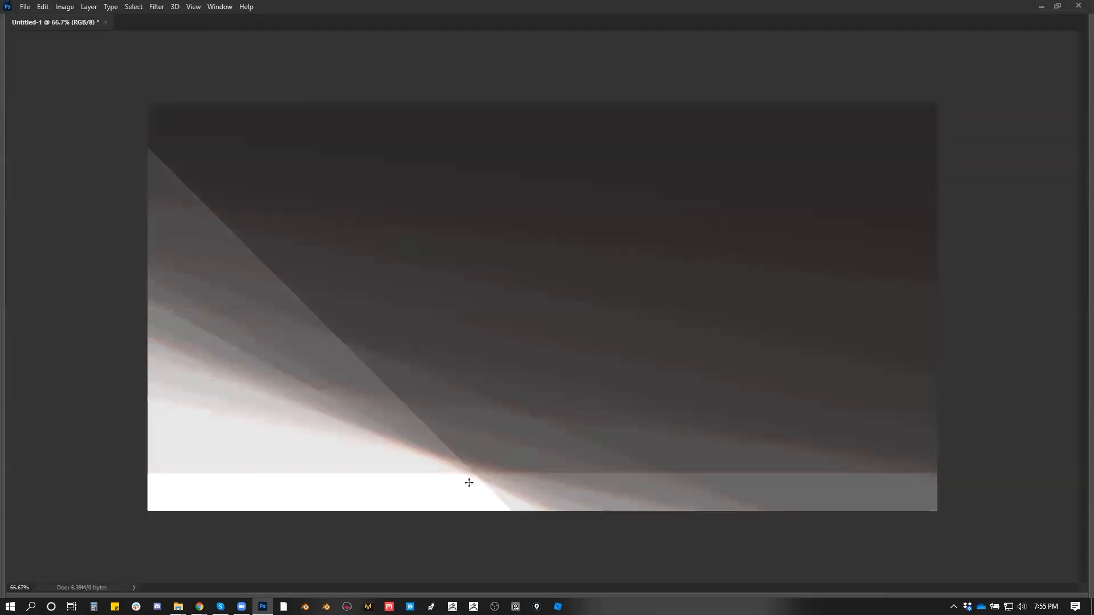
Lay overlapping low-opacity linear gradients in varied directions around the lower-left part of the canvas and restore the hidden panels.
left_click_drag(428, 477, 396, 459)
left_click_drag(393, 437, 389, 447)
left_click_drag(383, 440, 362, 422)
mouse_move(343, 417)
left_mouse_down()
mouse_move(349, 411)
mouse_move(326, 393)
left_mouse_up()
mouse_move(309, 399)
left_mouse_down()
mouse_move(326, 370)
mouse_move(371, 368)
left_mouse_up()
left_click_drag(399, 374, 396, 365)
mouse_move(424, 387)
left_mouse_down()
mouse_move(424, 377)
mouse_move(432, 420)
left_mouse_up()
left_click_drag(434, 439, 432, 469)
key("Tab")
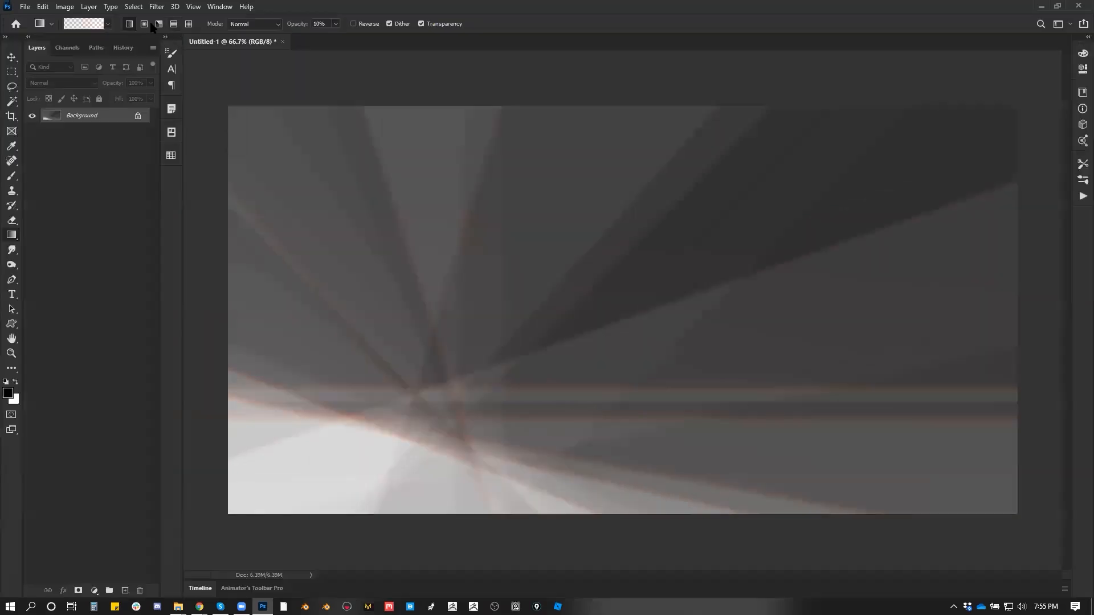
Choose the Foreground to Transparent preset for the Gradient tool.
left_click(102, 25)
left_click(407, 112)
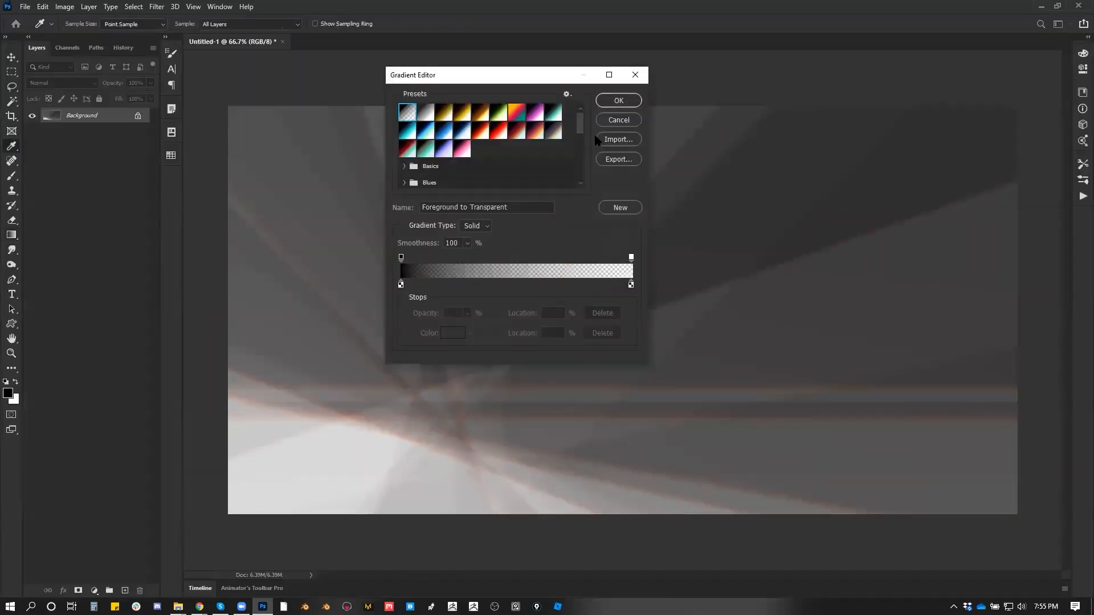
left_click(619, 101)
left_click(108, 23)
left_click(28, 44)
right_click(33, 48)
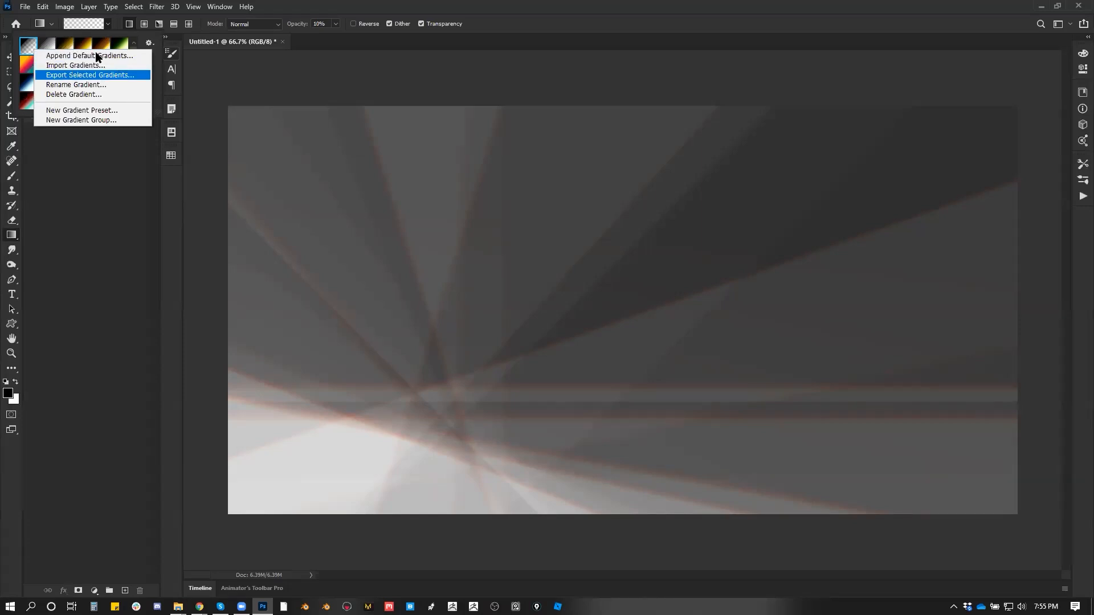
left_click(624, 244)
Darken the upper part of the canvas with three more black-to-transparent linear gradients at 10% opacity.
left_click_drag(545, 361, 522, 405)
left_click_drag(559, 228, 513, 464)
mouse_move(631, 319)
left_mouse_down()
mouse_move(564, 351)
mouse_move(496, 410)
left_mouse_up()
Brush a diagonal zigzag stroke up from the lower-left light area in a sampled gray, plus a dab on the dark wall.
key("b")
left_click(393, 472, "alt")
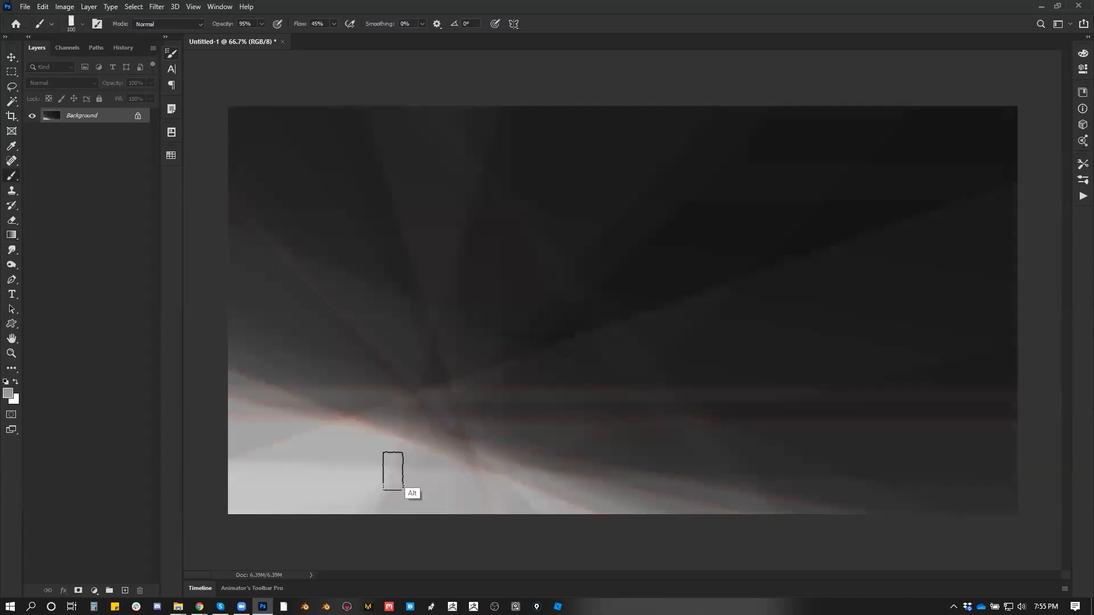
left_click_drag(394, 461, 642, 272)
key("]")
left_click(333, 320)
Paint a broad, faint gray block across the middle of the canvas with an enlarged brush.
key("]")
key("]")
key("]")
key("]")
mouse_move(520, 274)
left_mouse_down()
mouse_move(576, 283)
mouse_move(715, 273)
left_mouse_up()
Rough in a figure's head and shoulder line above the zigzag with a much smaller brush and sampled grays.
key("[")
key("[")
key("[")
key("[")
key("[")
key("[")
key("[")
key("[")
key("[")
mouse_move(536, 162)
left_mouse_down()
mouse_move(564, 144)
mouse_move(553, 161)
mouse_move(560, 176)
left_mouse_up()
left_click(597, 171, "alt")
left_click(585, 155, "alt")
mouse_move(539, 120)
left_mouse_down()
mouse_move(524, 164)
mouse_move(540, 119)
mouse_move(571, 142)
mouse_move(563, 177)
mouse_move(544, 181)
mouse_move(545, 211)
mouse_move(536, 200)
mouse_move(522, 209)
mouse_move(549, 218)
mouse_move(528, 203)
mouse_move(520, 247)
mouse_move(515, 198)
mouse_move(469, 262)
left_mouse_up()
left_click(542, 180, "alt")
Paint the figure's head, torso and both arms in white with a small brush.
key("d")
key("x")
key("bracketleft")
key("bracketleft")
key("bracketleft")
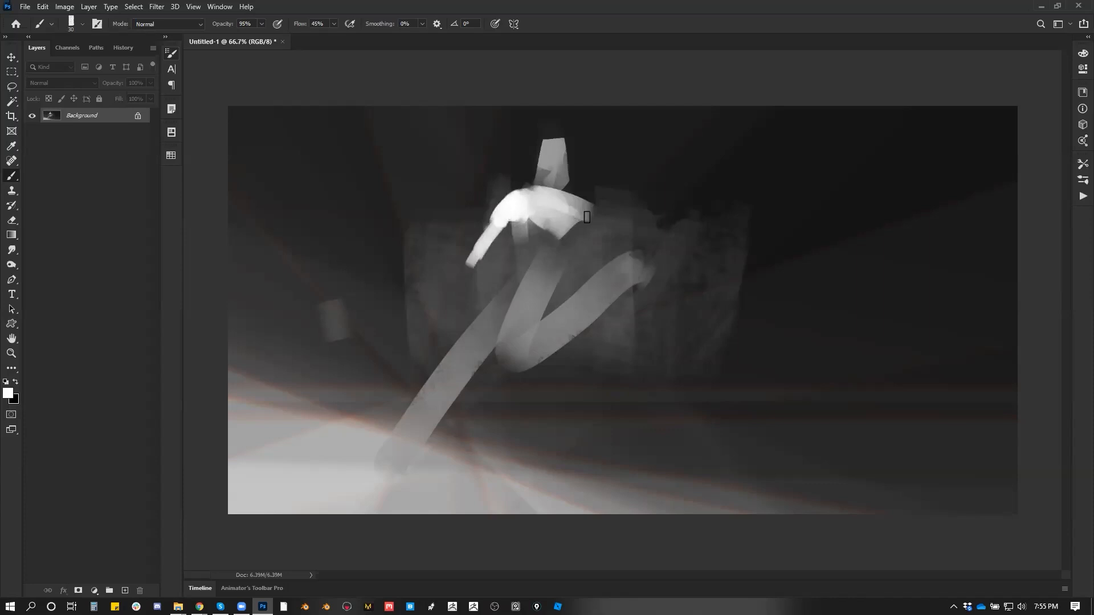
mouse_move(532, 227)
left_mouse_down()
mouse_move(531, 237)
mouse_move(558, 227)
mouse_move(523, 225)
mouse_move(559, 151)
mouse_move(560, 200)
mouse_move(587, 215)
mouse_move(608, 269)
left_mouse_up()
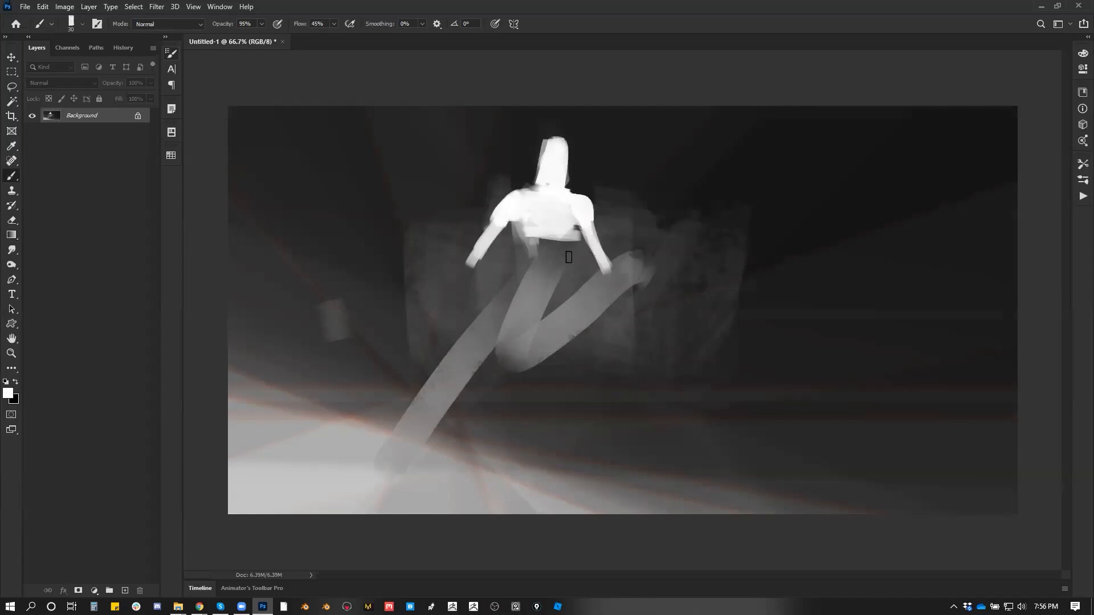
mouse_move(548, 252)
left_mouse_down()
mouse_move(524, 245)
mouse_move(577, 253)
mouse_move(546, 263)
left_mouse_up()
key("alt+Tab")
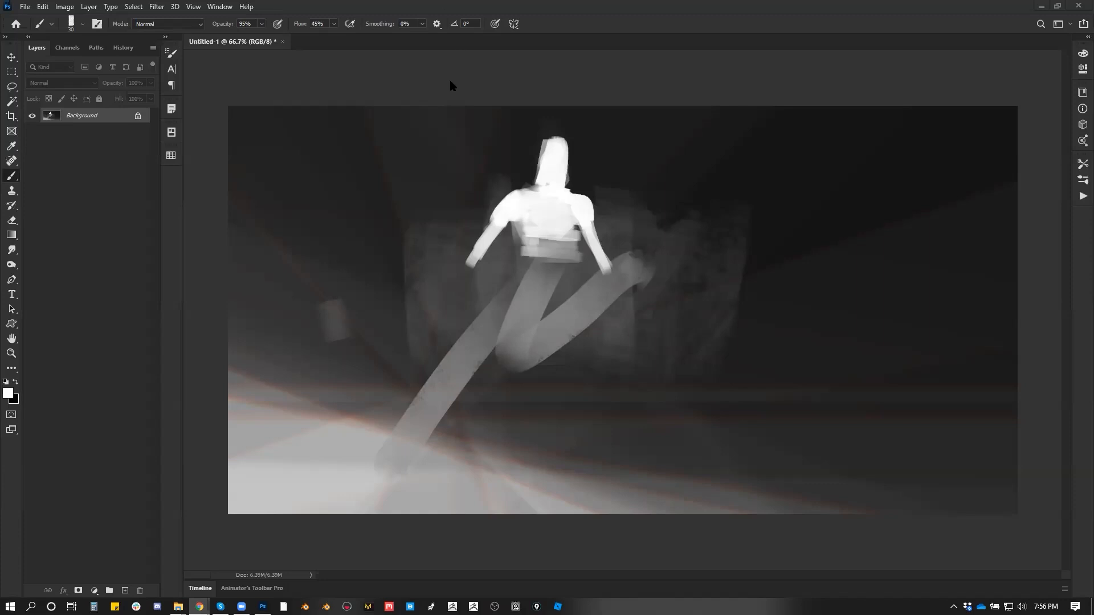
left_click(555, 186)
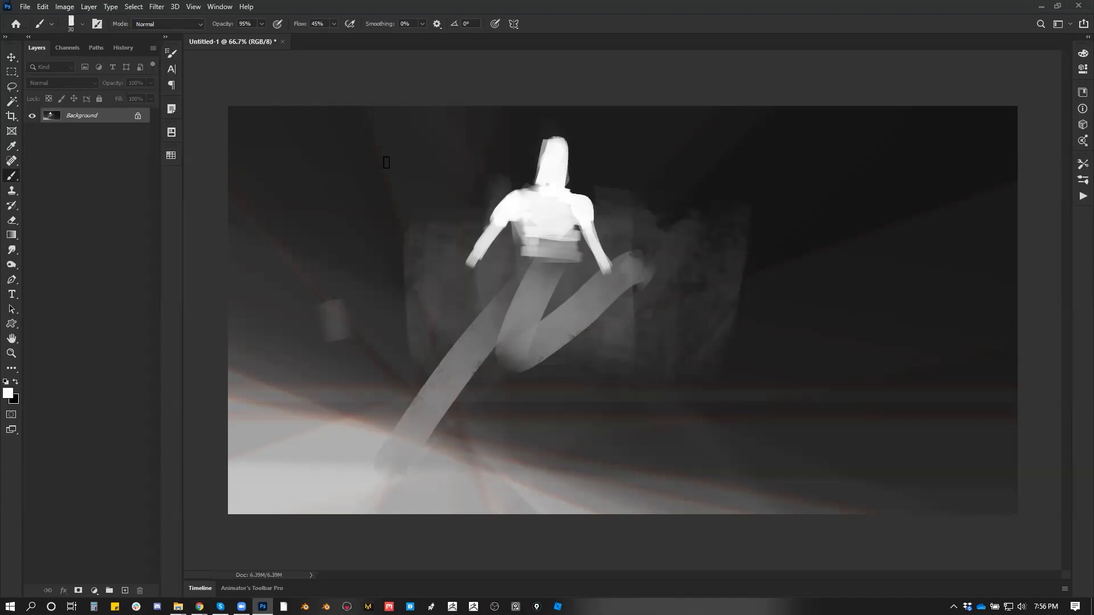
key("bracketright")
left_click_drag(270, 111, 424, 154)
left_click_drag(280, 109, 462, 128)
key("ctrl+z")
key("ctrl+z")
Block in a large, bright white panel in the upper-left area of the canvas, enlarging the brush to fill it.
mouse_move(292, 102)
left_mouse_down()
mouse_move(446, 123)
mouse_move(420, 237)
left_mouse_up()
left_click_drag(446, 97, 432, 297)
key("bracketright")
key("bracketright")
key("bracketright")
key("bracketright")
key("bracketright")
key("bracketright")
key("bracketright")
mouse_move(398, 136)
left_mouse_down()
mouse_move(418, 124)
mouse_move(402, 285)
left_mouse_up()
key("ctrl+z")
left_click_drag(401, 92, 379, 278)
mouse_move(379, 278)
left_mouse_down()
mouse_move(400, 91)
mouse_move(285, 85)
mouse_move(256, 326)
mouse_move(414, 329)
mouse_move(422, 236)
mouse_move(405, 372)
left_mouse_up()
left_click(416, 335, "alt")
left_click_drag(661, 98, 664, 302)
key("ctrl+z")
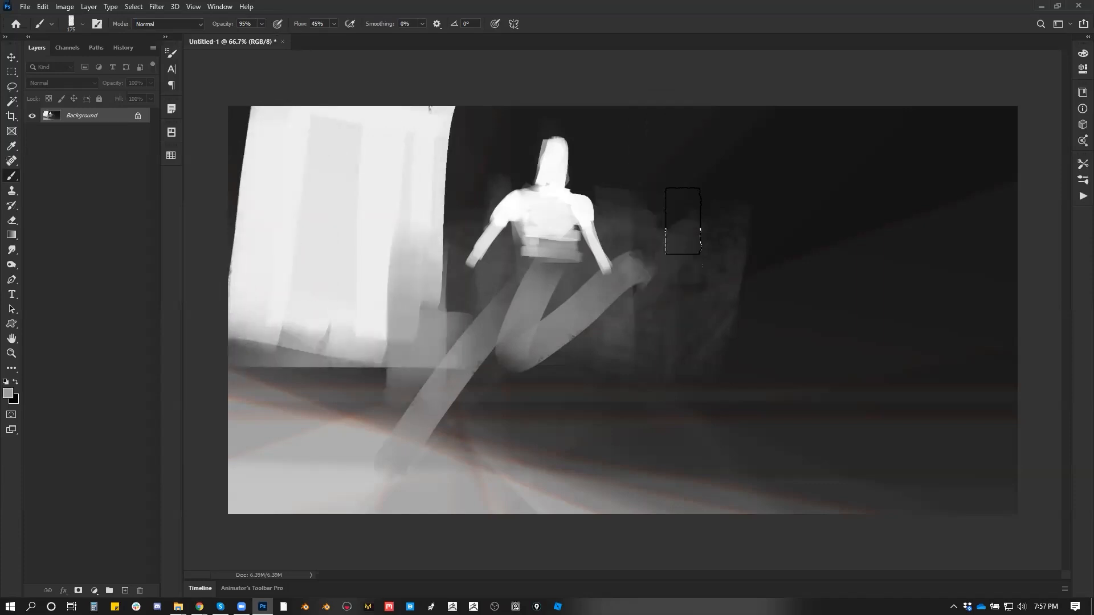
Brush vertical light-gray strokes inside the white panel with a smaller brush, using a tone sampled from the figure's torso.
left_click(577, 214, "alt")
key("bracketleft")
key("bracketleft")
key("bracketleft")
key("bracketleft")
key("bracketleft")
key("bracketleft")
key("bracketleft")
key("bracketleft")
key("bracketleft")
mouse_move(376, 142)
left_mouse_down()
mouse_move(268, 125)
mouse_move(276, 279)
left_mouse_up()
key("bracketright")
key("bracketright")
key("bracketright")
left_click_drag(298, 144, 308, 237)
mouse_move(368, 194)
left_mouse_down()
mouse_move(421, 209)
mouse_move(380, 341)
left_mouse_up()
left_click_drag(421, 205, 417, 342)
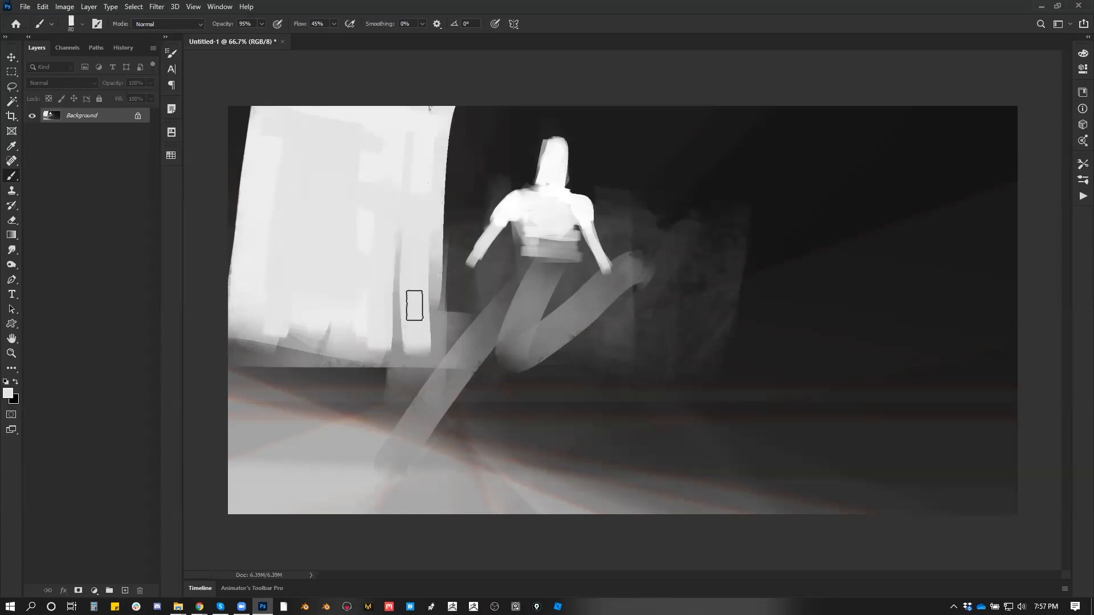
Sample the dark background tone and outline a narrow vertical strip along the white panel's right edge with the Polygonal Lasso.
left_click(454, 141, "alt")
key("l")
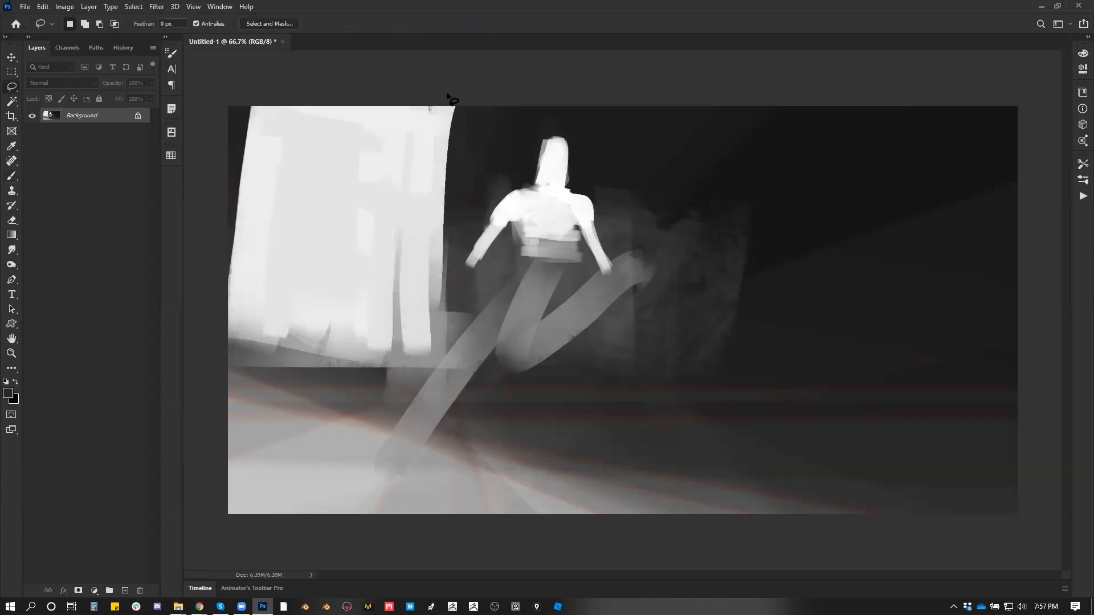
left_click(444, 97)
left_click(438, 362)
left_click(468, 372)
left_click(485, 117)
left_click(463, 84)
left_click(445, 95)
Fill the selected strip with dark brush strokes and clear the selection.
key("b")
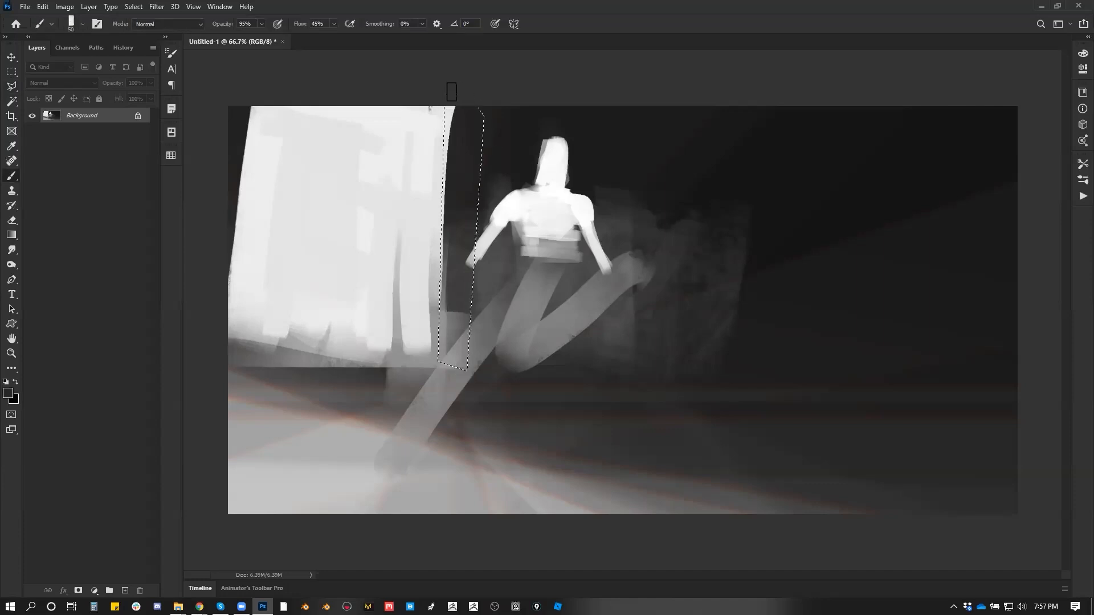
mouse_move(445, 148)
left_mouse_down()
mouse_move(453, 347)
mouse_move(464, 294)
mouse_move(459, 362)
left_mouse_up()
key("ctrl+d")
Try rectangular marquee selections beside the white panel, with the canvas both upright and rotated.
key("m")
mouse_move(604, 183)
left_mouse_down()
mouse_move(640, 452)
mouse_move(813, 513)
mouse_move(723, 443)
left_mouse_up()
key("ctrl+d")
key("space")
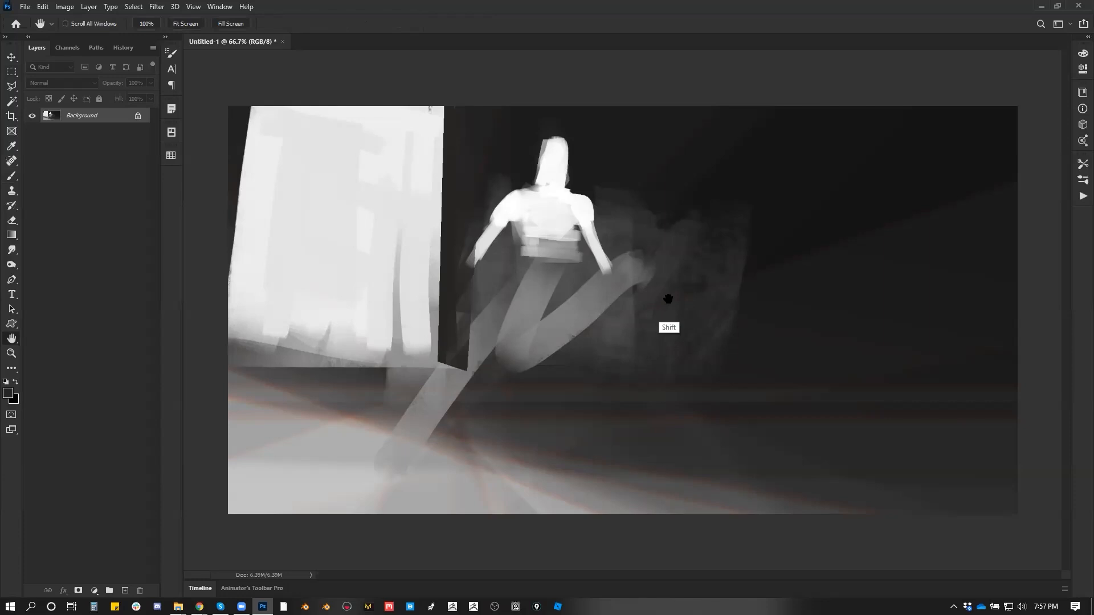
left_click(11, 339)
left_click(57, 355)
left_click_drag(631, 296, 533, 225)
key("m")
left_click_drag(469, 101, 507, 408)
key("ctrl+d")
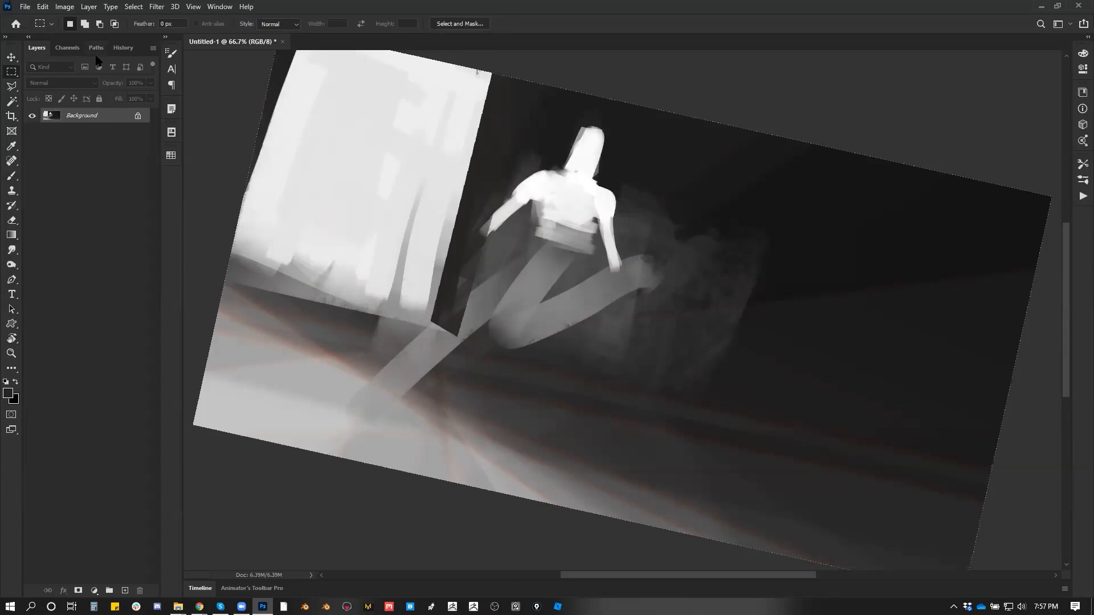
left_click(11, 340)
left_click_drag(426, 240, 408, 262)
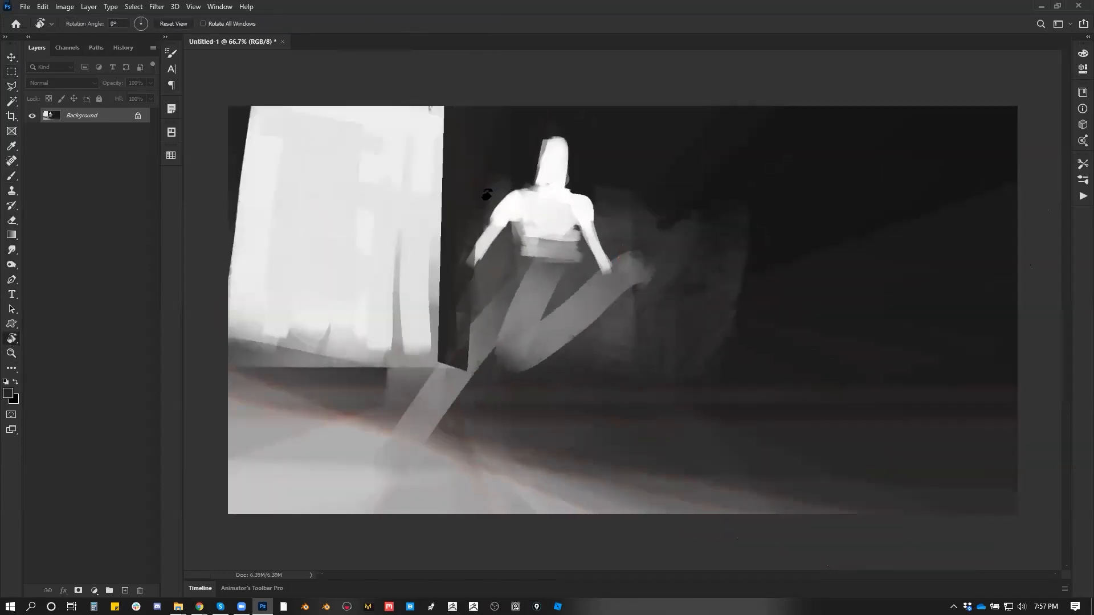
key("l")
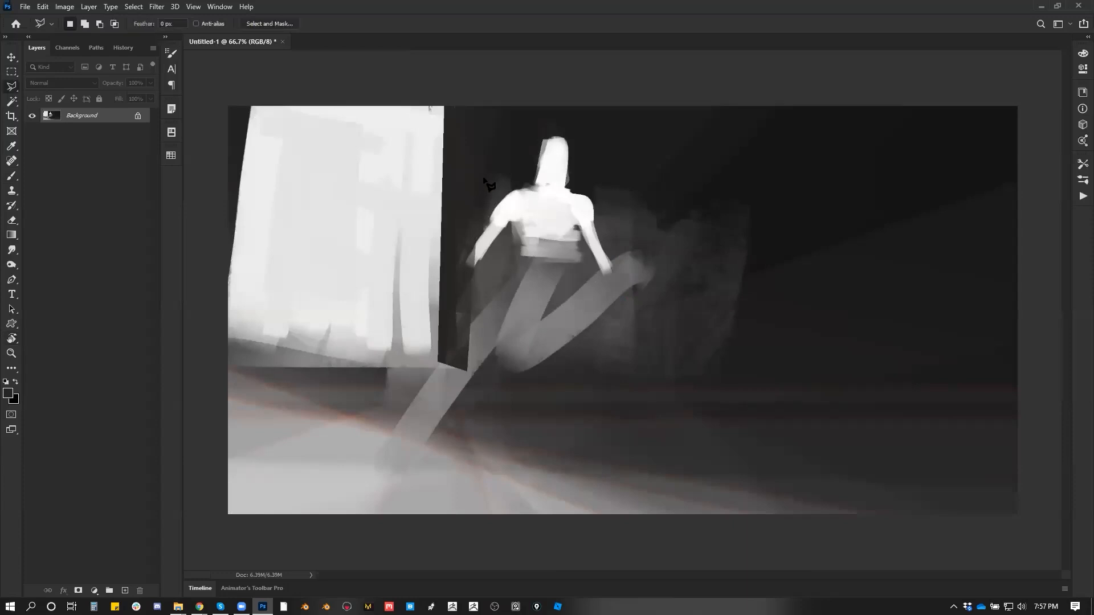
left_click(434, 106, "alt")
left_click(442, 101, "alt")
left_click_drag(738, 322, 724, 109)
key("ctrl+z")
left_click_drag(447, 90, 403, 431)
key("ctrl+d")
Lasso the area right of the white panel down to the floor, brush dark tone along the panel's edge and deselect.
left_click(447, 222, "alt")
left_click(446, 222, "alt")
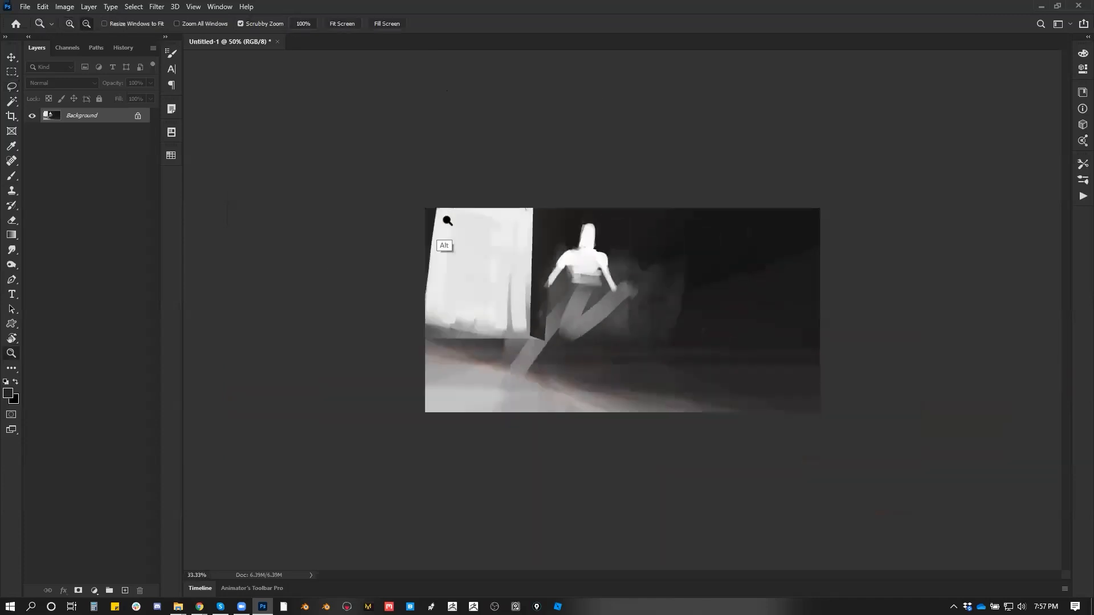
left_click(446, 221, "alt")
left_click(447, 221, "alt")
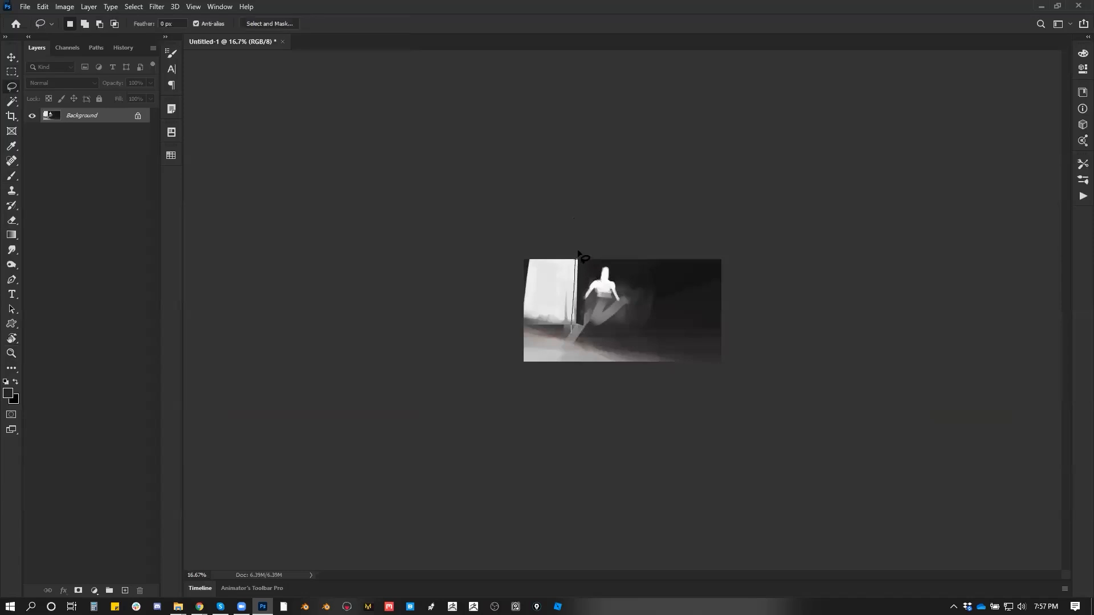
left_click_drag(579, 253, 578, 258)
key("b")
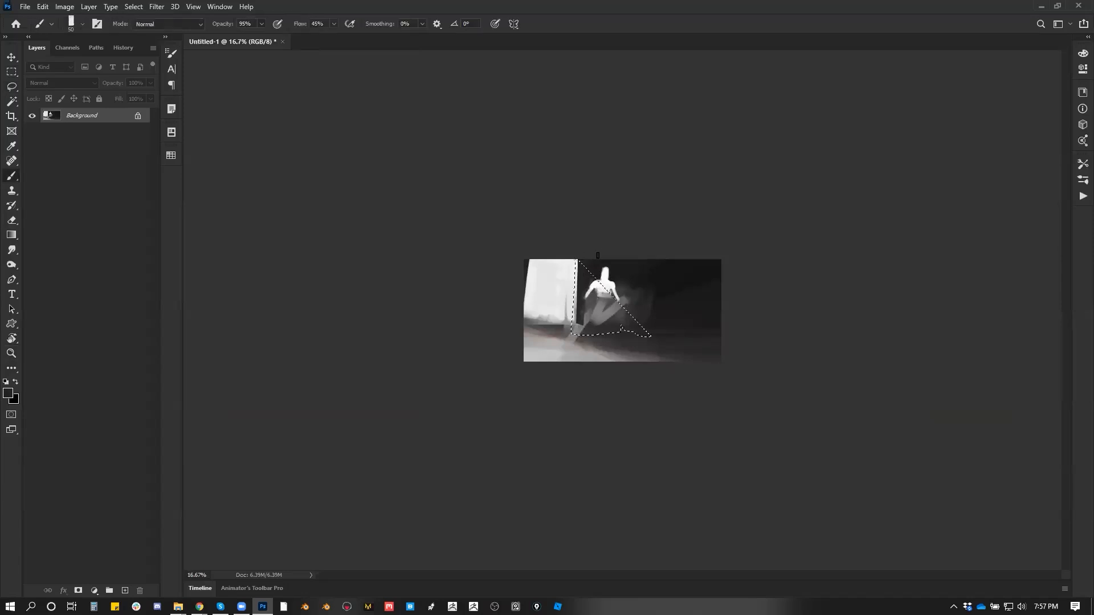
mouse_move(576, 296)
left_mouse_down()
mouse_move(575, 319)
mouse_move(578, 306)
left_mouse_up()
key("ctrl+d")
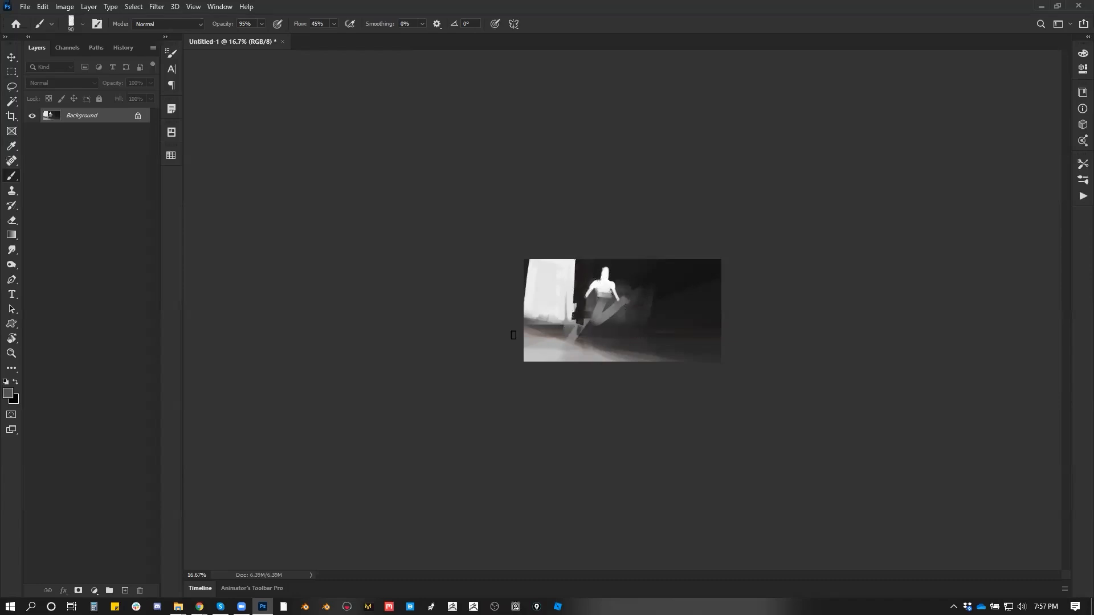
Increase the brush size to 300.
key("bracketright")
key("bracketright")
key("bracketright")
key("bracketright")
key("bracketright")
key("bracketright")
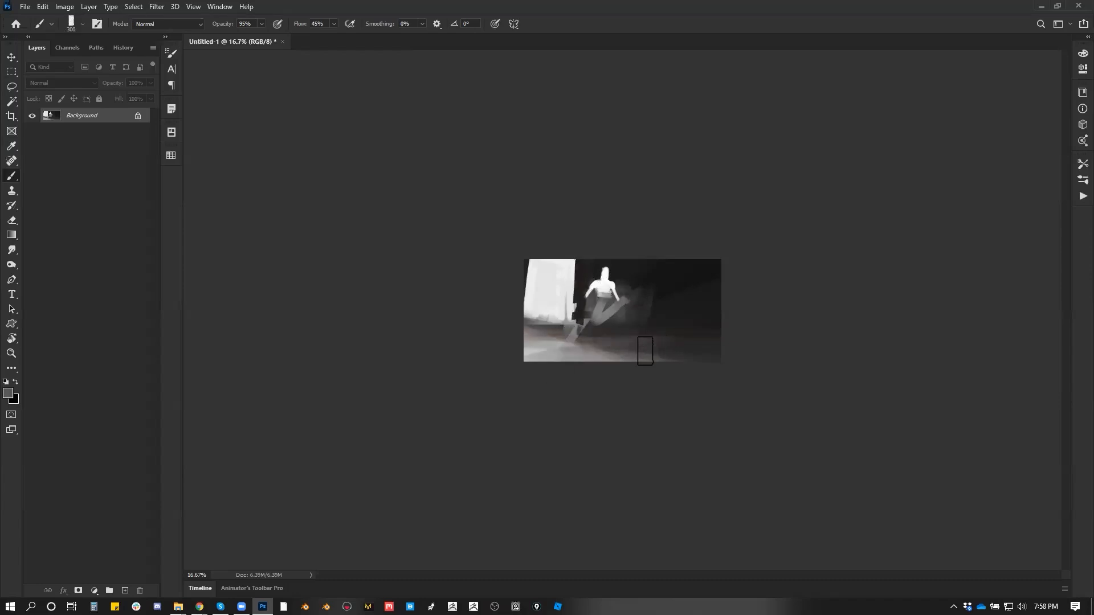
key("l")
left_click_drag(512, 313, 722, 334)
key("ctrl+d")
Lasso the whole floor area across the lower part of the canvas and brush it with a gray sampled from the floor.
mouse_move(522, 310)
left_mouse_down()
mouse_move(722, 336)
mouse_move(721, 361)
mouse_move(524, 362)
mouse_move(712, 351)
left_mouse_up()
key("b")
key("ctrl+z")
left_click(550, 340, "alt")
left_click_drag(558, 337, 472, 319)
Reduce the brush size to 90 and paint horizontal gray strokes across the selected floor.
key("bracketleft")
key("bracketleft")
key("bracketleft")
key("bracketleft")
key("bracketleft")
key("bracketleft")
mouse_move(630, 337)
left_mouse_down()
mouse_move(605, 332)
mouse_move(717, 344)
mouse_move(527, 356)
mouse_move(663, 355)
left_mouse_up()
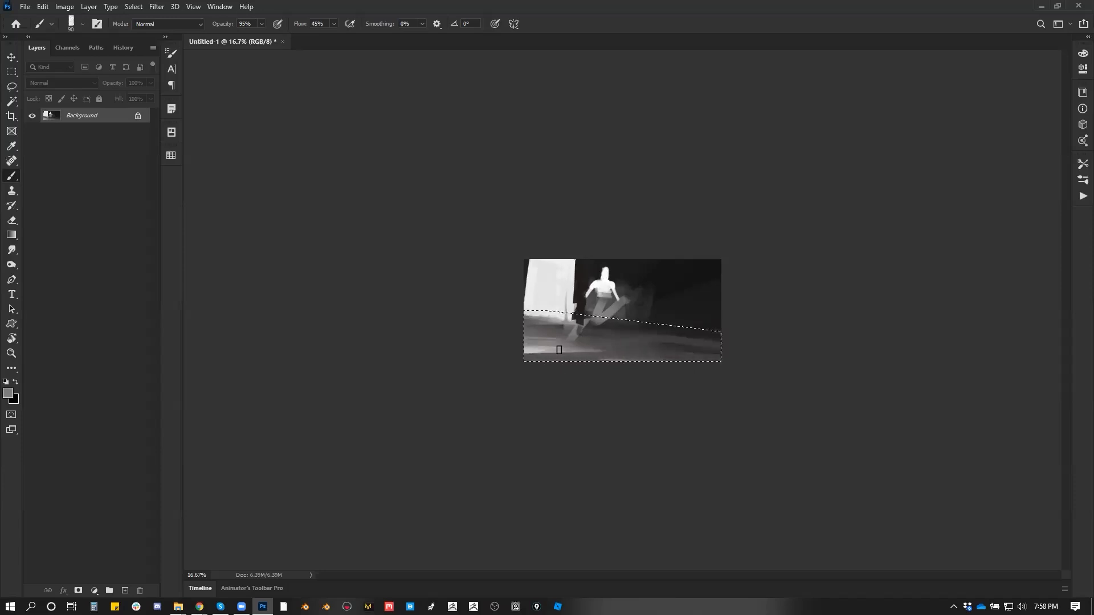
Invert the floor selection, paint dark tone over the wall around the figure's legs and deselect.
key("ctrl+shift+i")
mouse_move(624, 316)
left_mouse_down()
mouse_move(629, 274)
mouse_move(610, 303)
left_mouse_up()
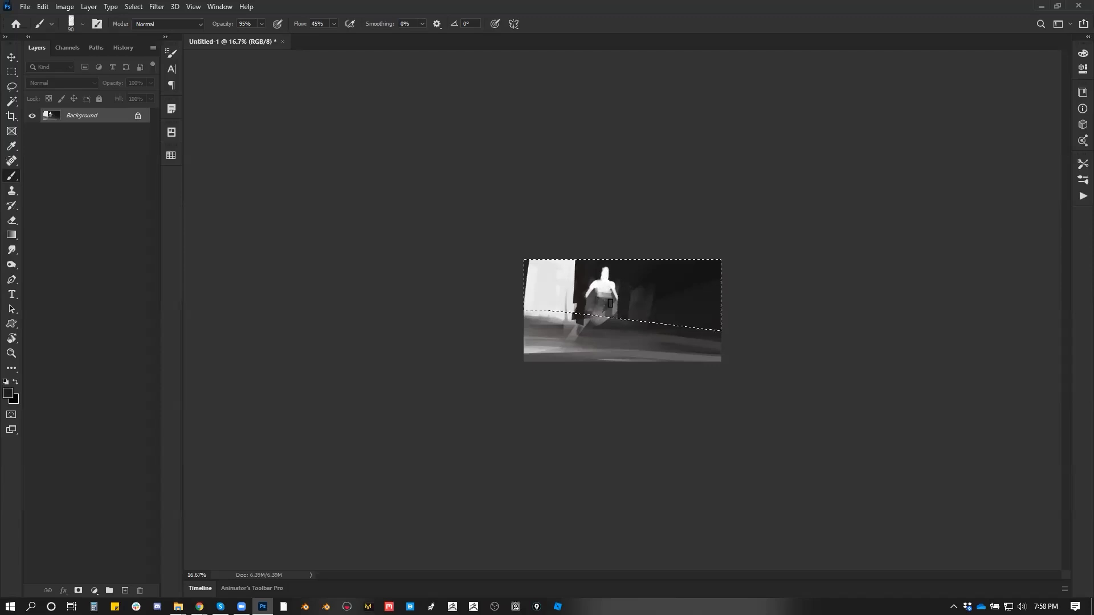
key("ctrl+d")
Paint the figure's dark legs from the waist down onto the floor.
left_click_drag(603, 300, 594, 321)
left_click(619, 323, "ctrl")
left_click(619, 323, "ctrl")
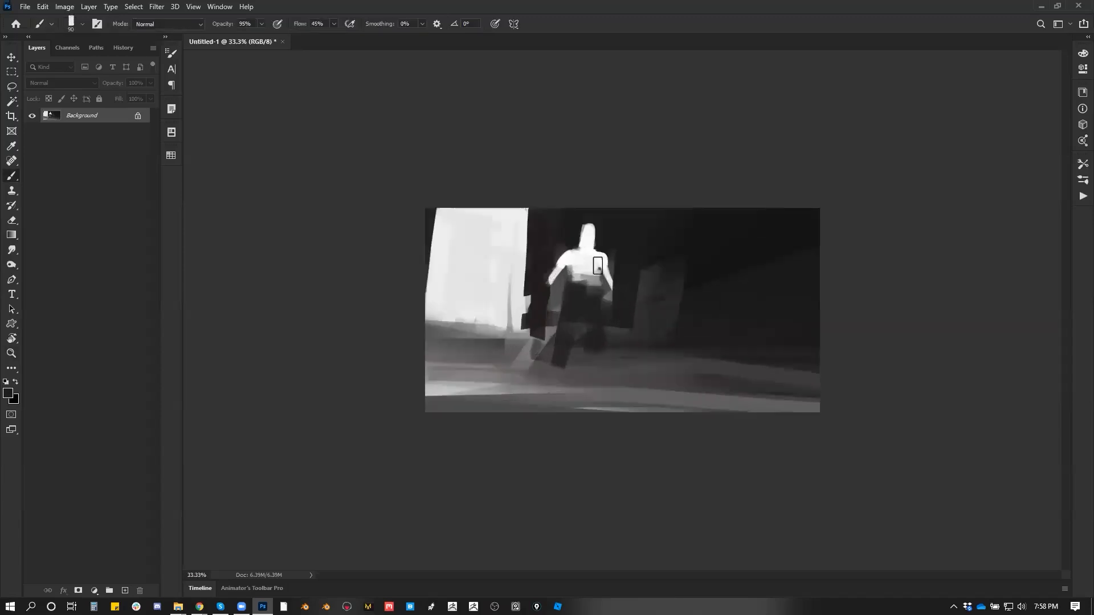
left_click(582, 296, "ctrl")
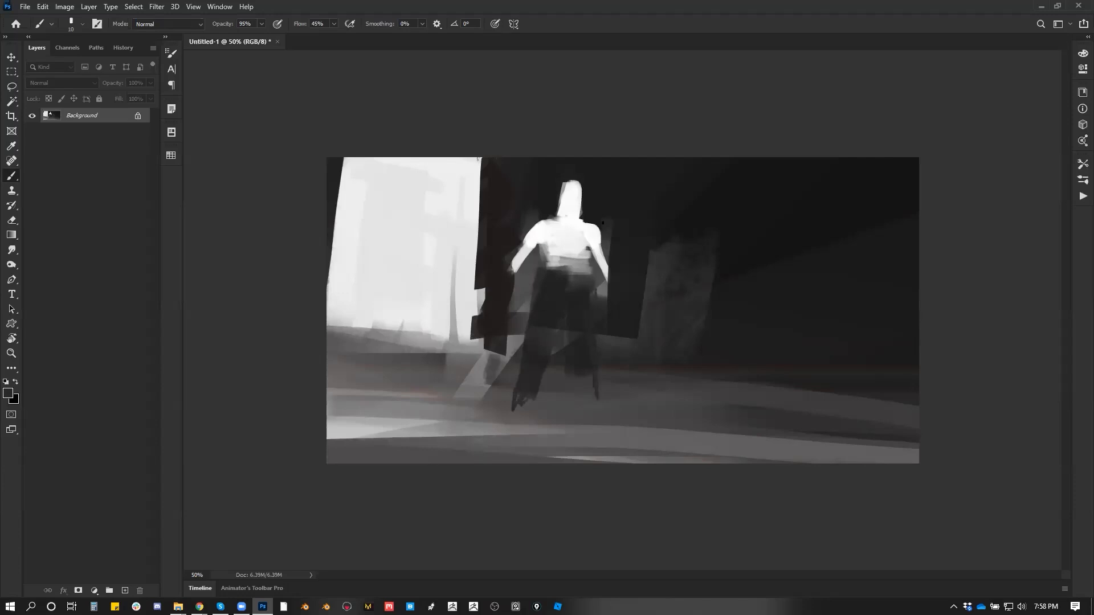
key("bracketright")
key("bracketright")
key("bracketright")
key("bracketright")
key("bracketright")
key("bracketright")
key("bracketright")
key("bracketright")
key("bracketright")
key("bracketright")
key("bracketright")
key("bracketright")
key("bracketright")
key("bracketright")
mouse_move(634, 169)
left_mouse_down()
mouse_move(526, 244)
mouse_move(649, 195)
mouse_move(476, 257)
left_mouse_up()
key("ctrl+z")
key("ctrl+z")
key("ctrl+shift+i")
Touch up the tones around the figure's waist and paint light gray forearms reaching outward and down from both elbows.
mouse_move(547, 263)
left_mouse_down()
mouse_move(684, 238)
mouse_move(526, 279)
left_mouse_up()
left_click_drag(525, 279, 685, 239)
key("ctrl+z")
left_click_drag(634, 193, 597, 280)
left_click(605, 277, "alt")
key("bracketleft")
key("bracketleft")
left_click_drag(610, 273, 642, 297)
mouse_move(517, 271)
left_mouse_down()
mouse_move(534, 284)
mouse_move(497, 286)
mouse_move(484, 302)
mouse_move(516, 270)
left_mouse_up()
key("ctrl+z")
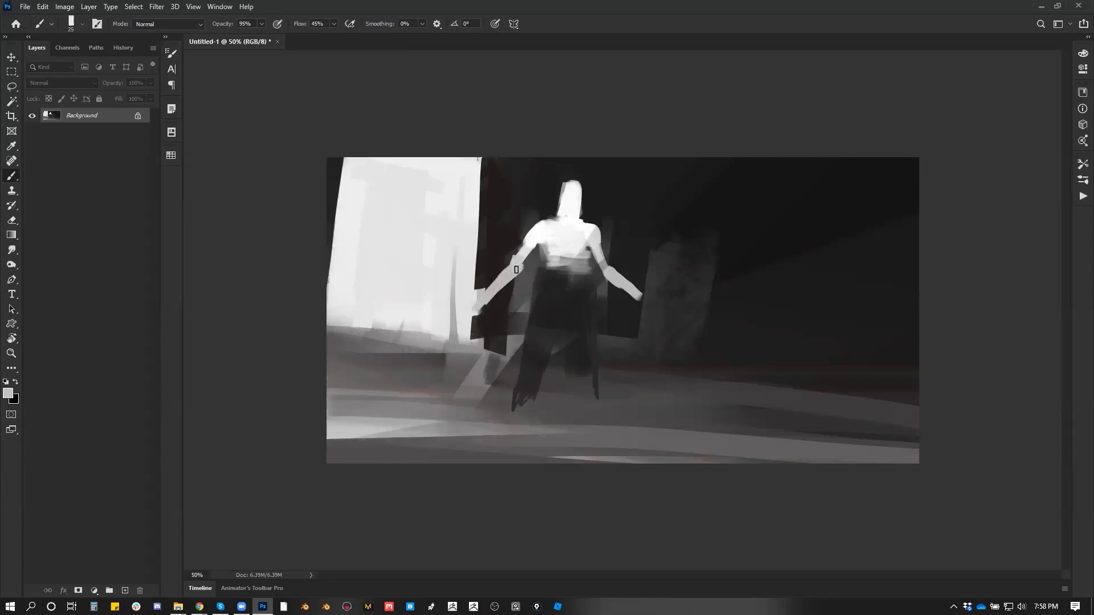
Refine the gray forearms and, with a much smaller brush, paint hands with spread fingers at their ends.
left_click_drag(608, 277, 651, 310)
left_click(632, 316, "alt")
mouse_move(624, 276)
left_mouse_down()
mouse_move(652, 301)
mouse_move(646, 309)
left_mouse_up()
left_click(619, 280, "alt")
key("bracketleft")
key("bracketleft")
key("bracketleft")
key("bracketleft")
key("bracketleft")
key("bracketleft")
key("bracketleft")
key("bracketleft")
key("bracketleft")
key("bracketleft")
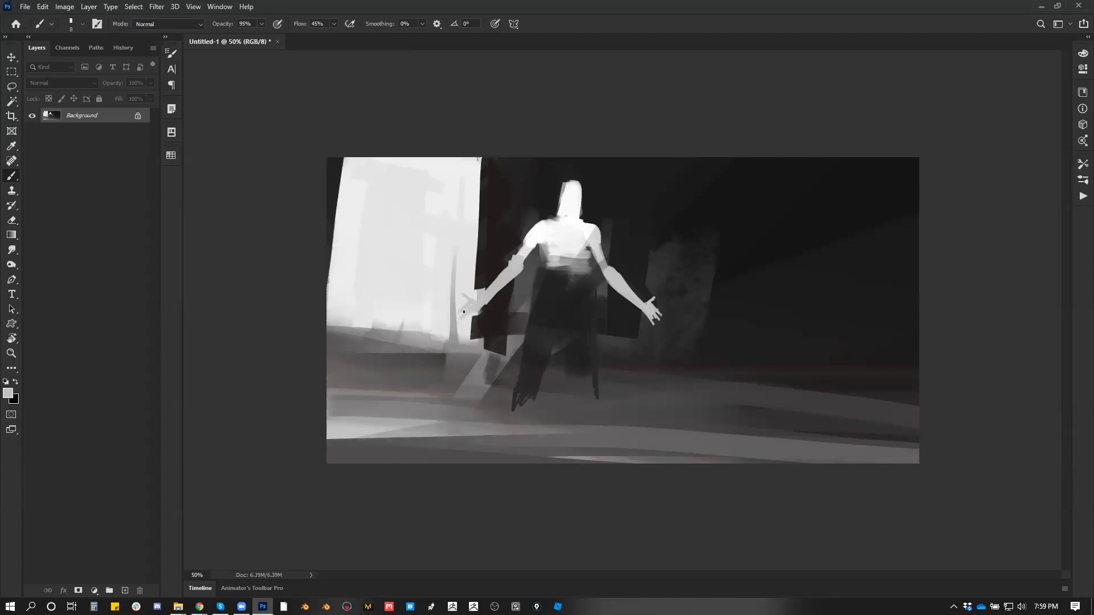
left_click_drag(494, 296, 518, 275)
Refine the left shoulder and upper arm with sampled dark and light tones, and flip the canvas horizontally.
left_click(522, 225, "alt")
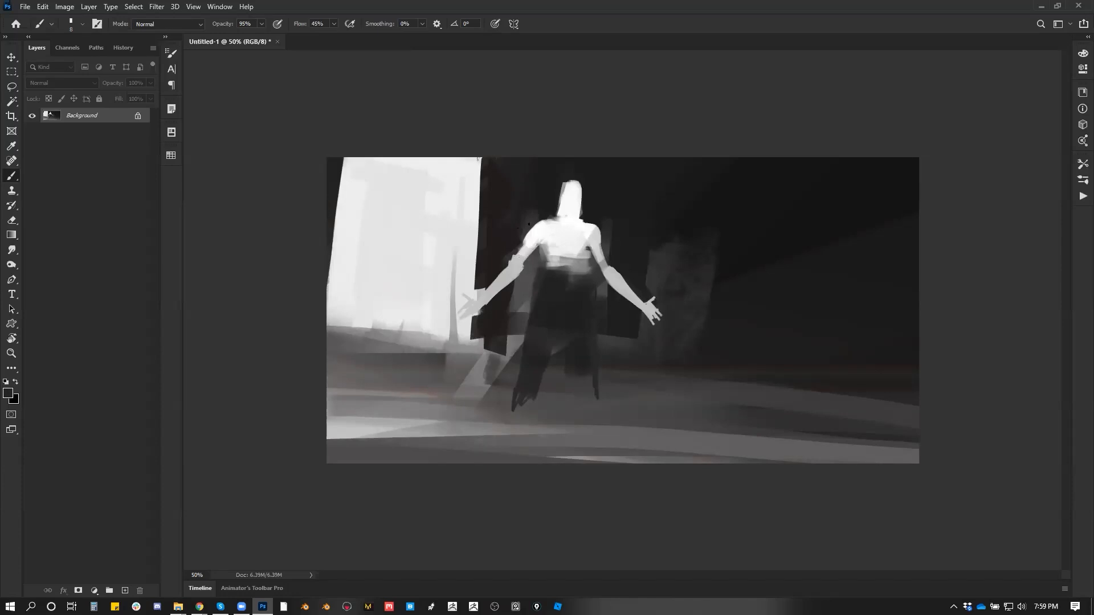
left_click(542, 232, "alt")
mouse_move(534, 233)
left_mouse_down()
mouse_move(516, 255)
mouse_move(538, 225)
mouse_move(510, 265)
left_mouse_up()
left_click(528, 219, "alt")
key("ctrl+h")
Shade the figure's shoulders and back with grays sampled from the torso area.
left_click(657, 235, "alt")
left_click(651, 240, "alt")
mouse_move(650, 234)
left_mouse_down()
mouse_move(671, 210)
mouse_move(666, 219)
mouse_move(690, 227)
mouse_move(681, 252)
left_mouse_up()
left_click(689, 236, "alt")
left_click(705, 248, "alt")
left_click(658, 241, "alt")
mouse_move(654, 233)
left_mouse_down()
mouse_move(650, 279)
mouse_move(712, 268)
left_mouse_up()
Sample a dark tone from the trousers and paint a dark waistband across the base of the torso.
left_click(649, 273, "alt")
key("d")
key("ctrl+alt+z")
left_click(671, 281, "alt")
left_click_drag(700, 265, 656, 269)
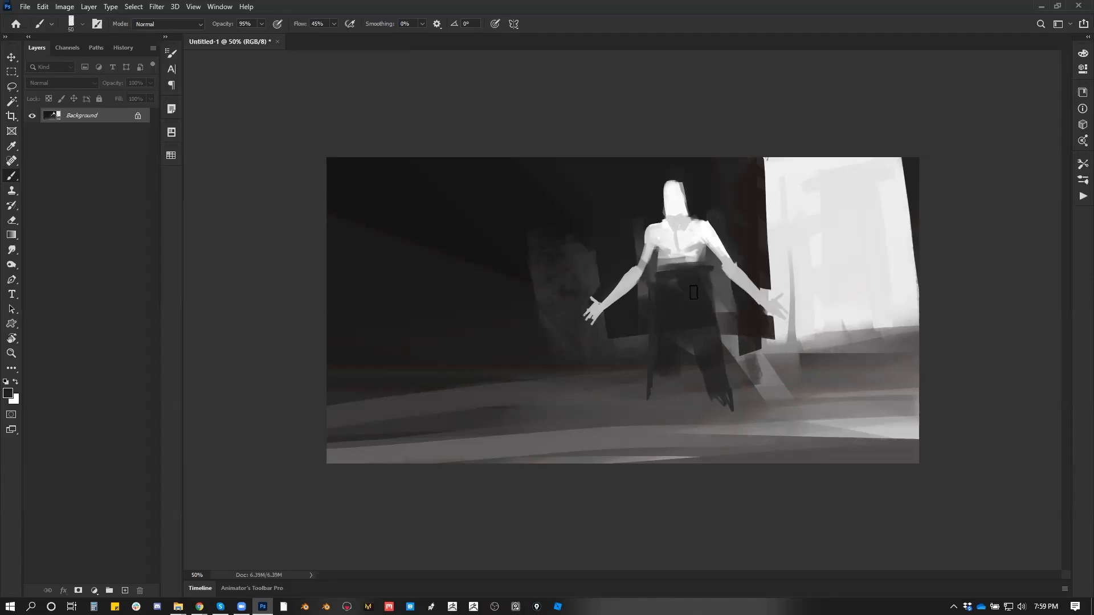
Lasso the gap between the legs, brush it with a sampled floor gray at size 100, deselect and extend the gray across the floor.
key("l")
mouse_move(685, 308)
left_mouse_down()
mouse_move(661, 399)
mouse_move(703, 427)
mouse_move(698, 315)
mouse_move(685, 308)
left_mouse_up()
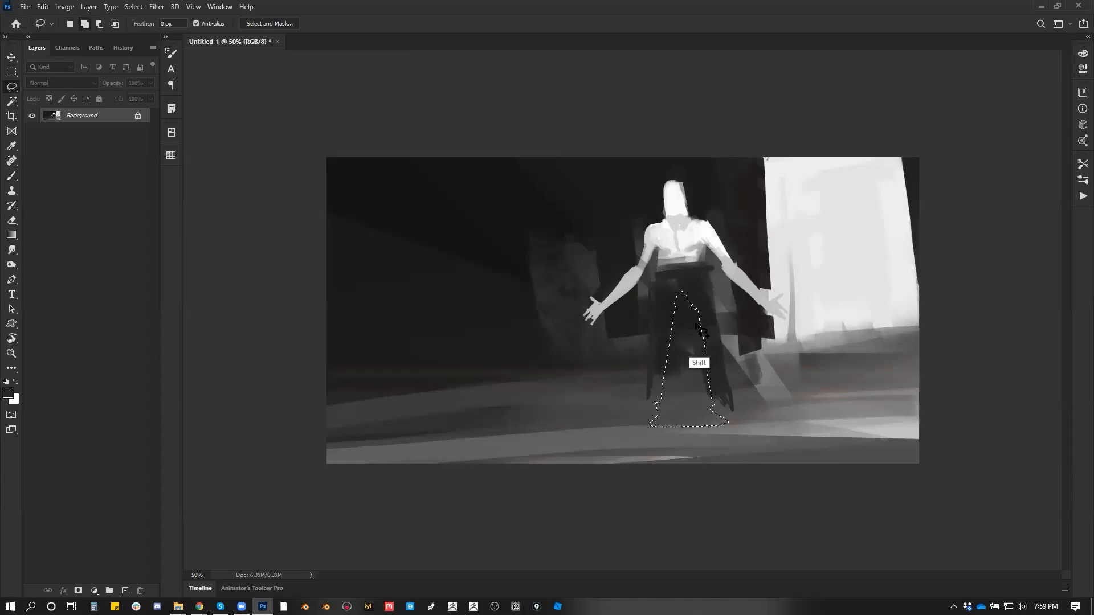
key("b")
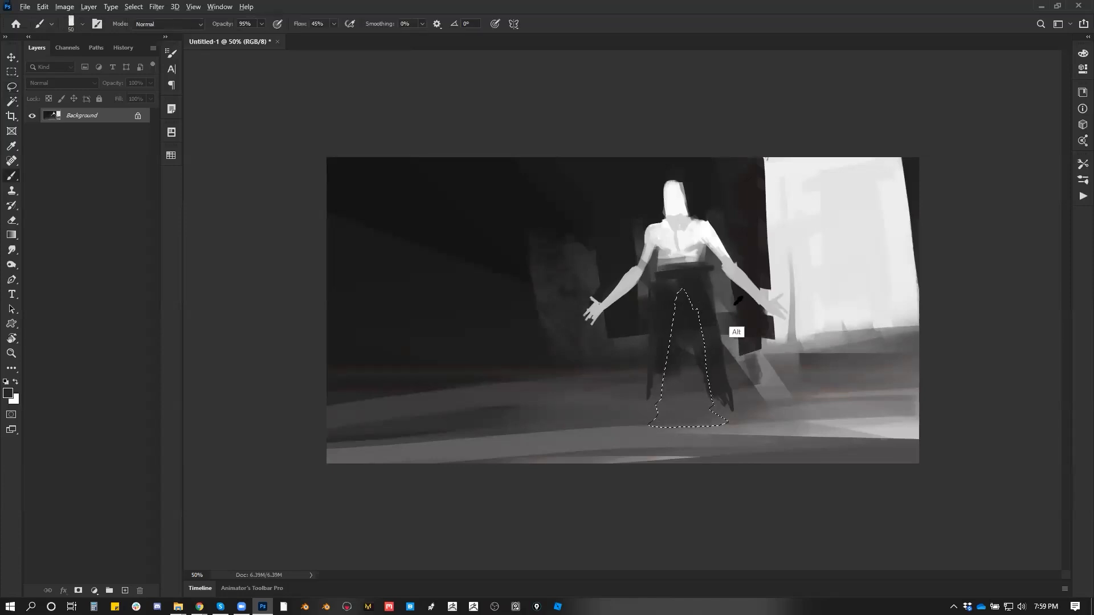
key("bracketright")
key("bracketright")
key("bracketright")
mouse_move(673, 320)
left_mouse_down()
mouse_move(729, 325)
mouse_move(685, 326)
mouse_move(682, 350)
mouse_move(724, 359)
mouse_move(615, 393)
mouse_move(810, 395)
left_mouse_up()
left_click(764, 383, "alt")
left_click_drag(791, 395, 647, 417)
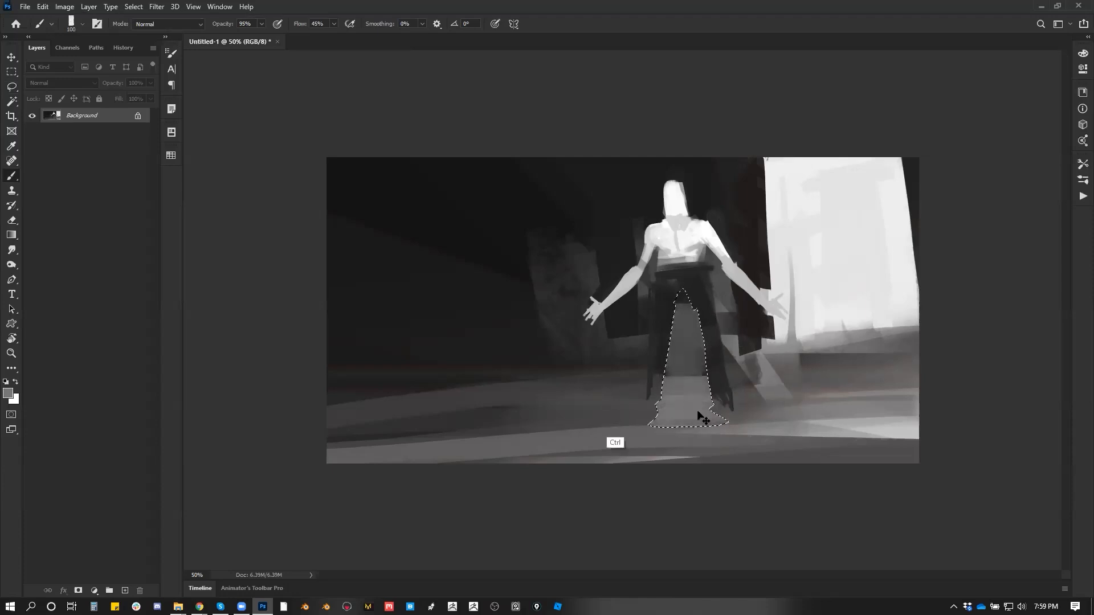
key("ctrl+d")
mouse_move(768, 407)
left_mouse_down()
mouse_move(456, 442)
mouse_move(812, 435)
left_mouse_up()
Sample the dark trouser tone and paint the crotch and a longer left leg with a smaller brush.
left_click(656, 328, "alt")
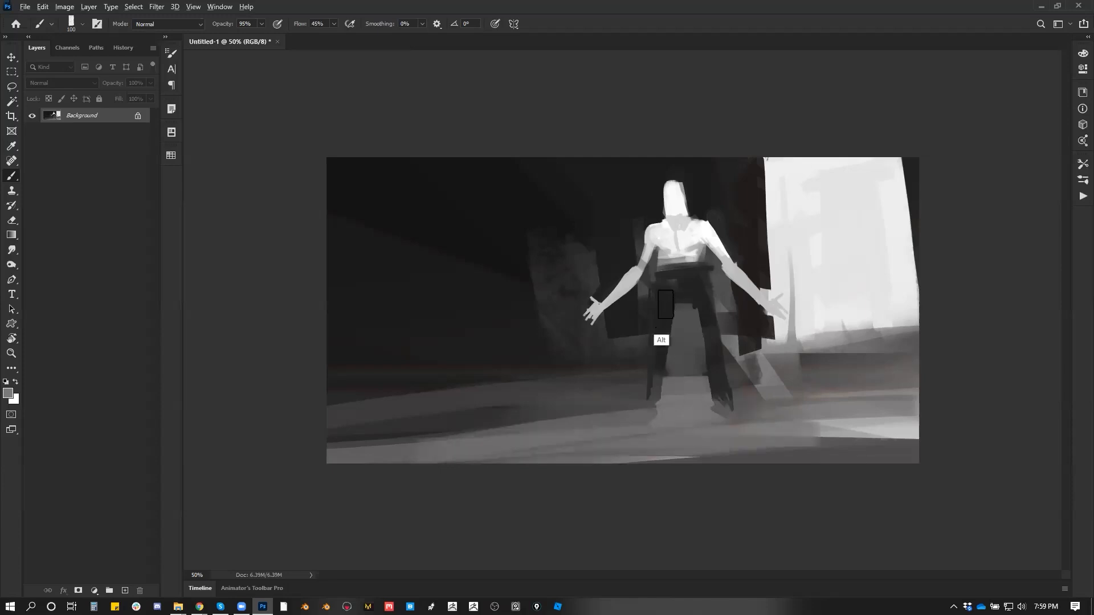
key("bracketleft")
key("bracketleft")
key("bracketleft")
key("bracketleft")
left_click_drag(682, 303, 693, 296)
key("bracketleft")
key("bracketleft")
mouse_move(662, 401)
left_mouse_down()
mouse_move(664, 336)
mouse_move(653, 415)
left_mouse_up()
mouse_move(660, 393)
left_mouse_down()
mouse_move(666, 370)
mouse_move(654, 426)
left_mouse_up()
mouse_move(665, 371)
left_mouse_down()
mouse_move(658, 426)
mouse_move(631, 444)
left_mouse_up()
Reduce the brush size to 10 and paint pointed dark feet at the ends of both legs.
key("bracketleft")
key("bracketleft")
key("bracketleft")
key("bracketleft")
key("bracketleft")
mouse_move(640, 441)
left_mouse_down()
mouse_move(657, 438)
mouse_move(620, 448)
left_mouse_up()
key("ctrl+z")
key("bracketleft")
key("bracketleft")
left_click_drag(653, 437, 659, 433)
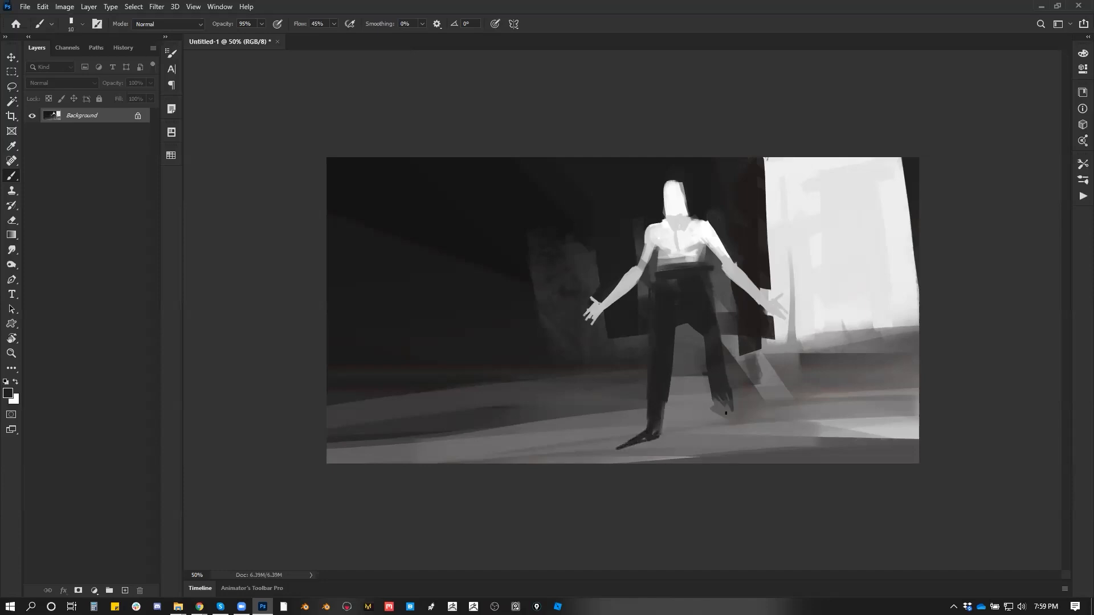
left_click_drag(731, 430, 741, 450)
left_click_drag(735, 437, 738, 449)
left_click_drag(726, 405, 735, 436)
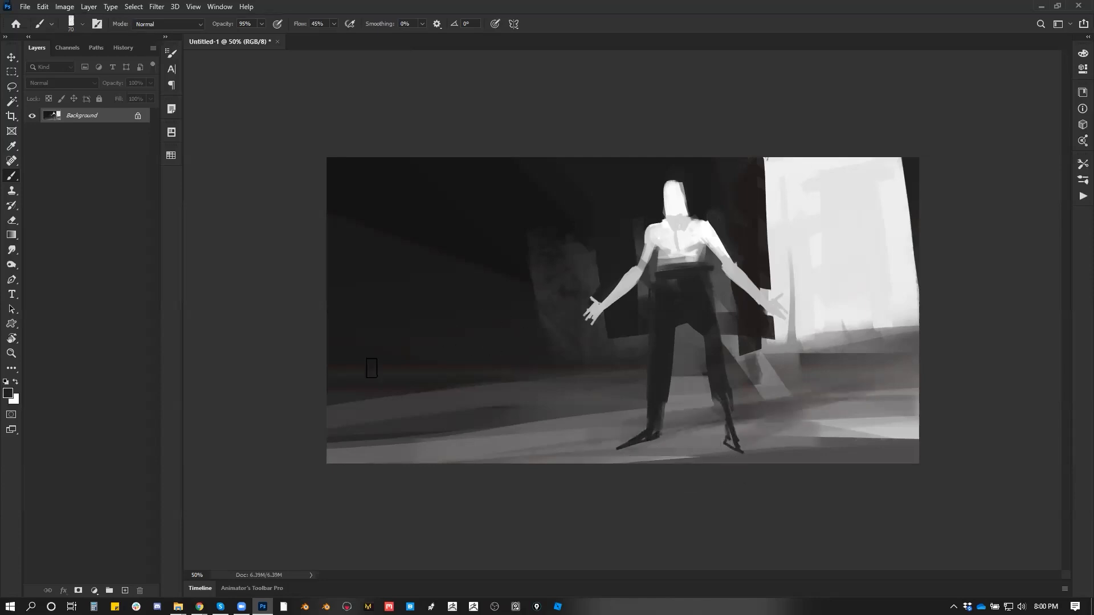
Enlarge the brush to 175 and paint broad dark strokes over the background and floor on the left side of the picture.
left_click_drag(336, 399, 576, 389)
key("bracketright")
key("bracketright")
key("bracketright")
left_click_drag(448, 308, 472, 390)
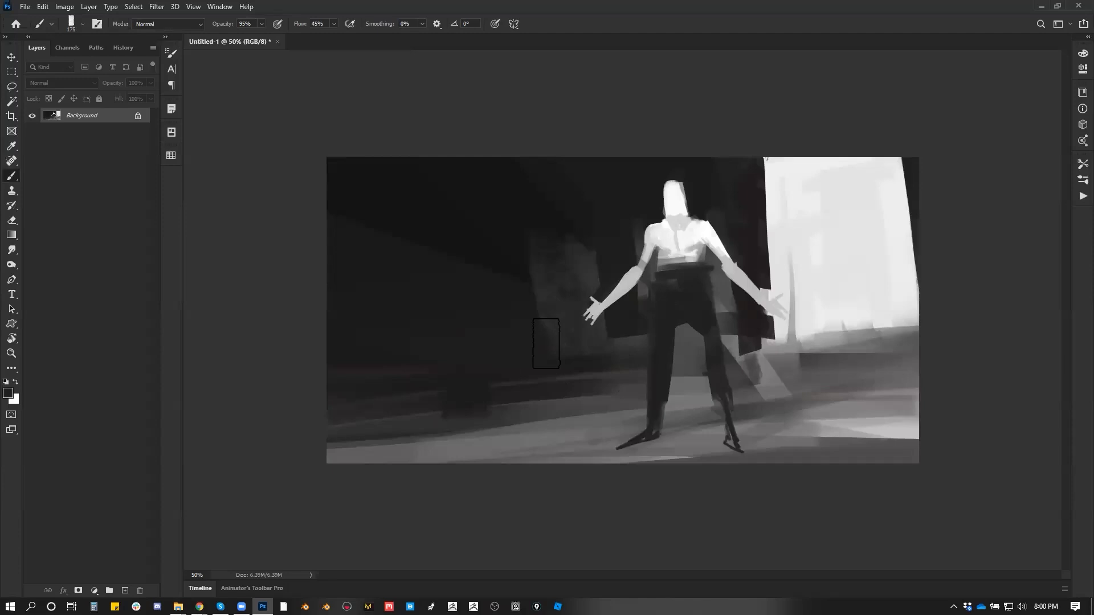
left_click_drag(546, 343, 557, 403)
Shrink the brush and paint narrow dark vertical pillars down to the floor on both sides of the figure.
key("bracketleft")
key("bracketleft")
key("bracketleft")
key("bracketleft")
key("bracketleft")
left_click_drag(584, 345, 590, 412)
key("bracketleft")
key("bracketleft")
key("bracketleft")
key("bracketleft")
left_click_drag(615, 342, 622, 421)
left_click_drag(629, 341, 638, 409)
left_click_drag(745, 336, 749, 393)
left_click_drag(758, 338, 770, 401)
Paint dark diagonal bars across the floor at left and short dark strokes at the base of the pillars beside the bright panel.
left_click(643, 423, "alt")
left_click_drag(633, 424, 302, 449)
key("ctrl+z")
mouse_move(588, 410)
left_mouse_down()
mouse_move(334, 440)
mouse_move(411, 436)
left_mouse_up()
left_click_drag(491, 402, 419, 439)
left_click_drag(771, 377, 788, 398)
left_click_drag(740, 367, 742, 388)
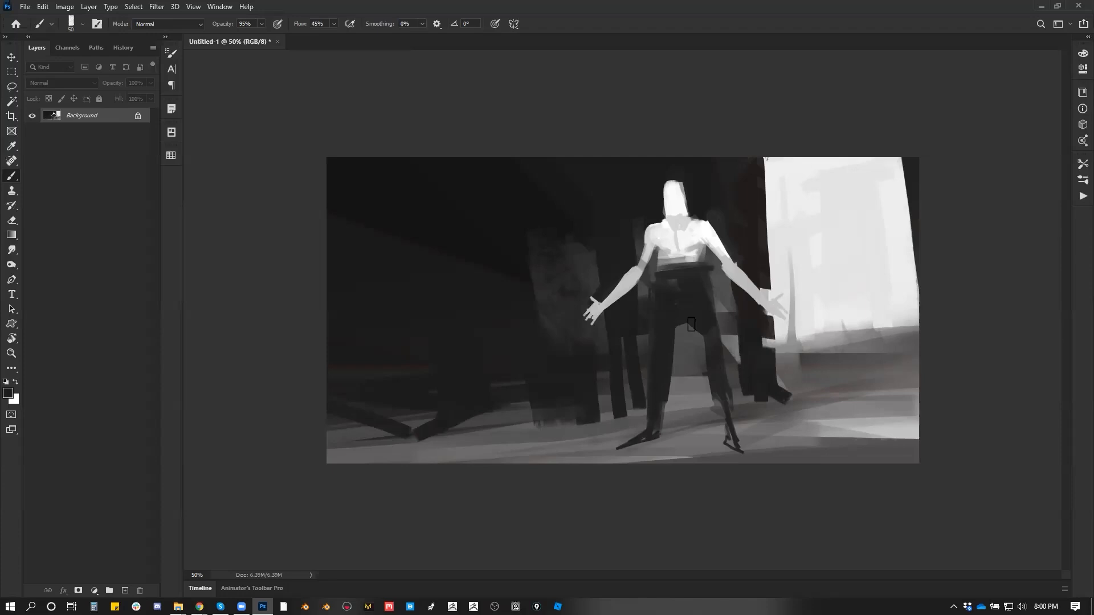
left_click_drag(679, 334, 729, 331)
left_click_drag(676, 362, 736, 361)
left_click_drag(676, 380, 709, 383)
key("ctrl+z")
key("ctrl+z")
key("ctrl+z")
key("ctrl+z")
key("bracketleft")
key("bracketleft")
key("bracketleft")
key("bracketleft")
key("bracketleft")
key("bracketleft")
key("bracketleft")
mouse_move(892, 179)
left_mouse_down()
mouse_move(894, 147)
mouse_move(919, 362)
left_mouse_up()
key("ctrl+z")
Flip the canvas horizontally, then enlarge the brush to 200 and paint a diagonal dark shadow over the figure's head and shoulder.
key("ctrl+f")
key("bracketright")
key("bracketright")
key("bracketright")
key("bracketright")
key("bracketright")
key("bracketright")
key("bracketright")
key("bracketright")
key("bracketright")
key("bracketright")
key("bracketright")
key("bracketright")
key("bracketright")
key("bracketright")
key("bracketright")
mouse_move(660, 147)
left_mouse_down()
mouse_move(570, 197)
mouse_move(496, 259)
left_mouse_up()
left_click_drag(587, 222, 485, 265)
key("ctrl+z")
key("ctrl+z")
mouse_move(573, 194)
left_mouse_down()
mouse_move(482, 228)
mouse_move(505, 239)
left_mouse_up()
key("ctrl+z")
key("ctrl+z")
key("ctrl+z")
key("ctrl+shift+z")
key("ctrl+shift+z")
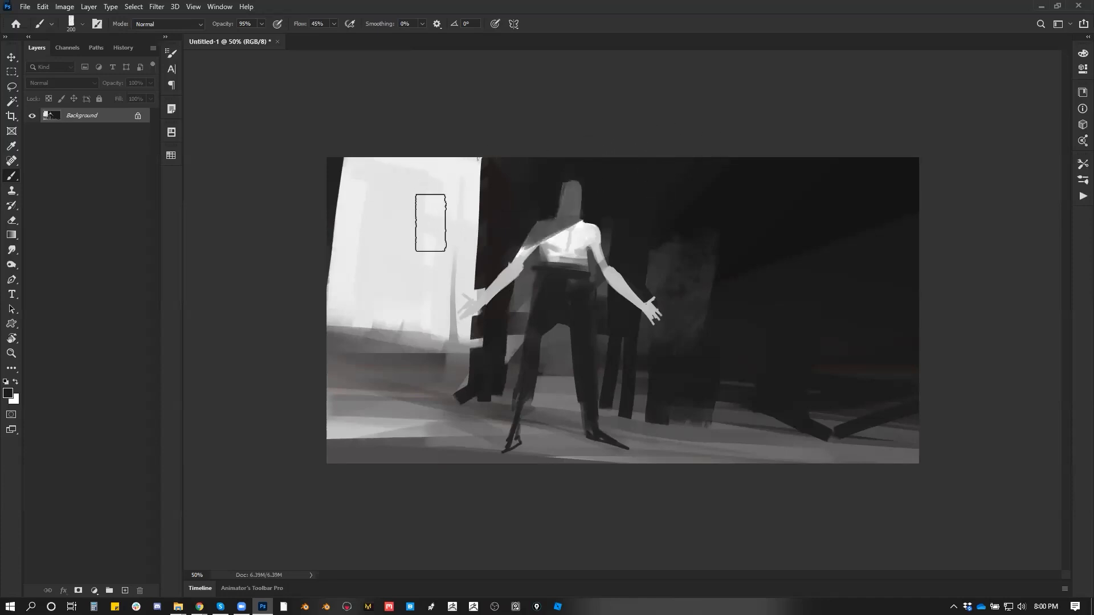
Paint a large soft grey shape inside the bright panel and a dark strip along the panel's outer edge.
mouse_move(430, 191)
left_mouse_down()
mouse_move(450, 196)
mouse_move(396, 277)
mouse_move(346, 301)
left_mouse_up()
left_click(412, 225, "alt")
mouse_move(418, 227)
left_mouse_down()
mouse_move(342, 236)
mouse_move(359, 209)
mouse_move(436, 228)
mouse_move(348, 286)
left_mouse_up()
left_click(331, 193, "alt")
left_click_drag(347, 128, 310, 317)
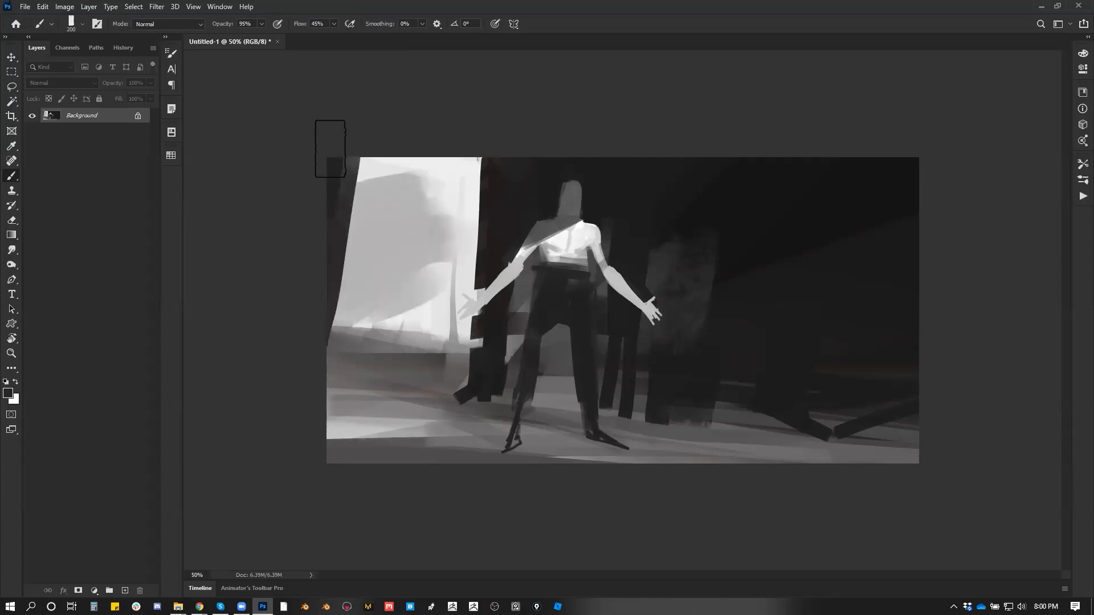
Sample a floor grey, shrink the brush and paint thin light lines across the lower edge of the floor.
left_click(413, 431, "alt")
left_click_drag(308, 443, 442, 449)
key("bracketleft")
key("bracketleft")
key("bracketleft")
key("bracketleft")
key("bracketleft")
key("bracketleft")
key("bracketleft")
key("bracketleft")
key("bracketleft")
key("bracketleft")
key("bracketleft")
key("bracketleft")
key("bracketleft")
key("ctrl+z")
key("bracketleft")
key("bracketleft")
key("bracketleft")
key("bracketleft")
key("bracketleft")
mouse_move(752, 443)
left_mouse_down()
mouse_move(390, 454)
mouse_move(855, 452)
mouse_move(475, 481)
left_mouse_up()
key("bracketright")
key("bracketright")
key("bracketright")
key("bracketright")
key("bracketright")
key("bracketright")
key("bracketright")
key("bracketright")
key("bracketright")
key("bracketright")
key("bracketright")
key("bracketright")
key("bracketright")
left_click_drag(922, 450, 158, 459)
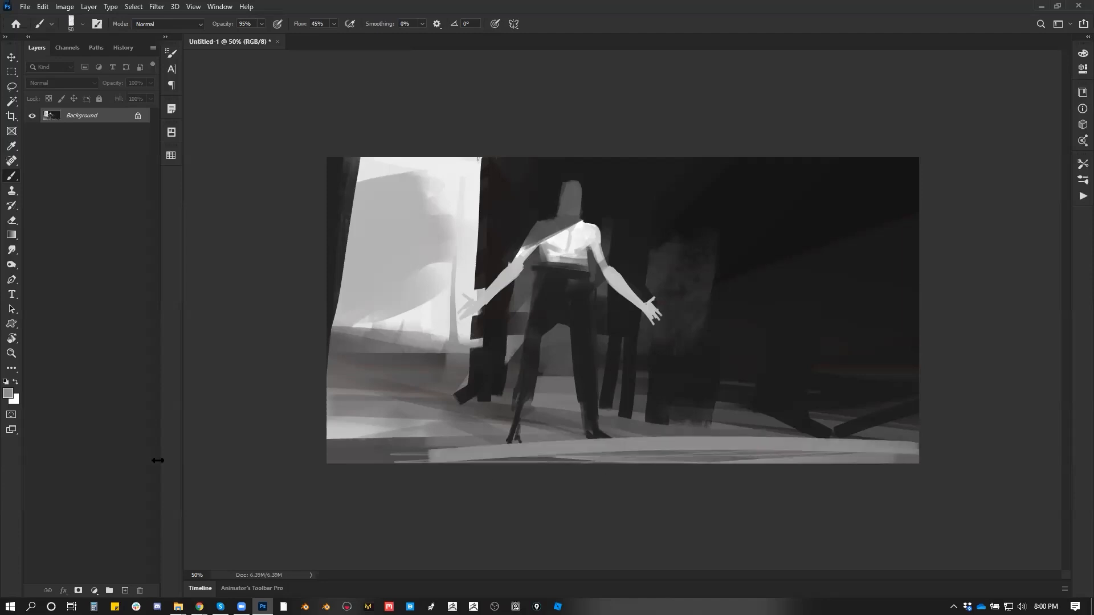
key("ctrl+z")
Shrink the brush to a few pixels and paint small dark eye and nose marks on the figure's face.
key("ctrl+equal")
key("d")
key("bracketleft")
key("bracketleft")
key("bracketleft")
key("bracketleft")
key("bracketleft")
key("bracketleft")
key("bracketleft")
key("bracketleft")
key("bracketleft")
key("bracketleft")
key("bracketleft")
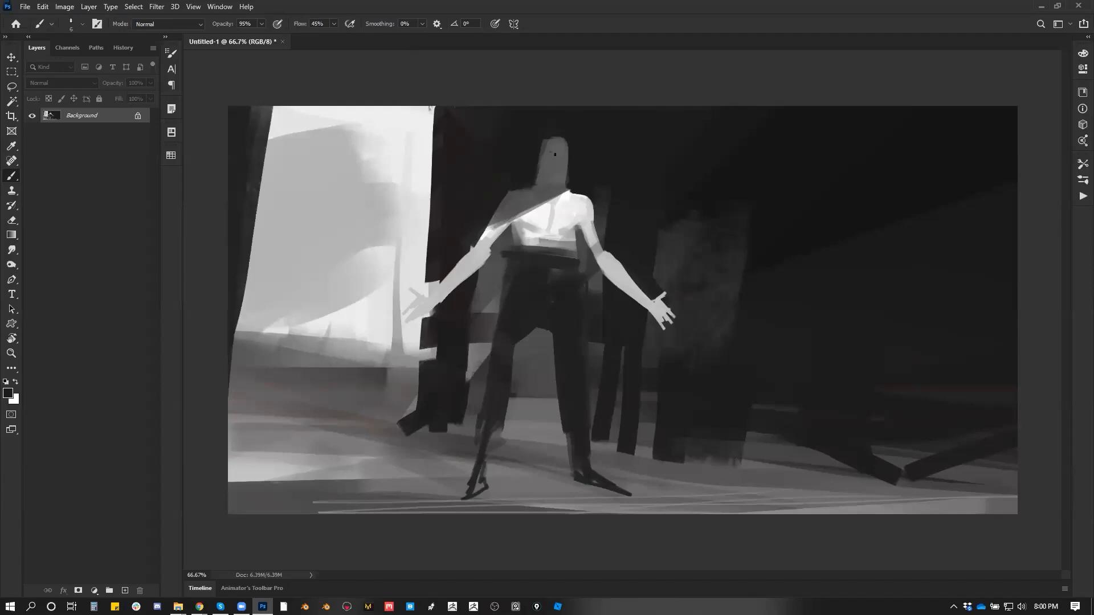
key("bracketright")
key("bracketleft")
key("bracketleft")
key("x")
left_click(547, 157, "alt")
Paint a white rim light along the panel-facing edge of the head, ear, neck, shoulder, arm, torso and upper trouser leg.
key("d")
key("x")
key("ctrl+z")
mouse_move(536, 184)
left_mouse_down()
mouse_move(494, 216)
mouse_move(511, 192)
left_mouse_up()
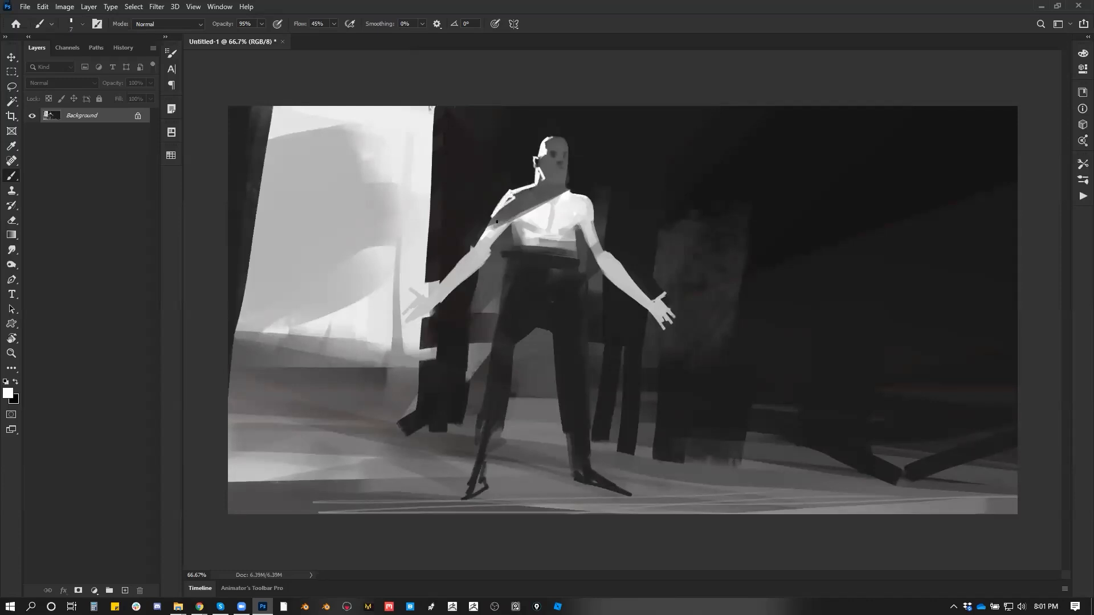
left_click_drag(495, 214, 448, 276)
mouse_move(515, 235)
left_mouse_down()
mouse_move(516, 246)
mouse_move(513, 227)
left_mouse_up()
left_click_drag(510, 260, 491, 361)
Flip the canvas horizontally and paint light fold strokes across the figure's lower torso, undoing the stroke that crosses the waistband.
key("z")
left_click_drag(730, 325, 677, 321)
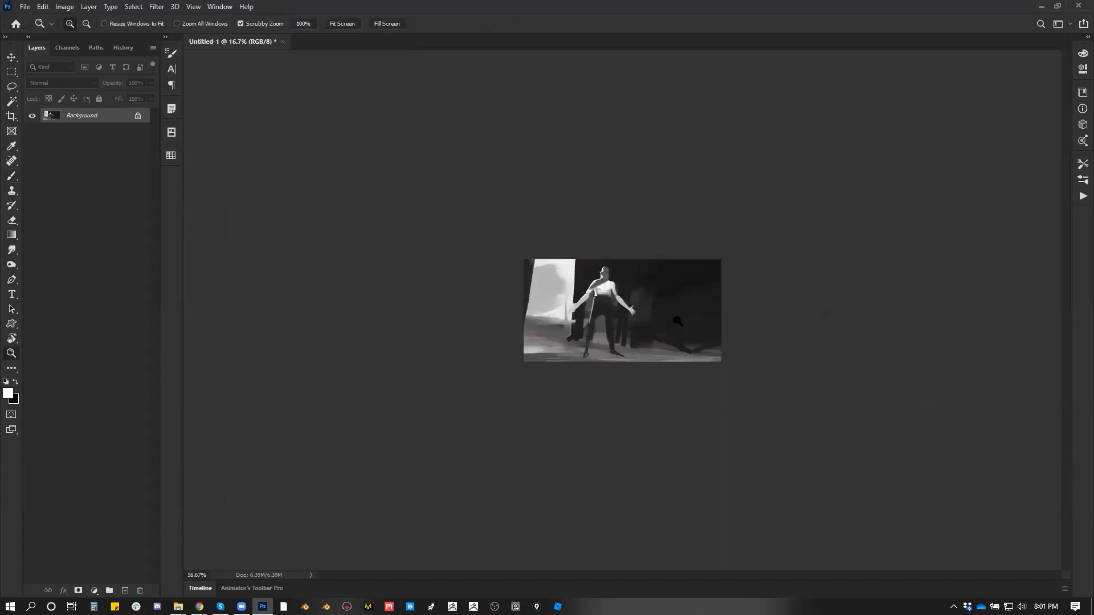
key("ctrl+shift+h")
left_click(677, 317)
left_click(686, 307)
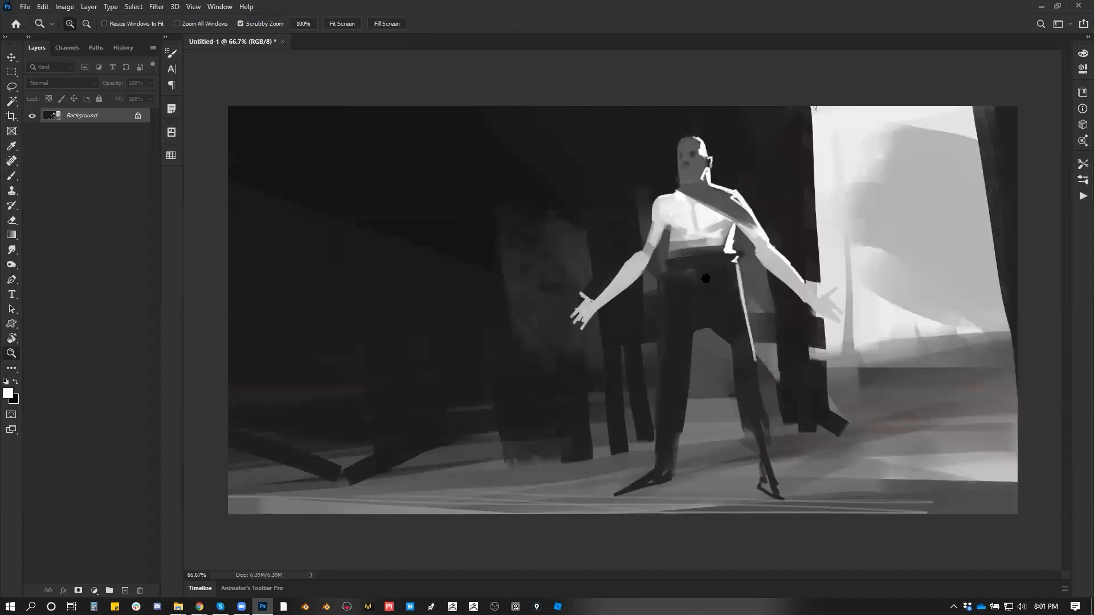
key("b")
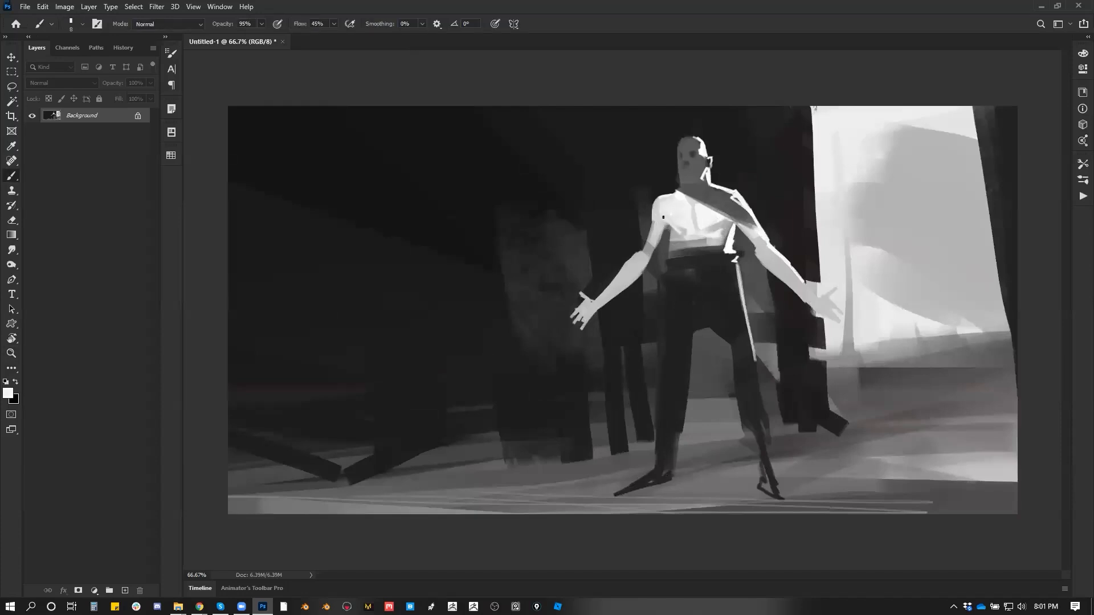
mouse_move(701, 236)
left_mouse_down()
mouse_move(670, 238)
mouse_move(718, 240)
left_mouse_up()
left_click_drag(663, 250, 724, 246)
left_click_drag(674, 248, 692, 262)
key("ctrl+alt+z")
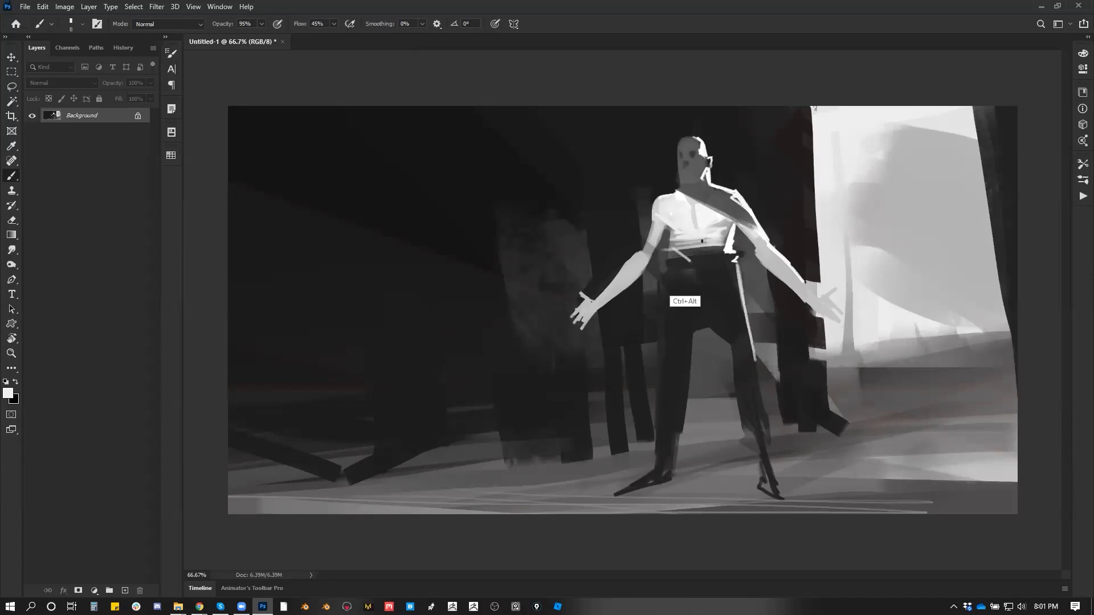
key("ctrl+alt+z")
Refine the figure's jaw and facial features with small strokes in sampled dark and grey tones.
left_click(697, 176, "ctrl")
key("x")
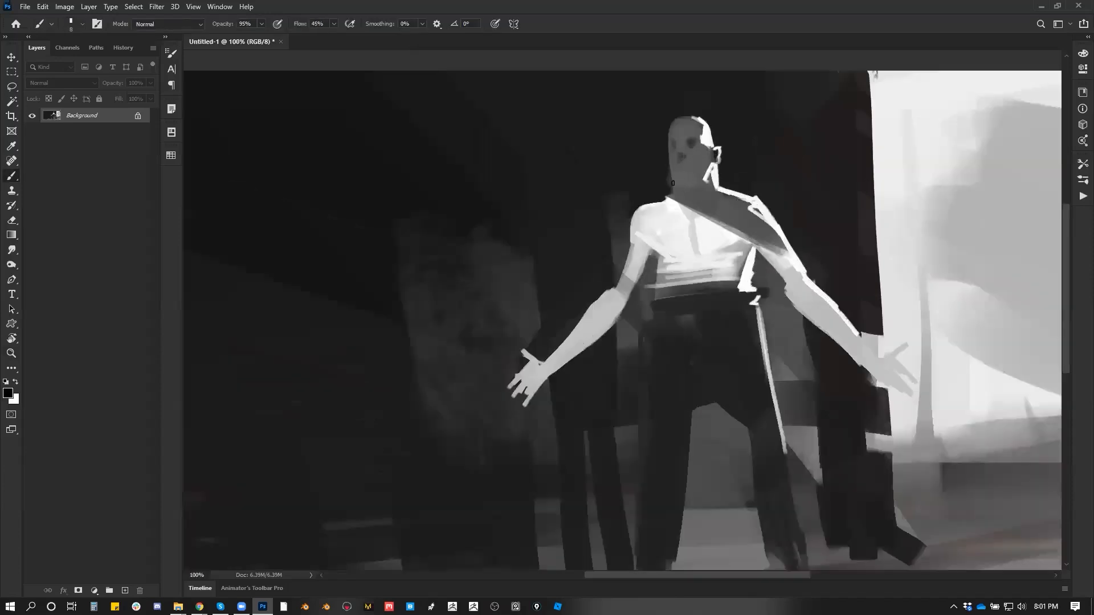
left_click(663, 179, "alt")
left_click_drag(670, 184, 676, 190)
left_click(697, 152, "alt")
key("d")
left_click(680, 151, "alt")
key("d")
Square off the figure's brightly lit shoulder with a sampled light tone and flip the canvas horizontally.
left_click(643, 218, "alt")
mouse_move(664, 201)
left_mouse_down()
mouse_move(636, 209)
mouse_move(633, 262)
left_mouse_up()
key("z")
left_click(642, 311, "alt")
left_click(642, 312, "alt")
left_click(691, 297, "alt")
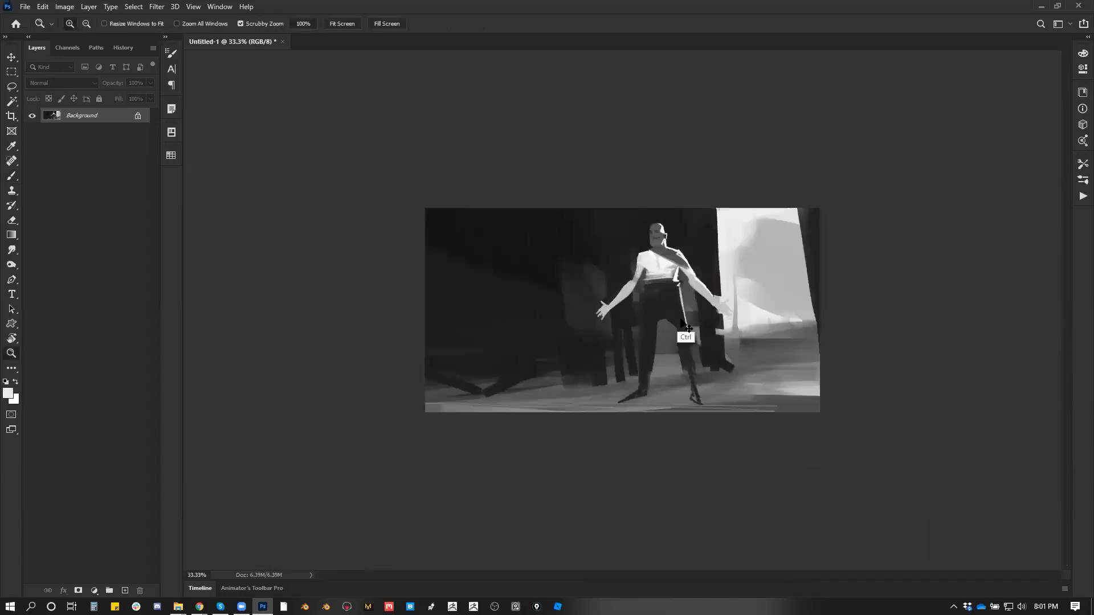
key("ctrl+shift+h")
Paint a white rim light down the panel-facing edge of the trouser leg from the hip to the foot.
left_click(680, 303)
left_click(671, 318)
key("b")
key("d")
key("x")
left_click_drag(509, 261, 498, 319)
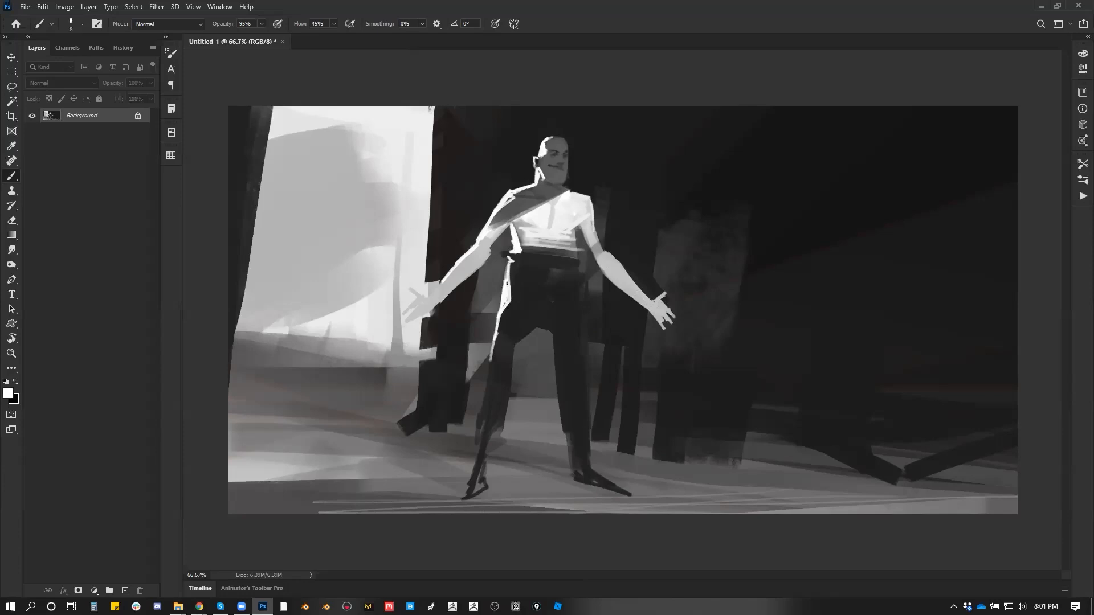
mouse_move(485, 403)
left_mouse_down()
mouse_move(492, 360)
mouse_move(477, 458)
left_mouse_up()
Try a broader dark stroke along the floor beside the figure's lit foot with an enlarged brush.
left_click(482, 445, "alt")
key("bracketright")
key("bracketright")
key("bracketright")
key("bracketright")
key("bracketright")
key("bracketright")
key("bracketright")
key("bracketright")
key("bracketright")
mouse_move(476, 498)
left_mouse_down()
mouse_move(512, 505)
mouse_move(365, 504)
left_mouse_up()
Sample the dark trouser tone and fill out the inner edge of the rim-lit leg with a small brush.
left_click(546, 501, "alt")
left_click(551, 305, "alt")
key("bracketleft")
left_click_drag(534, 325, 504, 389)
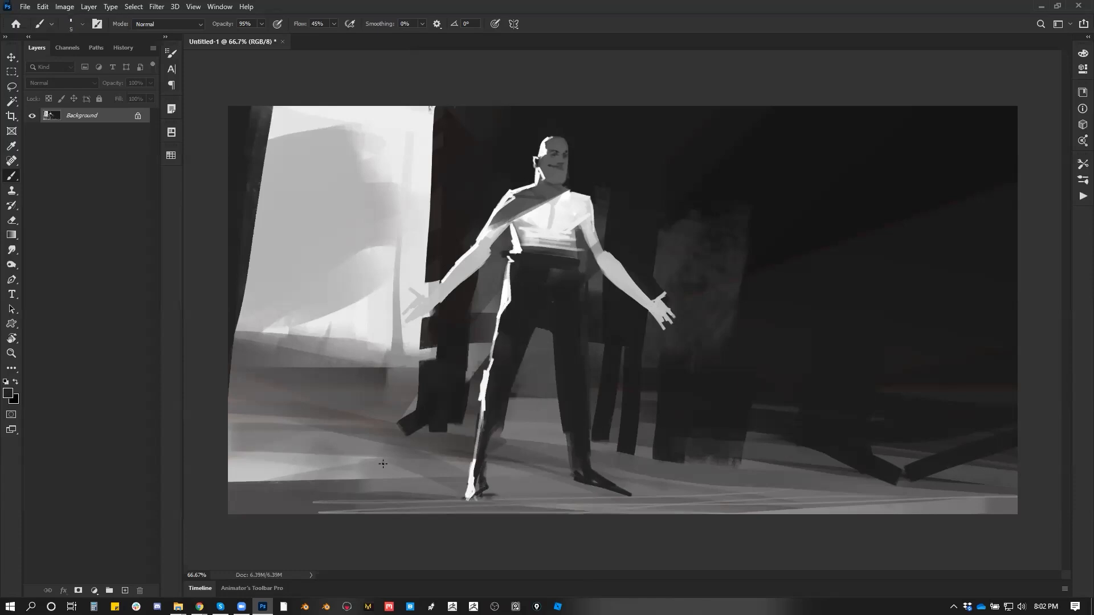
Darken the foreground floor around and beyond the figure's feet with long, broad dark strokes from an enlarged brush.
key("bracketright")
key("bracketright")
key("bracketright")
key("bracketright")
key("bracketright")
key("bracketright")
key("bracketright")
key("bracketright")
key("bracketright")
key("bracketright")
key("bracketright")
key("bracketright")
left_click_drag(448, 493, 293, 490)
left_click_drag(359, 504, 590, 534)
mouse_move(477, 503)
left_mouse_down()
mouse_move(547, 537)
mouse_move(625, 510)
mouse_move(741, 514)
left_mouse_up()
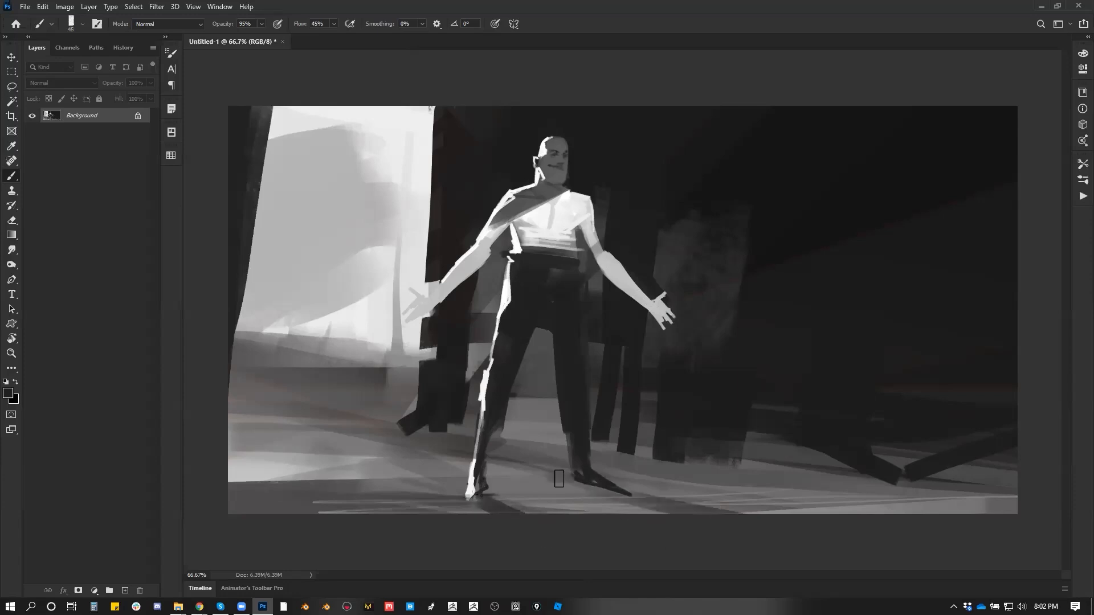
left_click_drag(559, 478, 999, 536)
left_click_drag(573, 499, 829, 512)
Check the overall composition, switch to full-screen mode with the menu bar and recentre the canvas.
key("z")
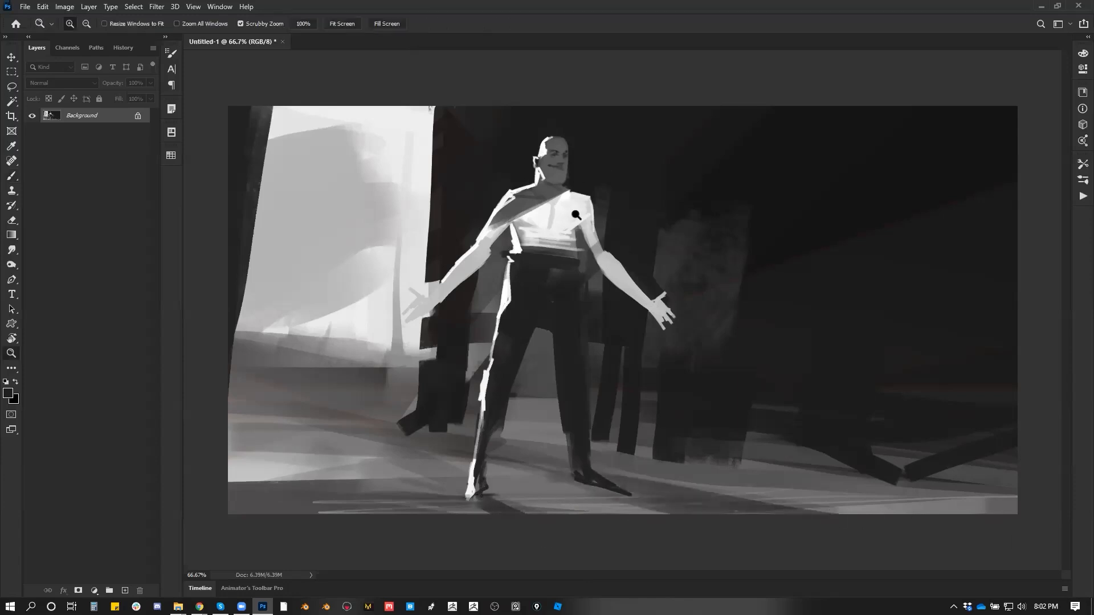
left_click(594, 220, "alt")
left_click(601, 246, "alt")
left_click(597, 236)
left_click(424, 253)
key("b")
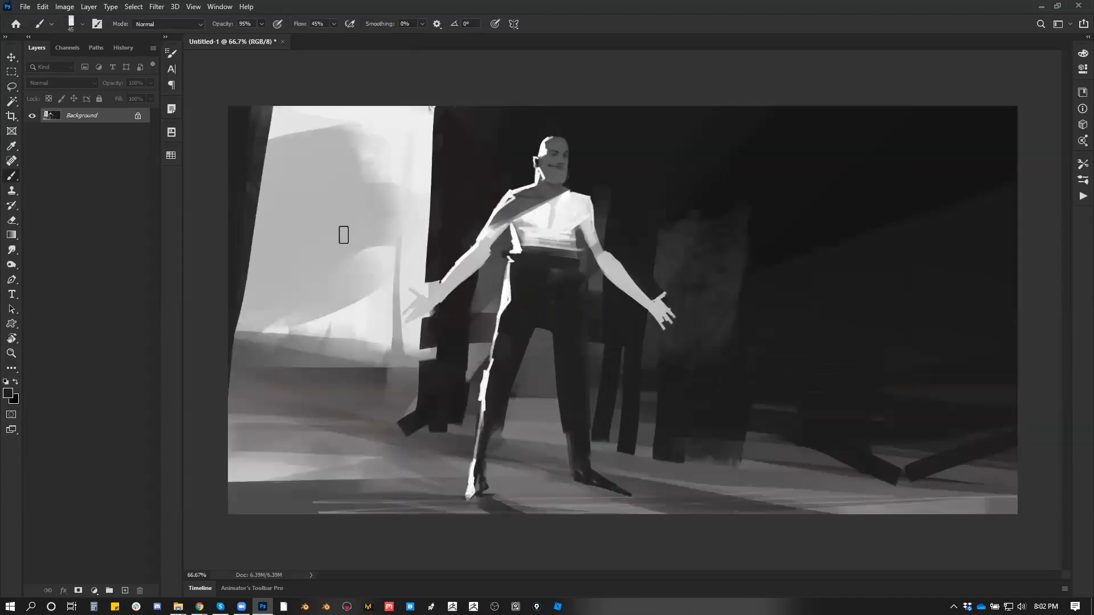
key("f")
left_click_drag(432, 188, 686, 203)
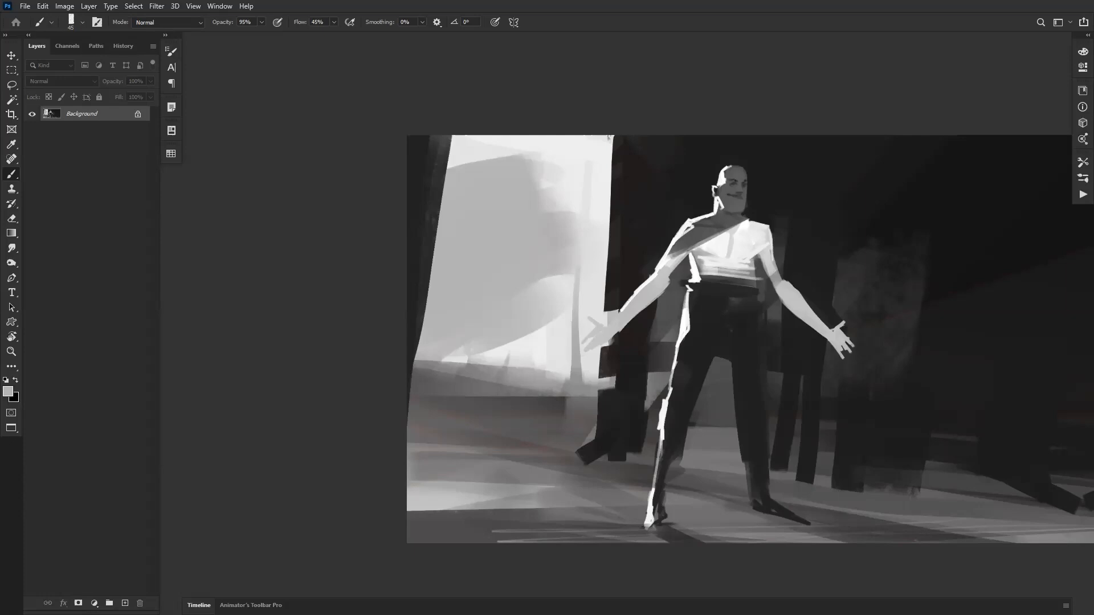
left_click_drag(795, 254, 592, 212)
Trim the outer contour of the figure's far shoulder and upper arm with a larger brush and a sampled dark background tone.
left_click(549, 204, "alt")
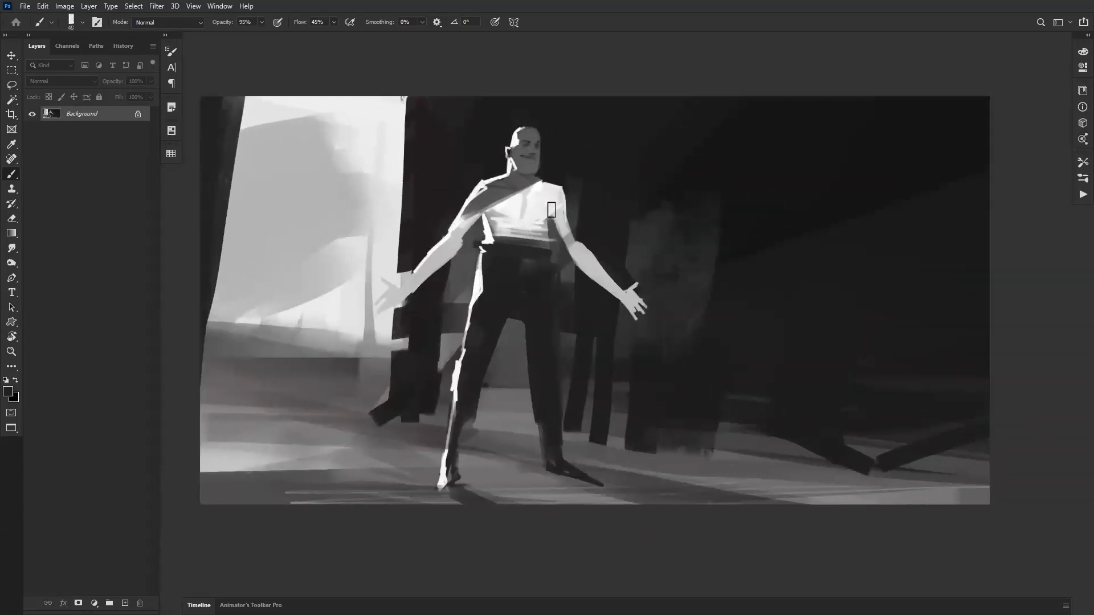
left_click(565, 189, "alt")
key("bracketright")
key("bracketright")
key("bracketright")
key("bracketright")
mouse_move(573, 196)
left_mouse_down()
mouse_move(577, 226)
mouse_move(552, 221)
left_mouse_up()
Refine the far arm around the elbow with a smaller brush and a sampled grey, and flip the canvas horizontally.
left_click(560, 225, "alt")
key("bracketleft")
key("bracketleft")
key("bracketleft")
key("bracketleft")
key("bracketleft")
key("bracketleft")
left_click_drag(589, 256, 604, 266)
key("F2")
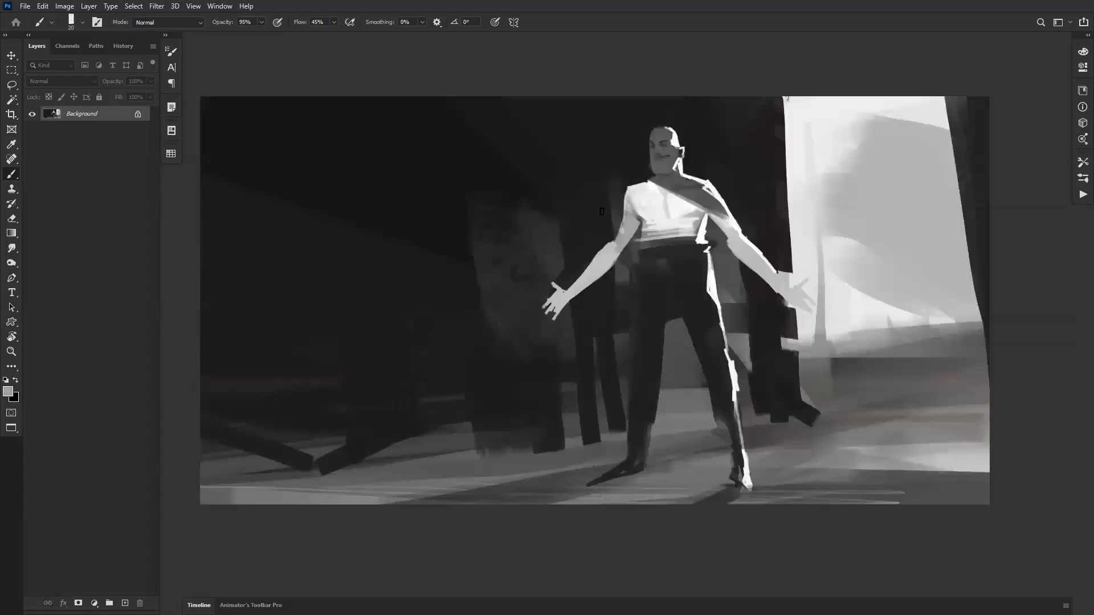
Paint a white rim light along the inner edge of the far arm using sampled tones, and flip the canvas back.
left_click(653, 228, "alt")
left_click(621, 211, "alt")
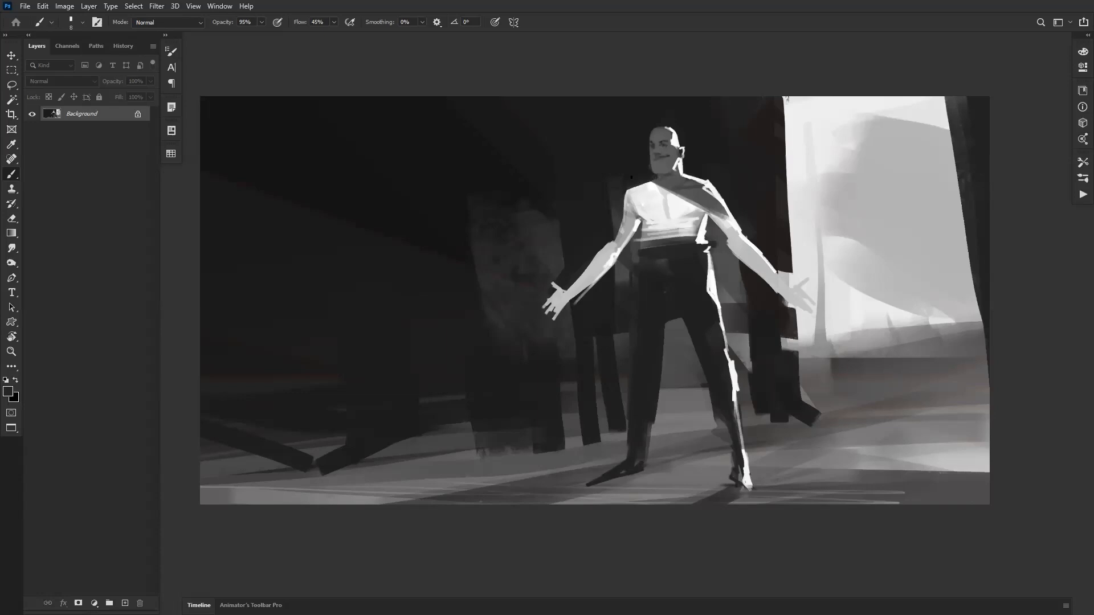
key("z")
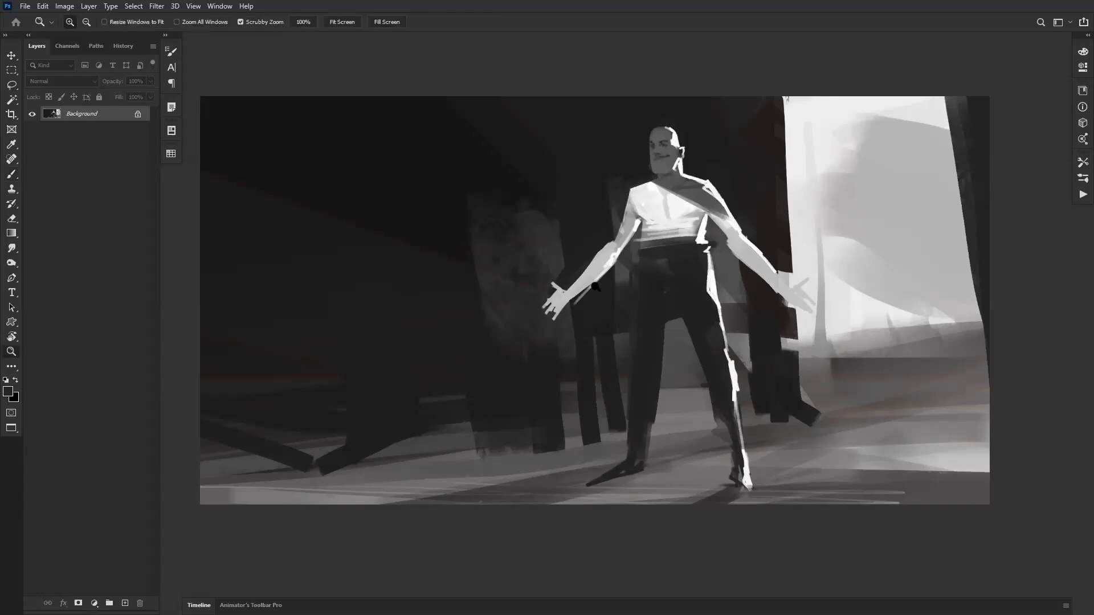
left_click(600, 289, "alt")
left_click(600, 289, "alt")
left_click(600, 289, "alt")
key("ctrl+f")
Lighten the beard and chin with a sampled grey, using a progressively smaller brush.
left_click(616, 246)
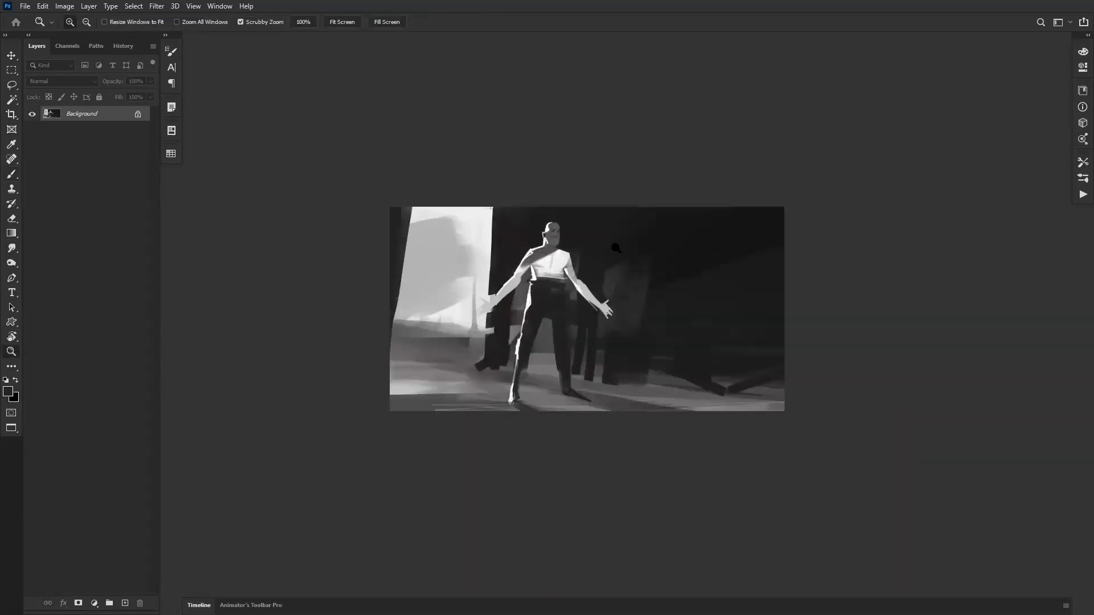
left_click(616, 246)
left_click(616, 246)
left_click(598, 254)
left_click_drag(553, 247, 689, 177)
left_click_drag(580, 179, 649, 235)
left_click(649, 235)
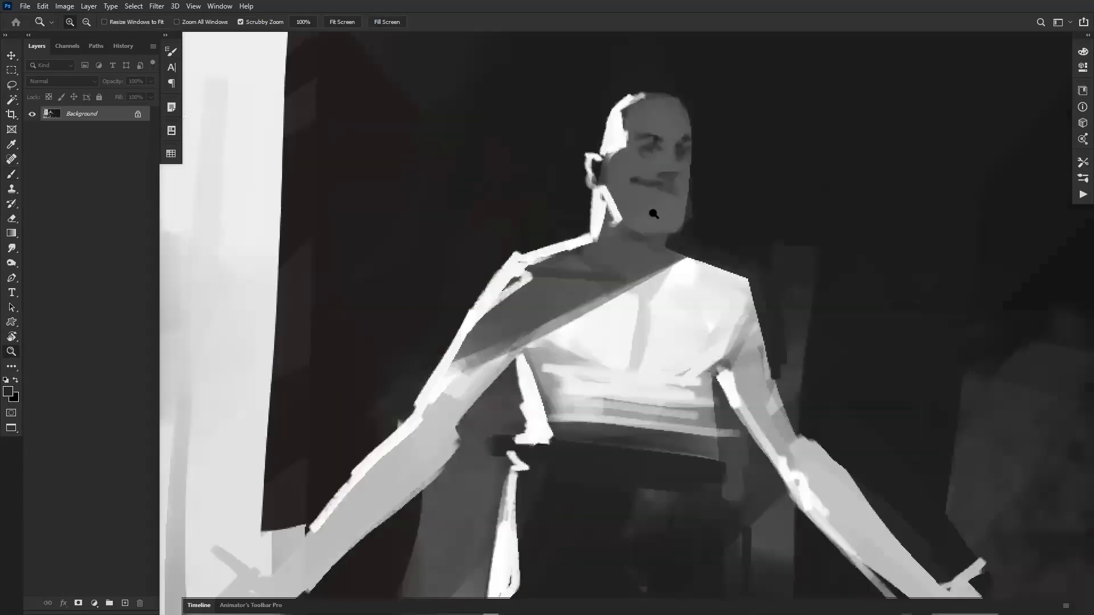
key("b")
key("x")
left_click(683, 206, "alt")
left_click_drag(677, 207, 661, 229)
key("bracketleft")
key("bracketleft")
key("bracketleft")
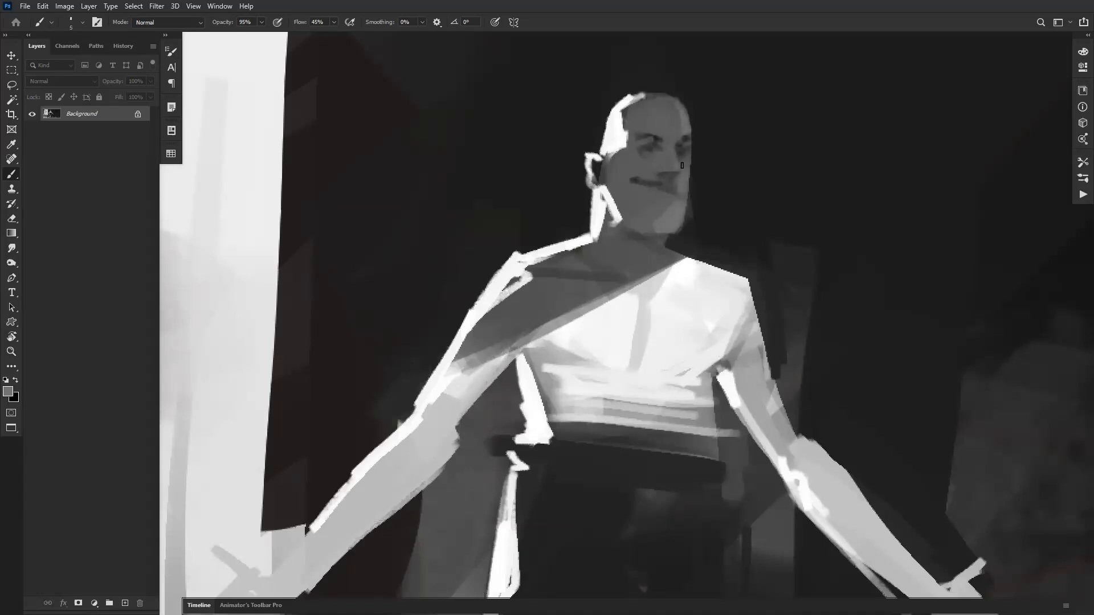
Add small sampled-grey accents to the far side of the face and the neck, and flip the canvas horizontally.
left_click(673, 219, "alt")
left_click_drag(689, 138, 688, 155)
mouse_move(662, 242)
left_mouse_down()
mouse_move(678, 254)
mouse_move(664, 243)
left_mouse_up()
left_click(666, 242, "alt")
left_click(663, 239, "alt")
key("ctrl+space")
left_click_drag(669, 272, 622, 285)
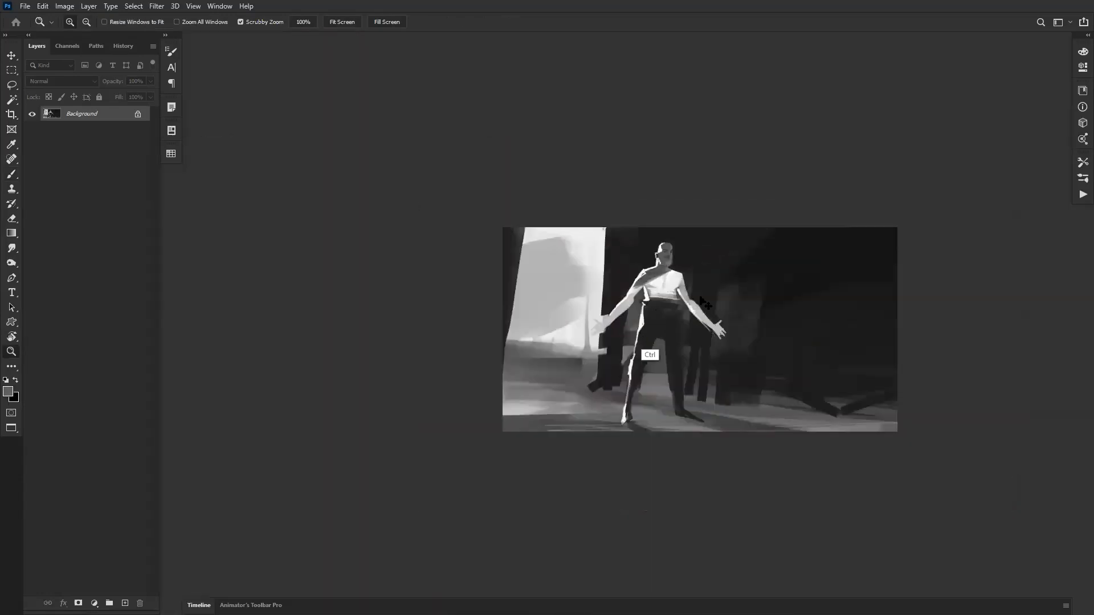
key("ctrl+shift+h")
left_click_drag(752, 278, 815, 288)
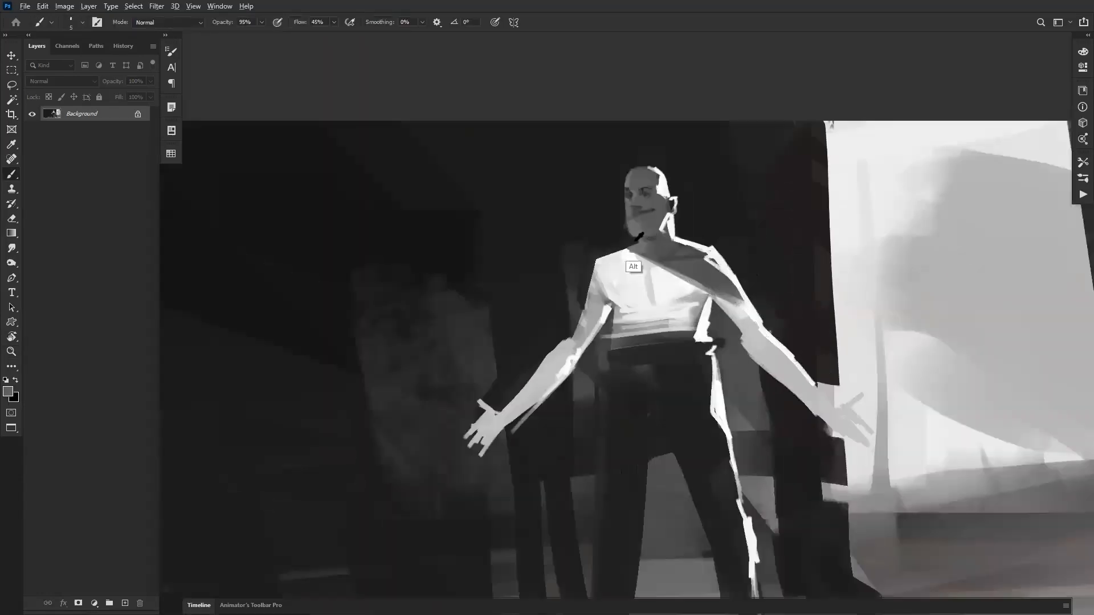
Undo a trial stroke on the shadowed shoulder and blend the shadow across the collarbone with a larger brush in sampled grey.
mouse_move(694, 266)
left_mouse_down()
mouse_move(742, 257)
mouse_move(690, 263)
mouse_move(695, 287)
left_mouse_up()
key("ctrl+z")
key("bracketright")
left_click(680, 268, "alt")
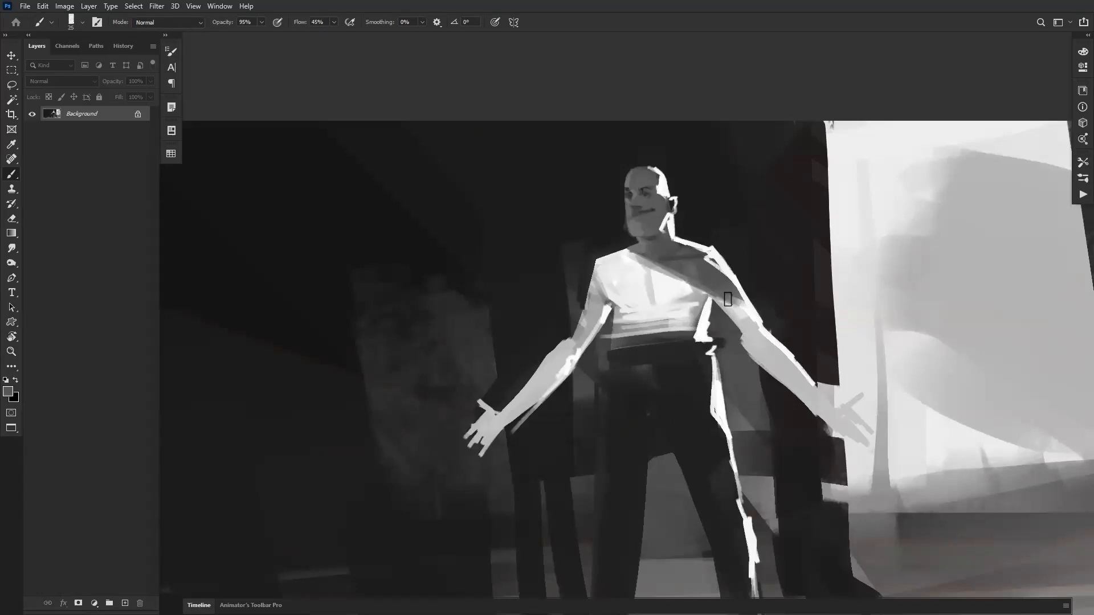
left_click_drag(626, 251, 699, 288)
key("bracketright")
key("bracketright")
left_click_drag(629, 256, 681, 279)
left_click(643, 258, "alt")
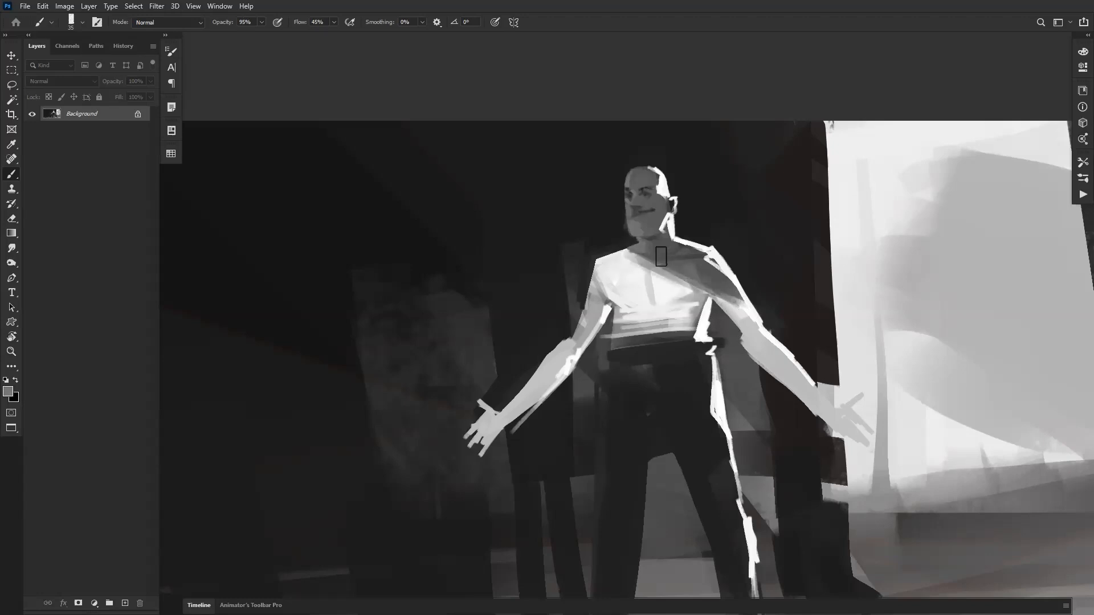
Soften the diagonal shadow edge across the chest with sampled greys, varying the brush from small to large.
key("bracketleft")
key("bracketleft")
key("bracketleft")
key("bracketleft")
key("bracketleft")
key("bracketleft")
left_click(654, 266, "alt")
key("bracketright")
key("bracketright")
key("bracketright")
key("bracketright")
key("bracketright")
key("bracketright")
key("bracketright")
key("bracketright")
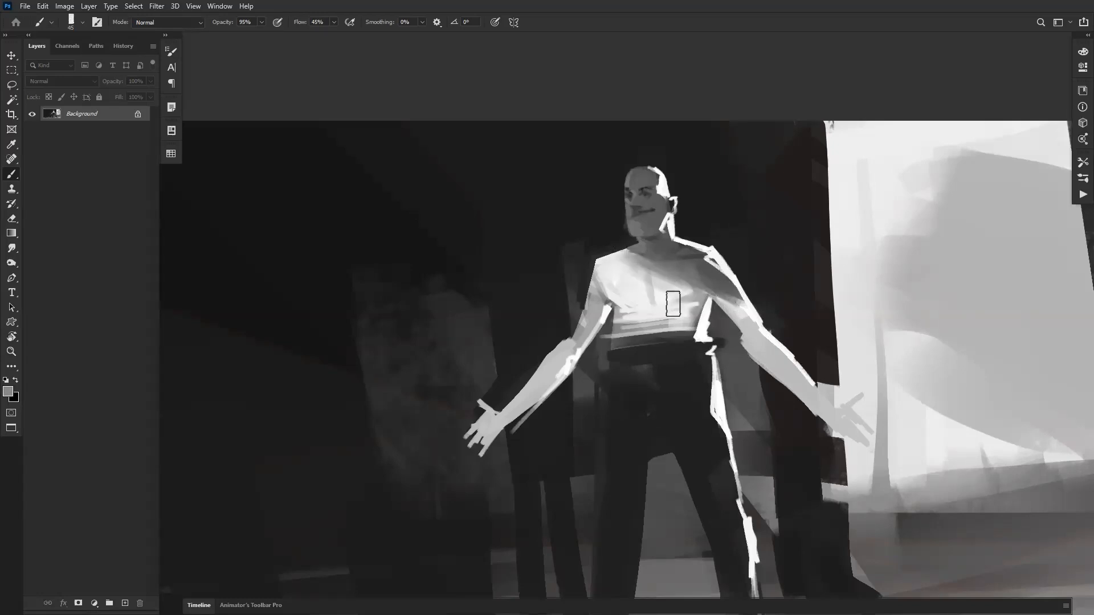
Paint the shading under the pectorals with a smaller brush and a sampled grey.
key("bracketleft")
key("bracketleft")
key("bracketleft")
key("bracketleft")
key("bracketleft")
key("bracketleft")
key("bracketright")
key("bracketright")
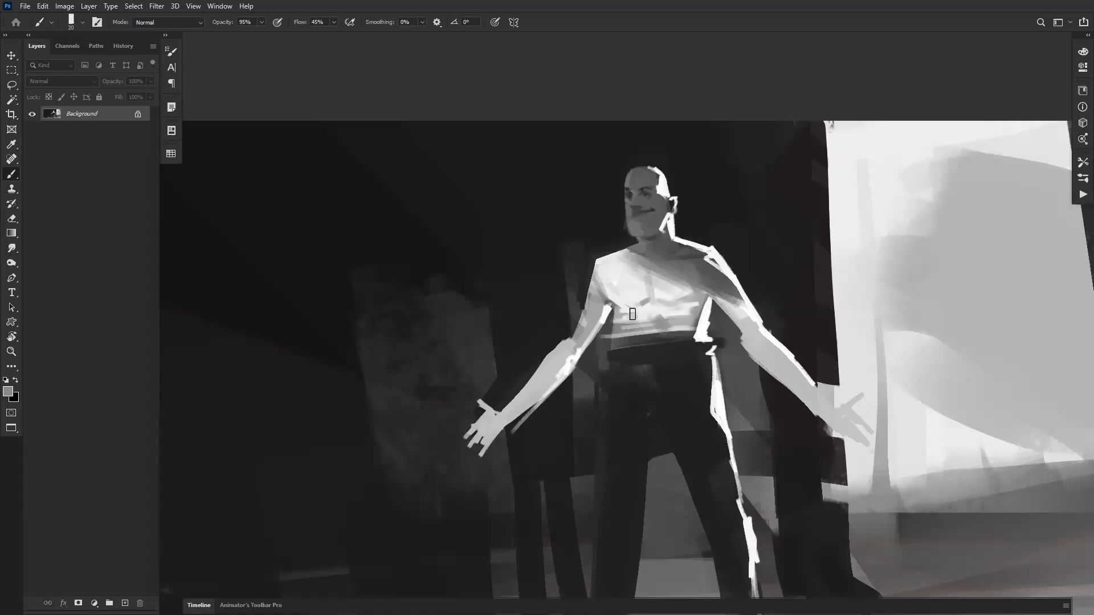
left_click(649, 315, "alt")
mouse_move(632, 315)
left_mouse_down()
mouse_move(683, 305)
mouse_move(678, 320)
mouse_move(650, 300)
mouse_move(617, 301)
left_mouse_up()
Tone down the white chest highlights and even out the torso with sampled light greys.
left_click(660, 317, "alt")
left_click(660, 311, "alt")
left_click(631, 300, "alt")
left_click(628, 306, "alt")
left_click(635, 303, "alt")
left_click(614, 295, "alt")
mouse_move(613, 257)
left_mouse_down()
mouse_move(608, 275)
mouse_move(633, 291)
mouse_move(672, 281)
mouse_move(687, 341)
mouse_move(704, 314)
left_mouse_up()
Shade both upper arms with a sampled mid-grey and flip the canvas back horizontally.
left_click(715, 282, "alt")
key("bracketleft")
key("bracketleft")
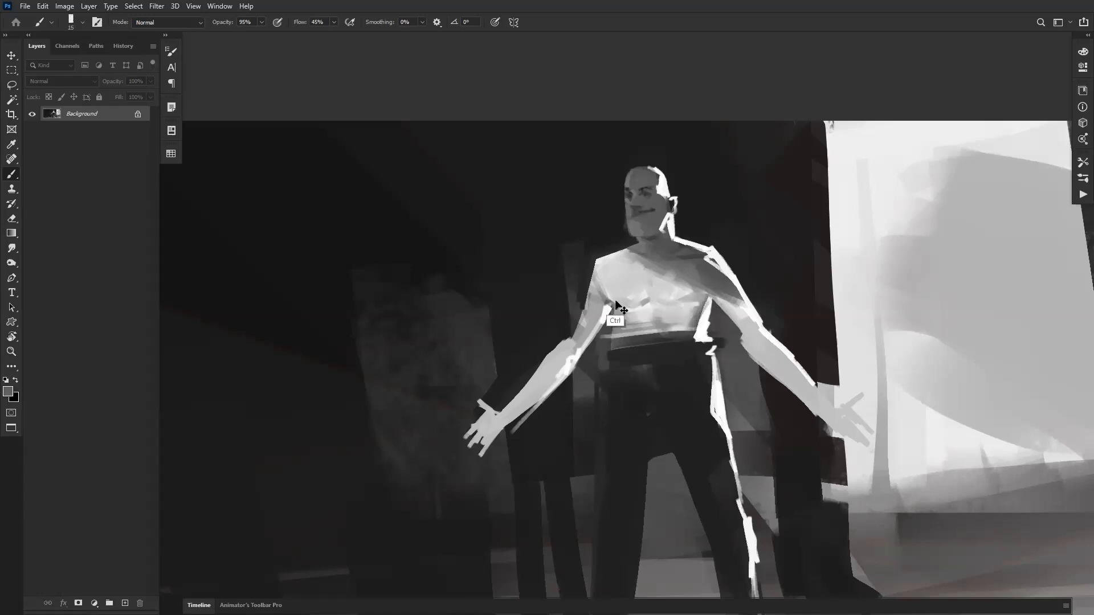
mouse_move(593, 276)
left_mouse_down()
mouse_move(589, 311)
mouse_move(612, 304)
mouse_move(575, 367)
left_mouse_up()
key("bracketright")
mouse_move(719, 292)
left_mouse_down()
mouse_move(758, 358)
mouse_move(842, 415)
mouse_move(787, 289)
left_mouse_up()
key("z")
left_click(831, 402, "alt")
left_click(831, 401, "alt")
key("ctrl+shift+h")
Blend the grey shadow from the panel-side upper arm across the upper chest with a larger brush.
left_click(616, 246)
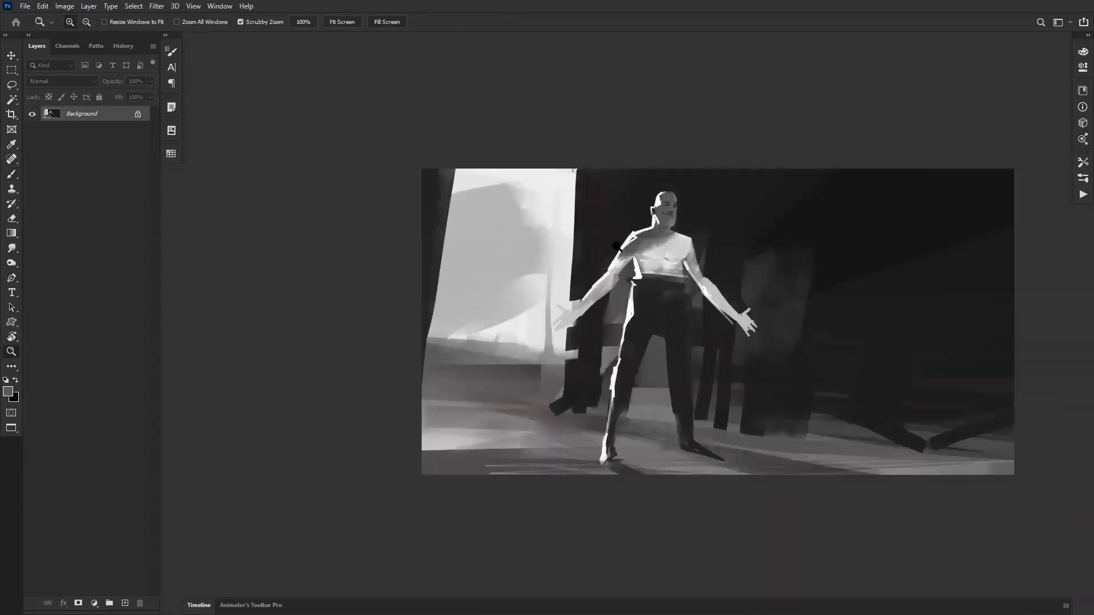
left_click(615, 246)
key("b")
key("bracketright")
key("bracketright")
key("bracketright")
key("bracketright")
key("bracketright")
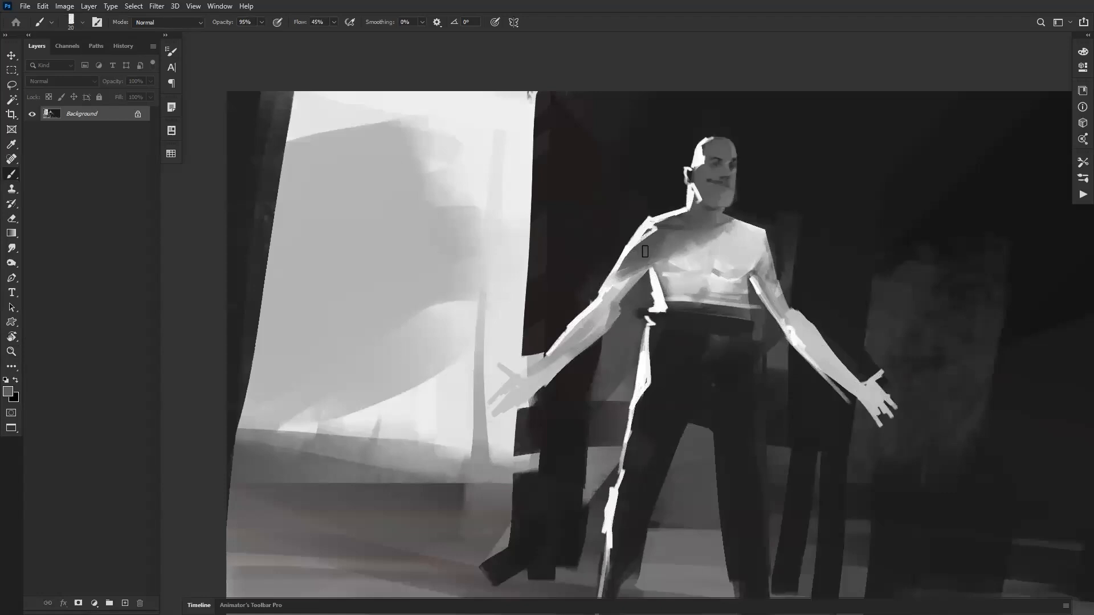
mouse_move(676, 257)
left_mouse_down()
mouse_move(766, 227)
mouse_move(736, 253)
left_mouse_up()
Examine the figure's overall values and silhouette with the whole thumbnail in view.
key("z")
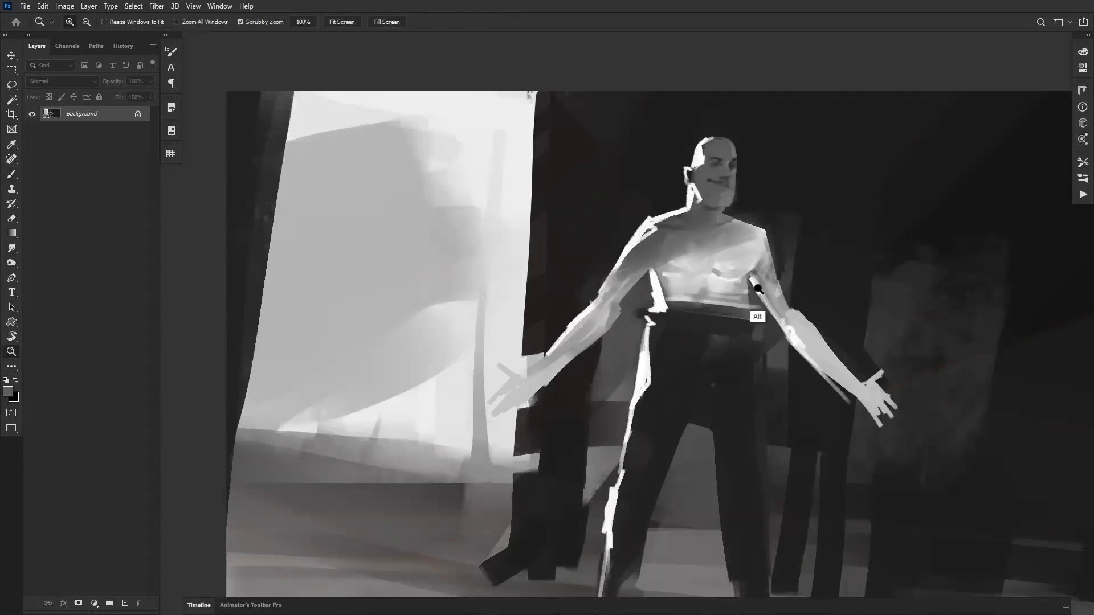
left_click(754, 288, "alt")
left_click(755, 288, "alt")
left_click(763, 289, "alt")
left_click(765, 289, "alt")
left_click_drag(766, 294, 661, 236)
left_click(677, 258)
left_click(677, 255)
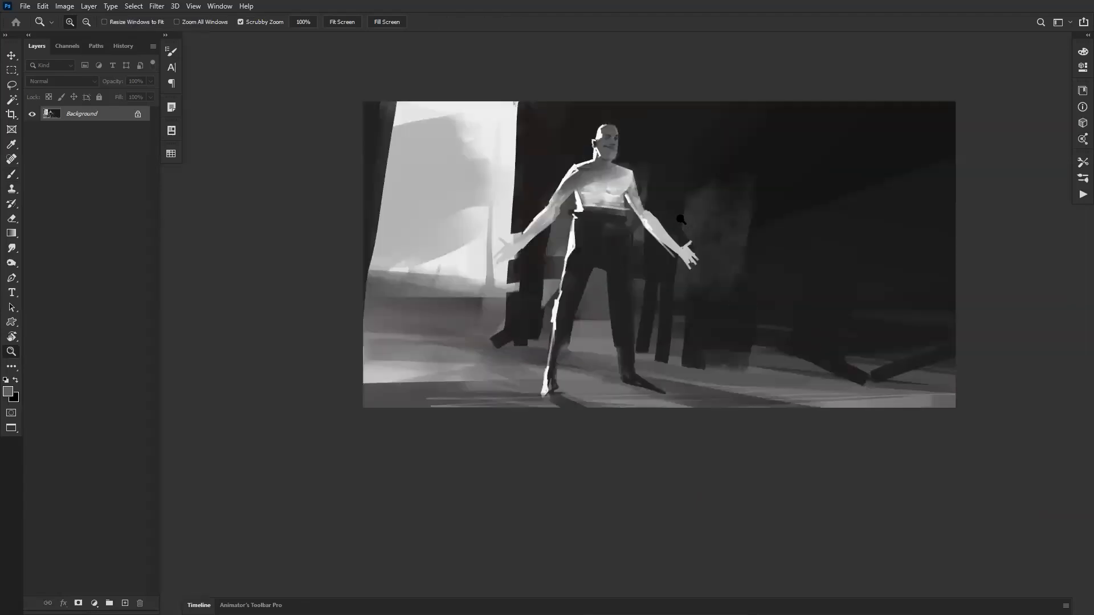
Paint a broad dark stroke over the background beside the far arm with a much larger brush.
key("b")
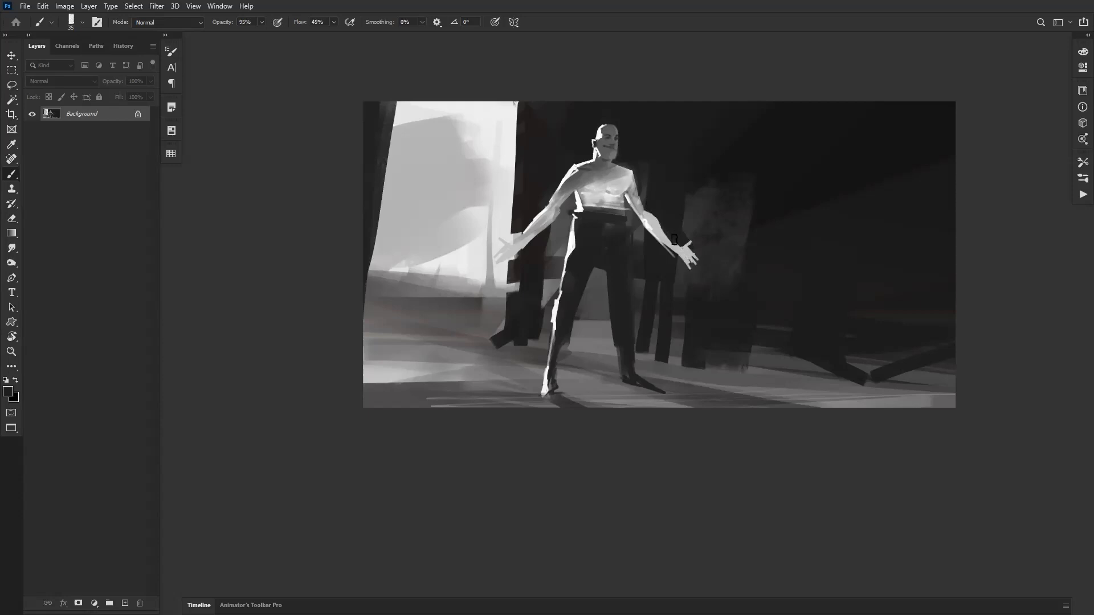
key("bracketright")
key("bracketright")
key("bracketright")
key("bracketright")
key("bracketright")
key("bracketright")
key("bracketright")
key("bracketright")
left_click_drag(684, 248, 650, 197)
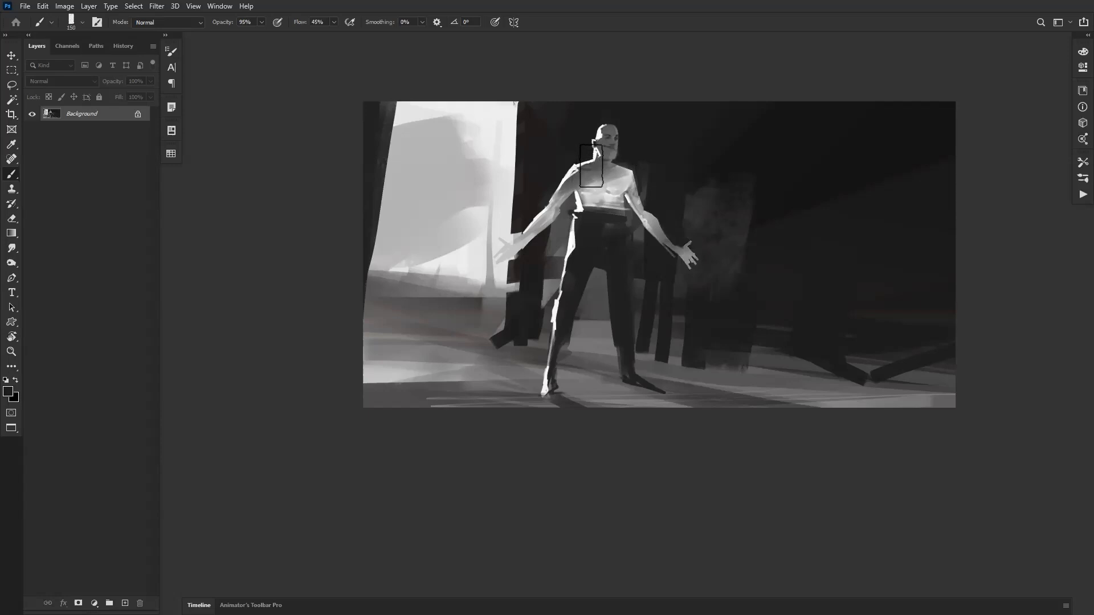
Paint a dark hanging shape down the bright panel's upper outer corner with a 30 px brush.
key("bracketleft")
key("bracketleft")
key("bracketleft")
key("bracketleft")
key("bracketleft")
key("bracketleft")
key("bracketleft")
key("bracketleft")
key("bracketleft")
key("bracketleft")
key("bracketleft")
mouse_move(415, 76)
left_mouse_down()
mouse_move(392, 169)
mouse_move(421, 103)
mouse_move(405, 174)
mouse_move(388, 183)
left_mouse_up()
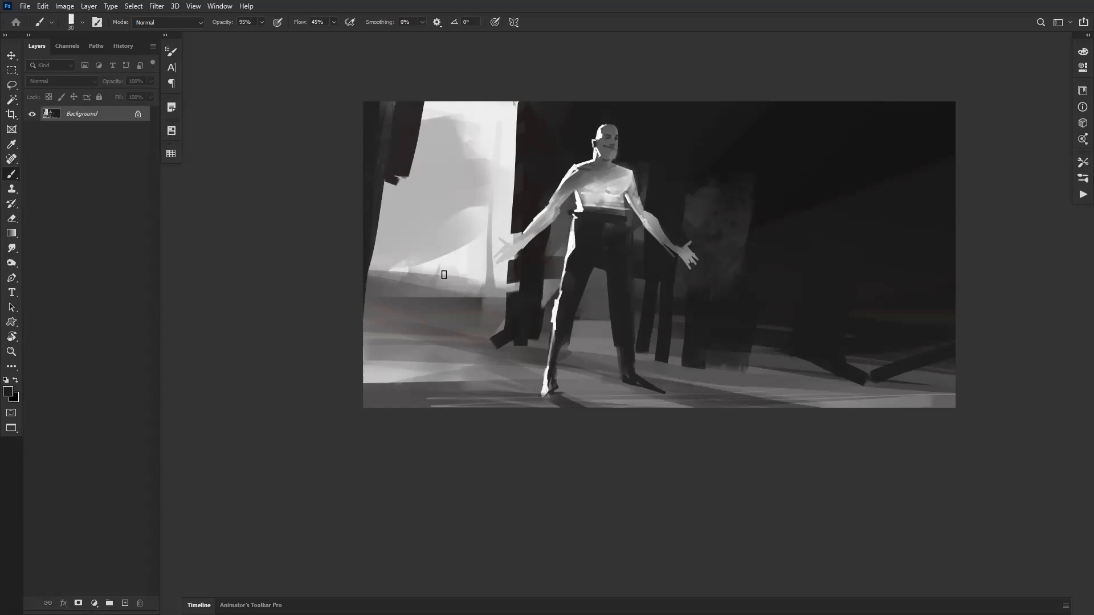
Examine the thumbnail's overall values and silhouette at a reduced size.
key("z")
left_click(606, 392, "alt")
left_click(606, 392, "alt")
left_click(606, 393, "alt")
left_click(607, 392, "alt")
left_click(626, 381)
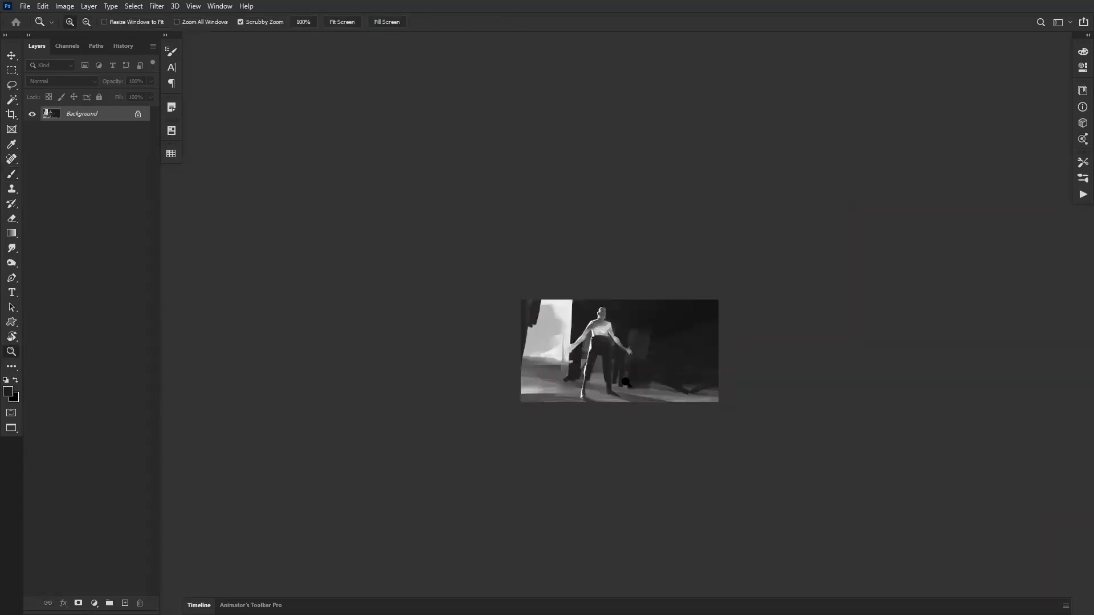
left_click(626, 382)
left_click(627, 381)
Paint a dark band along the far wall's base and a flat shadow at the post's foot beside the panel, using sampled tones.
key("b")
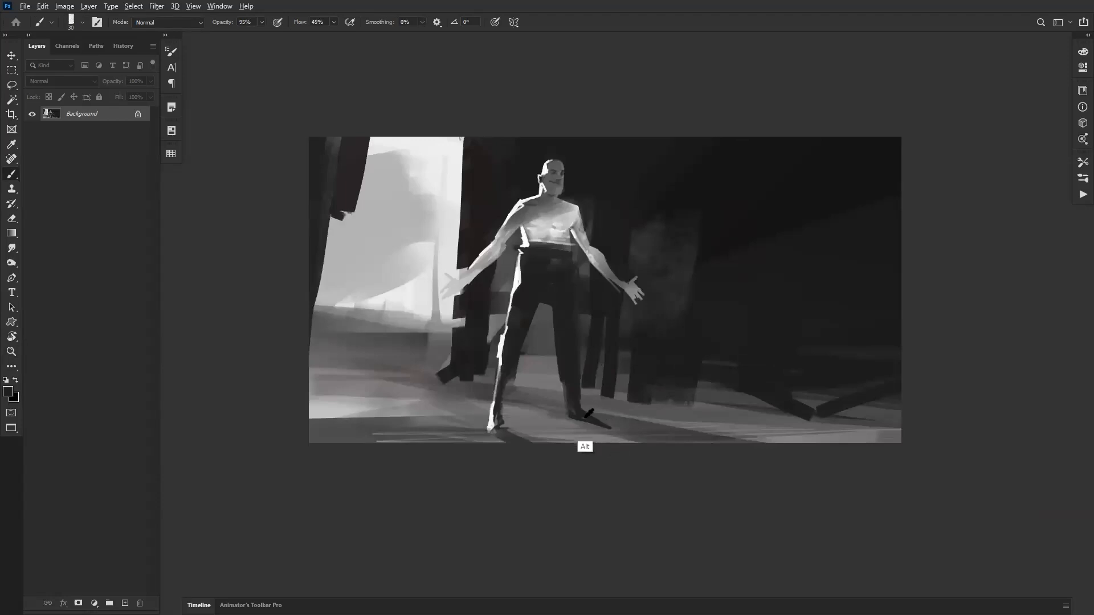
left_click(665, 419, "alt")
mouse_move(626, 422)
left_mouse_down()
mouse_move(731, 437)
mouse_move(873, 437)
left_mouse_up()
left_click(679, 405, "alt")
left_click_drag(671, 400, 901, 441)
mouse_move(436, 376)
left_mouse_down()
mouse_move(414, 365)
mouse_move(428, 361)
mouse_move(418, 378)
mouse_move(403, 372)
left_mouse_up()
left_click(442, 388, "alt")
left_click(467, 393, "alt")
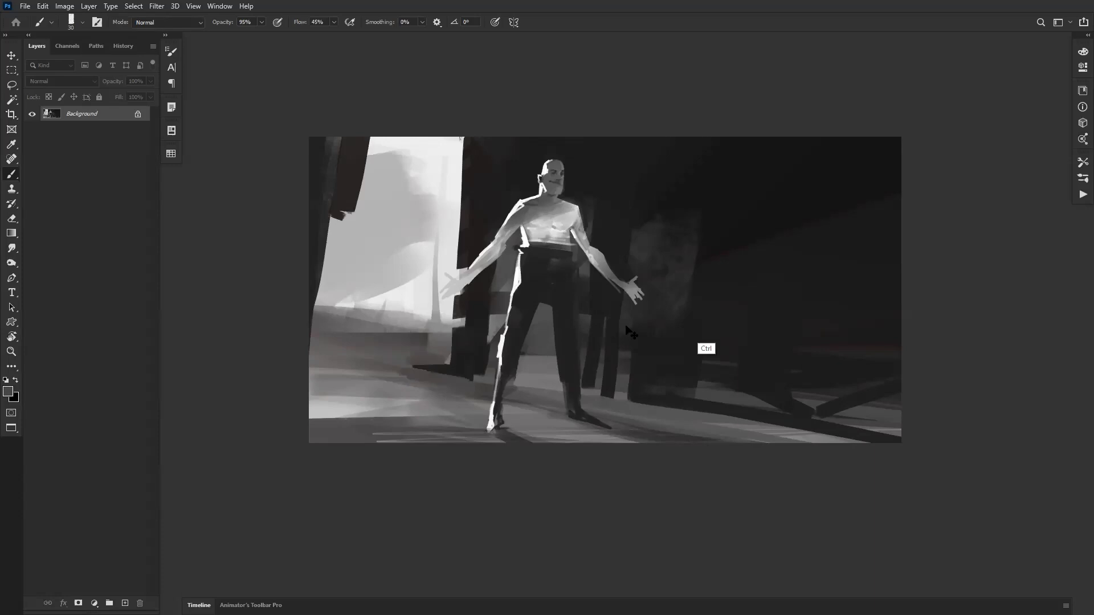
Desaturate the painting by setting Hue/Saturation's Saturation to -100.
key("ctrl+u")
left_click_drag(876, 279, 812, 283)
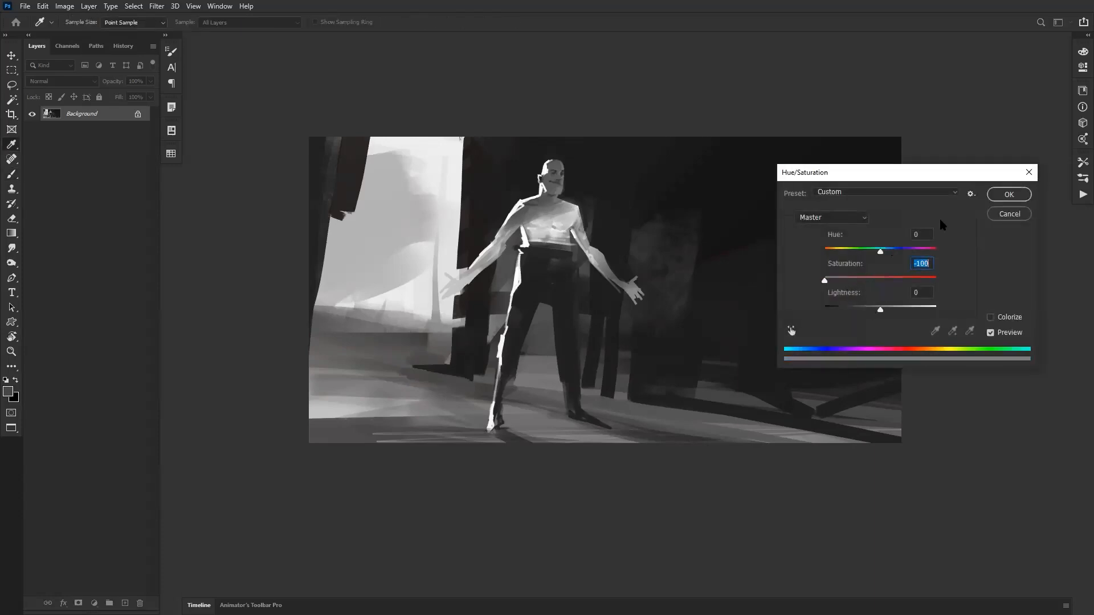
left_click(1010, 196)
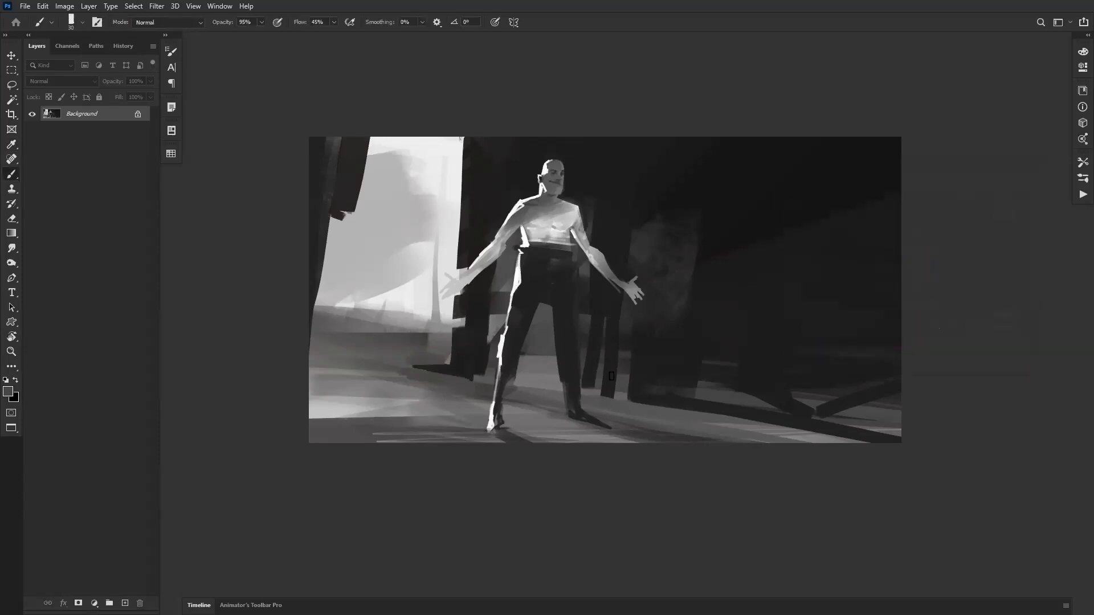
Select a tall four-sided door shape on the dark wall beyond the far hand with the Polygonal Lasso.
left_click(648, 230, "alt")
key("bracketright")
key("l")
key("shift+l")
left_click(698, 398)
left_click(714, 183)
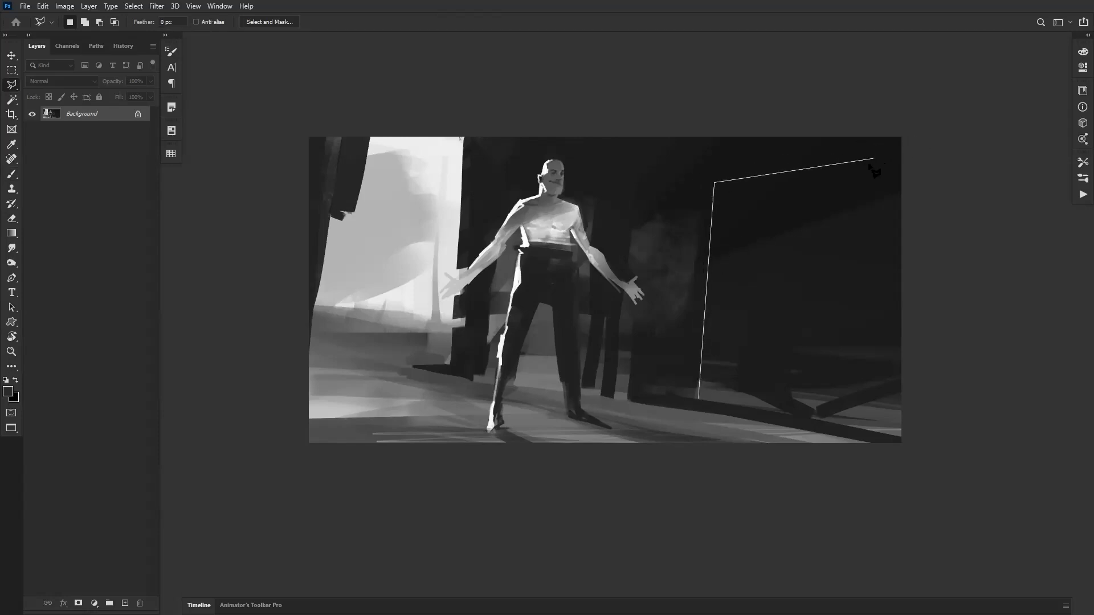
key("BackSpace")
left_click(715, 157)
left_click(880, 145)
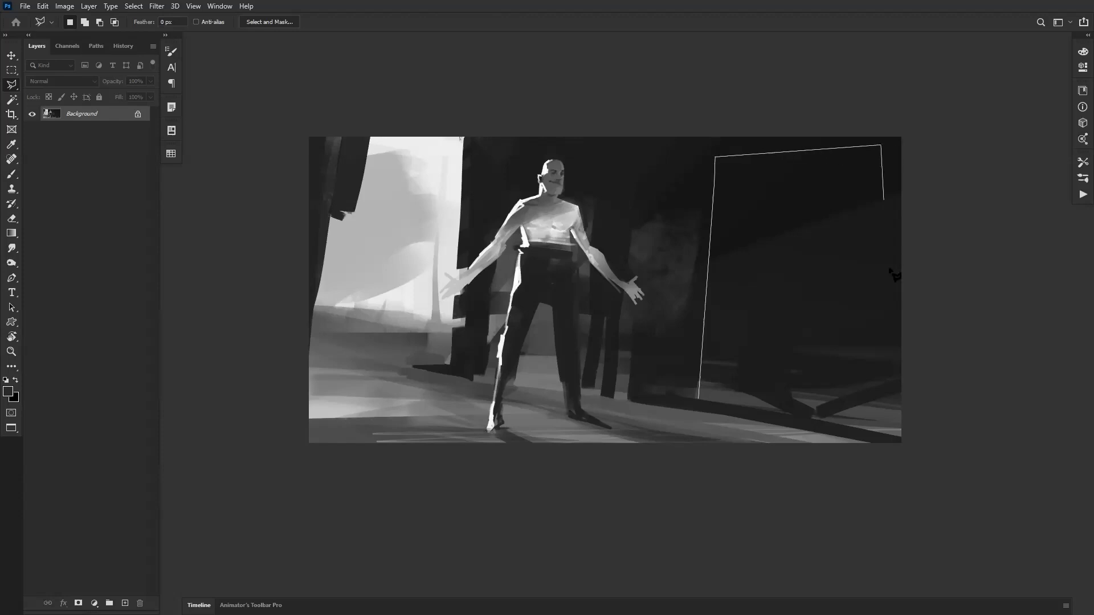
left_click(878, 430)
left_click(698, 399)
Paint a subtle dark-grey strip along the selection's figure-side edge with a larger brush and a tone sampled from the wall.
key("b")
key("]")
key("]")
left_click_drag(707, 375, 717, 138)
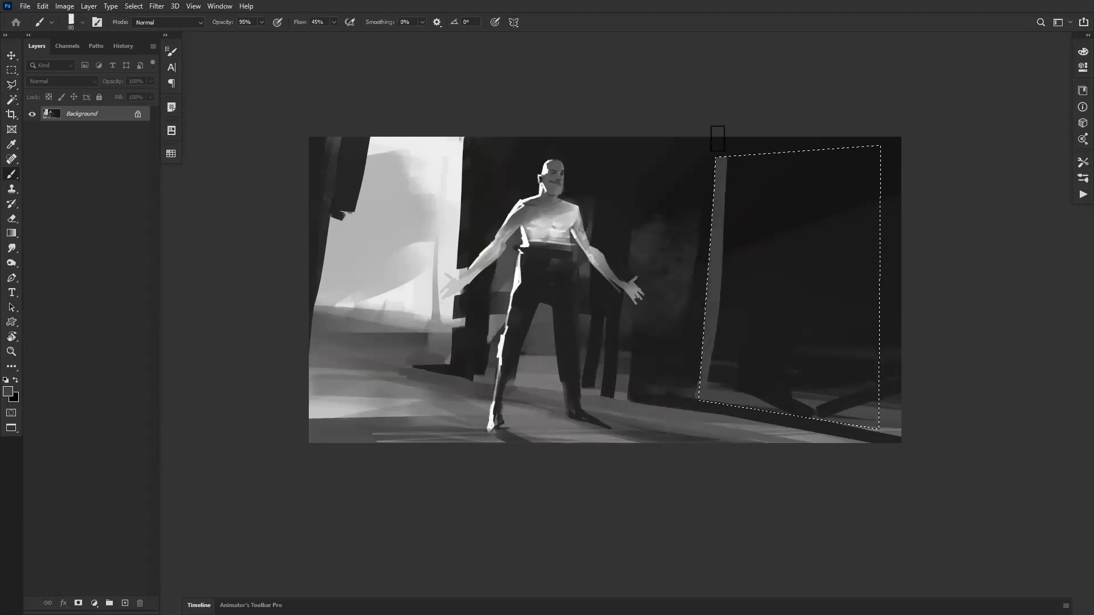
key("ctrl+z")
left_click(704, 383, "alt")
left_click(689, 282, "alt")
left_click_drag(705, 390, 728, 132)
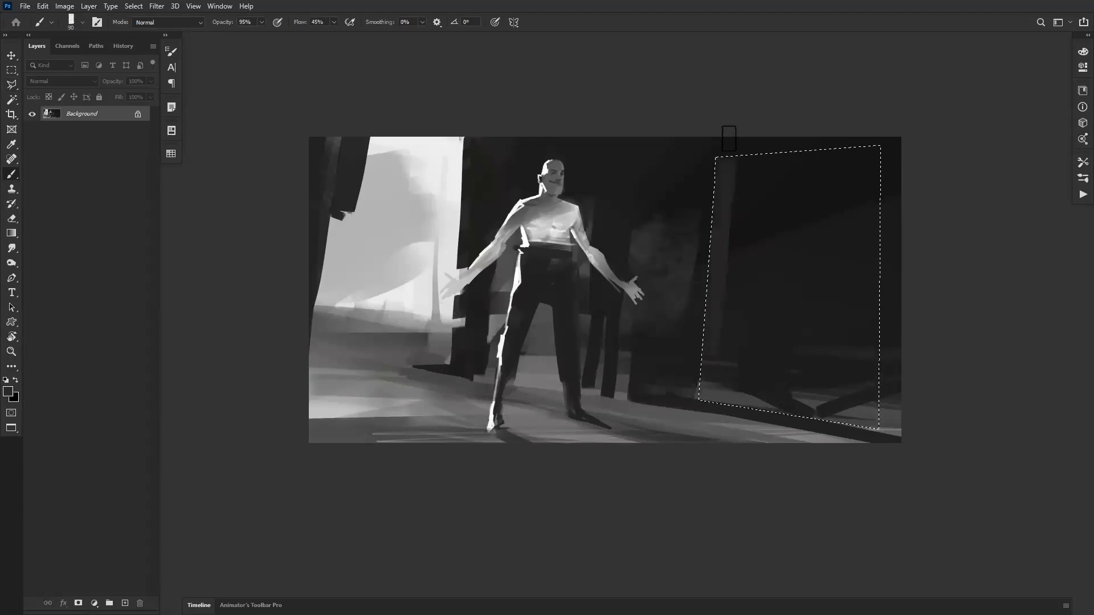
Extend the dark-grey door frame along the selection's upper and outer edges.
left_click_drag(869, 163, 711, 173)
key("ctrl+z")
left_click_drag(870, 147, 714, 165)
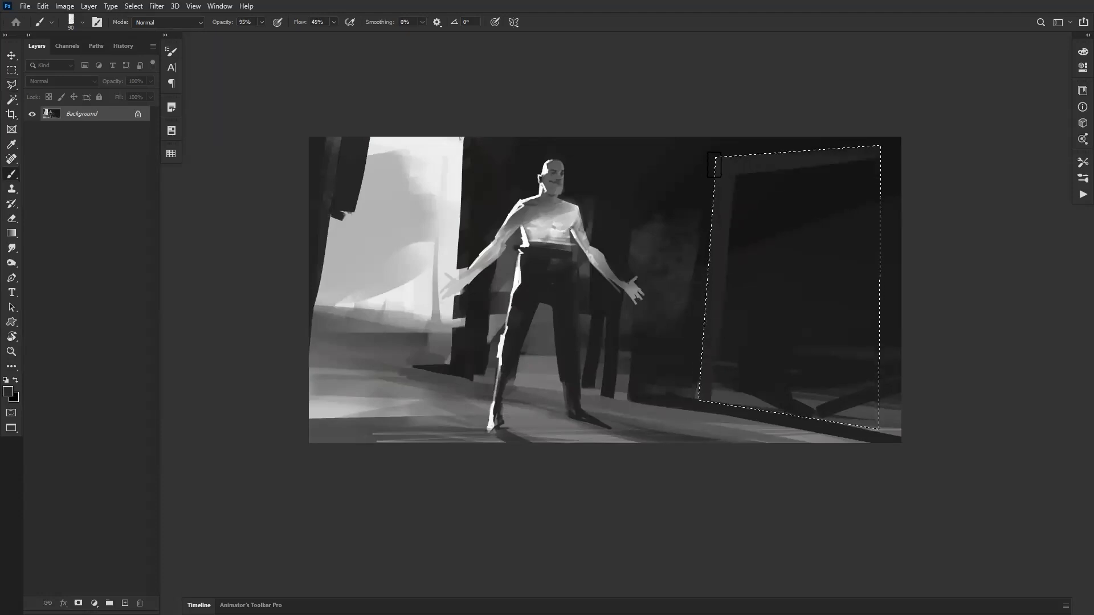
mouse_move(866, 144)
left_mouse_down()
mouse_move(850, 399)
mouse_move(874, 279)
left_mouse_up()
key("ctrl+z")
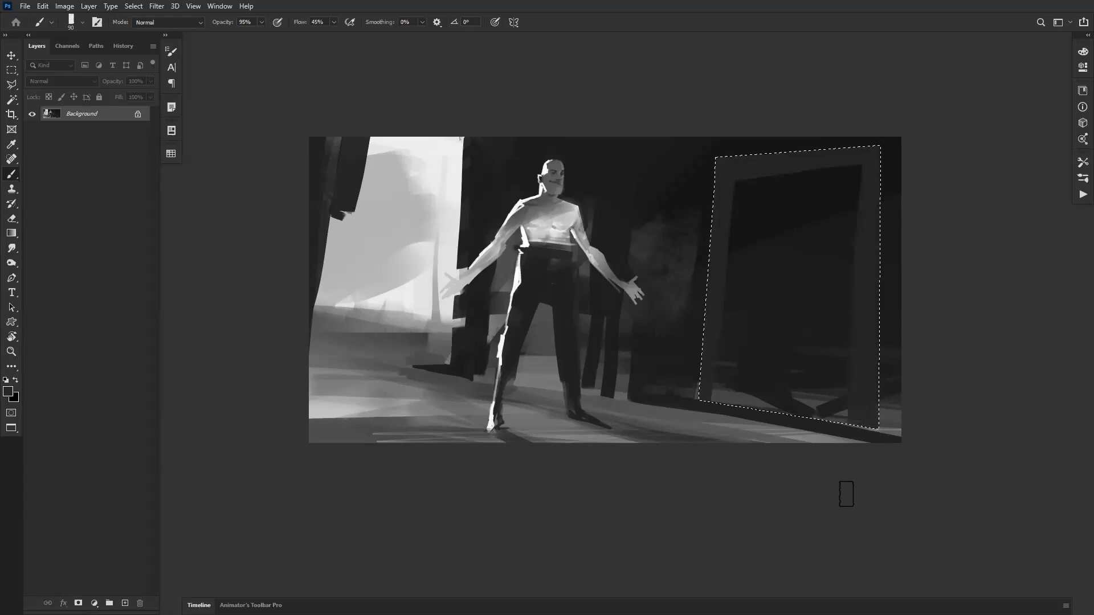
Deselect the door shape and cover its interior with broad dark-grey strokes, leaving dark lines inside the frame.
key("ctrl+d")
key("w")
left_click(796, 232)
key("b")
key("ctrl+d")
mouse_move(832, 189)
left_mouse_down()
mouse_move(852, 187)
mouse_move(816, 399)
mouse_move(755, 200)
mouse_move(790, 394)
mouse_move(815, 211)
mouse_move(840, 382)
left_mouse_up()
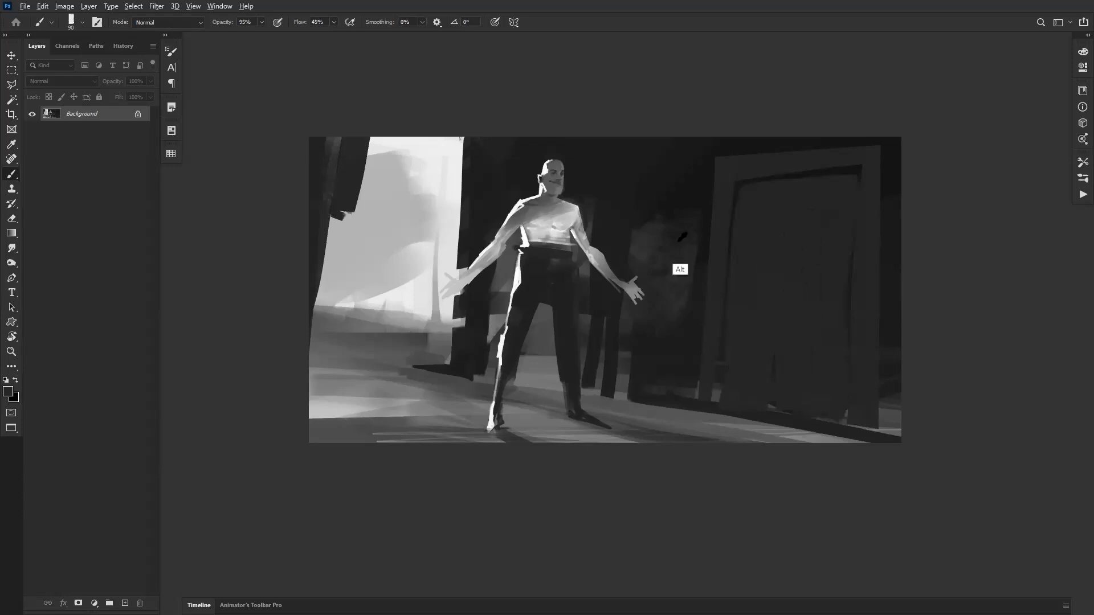
mouse_move(720, 198)
left_mouse_down()
mouse_move(952, 192)
mouse_move(823, 195)
mouse_move(909, 209)
mouse_move(776, 398)
left_mouse_up()
Paint sampled dark grey over the lighter wall patch between the far hand and the door.
left_click(719, 184, "alt")
mouse_move(654, 178)
left_mouse_down()
mouse_move(661, 137)
mouse_move(662, 261)
left_mouse_up()
mouse_move(682, 261)
left_mouse_down()
mouse_move(702, 115)
mouse_move(674, 250)
left_mouse_up()
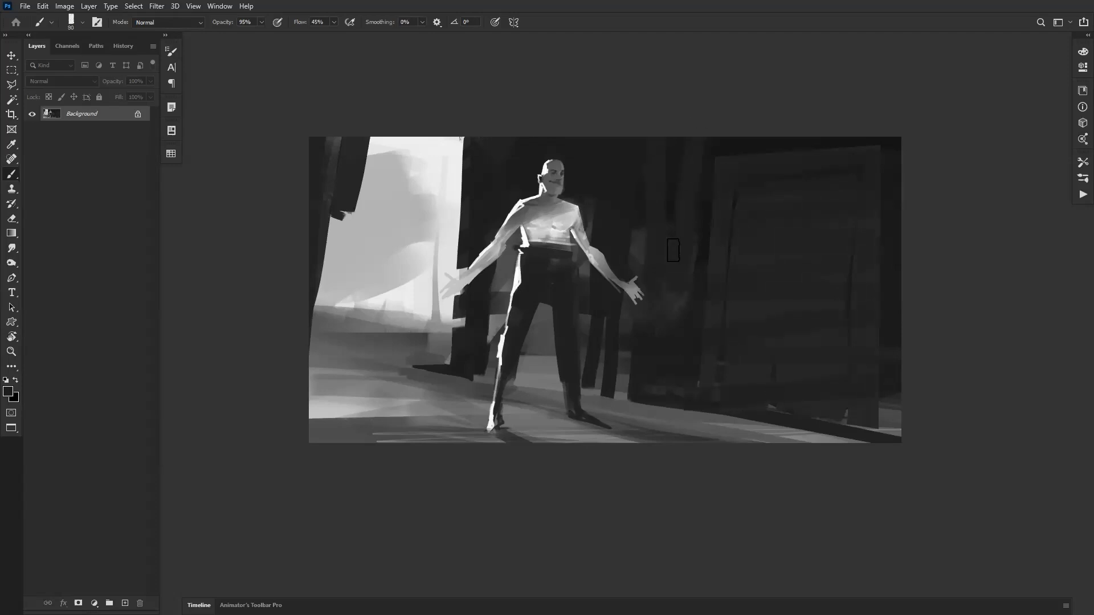
mouse_move(641, 125)
left_mouse_down()
mouse_move(630, 240)
mouse_move(638, 238)
left_mouse_up()
Roughen both side edges of the bright panel and the post below the hand with dark 40 px strokes.
key("bracketleft")
key("bracketleft")
key("bracketleft")
key("bracketleft")
key("bracketleft")
left_click_drag(464, 120, 456, 182)
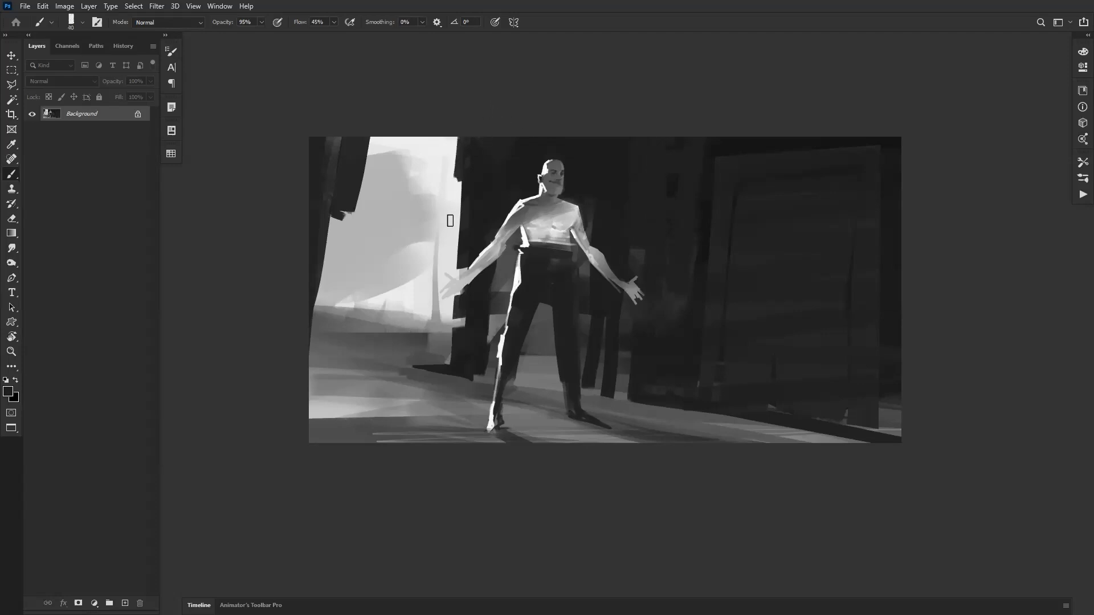
mouse_move(458, 316)
left_mouse_down()
mouse_move(438, 341)
mouse_move(444, 363)
left_mouse_up()
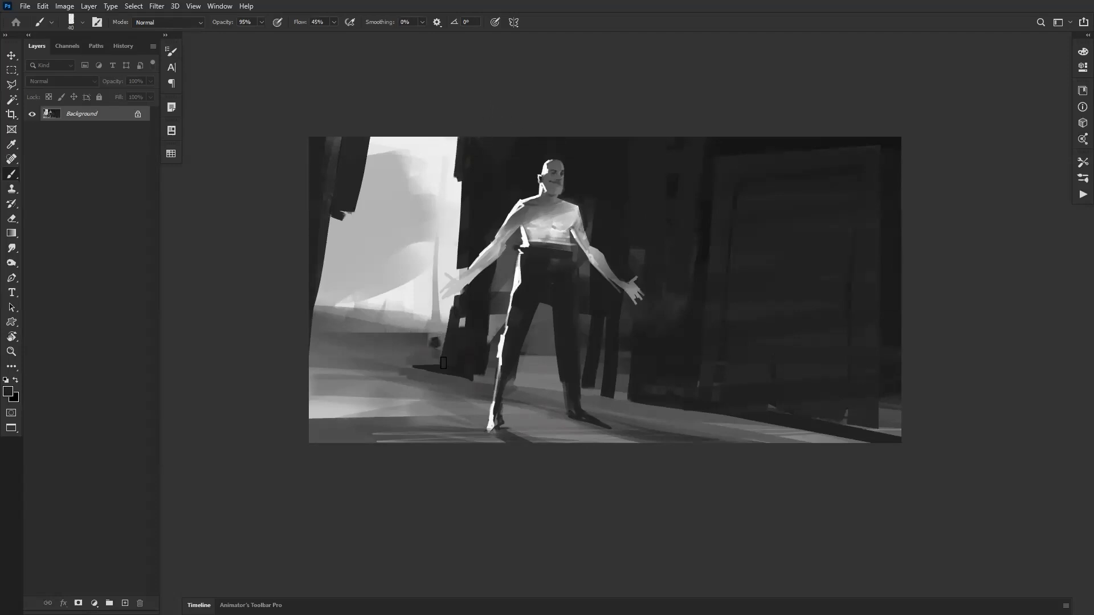
mouse_move(313, 258)
left_mouse_down()
mouse_move(322, 363)
mouse_move(309, 387)
mouse_move(333, 386)
left_mouse_up()
Paint low dark blocks on the ground at both sides of the bright panel's base.
key("bracketright")
key("bracketright")
mouse_move(392, 326)
left_mouse_down()
mouse_move(433, 328)
mouse_move(392, 326)
mouse_move(439, 339)
left_mouse_up()
mouse_move(439, 339)
left_mouse_down()
mouse_move(393, 326)
mouse_move(392, 336)
left_mouse_up()
key("bracketleft")
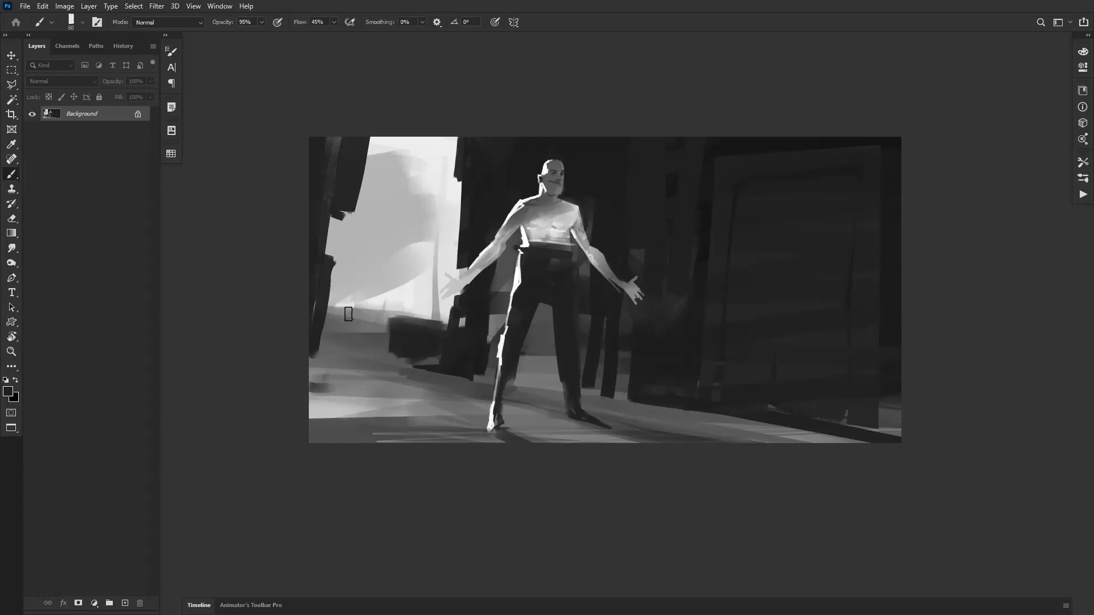
key("ctrl+z")
key("ctrl+z")
mouse_move(327, 319)
left_mouse_down()
mouse_move(354, 320)
mouse_move(326, 335)
mouse_move(421, 351)
mouse_move(409, 337)
mouse_move(442, 333)
mouse_move(425, 346)
mouse_move(372, 351)
left_mouse_up()
Darken the floor below the door and add shadow strokes on the ground behind the figure's legs.
left_click(698, 420, "alt")
mouse_move(686, 413)
left_mouse_down()
mouse_move(672, 411)
mouse_move(862, 439)
mouse_move(813, 444)
mouse_move(800, 459)
left_mouse_up()
left_click(702, 422, "alt")
left_click_drag(544, 301, 538, 375)
left_click_drag(441, 384, 563, 387)
Examine the reworked background and figure with the whole thumbnail reduced and enlarged.
key("z")
left_click(712, 286, "alt")
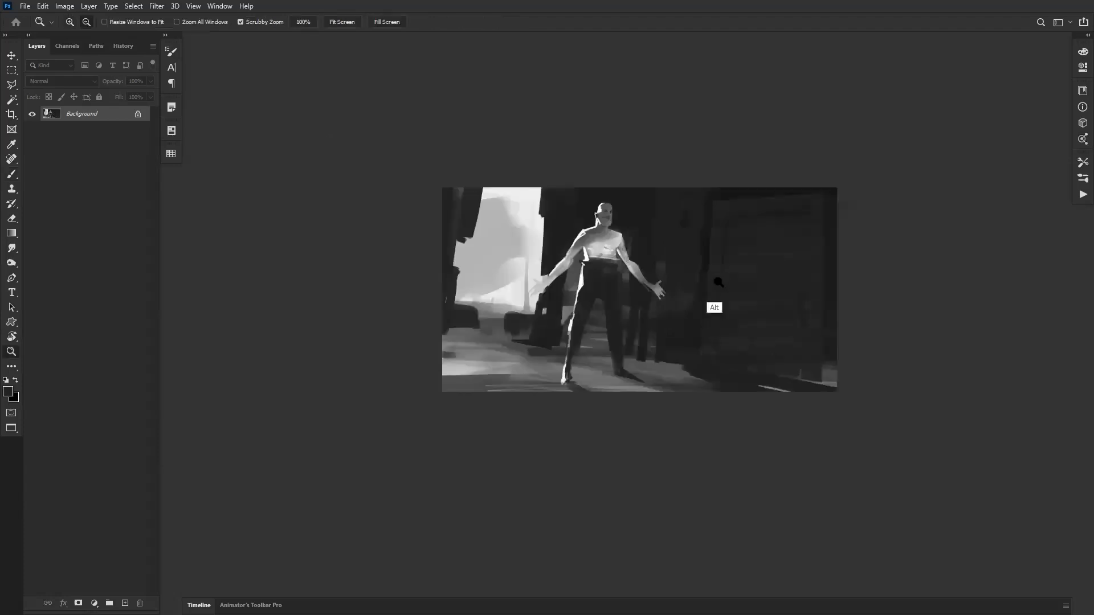
left_click(717, 280, "alt")
left_click(717, 281, "alt")
left_click(718, 281, "alt")
left_click(723, 286)
left_click(724, 285)
left_click(725, 284)
left_click(716, 288)
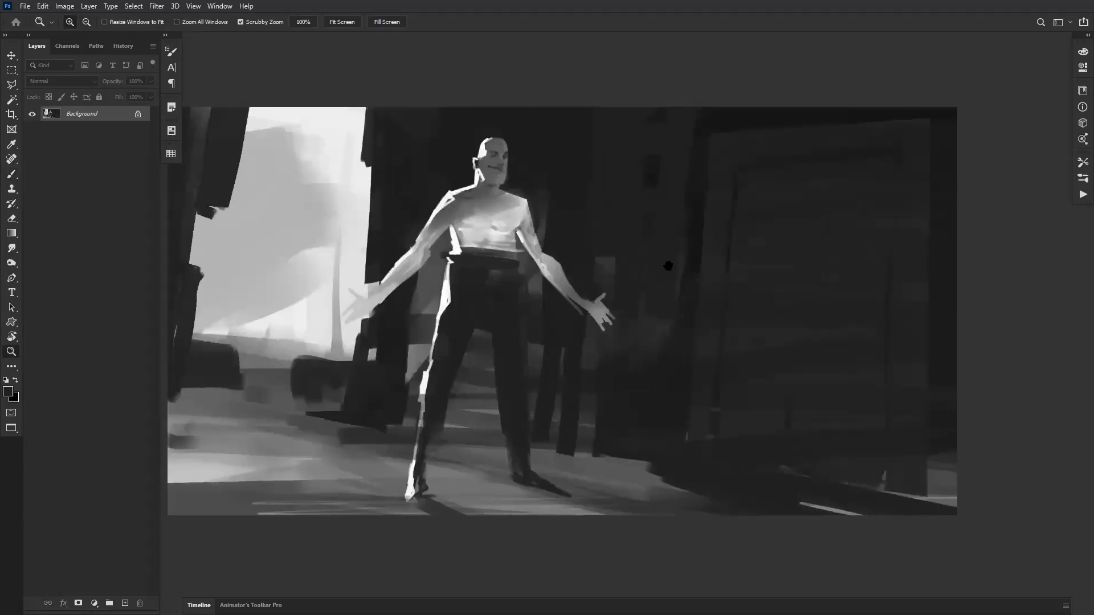
Flip the canvas horizontally and choose a soft round Standard brush with white as the foreground colour.
key("b")
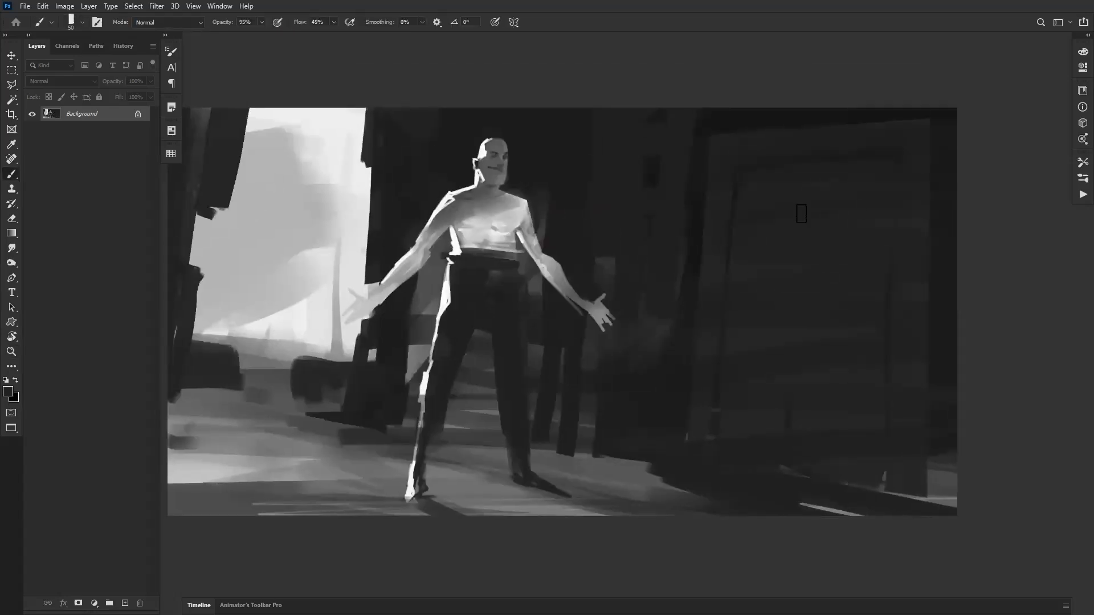
key("ctrl+shift+h")
right_click(719, 213)
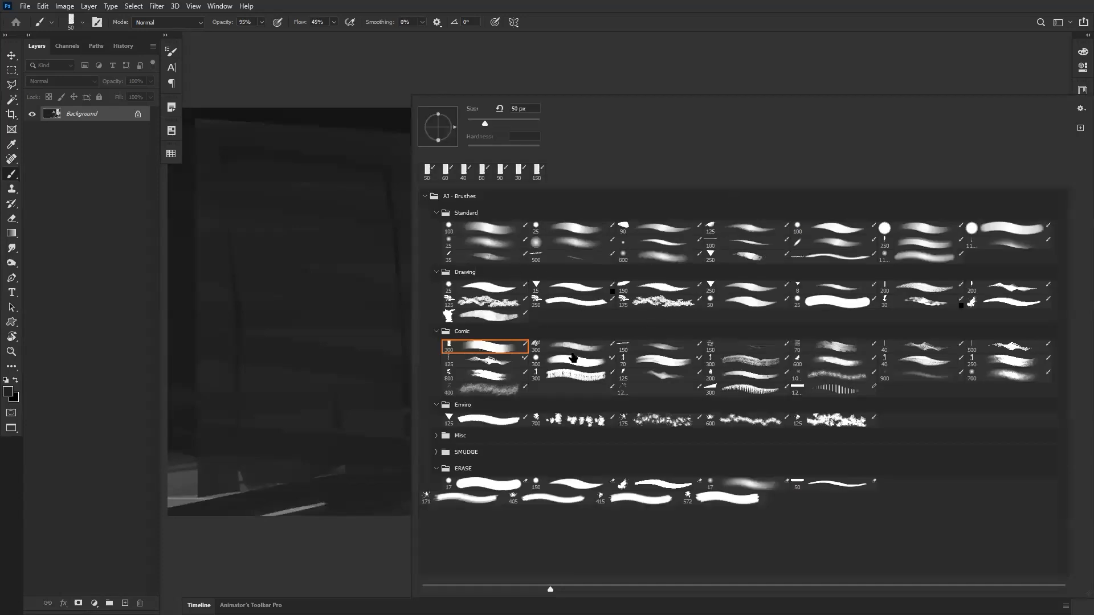
left_click(556, 241)
key("Return")
key("d")
key("x")
Add a soft white glow over the ground at the bright panel's base with a 1300 px brush.
key("bracketright")
key("bracketright")
key("bracketright")
key("bracketright")
key("bracketright")
key("bracketright")
key("bracketright")
key("bracketright")
key("bracketright")
key("bracketright")
key("bracketright")
key("bracketright")
left_click_drag(655, 239, 615, 246)
key("ctrl+z")
left_click(844, 366)
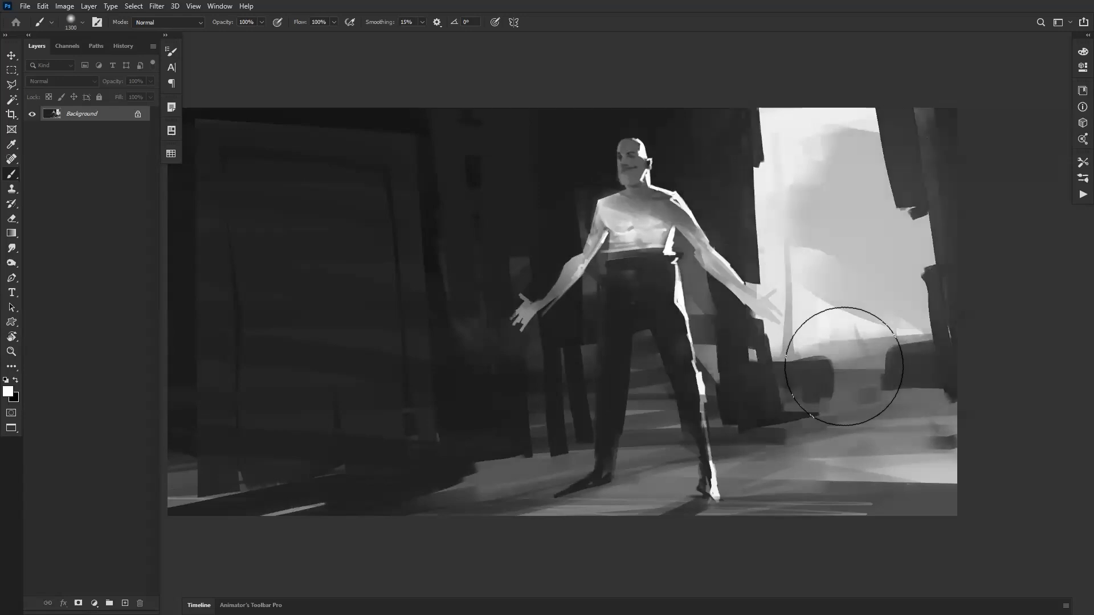
left_click(844, 366)
left_click(844, 367)
Darken the door side of the background with a large soft black stroke.
key("alt+space")
left_click(643, 387, "alt")
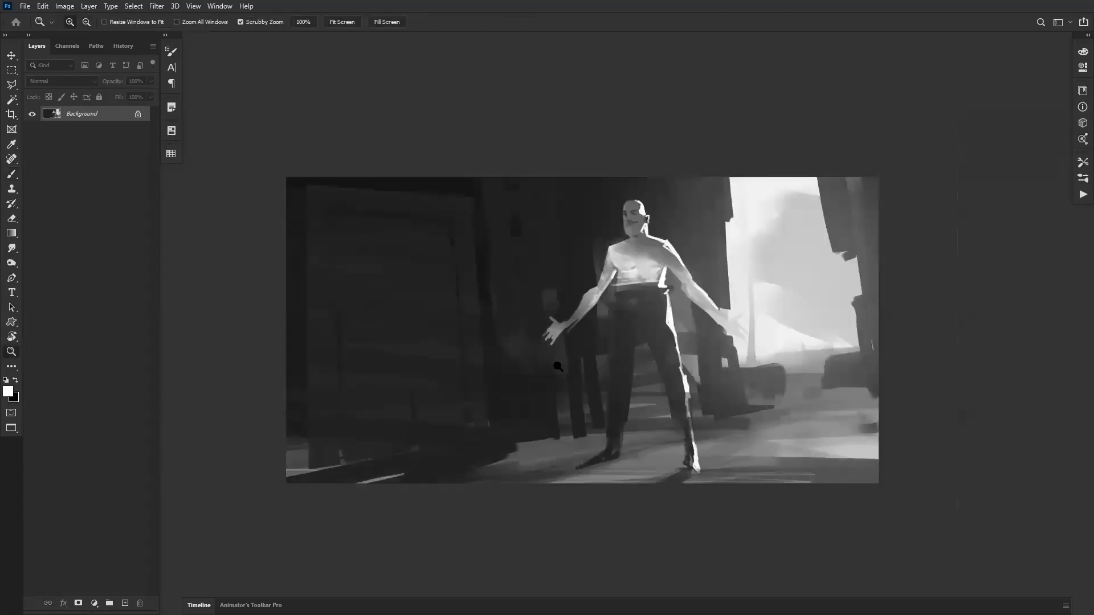
key("x")
left_click_drag(396, 195, 379, 387)
key("ctrl+z")
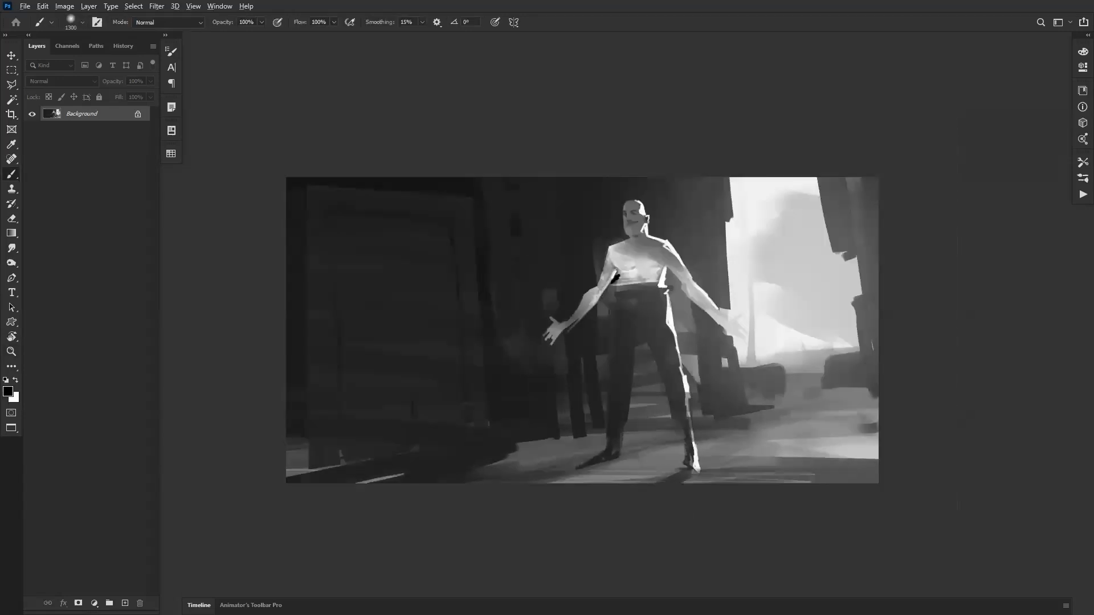
left_click_drag(360, 218, 385, 217)
Try soft white Color Dodge strokes on the floor near the panel and beside the figure's far foot.
key("x")
key("bracketleft")
key("shift+alt+d")
key("bracketleft")
left_click_drag(728, 455, 826, 445)
key("ctrl+z")
mouse_move(539, 478)
left_mouse_down()
mouse_move(912, 432)
mouse_move(587, 426)
left_mouse_up()
key("ctrl+z")
Reduce the soft Color Dodge brush to 90 px.
key("bracketleft")
key("bracketleft")
key("bracketleft")
key("bracketleft")
key("bracketleft")
key("bracketleft")
key("bracketleft")
key("bracketleft")
key("bracketleft")
key("bracketleft")
key("bracketleft")
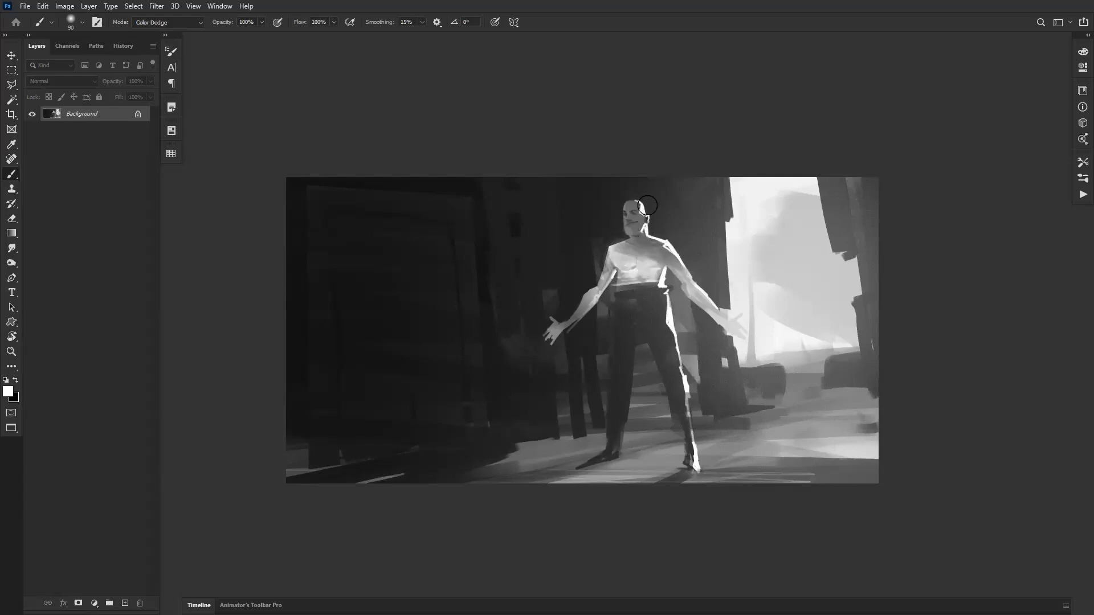
Flip the canvas back horizontally and check the whole composition.
key("z")
left_click(693, 358)
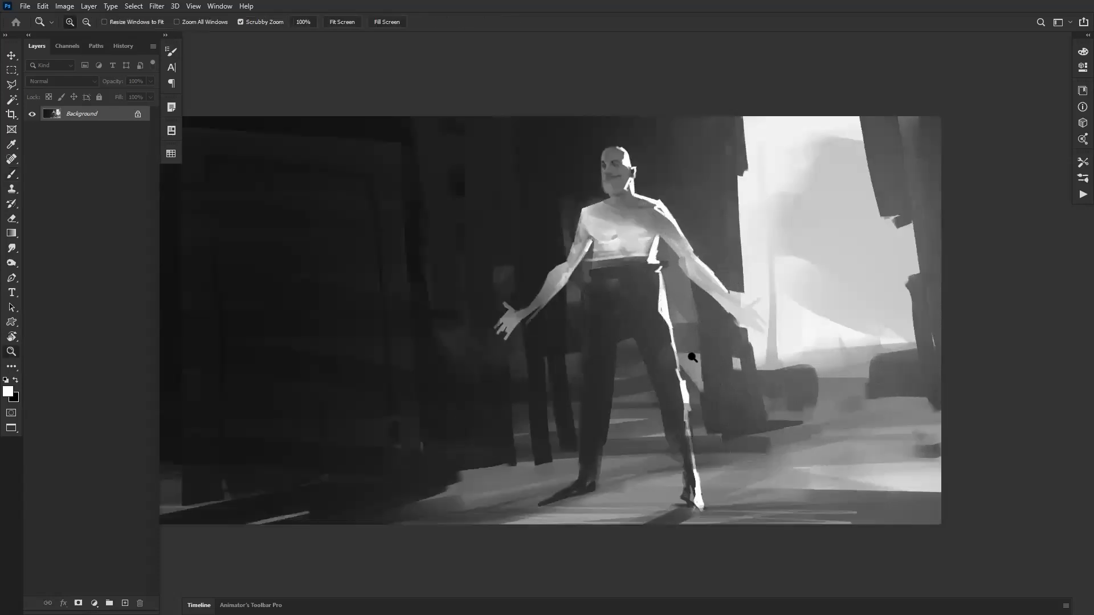
left_click(699, 353, "alt")
key("ctrl+shift+h")
left_click(690, 337)
left_click_drag(651, 312, 710, 308)
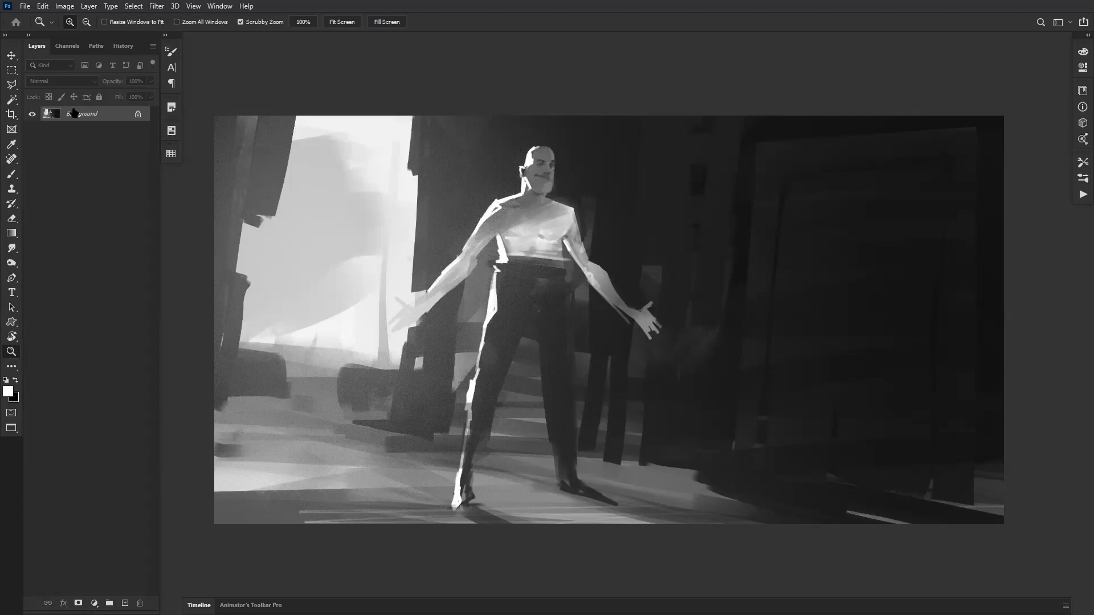
Add a Gradient Map adjustment layer with the navy, magenta, orange and yellow preset, keeping its editor clear of the figure.
left_click(94, 603)
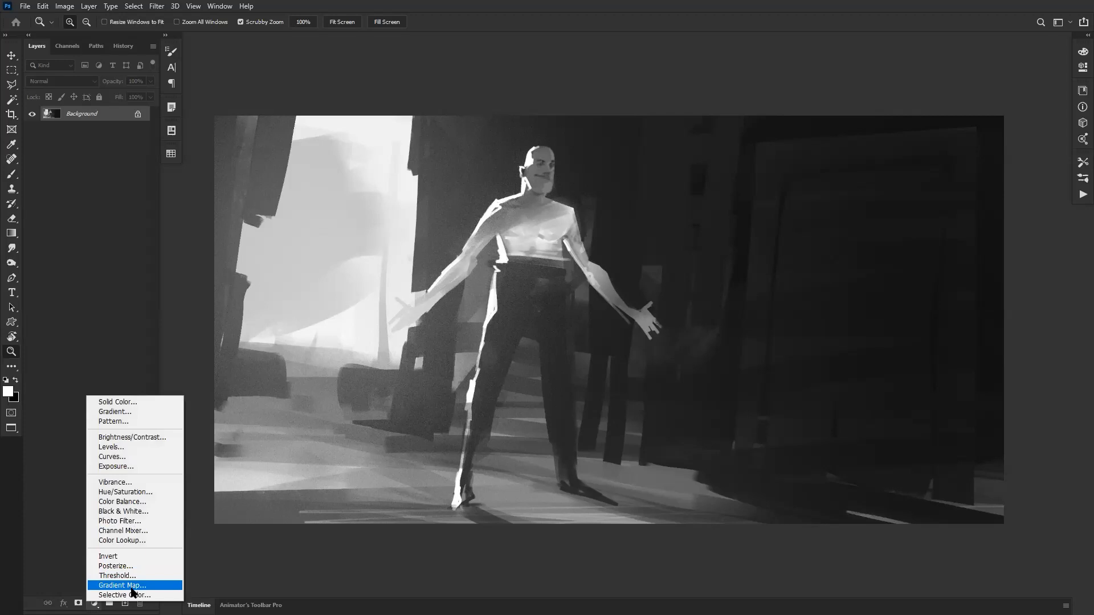
left_click(135, 587)
left_click(916, 92)
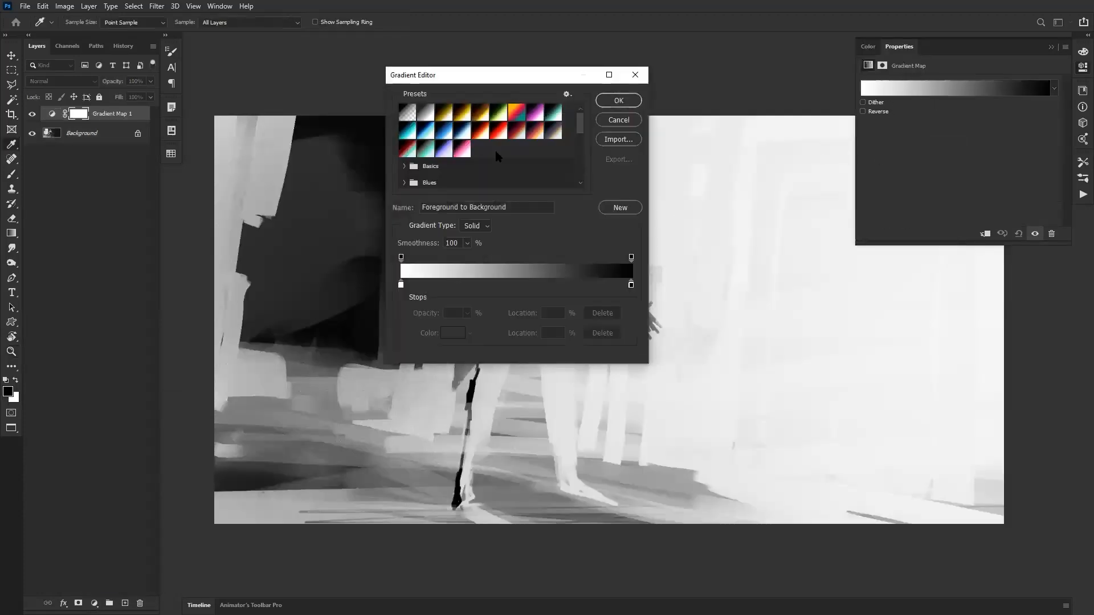
left_click(534, 130)
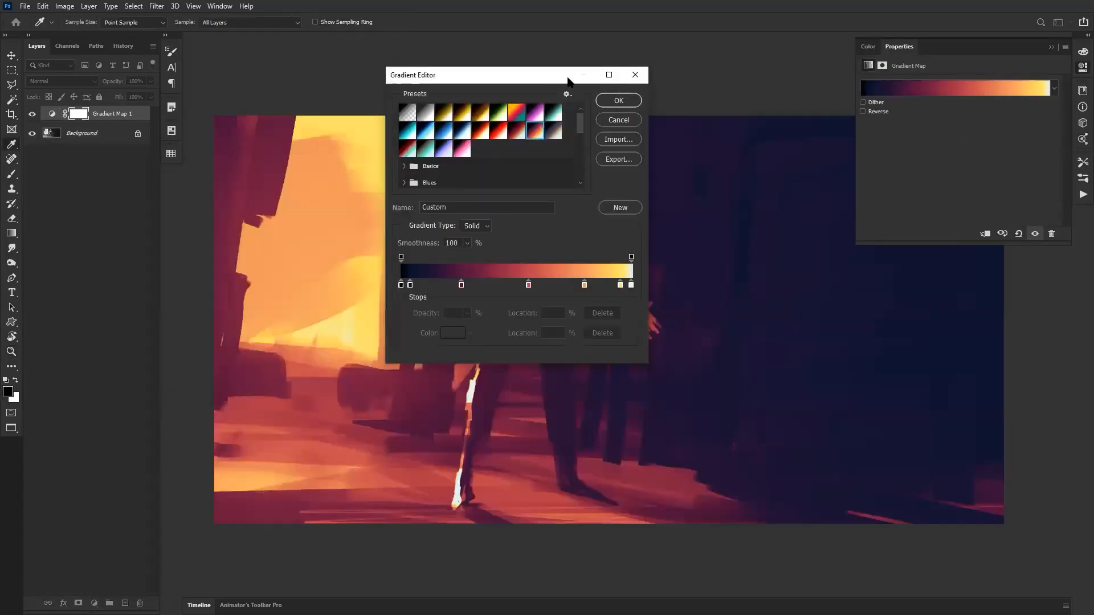
left_click_drag(569, 81, 935, 120)
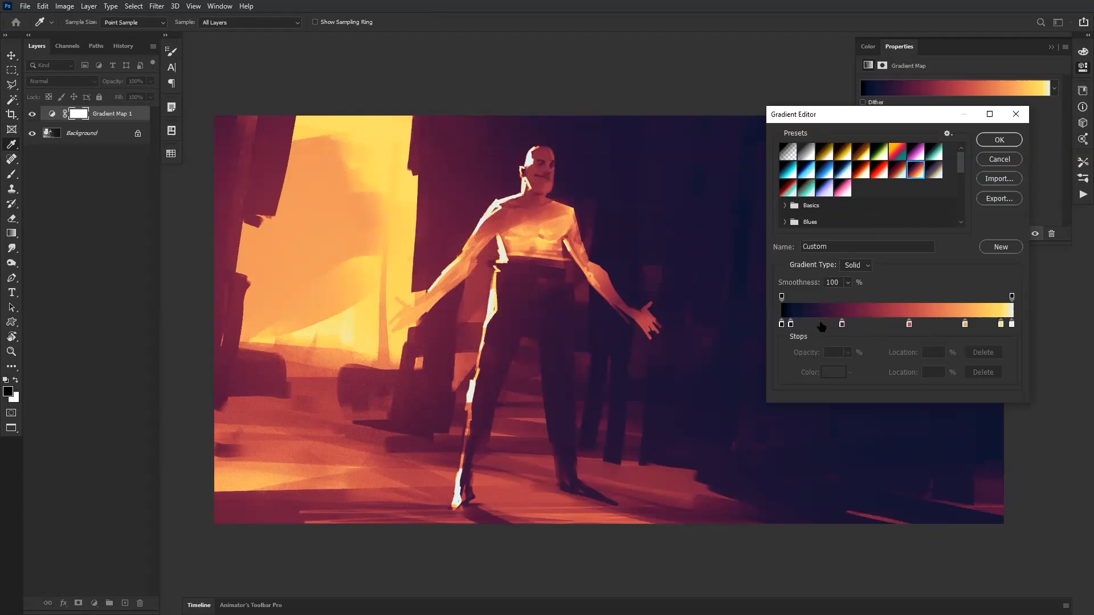
Change the gradient map to the dark maroon, red, orange and pale blue preset and accept it.
left_click(877, 171)
left_click(894, 171)
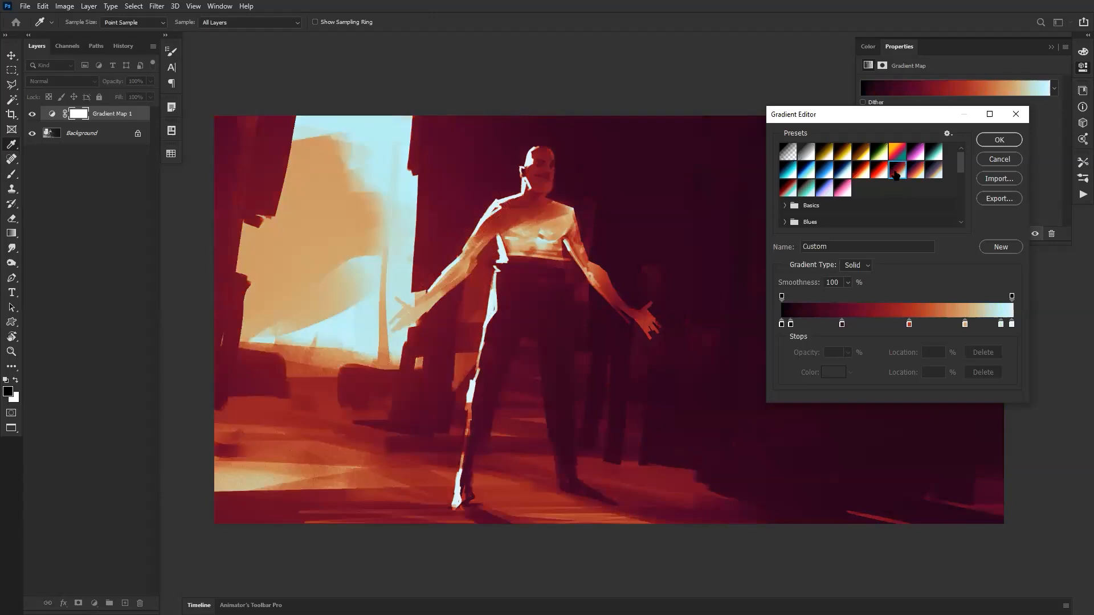
left_click(999, 140)
left_click(585, 255)
left_click(584, 254, "alt")
left_click(583, 255, "alt")
left_click(584, 260)
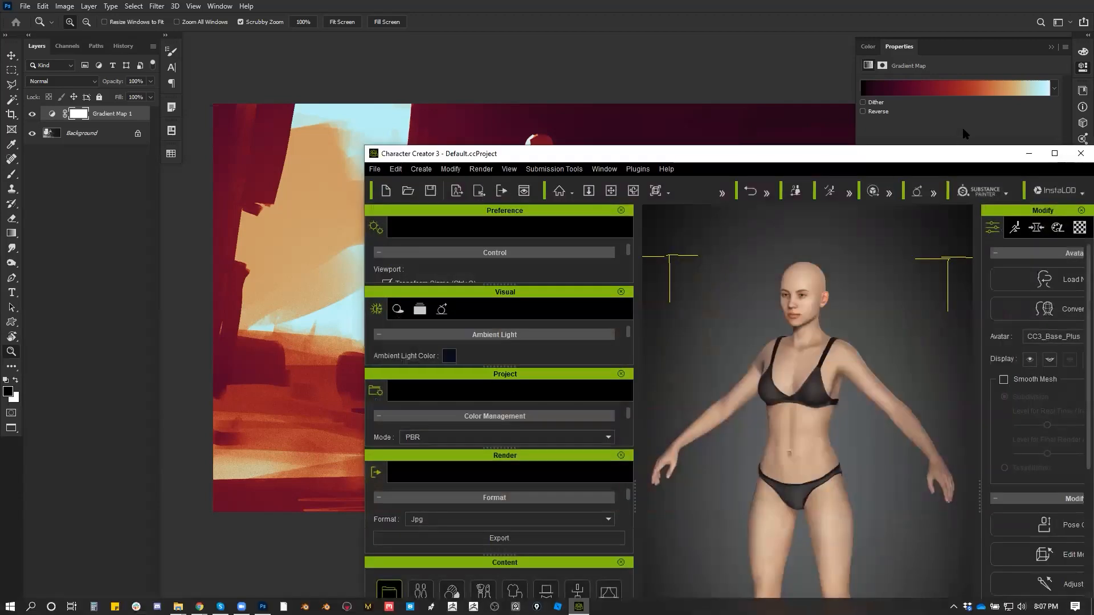
Switch to Character Creator 3, maximize its window and turn the view to face the female avatar from the front.
left_click_drag(950, 154, 690, 78)
left_click(789, 80)
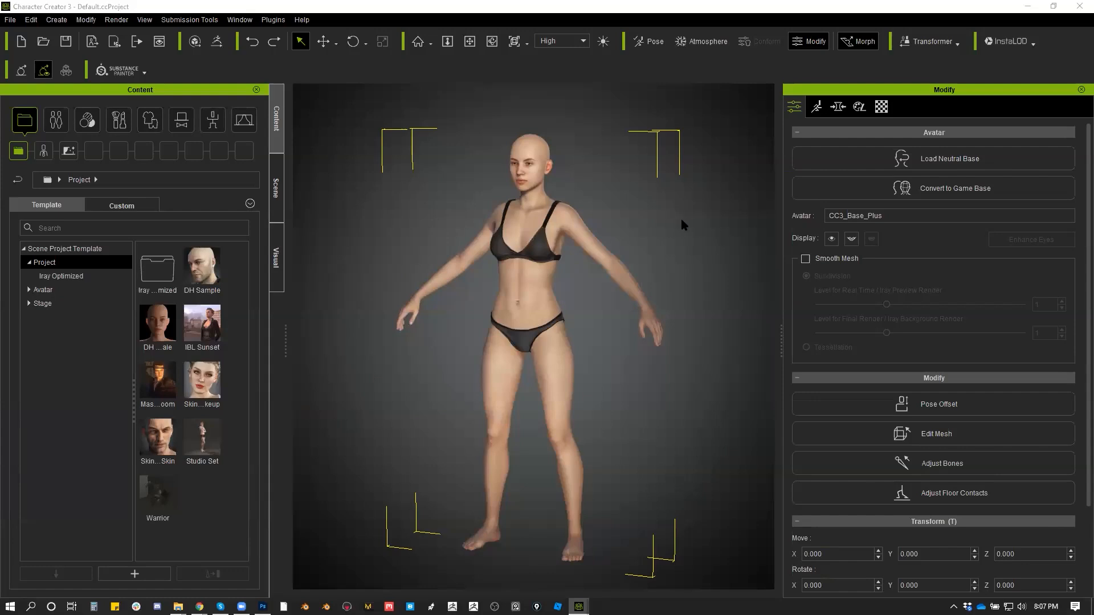
left_click(700, 415)
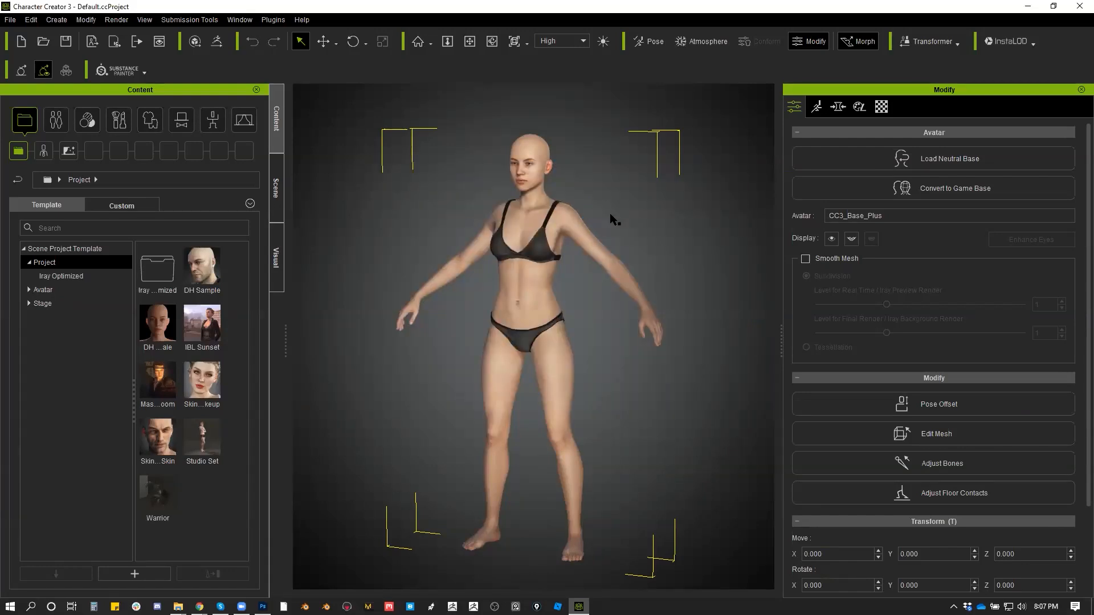
left_click_drag(620, 207, 663, 272)
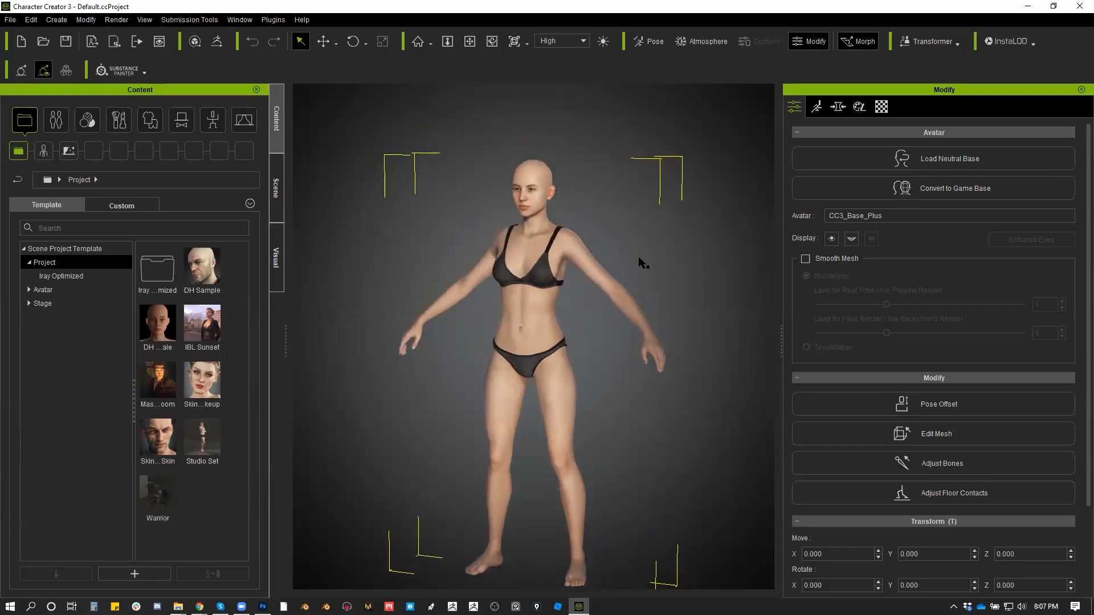
left_click_drag(720, 192, 765, 210)
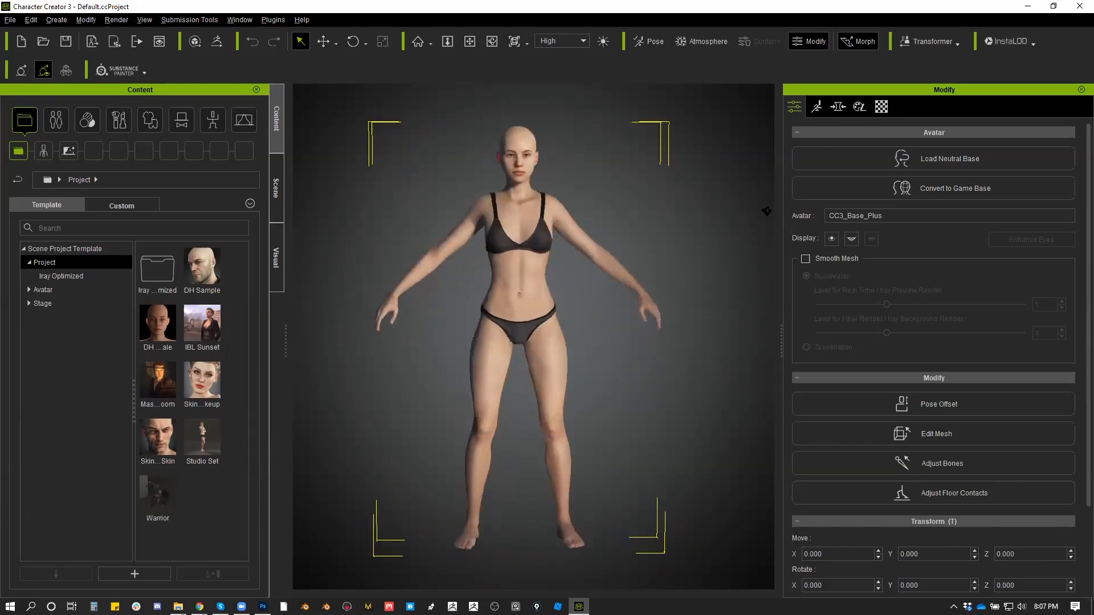
Bring up the avatar's morph sliders and lower the CC3+ Neutral Female morph to 78.
left_click(838, 107)
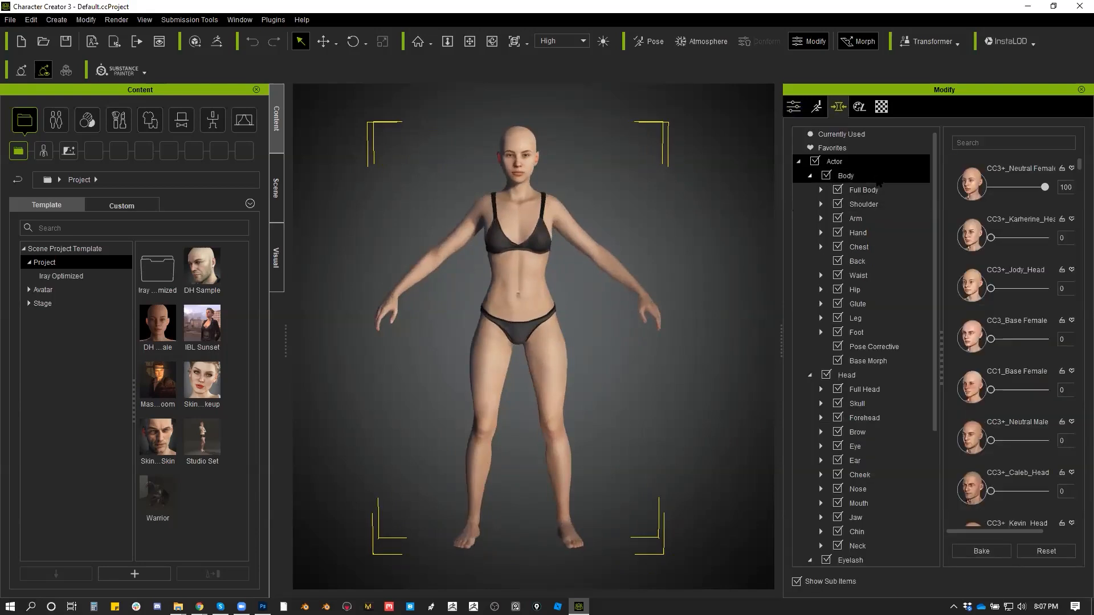
left_click(1046, 187)
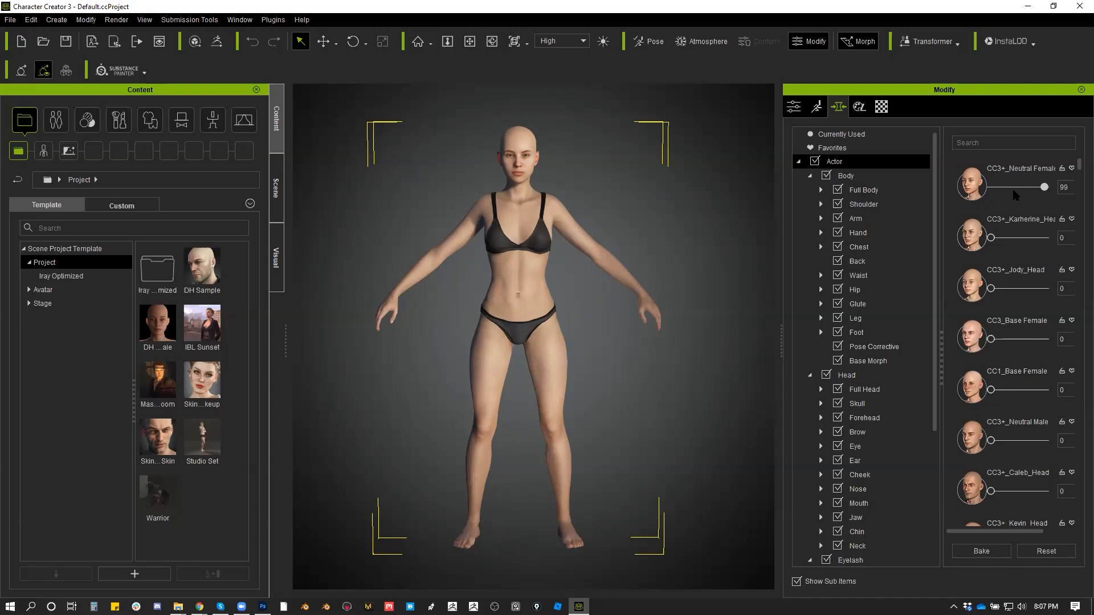
mouse_move(1037, 196)
left_mouse_down()
mouse_move(1052, 193)
mouse_move(1032, 194)
left_mouse_up()
Examine the avatar's head and face up close from the front.
scroll(552, 161, "up", 4)
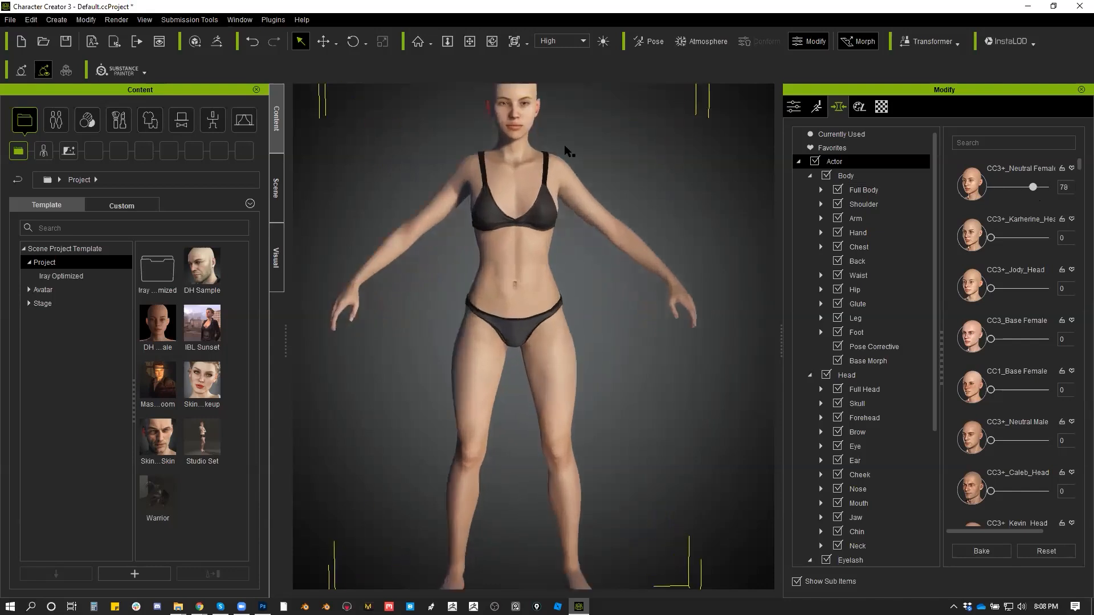
left_click_drag(630, 224, 648, 379)
left_click_drag(582, 318, 572, 374)
scroll(572, 374, "up", 1)
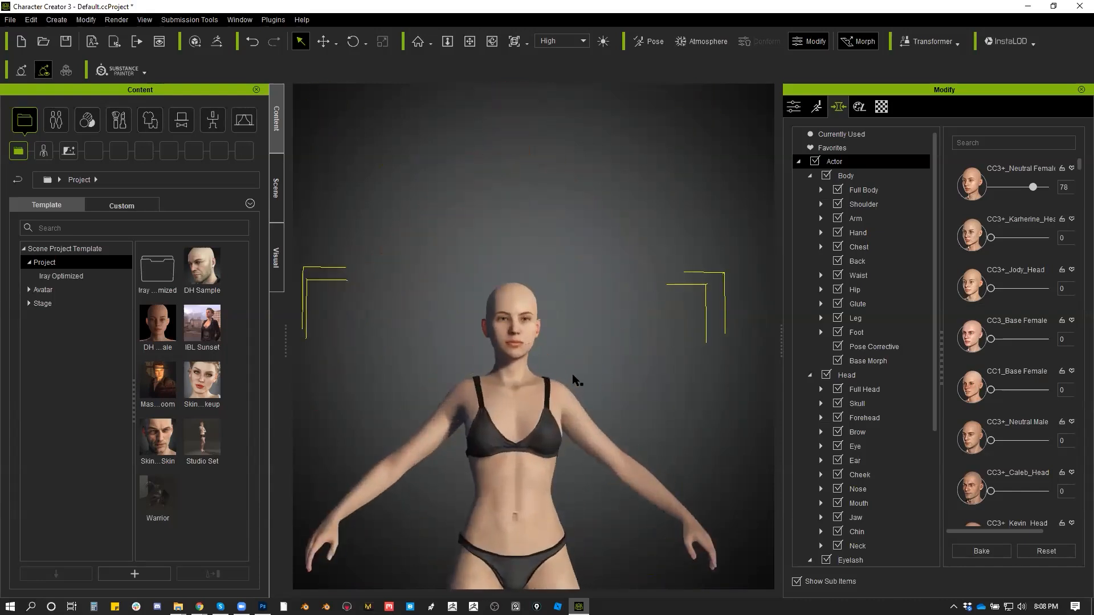
scroll(592, 397, "up", 7)
scroll(592, 398, "down", 3)
left_click_drag(637, 398, 665, 332)
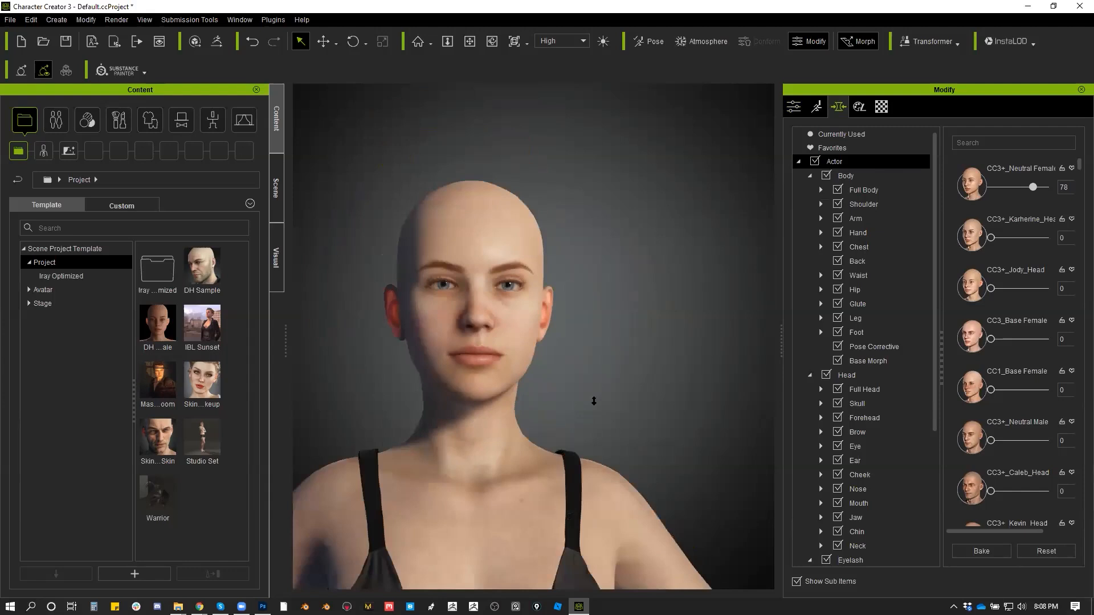
scroll(664, 332, "down", 2)
scroll(655, 376, "up", 3)
left_click_drag(654, 376, 644, 423)
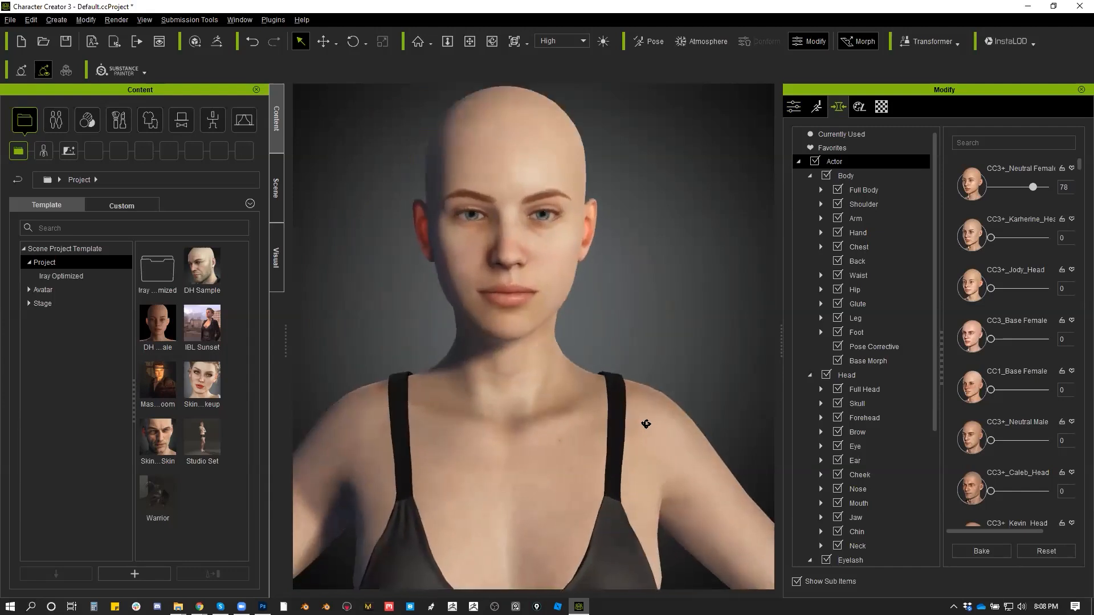
Set the Neutral Female morph to 100, Karherine Head to 9, Jody Head to 31 and CC1 Base Female to 13.
left_click_drag(1033, 187, 1062, 178)
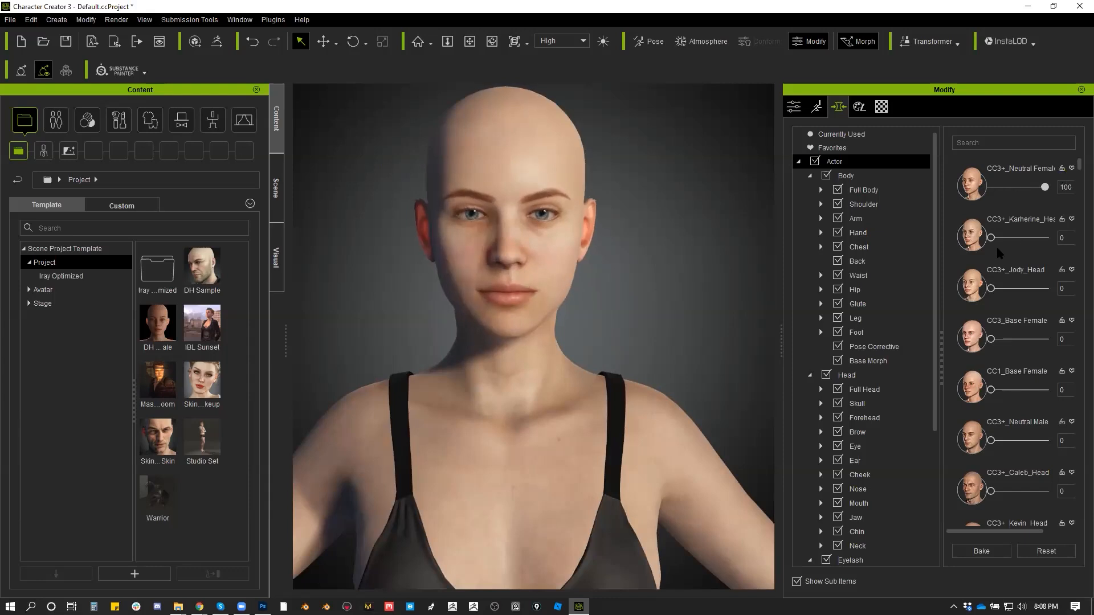
left_click_drag(992, 242, 1042, 239)
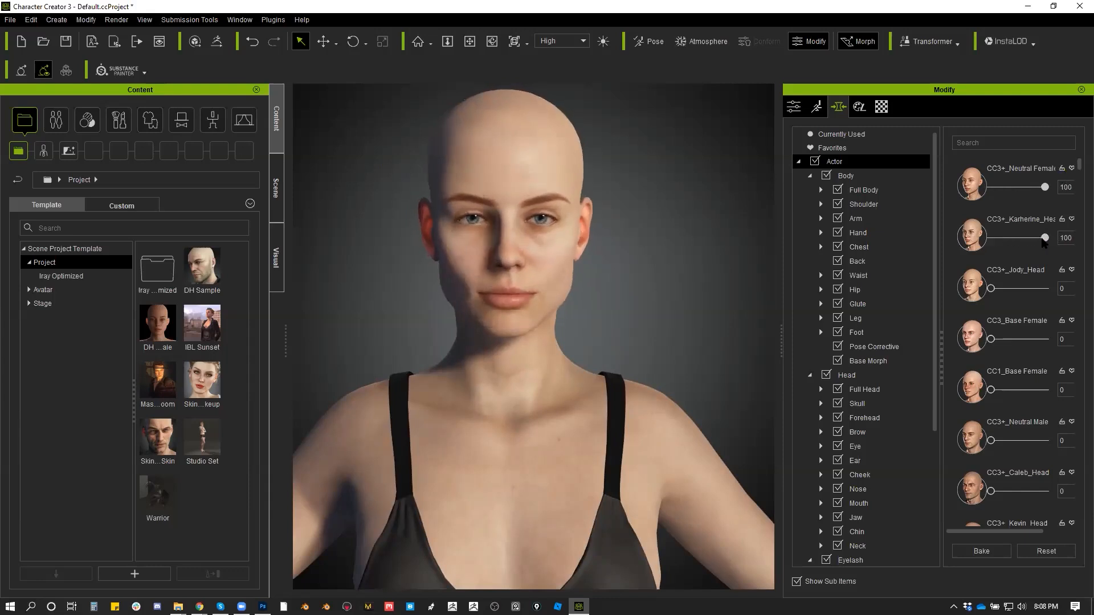
left_click(996, 237)
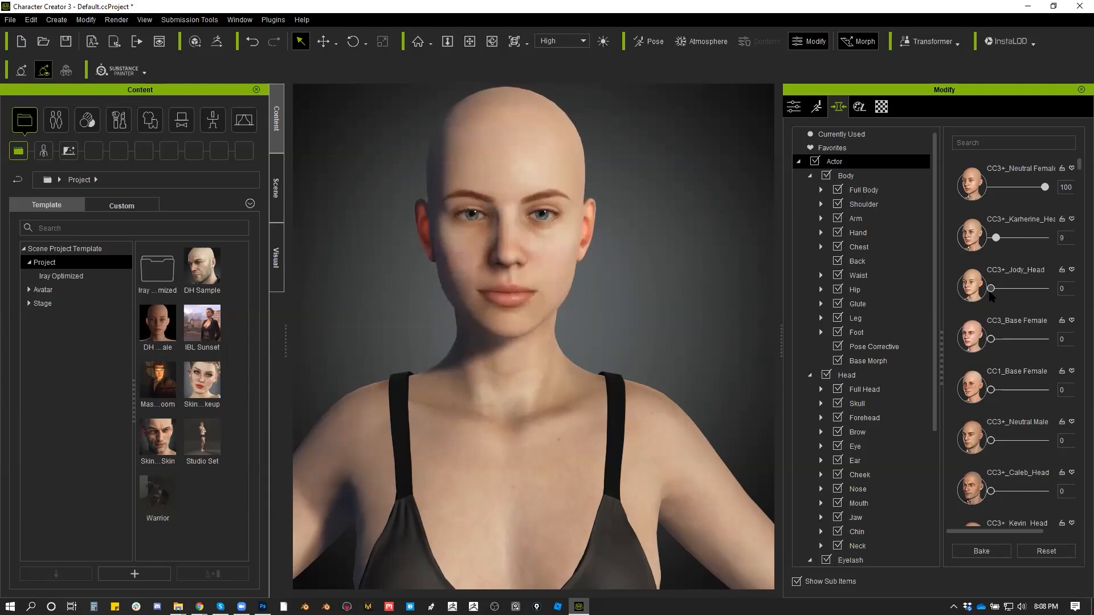
mouse_move(1014, 290)
left_mouse_down()
mouse_move(1033, 291)
mouse_move(1006, 298)
left_mouse_up()
mouse_move(991, 339)
left_mouse_down()
mouse_move(1034, 340)
mouse_move(988, 342)
left_mouse_up()
mouse_move(992, 391)
left_mouse_down()
mouse_move(1025, 391)
mouse_move(997, 391)
left_mouse_up()
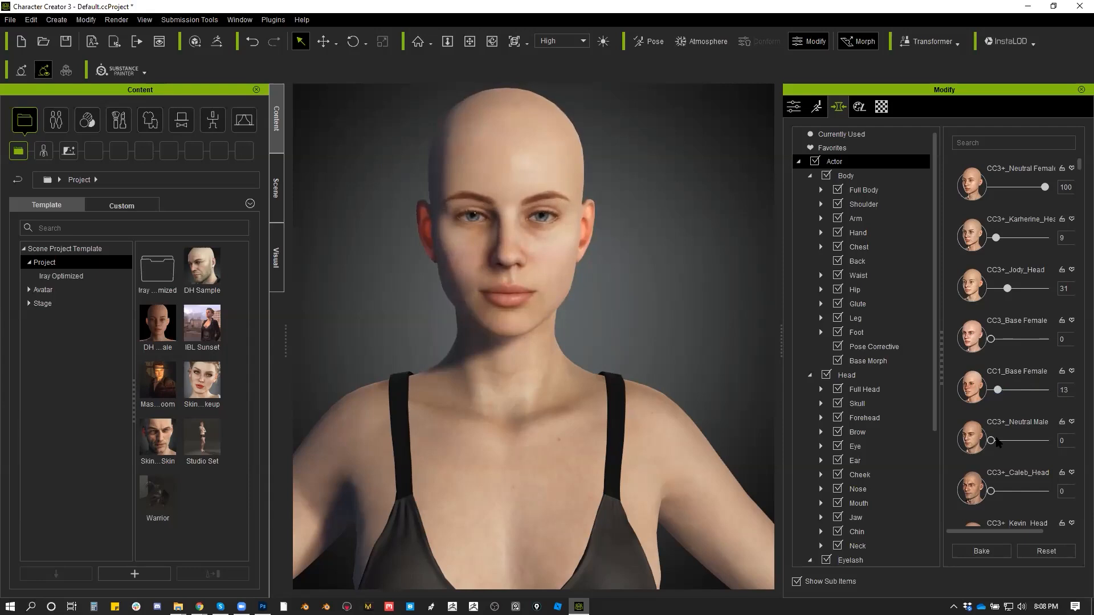
Set the Neutral Male morph to 1 and try the Caleb Head morph before returning it to 0.
mouse_move(992, 442)
left_mouse_down()
mouse_move(1029, 441)
mouse_move(975, 444)
left_mouse_up()
scroll(998, 465, "down", 1)
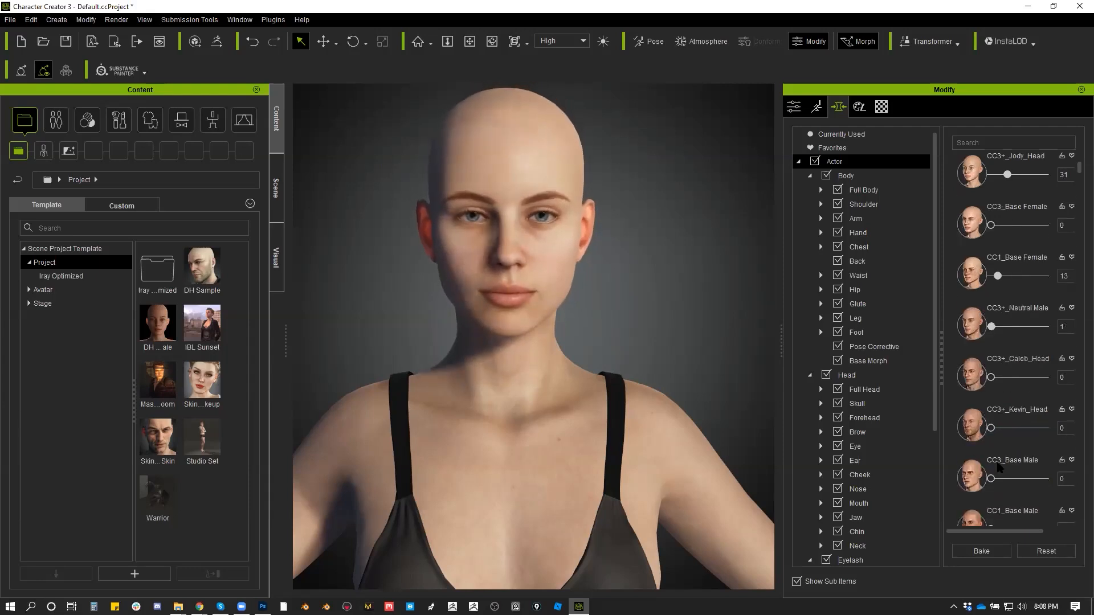
mouse_move(1012, 378)
left_mouse_down()
mouse_move(1064, 381)
mouse_move(1015, 385)
left_mouse_up()
left_click_drag(1005, 386, 986, 386)
Reshape the avatar's skull with height -16, width -3, back scale 44 and back depth -44.
left_click(850, 375)
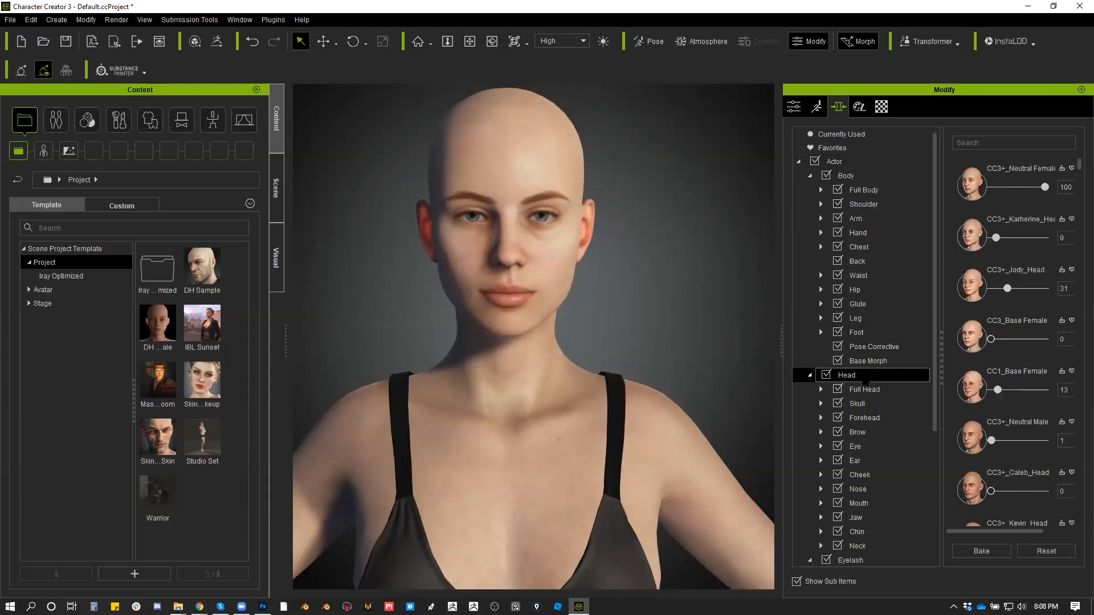
left_click(925, 390)
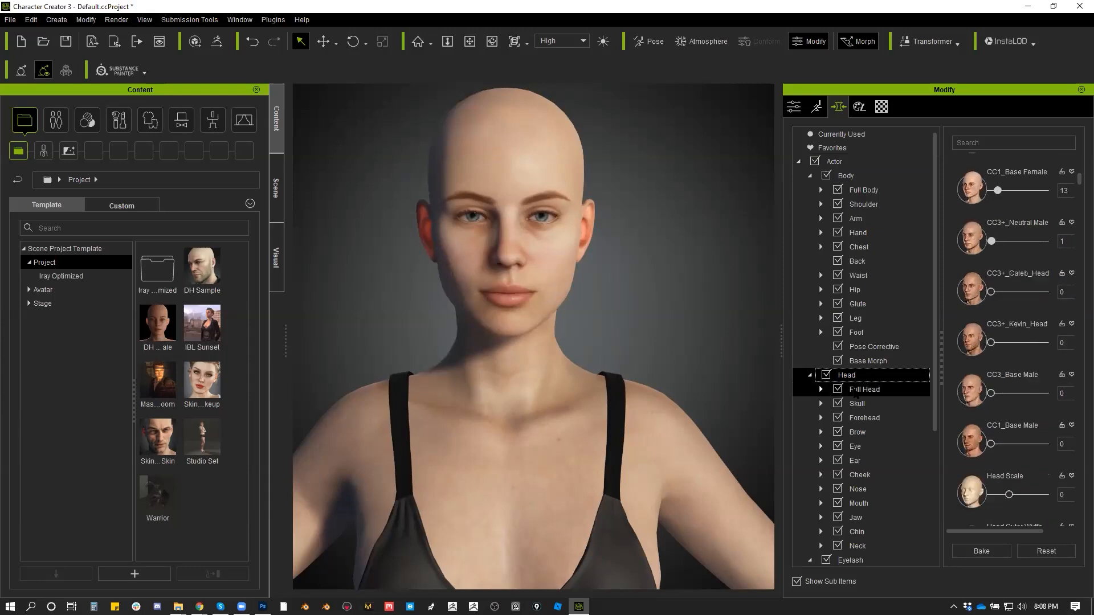
scroll(945, 402, "down", 3)
left_click(873, 296)
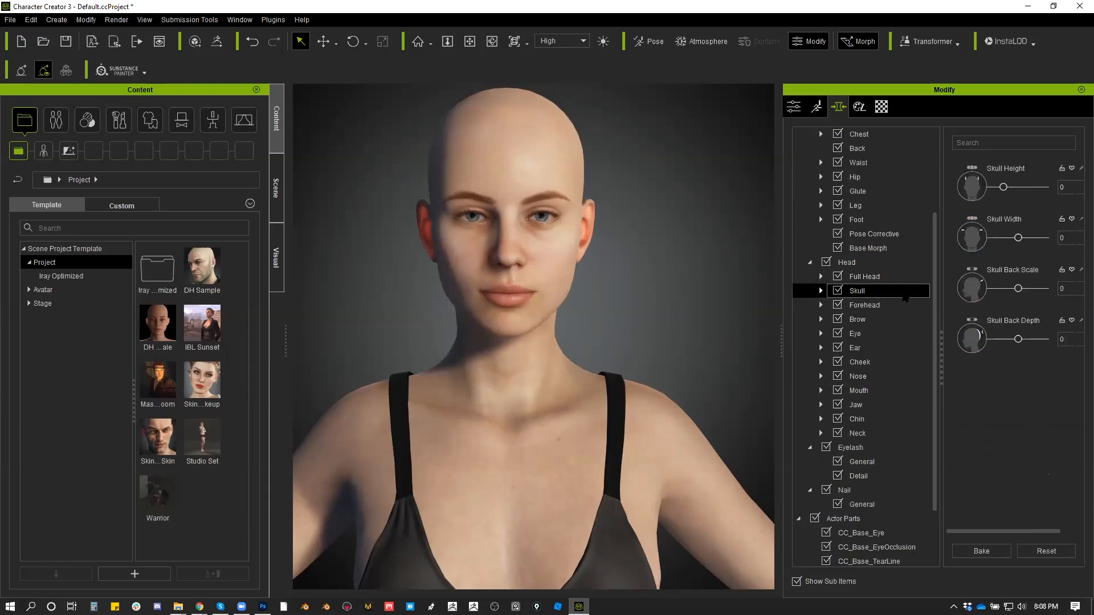
mouse_move(1005, 189)
left_mouse_down()
mouse_move(1018, 191)
mouse_move(985, 195)
mouse_move(999, 198)
left_mouse_up()
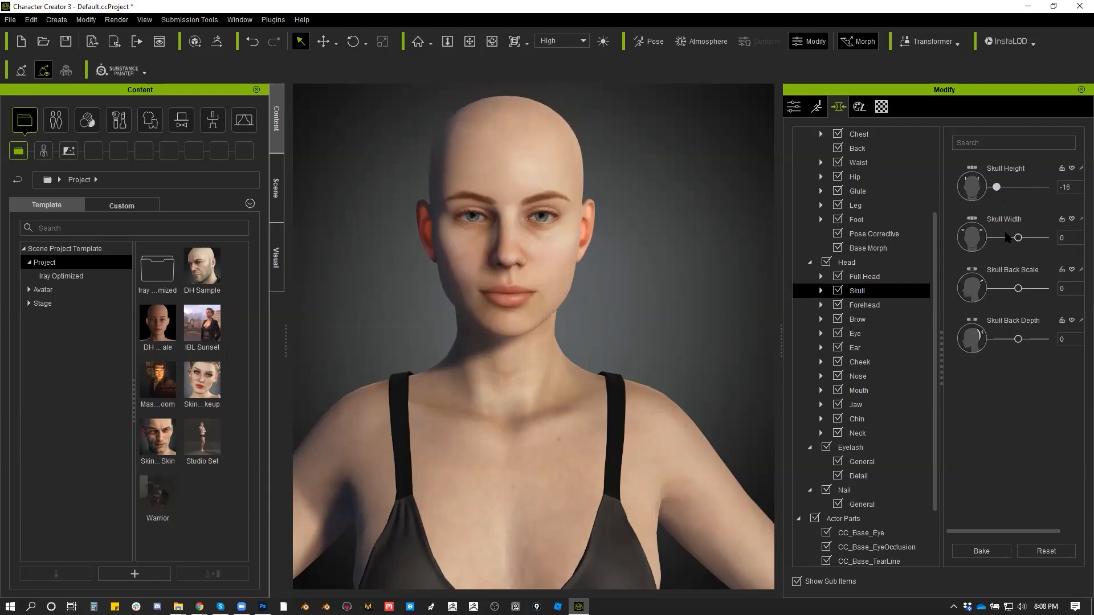
mouse_move(1021, 240)
left_mouse_down()
mouse_move(1000, 240)
mouse_move(1017, 239)
left_mouse_up()
mouse_move(1018, 288)
left_mouse_down()
mouse_move(1003, 288)
mouse_move(1031, 279)
left_mouse_up()
left_click(1006, 343)
Load the Mask and Bloom project template, discarding the current project without saving it.
double_click(157, 381)
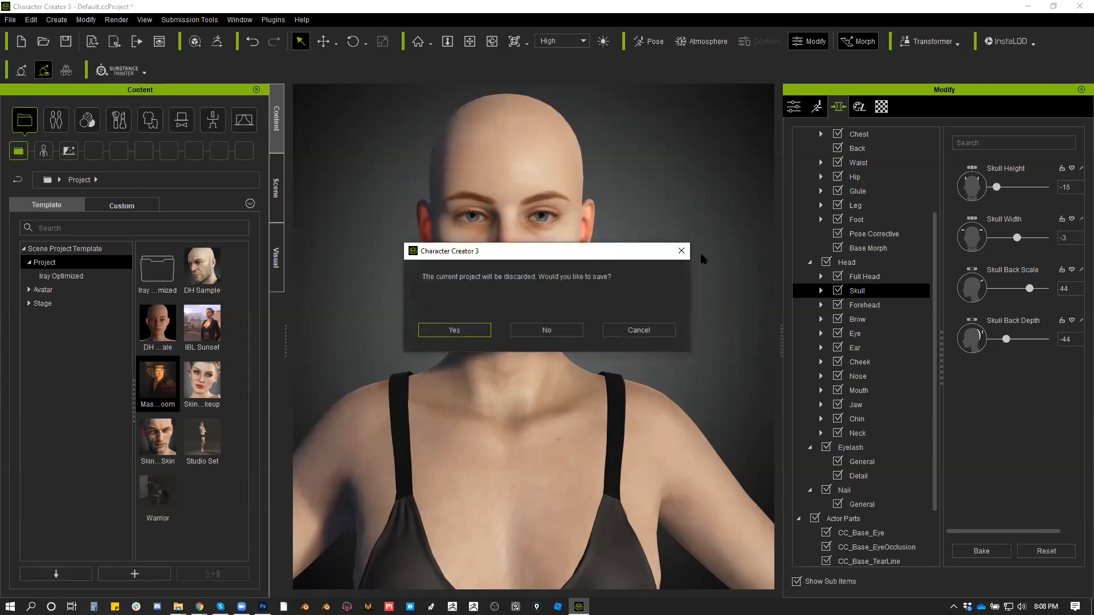
left_click(454, 330)
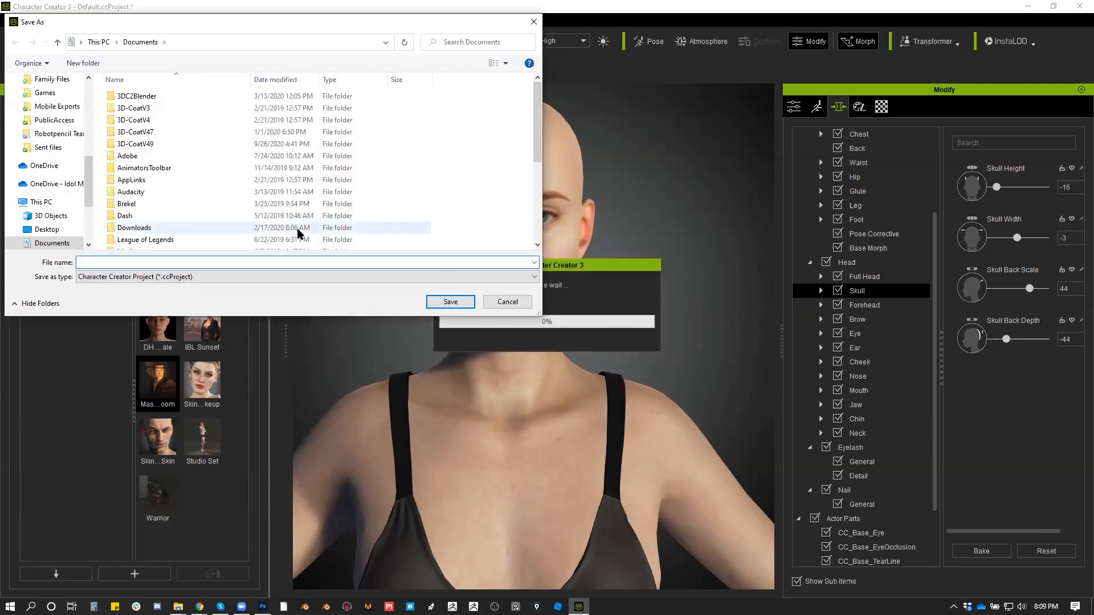
left_click(488, 304)
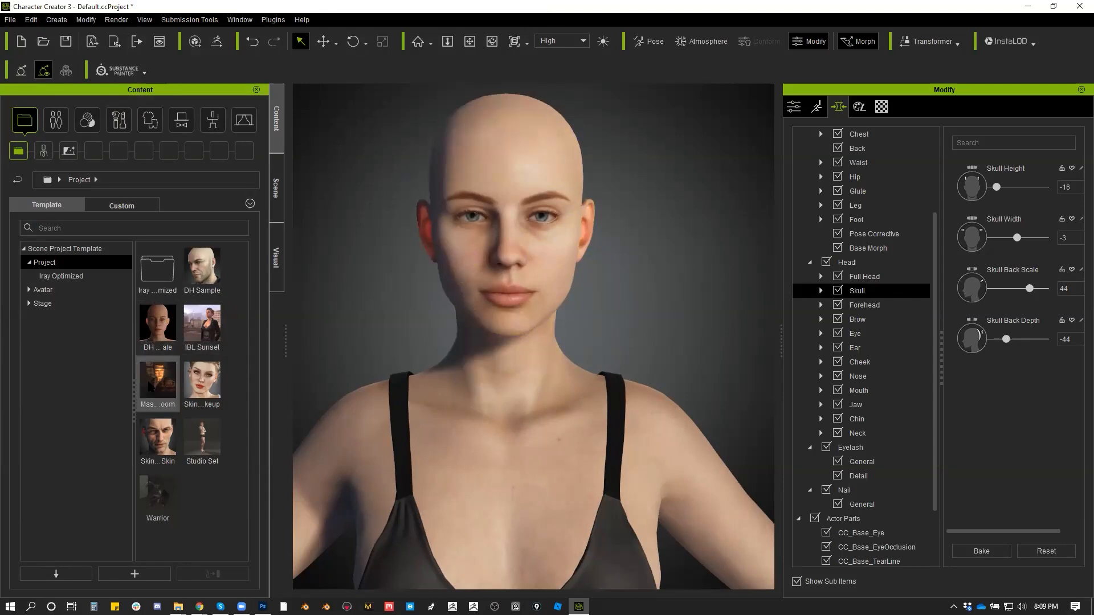
double_click(155, 380)
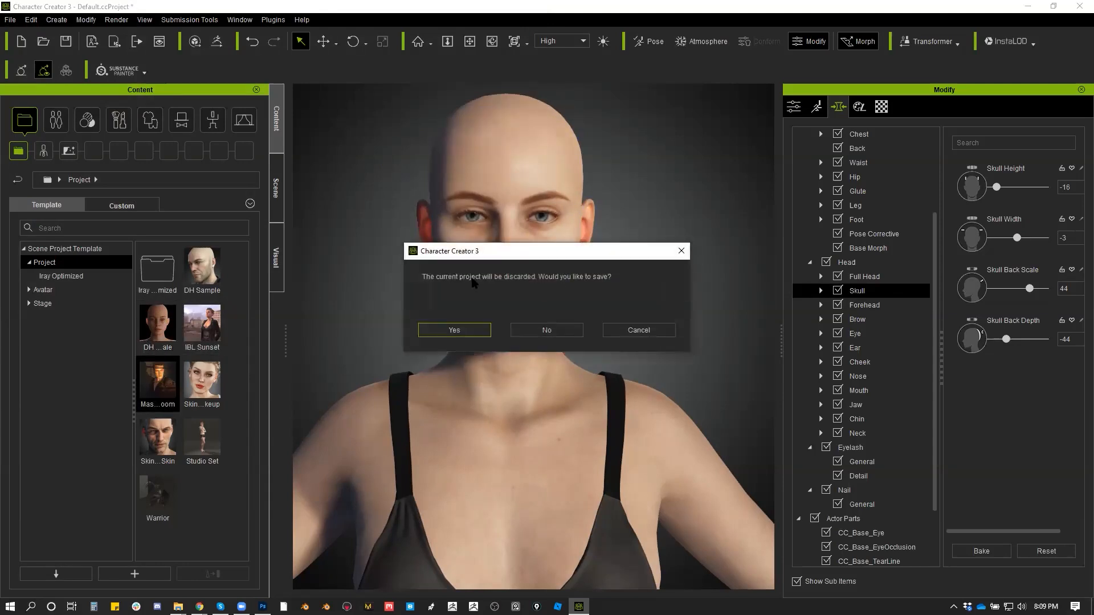
left_click(547, 330)
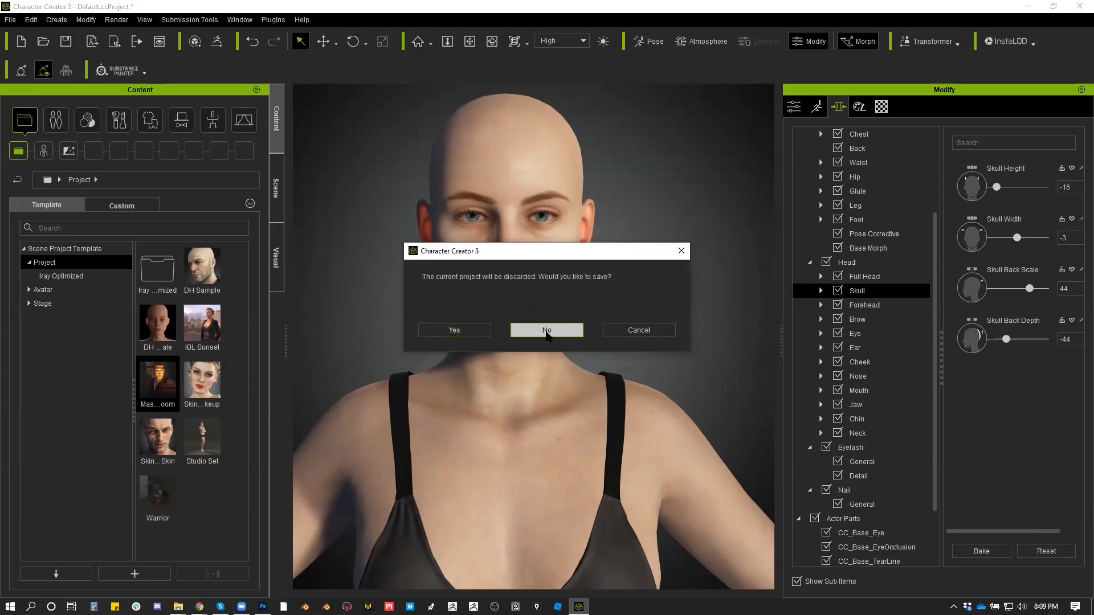
left_click(473, 332)
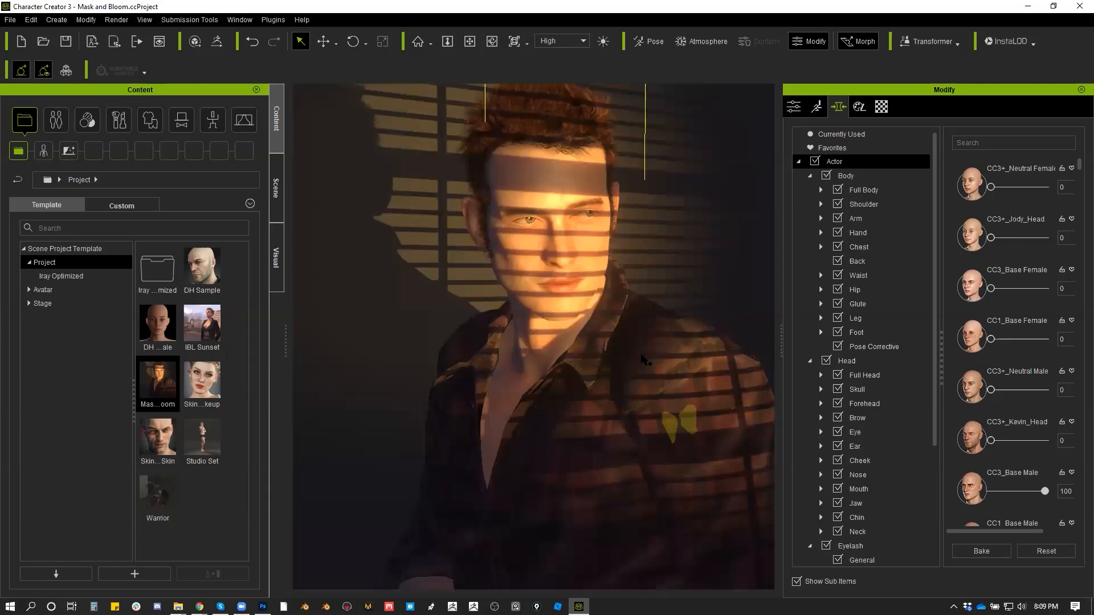
Frame the man lit through window blinds and capture a screenshot of that viewport region.
left_click_drag(673, 265, 619, 255)
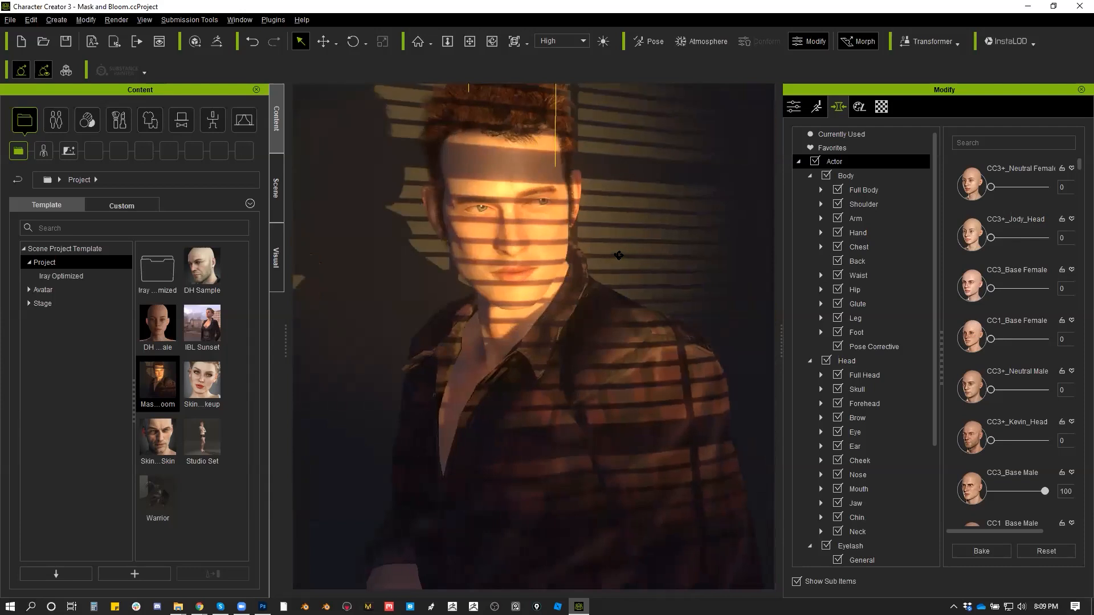
left_click_drag(709, 241, 643, 237)
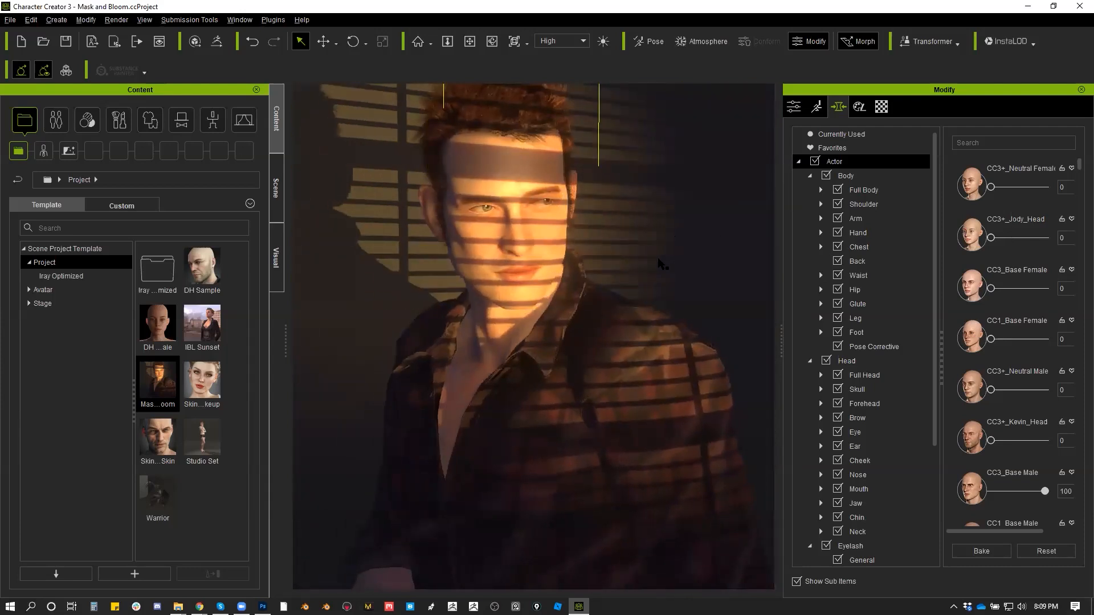
left_click_drag(643, 243, 616, 227)
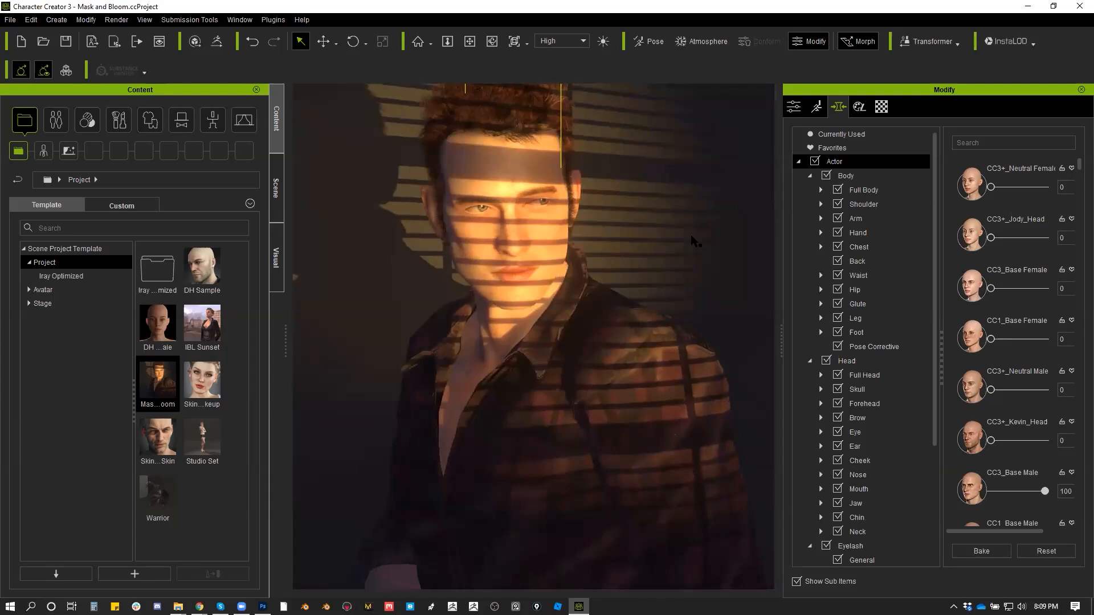
key("ctrl+Print")
left_click_drag(306, 94, 768, 569)
Switch back to Photoshop and paste the captured portrait into a new 806 x 844 px document at 72 ppi.
key("alt+Tab")
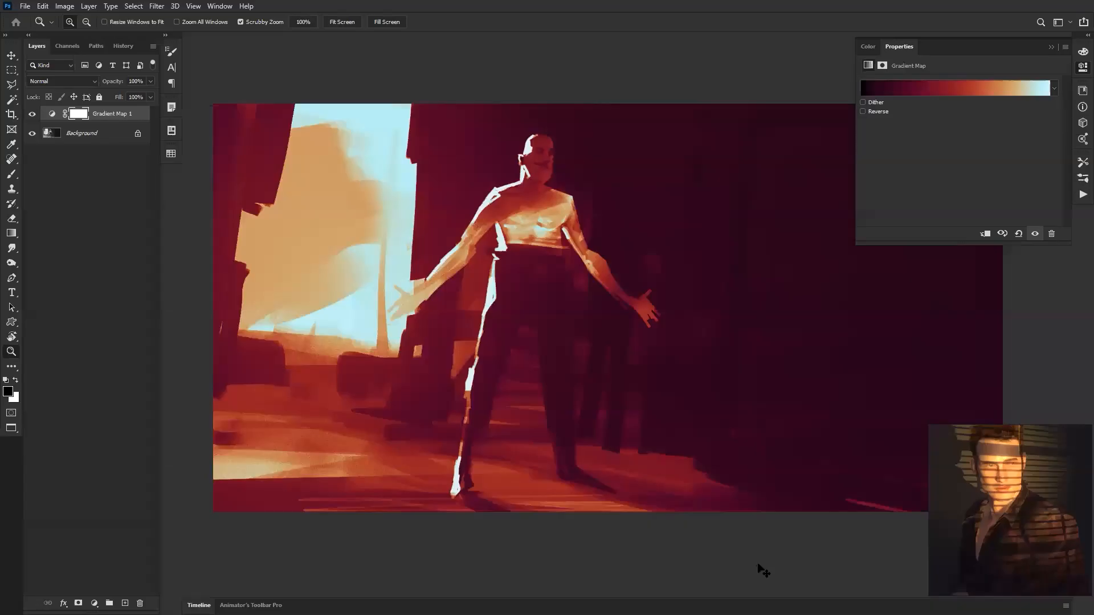
key("ctrl+n")
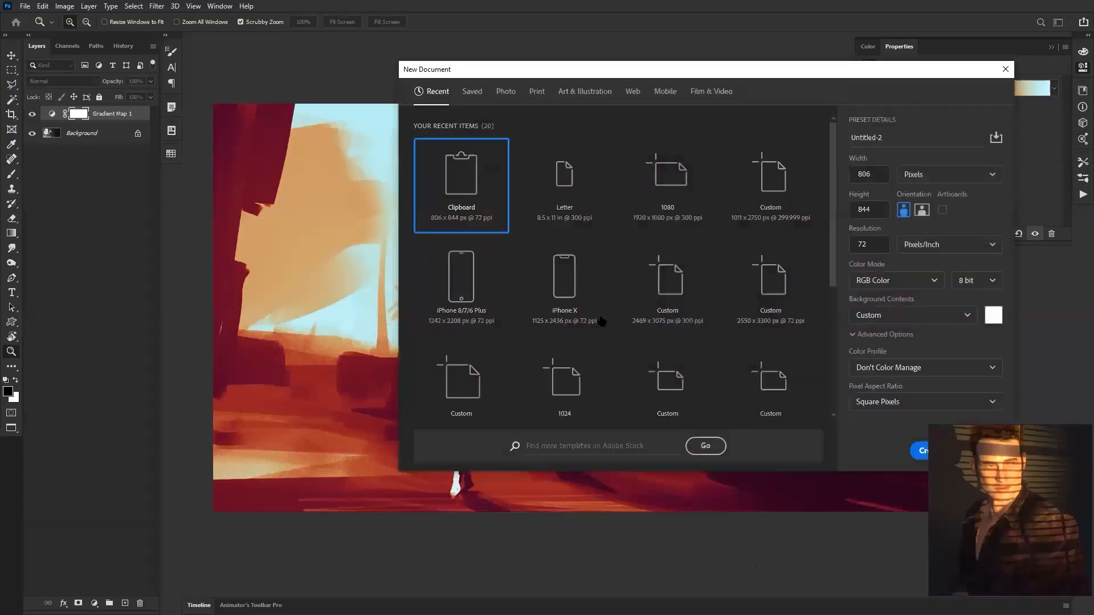
left_click(911, 450)
key("ctrl+v")
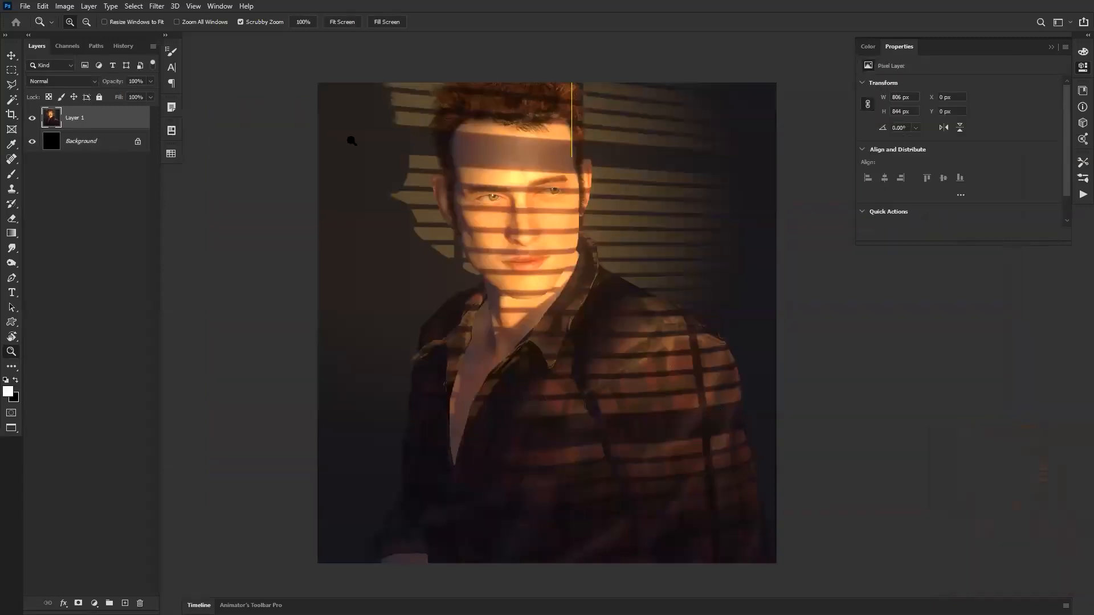
Remove the thin yellow line beside the man's forehead and hair with the Spot Healing Brush.
key("j")
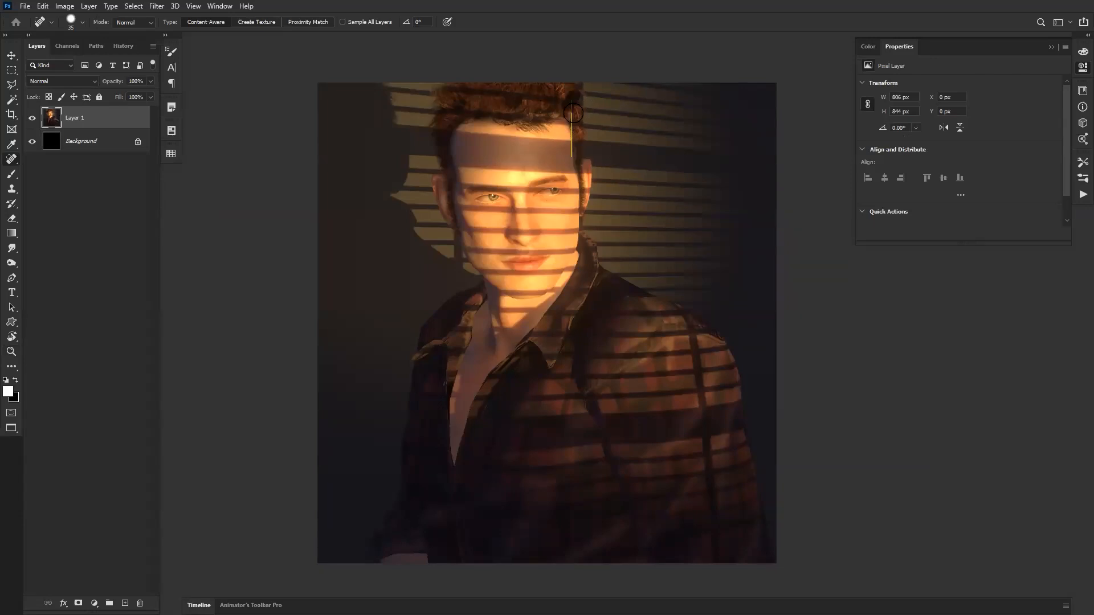
left_click_drag(571, 134, 572, 158)
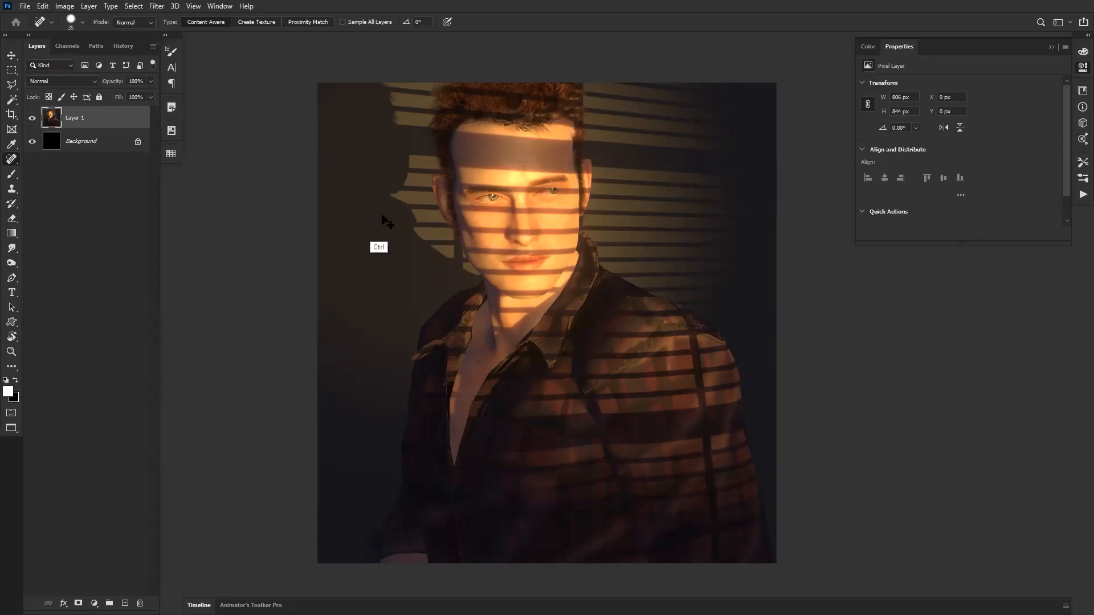
Duplicate the portrait layer and apply Smart Blur to the copy with a radius of 36.6 and a raised threshold.
key("ctrl+j")
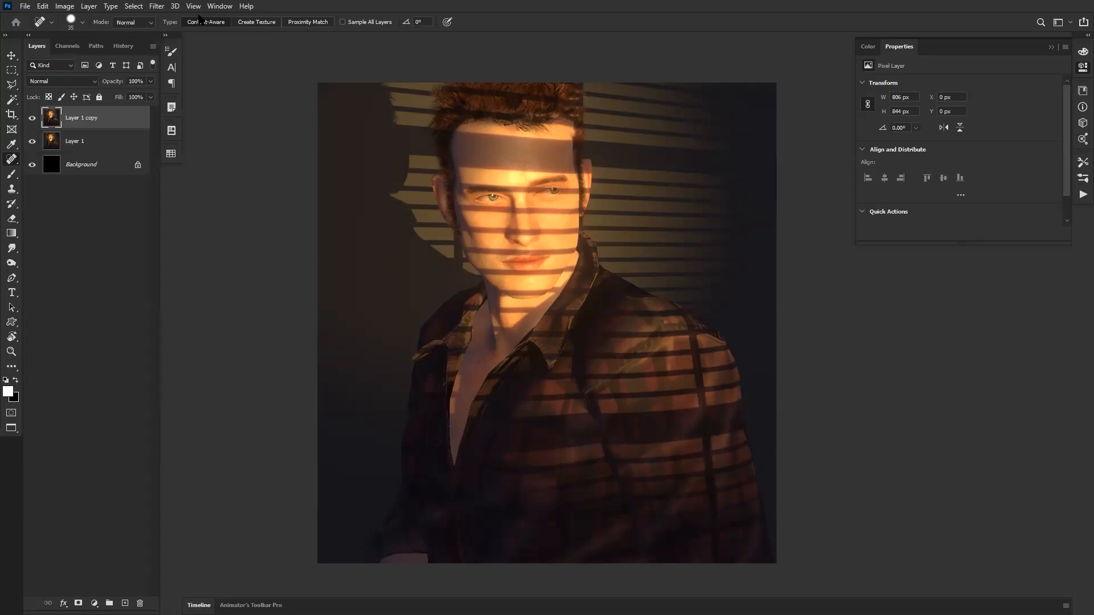
left_click(157, 5)
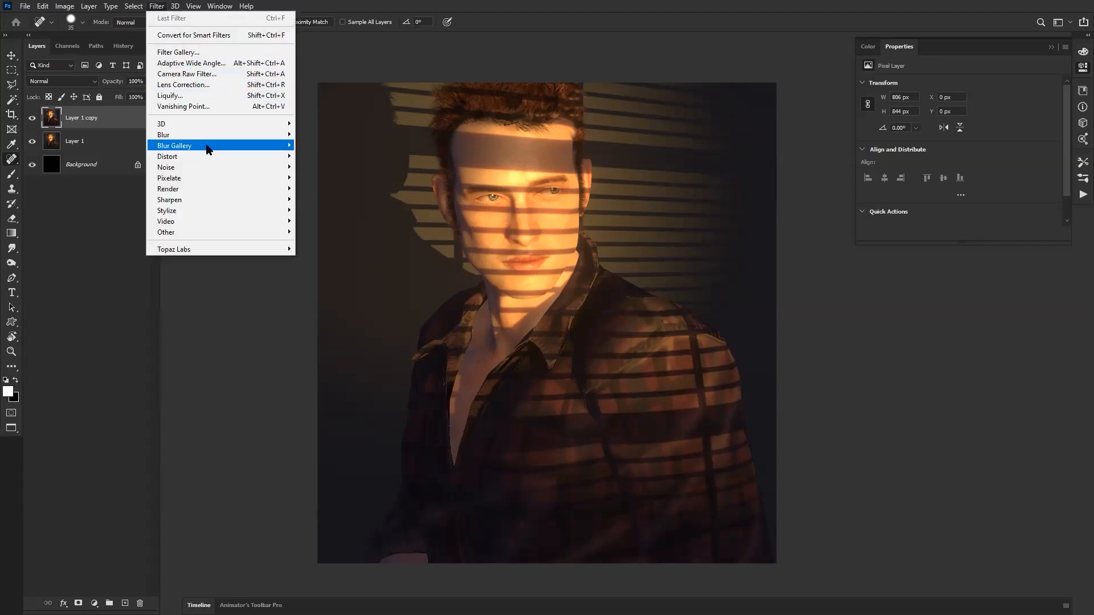
mouse_move(217, 138)
left_click(319, 238)
mouse_move(666, 228)
left_mouse_down()
mouse_move(662, 183)
mouse_move(681, 221)
left_mouse_up()
left_click(639, 273)
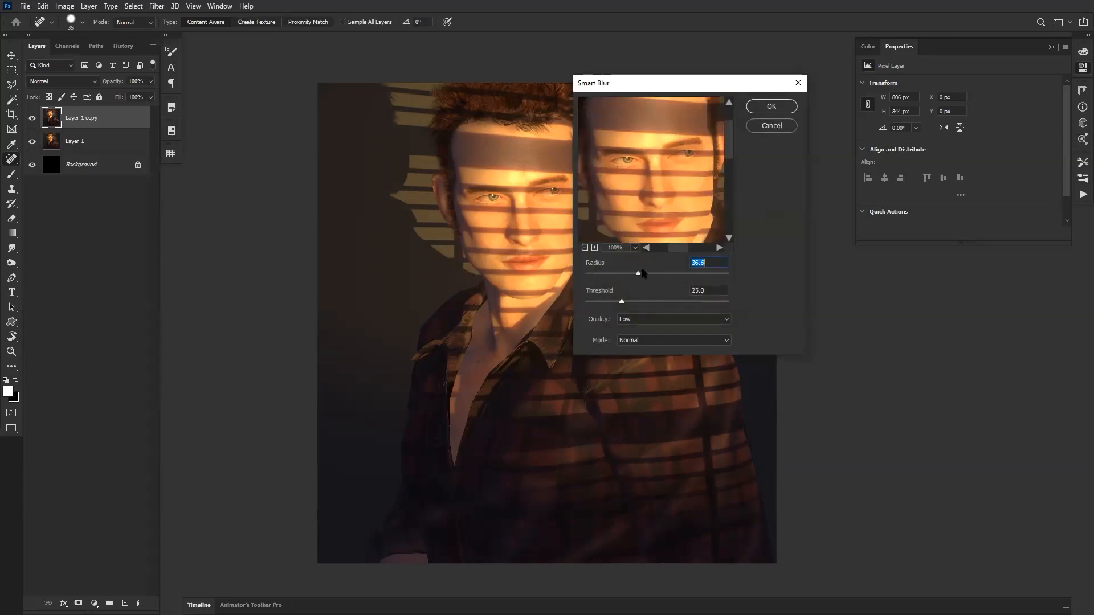
left_click_drag(622, 302, 637, 301)
left_click(767, 111)
Duplicate the blurred layer and shift the new copy's colour balance toward warmer reds.
key("z")
scroll(592, 292, "down", 3)
scroll(601, 303, "up", 4)
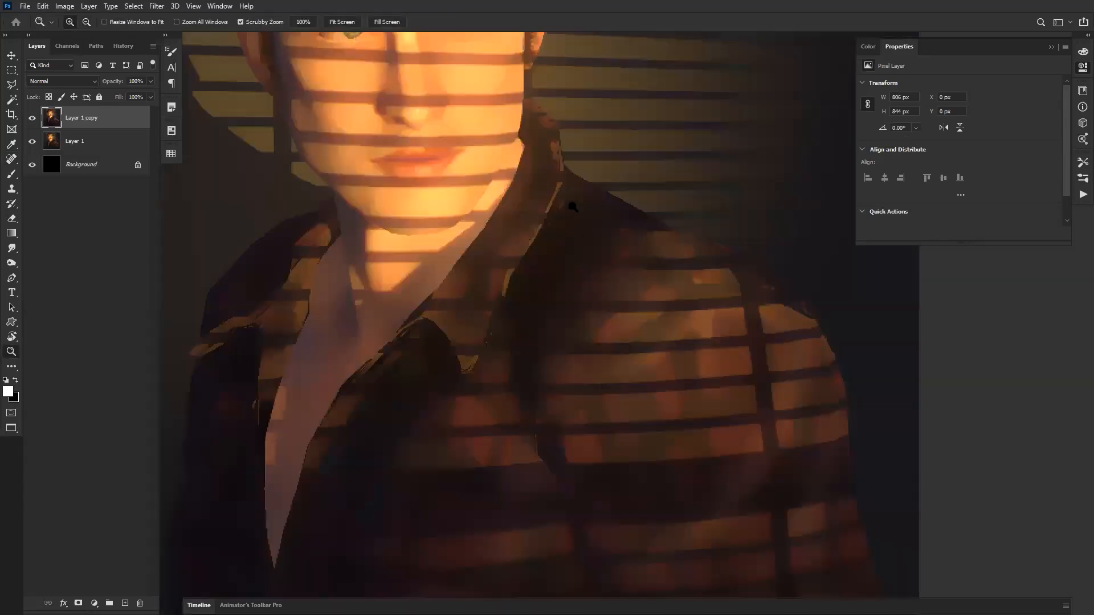
scroll(575, 221, "down", 3)
key("ctrl+j")
key("ctrl+b")
left_click_drag(912, 174, 903, 202)
left_click(1026, 151)
Choose the first Comic brush, reduce its size and paint the shirt's shoulder edge beside the neck in a sampled colour.
key("b")
scroll(503, 216, "up", 2)
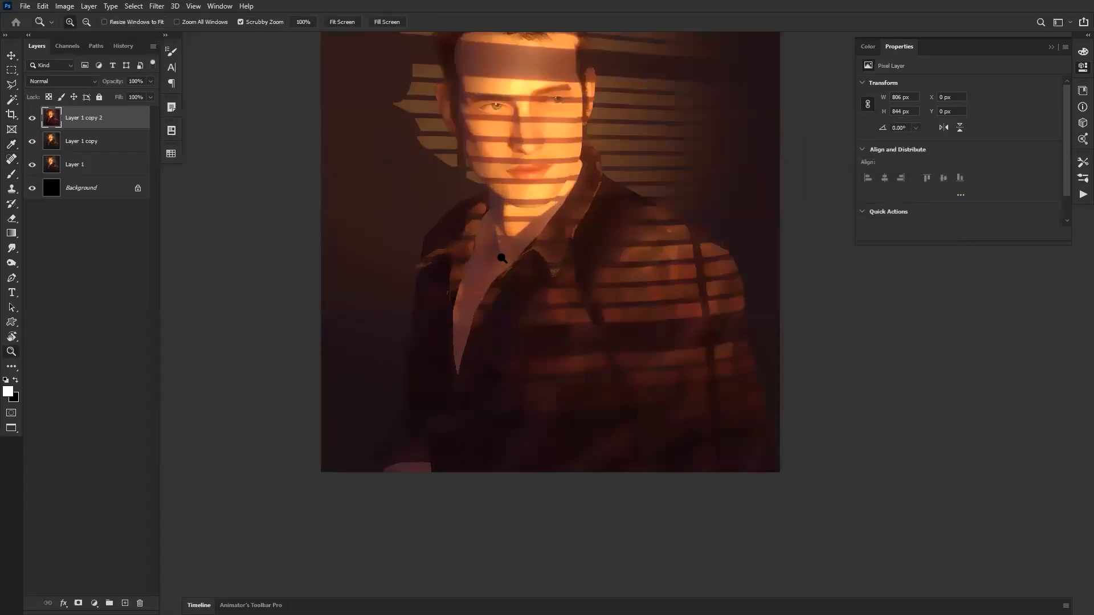
right_click(486, 242)
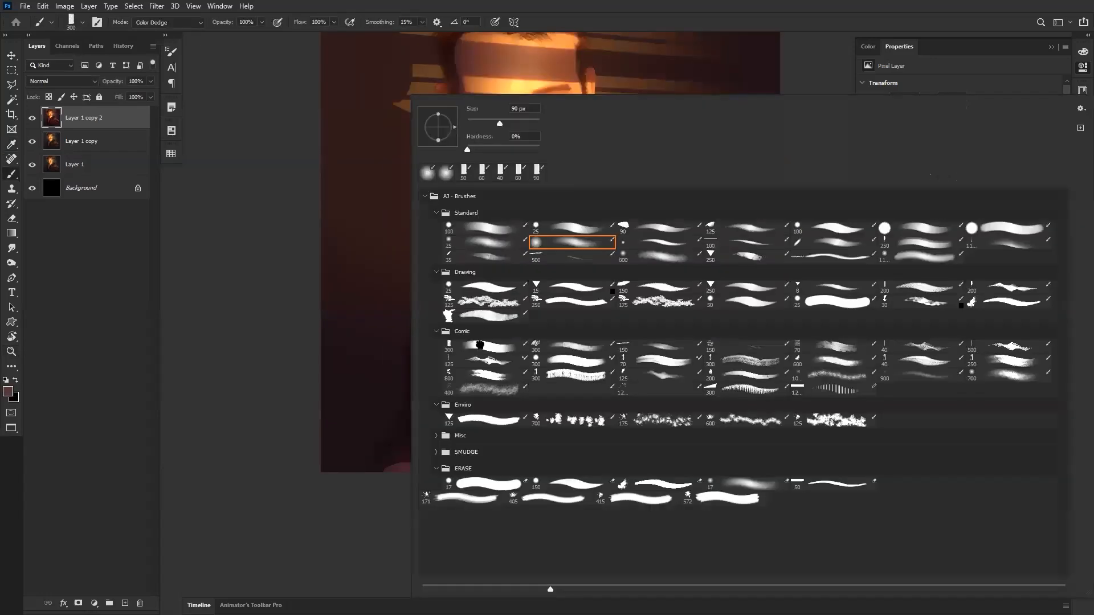
double_click(485, 347)
left_click(480, 209, "alt")
key("bracketleft")
key("bracketleft")
key("bracketleft")
key("bracketleft")
key("bracketleft")
key("bracketleft")
key("bracketleft")
key("bracketleft")
key("bracketleft")
key("bracketleft")
key("bracketleft")
key("bracketleft")
key("bracketleft")
key("bracketleft")
key("bracketleft")
key("bracketleft")
key("bracketleft")
key("bracketleft")
key("bracketleft")
key("bracketleft")
left_click_drag(469, 212, 484, 204)
Enlarge the brush and extend the shadowed shoulder and sleeve outward with a sampled dark brown.
left_click(445, 246, "alt")
left_click(440, 268, "alt")
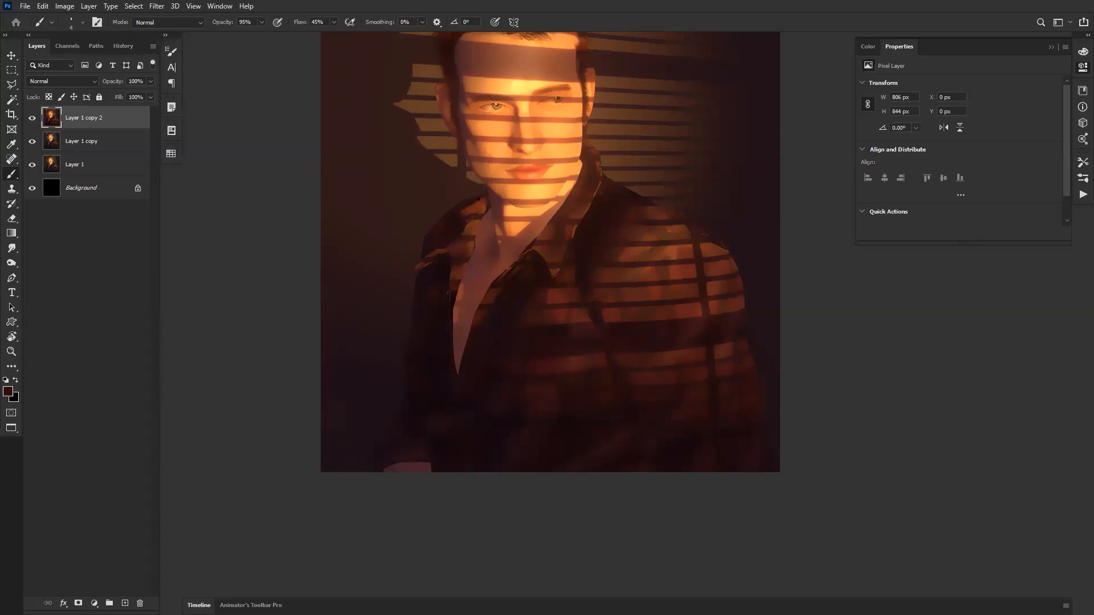
key("bracketright")
key("bracketright")
key("bracketright")
key("bracketright")
key("bracketright")
key("bracketright")
key("bracketright")
key("bracketright")
key("bracketright")
key("bracketright")
key("bracketright")
left_click_drag(414, 245, 398, 395)
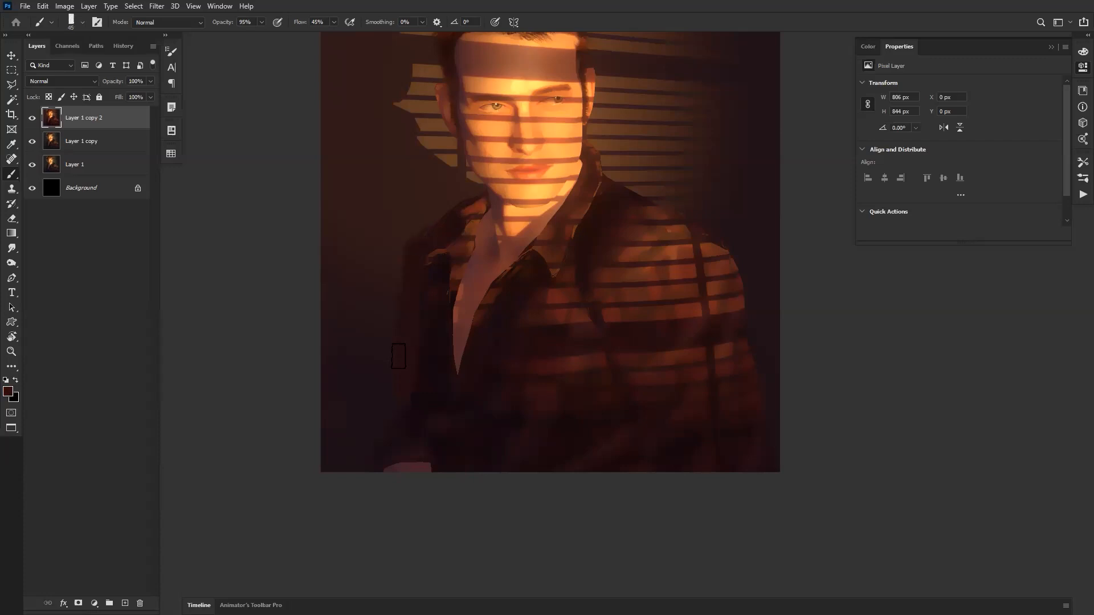
Soften and repaint the plaid shirt's lit shoulder and chest with sampled brown tones.
mouse_move(661, 228)
left_mouse_down()
mouse_move(595, 313)
mouse_move(554, 321)
mouse_move(641, 318)
left_mouse_up()
left_click(572, 315, "alt")
left_click(605, 335, "alt")
left_click_drag(571, 344, 669, 317)
left_click(581, 316, "alt")
left_click_drag(556, 270, 651, 320)
Flip the canvas horizontally and repaint the hair, adding strands over the forehead with a smaller brush in sampled hair colours.
key("ctrl+shift+h")
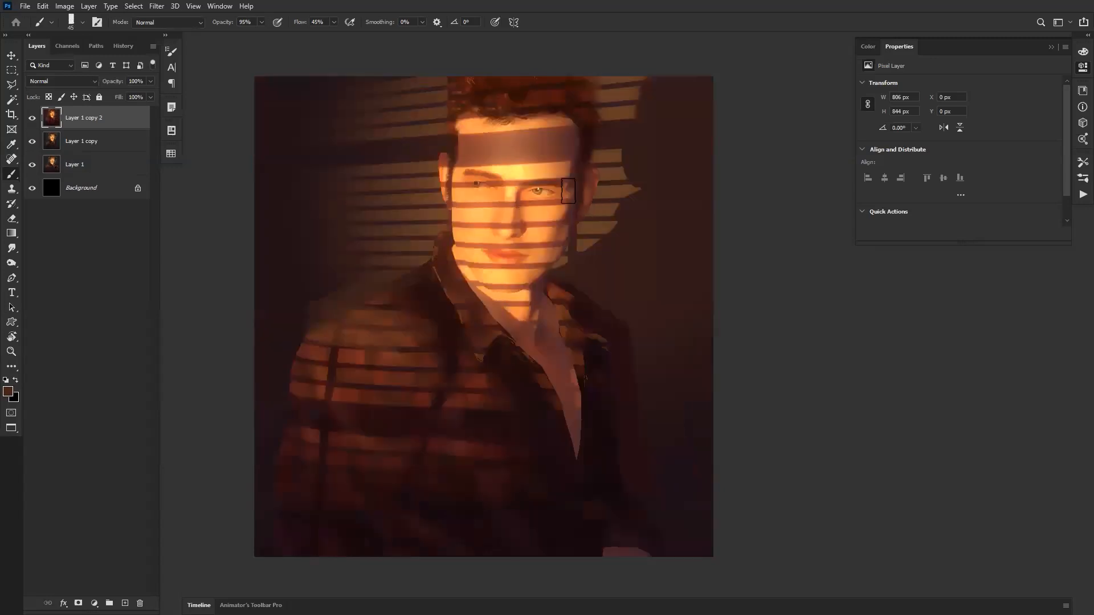
left_click(480, 123, "alt")
left_click(473, 105, "alt")
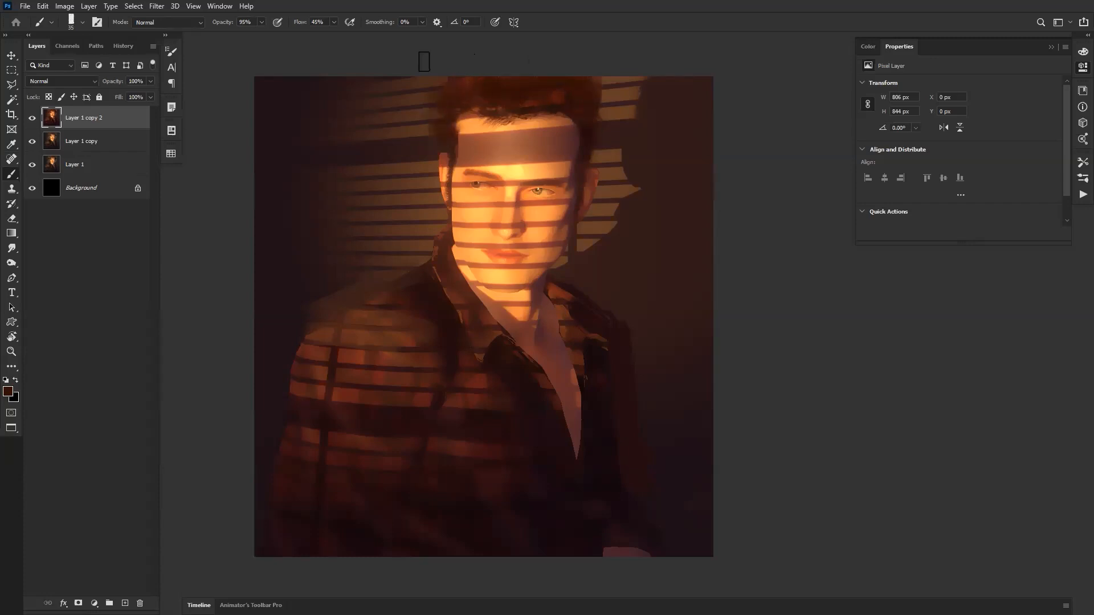
key("bracketleft")
key("bracketleft")
key("bracketleft")
key("bracketleft")
key("bracketleft")
key("bracketleft")
key("bracketleft")
key("bracketleft")
key("bracketleft")
mouse_move(493, 118)
left_mouse_down()
mouse_move(476, 130)
mouse_move(481, 139)
left_mouse_up()
key("bracketright")
key("bracketright")
key("bracketright")
key("bracketright")
key("bracketright")
key("bracketright")
key("bracketright")
Darken both eyebrows and the upper lash lines using a small brush and a dark tone sampled from the hair.
left_click(563, 182, "ctrl")
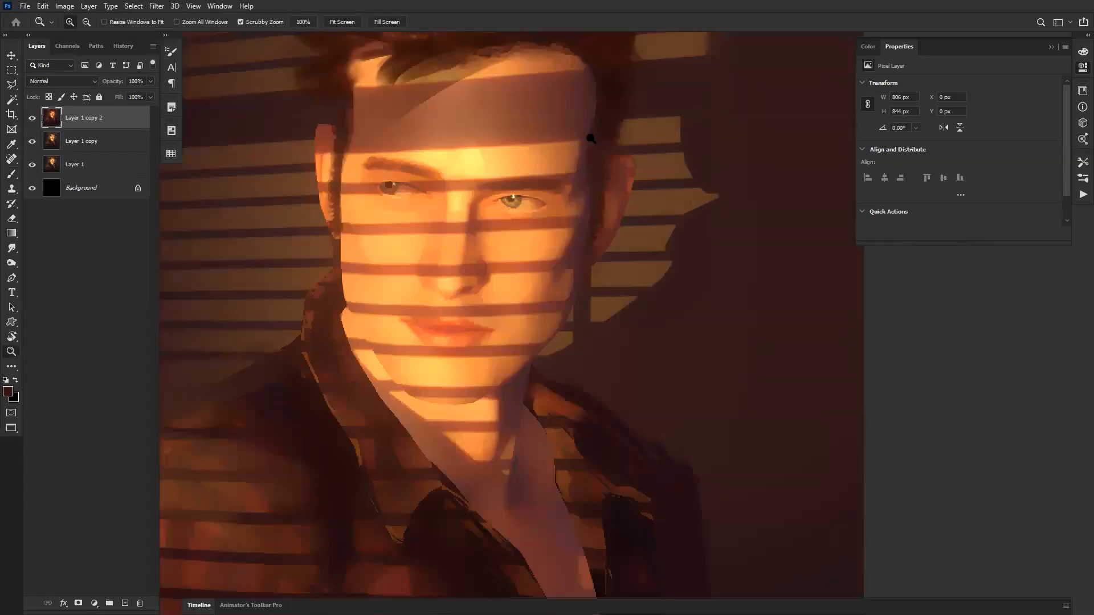
left_click(608, 102, "alt")
key("bracketleft")
key("bracketleft")
key("bracketleft")
key("bracketleft")
key("bracketleft")
key("bracketleft")
key("bracketleft")
key("bracketleft")
left_click_drag(484, 186, 557, 186)
mouse_move(421, 171)
left_mouse_down()
mouse_move(436, 178)
mouse_move(377, 163)
mouse_move(439, 170)
left_mouse_up()
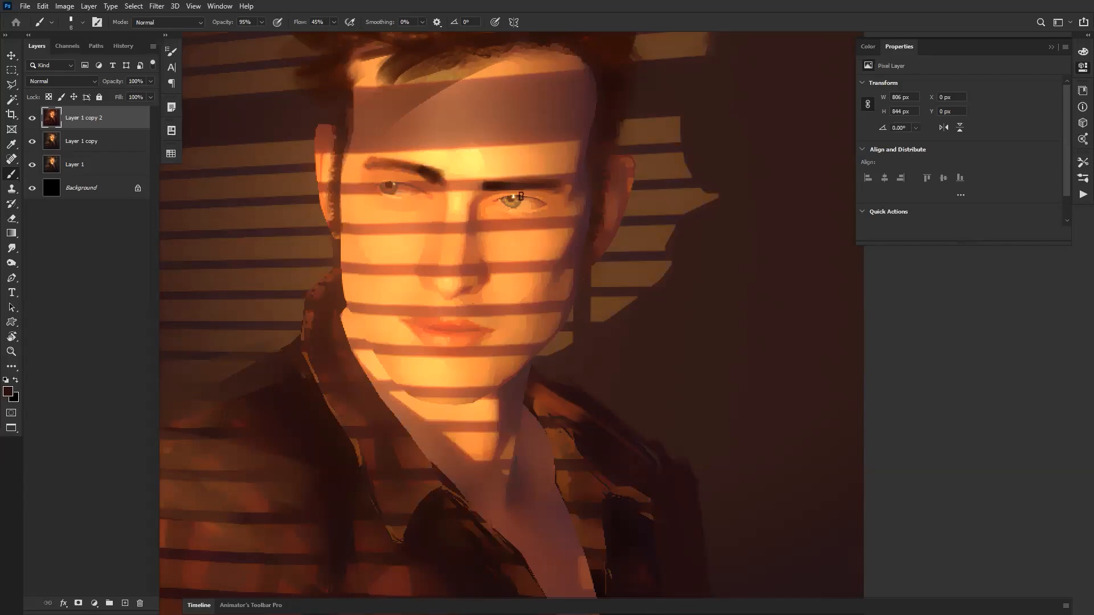
left_click_drag(500, 198, 541, 198)
left_click_drag(383, 183, 386, 184)
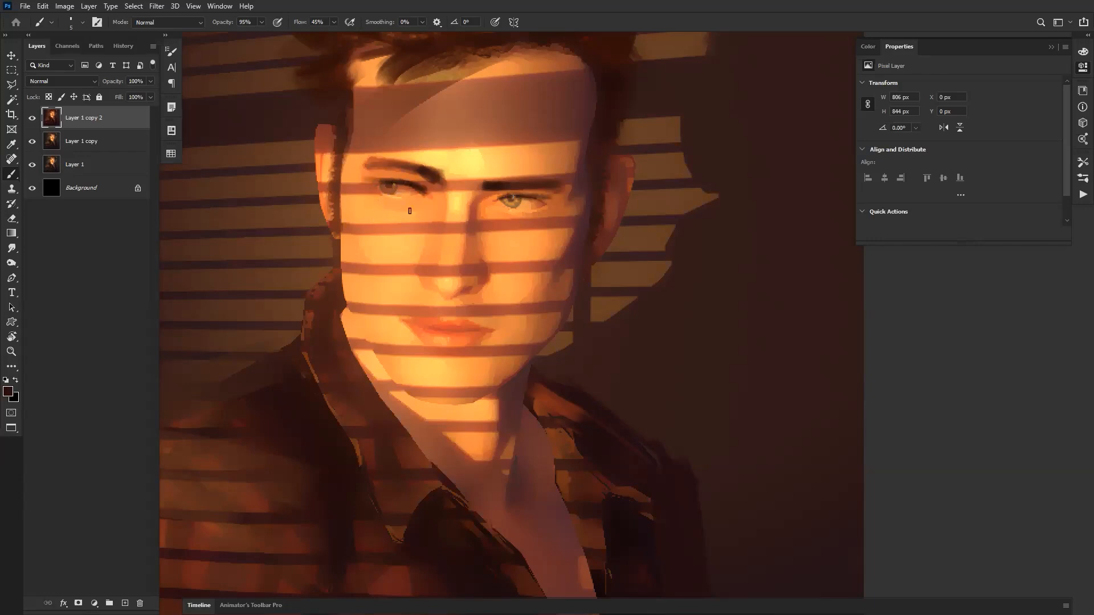
Flip the canvas back horizontally and refine the shape of the eye nearest the window blinds.
key("z")
left_click(527, 237, "alt")
left_click(527, 238, "alt")
left_click(527, 238, "alt")
key("ctrl+shift+h")
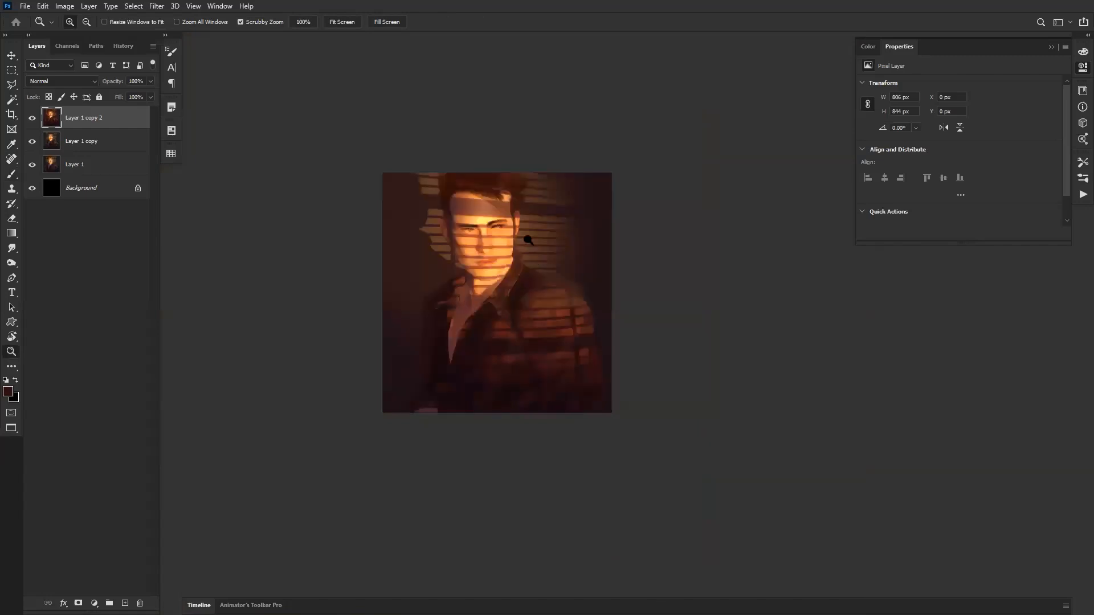
left_click(513, 236)
left_click(513, 236)
key("b")
left_click_drag(482, 192, 470, 207)
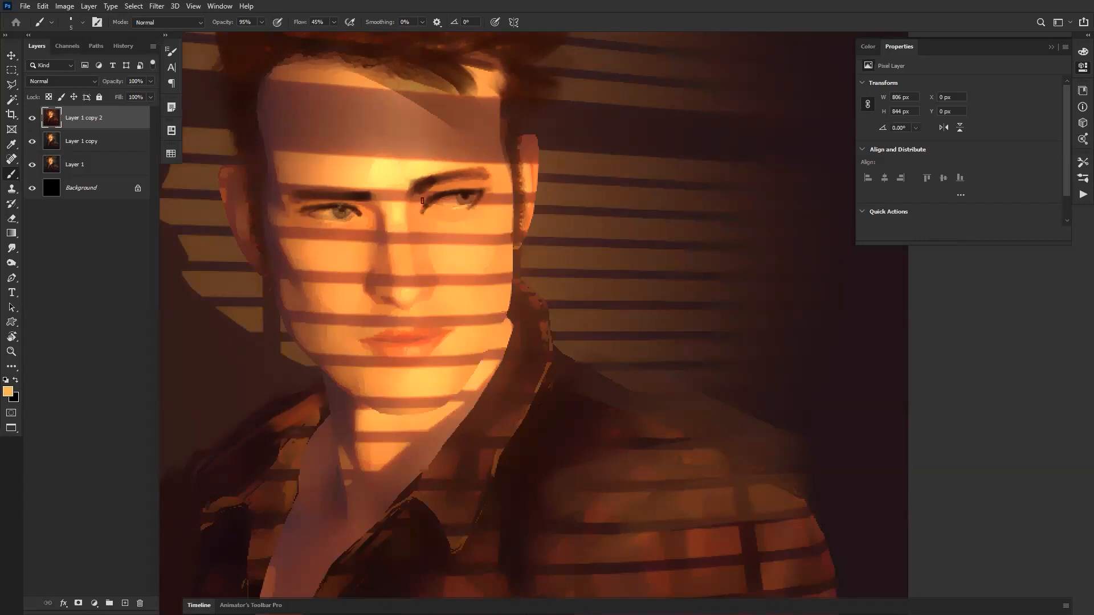
Paint the shading along the bridge and side of the nose with a slightly larger brush in a sampled orange.
key("bracketright")
key("bracketright")
key("bracketright")
key("bracketright")
left_click(373, 261, "alt")
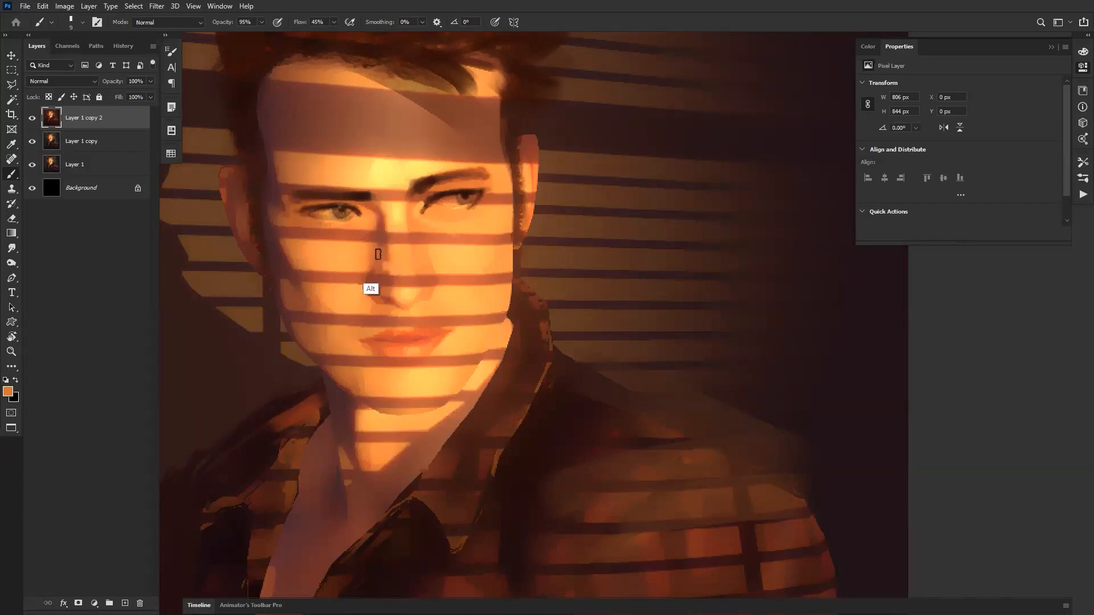
left_click_drag(384, 250, 390, 269)
left_click(410, 257)
left_click(465, 294, "ctrl+alt")
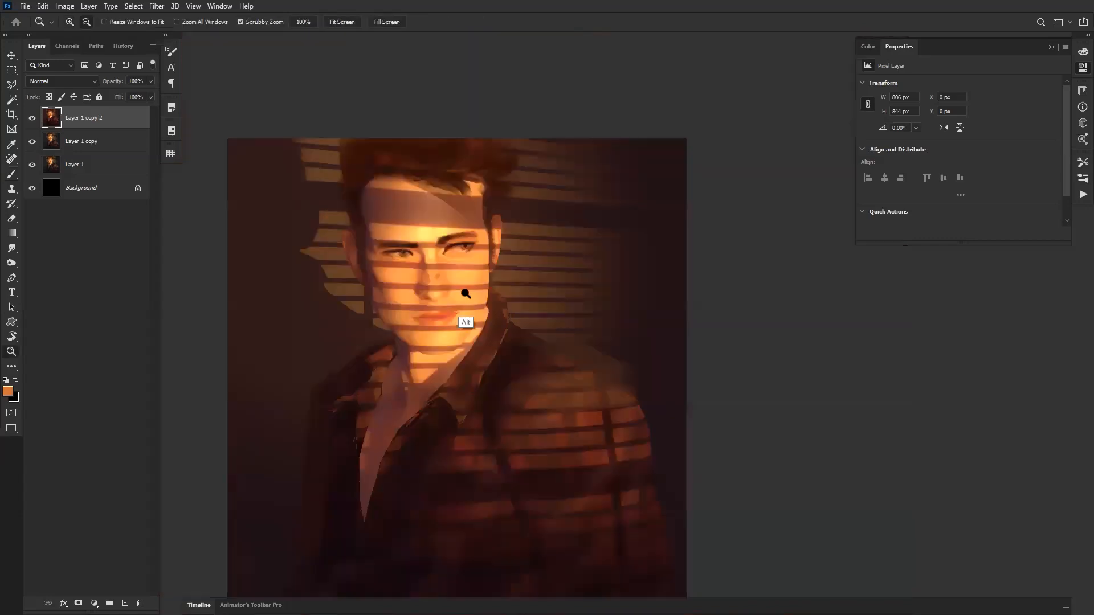
left_click(466, 294, "ctrl+alt")
left_click(465, 306, "ctrl")
left_click(470, 273, "ctrl")
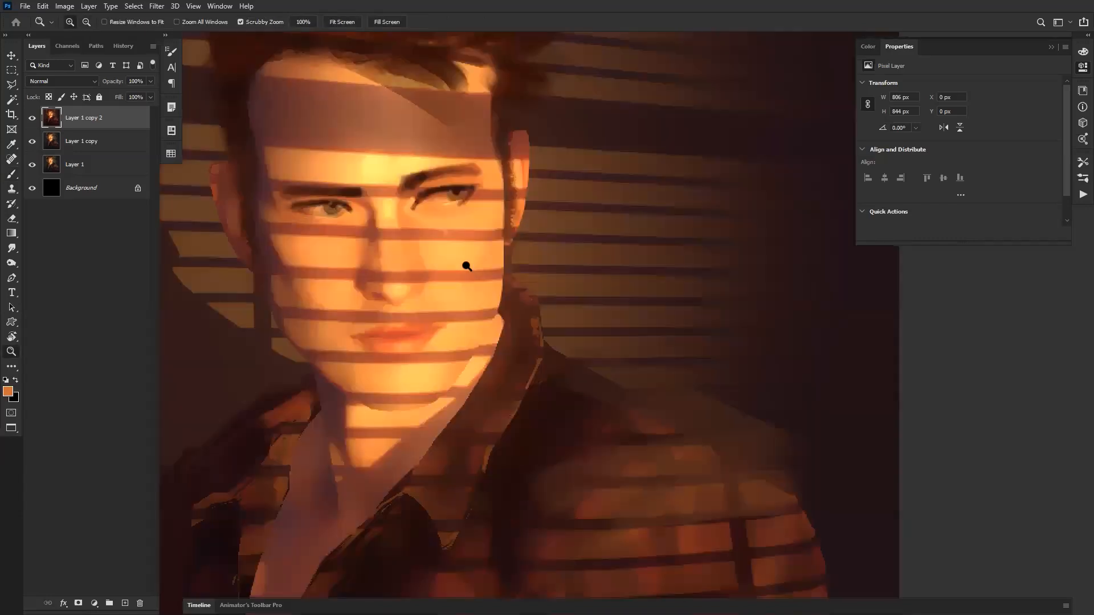
Reset the paint colour to black, darken the eyebrow nearest the blinds and sample a dark tone from the hair.
key("d")
mouse_move(423, 178)
left_mouse_down()
mouse_move(404, 187)
mouse_move(480, 160)
left_mouse_up()
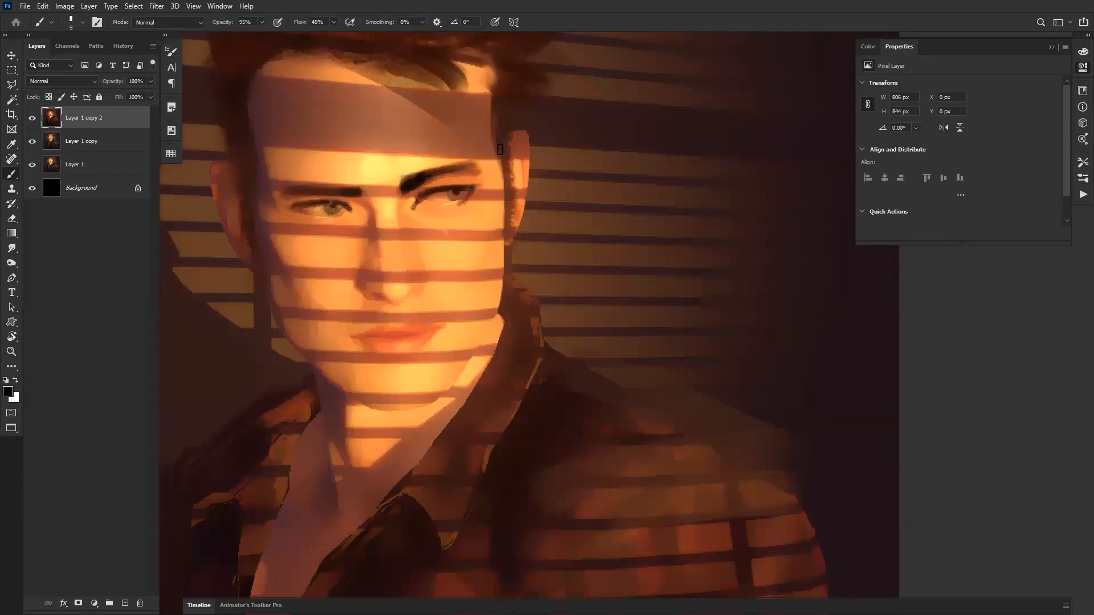
left_click(522, 194, "ctrl+alt")
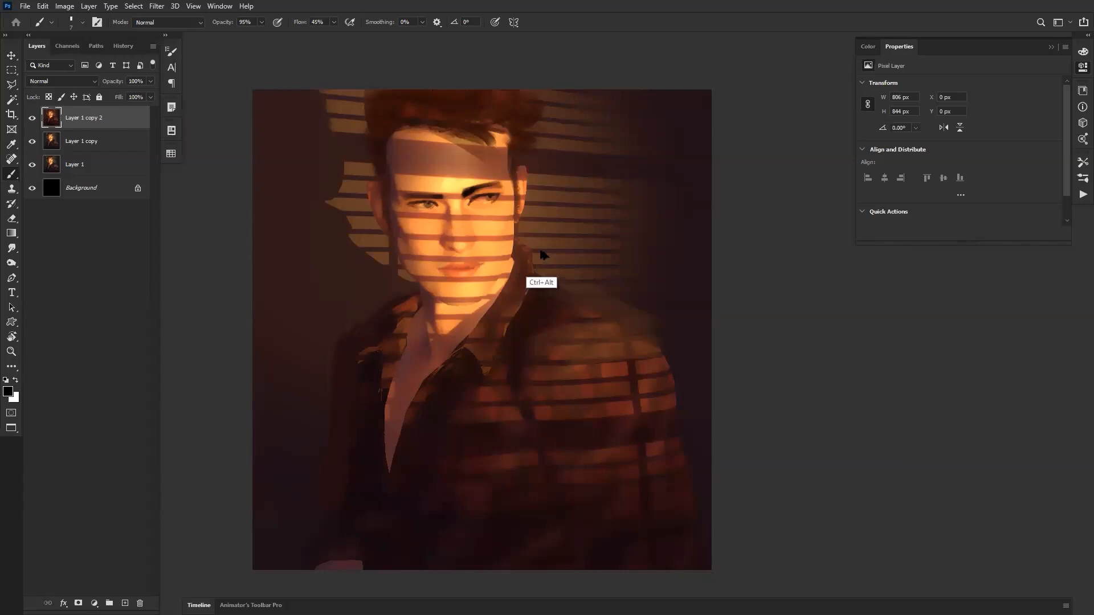
key("bracketright")
left_click(423, 119, "alt")
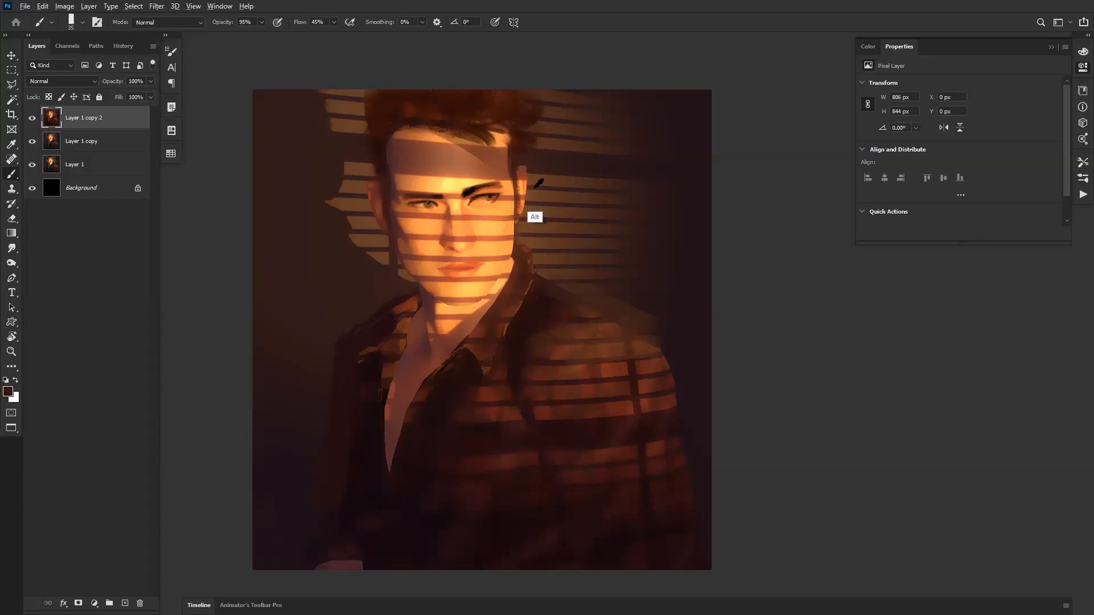
Switch to Character Creator and set the CC3+_Neutral Female, CC3+_Jody_Head and CC3_Base Female morphs to 100.
key("alt+Tab")
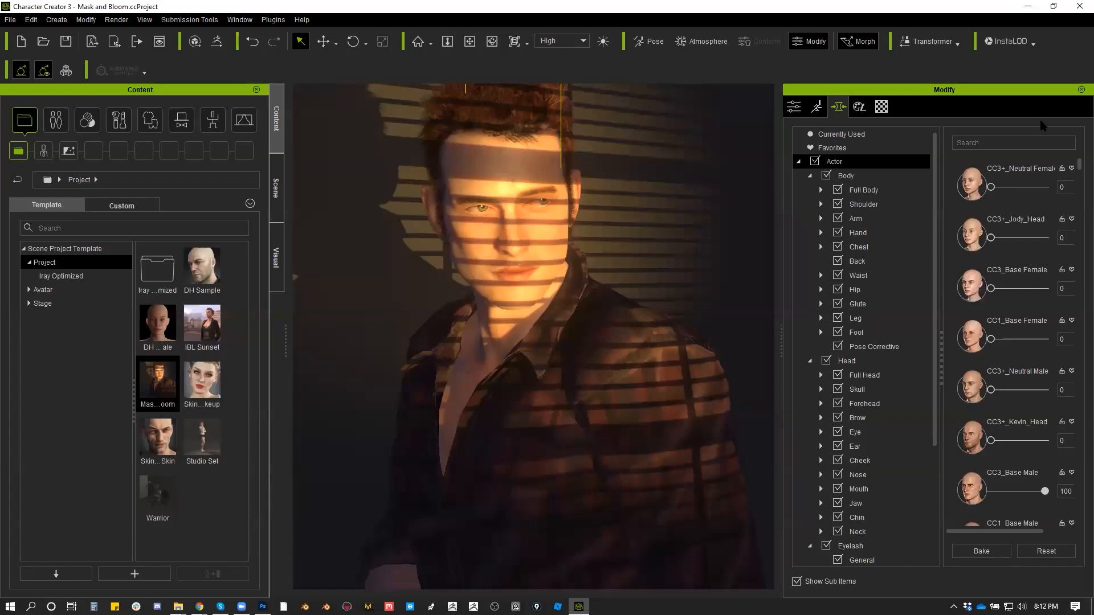
left_click(1046, 188)
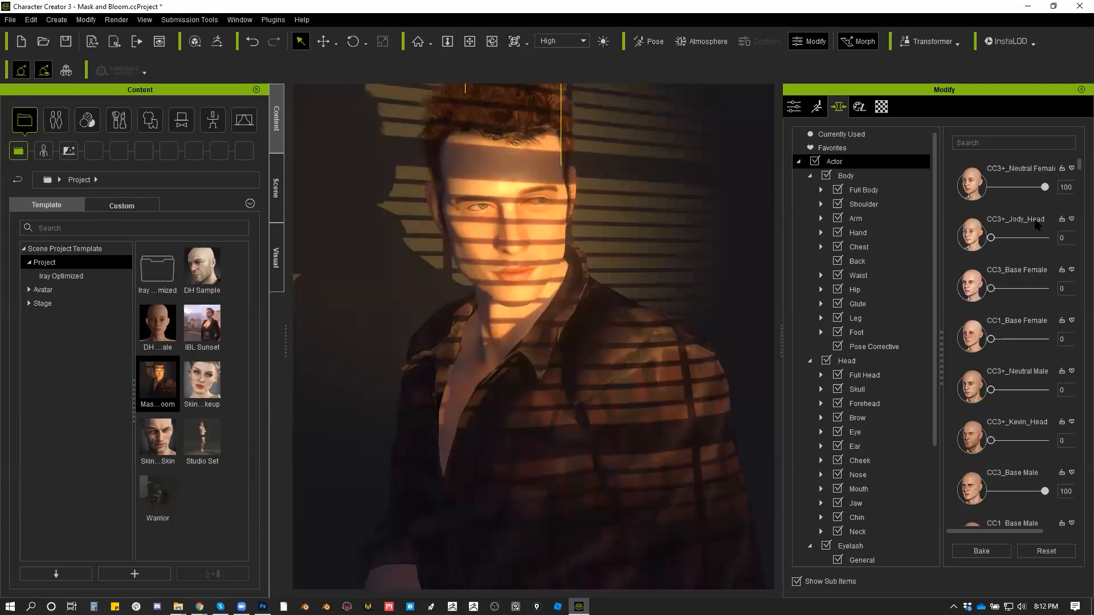
left_click(993, 238)
left_click_drag(1076, 241, 1076, 242)
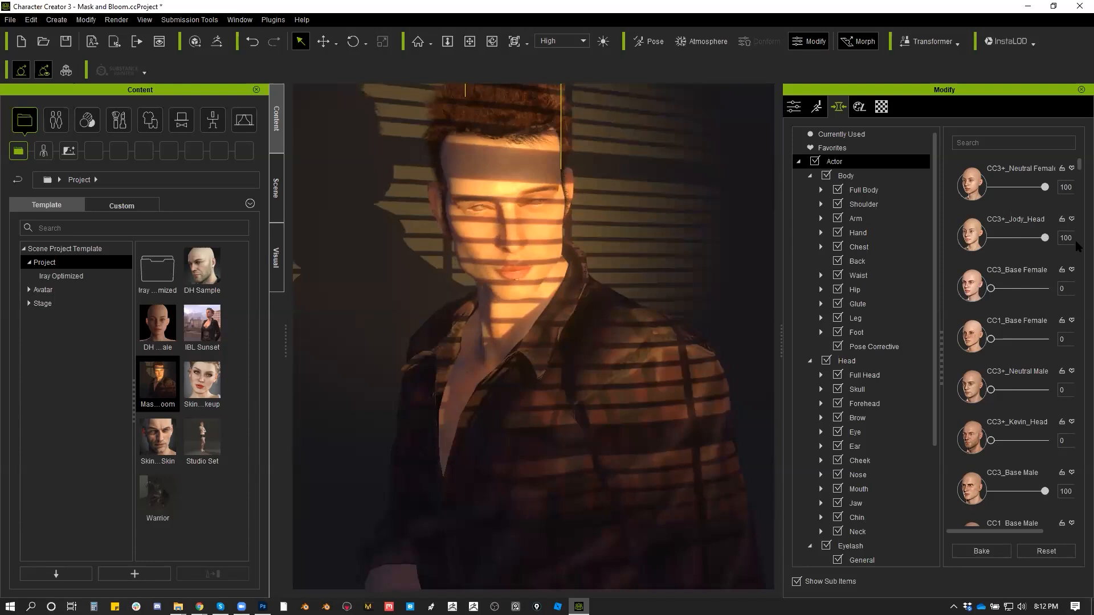
left_click_drag(991, 288, 1078, 305)
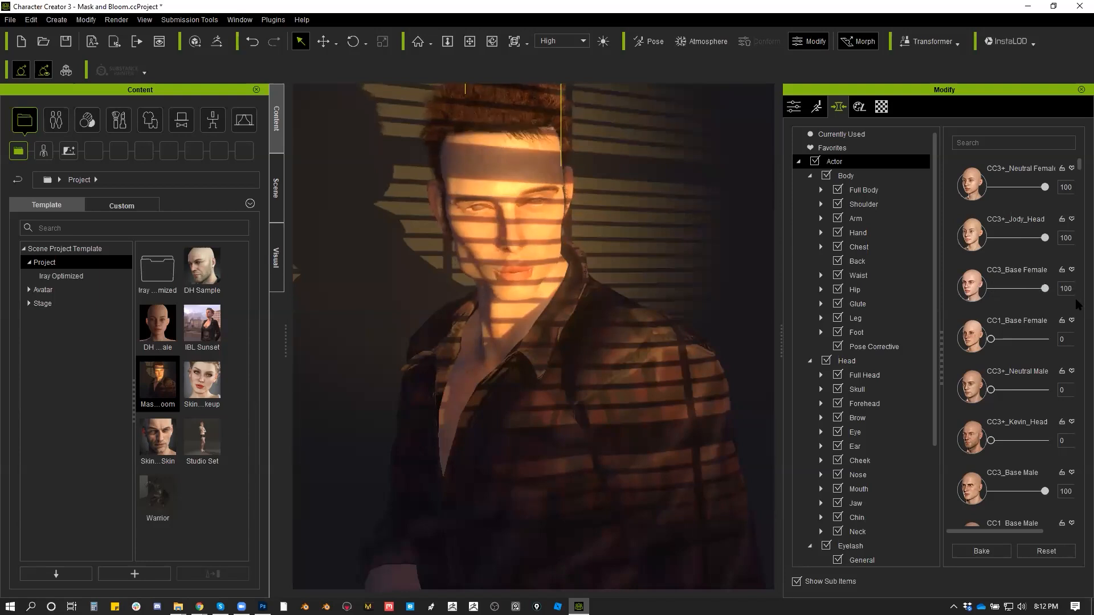
Set the CC3+_Kevin_Head, CC3+_Neutral Male and CC1_Base Female morphs to 100.
scroll(1014, 416, "down", 2)
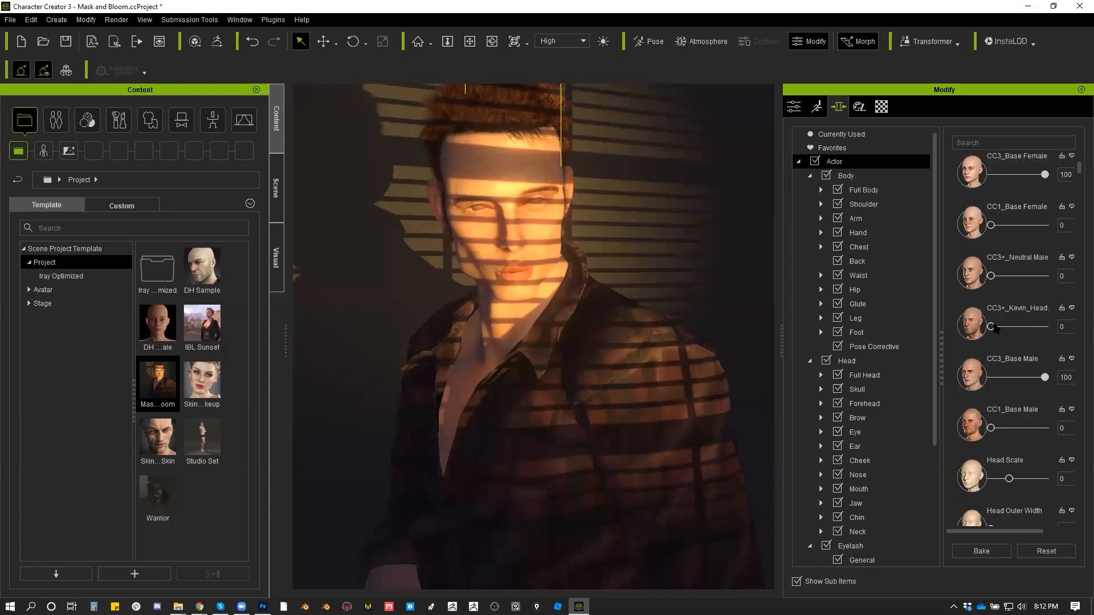
left_click_drag(995, 329, 1079, 327)
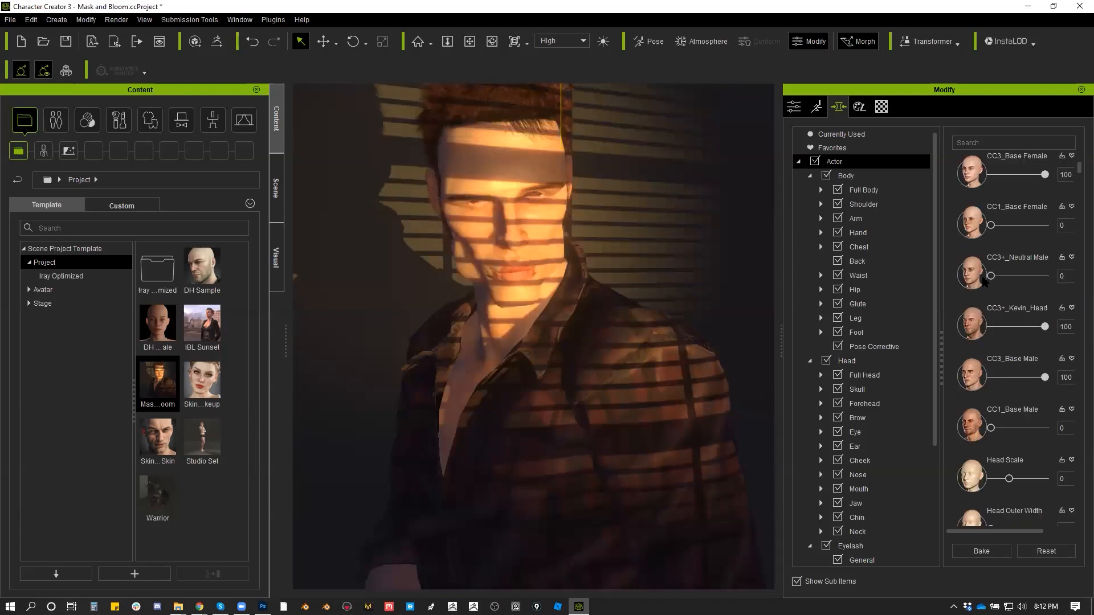
left_click_drag(992, 278, 1078, 282)
left_click_drag(991, 225, 1080, 236)
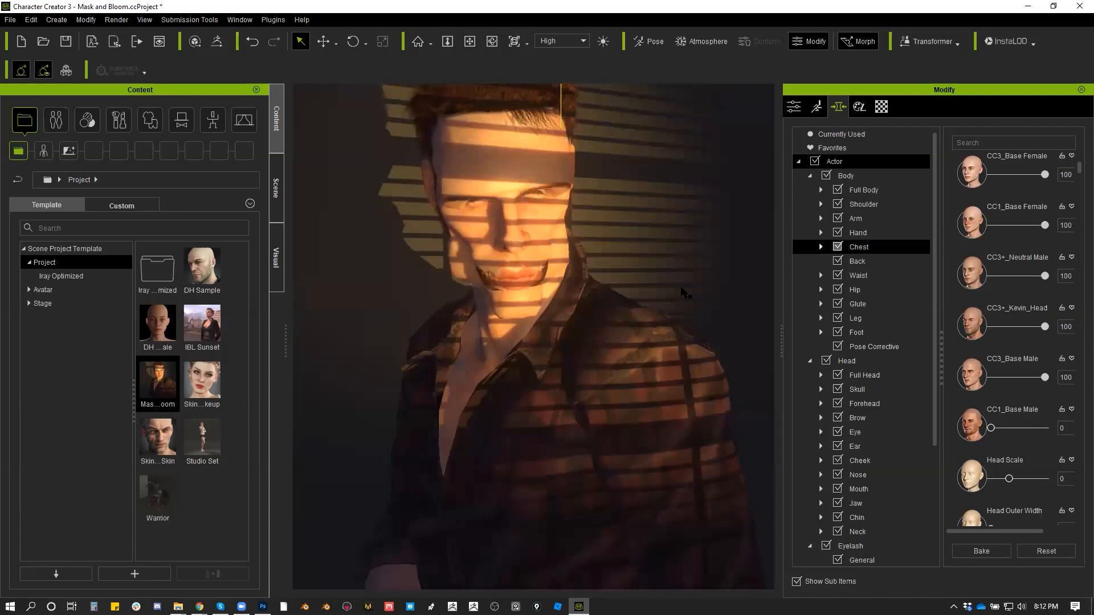
Inspect the morphed head from the side and front, and close Character Creator without saving the project.
left_click_drag(633, 319, 1019, 341)
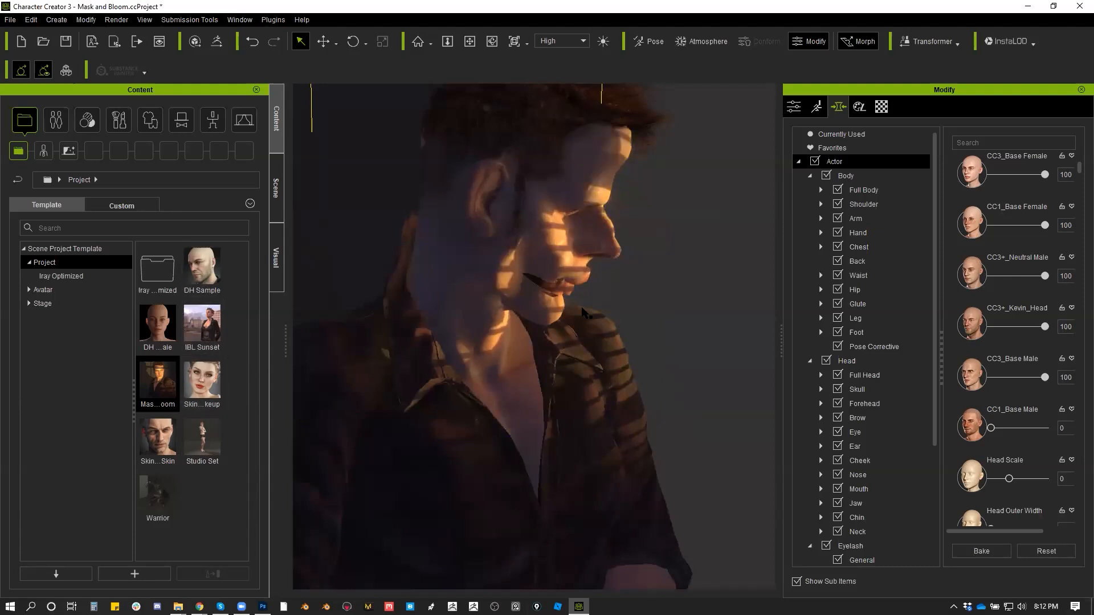
left_click_drag(700, 311, 552, 307)
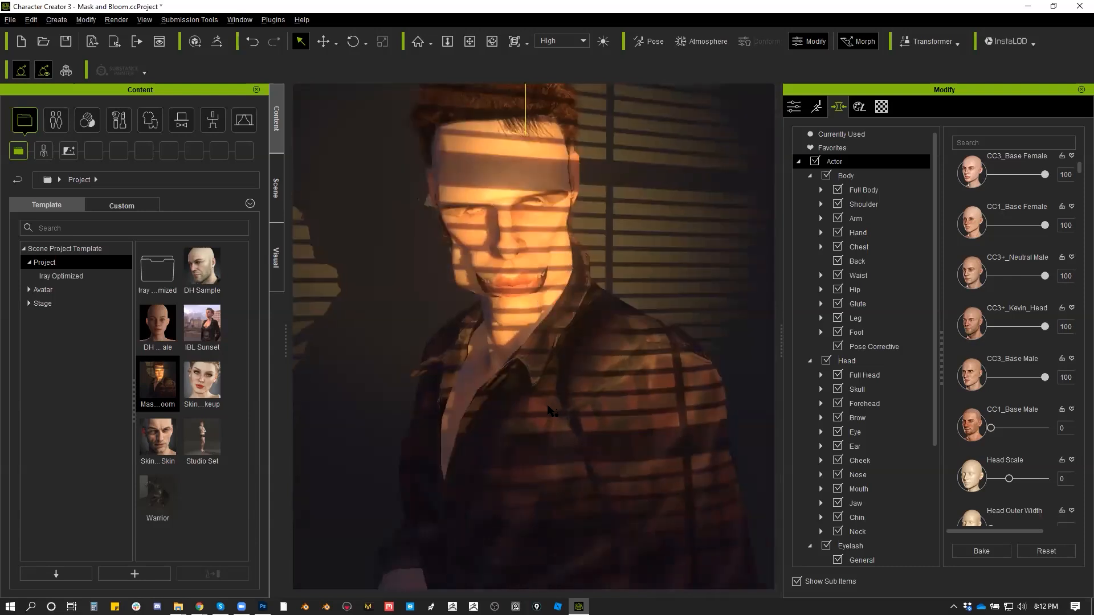
left_click_drag(619, 383, 884, 327)
left_click(1080, 6)
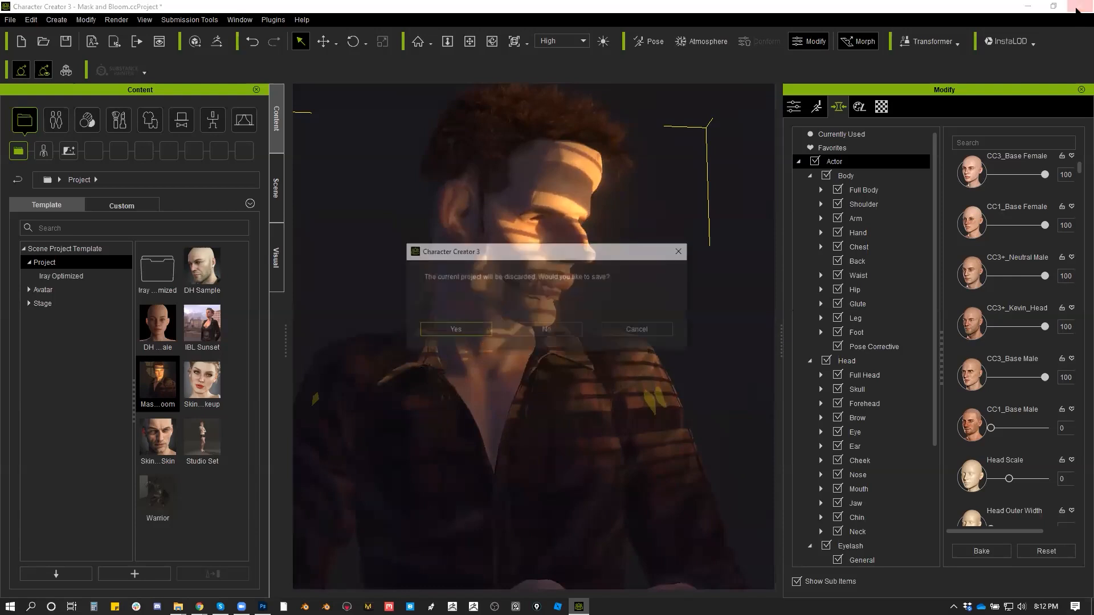
left_click(555, 335)
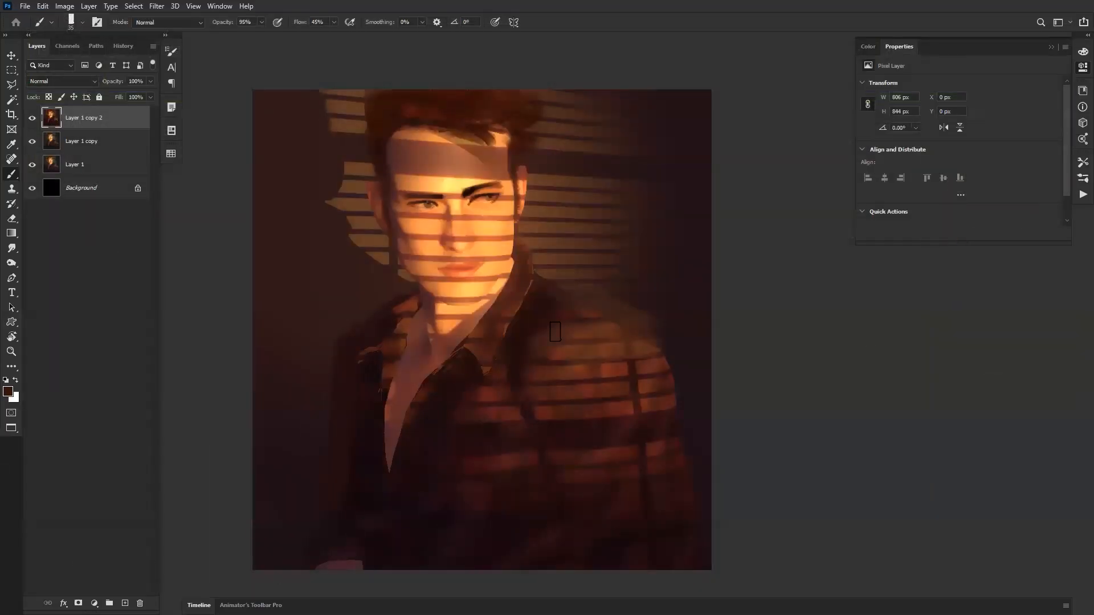
Restore the standard screen mode and close the Untitled-2 portrait document without saving it.
key("f")
key("f")
key("f")
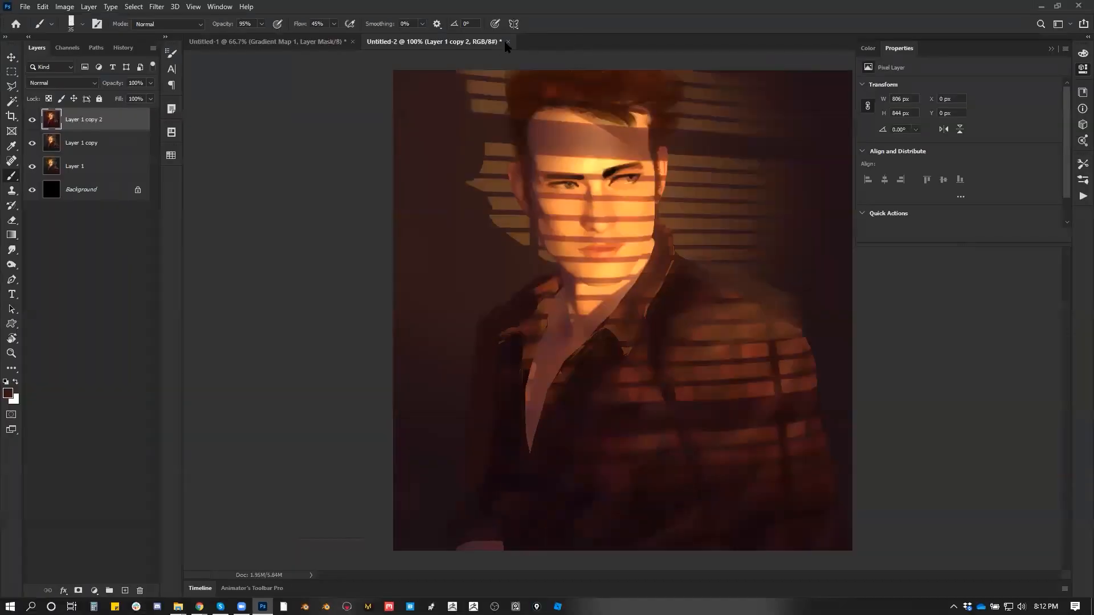
left_click(507, 42)
left_click(530, 227)
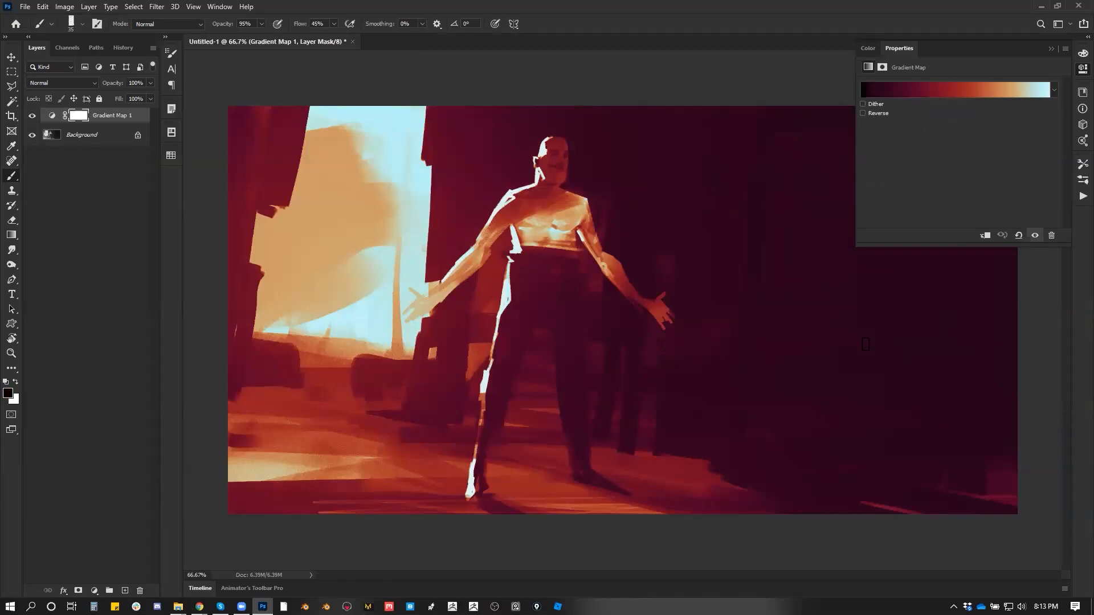
Recolour the figure thumbnail by giving its gradient map the preset running from navy through purple and orange to yellow.
left_click(973, 100)
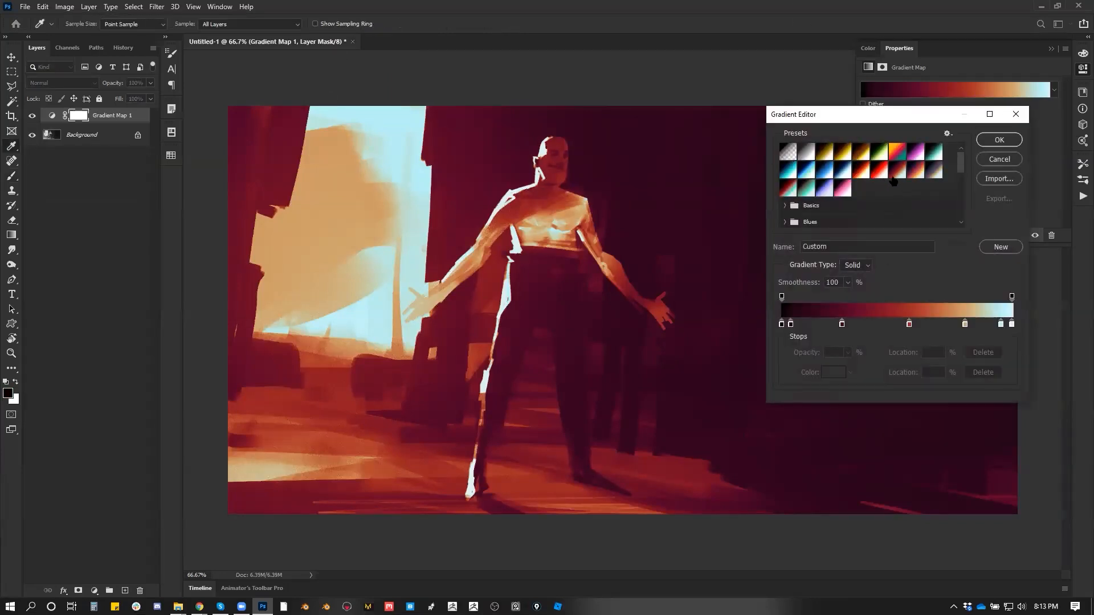
left_click(914, 172)
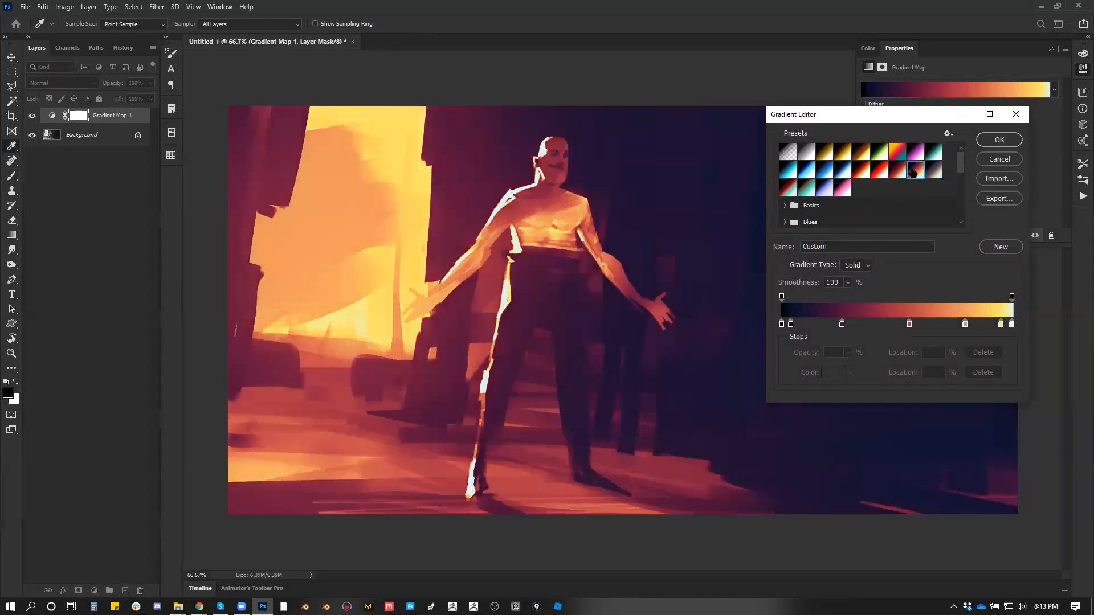
left_click(999, 139)
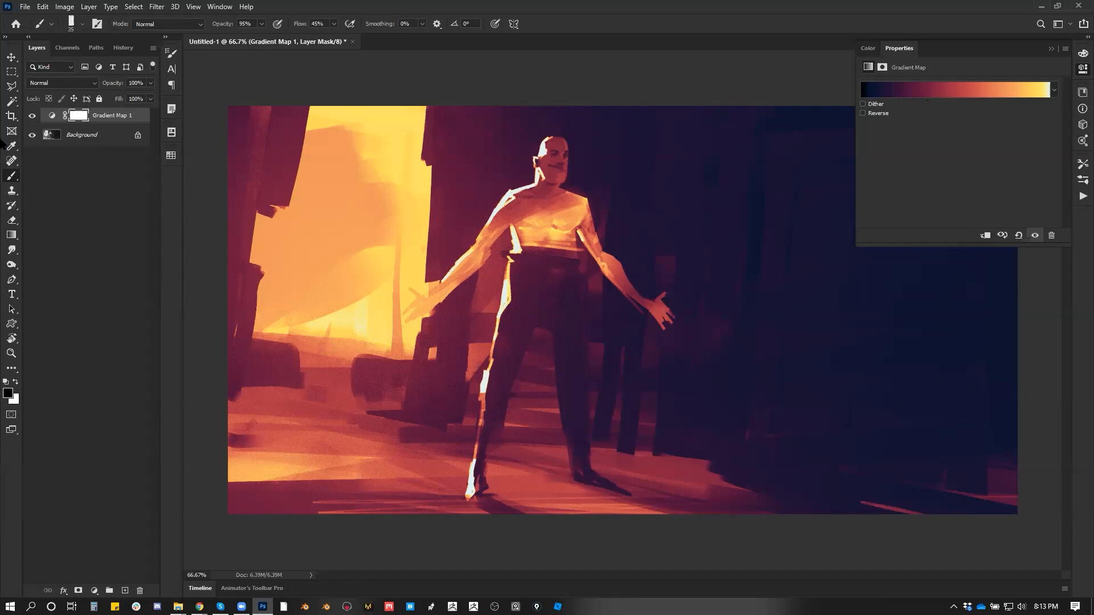
Hide the Gradient Map 1 adjustment and add a new empty layer directly above the Background.
left_click(32, 115)
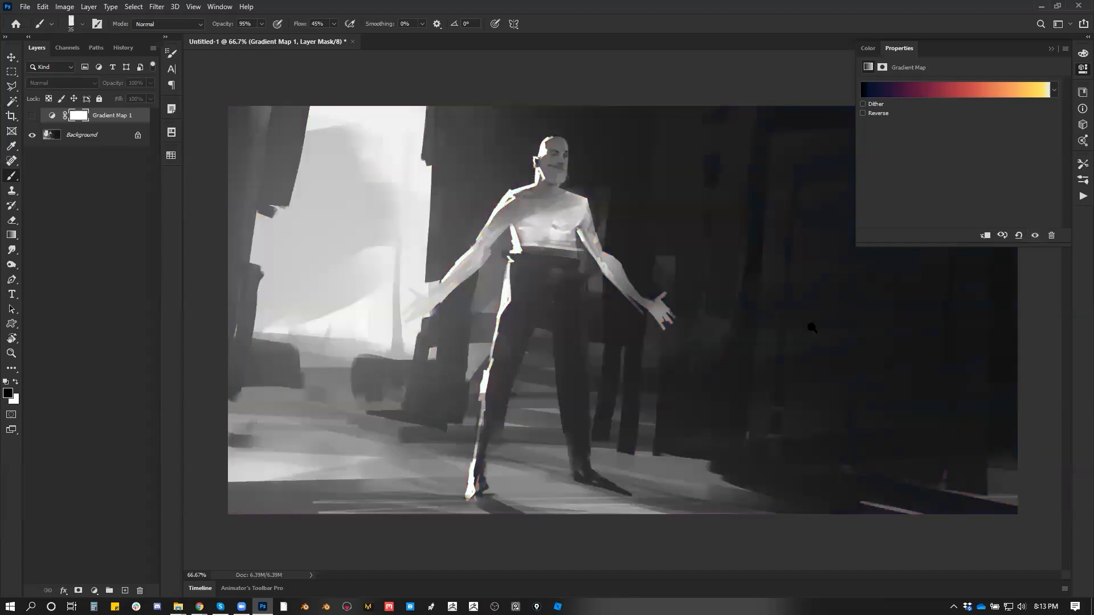
key("z")
left_click(805, 348, "alt")
left_click(804, 345, "alt")
left_click(804, 344)
left_click(804, 345)
left_click(806, 345)
left_click(682, 336, "alt")
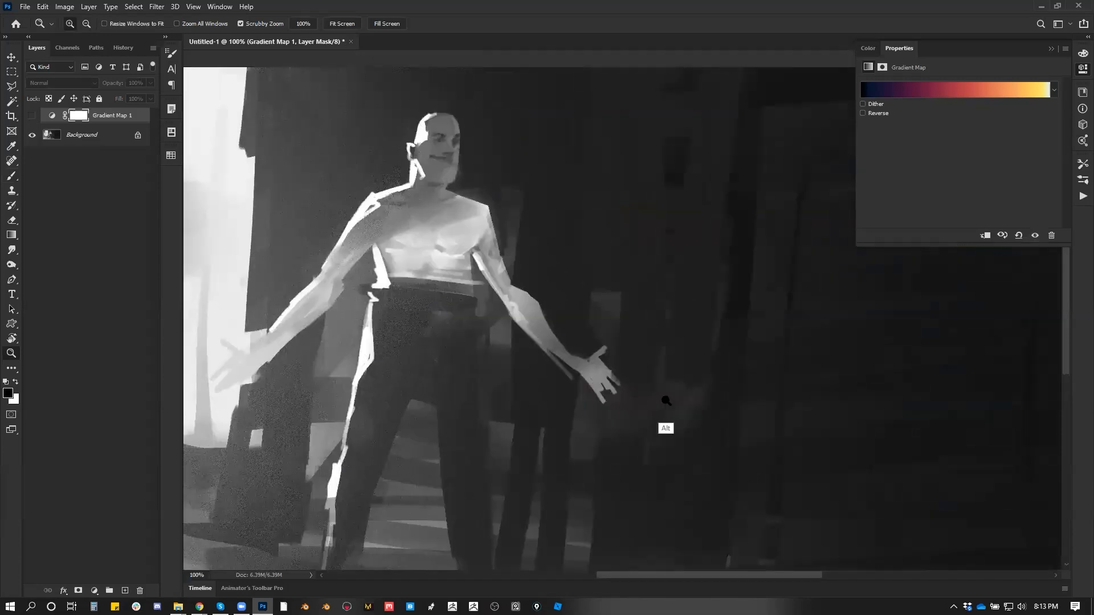
left_click(665, 397, "alt")
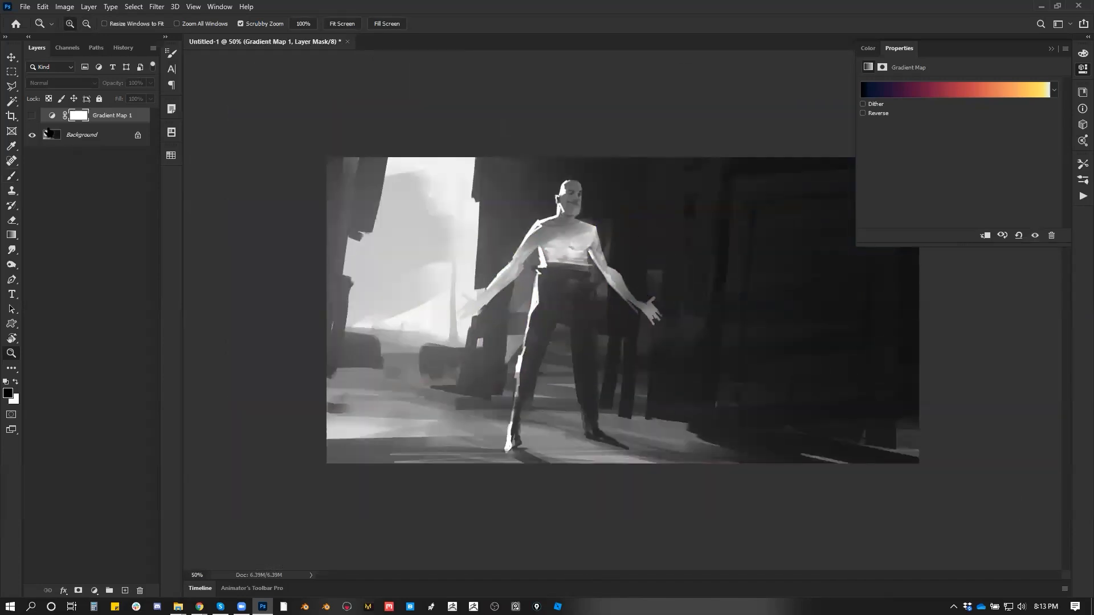
left_click(63, 137)
key("ctrl+shift+alt+n")
key("b")
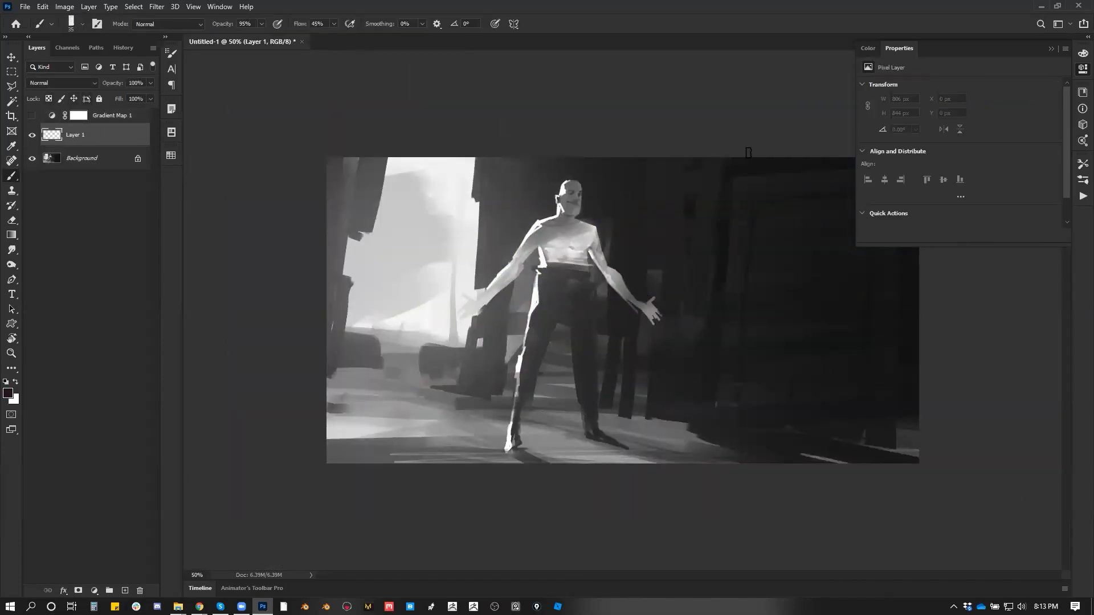
key("g")
left_click_drag(573, 203, 560, 209)
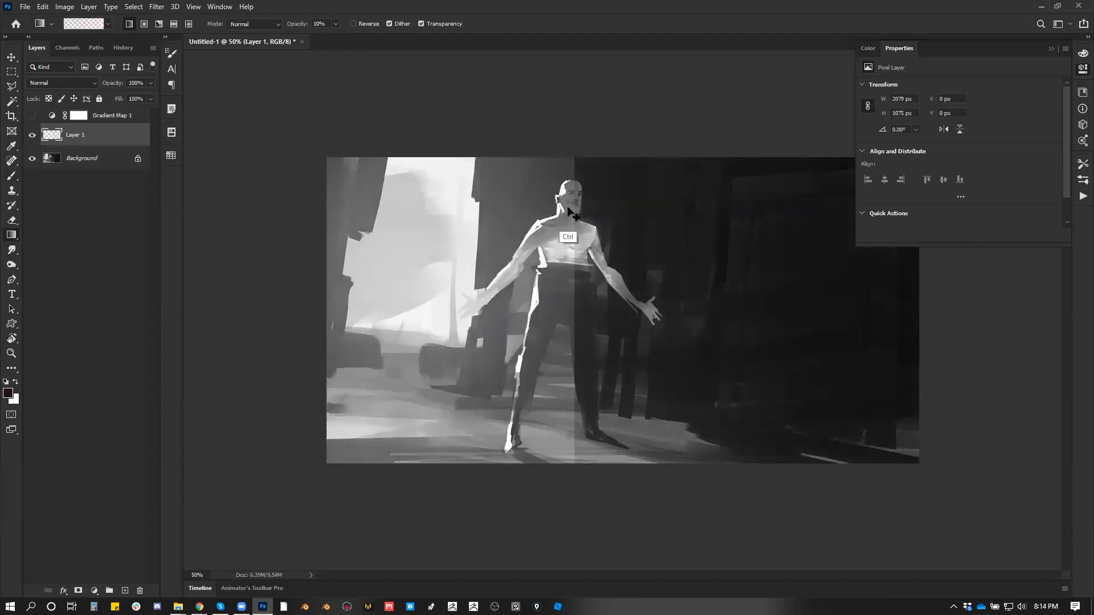
key("ctrl+z")
Fill the new layer with a near-black colour using the Paint Bucket and collapse the layer properties.
key("shift+g")
left_click(564, 227)
key("z")
left_click(550, 234)
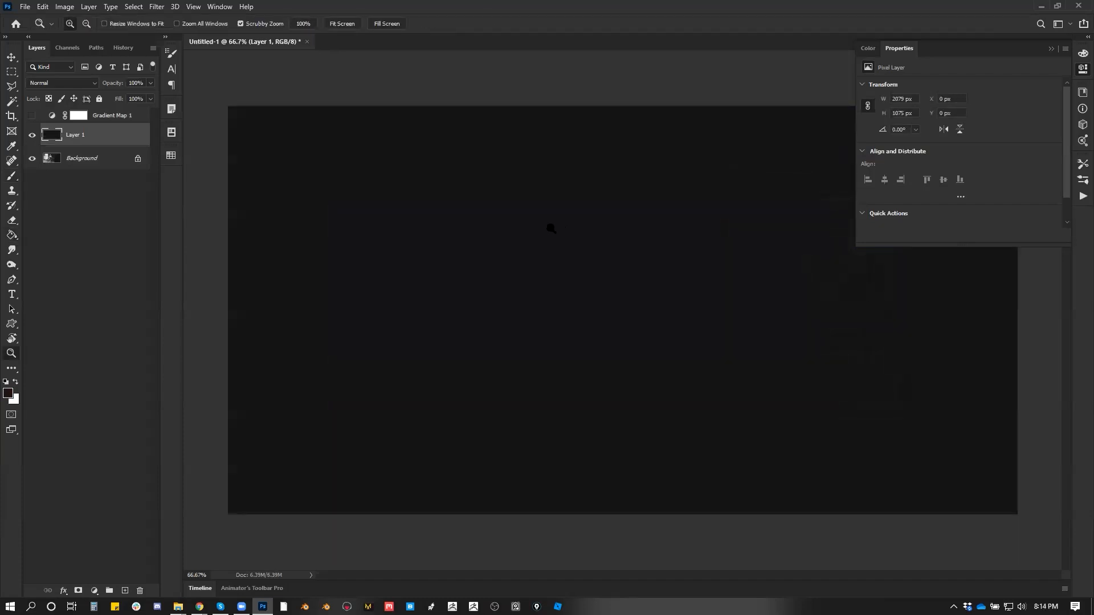
key("b")
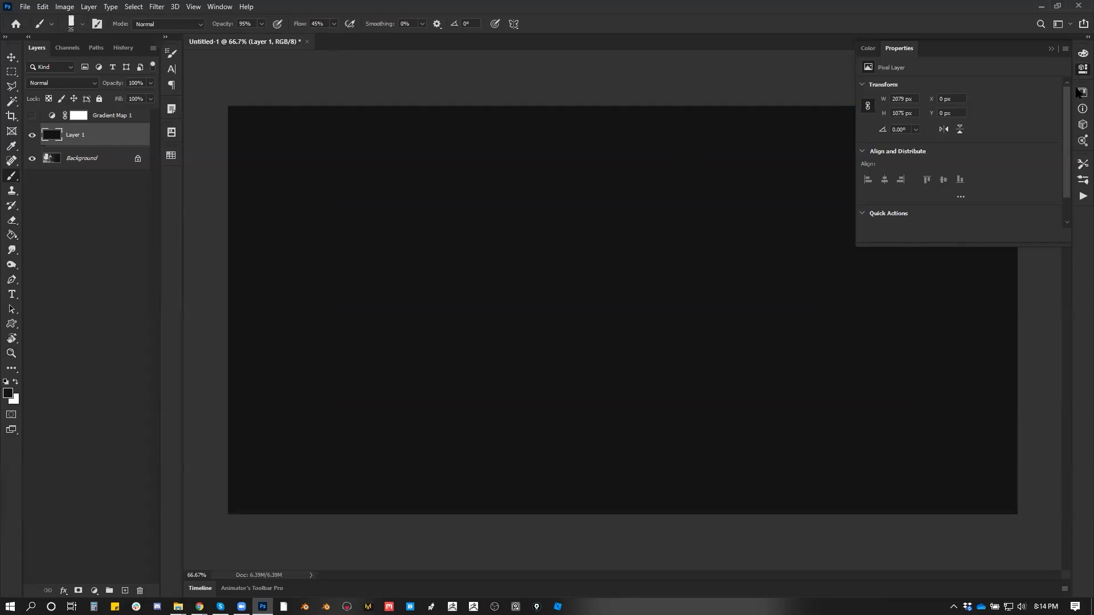
left_click(1082, 68)
key("bracketright")
key("bracketright")
key("bracketright")
key("bracketright")
key("bracketright")
key("bracketright")
key("bracketright")
key("bracketright")
key("bracketright")
key("bracketright")
key("g")
key("shift+g")
left_click_drag(566, 249, 547, 330)
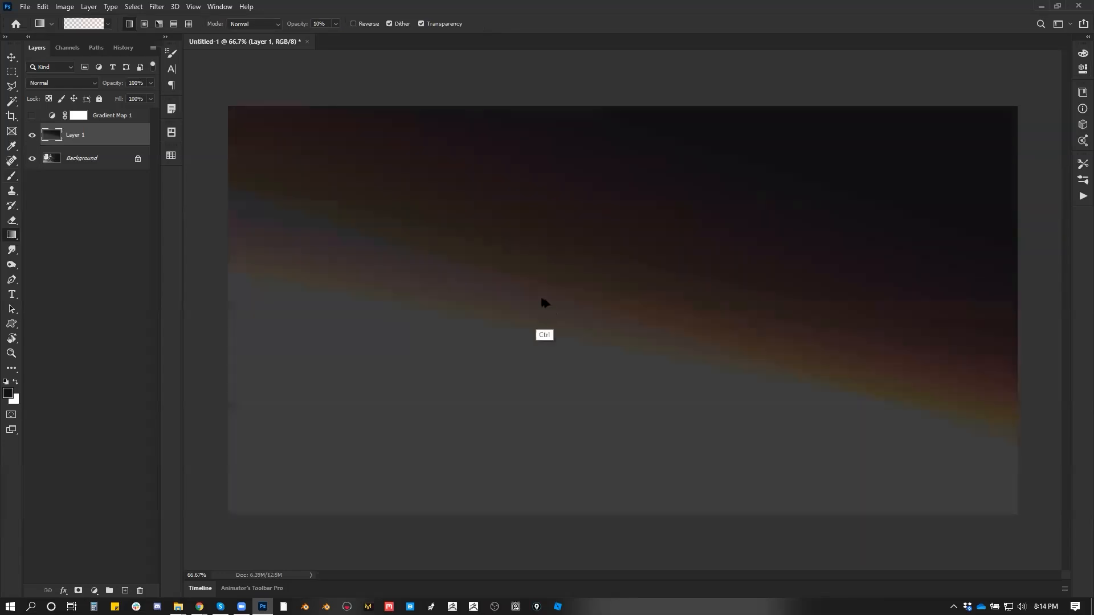
key("ctrl+z")
key("ctrl+z")
Set the Gradient tool to the first preset, which fades to transparency.
left_click(76, 24)
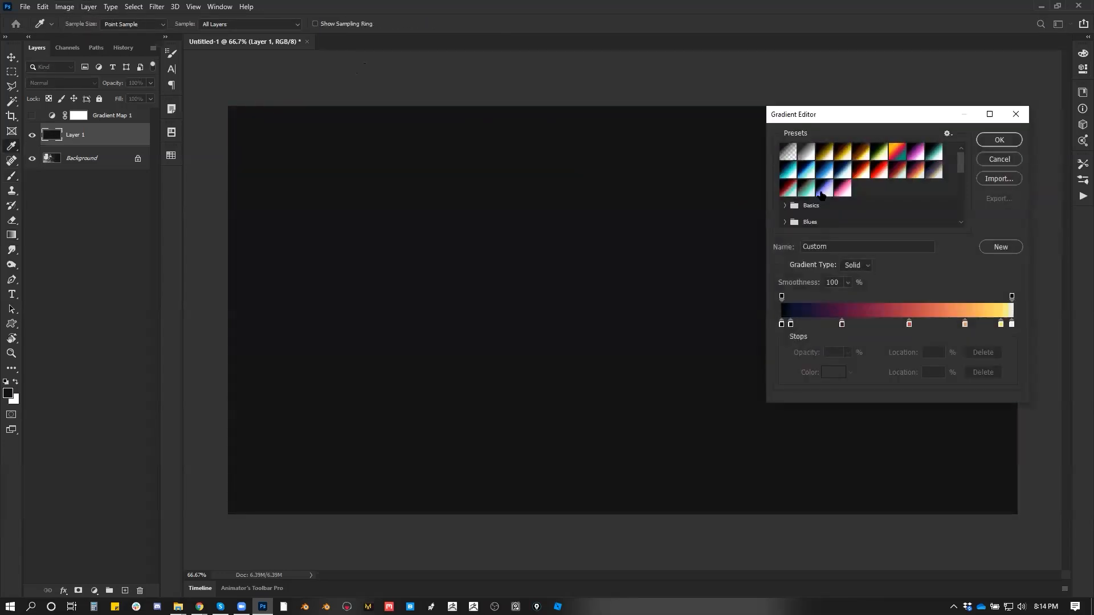
left_click(788, 152)
left_click(999, 139)
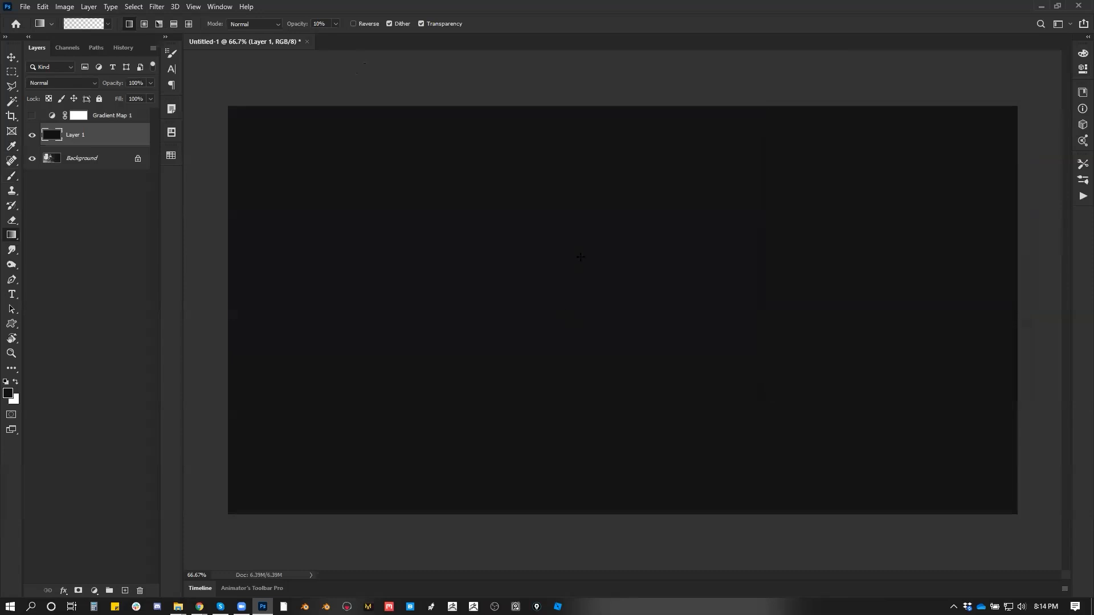
Build up soft diagonal grey gradients on the near-black layer, lighter toward the upper area and darker along the ground.
key("x")
left_click_drag(609, 161, 483, 423)
left_click_drag(481, 420, 457, 495)
key("ctrl+z")
key("ctrl+z")
left_click(456, 453, "alt")
left_click_drag(566, 307, 544, 395)
left_click(574, 340, "alt")
left_click_drag(574, 334, 530, 406)
left_click_drag(522, 416, 581, 299)
left_click_drag(547, 366, 585, 274)
left_click_drag(552, 331, 587, 207)
key("b")
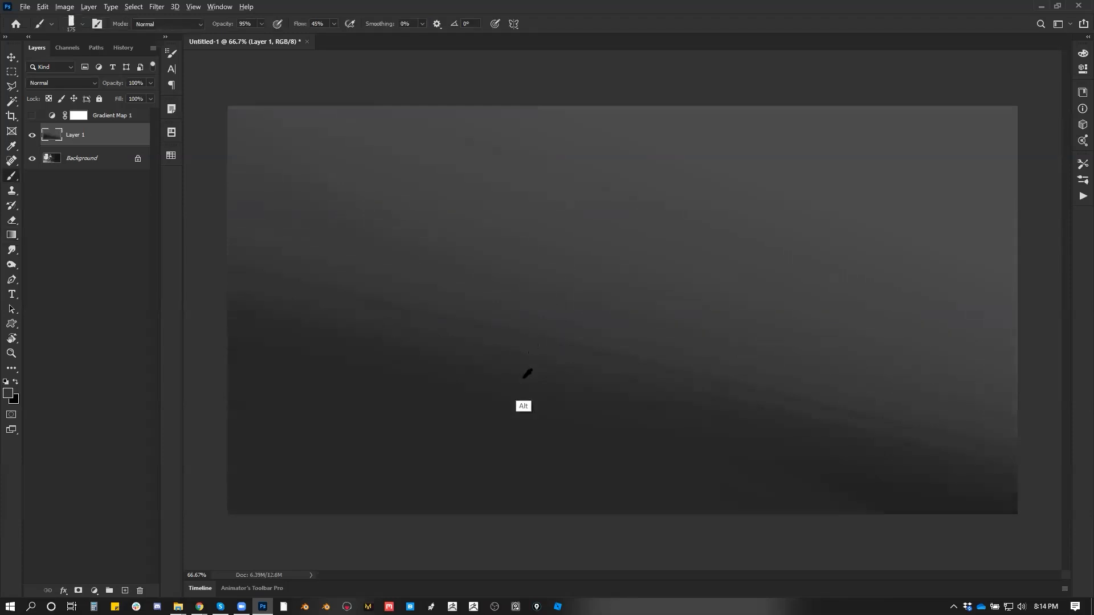
mouse_move(513, 464)
left_mouse_down()
mouse_move(599, 289)
mouse_move(664, 337)
left_mouse_up()
key("ctrl+z")
key("bracketleft")
key("bracketleft")
key("bracketleft")
key("bracketleft")
key("bracketleft")
key("bracketleft")
key("bracketleft")
key("bracketleft")
key("bracketleft")
key("bracketleft")
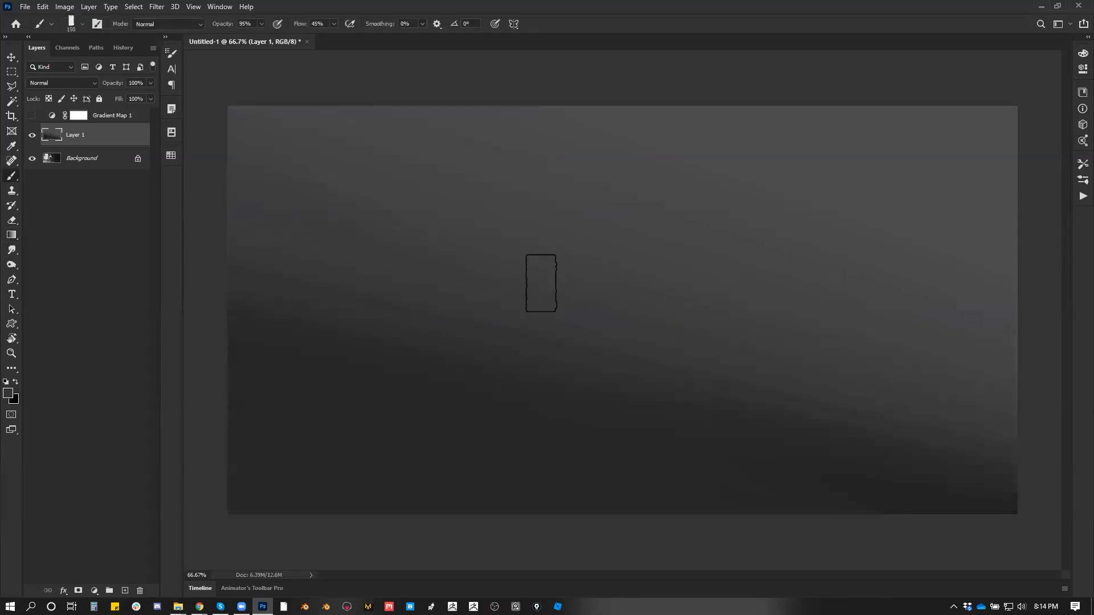
left_click_drag(560, 244, 557, 244)
key("ctrl+z")
key("super+Tab")
key("Escape")
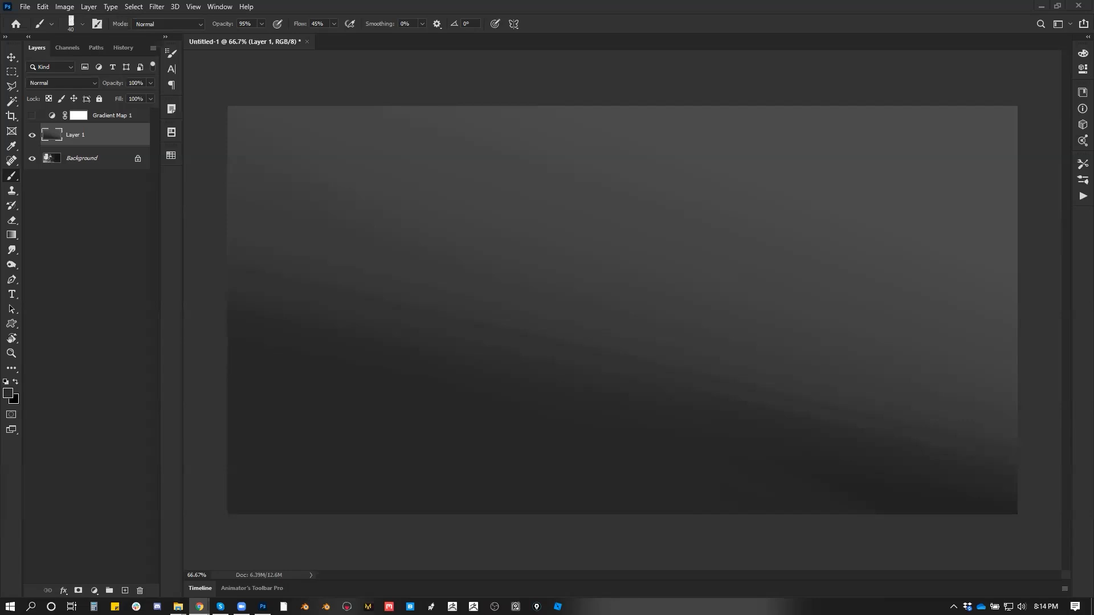
left_click(534, 322)
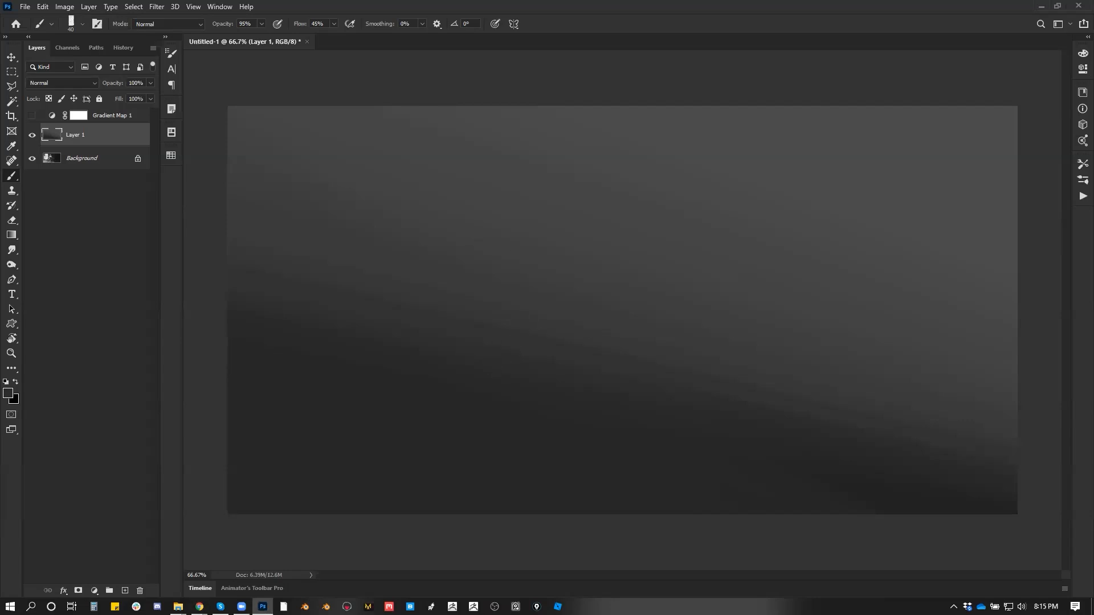
key("alt+Tab")
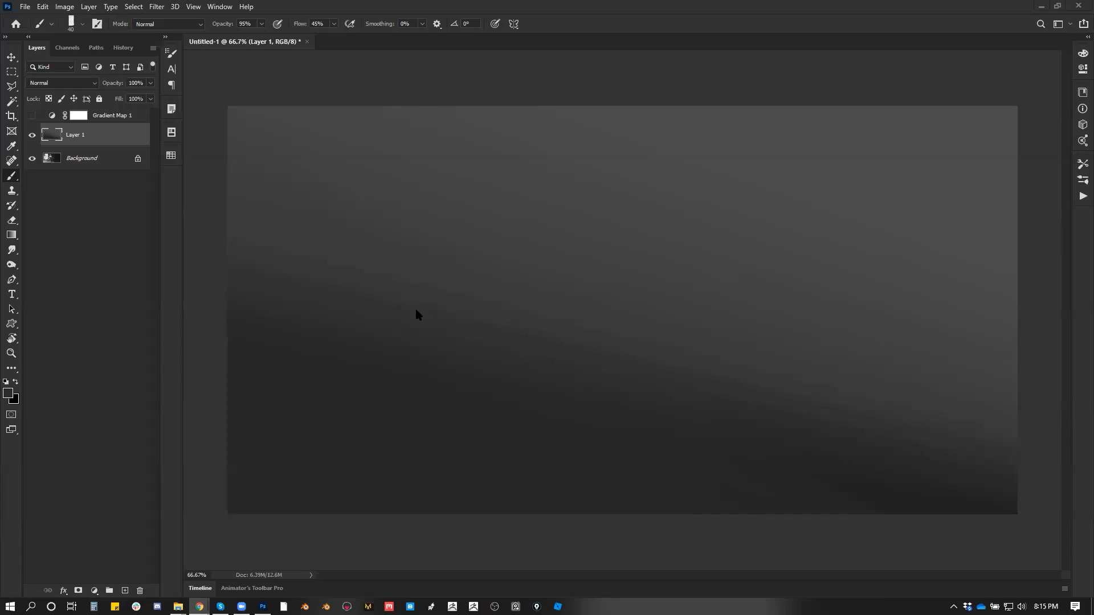
key("alt+Tab")
Paint a broad dark tree trunk in the canvas's left half, from the upper edge down into the dark ground.
mouse_move(399, 370)
left_mouse_down()
mouse_move(391, 117)
mouse_move(420, 319)
mouse_move(429, 108)
mouse_move(453, 217)
left_mouse_up()
key("ctrl+z")
mouse_move(434, 108)
left_mouse_down()
mouse_move(367, 79)
mouse_move(345, 317)
left_mouse_up()
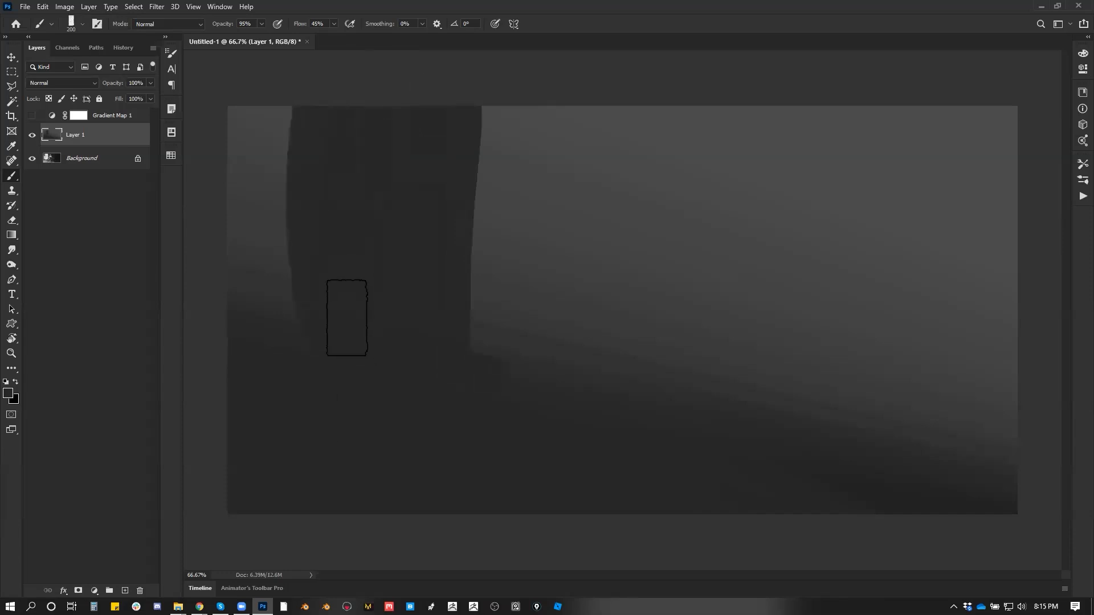
left_click_drag(333, 379, 362, 109)
key("bracketleft")
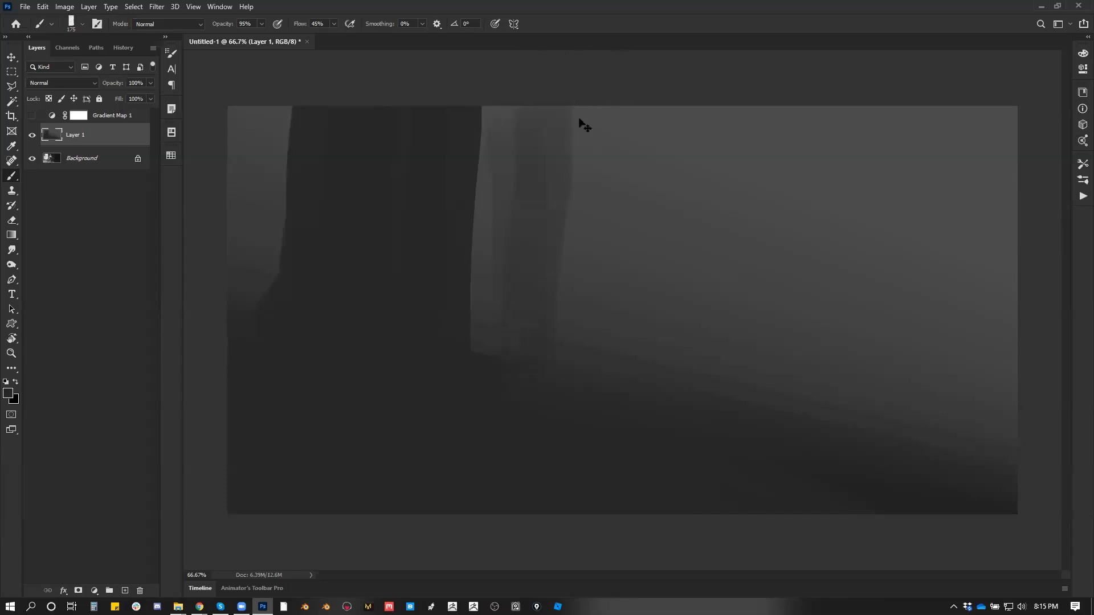
key("ctrl+z")
mouse_move(547, 91)
left_mouse_down()
mouse_move(534, 342)
mouse_move(581, 428)
left_mouse_up()
key("ctrl+z")
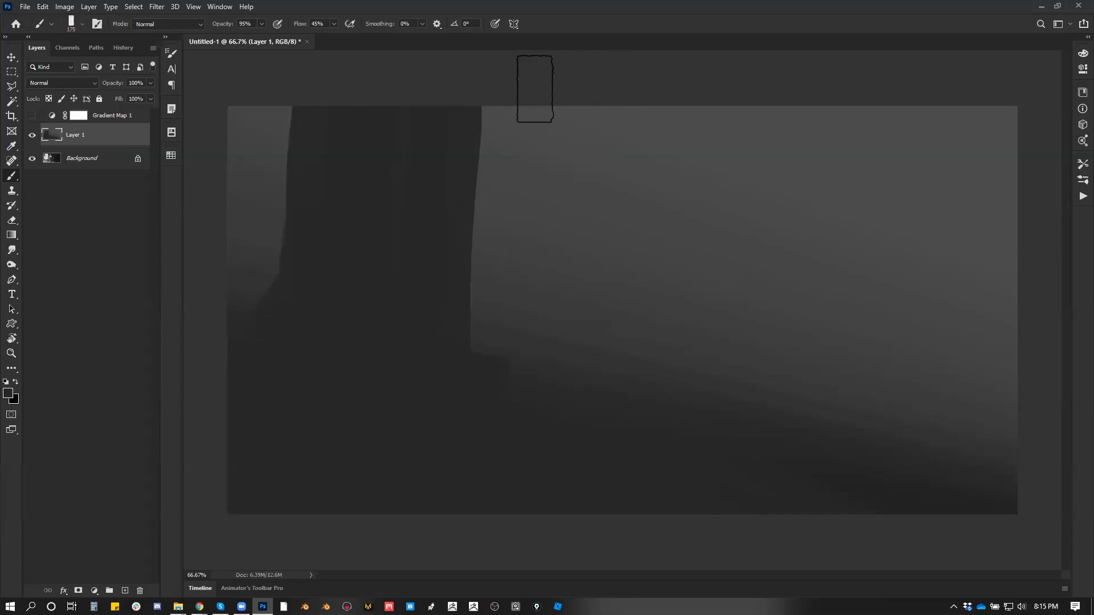
Paint faint background trunks just right of the large trunk with a smaller brush.
key("bracketleft")
key("bracketleft")
key("bracketleft")
key("bracketleft")
key("bracketleft")
key("bracketleft")
key("bracketleft")
key("bracketleft")
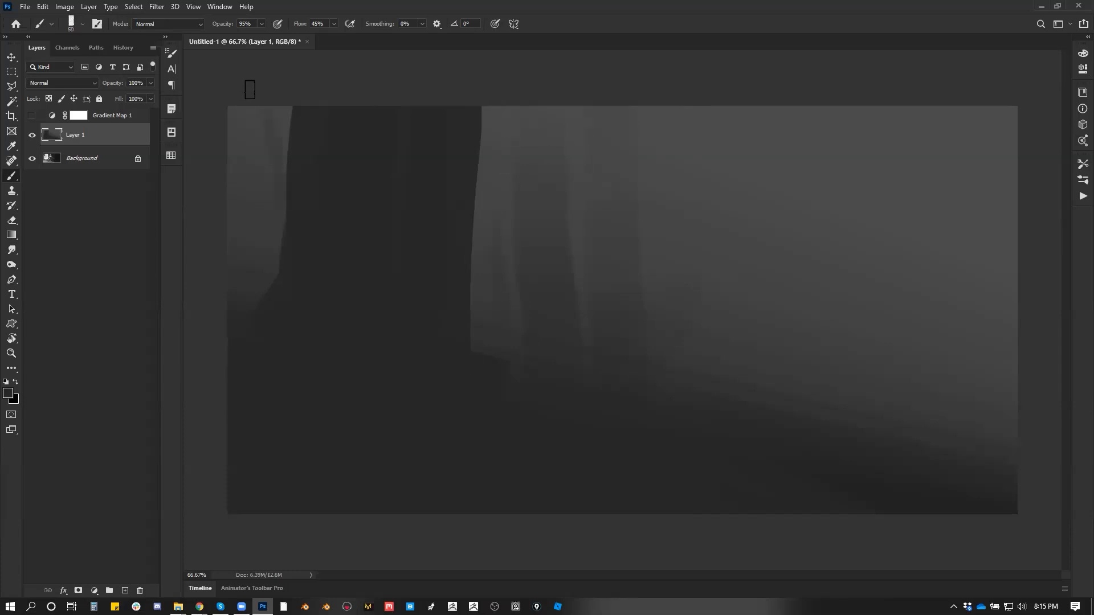
Paint faint thin trunks in the gap left of the large trunk and leaning trunks across the right side of the scene.
key("bracketright")
key("bracketright")
key("bracketright")
key("bracketright")
key("ctrl+shift+z")
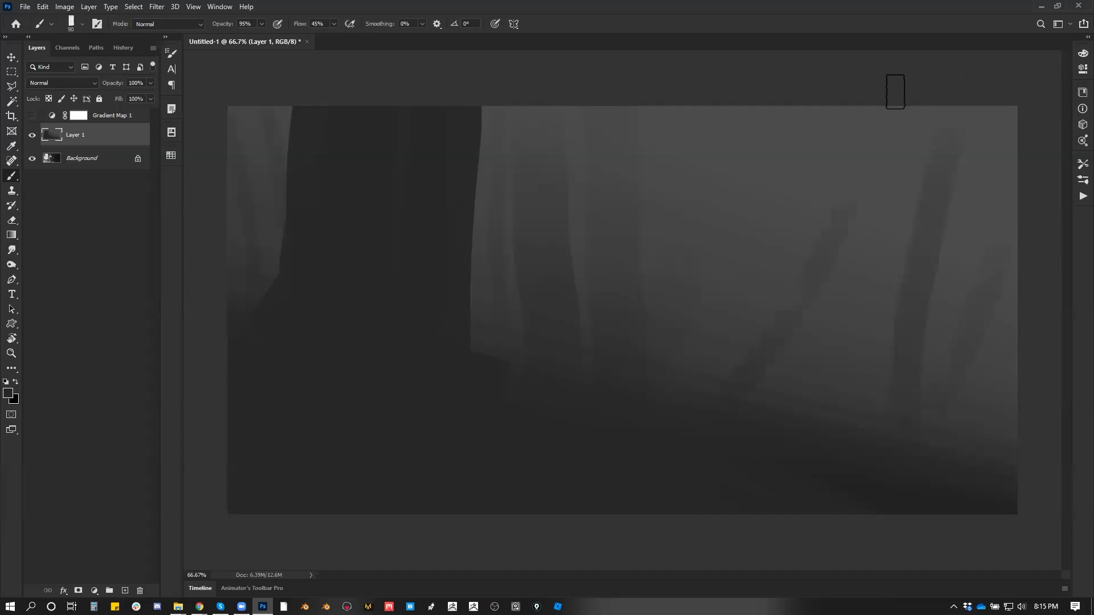
key("ctrl+shift+z")
Paint a small pale robed body standing between the trunks, using white with a small brush and sampled light grey.
key("bracketleft")
key("bracketleft")
key("bracketleft")
key("bracketleft")
key("bracketleft")
key("bracketleft")
key("bracketleft")
key("d")
key("x")
key("bracketleft")
key("bracketleft")
mouse_move(708, 377)
left_mouse_down()
mouse_move(714, 334)
mouse_move(710, 379)
left_mouse_up()
key("ctrl+z")
key("bracketright")
key("bracketright")
key("bracketright")
key("bracketright")
left_click_drag(713, 320, 720, 369)
key("ctrl+z")
left_click_drag(713, 321, 708, 379)
left_click(712, 326, "alt")
left_click_drag(711, 328, 710, 370)
mouse_move(718, 319)
left_mouse_down()
mouse_move(719, 370)
mouse_move(725, 325)
left_mouse_up()
Paint the figure's small pointed head above the robe with a finer brush.
key("bracketleft")
key("bracketleft")
key("bracketleft")
key("bracketleft")
key("bracketleft")
key("bracketleft")
key("bracketleft")
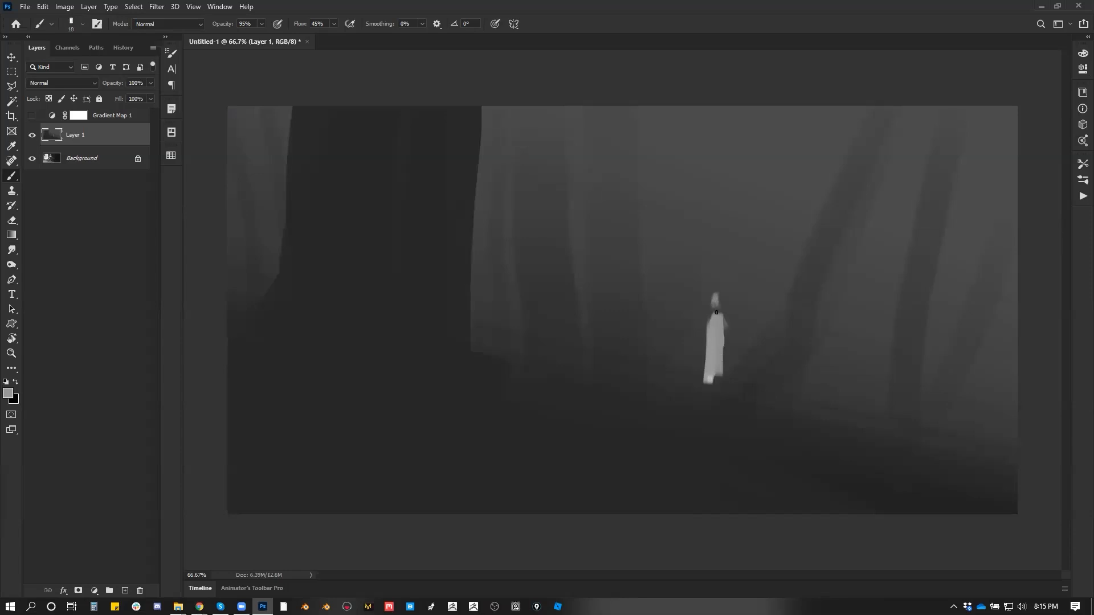
Paint the robed figure's outstretched arms and refine its hooded head with a very fine brush.
key("bracketright")
key("bracketright")
key("bracketleft")
key("bracketleft")
key("bracketleft")
key("bracketleft")
key("bracketleft")
key("z")
left_click(728, 351)
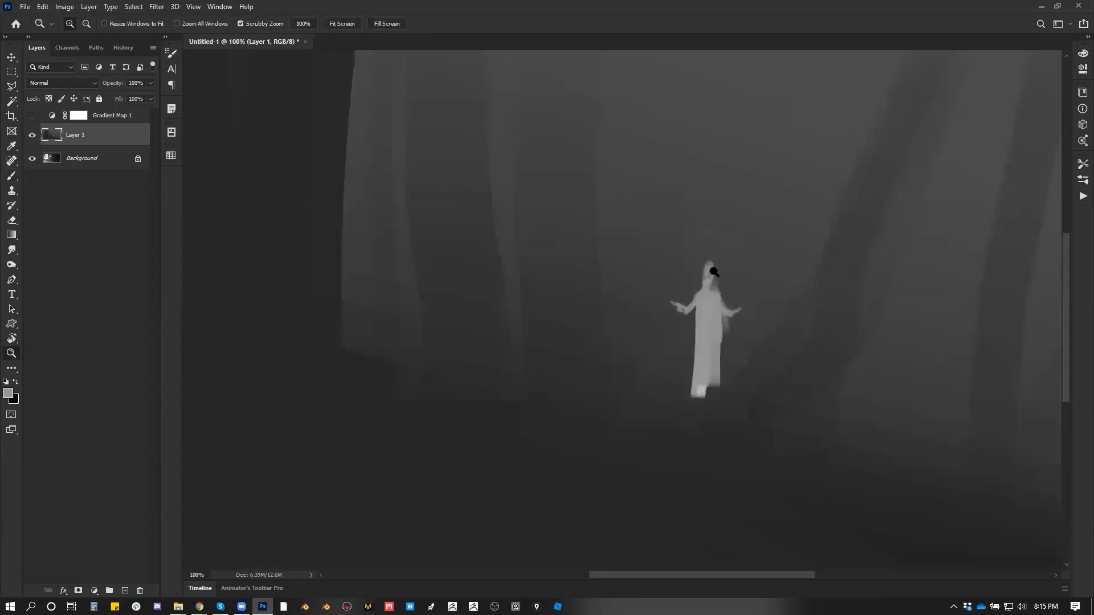
Add a second Gradient Map adjustment above the forest painting, keeping the first one hidden.
left_click(33, 115)
left_click(33, 115)
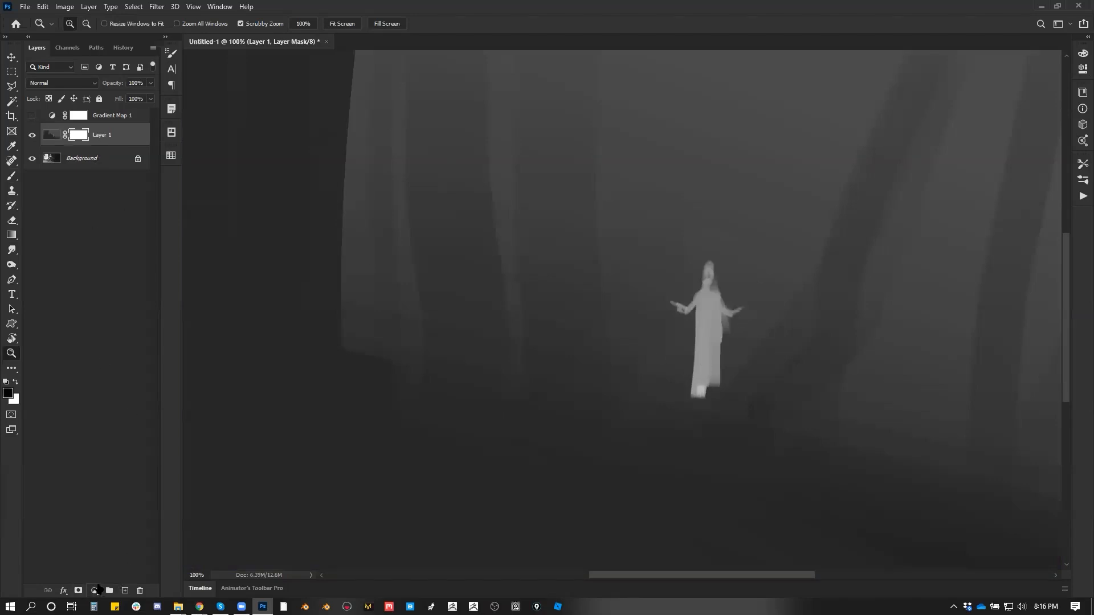
left_click(95, 591)
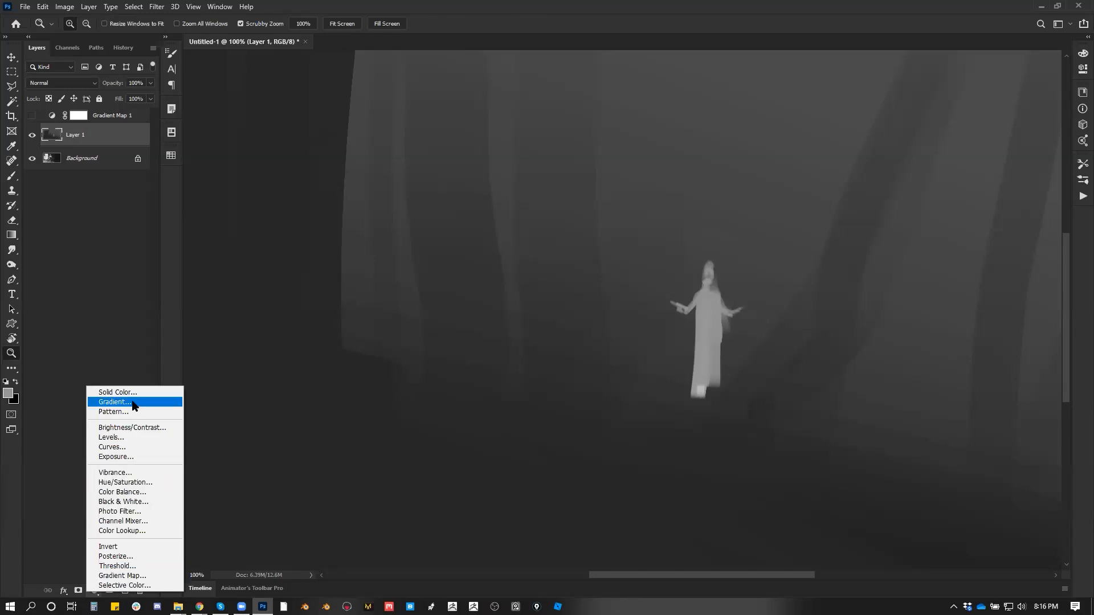
left_click(137, 576)
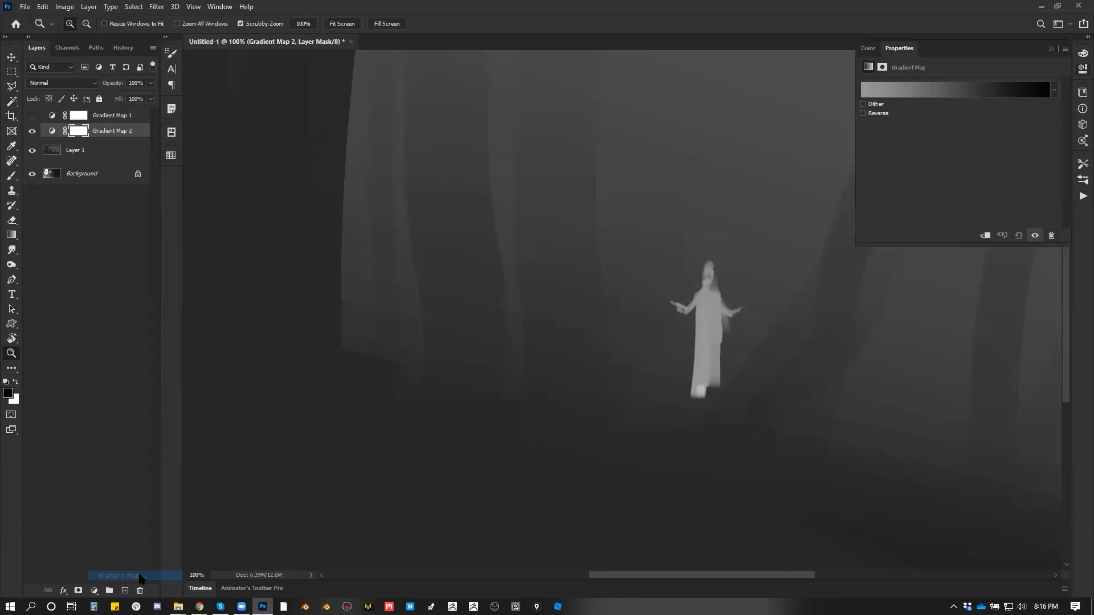
Load the black-gold-white preset into the new gradient map and remove its middle stop, keeping the black and white ends.
left_click(943, 90)
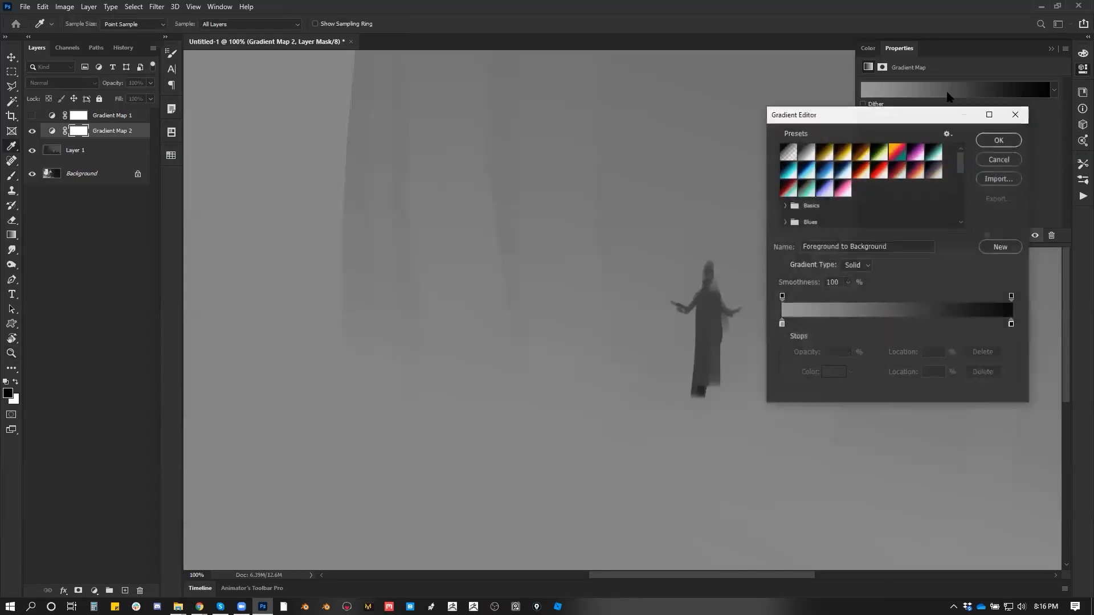
left_click(786, 207)
left_click(785, 206)
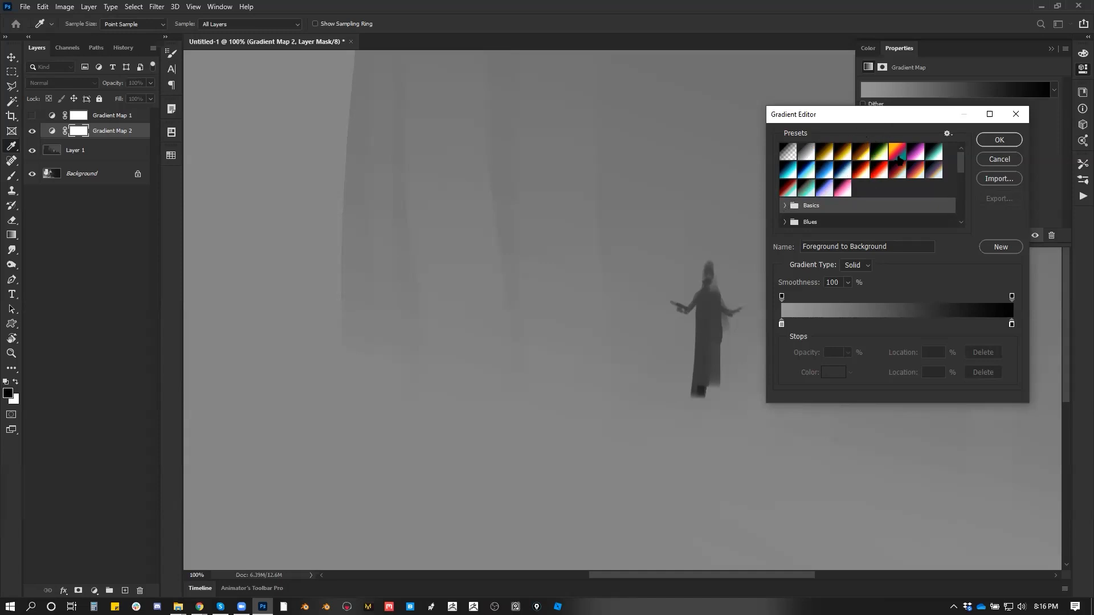
left_click(808, 154)
left_click(826, 159)
left_click_drag(845, 325, 888, 329)
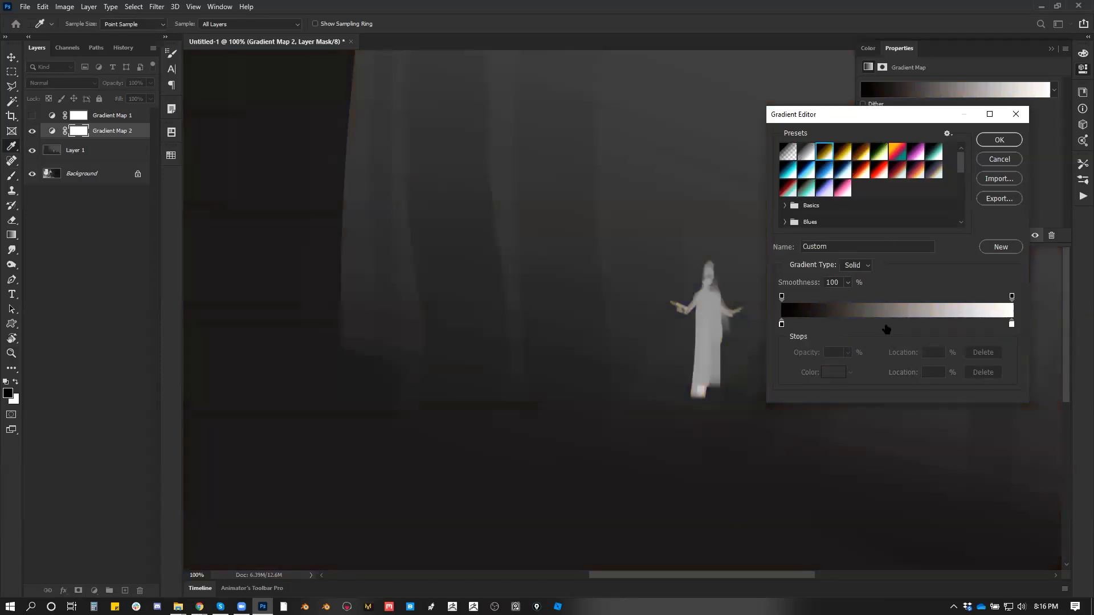
Add a gradient stop at 53% and colour it blue, 1b13b1.
left_click(905, 324)
left_click(834, 373)
left_click_drag(857, 150, 876, 169)
left_click_drag(902, 251, 905, 167)
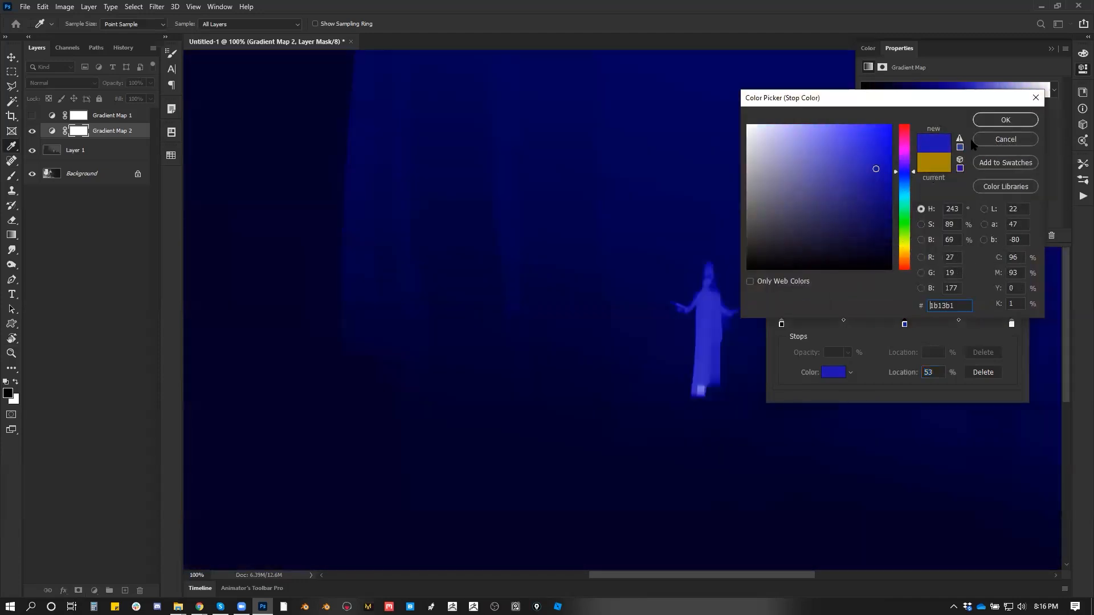
left_click(1006, 120)
Add another gradient stop at 84% and colour it light green.
left_click(975, 326)
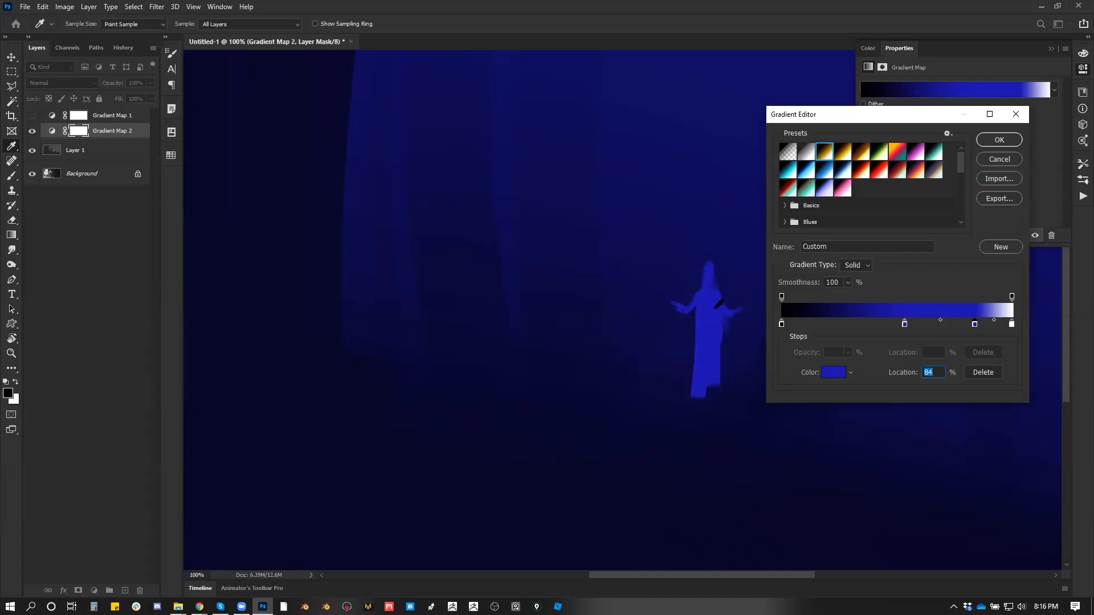
left_click(837, 375)
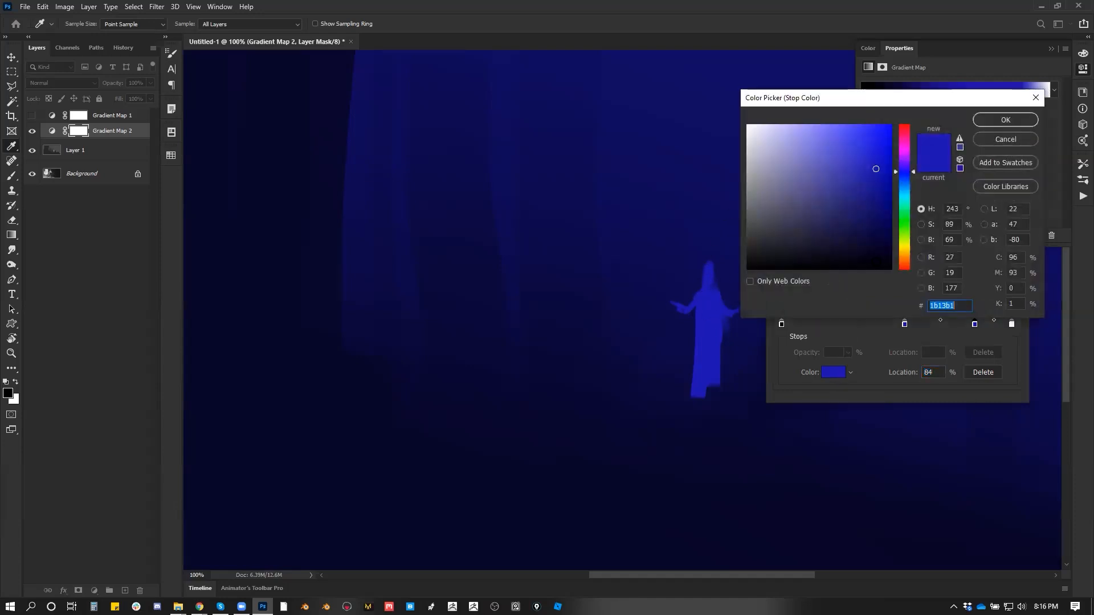
left_click_drag(907, 218, 899, 230)
left_click(848, 156)
left_click(845, 141)
left_click(1006, 119)
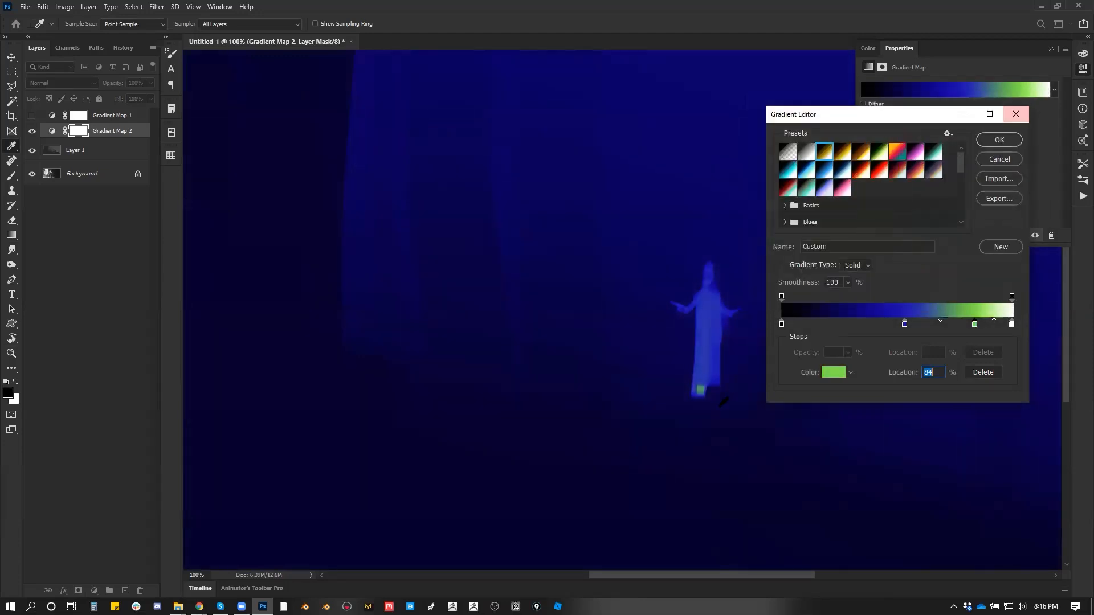
Move the green gradient stop to 49%, right beside the blue stop, and discard the gradient edits.
left_click_drag(975, 324, 949, 324)
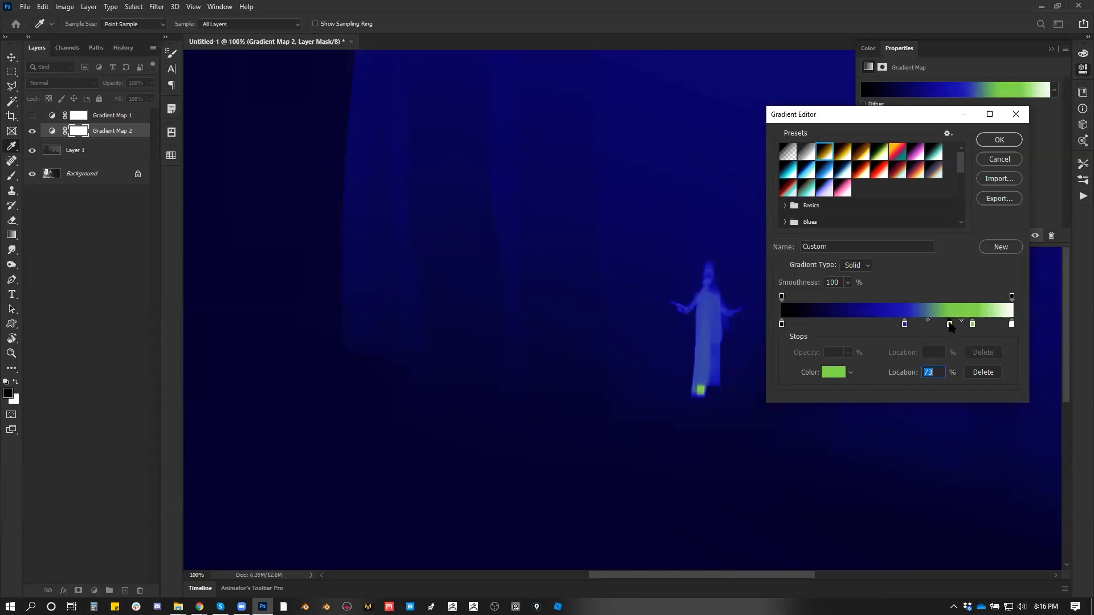
double_click(949, 324)
key("Return")
left_click_drag(950, 325, 895, 326)
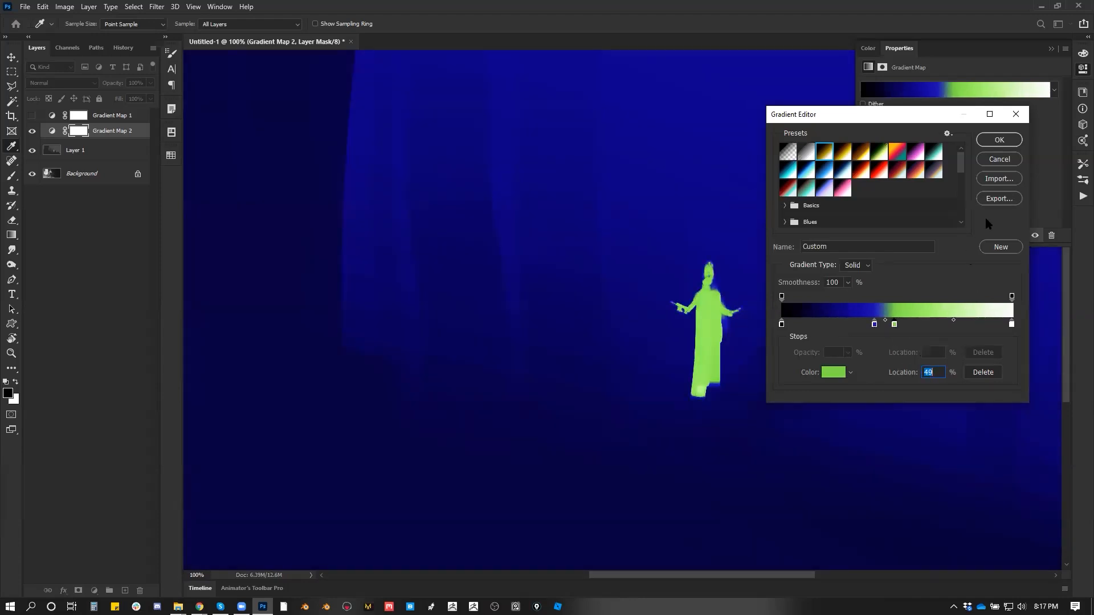
left_click(999, 160)
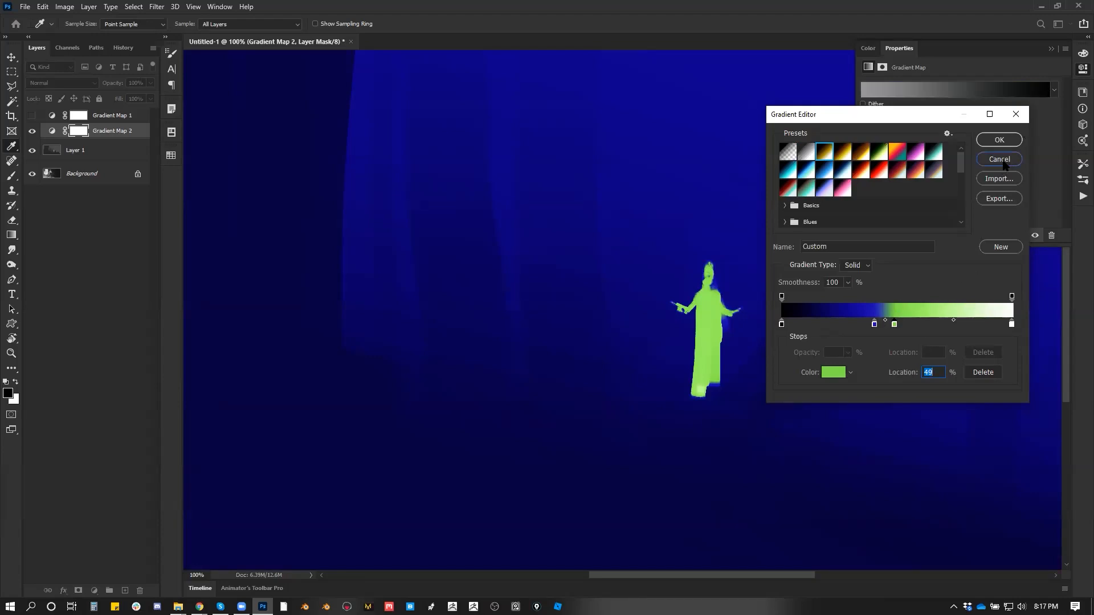
Try the navy-magenta-orange-yellow preset on the second gradient map and discard it.
left_click(976, 87)
left_click(914, 171)
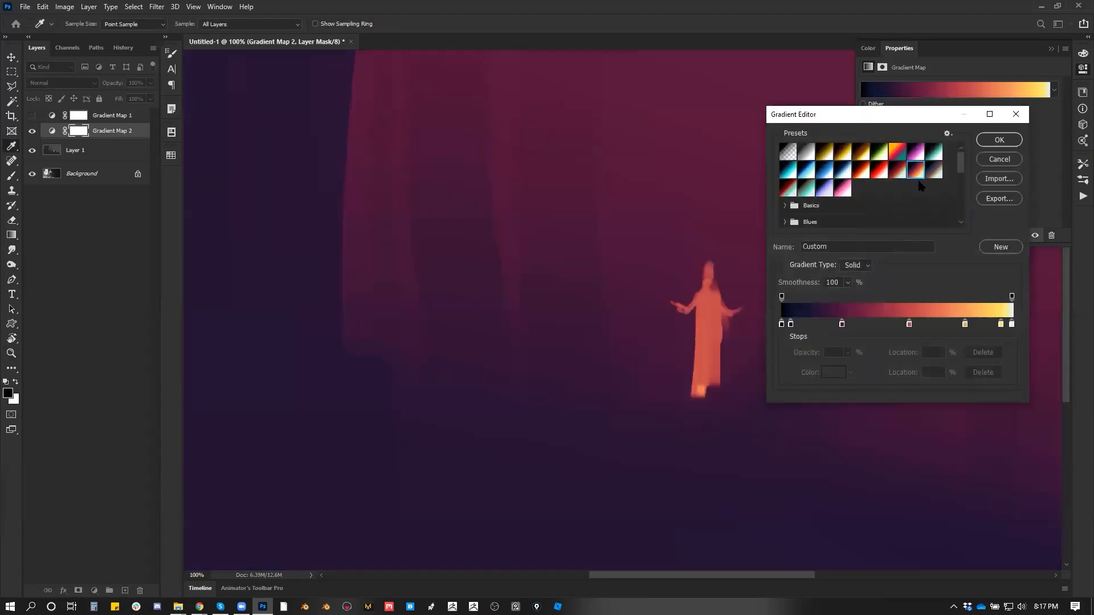
left_click(1012, 115)
Apply the navy-purple-gold-pale blue preset to the second gradient map and view the whole painting.
left_click(998, 91)
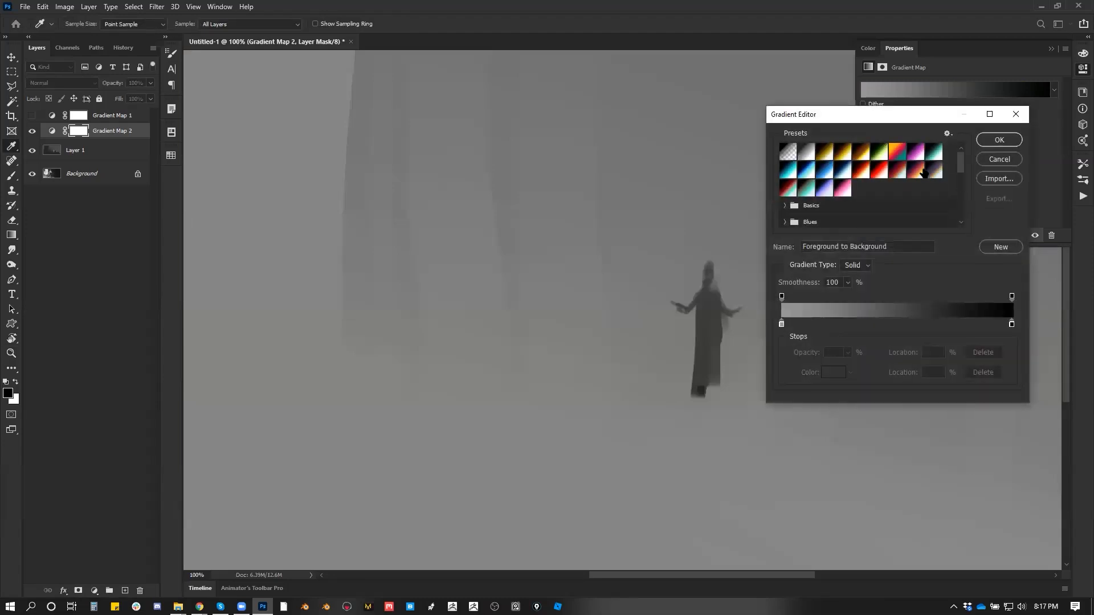
left_click(938, 170)
left_click(934, 170)
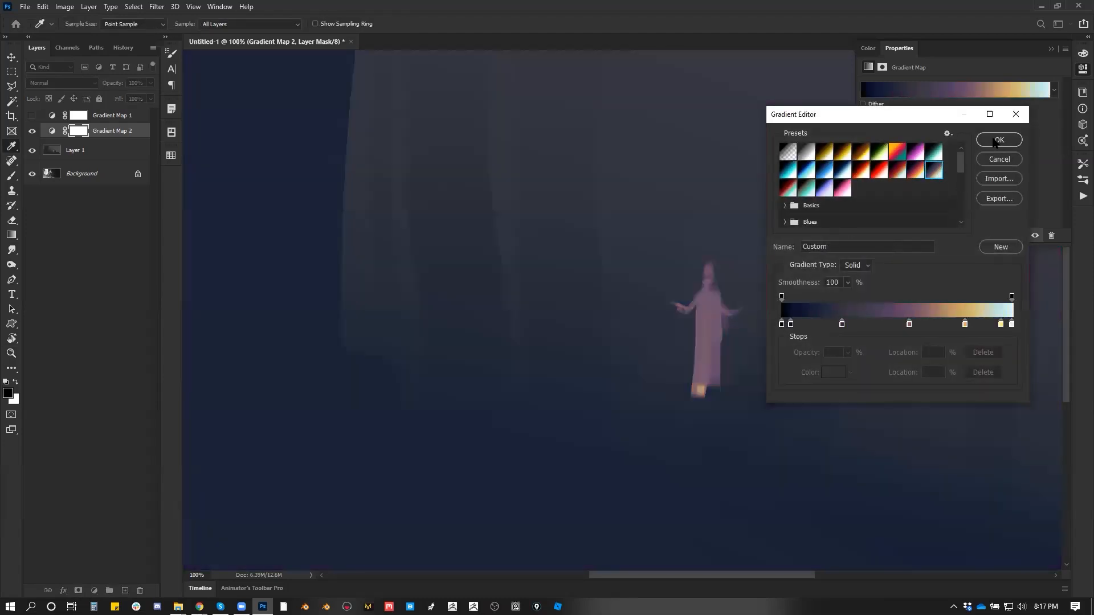
left_click(999, 139)
left_click(752, 285, "alt")
left_click(752, 285, "alt")
left_click(631, 269)
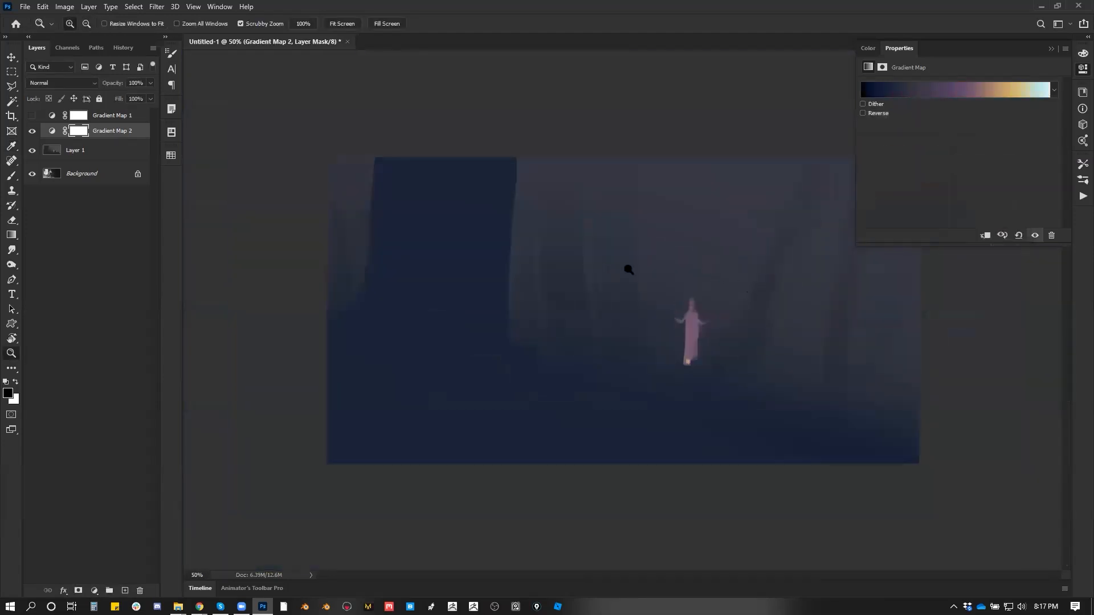
Hide the second gradient map and toggle the first one on and off, leaving both hidden.
left_click(32, 131)
left_click(32, 115)
left_click(33, 115)
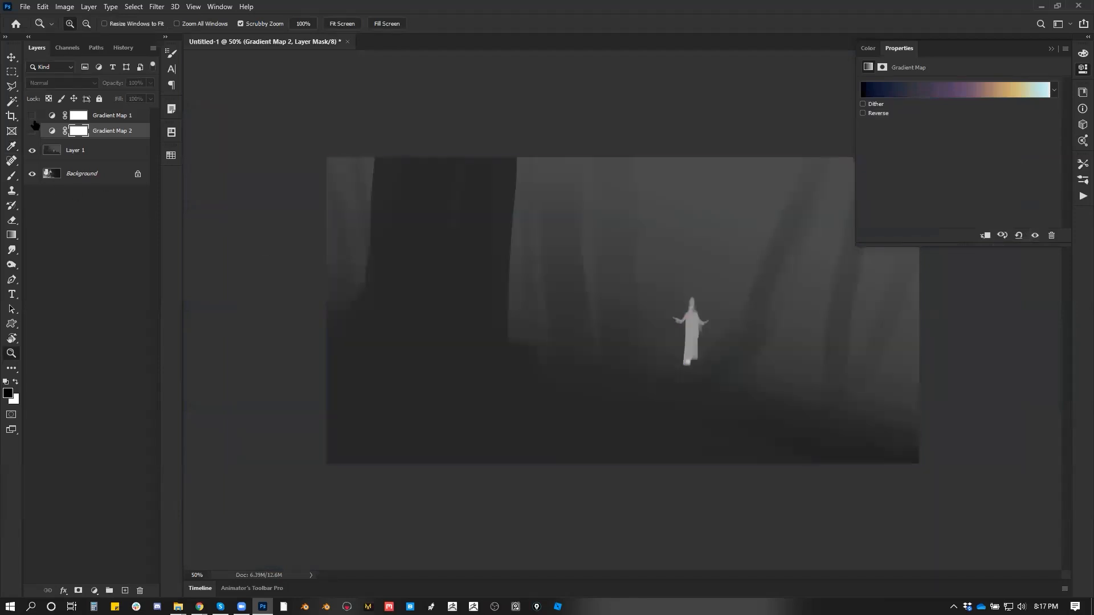
On Layer 1, brush over the base of the glowing figure's robe with a larger brush, undoing unwanted strokes.
left_click(79, 153)
left_click(690, 319)
key("b")
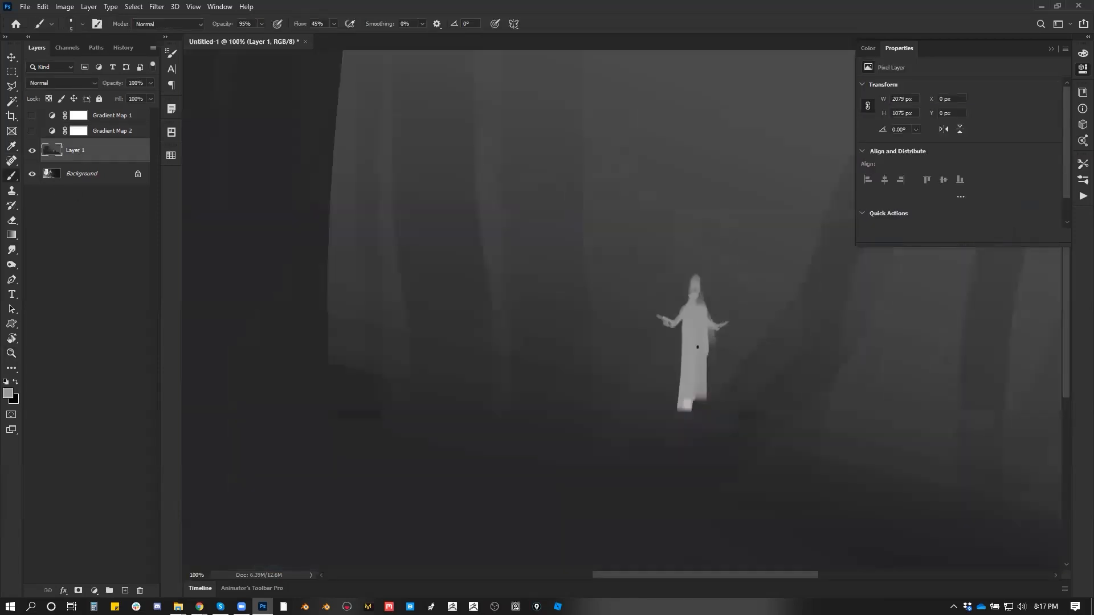
key("bracketright")
key("bracketright")
key("bracketright")
key("bracketright")
key("bracketright")
key("bracketright")
key("bracketright")
mouse_move(699, 403)
left_mouse_down()
mouse_move(700, 363)
mouse_move(689, 440)
left_mouse_up()
key("bracketright")
key("bracketright")
key("bracketright")
key("bracketright")
key("bracketright")
key("bracketright")
key("bracketright")
left_click_drag(698, 380, 690, 457)
key("ctrl+z")
key("ctrl+z")
Paint a near-black foreground silhouette with tied-up hair, upper body and an outstretched hand in front of the large tree trunk.
key("ctrl+minus")
key("ctrl+minus")
key("ctrl+minus")
key("d")
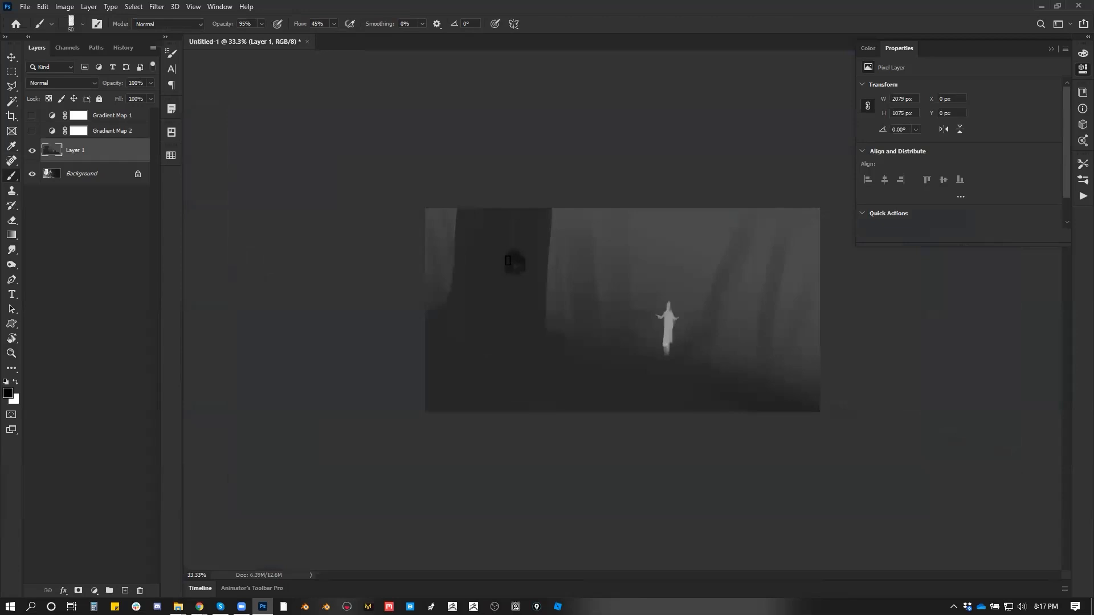
key("z")
left_click(520, 279)
key("b")
left_click(460, 246, "alt")
mouse_move(458, 233)
left_mouse_down()
mouse_move(441, 274)
mouse_move(452, 278)
mouse_move(420, 277)
mouse_move(454, 294)
mouse_move(409, 338)
mouse_move(459, 302)
mouse_move(489, 335)
mouse_move(465, 319)
left_mouse_up()
key("bracketleft")
key("bracketleft")
key("bracketleft")
key("bracketleft")
key("bracketleft")
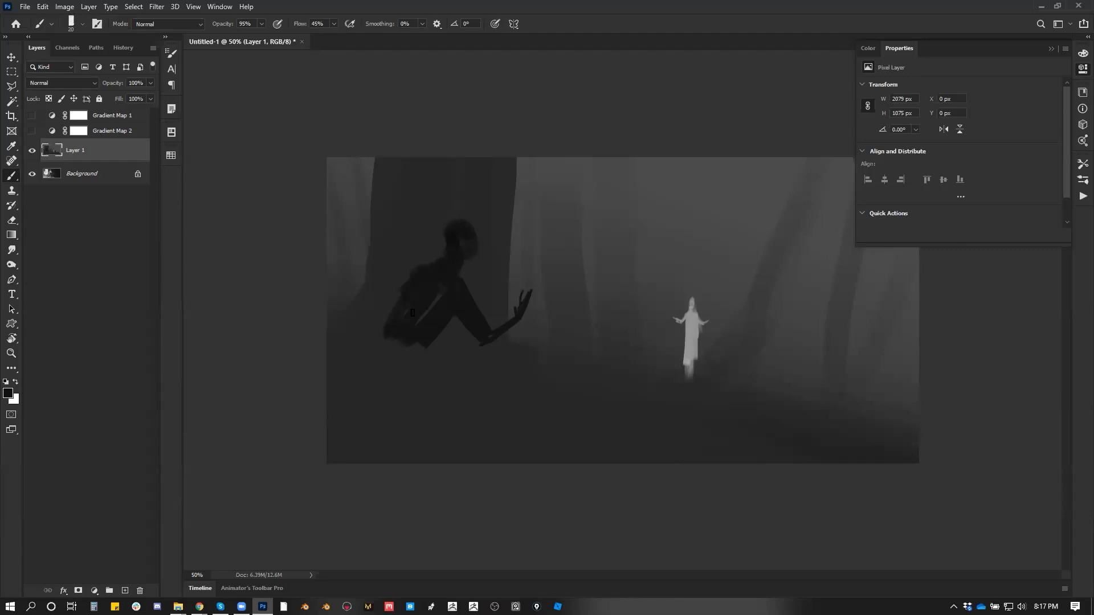
mouse_move(457, 220)
left_mouse_down()
mouse_move(421, 263)
mouse_move(438, 246)
mouse_move(472, 246)
left_mouse_up()
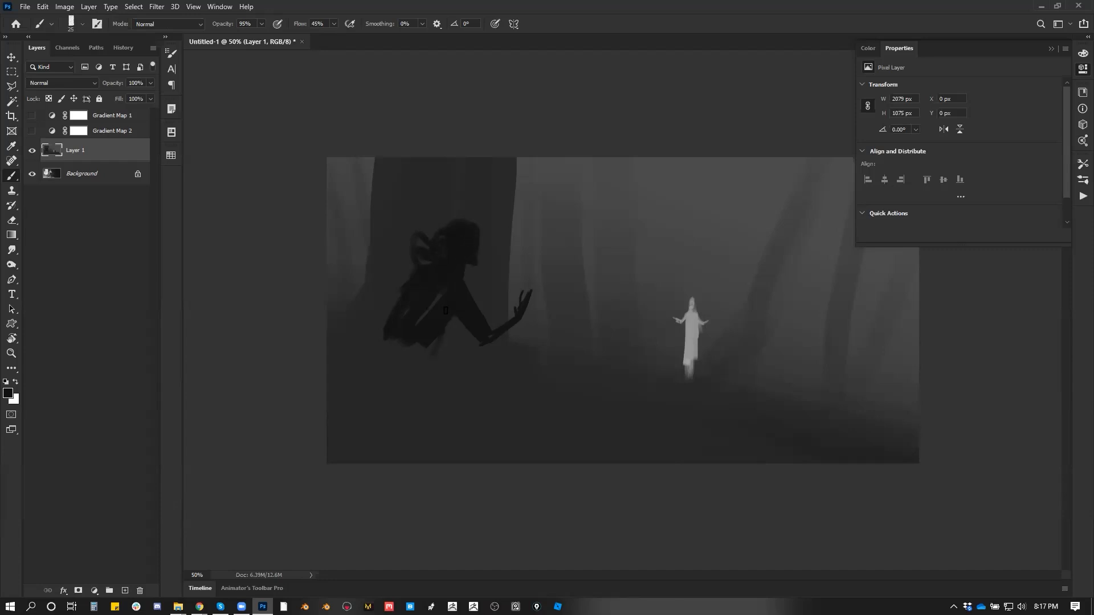
Fill in the silhouette's back and waist and add its lower clothing and striding legs down to the canvas edge.
mouse_move(441, 295)
left_mouse_down()
mouse_move(411, 352)
mouse_move(397, 341)
mouse_move(419, 392)
mouse_move(406, 362)
mouse_move(463, 404)
mouse_move(395, 387)
mouse_move(388, 417)
mouse_move(396, 428)
mouse_move(416, 424)
mouse_move(441, 400)
mouse_move(501, 464)
left_mouse_up()
left_click_drag(394, 426, 356, 473)
left_click_drag(402, 437, 363, 467)
key("ctrl+z")
key("ctrl+z")
key("ctrl+z")
left_click_drag(413, 429, 381, 464)
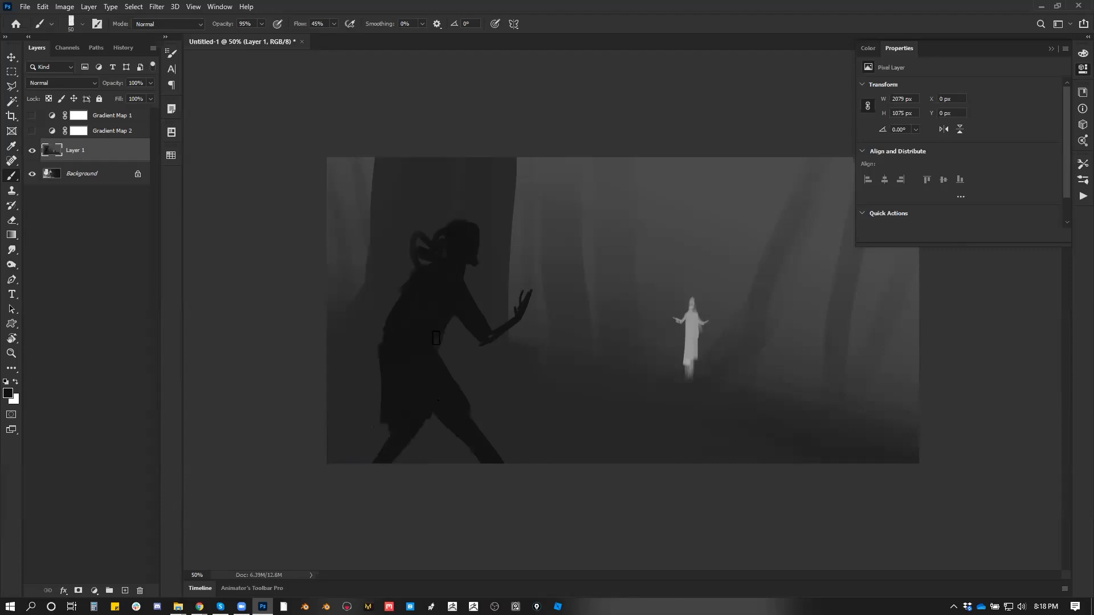
left_click_drag(406, 287, 377, 327)
Paint thin branching lines from the glowing figure's hands and head with a small brush in its light grey.
key("bracketleft")
left_click(681, 334, "alt")
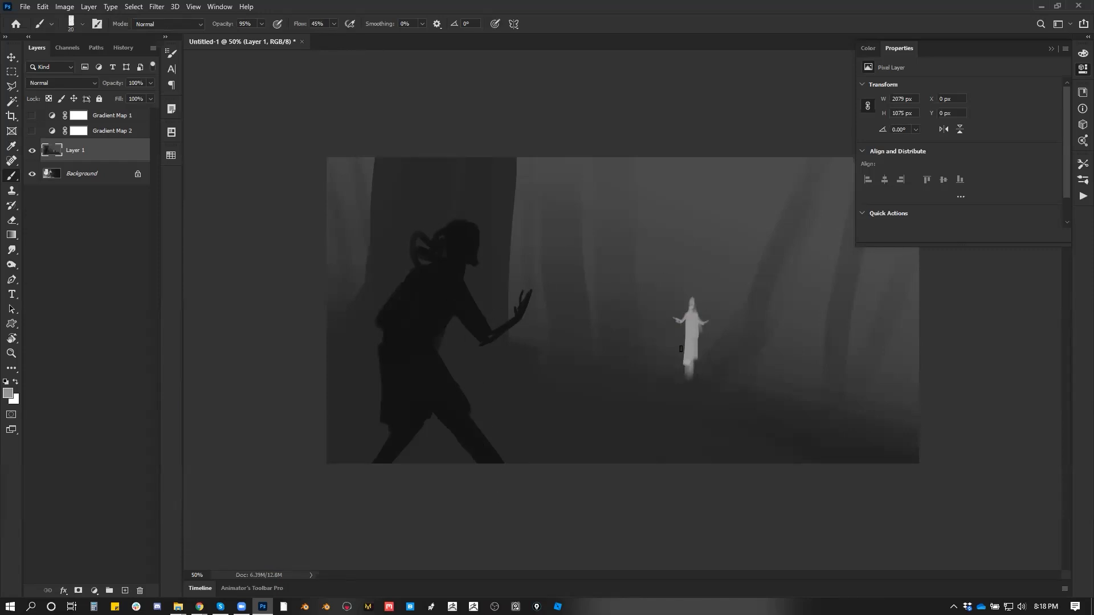
key("bracketleft")
key("bracketleft")
key("bracketleft")
key("bracketleft")
key("bracketleft")
key("bracketleft")
key("bracketleft")
key("ctrl+alt+z")
key("ctrl+alt+z")
Paint broad and fine mid-grey strokes across the forest floor around the glowing figure's feet.
left_click(539, 340, "alt")
key("bracketright")
key("bracketright")
key("bracketright")
key("bracketright")
key("bracketright")
key("bracketright")
key("bracketright")
key("bracketright")
key("bracketright")
mouse_move(622, 370)
left_mouse_down()
mouse_move(613, 366)
mouse_move(671, 387)
left_mouse_up()
key("bracketleft")
key("bracketleft")
key("bracketleft")
key("bracketleft")
key("bracketleft")
key("bracketleft")
key("bracketleft")
key("bracketleft")
key("bracketleft")
key("bracketright")
key("bracketright")
key("bracketright")
key("alt")
key("bracketright")
key("bracketright")
key("bracketright")
key("bracketright")
key("bracketright")
key("bracketright")
key("bracketright")
key("bracketleft")
key("bracketleft")
Fade the lower part of the glowing figure's robe into the mist using sampled light and dark greys.
left_click(686, 392, "alt")
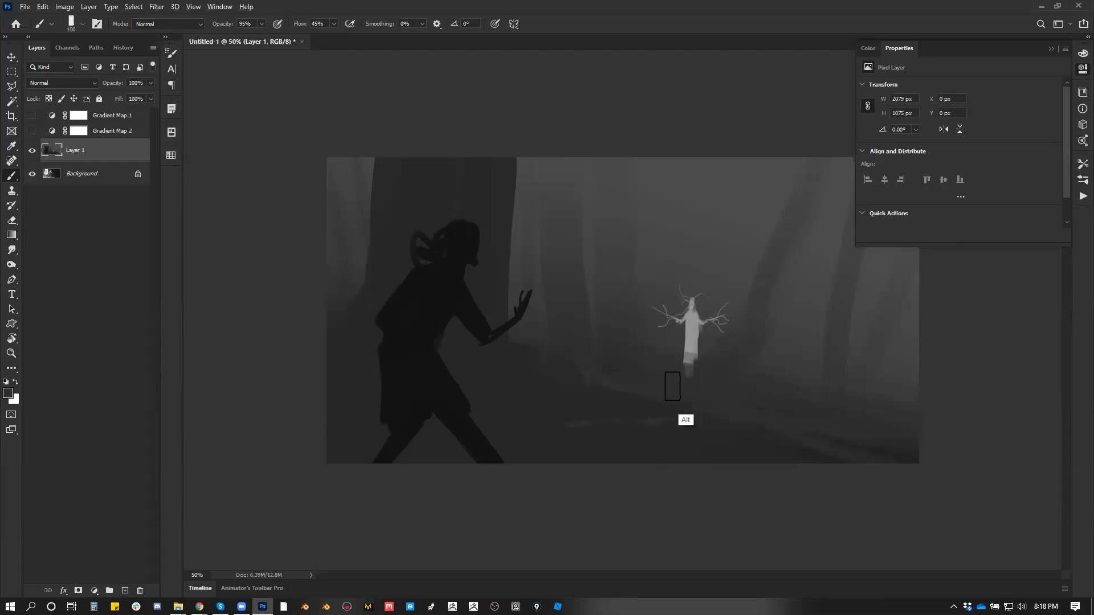
left_click(686, 336, "alt")
mouse_move(675, 361)
left_mouse_down()
mouse_move(709, 352)
mouse_move(686, 334)
mouse_move(693, 325)
mouse_move(688, 362)
left_mouse_up()
left_click(691, 332, "alt")
left_click(670, 374, "alt")
left_click_drag(677, 335, 689, 397)
Sample the grey beside the tree trunks and brush further subtle strokes onto the forest floor.
left_click(592, 366, "alt")
key("bracketleft")
key("bracketleft")
key("bracketleft")
key("bracketleft")
key("bracketleft")
key("bracketleft")
key("bracketleft")
key("bracketleft")
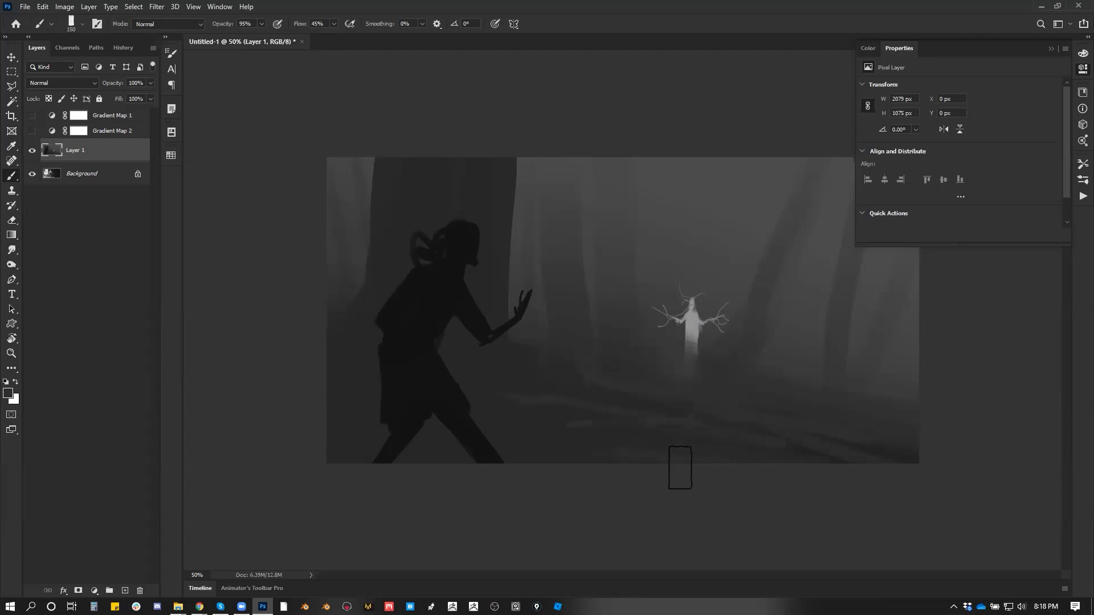
Darken the ground and outer areas of the scene with faint foreground-to-transparent gradients at 10% opacity.
key("g")
left_click_drag(587, 440, 578, 394)
left_click(91, 24)
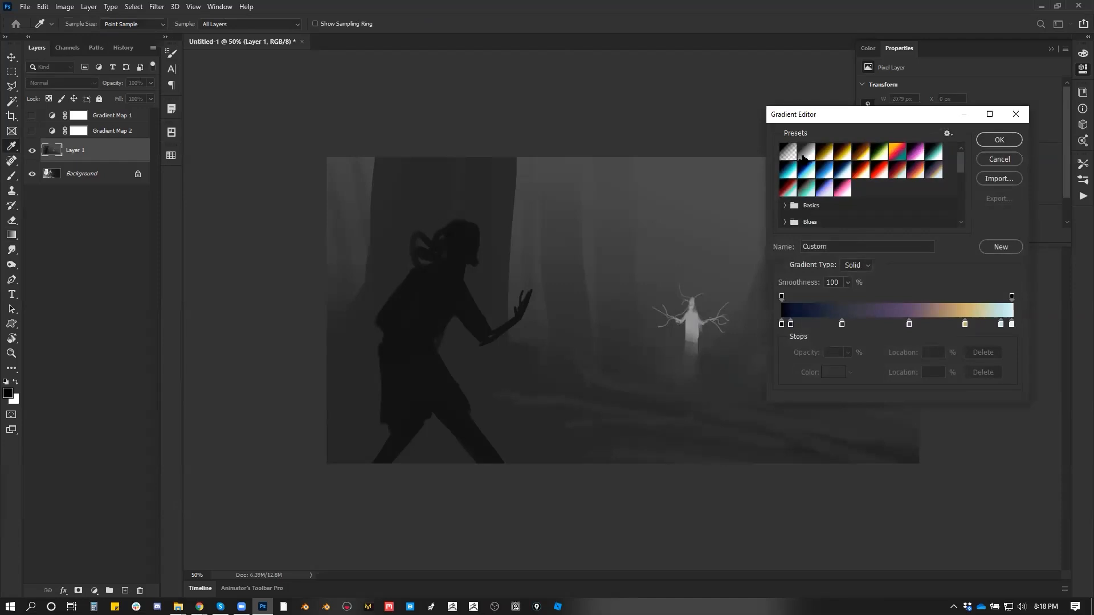
left_click(805, 153)
left_click(998, 141)
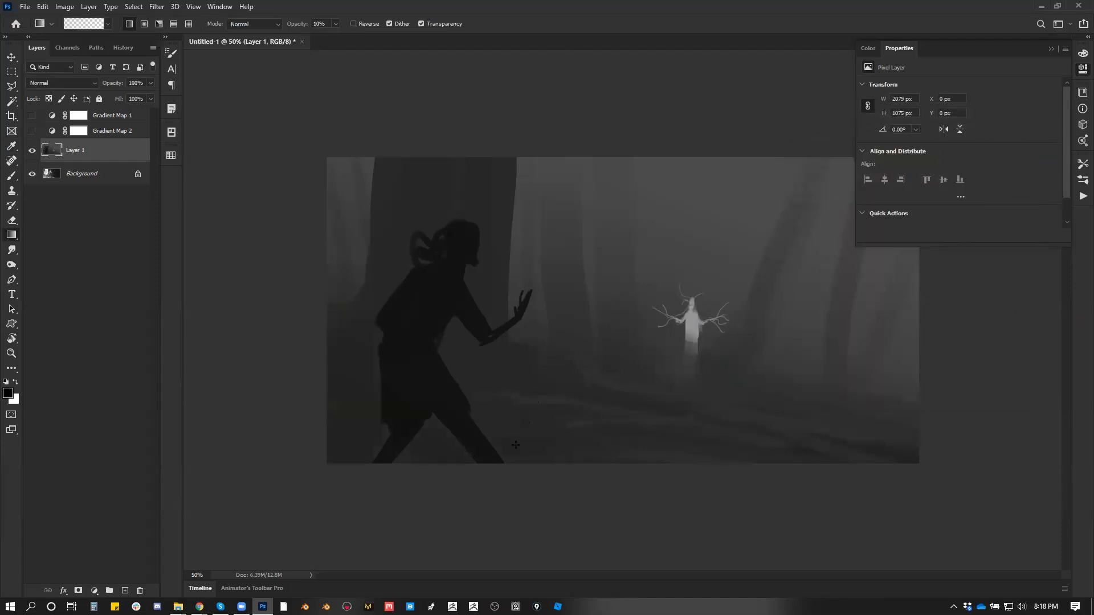
mouse_move(670, 406)
left_mouse_down()
mouse_move(705, 337)
mouse_move(682, 340)
left_mouse_up()
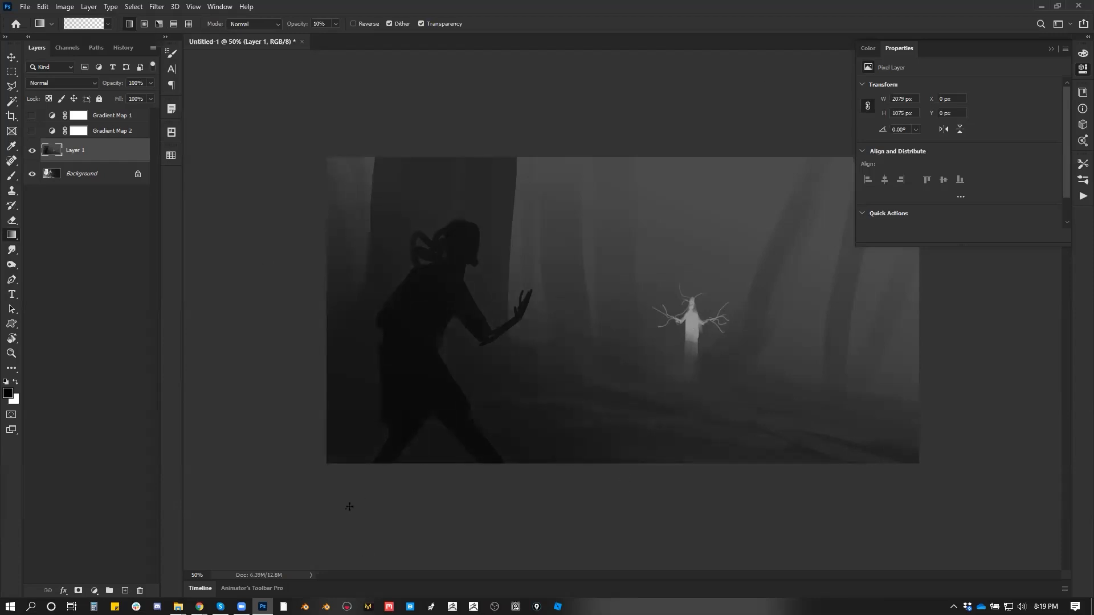
key("ctrl+alt+z")
left_click_drag(685, 345, 686, 368)
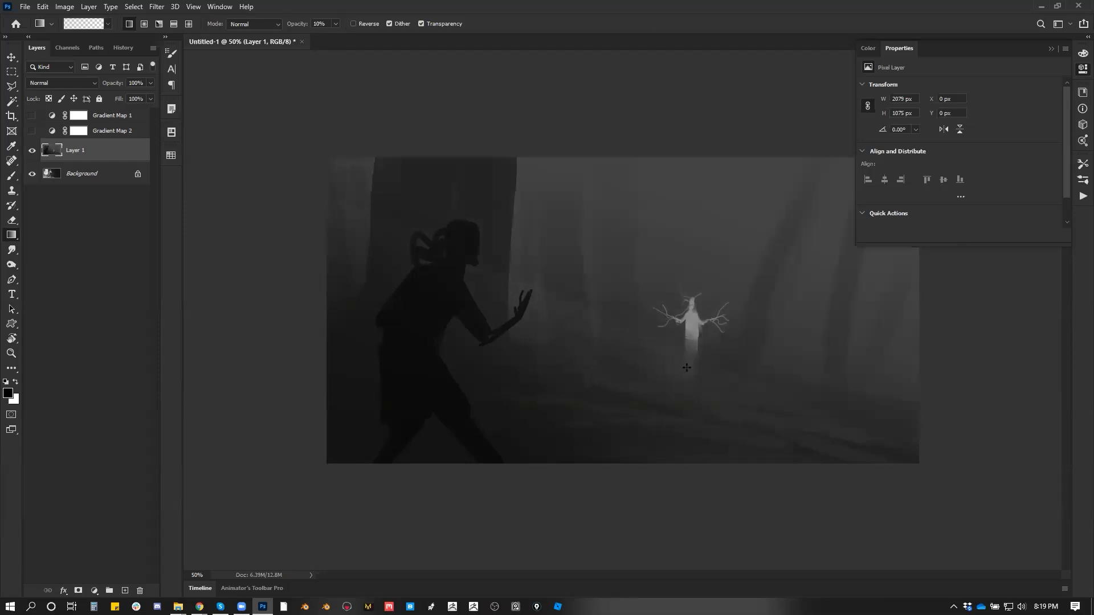
key("b")
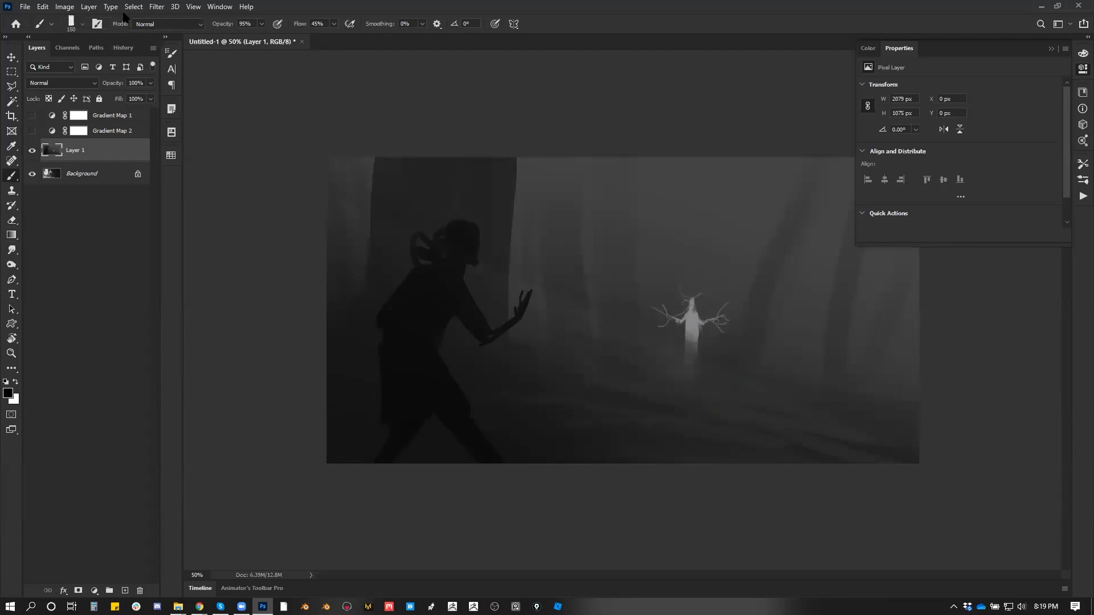
Try to convert the image to Indexed Color, declining to flatten the visible layers and discard the hidden ones.
left_click(66, 6)
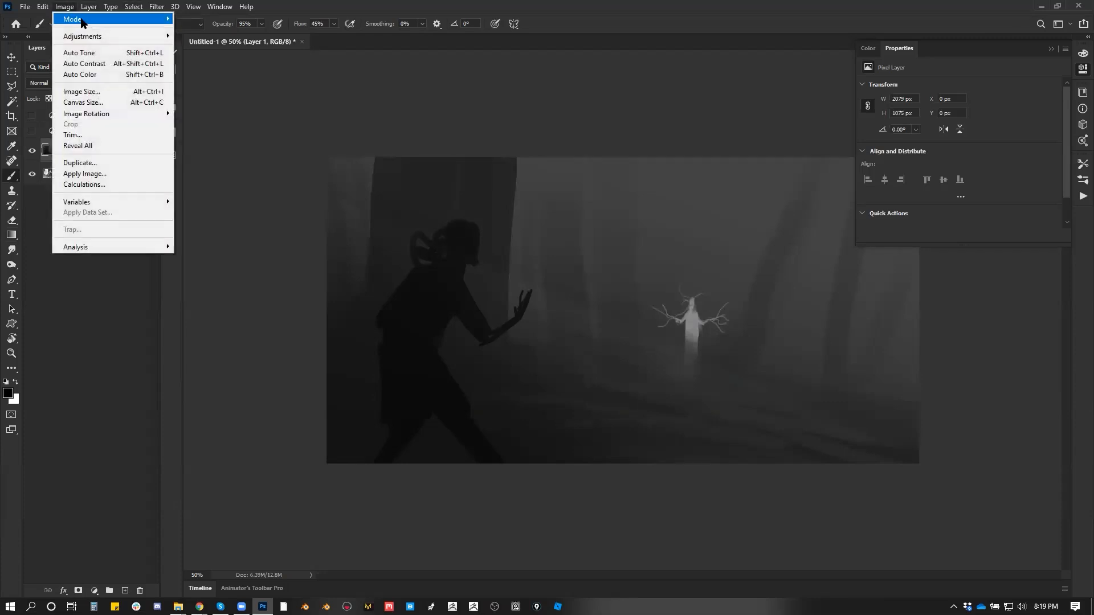
mouse_move(85, 20)
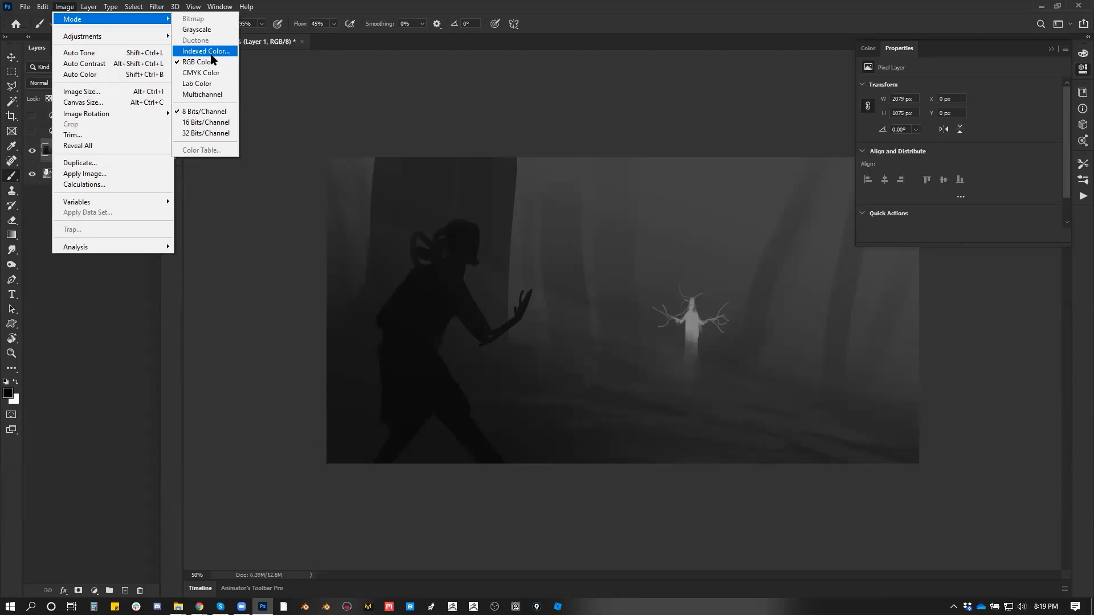
left_click(211, 54)
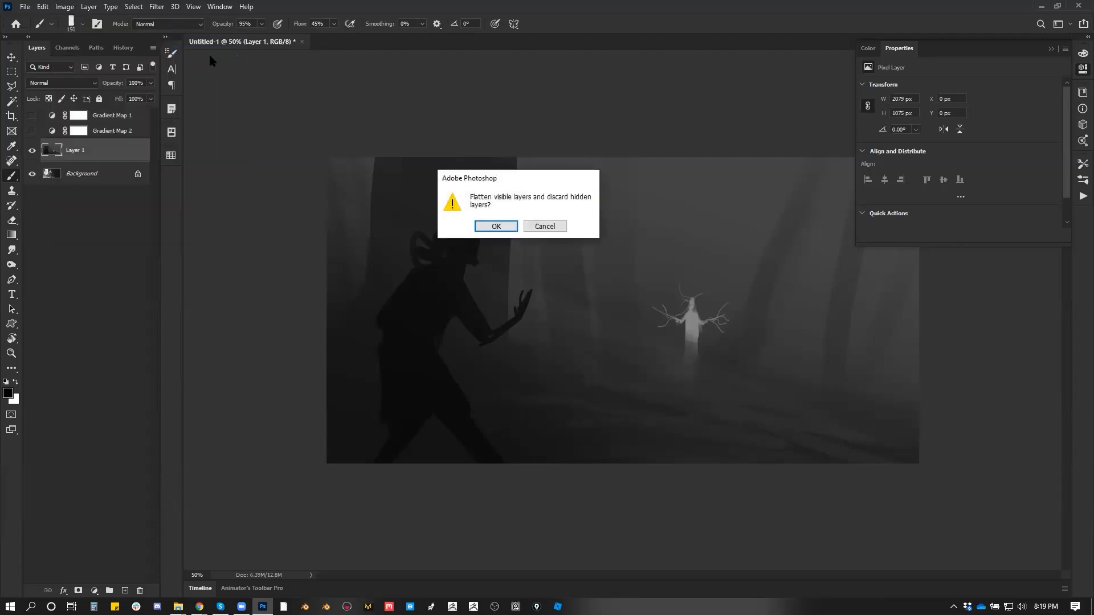
left_click(552, 227)
left_click(65, 6)
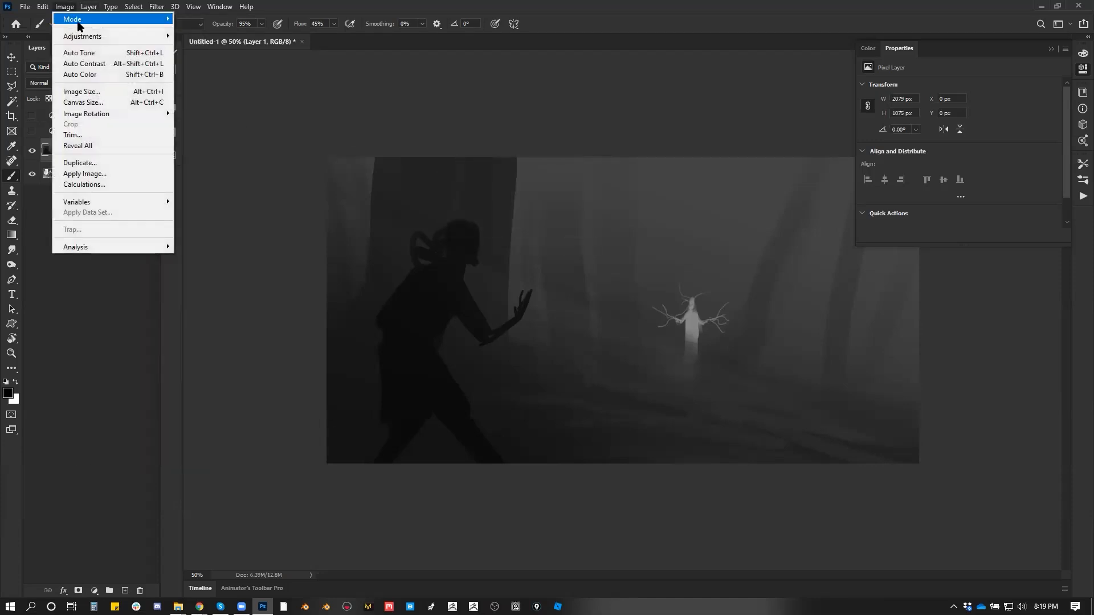
mouse_move(88, 23)
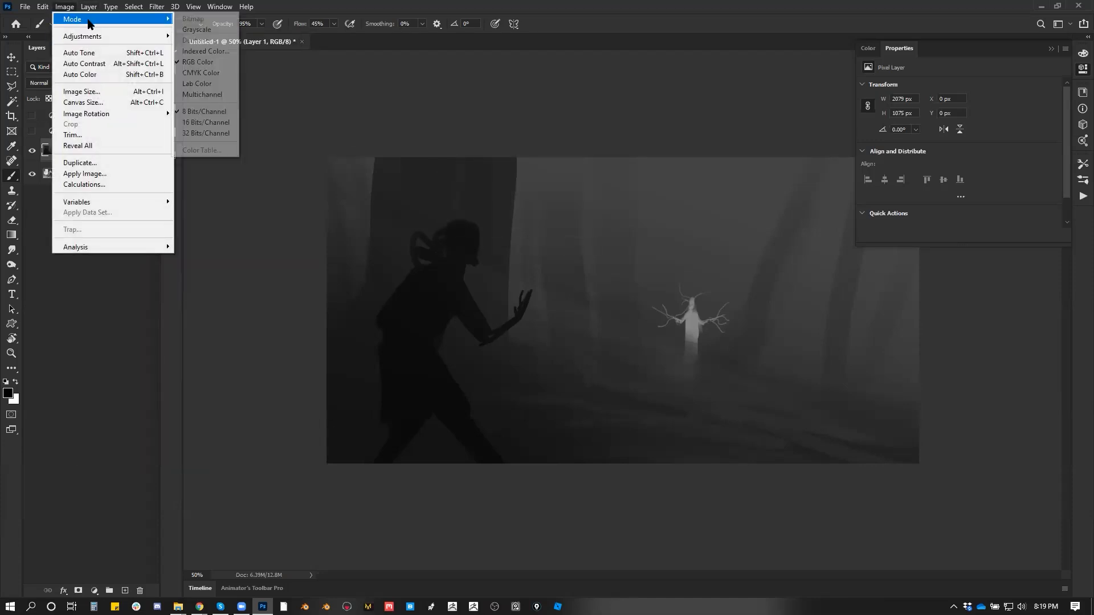
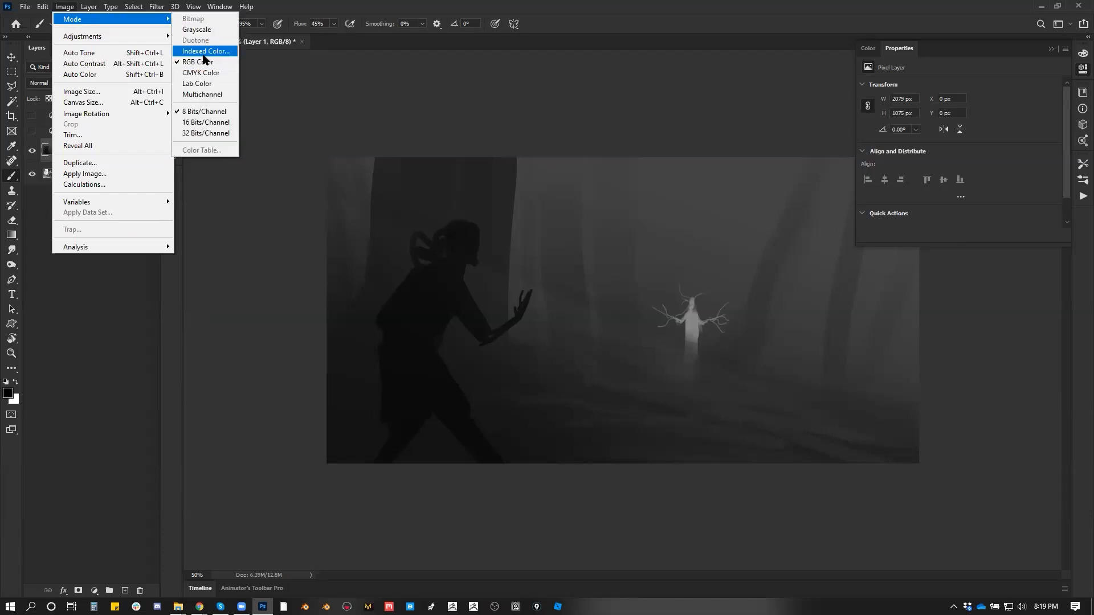
mouse_move(117, 37)
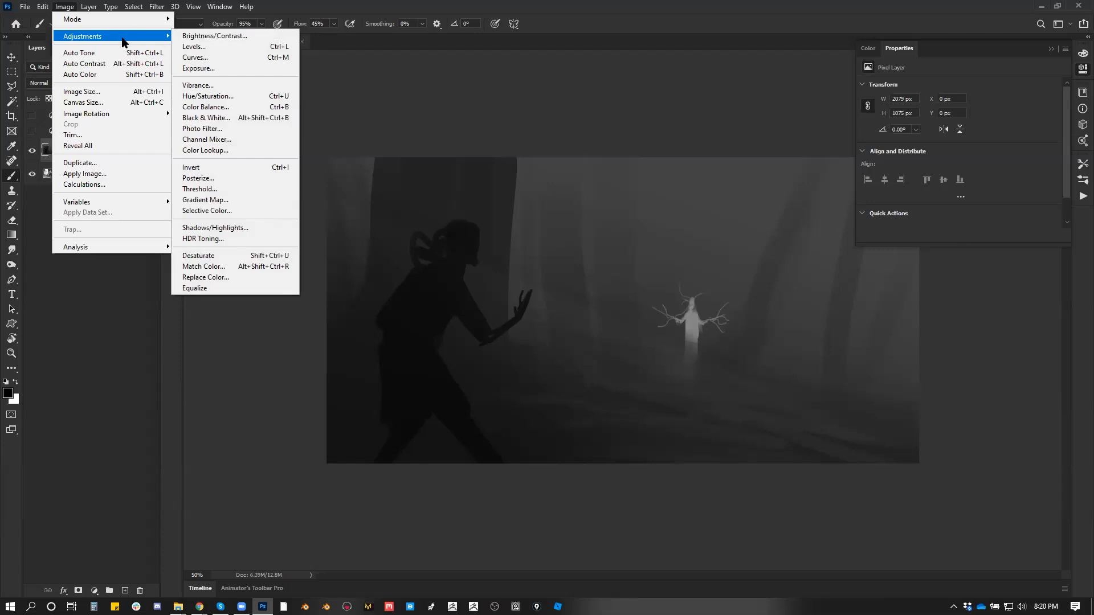
mouse_move(152, 20)
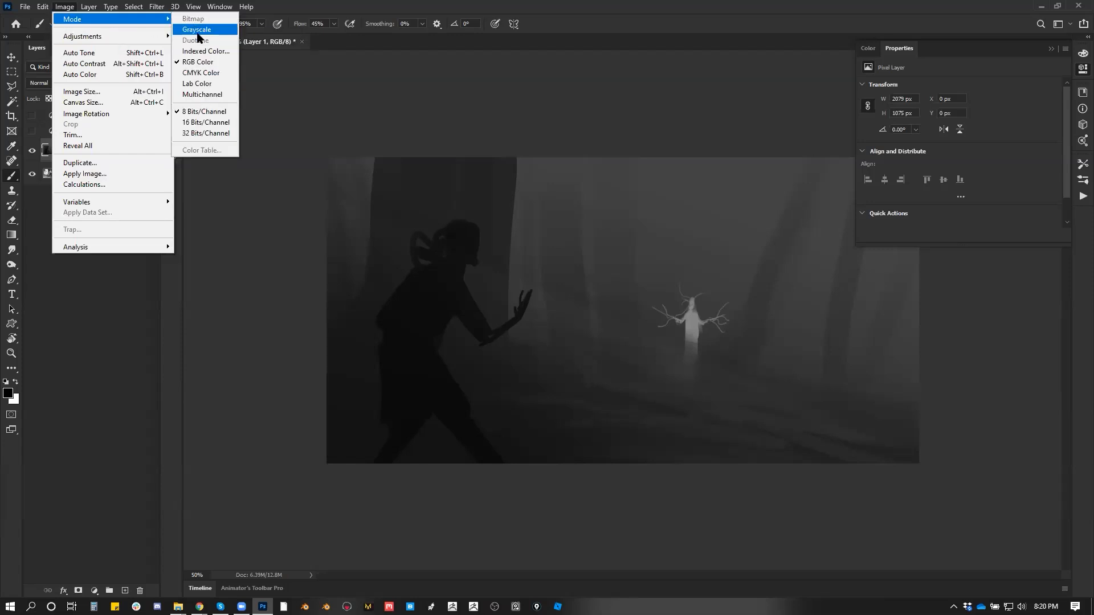
left_click(207, 53)
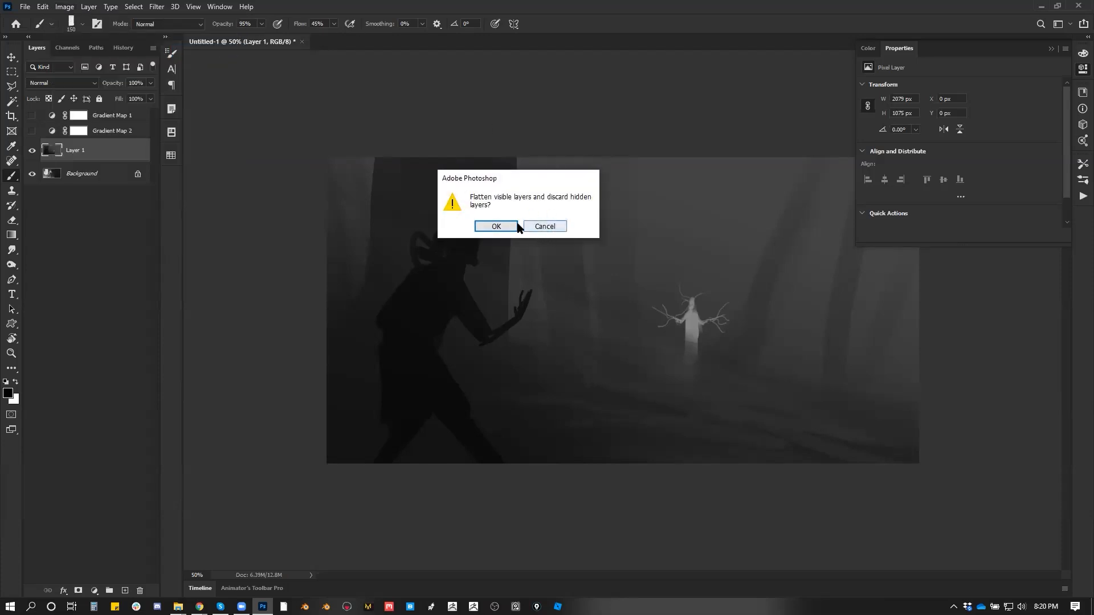
left_click(545, 226)
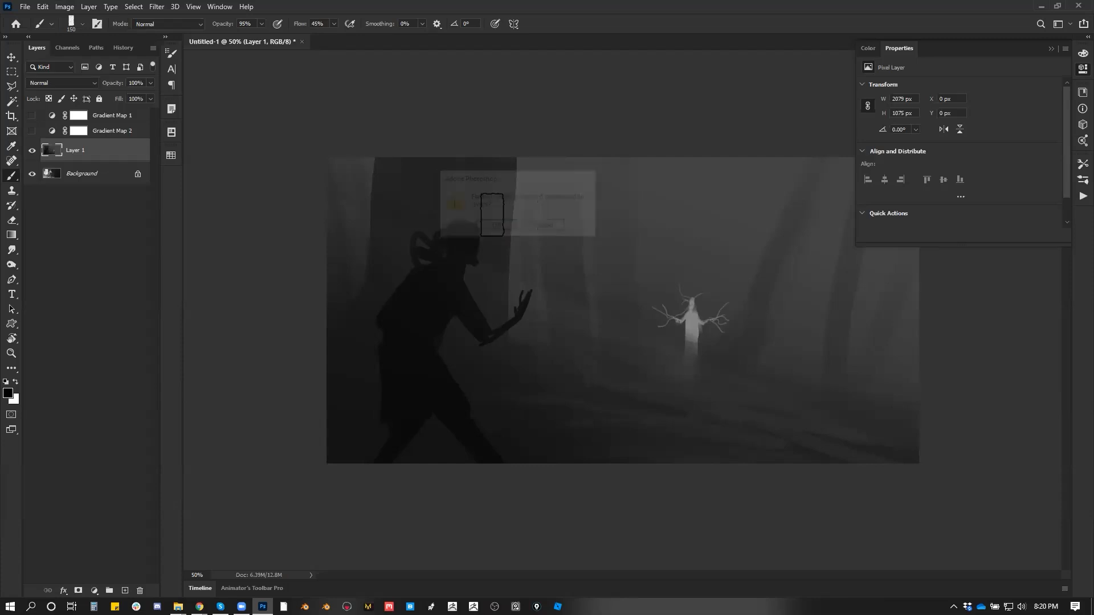
Make both gradient map layers visible and delete them together.
left_click_drag(32, 115, 32, 133)
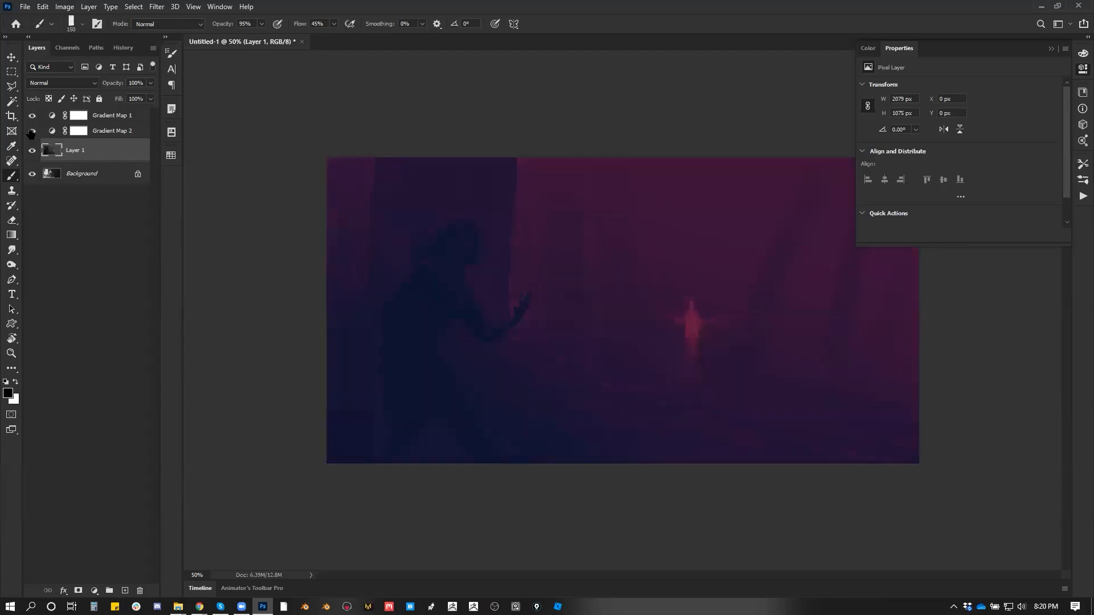
left_click(123, 119)
left_click(118, 134, "shift")
left_click_drag(121, 119, 140, 591)
Try to convert the image to Indexed Color, declining to flatten the layers, and undo the deletion of the gradient map layers.
left_click(84, 6)
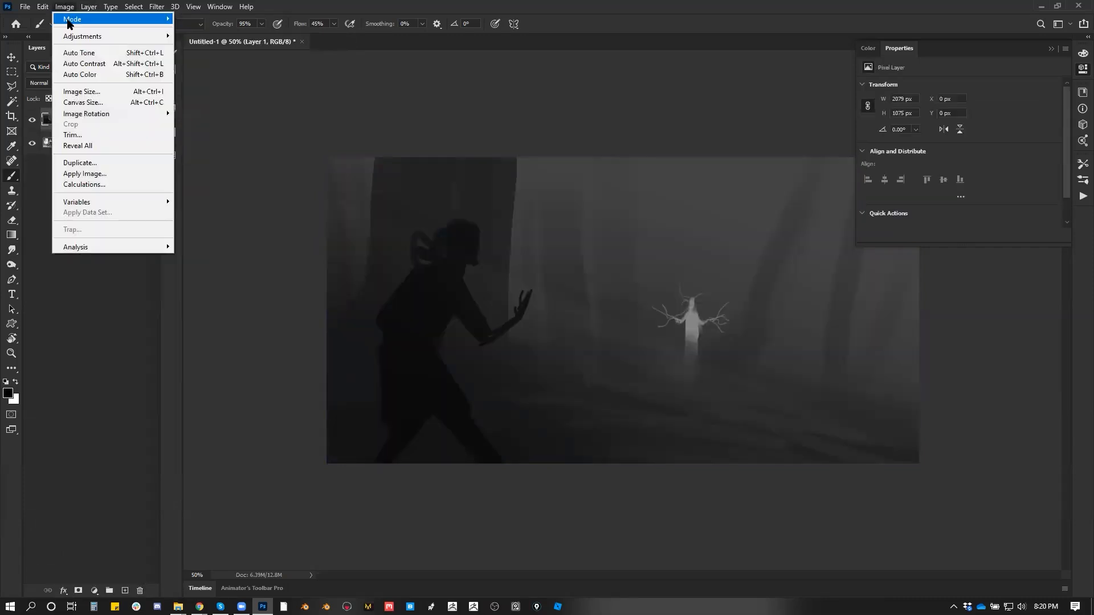
left_click(111, 7)
left_click(64, 6)
mouse_move(170, 20)
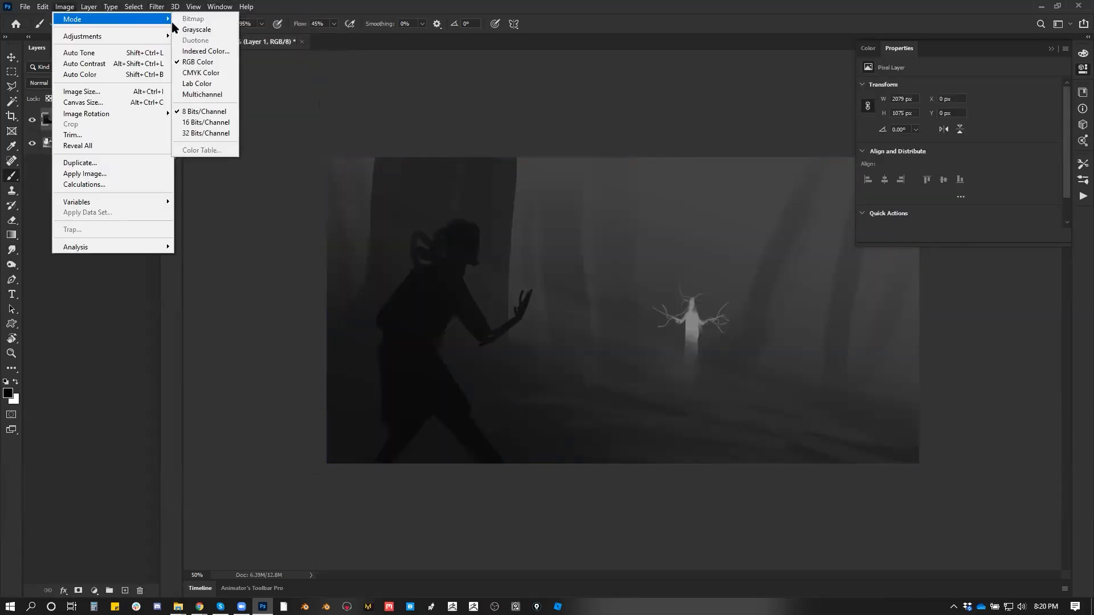
left_click(203, 51)
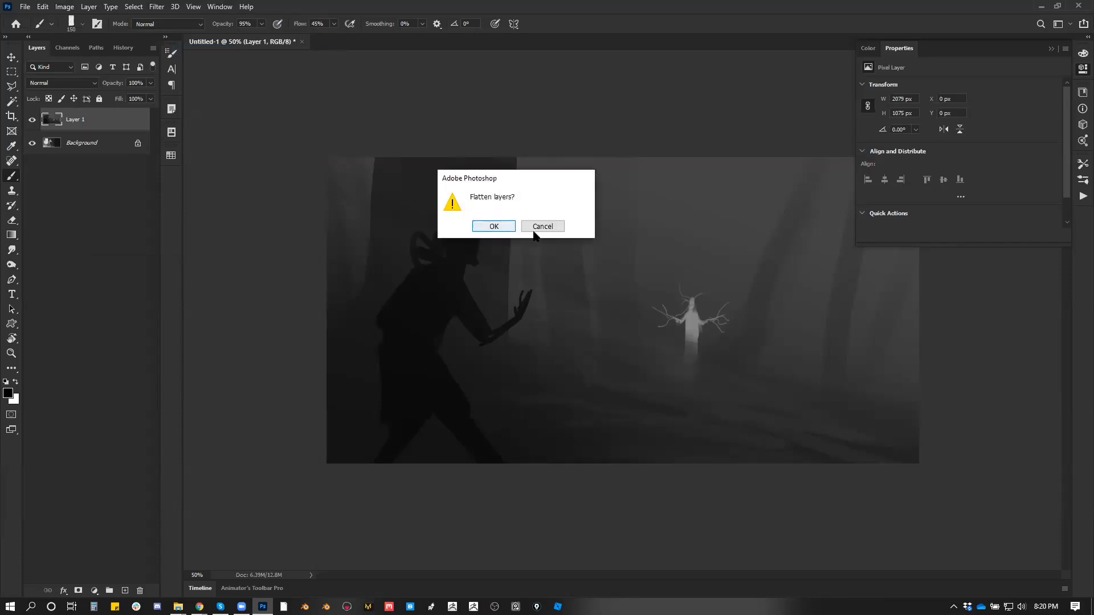
left_click(552, 226)
key("ctrl+z")
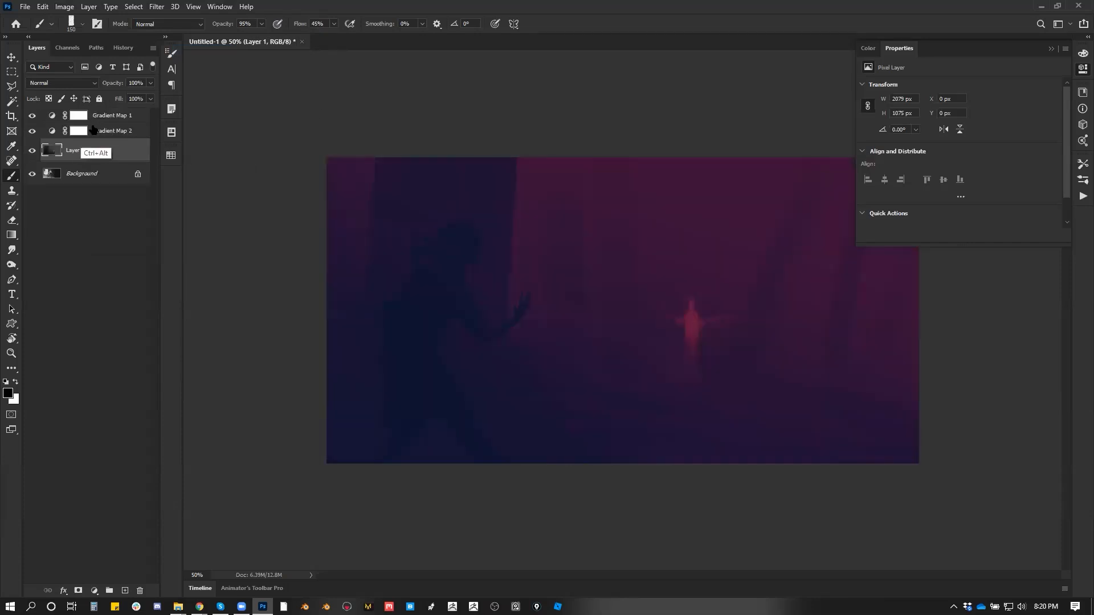
Hide the Gradient Map 1 and Gradient Map 2 layers.
left_click(33, 130)
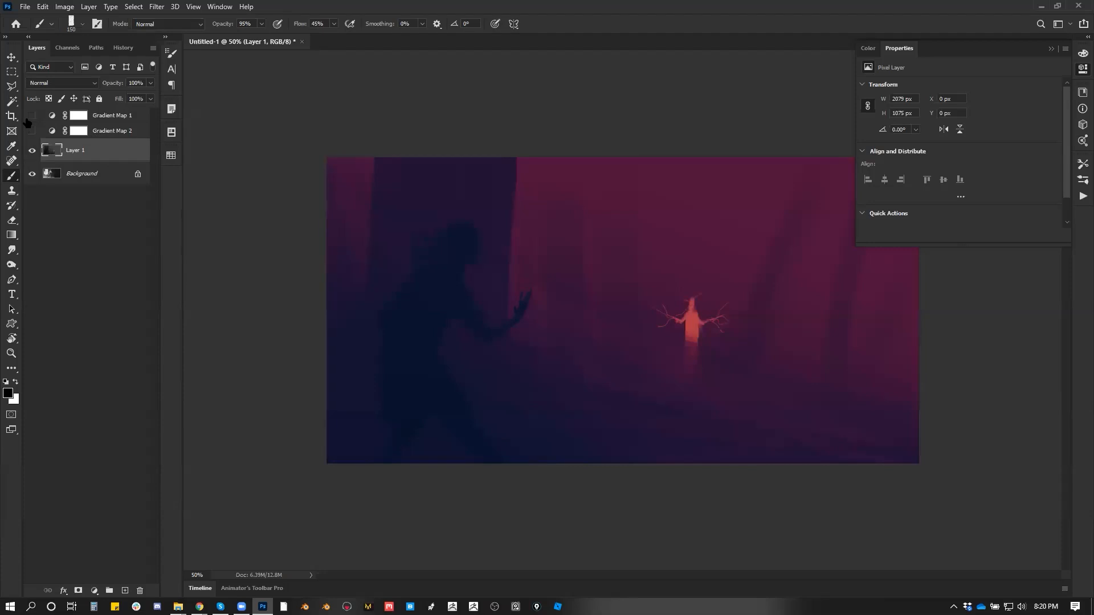
left_click(32, 115)
left_click(111, 6)
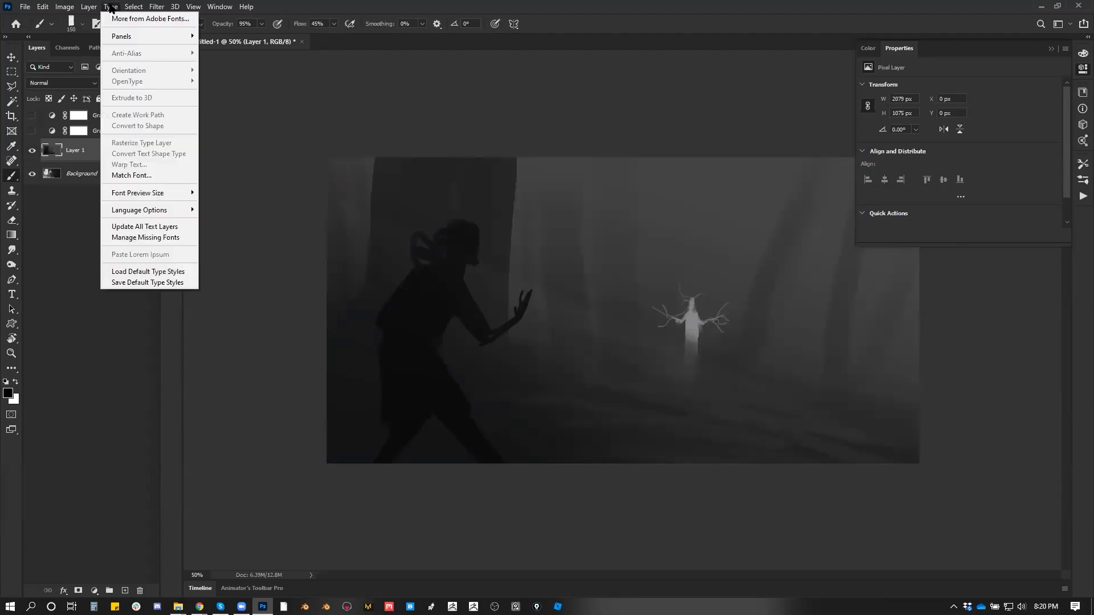
mouse_move(133, 7)
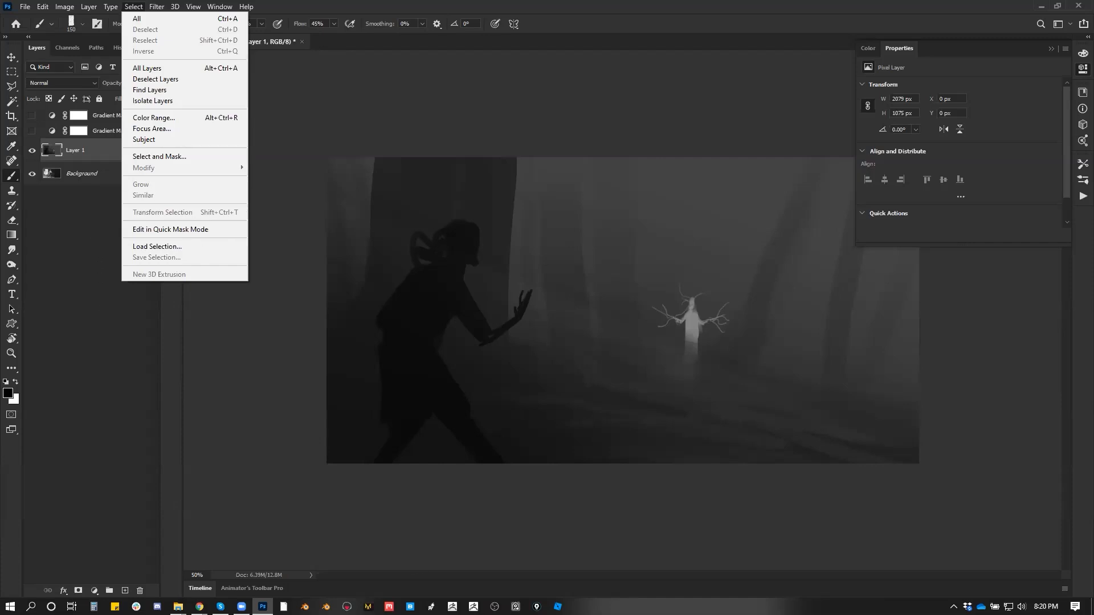
Switch to Chrome, skim the Adobe Support Community thread on dot gain 20% versus gamma 2.2, and return to Photoshop.
key("alt+Tab")
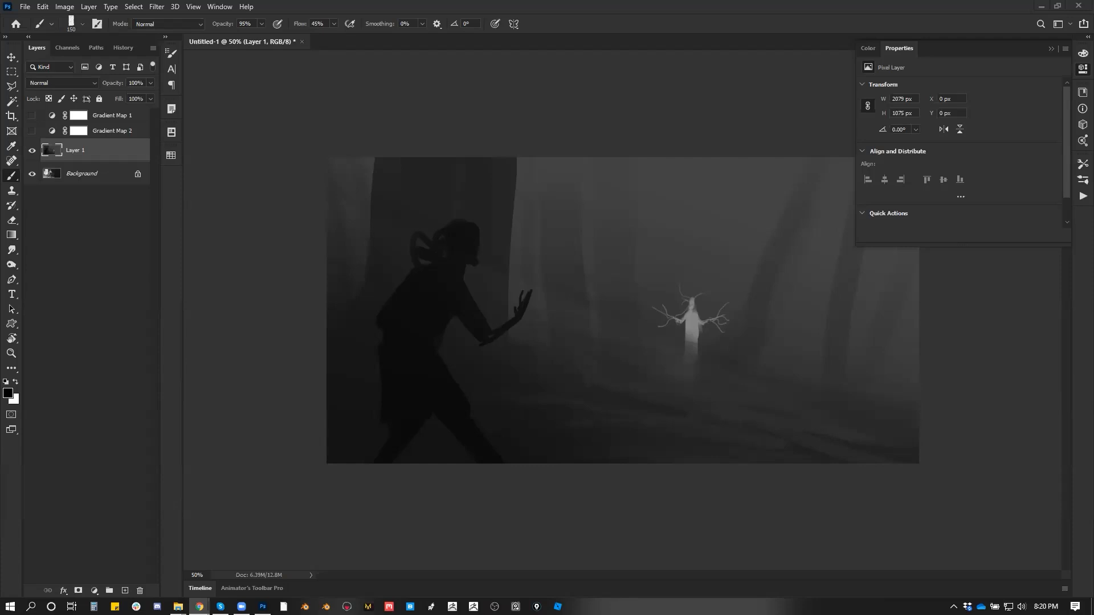
key("alt+Tab")
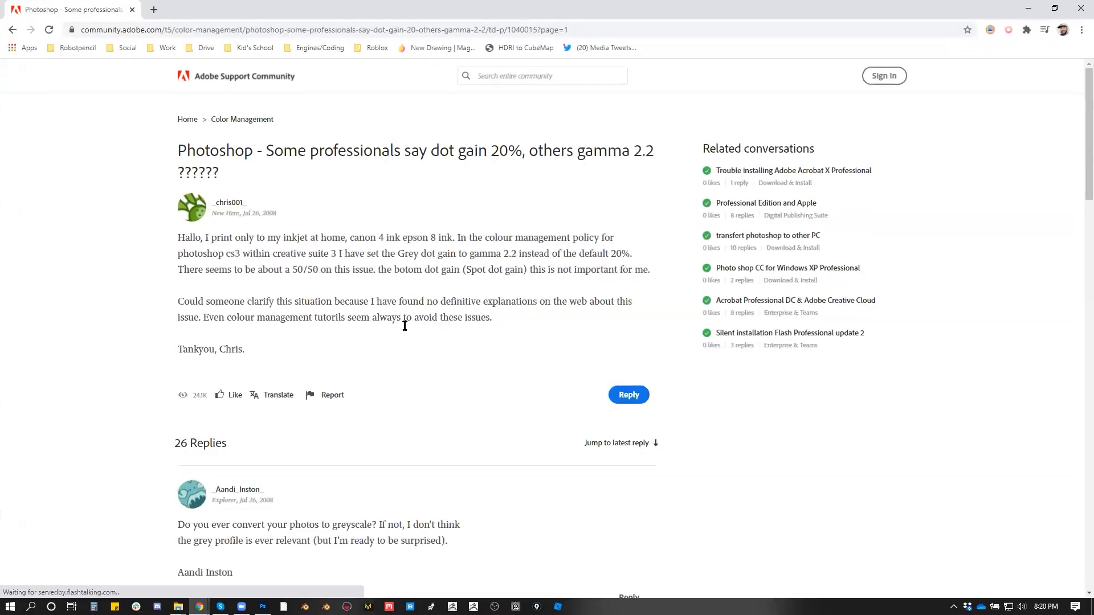
scroll(358, 344, "down", 2)
scroll(361, 349, "down", 8)
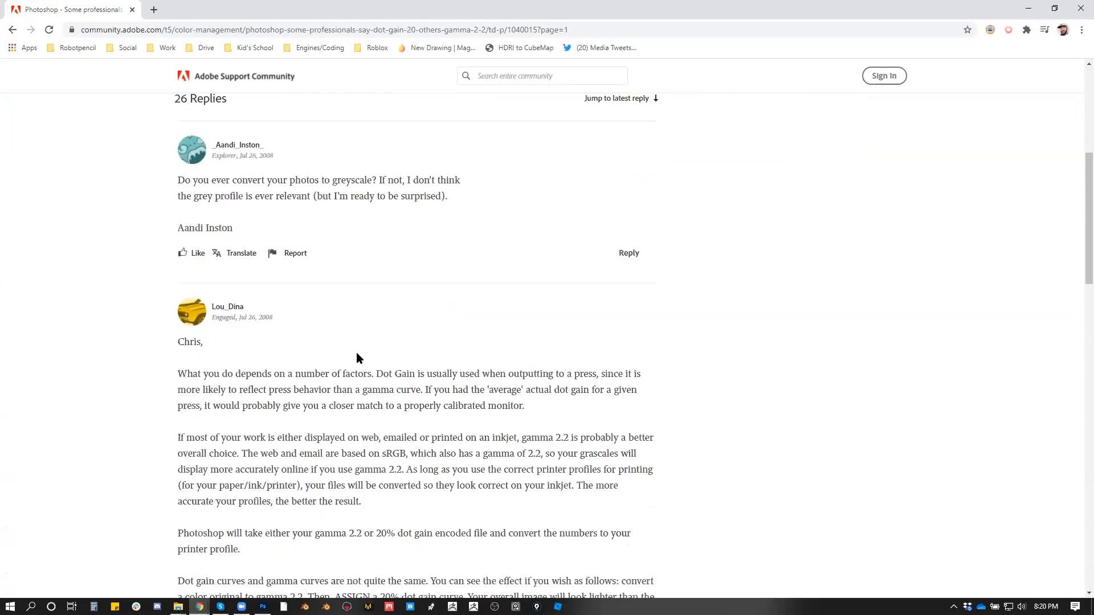
scroll(355, 376, "down", 6)
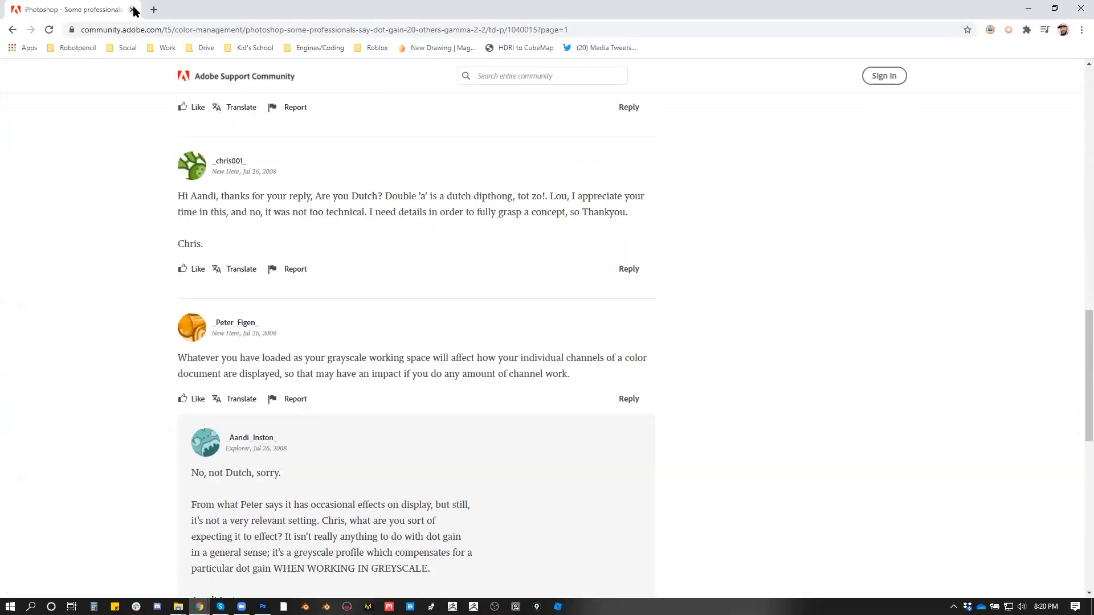
key("alt+Tab")
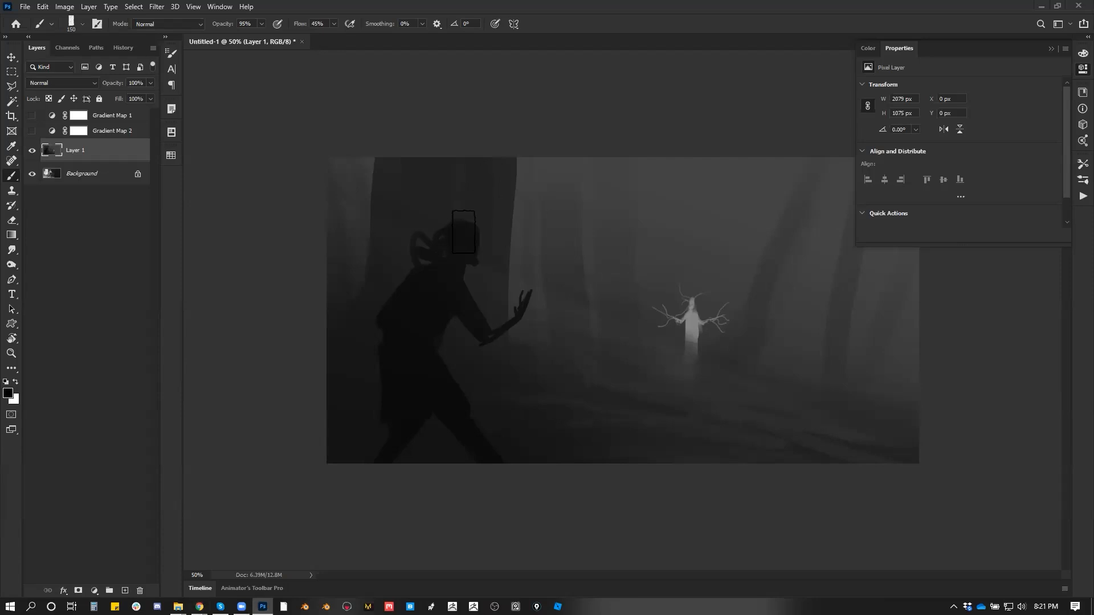
Sample the distant figure's light grey and paint a highlight on the front of the foreground figure's head with a 10 px brush.
key("ctrl+plus")
left_click(716, 359, "alt")
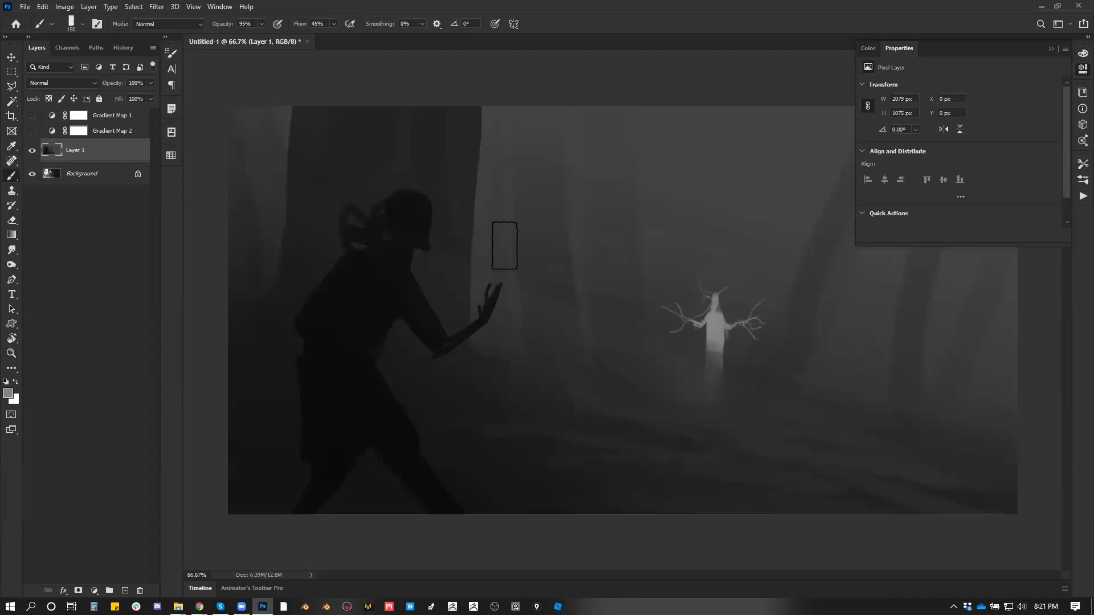
key("bracketleft")
key("bracketleft")
key("bracketleft")
key("bracketleft")
key("bracketleft")
key("bracketleft")
key("bracketleft")
key("bracketleft")
key("bracketleft")
key("bracketleft")
key("bracketleft")
key("bracketleft")
left_click_drag(410, 193, 431, 202)
left_click(428, 217, "alt")
left_click(426, 226, "alt")
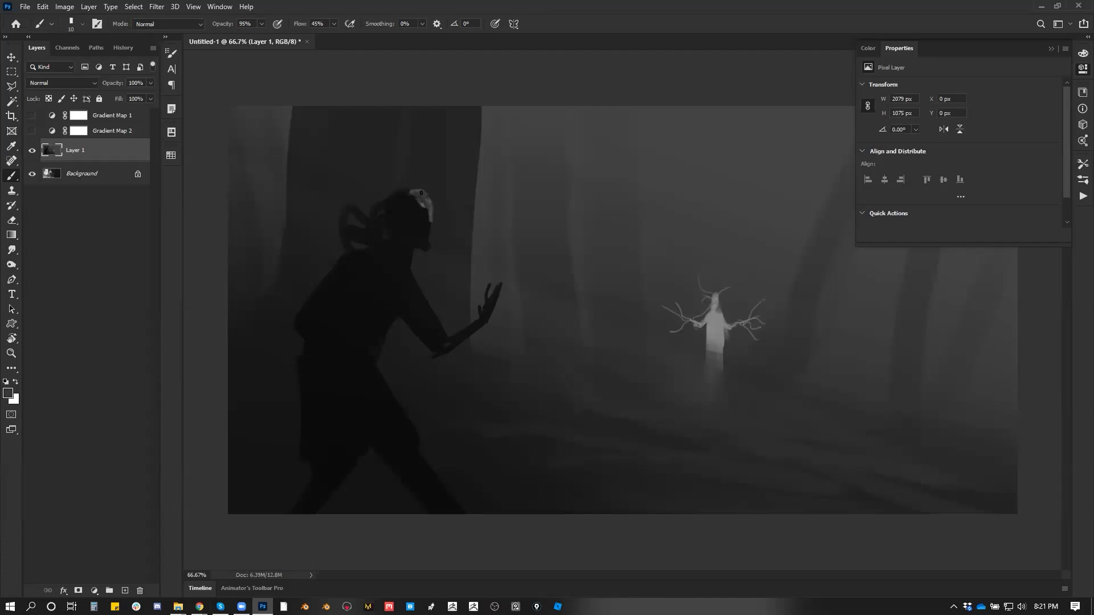
Soften the head highlight and brush sampled greys from the foreground figure's face down the neck and shoulder.
left_click(409, 256, "alt")
key("bracketright")
key("bracketright")
key("bracketright")
mouse_move(415, 202)
left_mouse_down()
mouse_move(425, 238)
mouse_move(421, 198)
mouse_move(405, 257)
mouse_move(385, 272)
mouse_move(429, 286)
mouse_move(394, 268)
mouse_move(424, 301)
left_mouse_up()
left_click(419, 182, "alt")
left_click(423, 220, "alt")
key("bracketleft")
key("bracketleft")
key("bracketleft")
key("bracketleft")
Paint patches of light along the foreground figure's raised upper arm and elbow using greys sampled from the arm.
key("bracketright")
key("bracketright")
key("bracketright")
key("bracketright")
key("bracketright")
left_click_drag(403, 276, 434, 329)
left_click_drag(425, 308, 441, 335)
left_click(423, 341, "alt")
left_click(423, 321, "alt")
left_click_drag(408, 292, 419, 317)
Sample the torso's dark grey and brush shadows over the shoulder and arm to break up the highlights.
left_click(377, 276, "alt")
key("bracketright")
key("bracketright")
key("bracketright")
key("bracketright")
left_click_drag(392, 262, 455, 340)
left_click(431, 326, "alt")
key("bracketleft")
key("bracketleft")
key("bracketleft")
key("bracketleft")
key("bracketright")
key("bracketright")
left_click(399, 304, "alt")
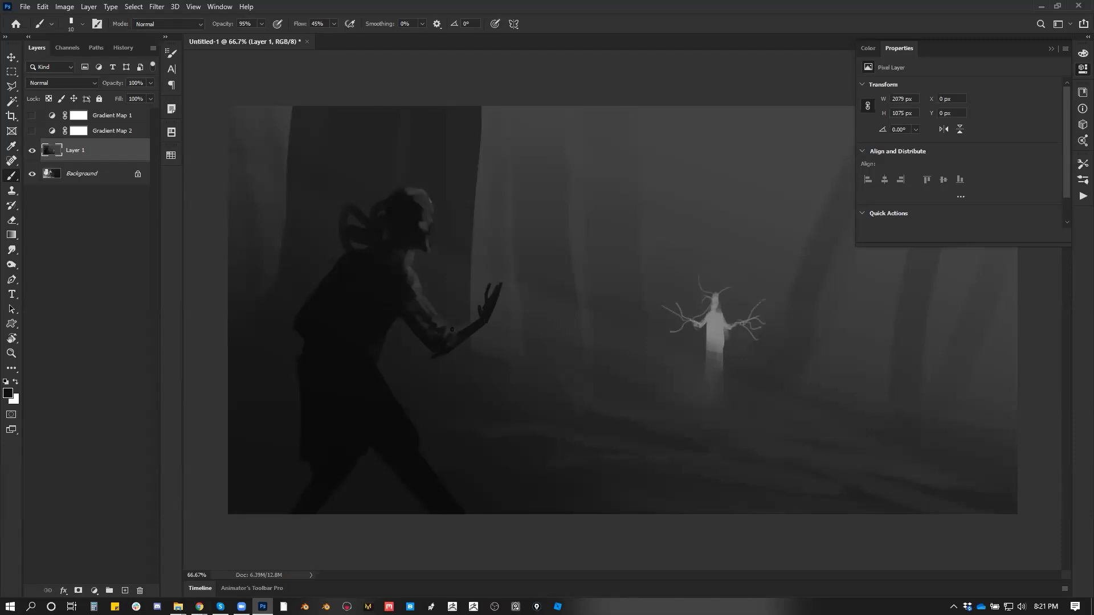
Paint a light rim along the front of the foreground figure's torso below the arm, undoing a trial stroke on the back.
left_click(417, 289, "alt")
key("ctrl+z")
mouse_move(410, 305)
left_mouse_down()
mouse_move(423, 314)
mouse_move(374, 358)
mouse_move(365, 348)
mouse_move(376, 361)
left_mouse_up()
key("bracketright")
key("bracketright")
left_click(388, 307, "alt")
mouse_move(336, 296)
left_mouse_down()
mouse_move(325, 348)
mouse_move(306, 359)
mouse_move(323, 359)
mouse_move(360, 275)
mouse_move(350, 335)
left_mouse_up()
key("ctrl+z")
Block in slightly lighter grey over the foreground figure's back, waist and shorts with a larger brush.
key("bracketright")
key("bracketright")
key("bracketright")
key("bracketright")
key("bracketright")
key("bracketright")
key("ctrl+alt+z")
left_click_drag(381, 297, 357, 270)
mouse_move(318, 373)
left_mouse_down()
mouse_move(343, 377)
mouse_move(371, 359)
left_mouse_up()
left_click_drag(358, 399, 339, 407)
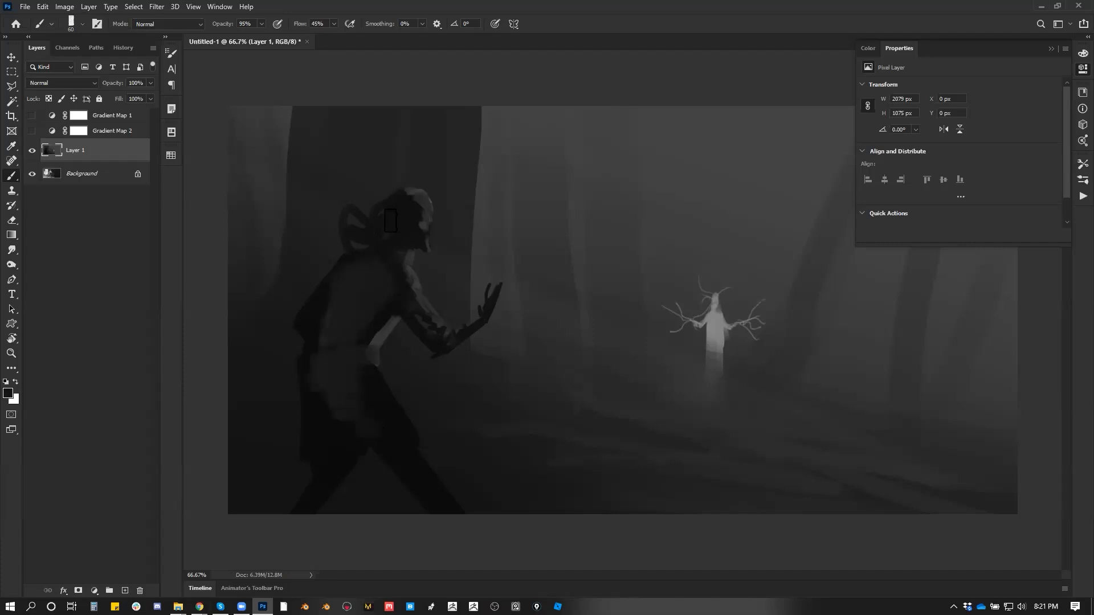
Brush soft grey strokes down both legs of the foreground figure.
key("ctrl+alt+space")
left_click_drag(315, 376, 302, 507)
left_click_drag(368, 405, 437, 480)
key("z")
left_click(587, 464, "alt")
left_click(589, 464, "alt")
left_click(591, 464, "alt")
left_click(656, 402)
left_click(656, 402)
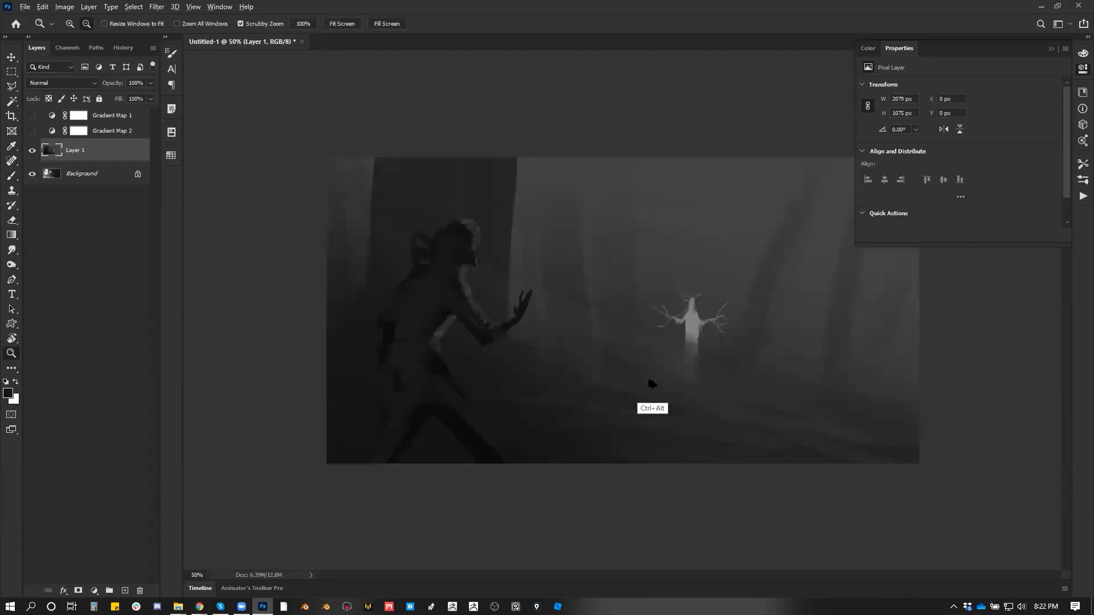
Darken the ground around the foreground figure with faint gradients at 10% opacity and switch to full screen mode with the menu bar.
key("b")
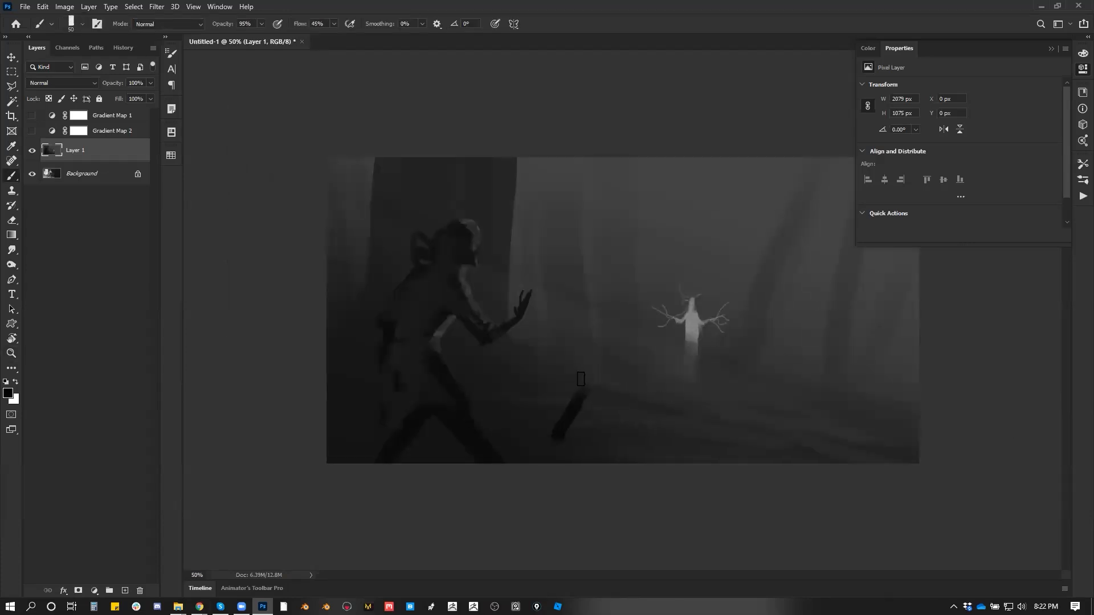
key("g")
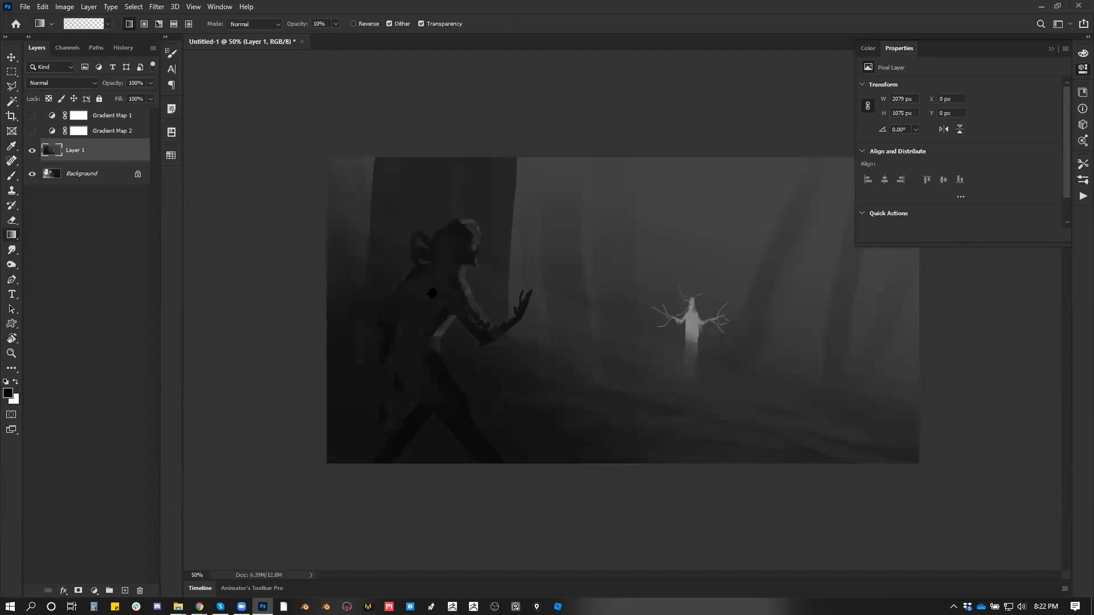
key("f")
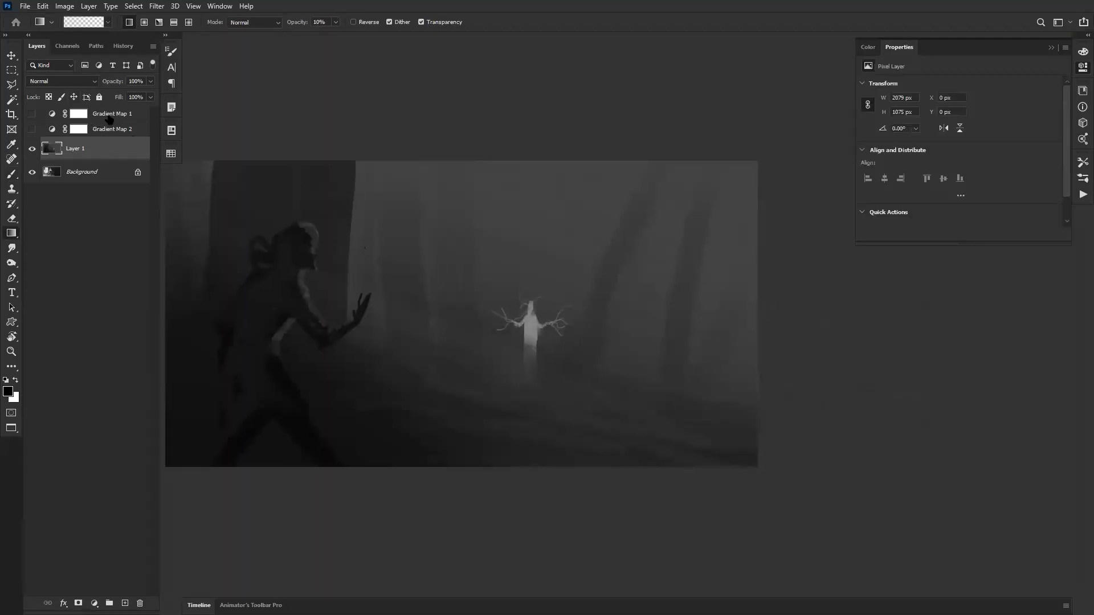
Add a new layer above Gradient Map 1, fill it with black and set its blend mode to Color.
left_click(108, 119)
key("ctrl+shift+alt+n")
key("shift+g")
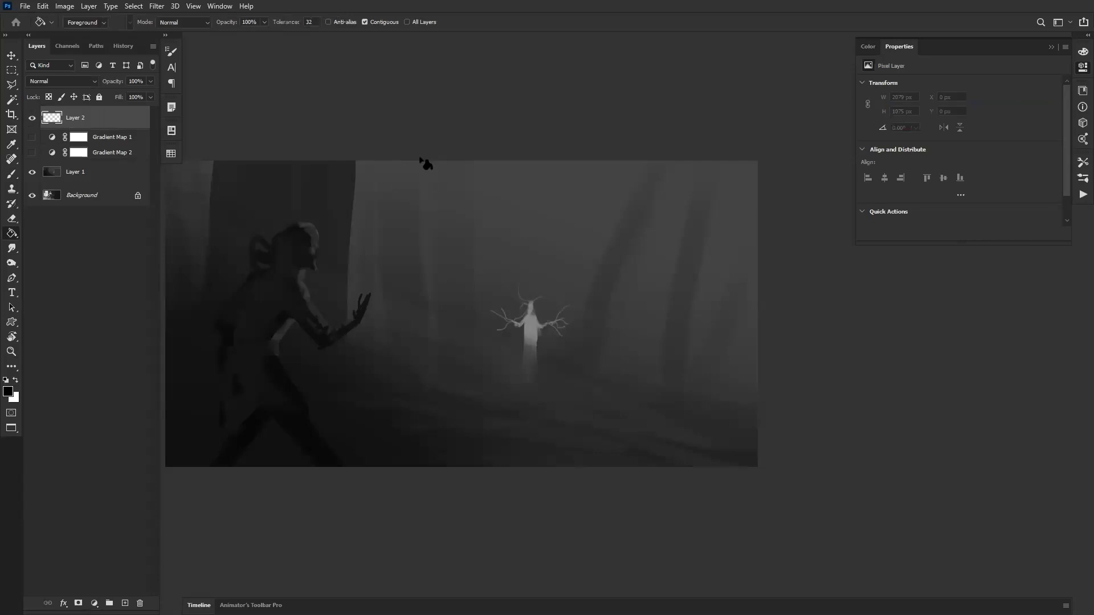
left_click(279, 185)
key("v")
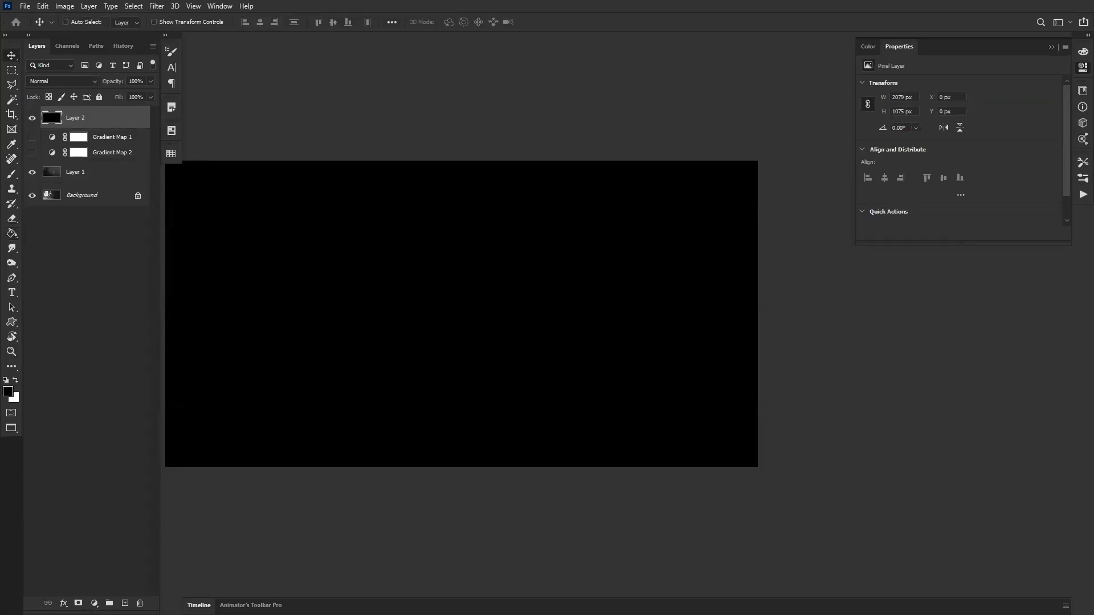
key("shift+alt+c")
left_click_drag(558, 179, 632, 165)
Show Gradient Map 1 and compare the scene's colours with its values by toggling the gradient maps and the black Color layer.
left_click(32, 118)
left_click(32, 118)
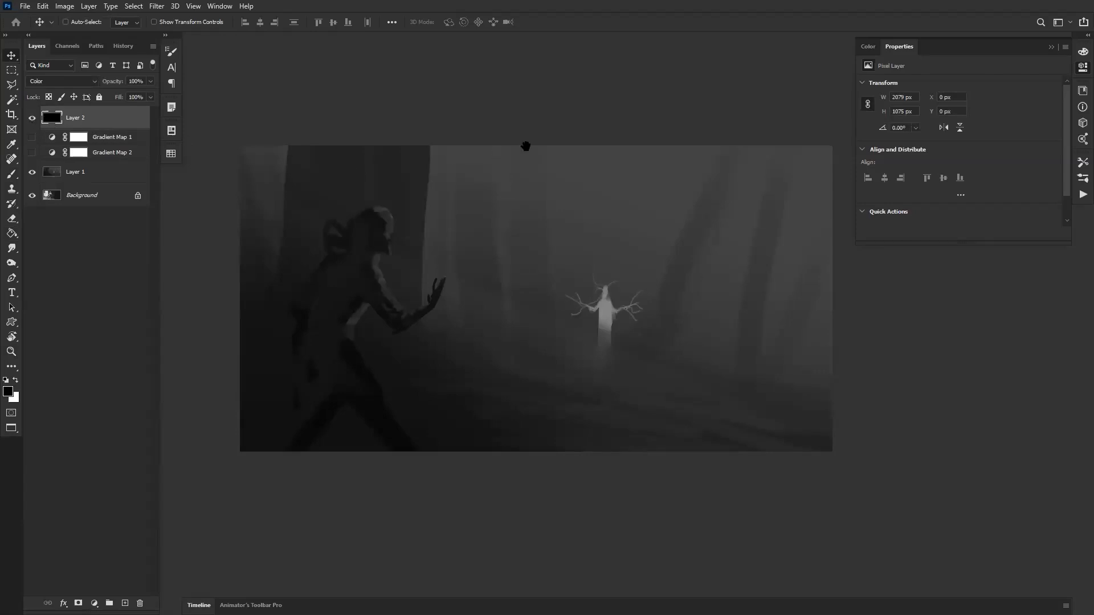
left_click_drag(498, 156, 522, 157)
left_click_drag(32, 153, 29, 125)
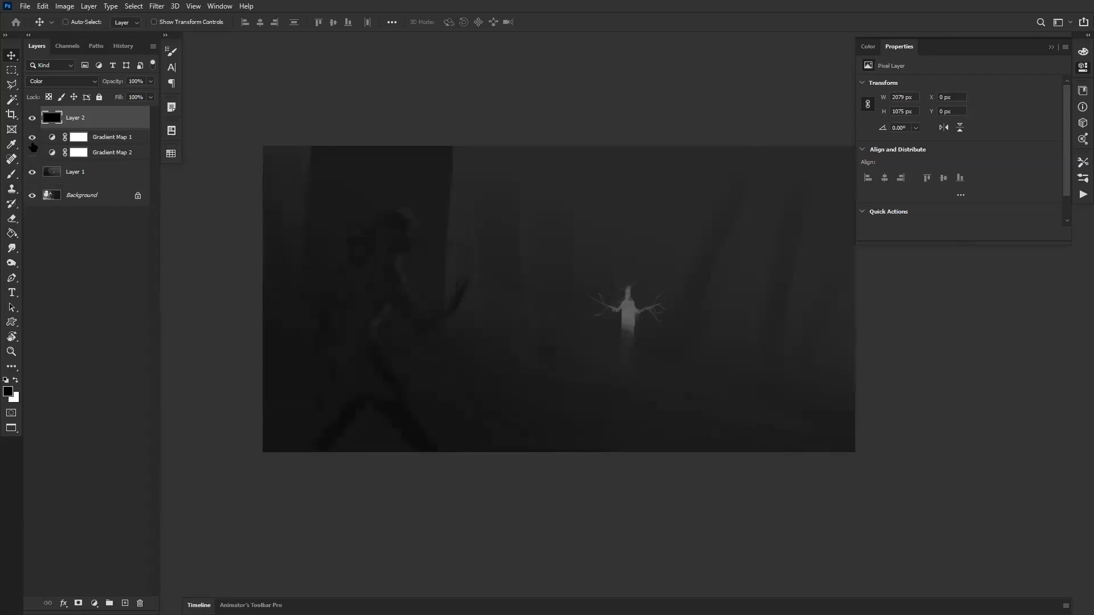
left_click(32, 138)
left_click(32, 118)
left_click(32, 118)
left_click(34, 153)
left_click(32, 138)
left_click(31, 118)
left_click(33, 119)
left_click(31, 121)
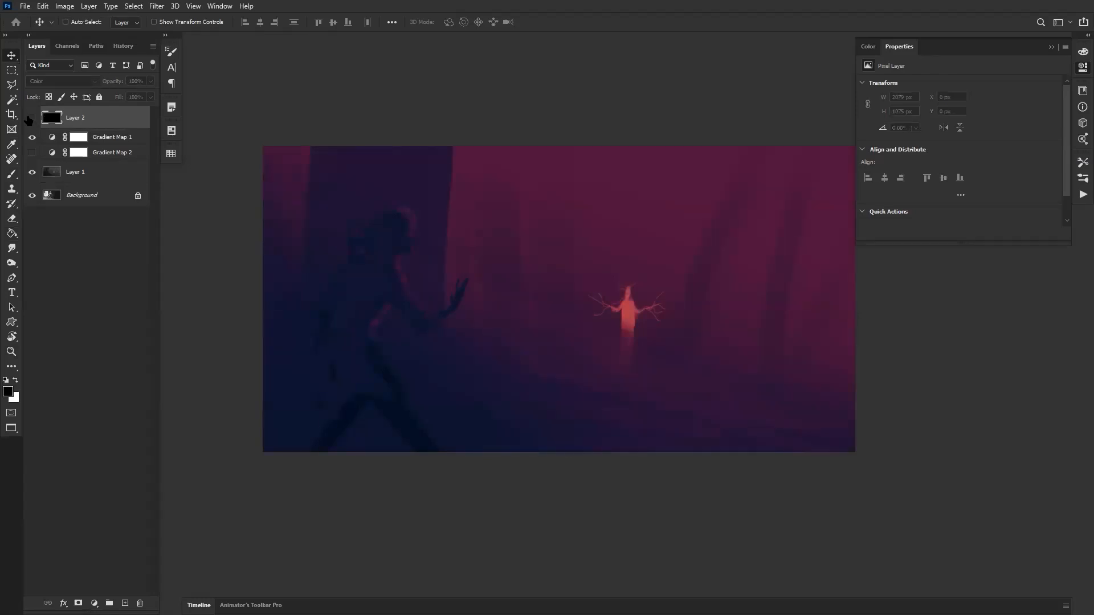
left_click(31, 120)
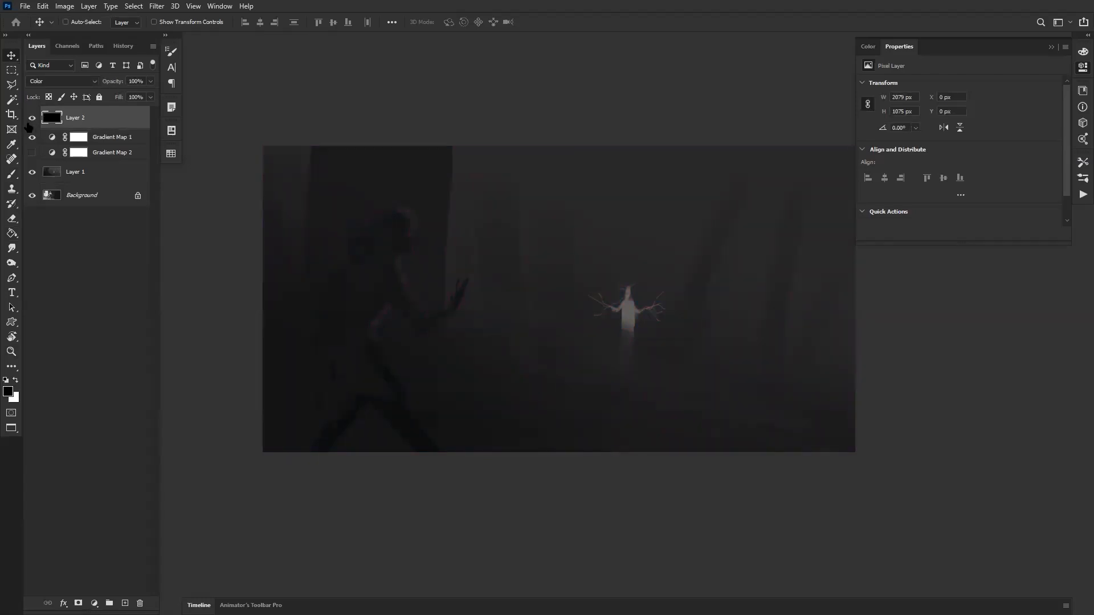
Add another new layer on top and scribble test strokes over the distant figure in a grey sampled from it.
key("ctrl+alt+shift+n")
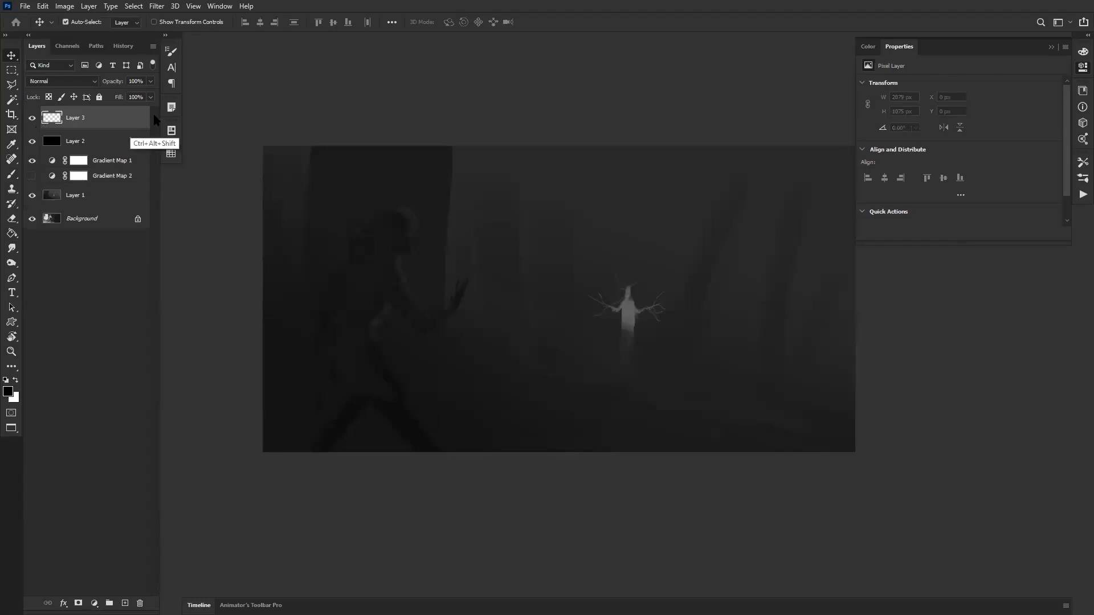
key("b")
left_click(638, 311, "alt")
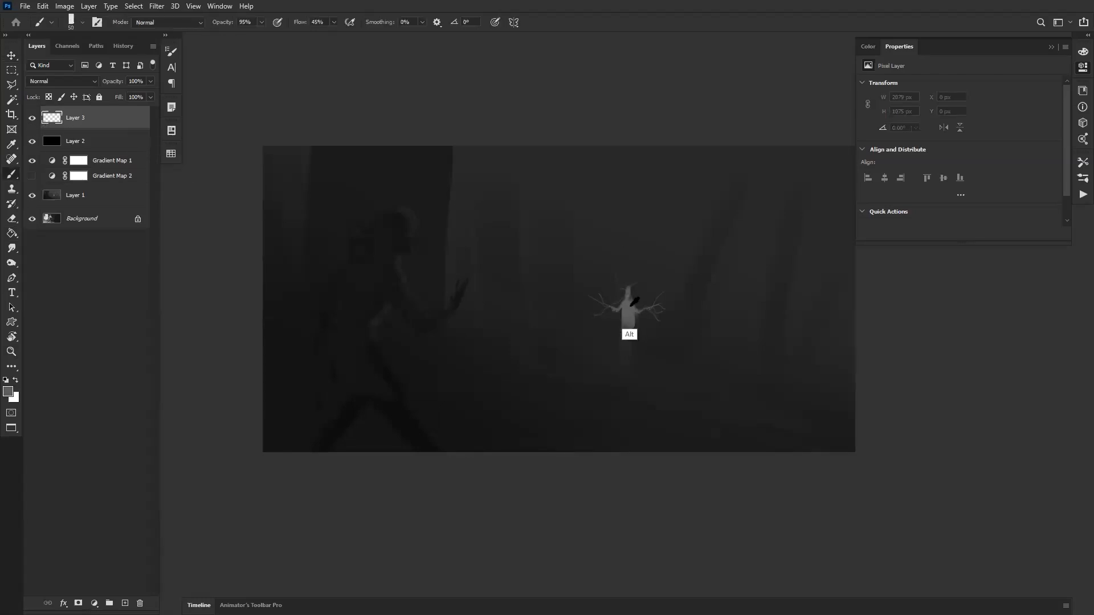
mouse_move(613, 207)
left_mouse_down()
mouse_move(544, 285)
mouse_move(614, 209)
mouse_move(686, 267)
mouse_move(610, 421)
left_mouse_up()
key("v")
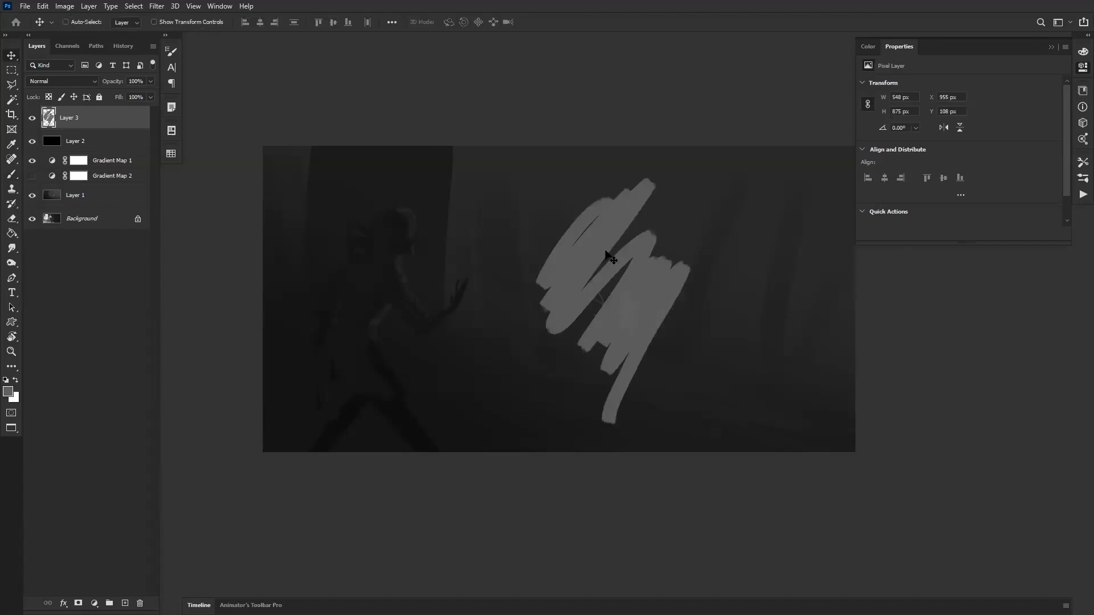
Switch the layer thumbnails to large and undo the test scribble on the new layer.
right_click(94, 243)
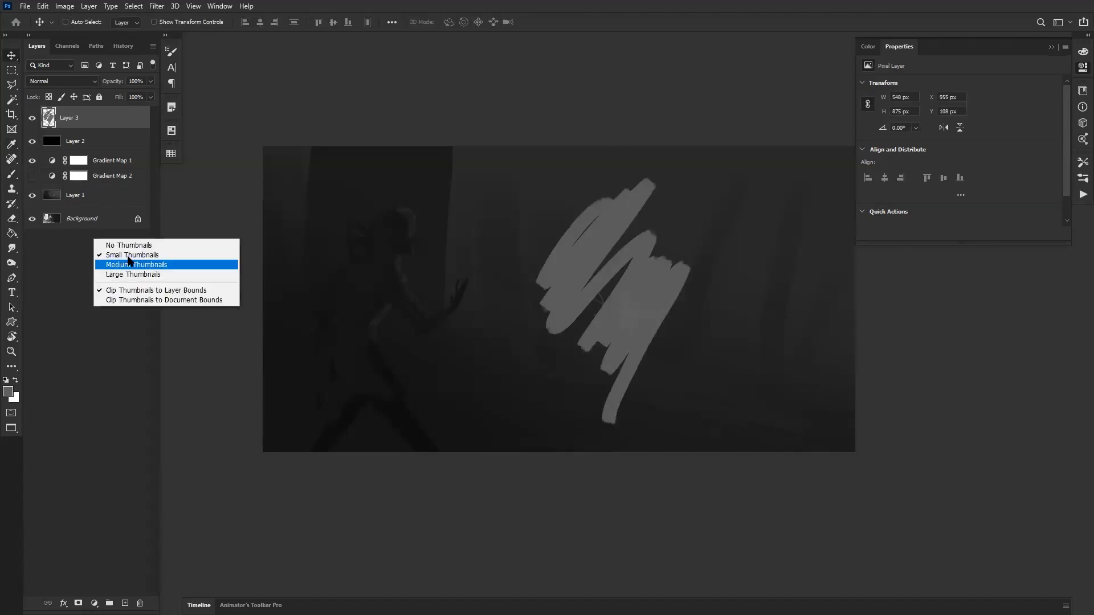
left_click(128, 273)
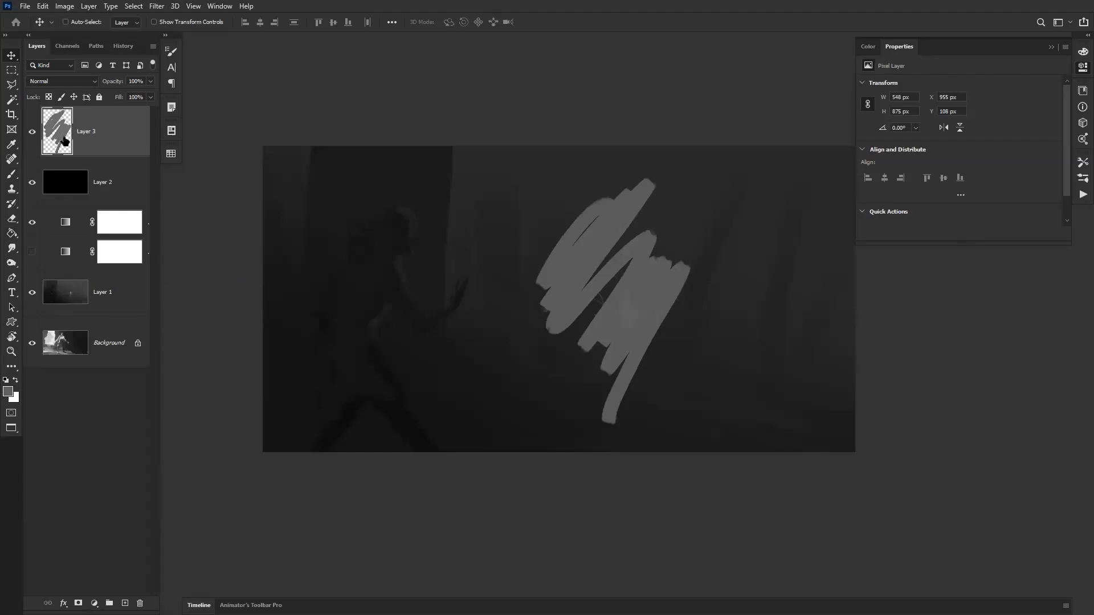
key("ctrl+z")
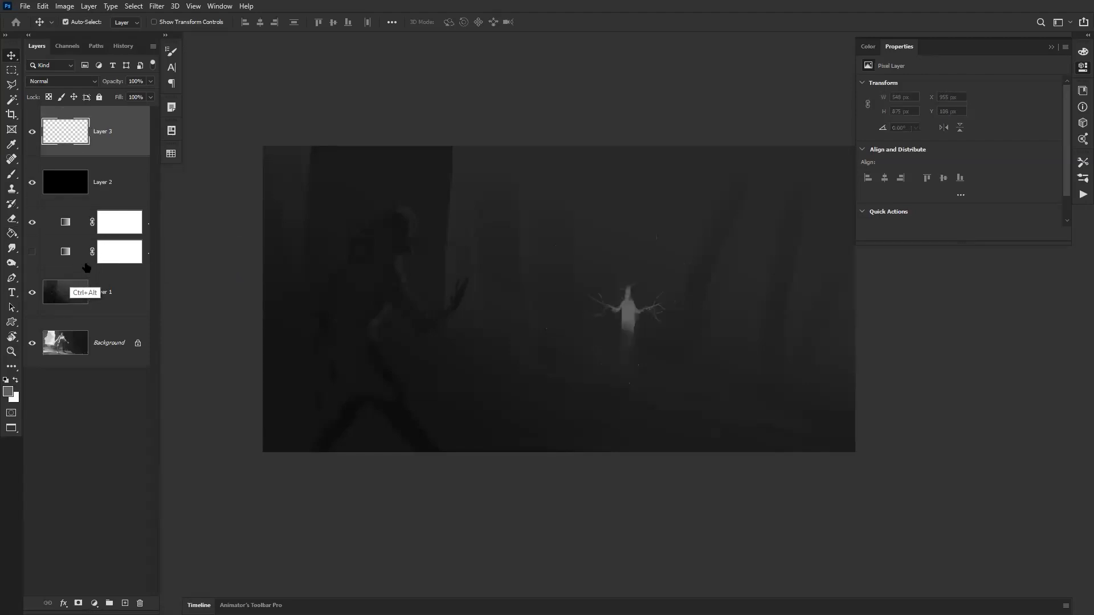
Set the Eyedropper to sample Current & Below and move the empty Layer 3 beneath the black Layer 2.
key("b")
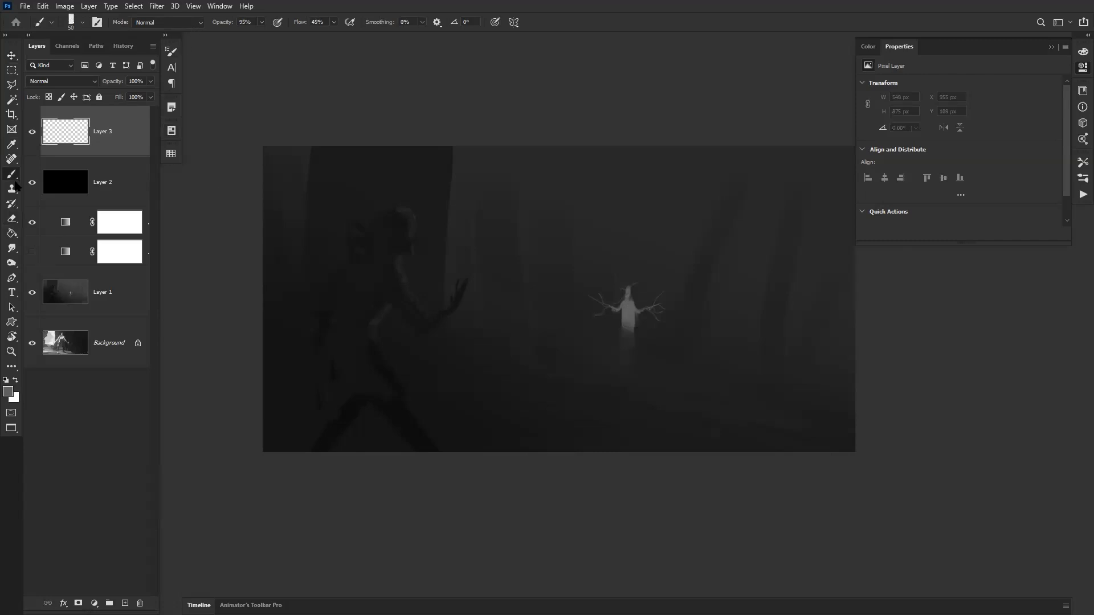
left_click(11, 144)
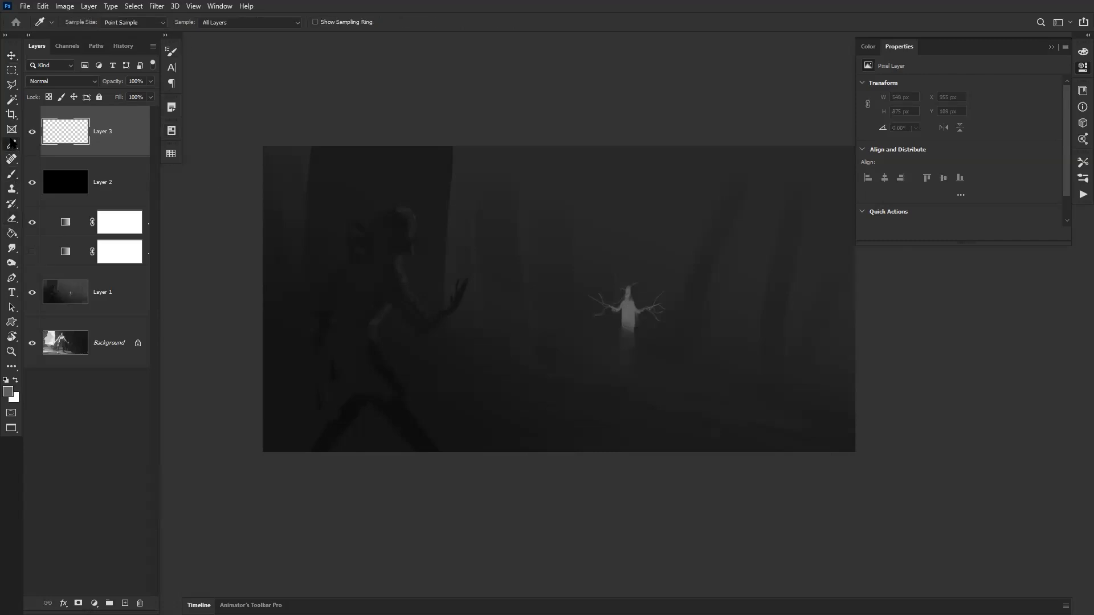
left_click(234, 24)
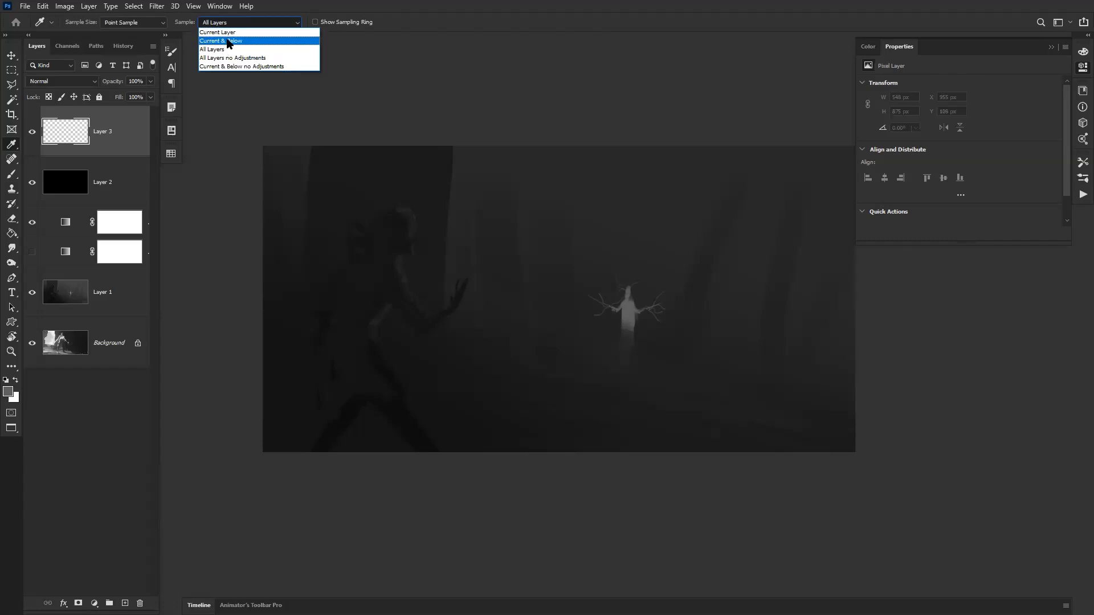
left_click(229, 41)
left_click_drag(102, 123, 109, 195)
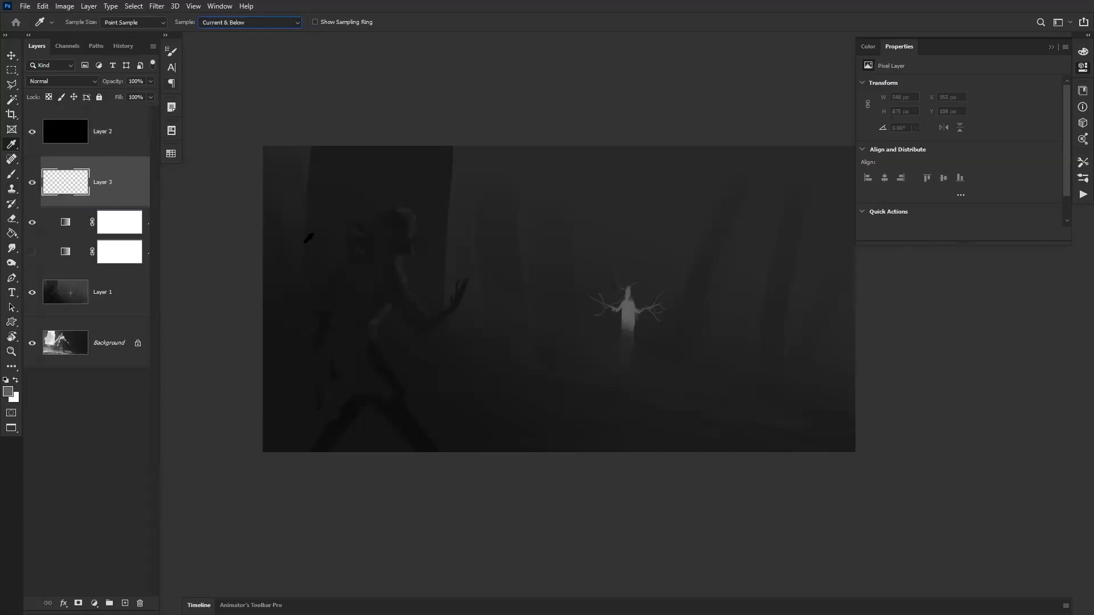
Sample the underlying colour of the distant figure and scribble brush strokes over it on Layer 3.
left_click(624, 307, "alt")
key("b")
mouse_move(536, 254)
left_mouse_down()
mouse_move(621, 190)
mouse_move(546, 281)
mouse_move(561, 294)
mouse_move(676, 222)
mouse_move(681, 248)
mouse_move(613, 345)
left_mouse_up()
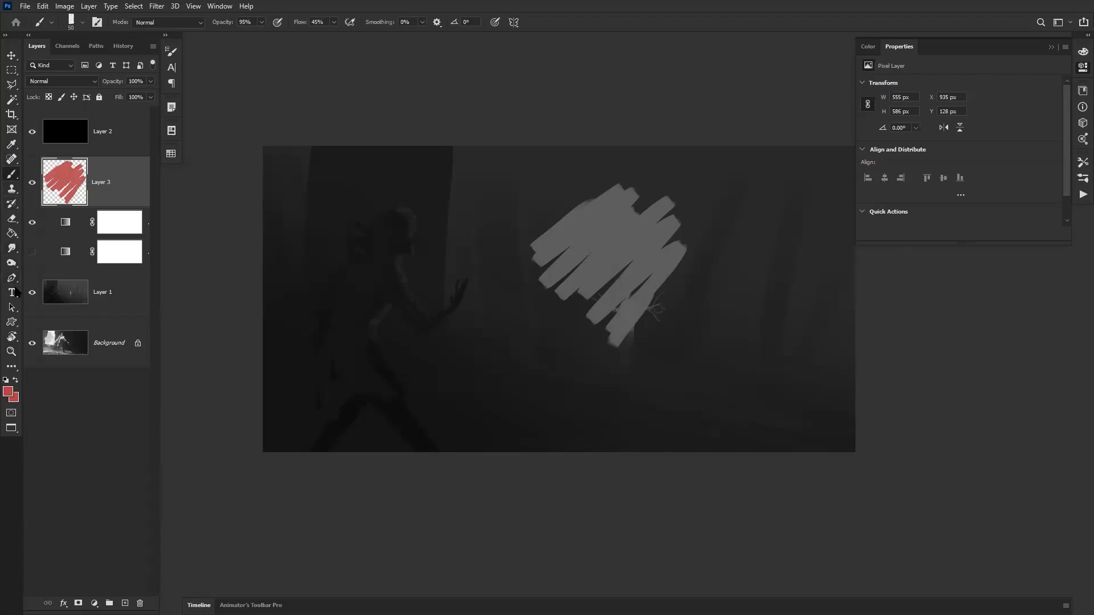
Set the Eyedropper back to All Layers, sample the scribble's visible grey and paint a test stroke beside it.
left_click(18, 145)
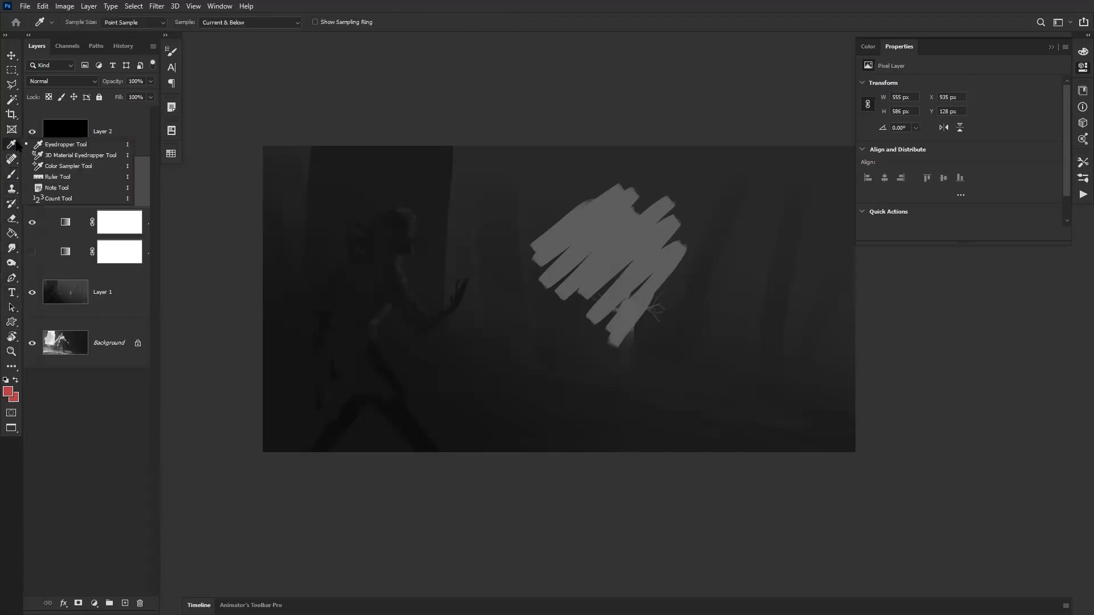
left_click(251, 23)
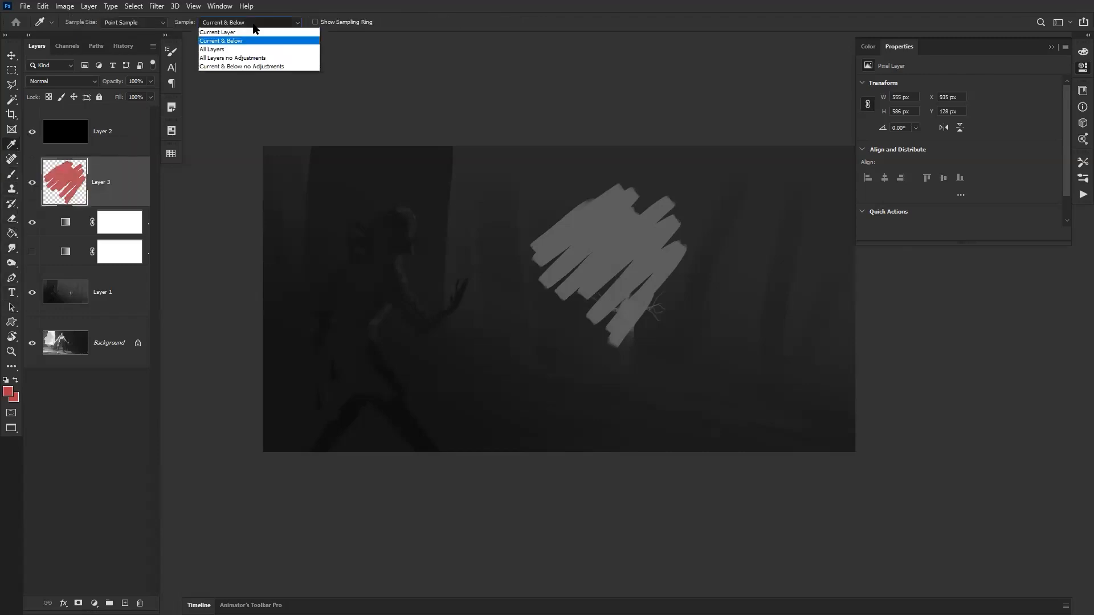
left_click(233, 50)
left_click(227, 113)
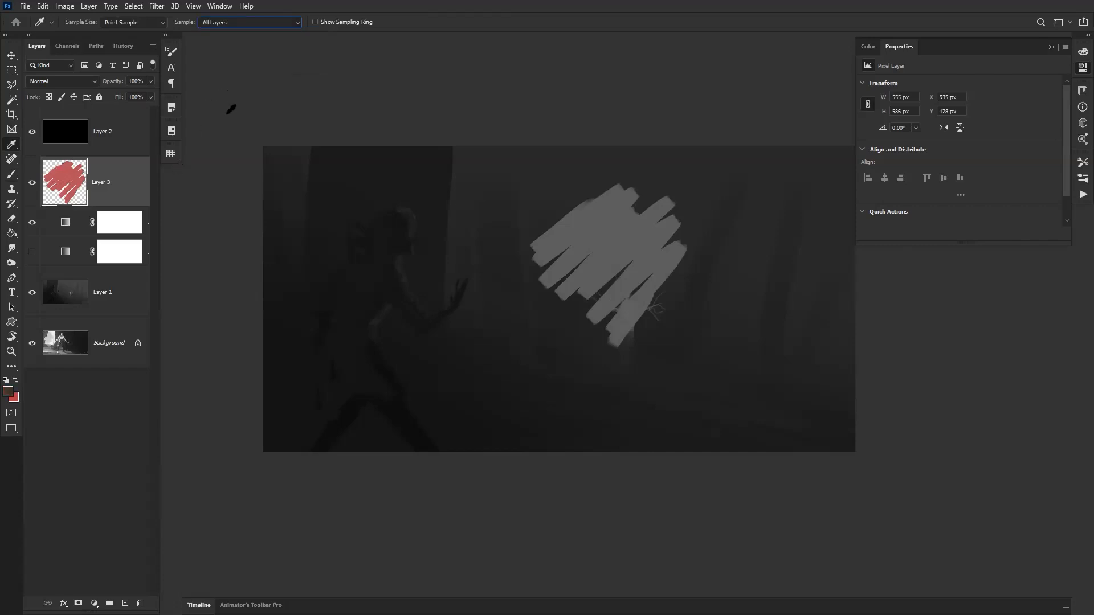
left_click(607, 213)
key("b")
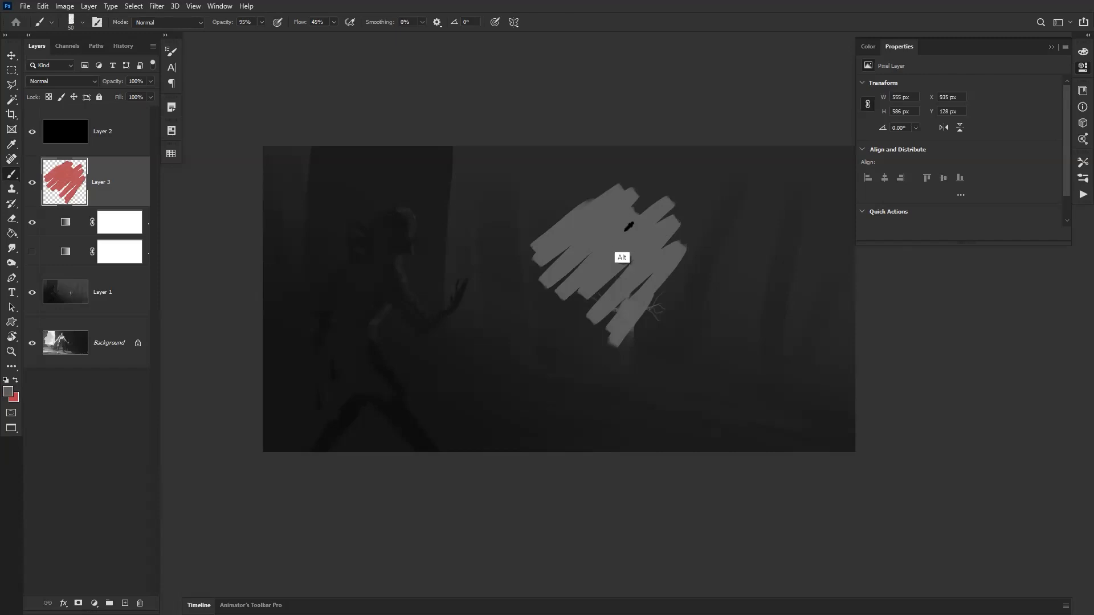
left_click_drag(550, 225, 555, 206)
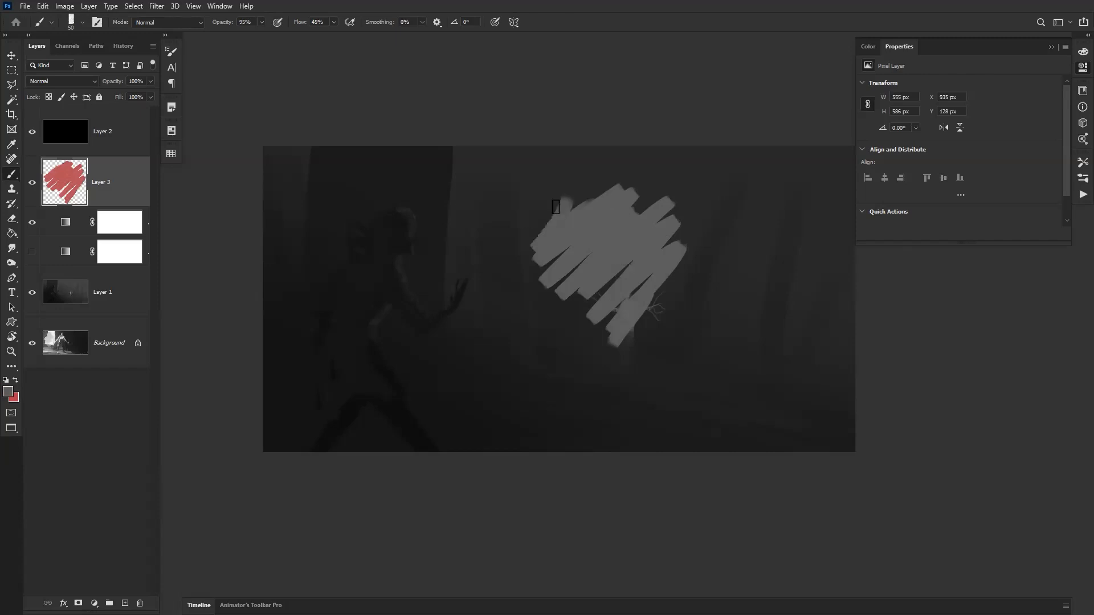
Hide Layer 2, Layer 3 and the upper gradient map, and select Layer 1.
left_click(32, 182)
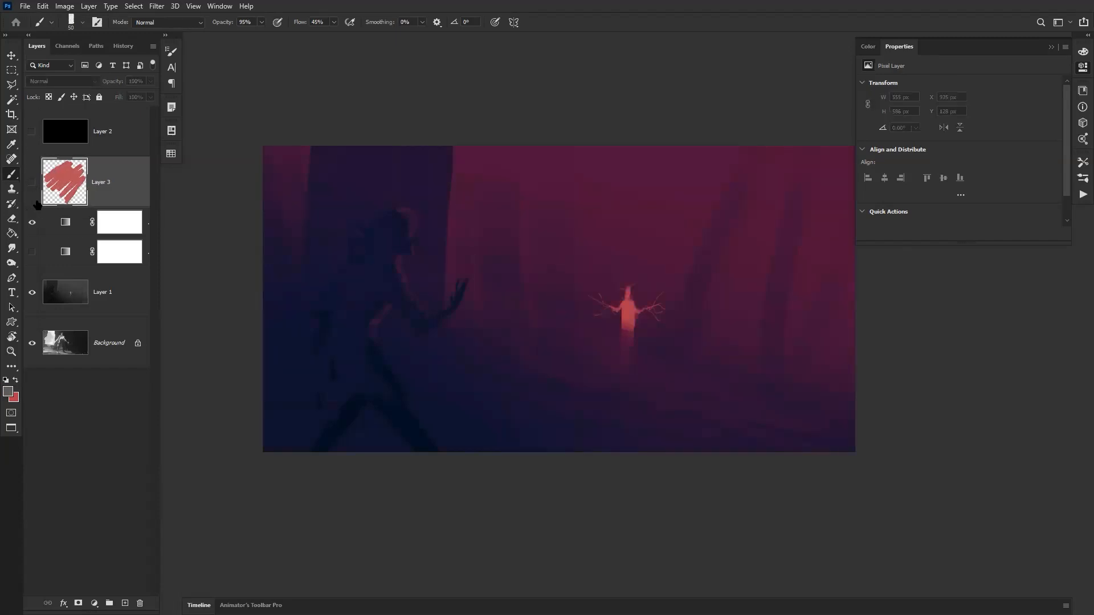
left_click(32, 222)
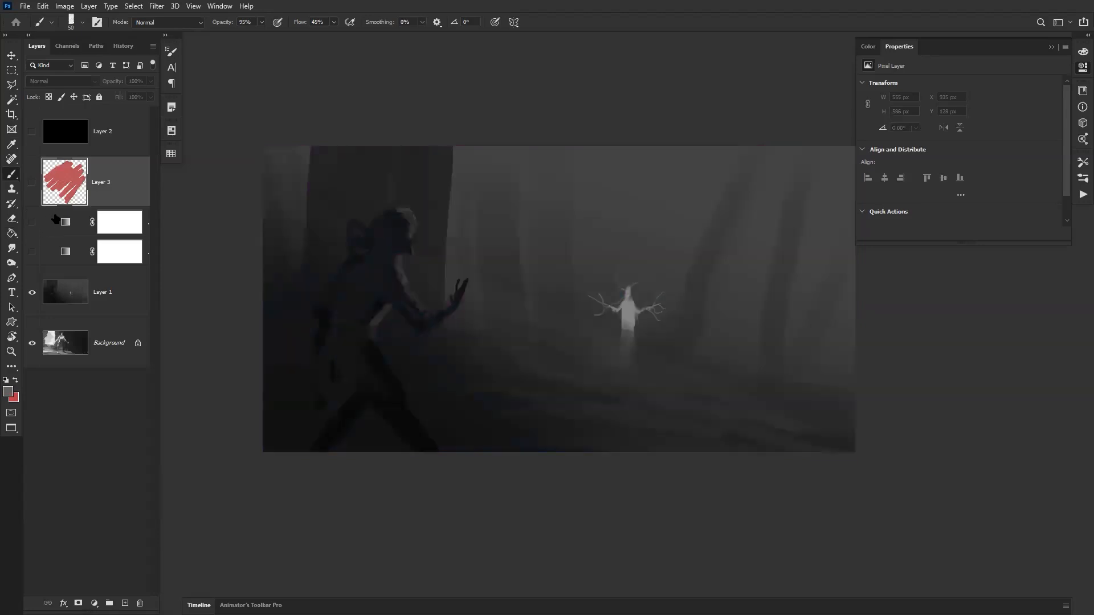
left_click(97, 291)
Choose the soft 50 px brush with 0% hardness and brush light onto the distant figure on Layer 1.
key("ctrl+space")
left_click(628, 326, "ctrl")
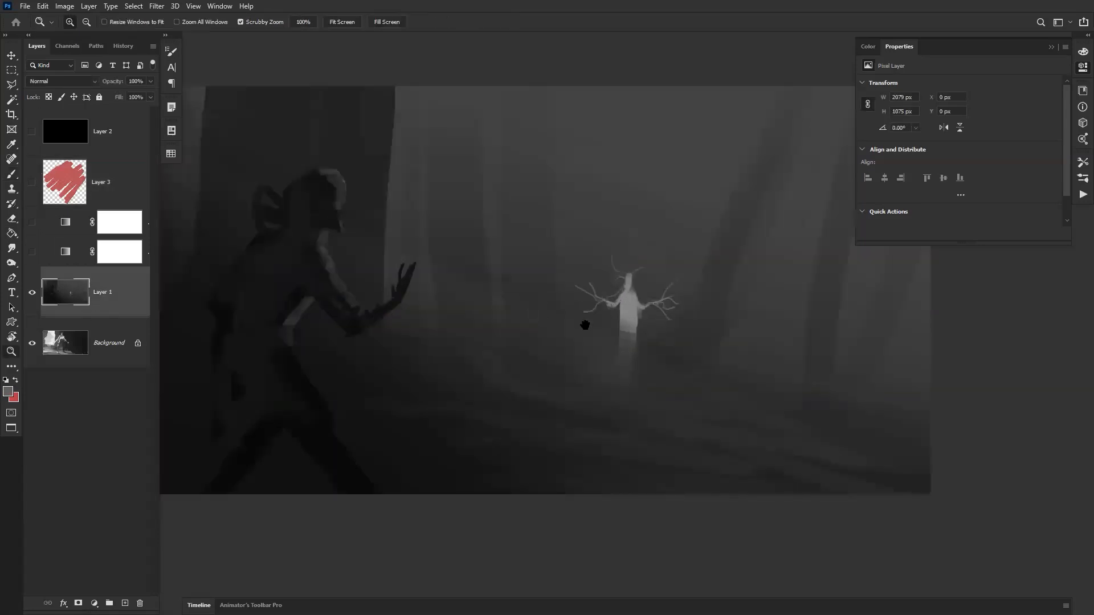
left_click_drag(617, 351, 535, 298)
right_click(550, 283)
left_click(567, 248)
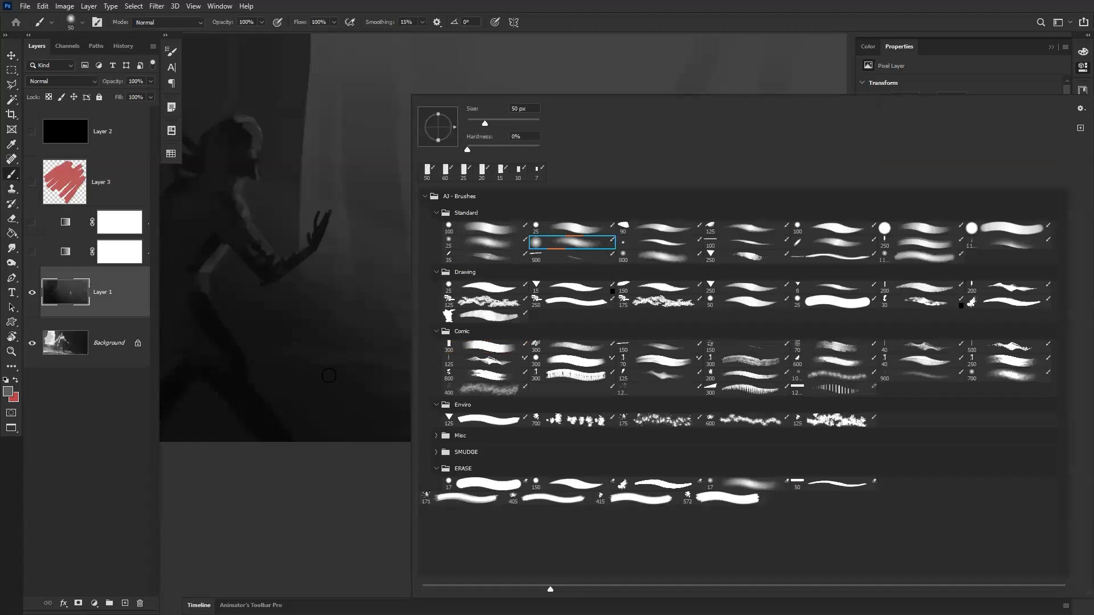
key("Return")
left_click_drag(543, 246, 544, 325)
Build up a wide soft glow around the figure and through the forest with a 1400 to 1500 px Color Dodge brush.
key("bracketright")
key("bracketright")
key("bracketright")
key("bracketright")
key("bracketright")
key("bracketright")
key("bracketright")
key("bracketright")
key("bracketright")
key("bracketright")
key("bracketright")
mouse_move(561, 220)
left_mouse_down()
mouse_move(540, 237)
mouse_move(542, 298)
mouse_move(553, 282)
left_mouse_up()
left_click(550, 196)
left_click(526, 328, "alt")
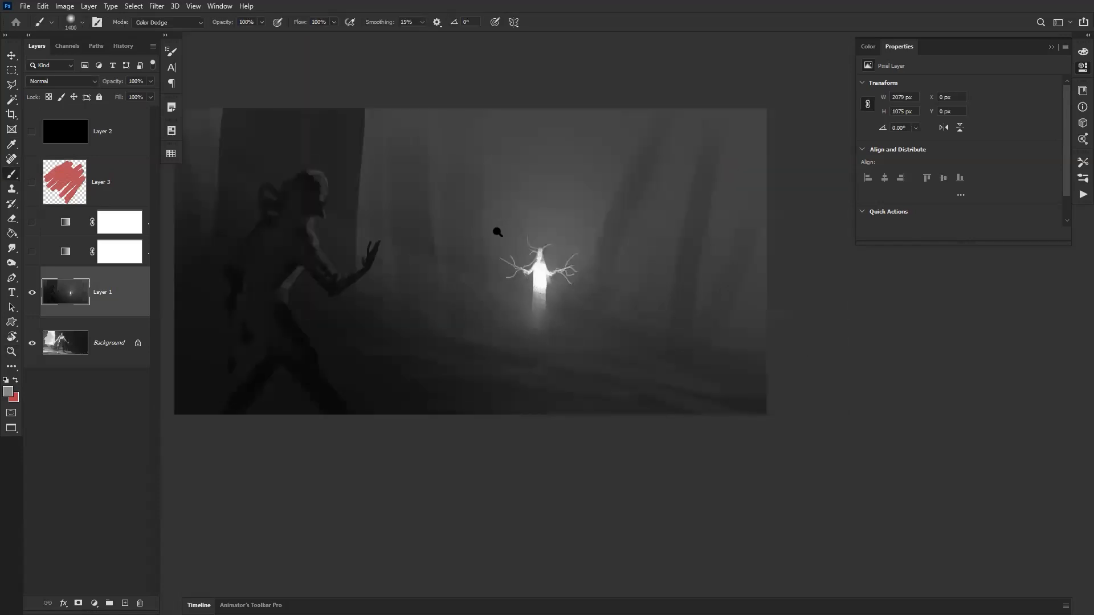
left_click(509, 248)
left_click(509, 248)
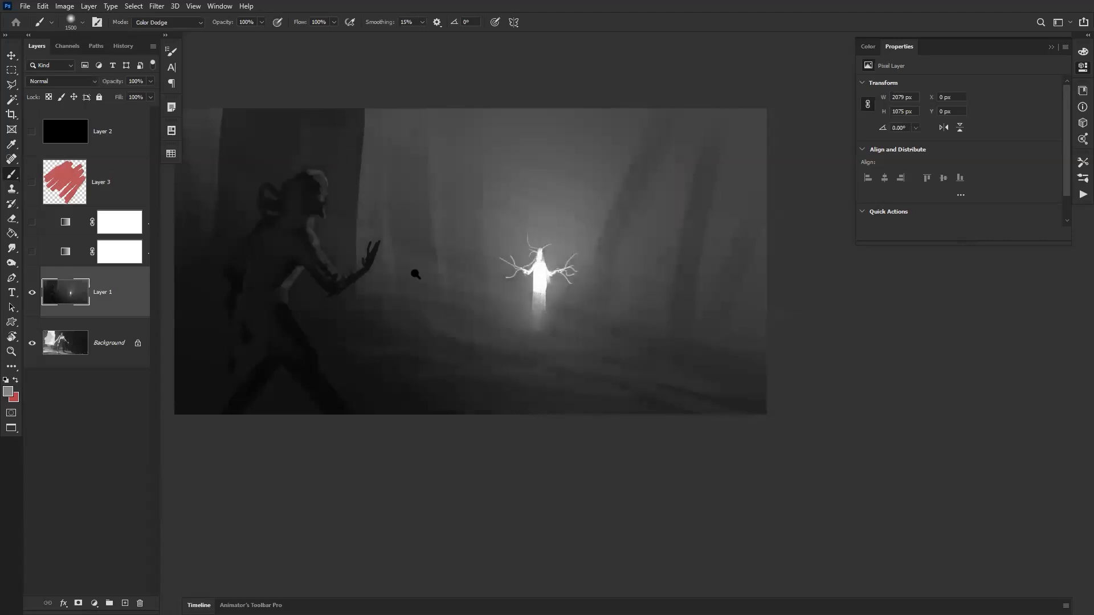
left_click(642, 271)
left_click(643, 271)
left_click(478, 206)
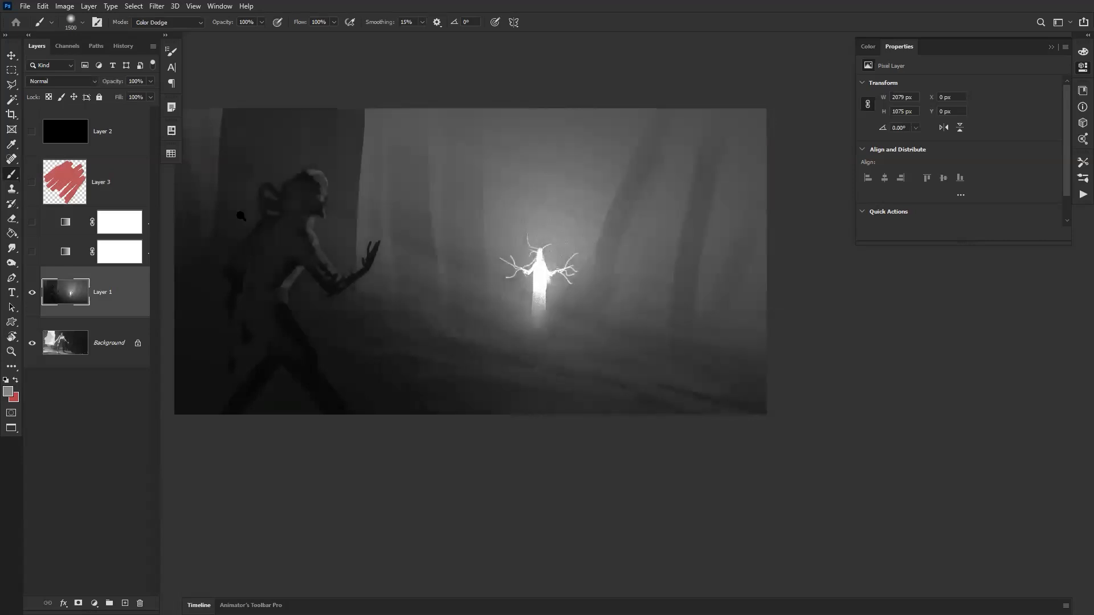
left_click_drag(229, 216, 444, 264)
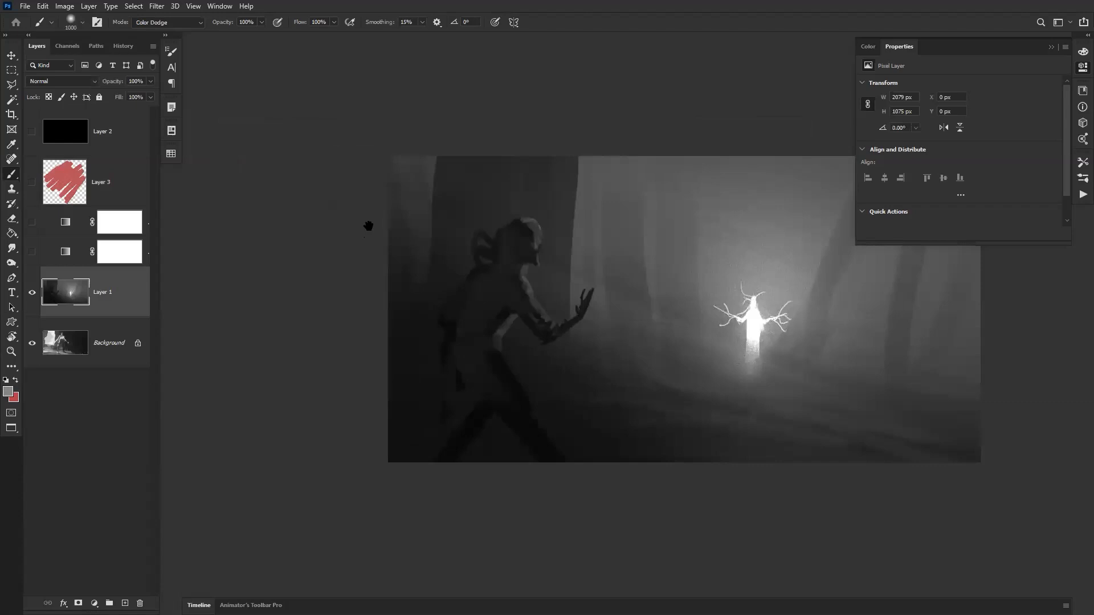
left_click(368, 226)
key("bracketleft")
key("bracketleft")
key("bracketleft")
key("bracketleft")
key("bracketleft")
key("bracketleft")
key("bracketleft")
key("bracketleft")
left_click(548, 230)
key("ctrl+z")
Brighten the forest floor along the painting's lower edge with a broad Color Dodge stroke.
key("bracketright")
key("bracketright")
key("bracketright")
key("bracketright")
left_click_drag(593, 443, 958, 475)
key("ctrl+z")
left_click_drag(577, 486, 873, 490)
mouse_move(618, 432)
left_mouse_down()
mouse_move(776, 395)
mouse_move(753, 394)
mouse_move(751, 471)
left_mouse_up()
key("ctrl+z")
Paint a narrow vertical light streak on the ground below the glowing figure with a 70 px Color Dodge brush.
key("bracketleft")
key("bracketleft")
key("bracketleft")
key("bracketleft")
key("bracketleft")
key("bracketleft")
key("bracketleft")
key("bracketleft")
key("bracketleft")
key("bracketleft")
key("bracketleft")
key("bracketleft")
left_click_drag(758, 360, 755, 555)
key("ctrl+z")
left_click_drag(752, 366, 750, 445)
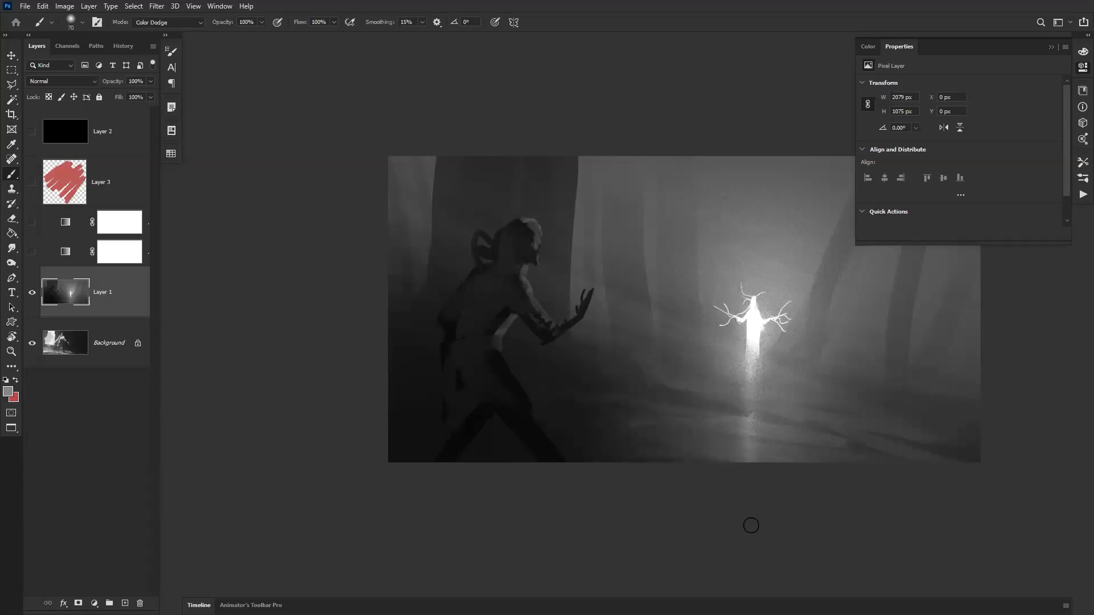
key("bracketright")
key("bracketright")
key("bracketright")
key("bracketright")
key("bracketright")
key("bracketright")
key("bracketright")
key("bracketright")
key("bracketright")
key("bracketright")
key("bracketright")
key("bracketright")
key("ctrl+z")
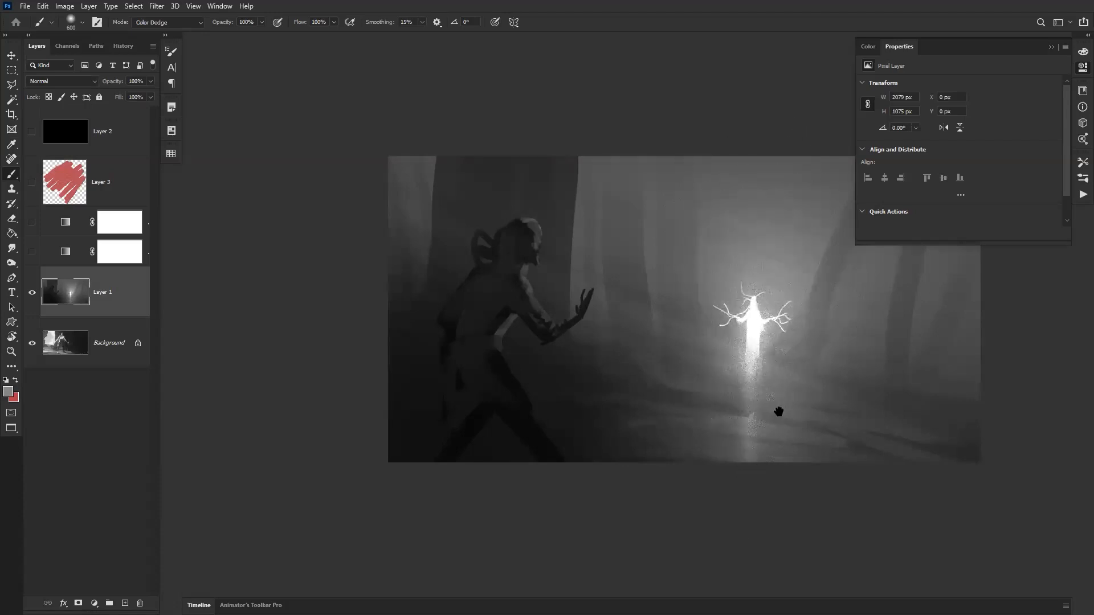
left_click_drag(779, 410, 596, 393)
left_click_drag(337, 340, 383, 370)
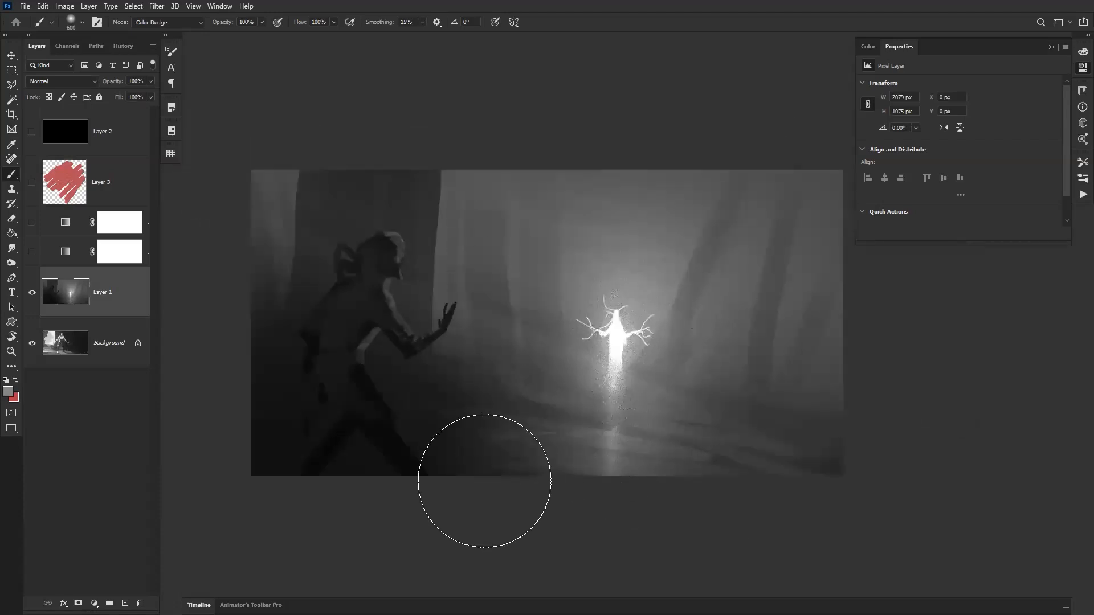
left_click_drag(624, 360, 665, 325)
left_click_drag(569, 277, 538, 273)
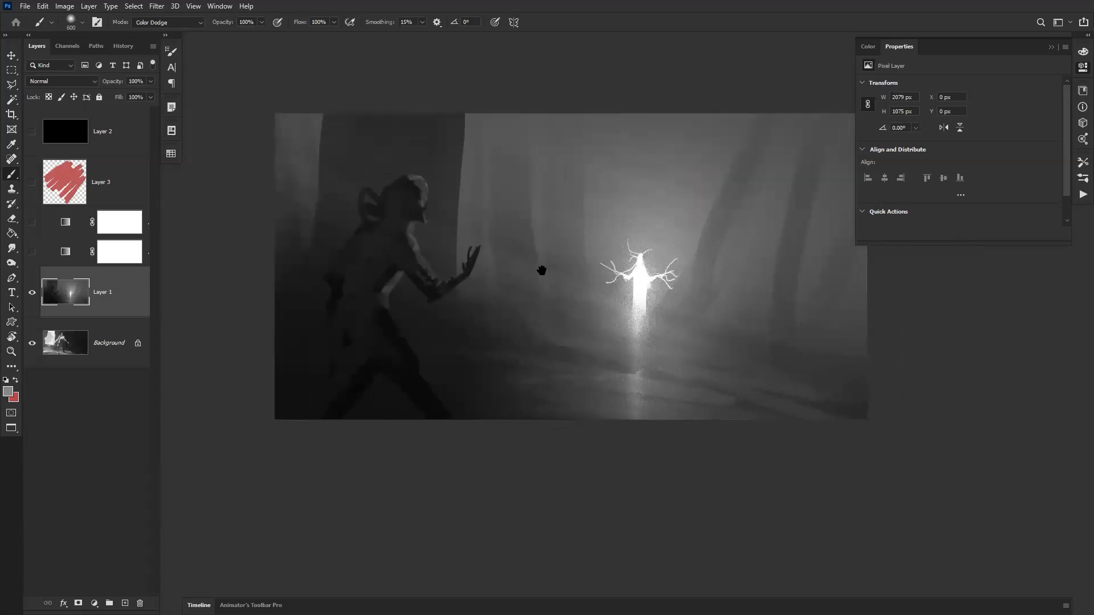
key("bracketleft")
key("bracketleft")
key("bracketleft")
key("bracketleft")
key("bracketleft")
key("bracketleft")
key("bracketleft")
left_click_drag(545, 294, 525, 152)
key("ctrl+alt+z")
key("ctrl+alt+z")
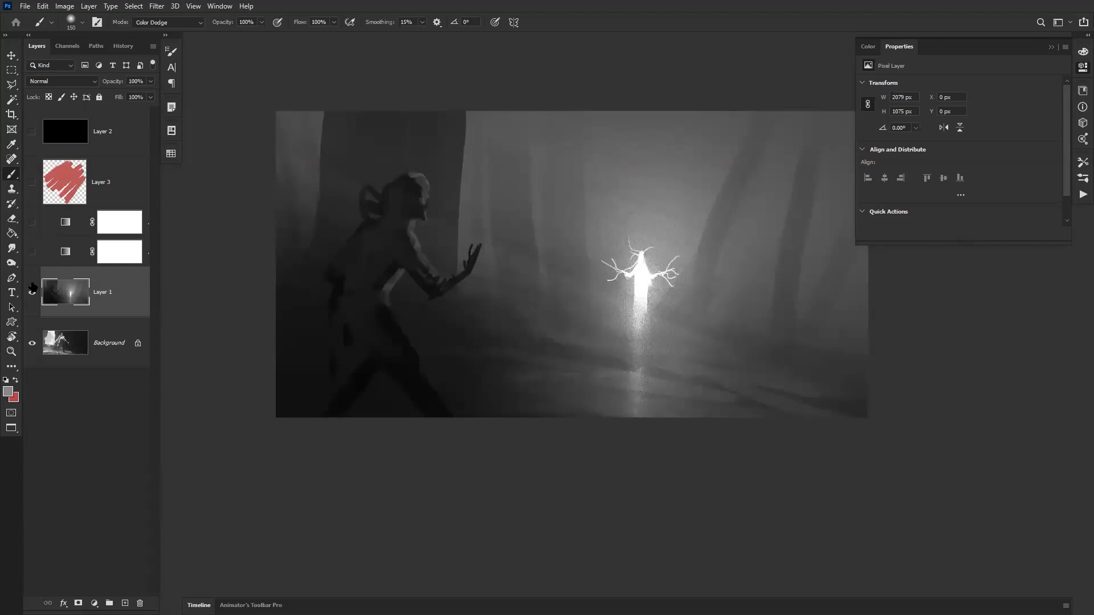
Hide Layer 1, select the Background layer and brighten the ground under the character with a 700 px Color Dodge brush.
left_click(32, 291)
left_click(97, 337)
key("bracketright")
key("bracketright")
key("bracketright")
key("bracketright")
key("bracketright")
key("bracketright")
key("bracketright")
key("bracketright")
left_click_drag(558, 202, 536, 211)
key("ctrl+z")
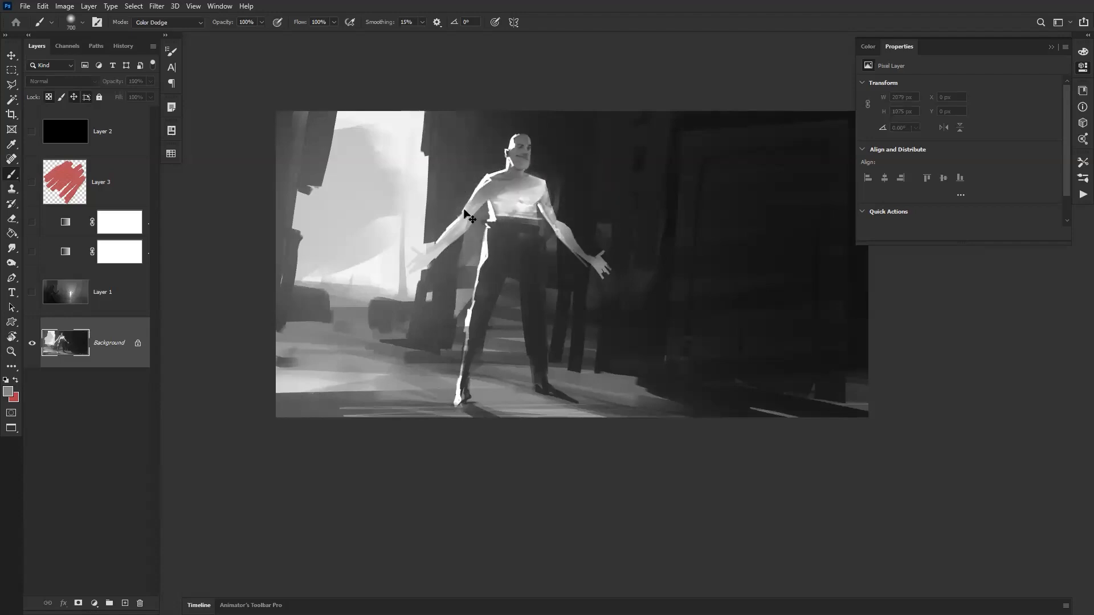
left_click_drag(391, 153, 363, 274)
key("ctrl+z")
mouse_move(367, 407)
left_mouse_down()
mouse_move(343, 415)
mouse_move(278, 368)
mouse_move(230, 359)
mouse_move(834, 444)
left_mouse_up()
Examine the light and dark masses of the Background character scene at a very small size.
key("ctrl+space")
left_click(660, 343, "ctrl+alt")
left_click(660, 343, "ctrl+alt")
left_click(661, 343, "ctrl+alt")
left_click(661, 343, "ctrl+alt")
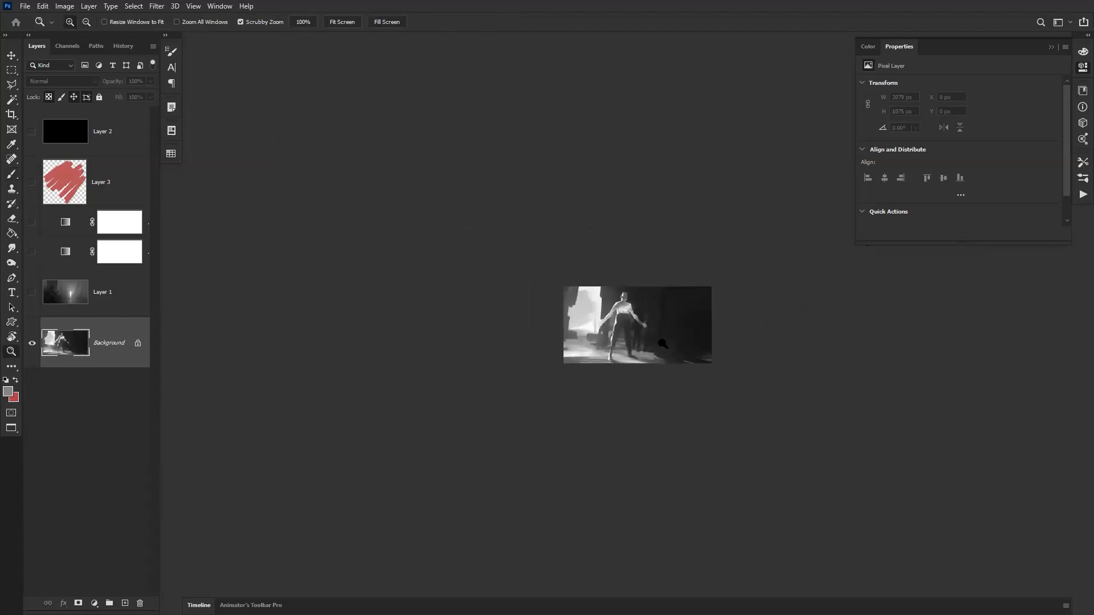
left_click(661, 343, "ctrl")
left_click(659, 341, "ctrl")
left_click(642, 331, "ctrl")
Compare the forest painting's values with the character scene's by toggling Layer 1 and inspecting the glowing figure up close.
left_click(31, 293)
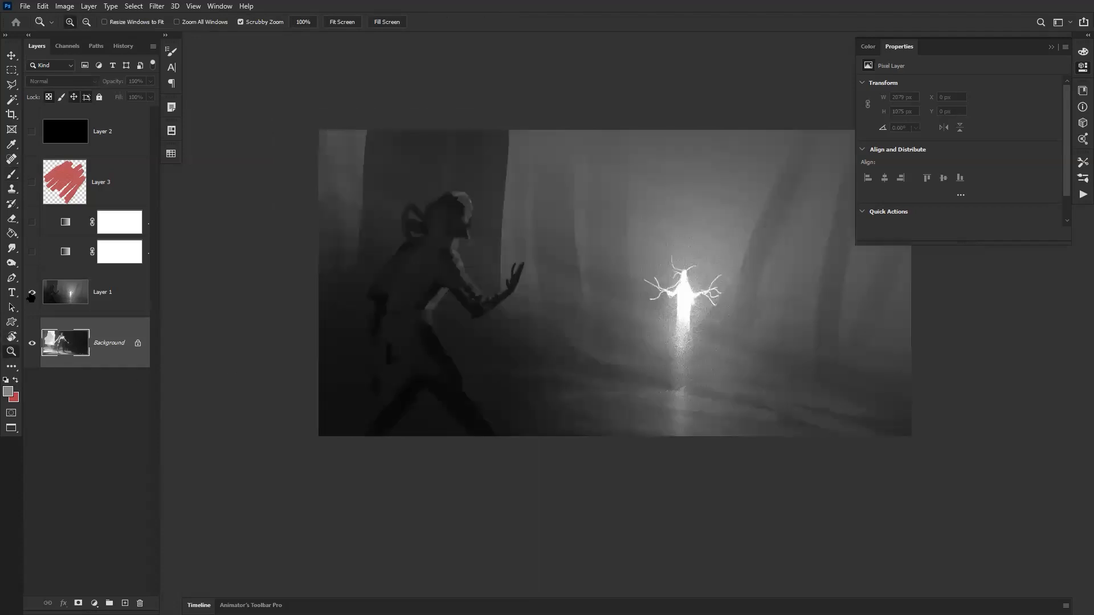
left_click(32, 292)
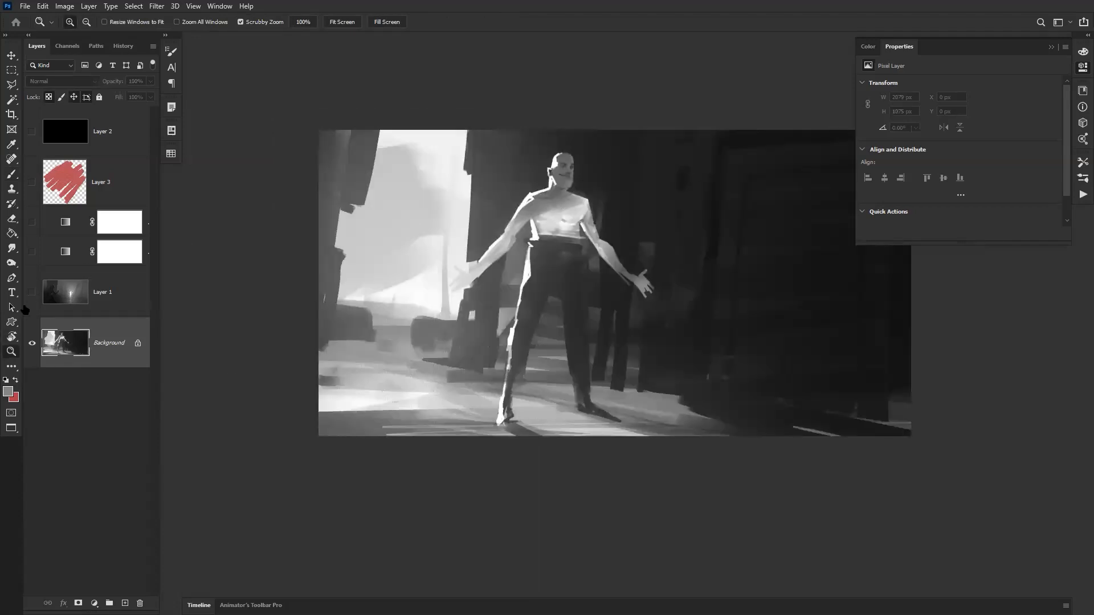
left_click(32, 292)
left_click(699, 233, "alt")
left_click(700, 235, "alt")
left_click(700, 237, "alt")
left_click(699, 242, "alt")
left_click(699, 247)
left_click(700, 248)
left_click(701, 246)
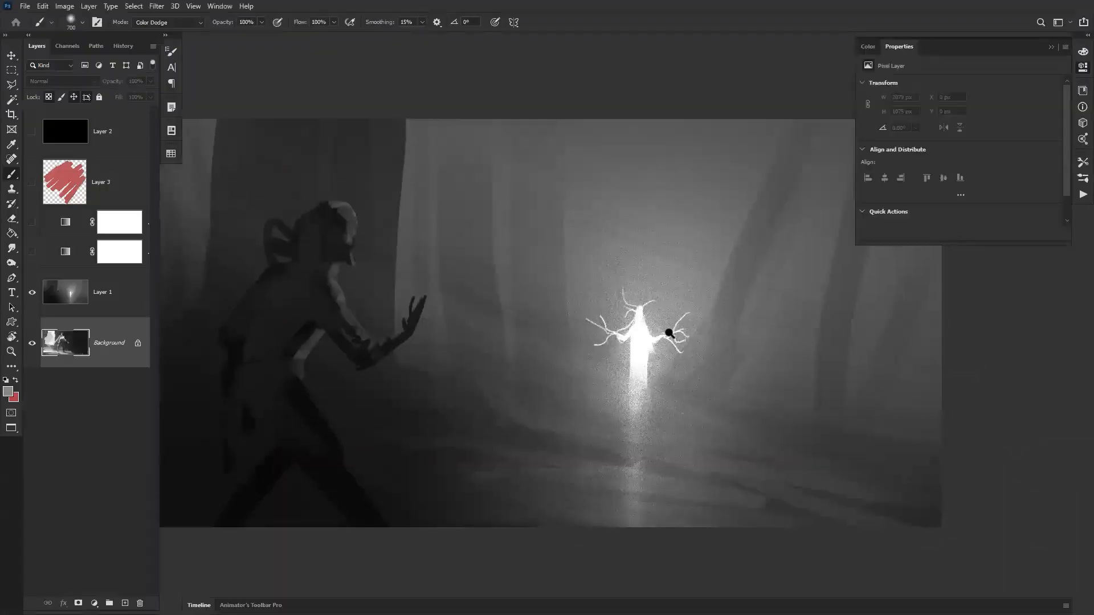
left_click(667, 335, "alt")
left_click_drag(666, 335, 675, 315)
left_click(662, 324)
left_click(32, 293)
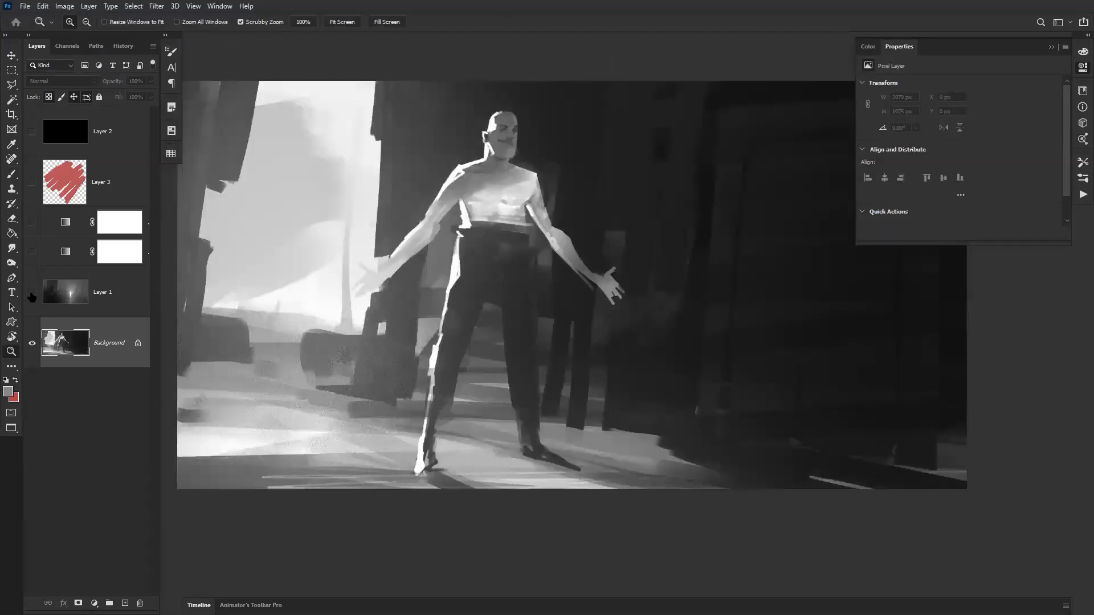
left_click(32, 294)
left_click(31, 294)
left_click(30, 292)
Preview the lower and the upper gradient map in turn over the forest painting.
left_click(32, 251)
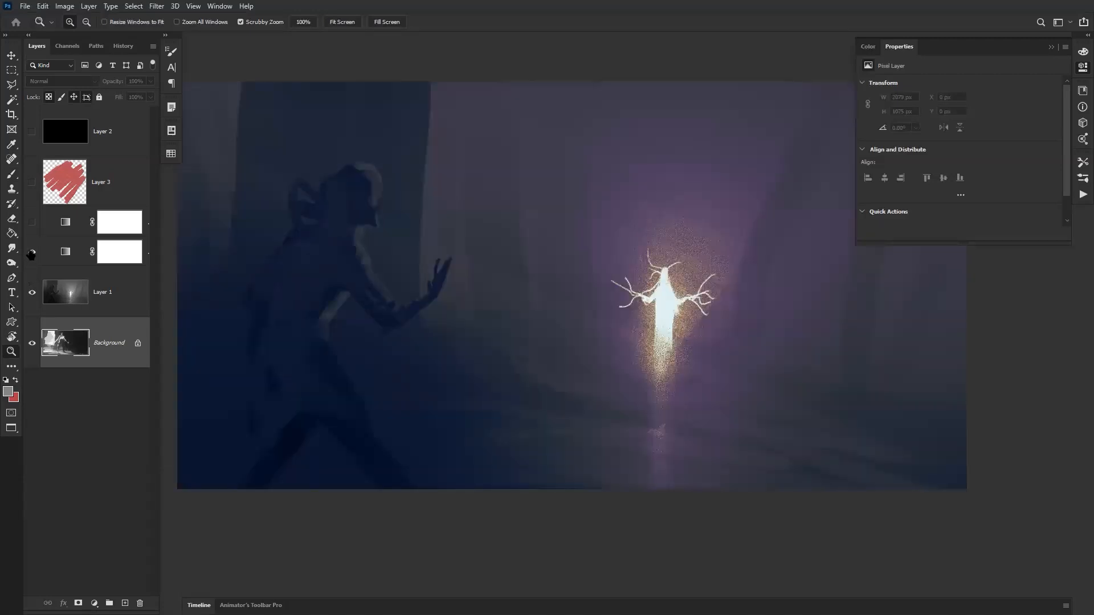
left_click(32, 251)
left_click(32, 223)
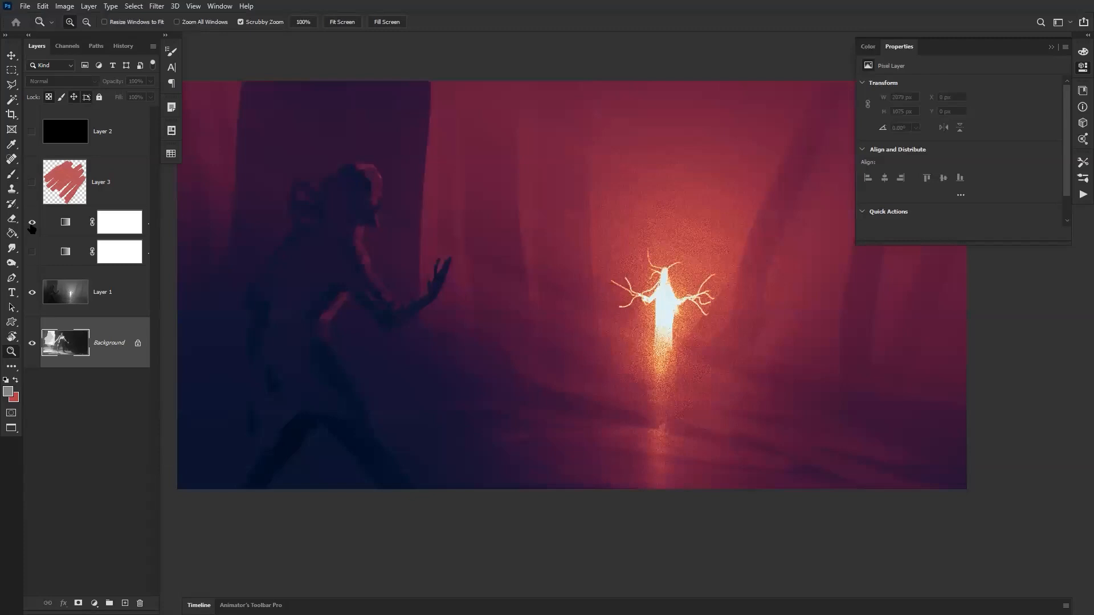
left_click(32, 223)
Hide Layer 1 and preview each gradient map over the Background character scene.
left_click(32, 292)
left_click(32, 252)
left_click(32, 252)
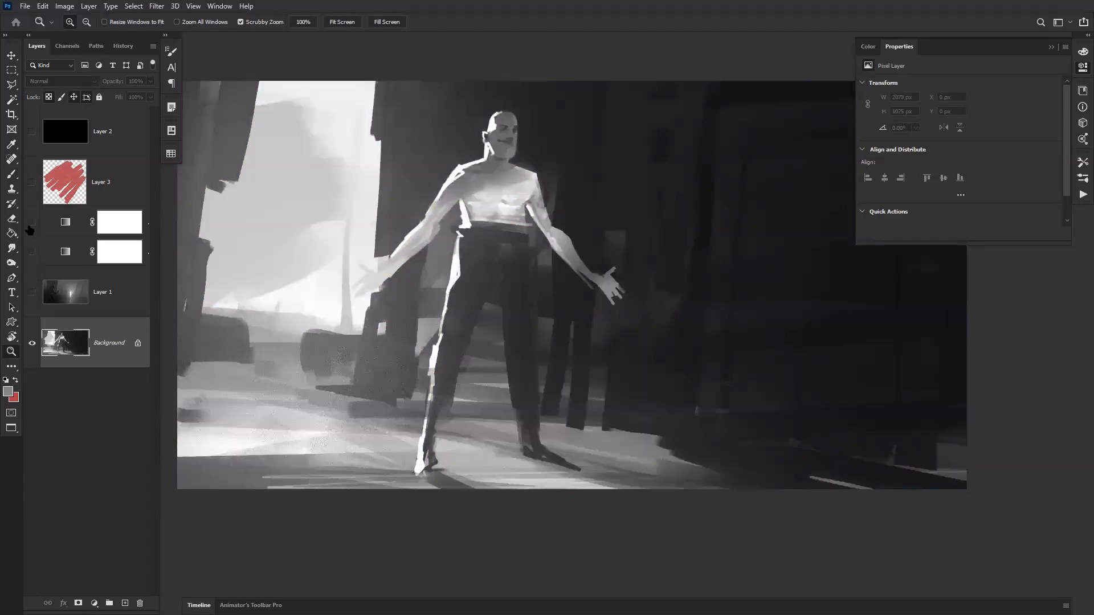
left_click(32, 223)
left_click(32, 223)
Move the upper gradient map between Layer 1 and the Background layer and make it visible.
left_click_drag(110, 226, 110, 311)
left_click(77, 226)
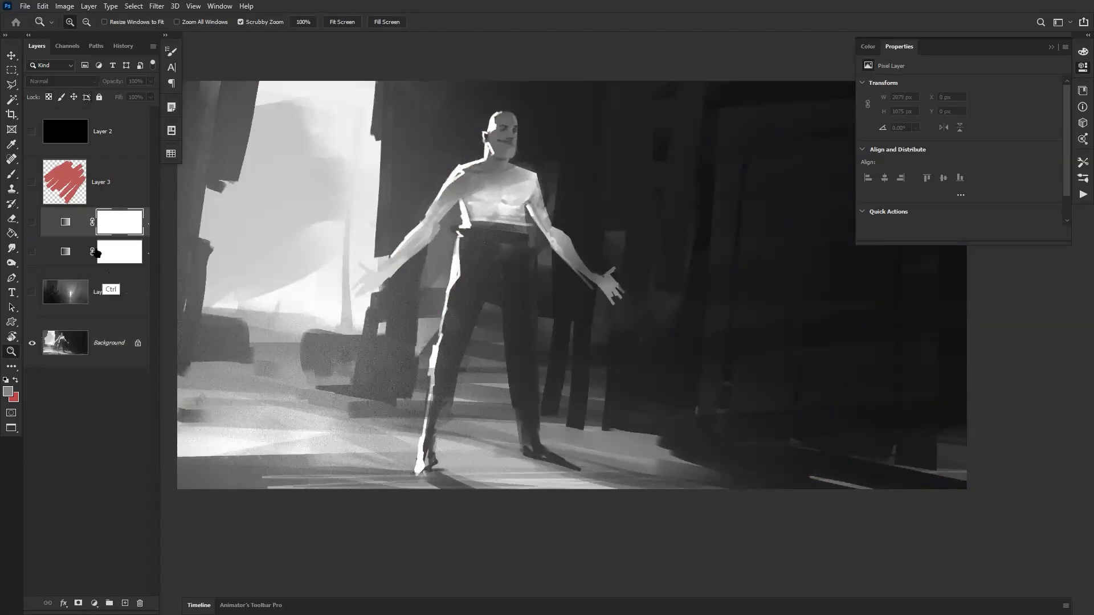
left_click_drag(77, 227, 74, 318)
left_click(32, 303)
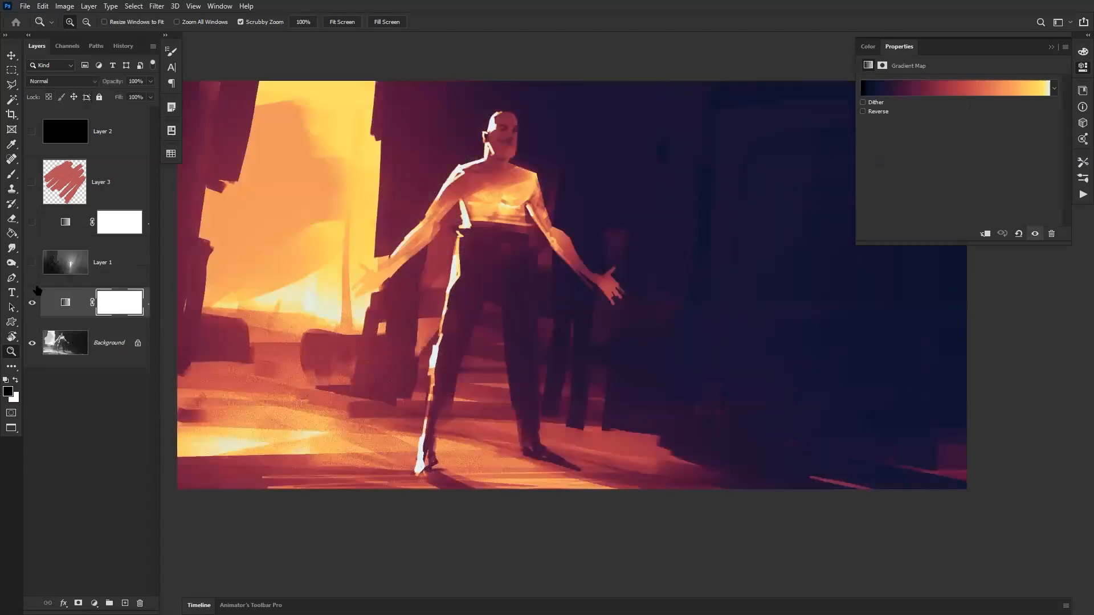
Show Layer 1 with the gradient map above it and check the coloured forest painting at reduced and larger size.
left_click(32, 223)
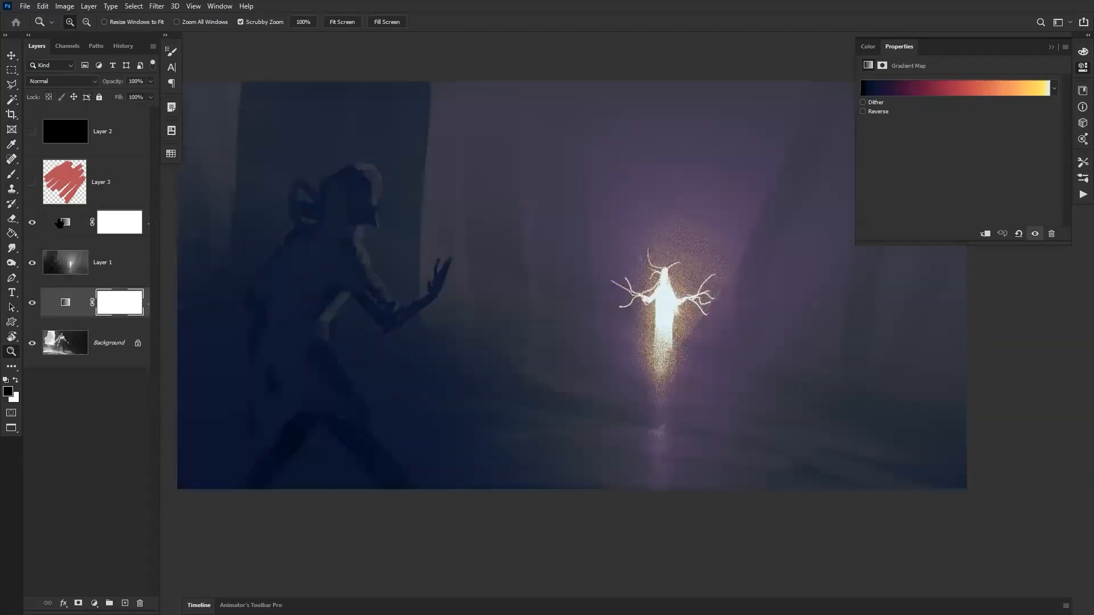
left_click(610, 249, "alt")
left_click(610, 249, "alt")
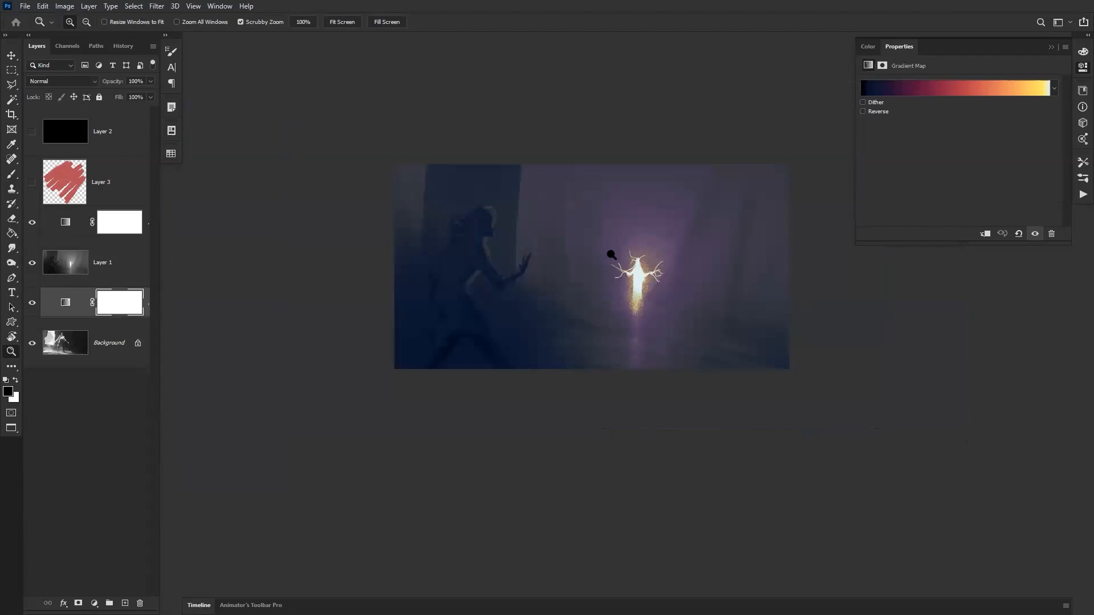
left_click(611, 256)
left_click(611, 258)
left_click(609, 260)
left_click(599, 266, "alt")
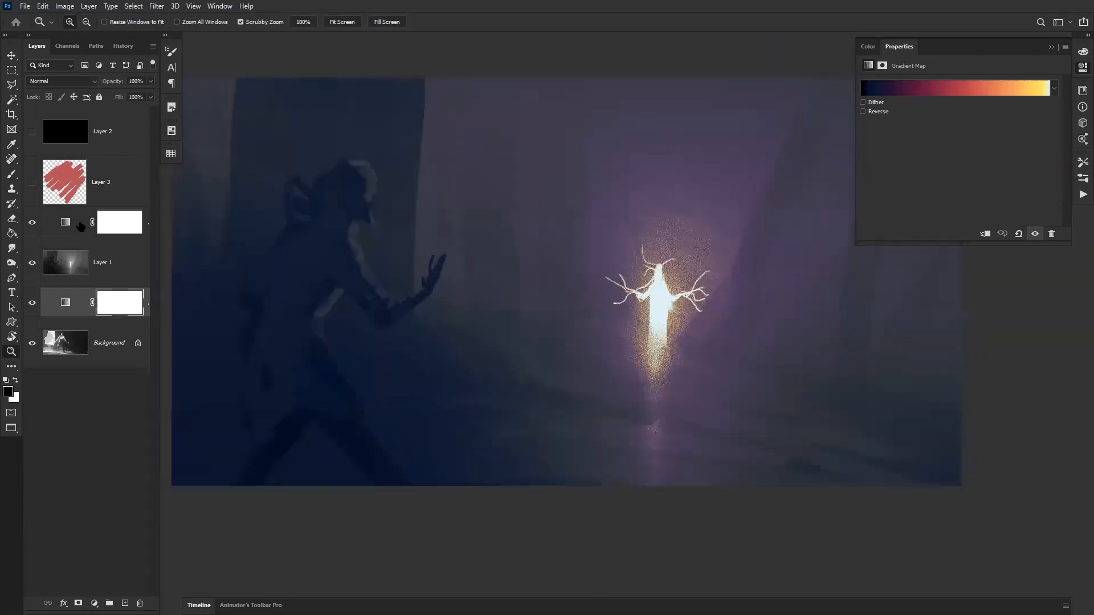
Recolour the 4% stop of the upper gradient map to a dark magenta, #2d0121.
left_click(113, 224)
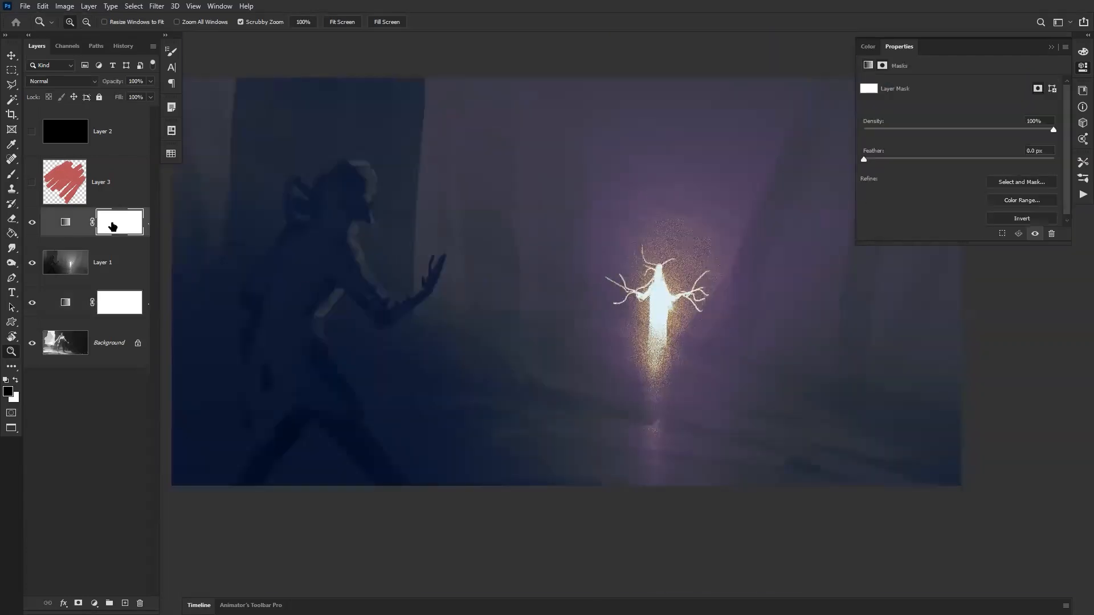
left_click(65, 222)
left_click(963, 87)
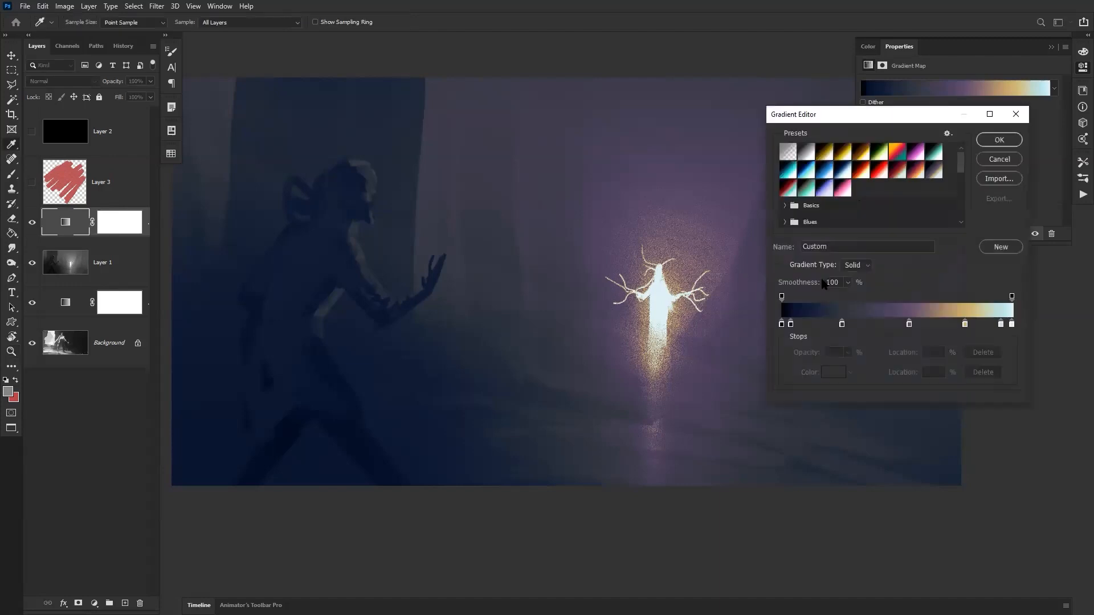
left_click(790, 325)
left_click(833, 373)
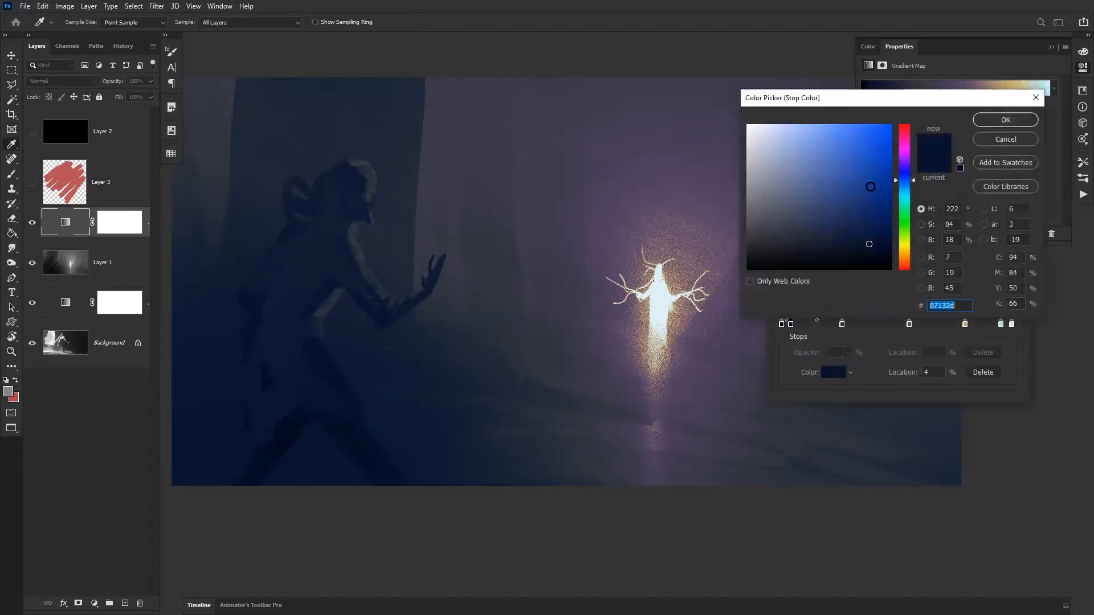
left_click(873, 181)
left_click_drag(899, 158, 904, 142)
left_click(889, 244)
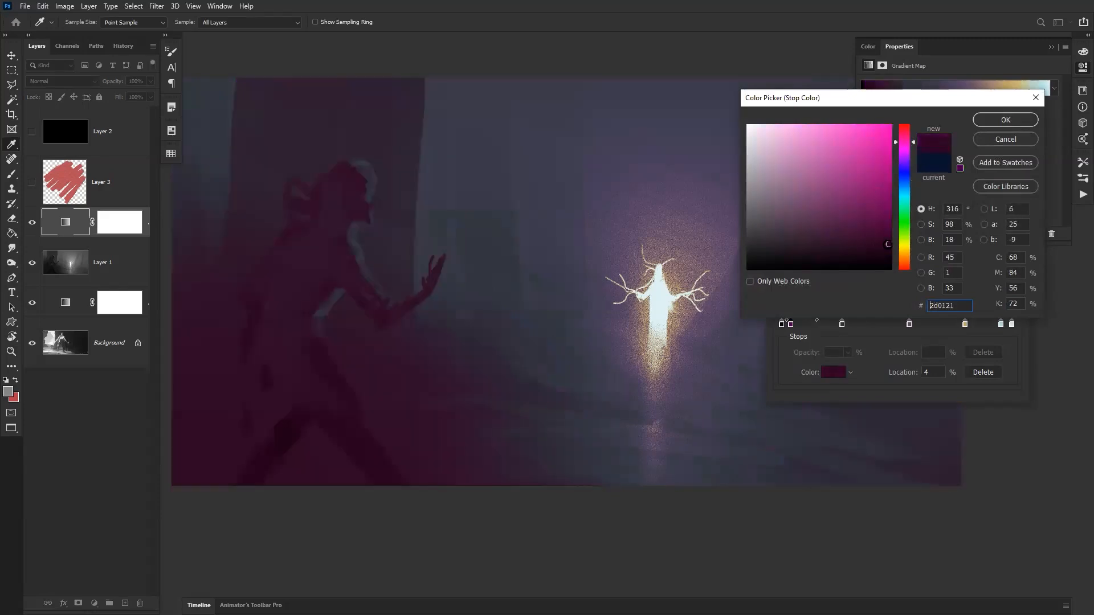
Shift the 4% stop's colour to a very dark reddish brown with hue 14° and apply the edited gradient.
left_click(905, 260)
mouse_move(905, 256)
left_mouse_down()
mouse_move(905, 246)
mouse_move(905, 268)
left_mouse_up()
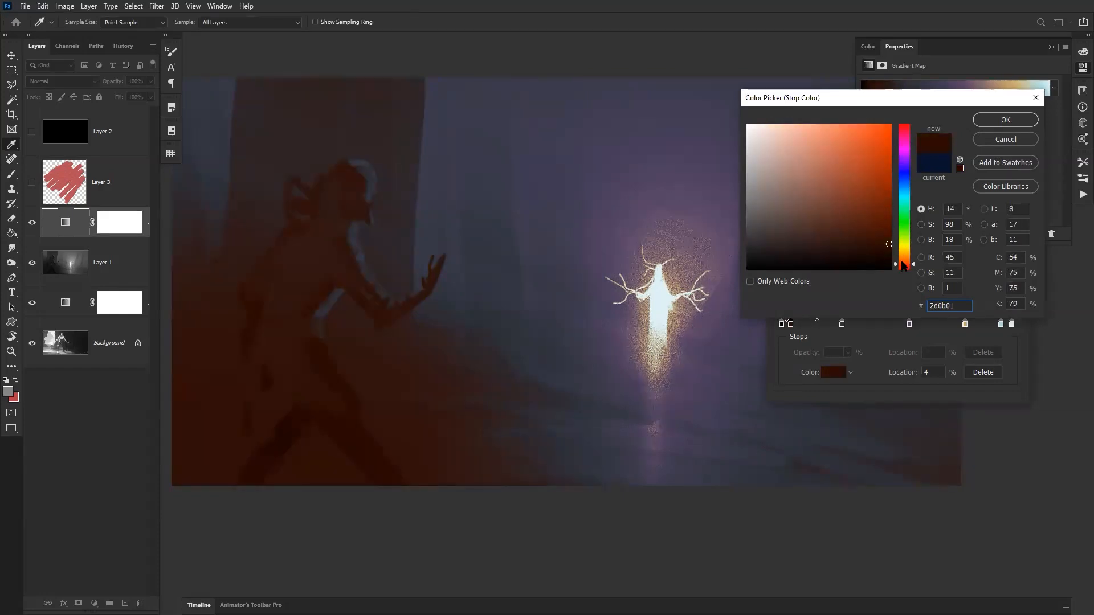
left_click(881, 254)
left_click(1021, 122)
left_click(1003, 143)
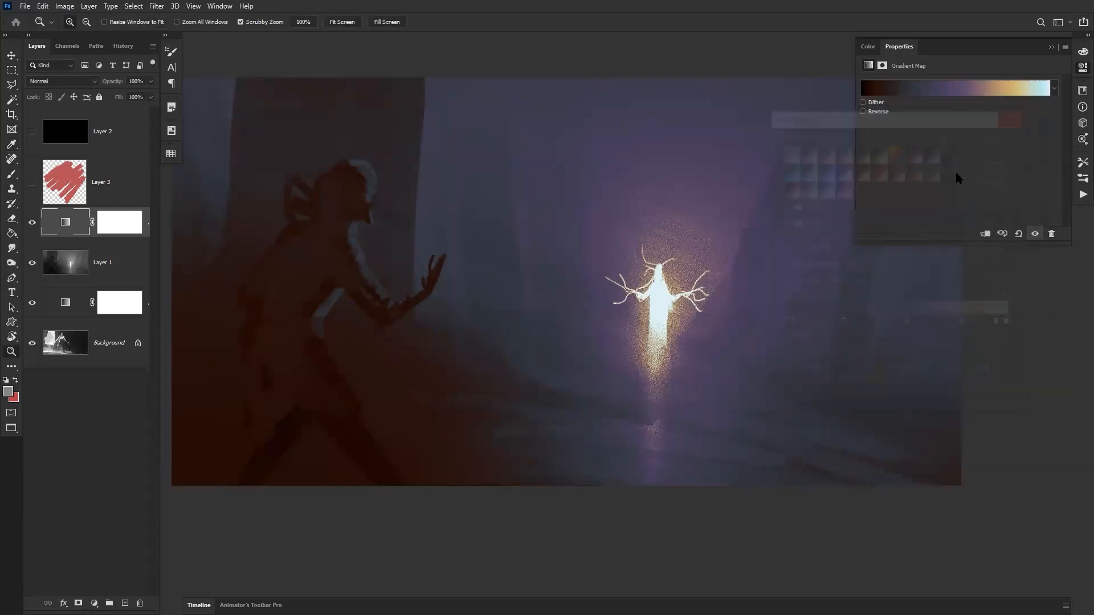
Examine how the brown shadows read against the glowing figure in the forest painting, from thumbnail size to close up.
key("z")
left_click(814, 328, "alt")
left_click(843, 291)
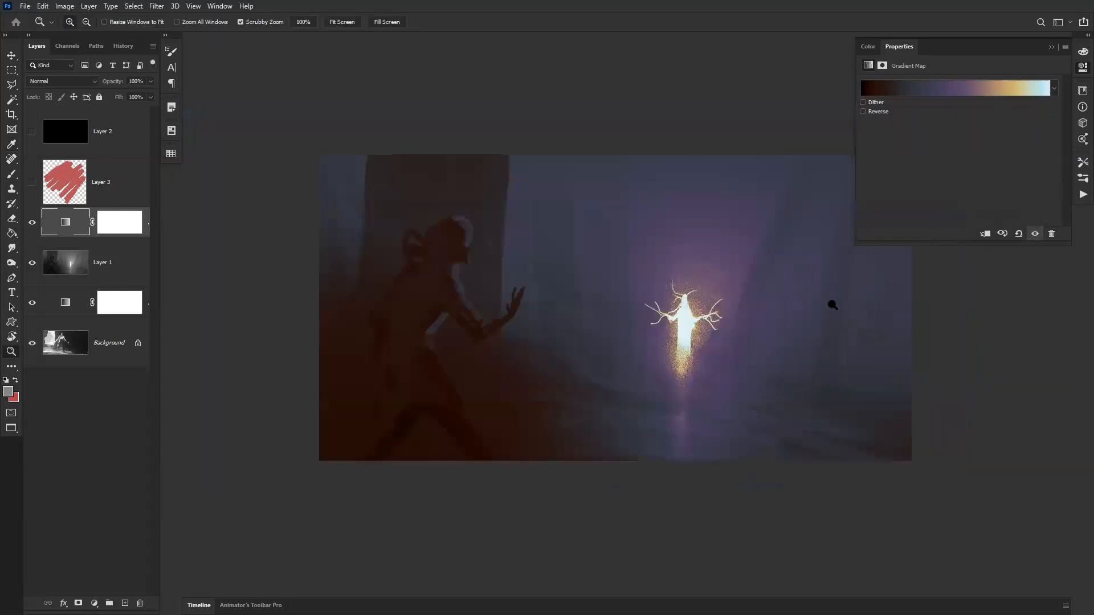
left_click_drag(725, 299, 676, 304)
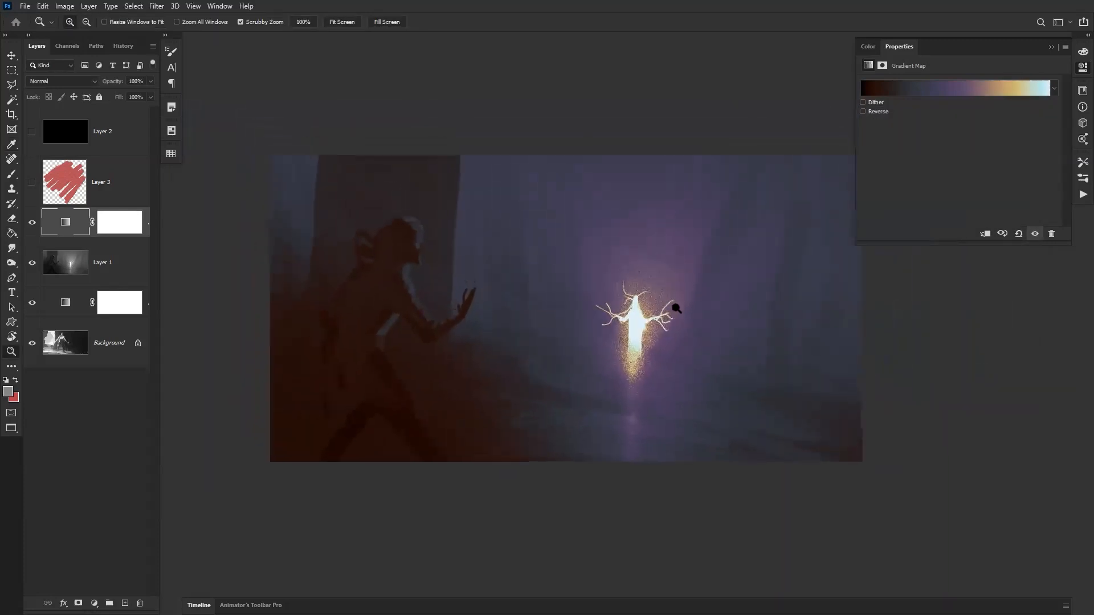
left_click(686, 312, "alt")
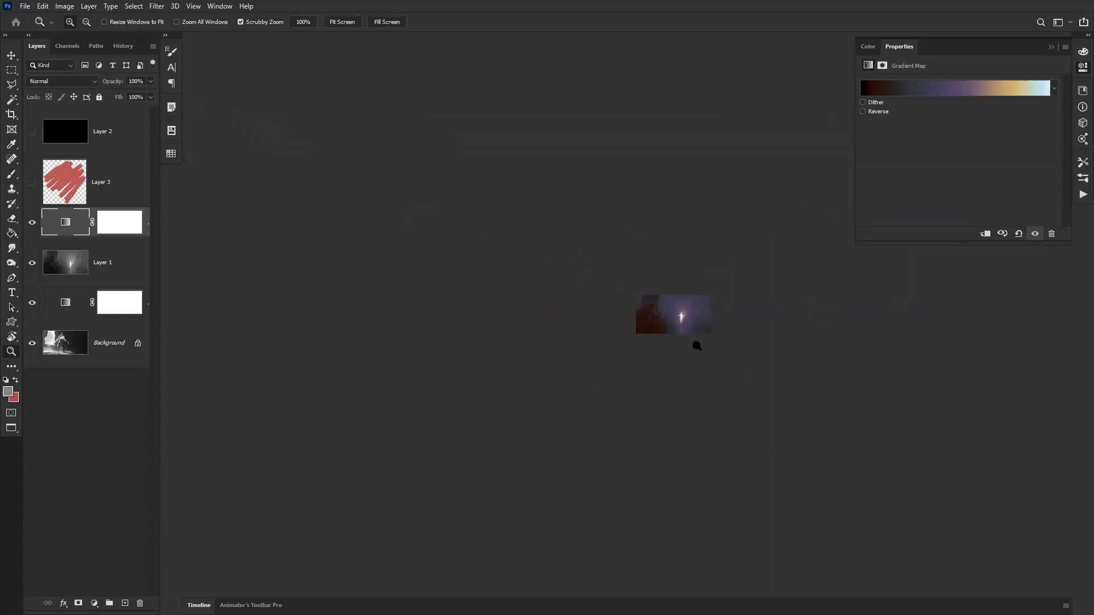
left_click(695, 345)
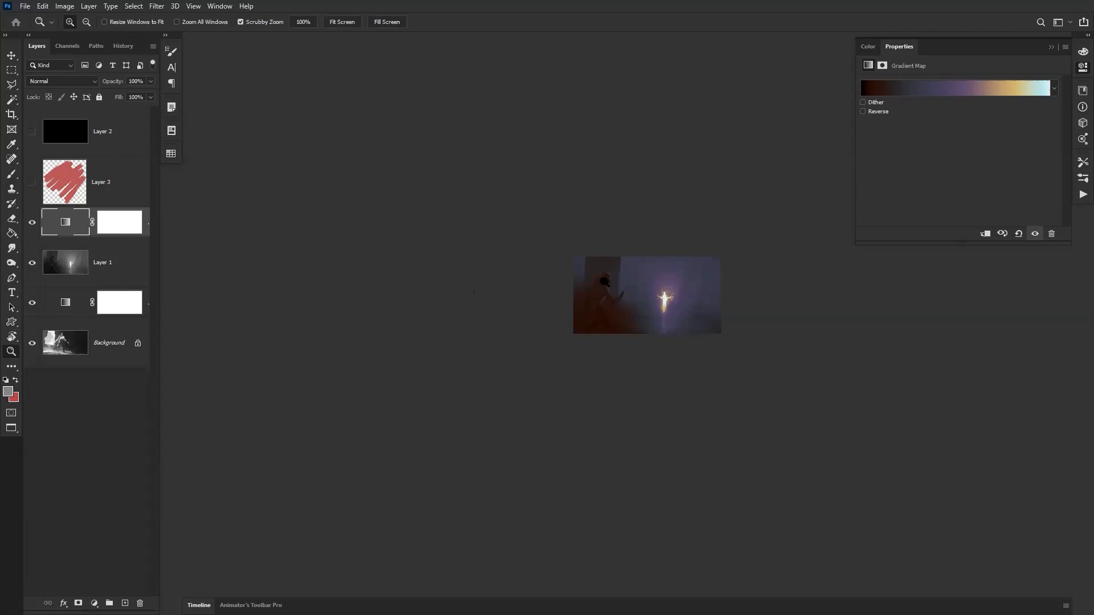
left_click(734, 320)
left_click(728, 318)
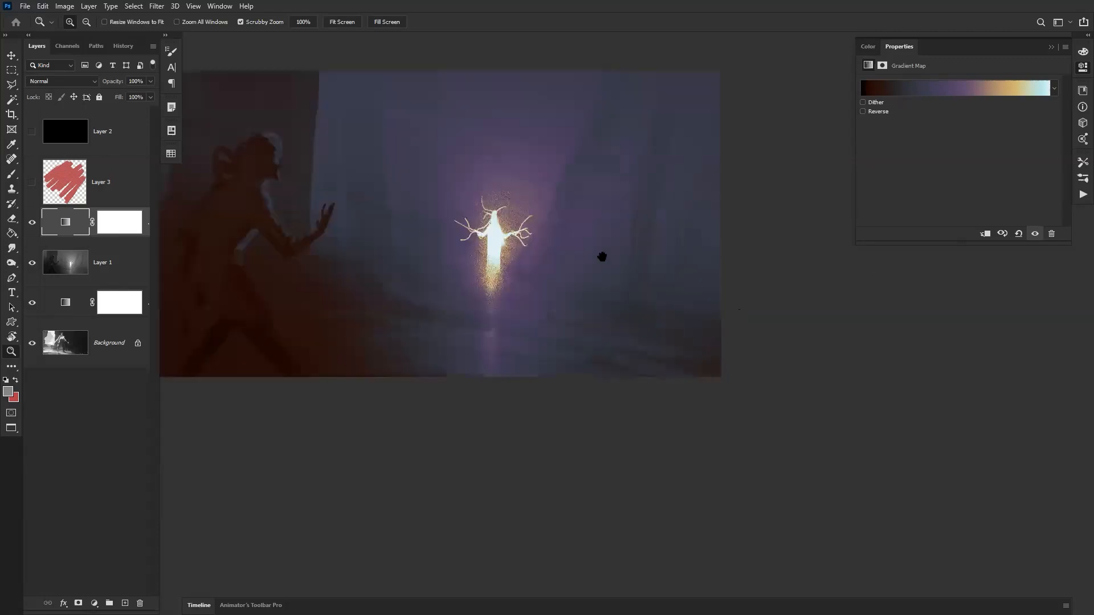
left_click_drag(573, 259, 693, 347)
left_click(695, 347)
left_click_drag(548, 375, 621, 370)
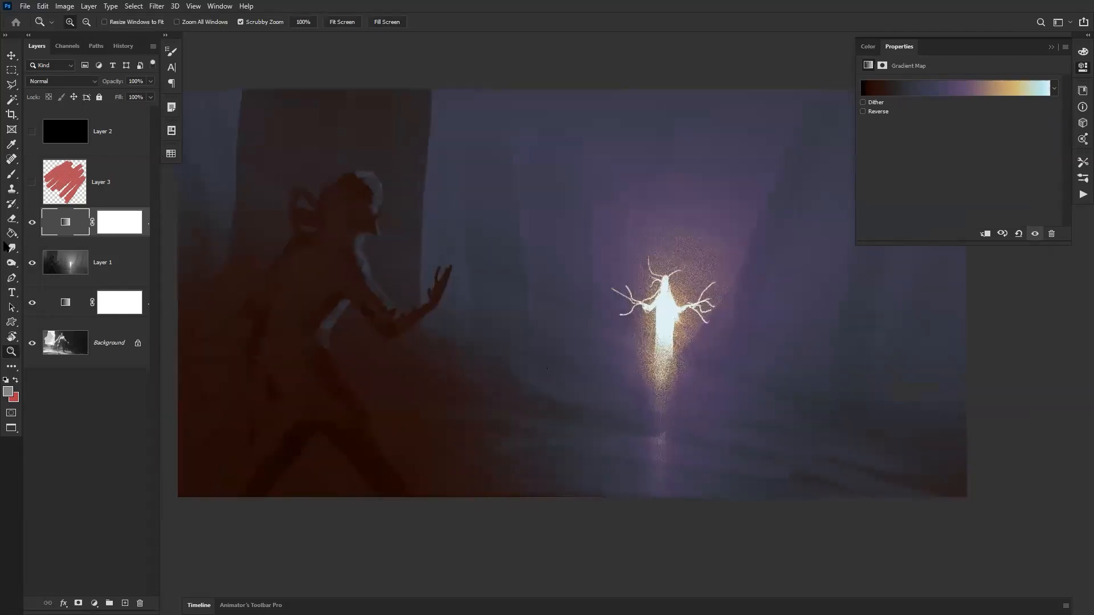
Compare the recoloured forest painting with the orange character scene by toggling Layer 1 and its gradient map.
left_click_drag(32, 225, 35, 250)
left_click(32, 262)
left_click(32, 262)
left_click(32, 262)
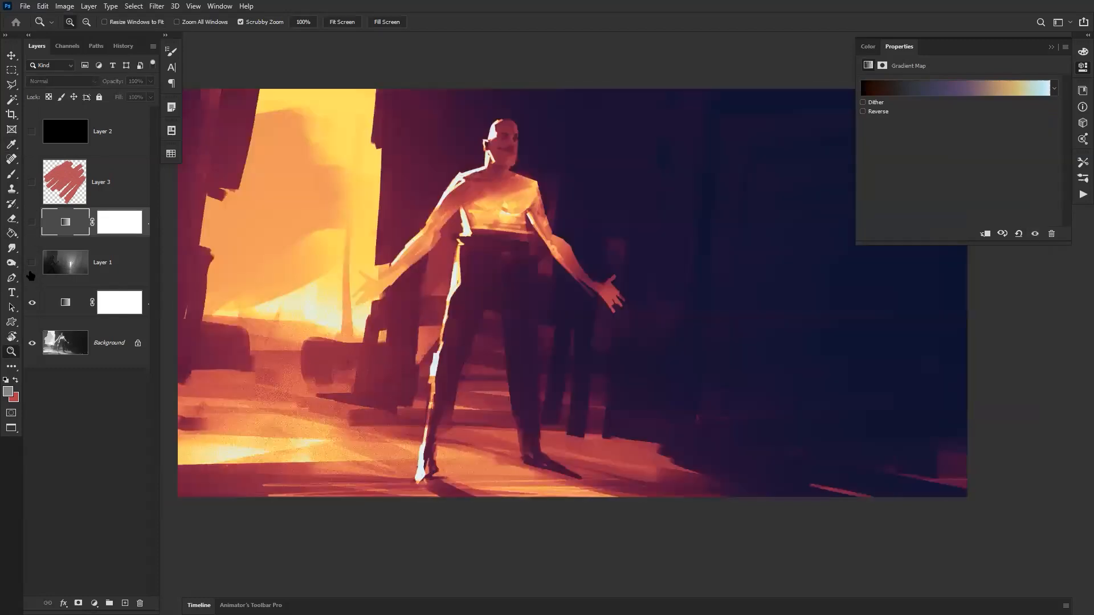
mouse_move(32, 261)
left_mouse_down()
mouse_move(32, 226)
mouse_move(32, 270)
mouse_move(30, 226)
mouse_move(32, 266)
left_mouse_up()
left_click(33, 264)
left_click(34, 225)
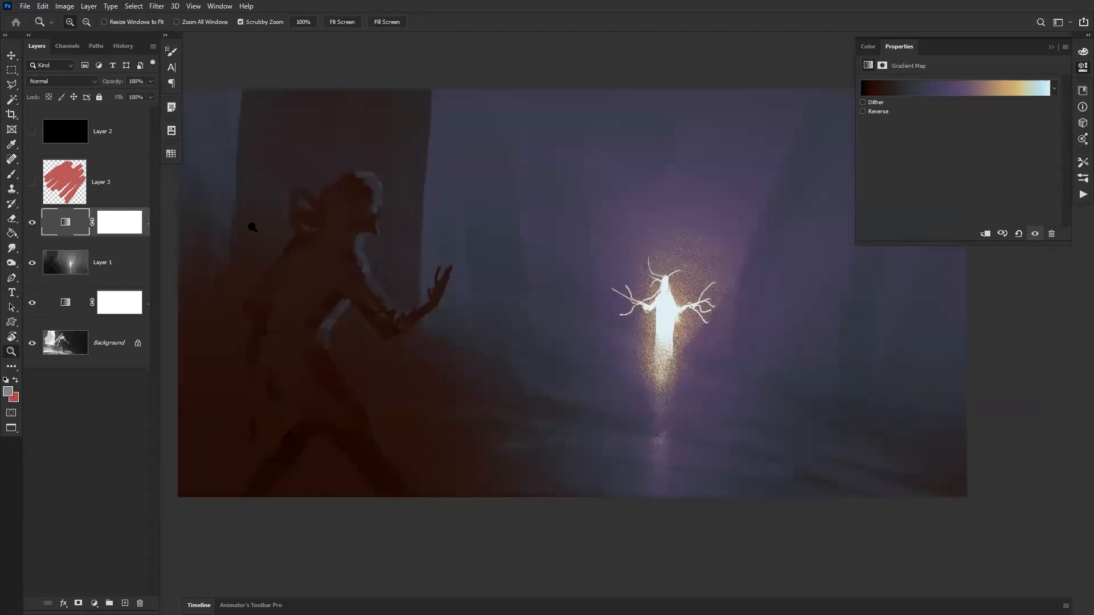
scroll(738, 289, "up", 1)
scroll(735, 296, "down", 3)
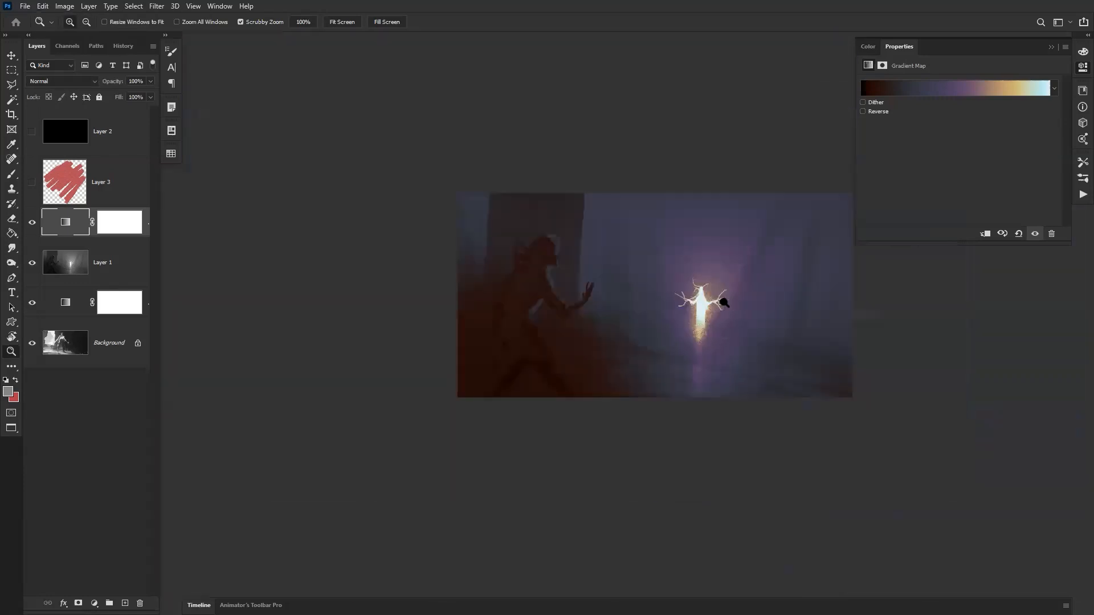
scroll(723, 303, "up", 3)
scroll(721, 309, "down", 4)
scroll(718, 307, "up", 3)
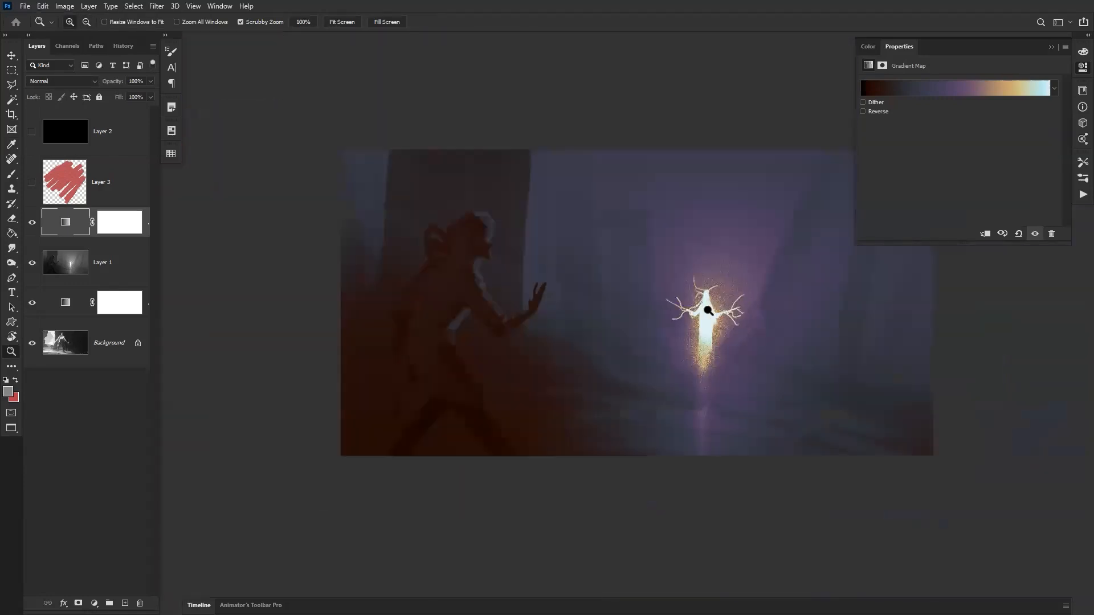
scroll(661, 328, "down", 1)
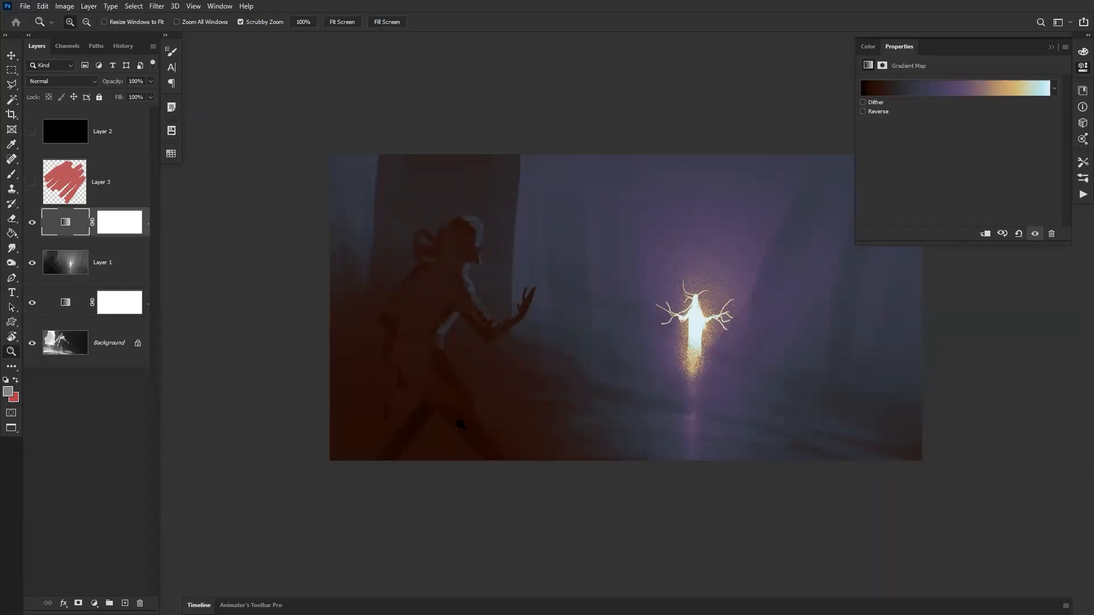
Switch to the Pinterest page in the browser and view the blue forest illustration enlarged at its Twitter source.
key("f")
key("f")
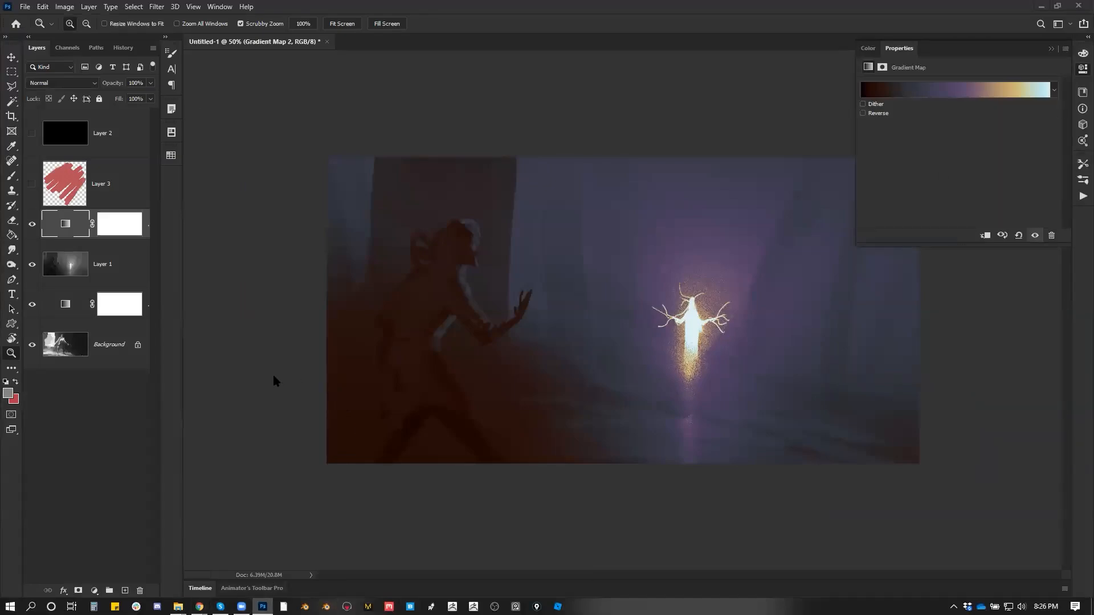
key("alt+Tab")
key("alt+Tab")
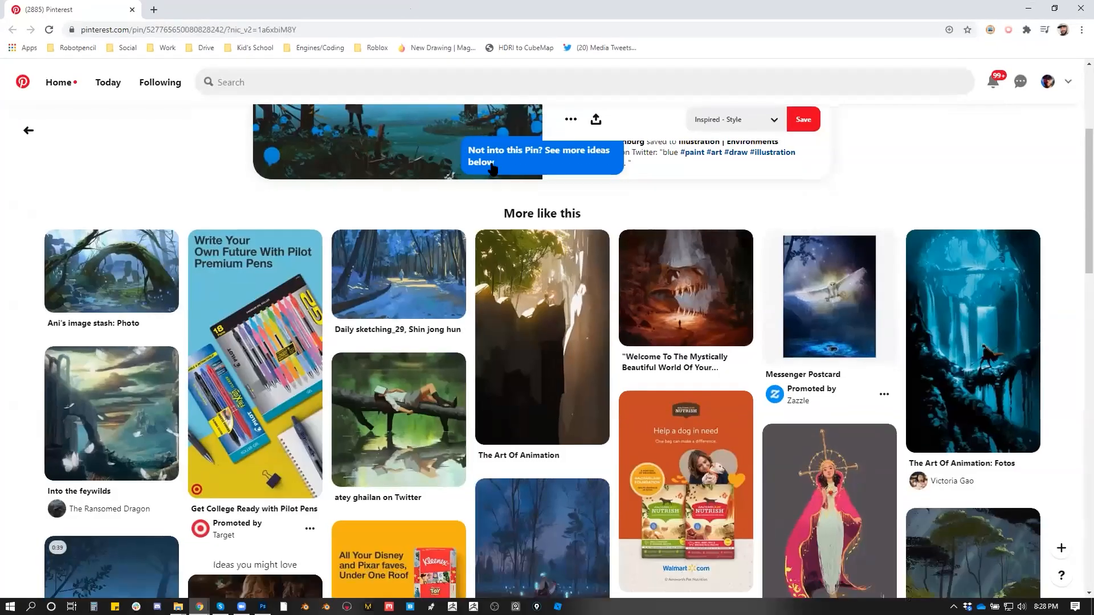
scroll(456, 342, "up", 4)
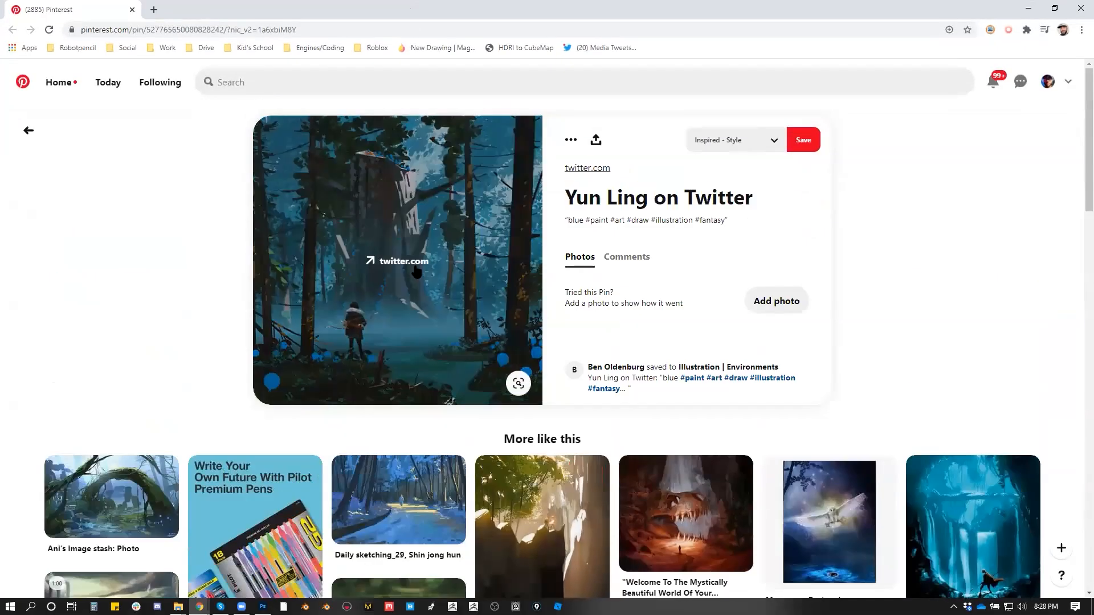
left_click(415, 271)
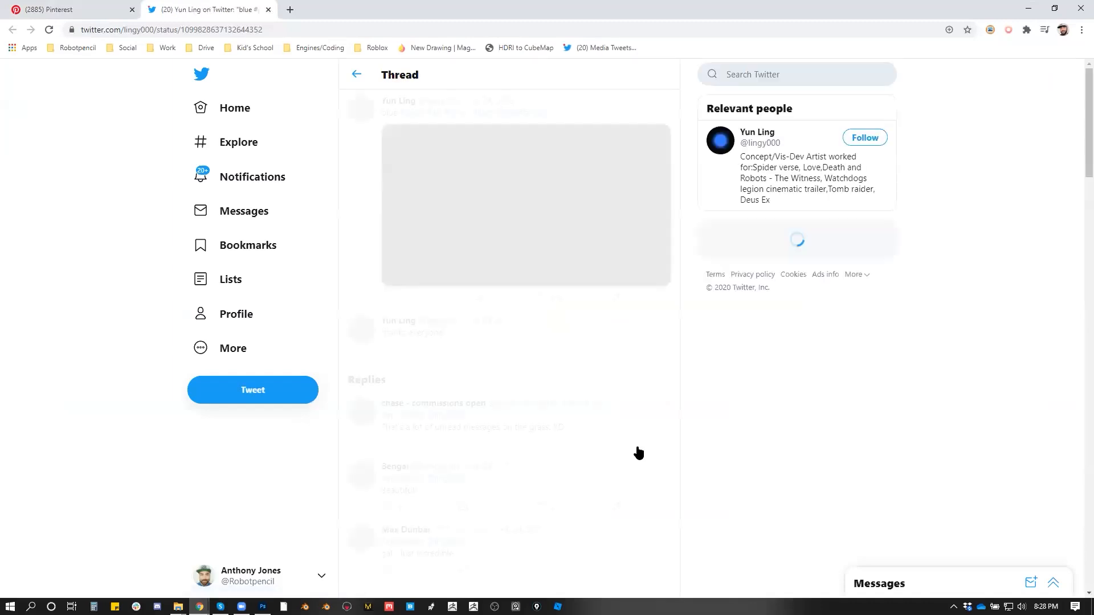
left_click(566, 211)
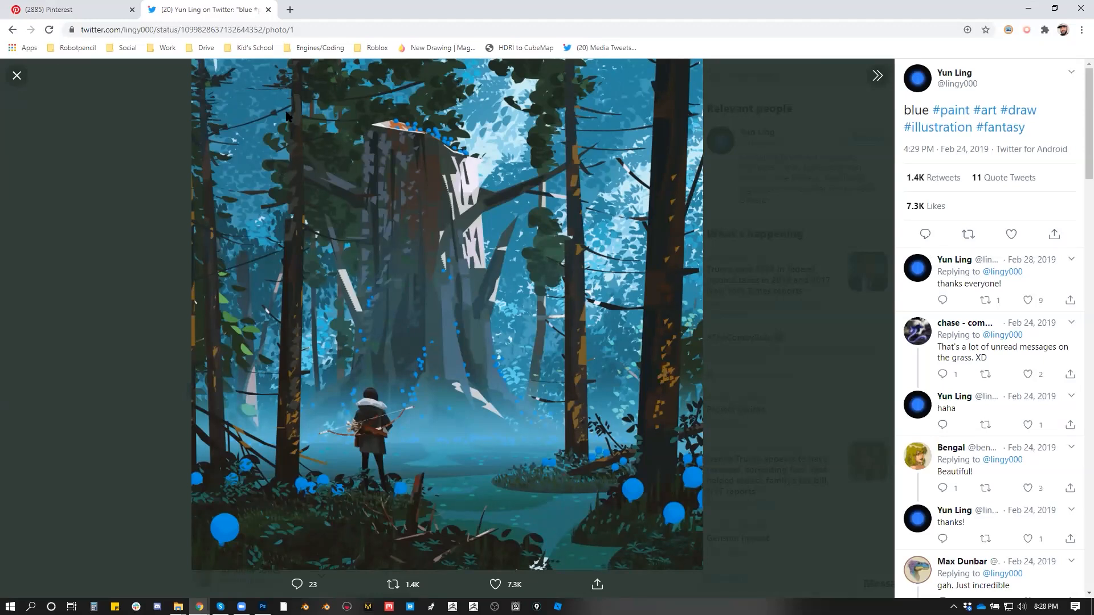
left_click(13, 31)
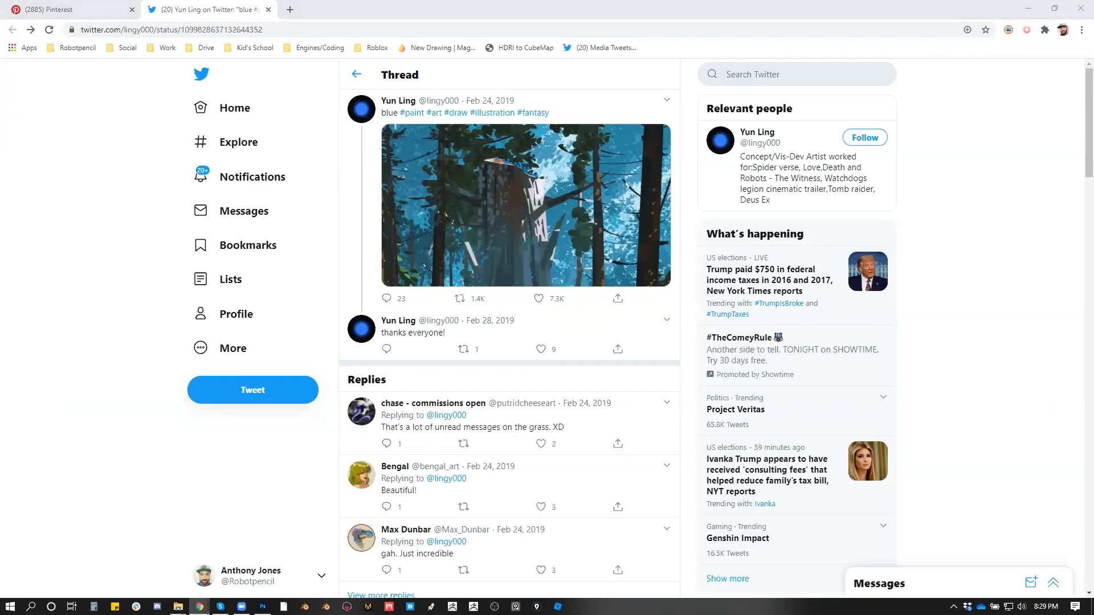
Bring in the ArtStation page for "When is christmas.", follow its artist, and open the artist's profile to look over the portfolio albums.
left_click_drag(387, 604, 357, 6)
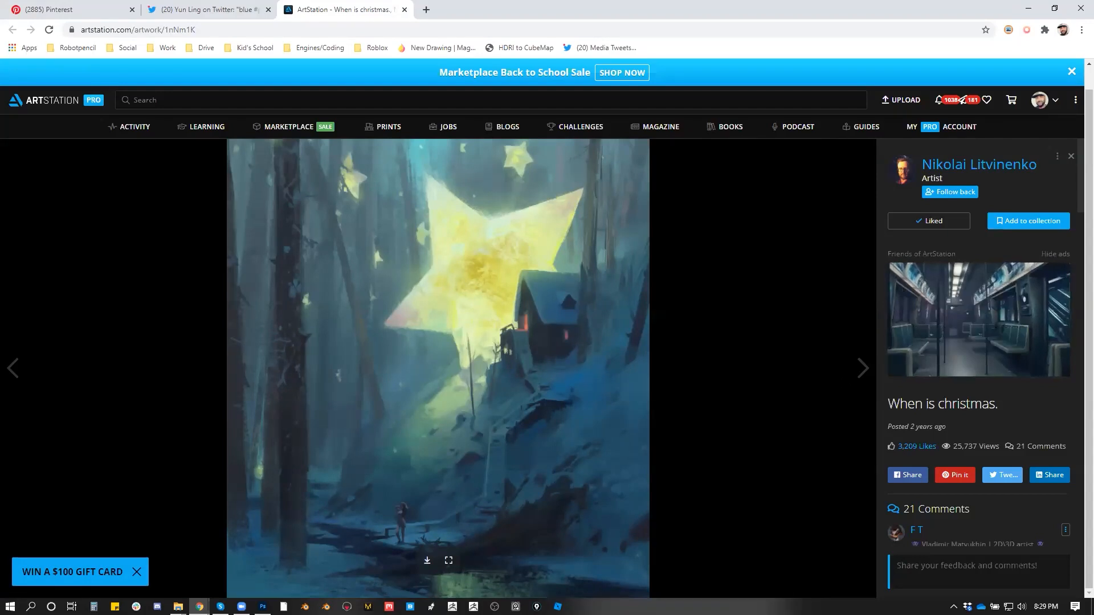
left_click(961, 195)
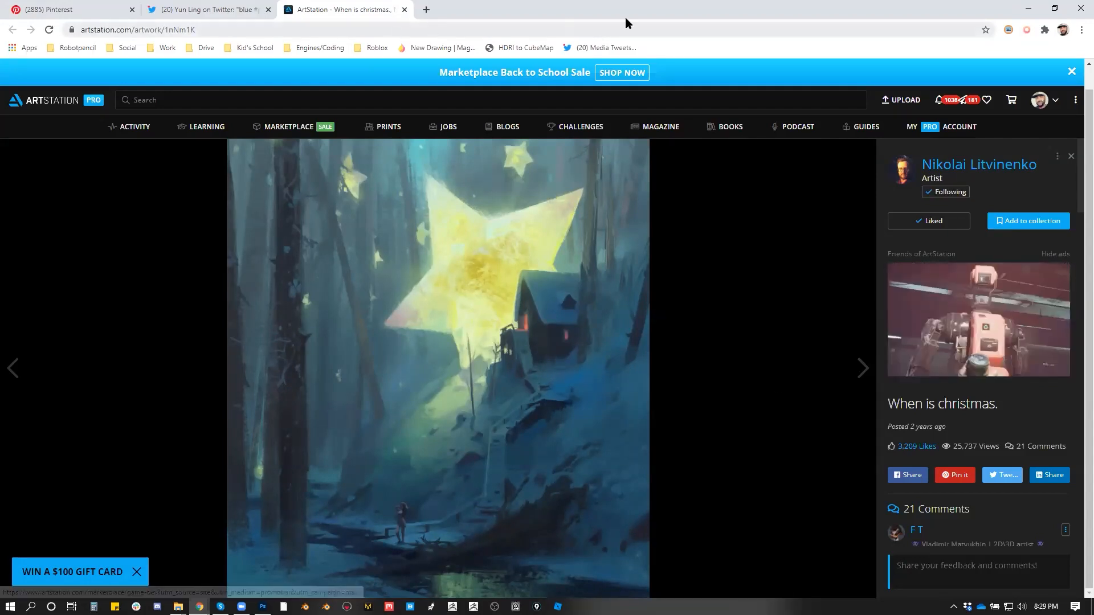
left_click(1004, 165)
scroll(641, 258, "down", 3)
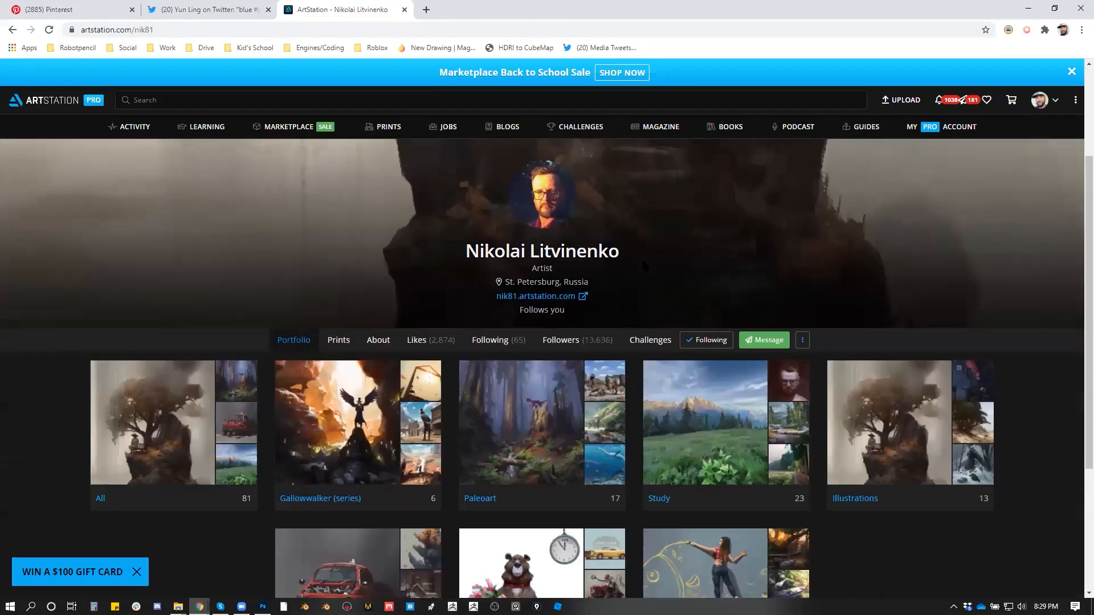
scroll(642, 265, "down", 3)
scroll(675, 310, "down", 1)
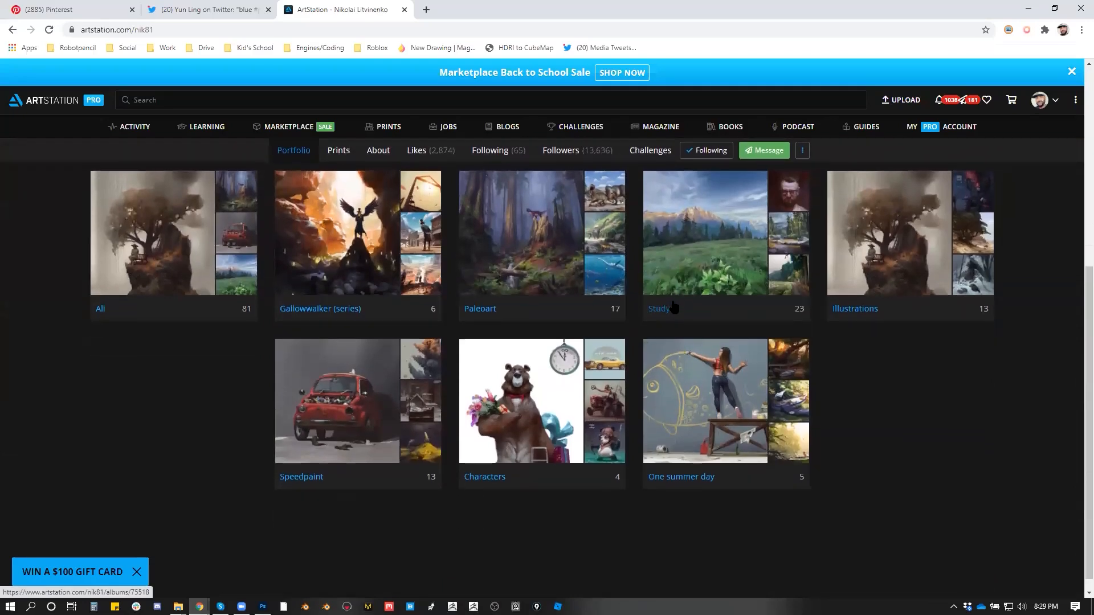
Open "Gallowwalker. Hanged" from the Gallowwalker (series) album, look through its images, and like the artwork.
left_click(391, 242)
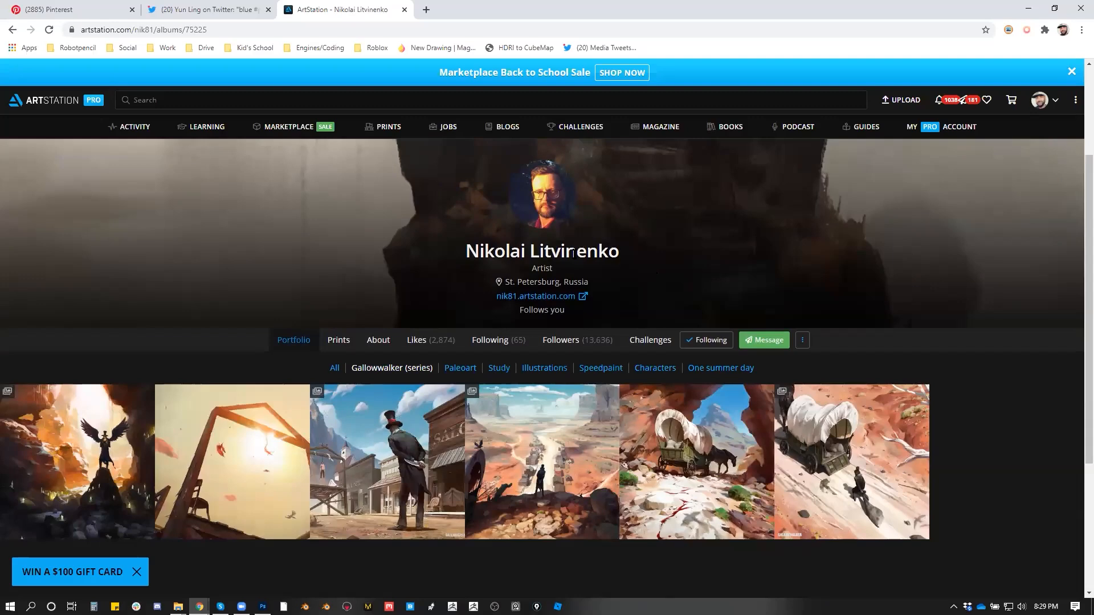
left_click(401, 456)
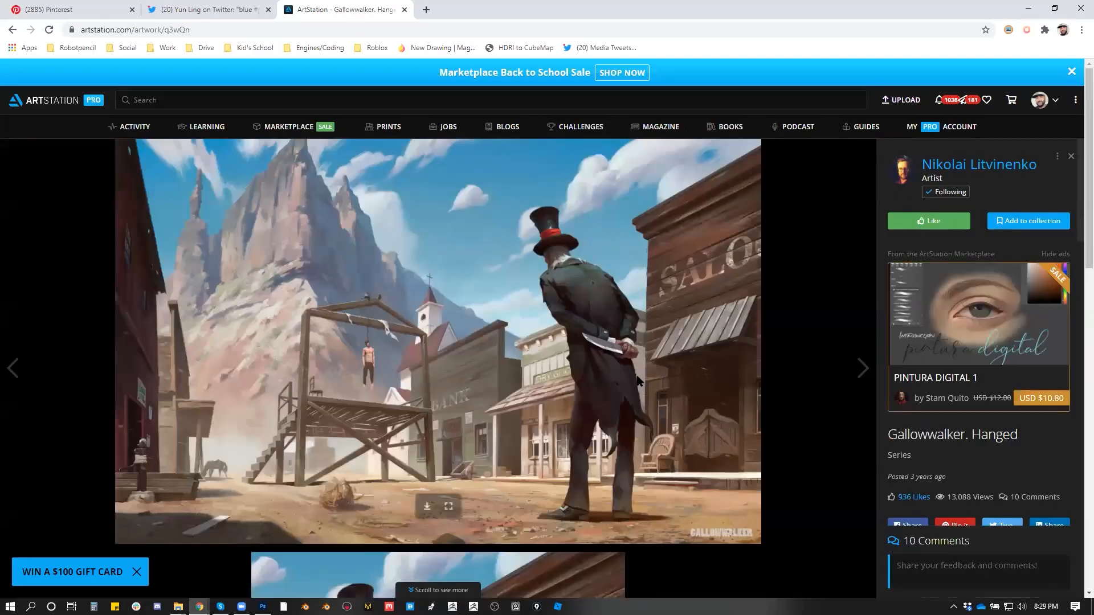
scroll(638, 376, "down", 15)
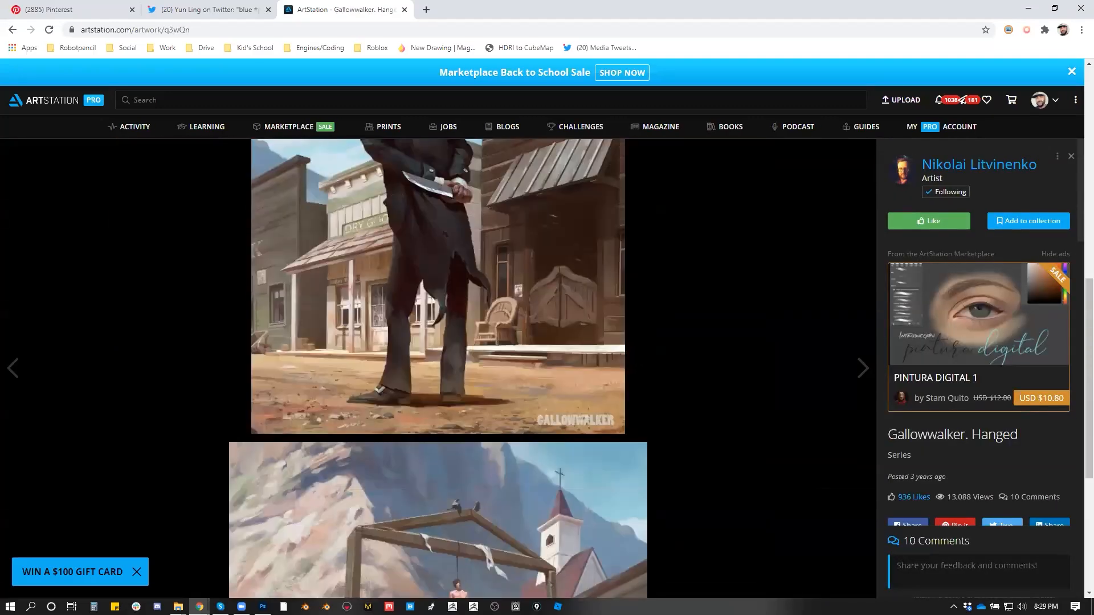
Return to the artist's profile and look through the thumbnails in the Illustrations album.
left_click(975, 165)
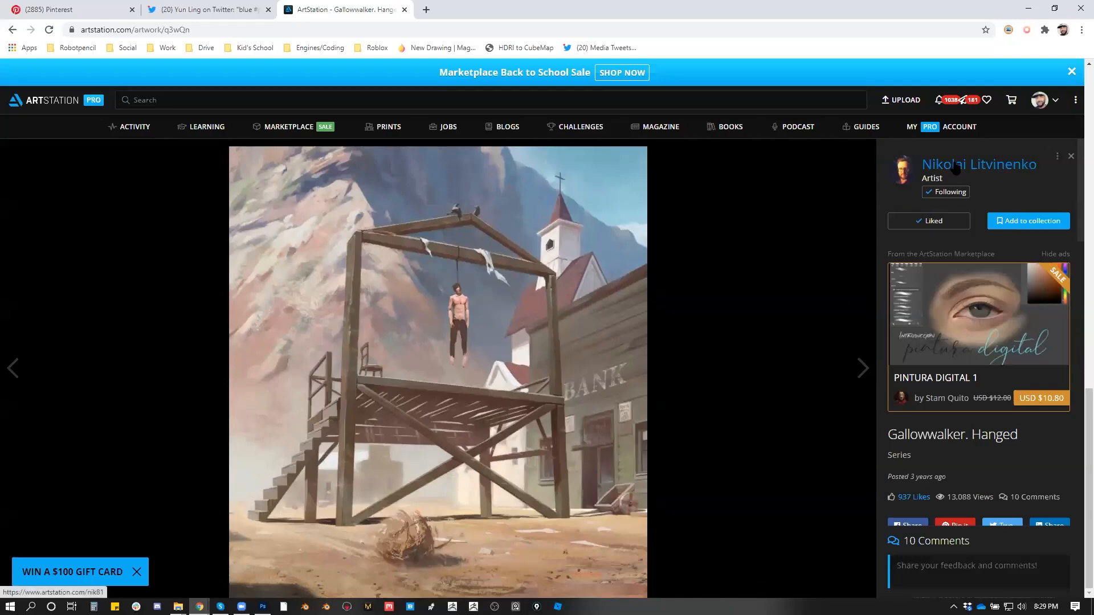
scroll(766, 325, "down", 5)
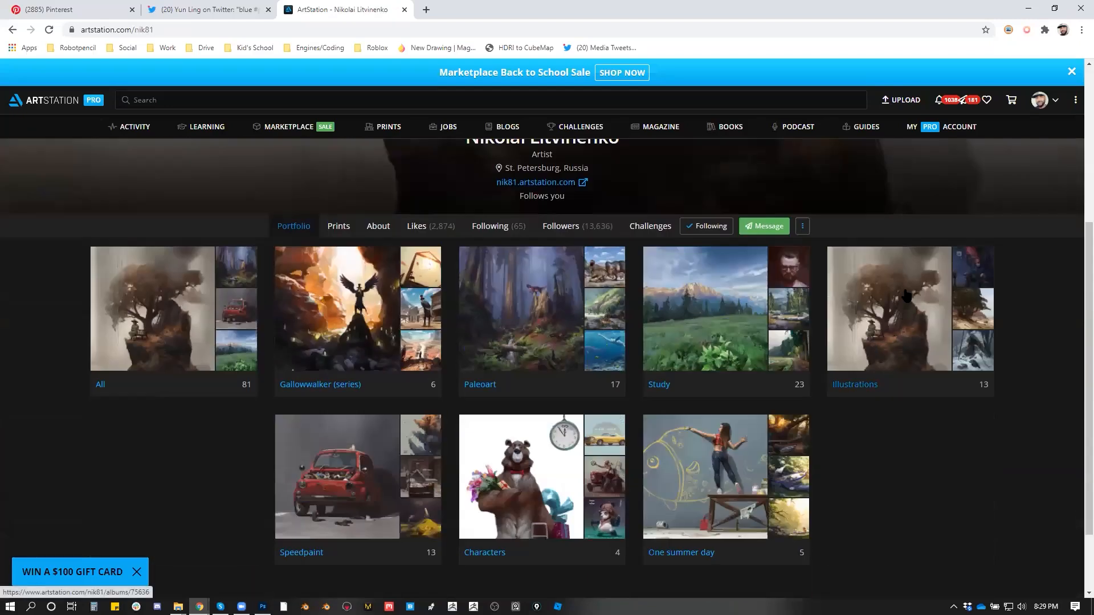
left_click(905, 291)
scroll(682, 267, "down", 5)
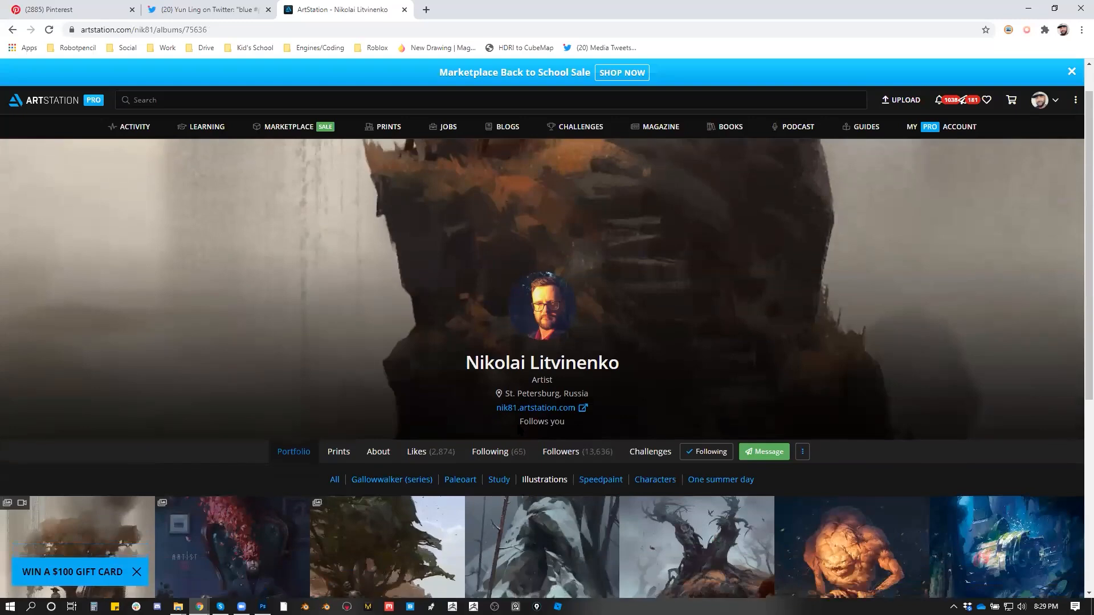
scroll(526, 415, "down", 2)
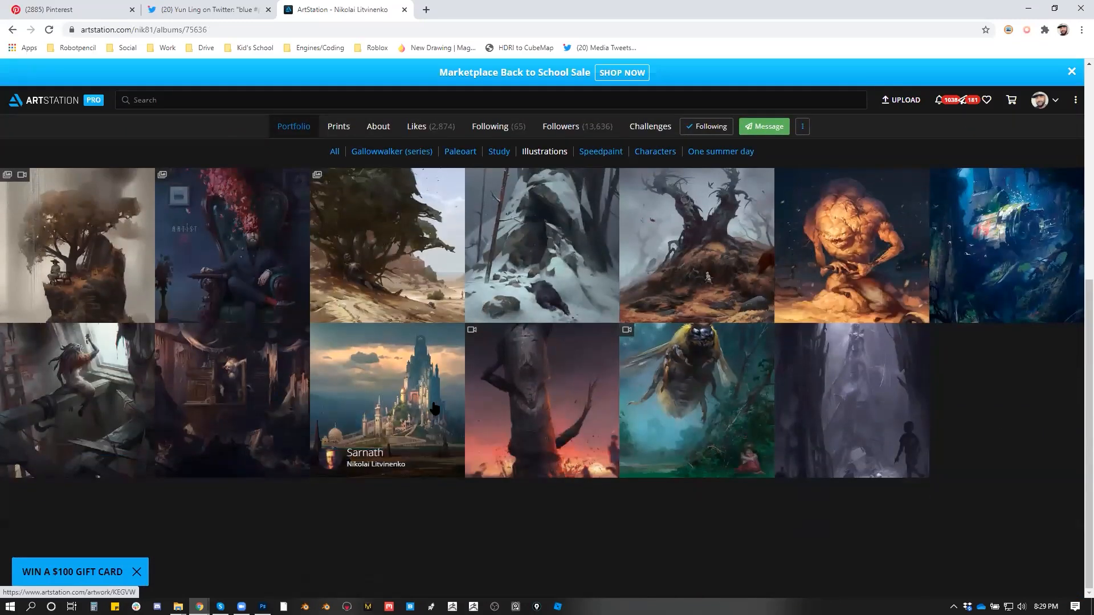
Browse the artist's All album and open the "Garcaim" artwork of the creature sitting on a hill.
left_click(12, 30)
scroll(646, 293, "down", 3)
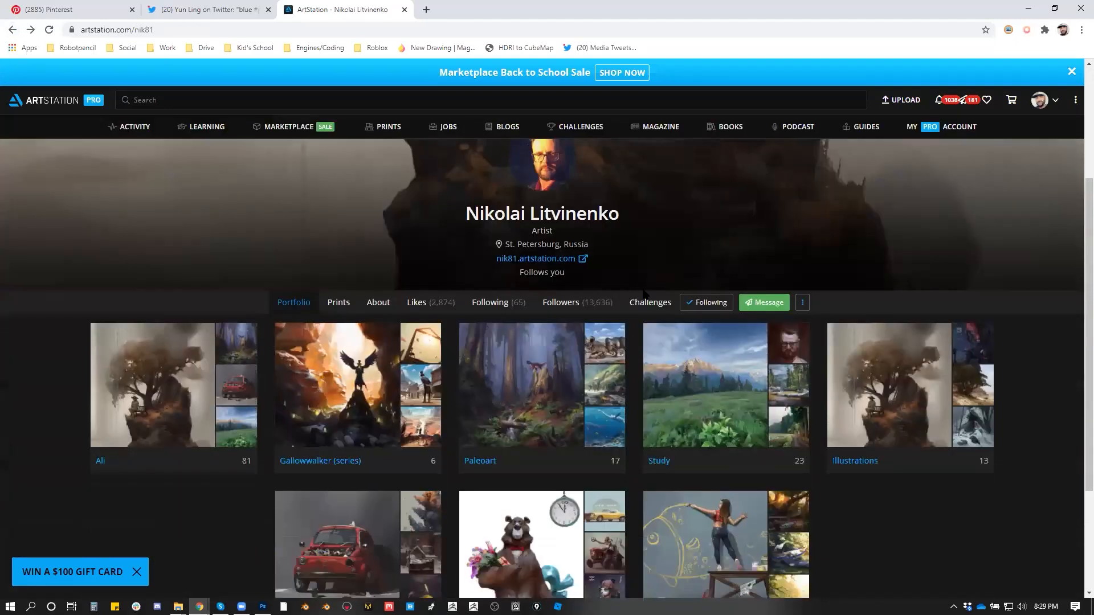
left_click(185, 371)
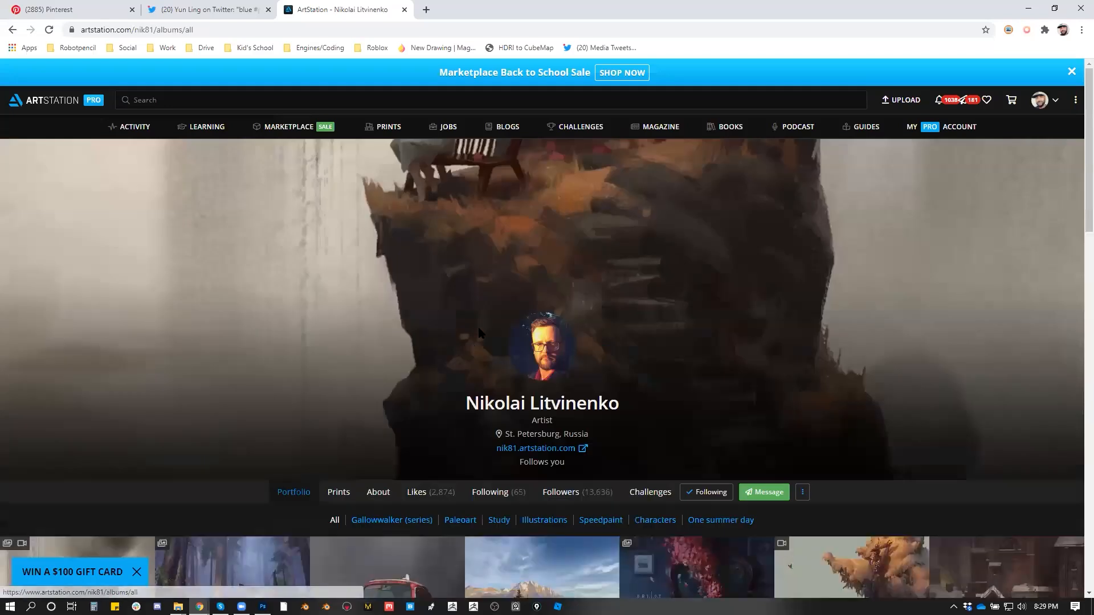
scroll(736, 321, "down", 5)
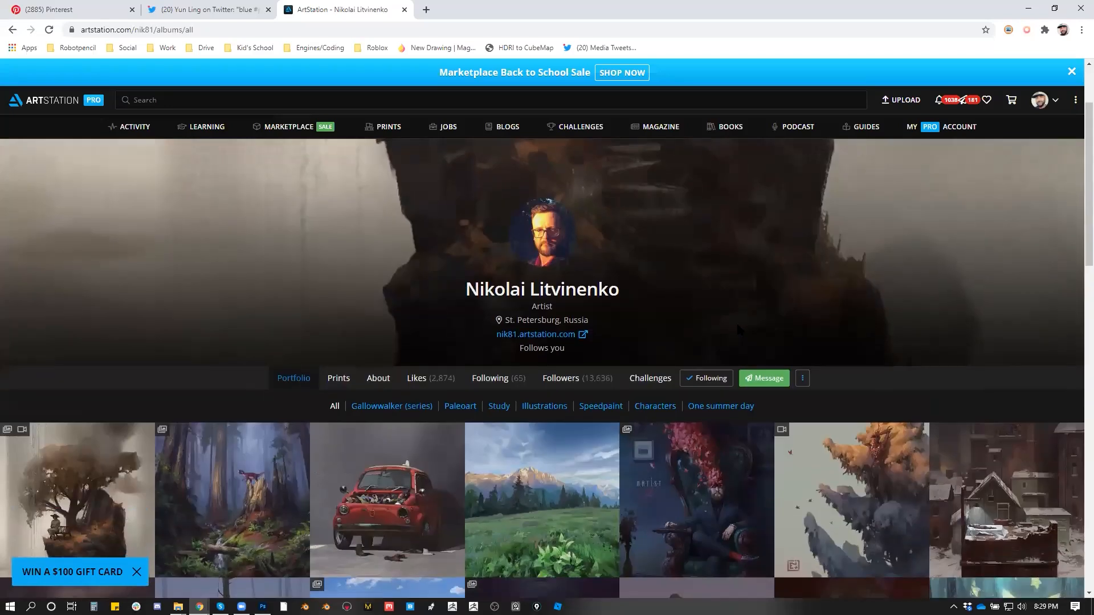
scroll(862, 318, "down", 4)
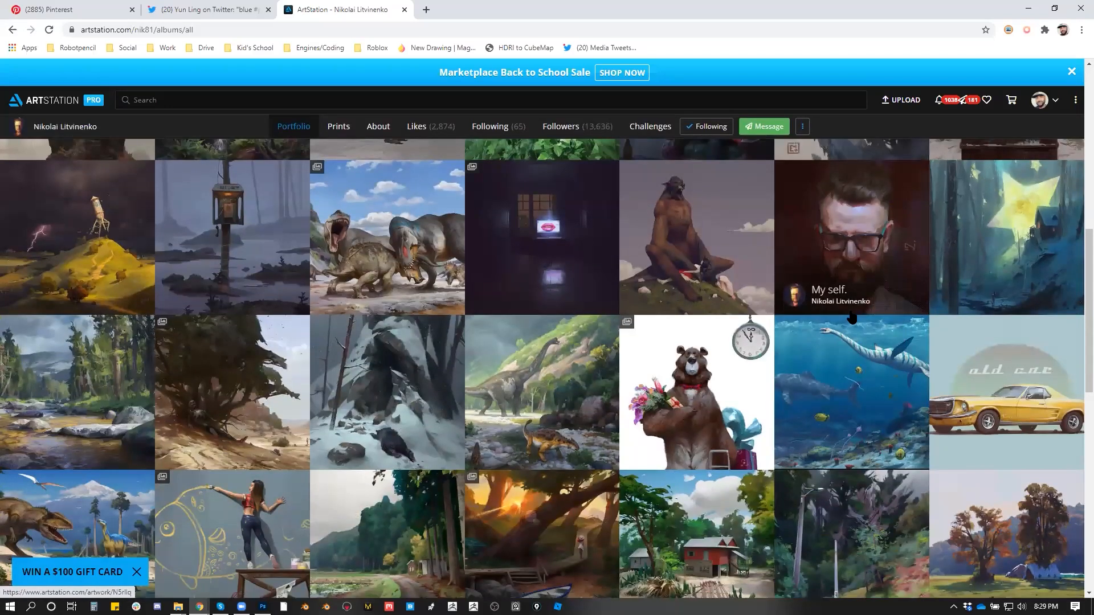
left_click(724, 281)
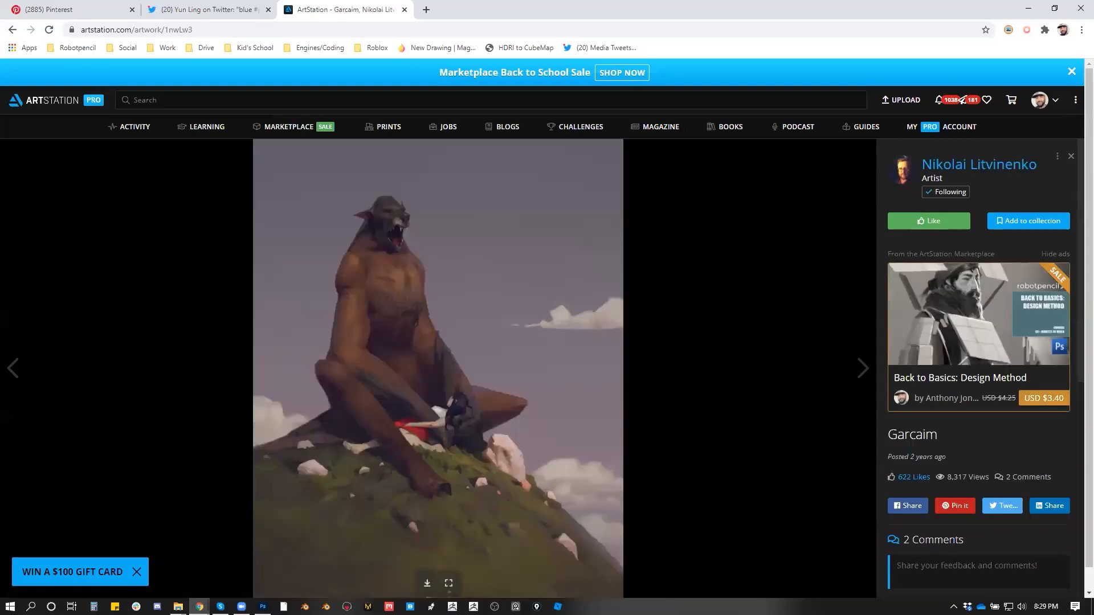
Browse the artworks the artist has liked and take a look at the snowy cave painting "To home".
left_click(964, 164)
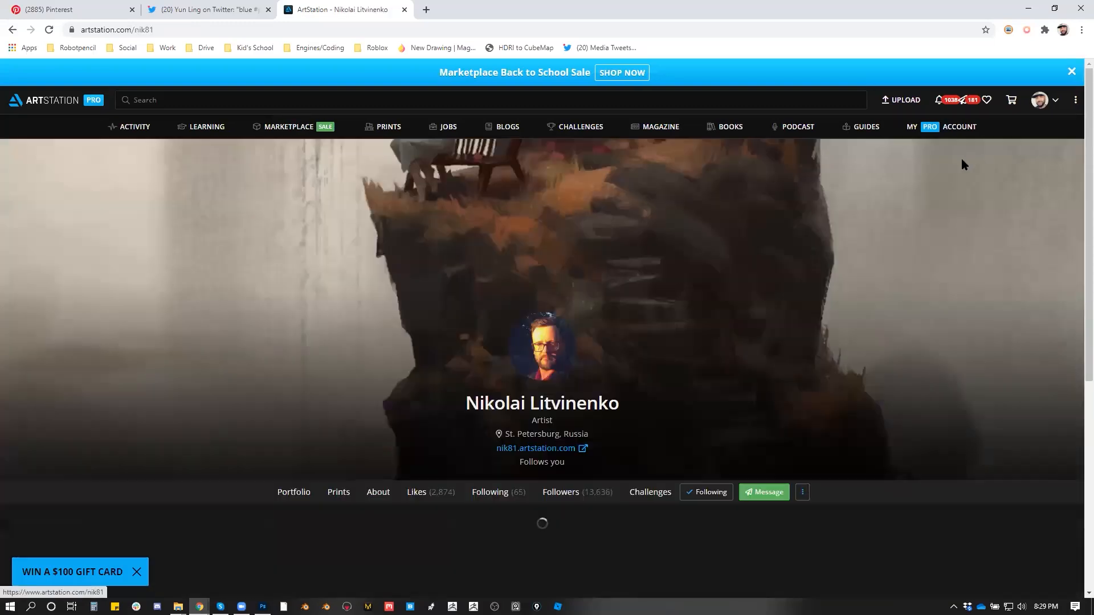
scroll(598, 276, "down", 3)
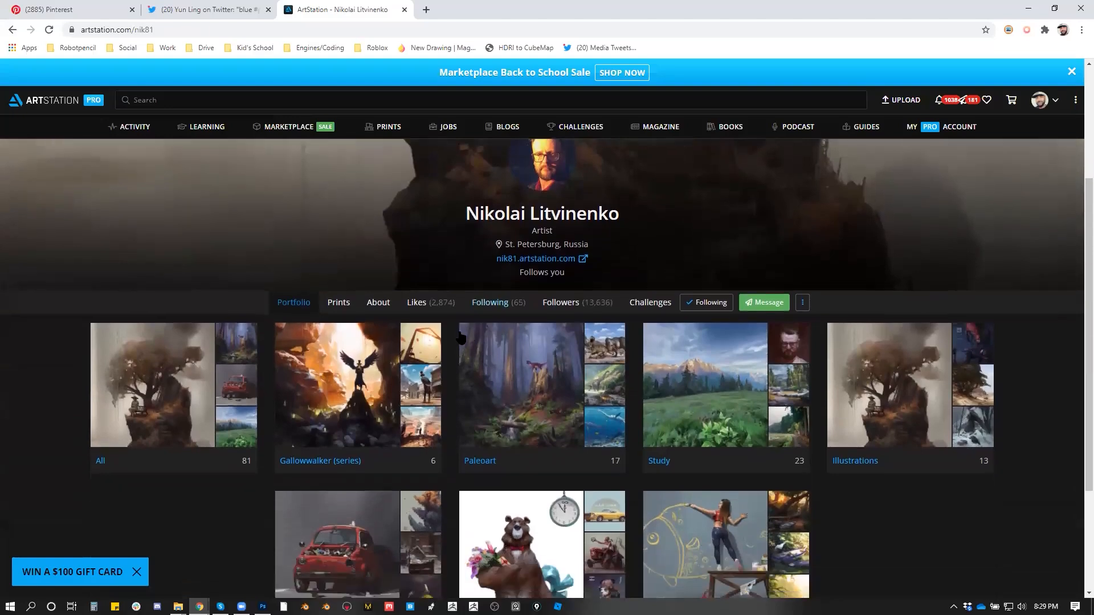
left_click(438, 304)
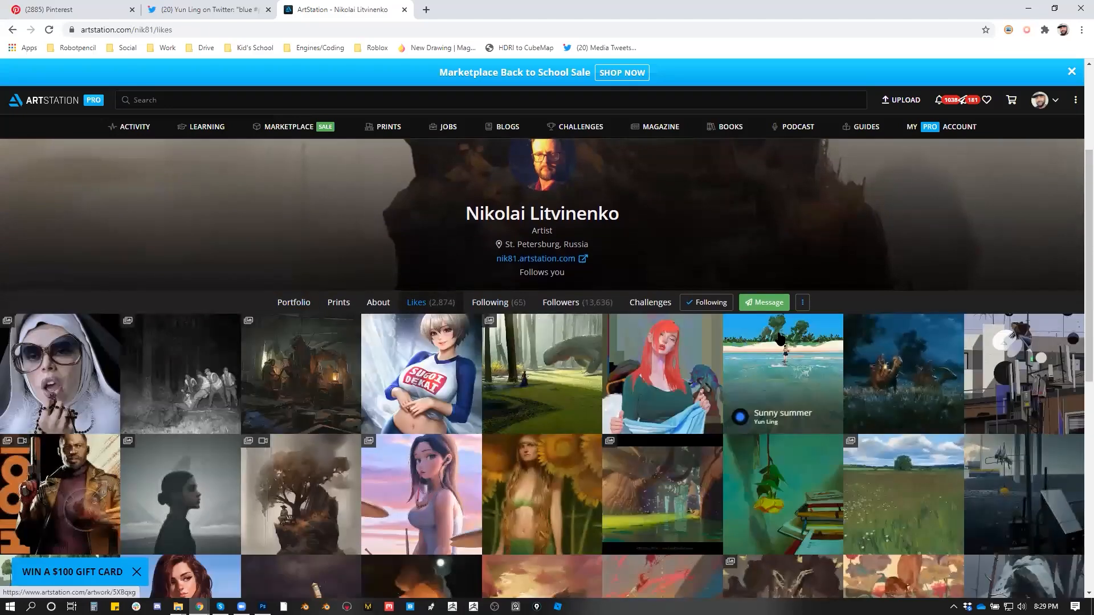
scroll(781, 339, "down", 2)
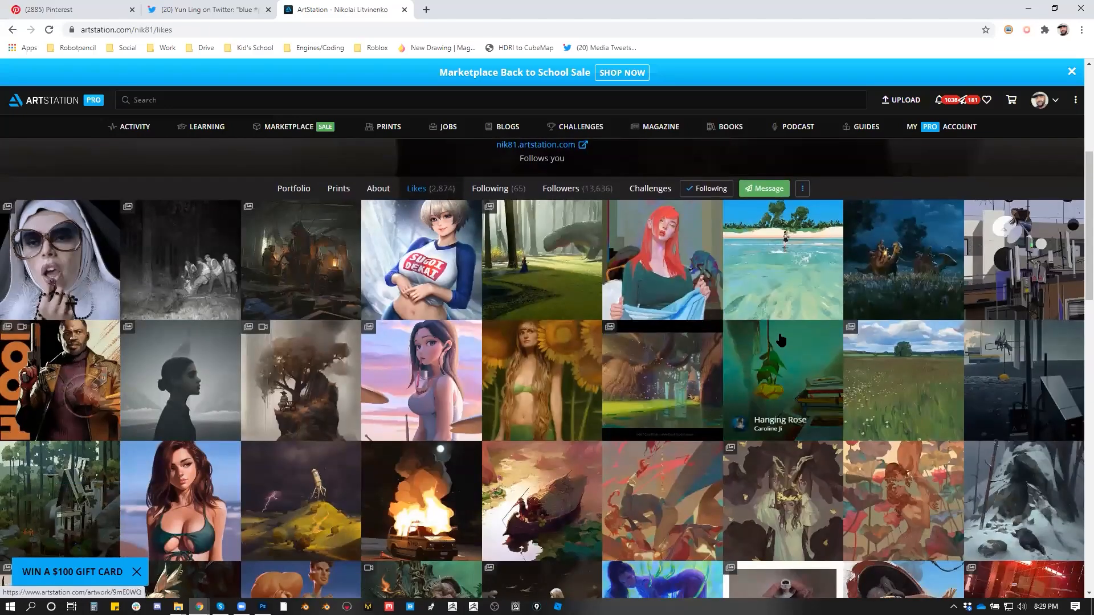
scroll(780, 339, "up", 3)
scroll(781, 339, "down", 3)
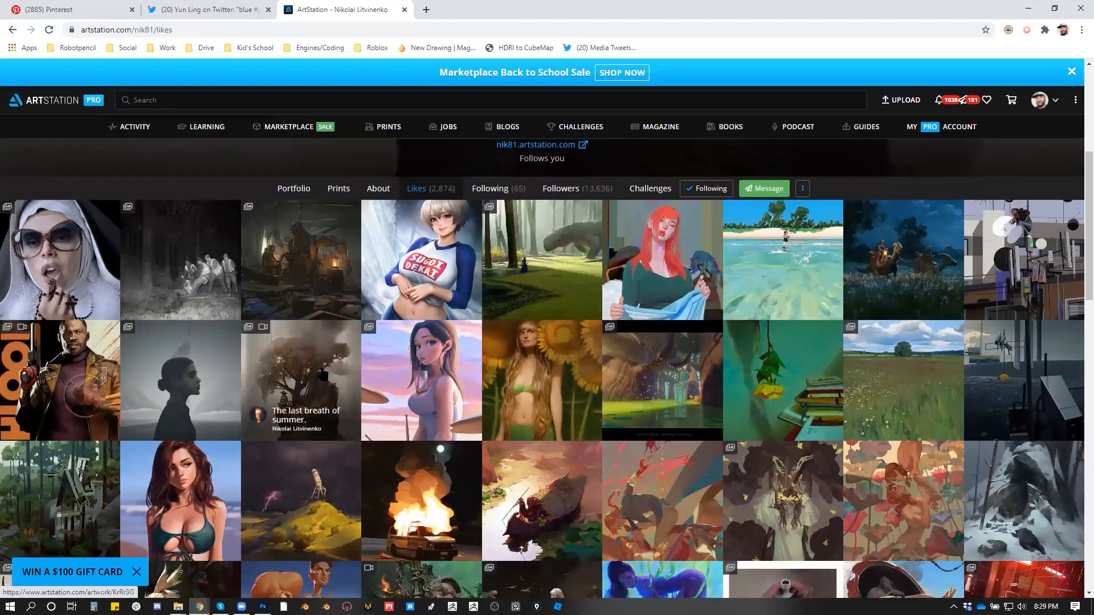
scroll(627, 465, "down", 3)
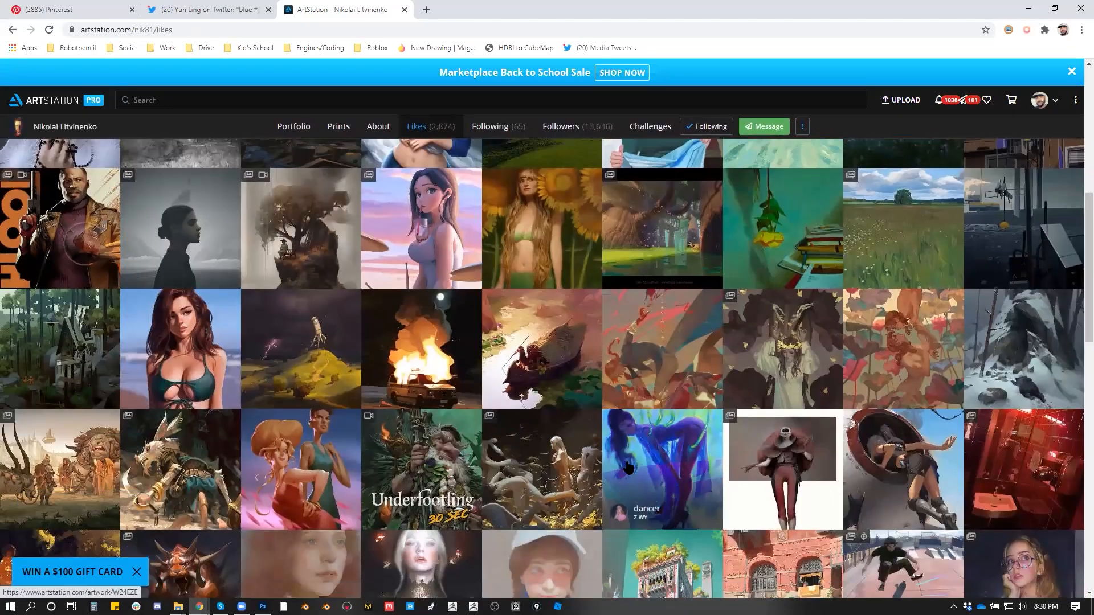
scroll(628, 467, "down", 1)
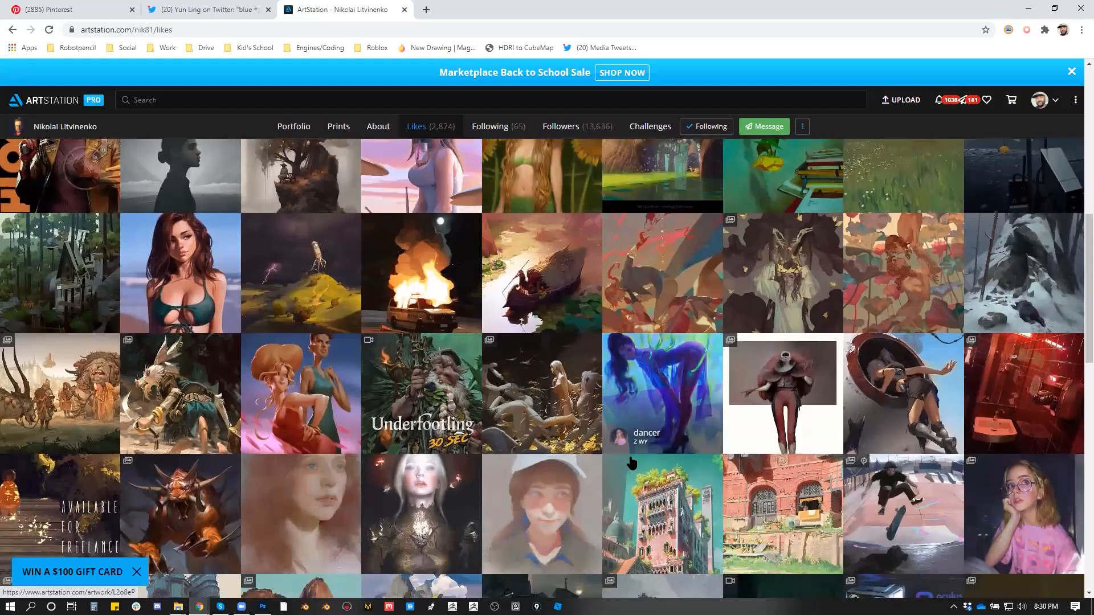
left_click(1048, 279)
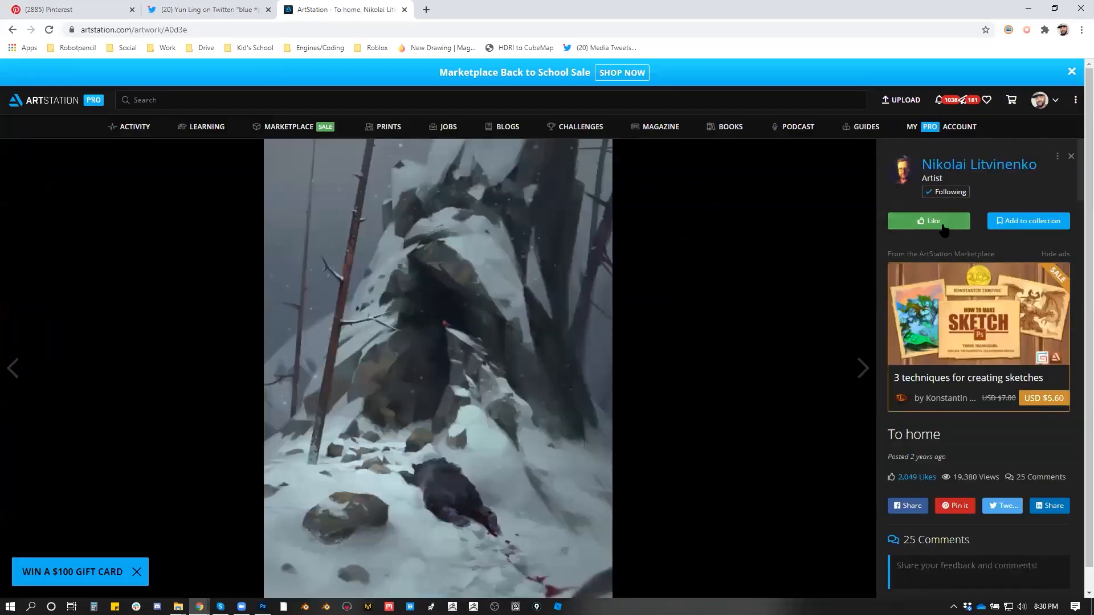
left_click(12, 29)
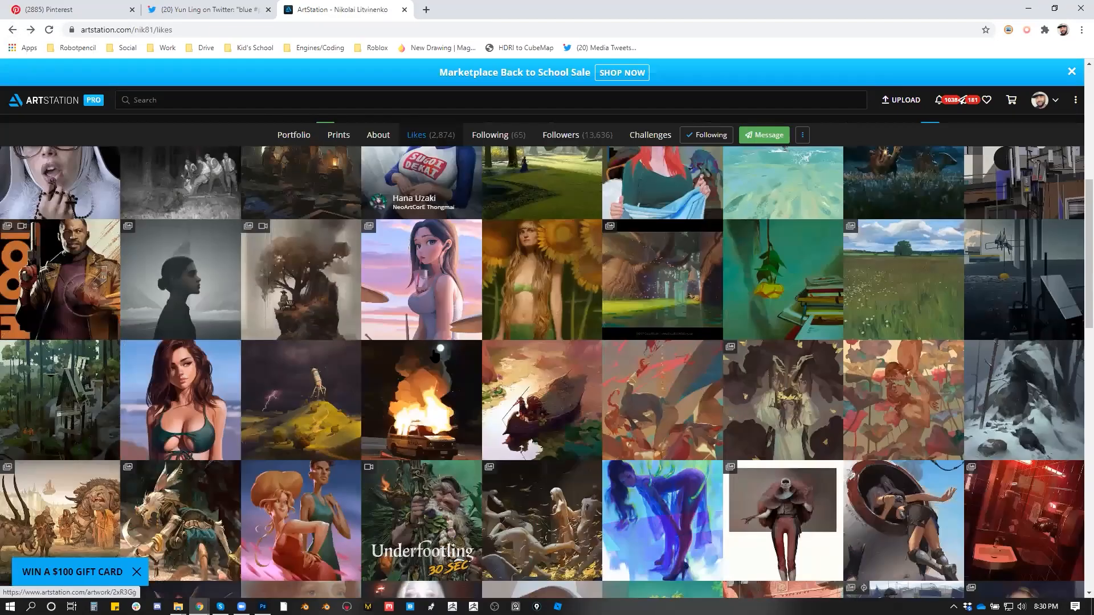
Open the burning police van artwork "1312" from the liked works, like it, and follow its artist.
left_click(435, 359)
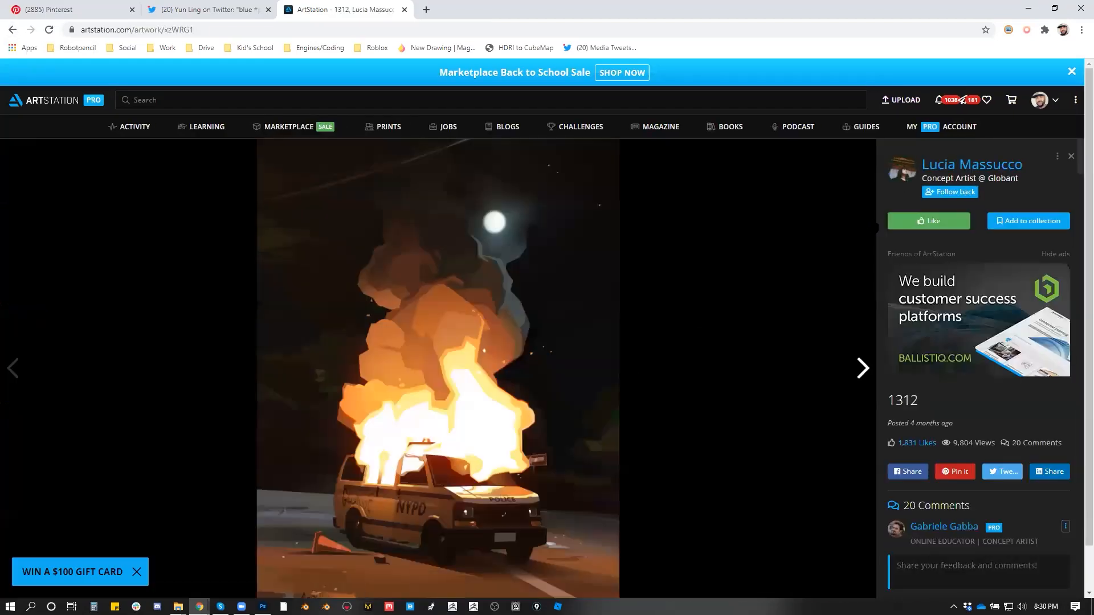
left_click(957, 221)
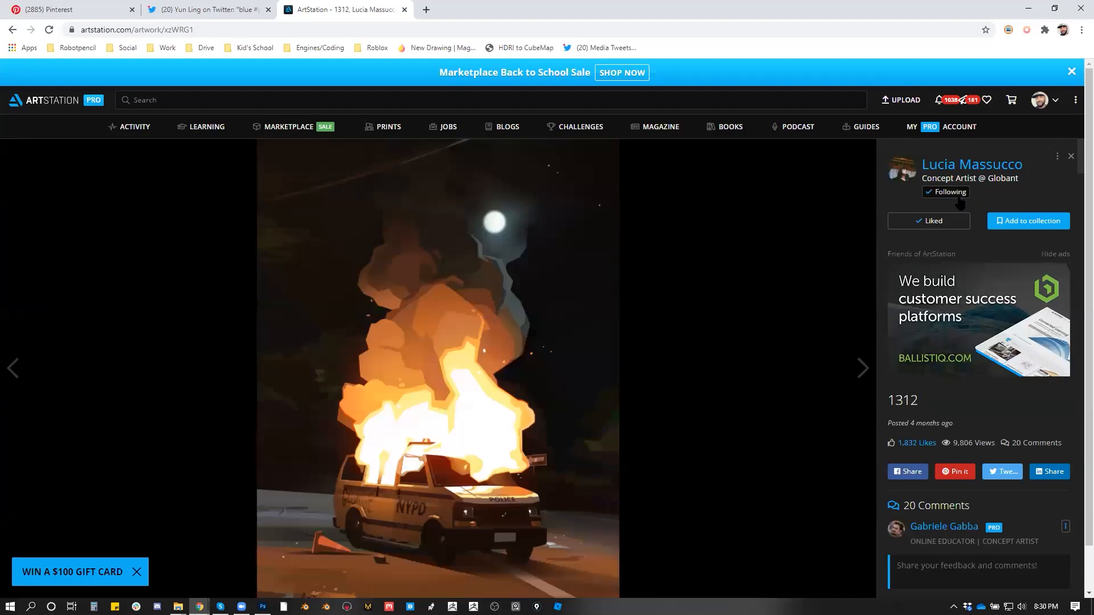
Open the profile of the "1312" artist and look through the portfolio thumbnails.
left_click(969, 172)
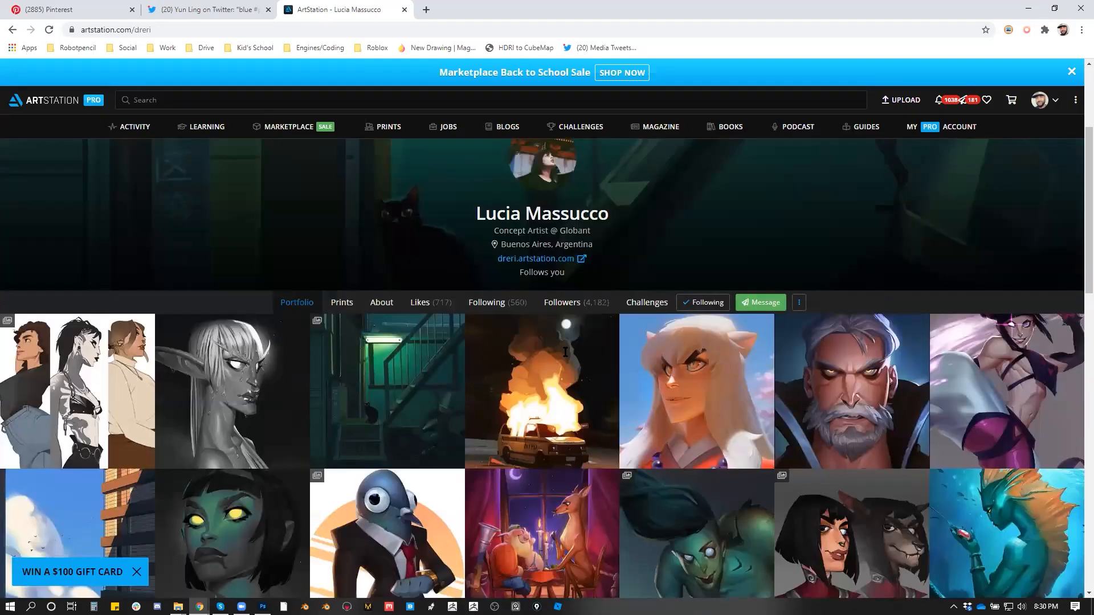
scroll(500, 245, "down", 4)
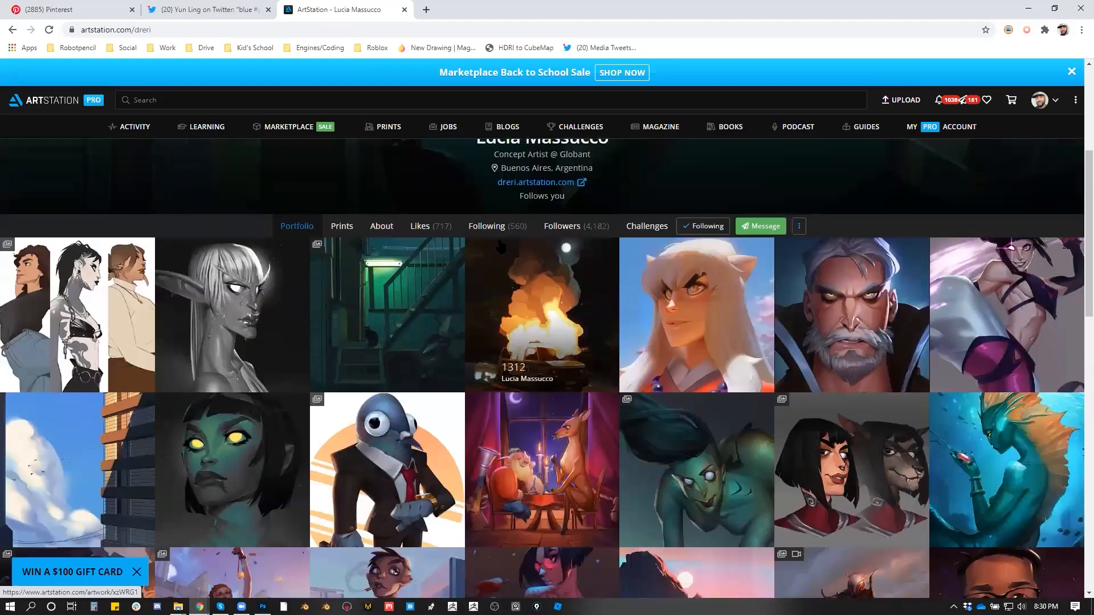
scroll(500, 245, "down", 4)
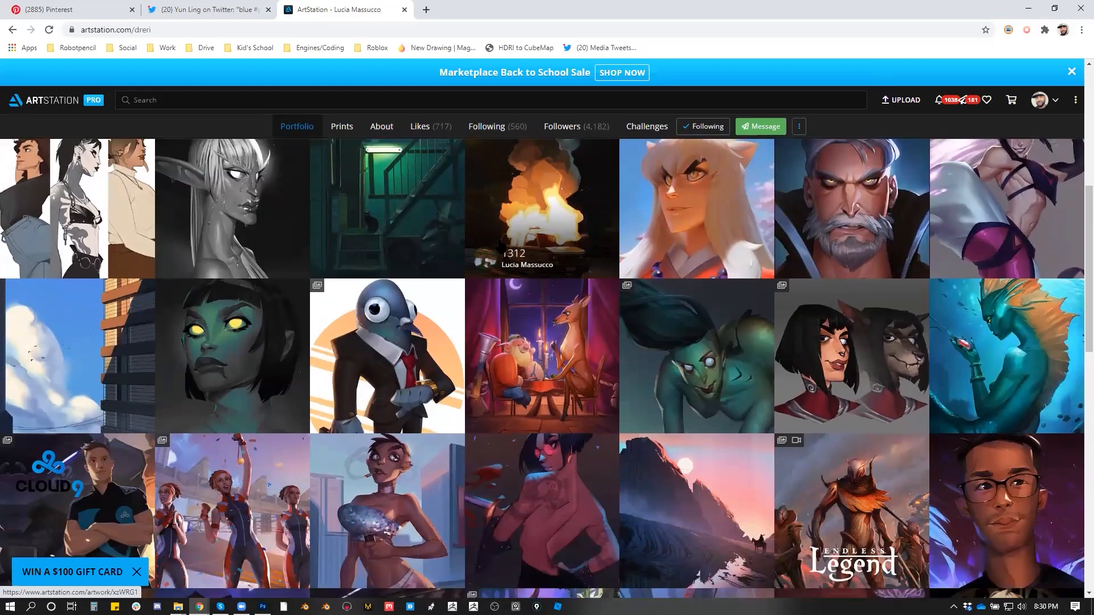
scroll(500, 247, "up", 6)
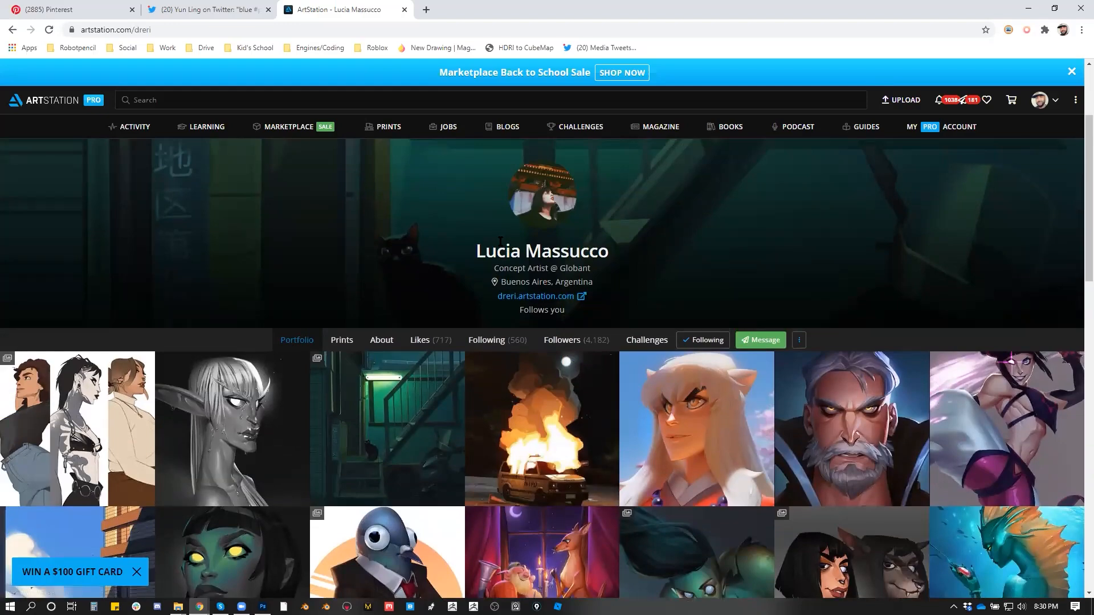
scroll(171, 336, "down", 2)
scroll(135, 332, "down", 4)
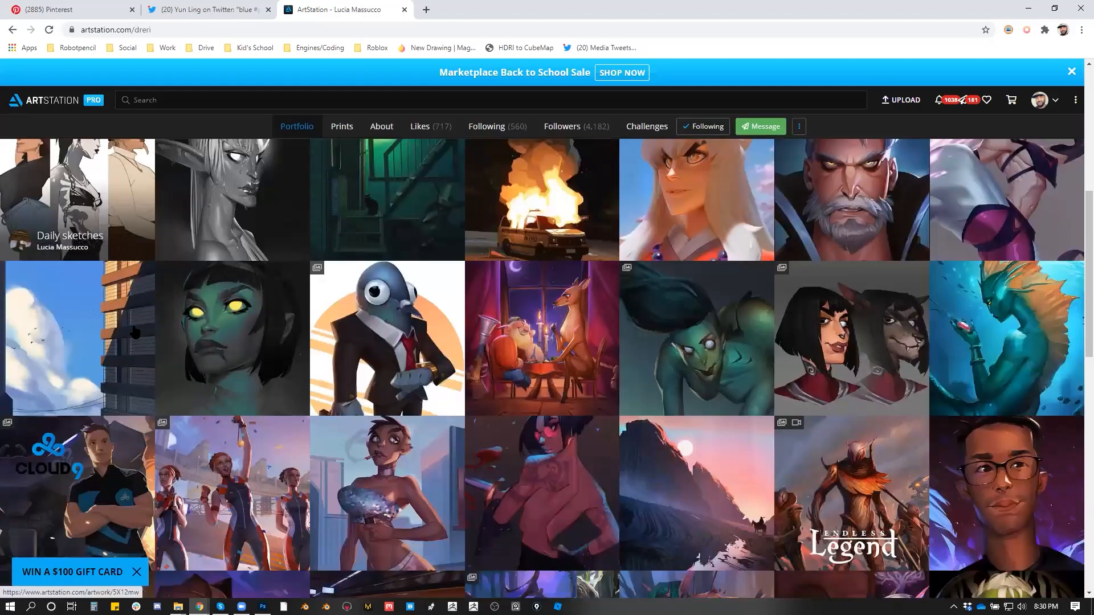
scroll(135, 331, "down", 4)
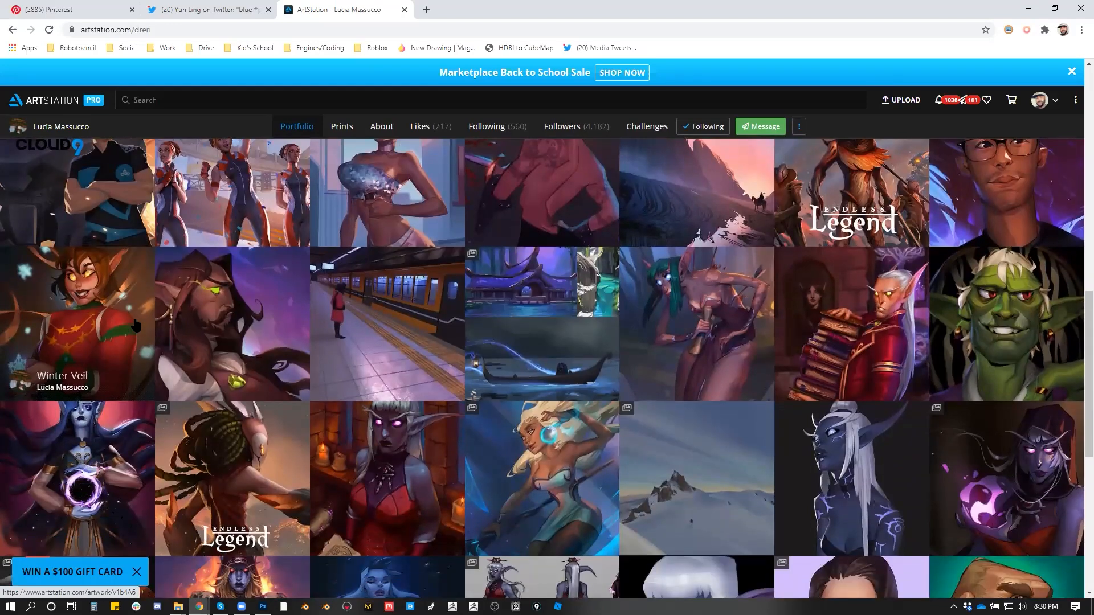
scroll(135, 324, "down", 4)
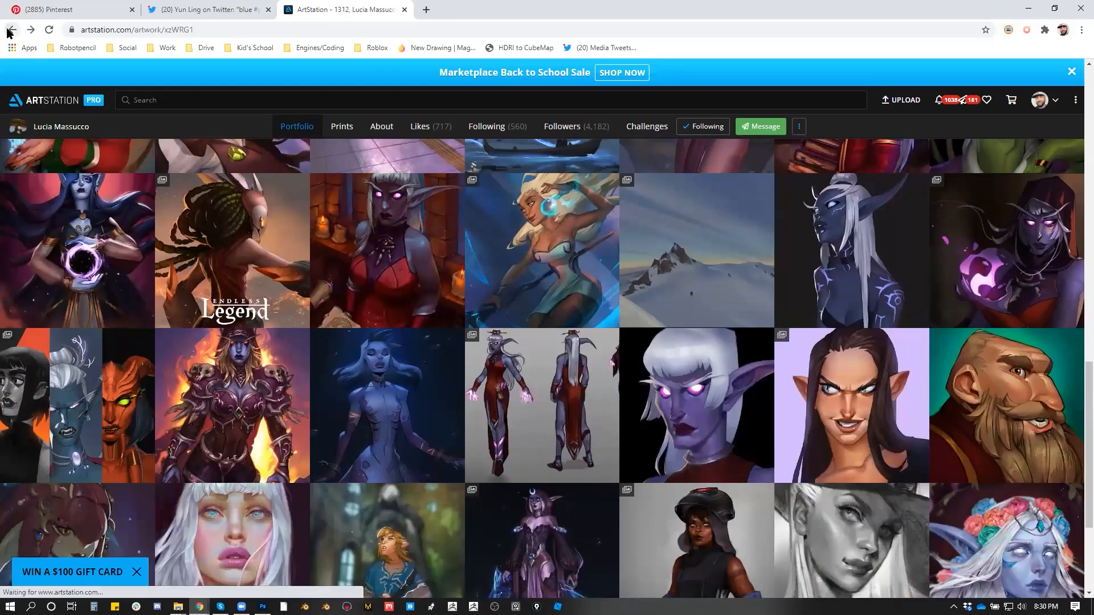
Return to the previous artist's likes and look further through the liked artworks for another inspiring piece.
left_click(8, 33)
left_click(8, 32)
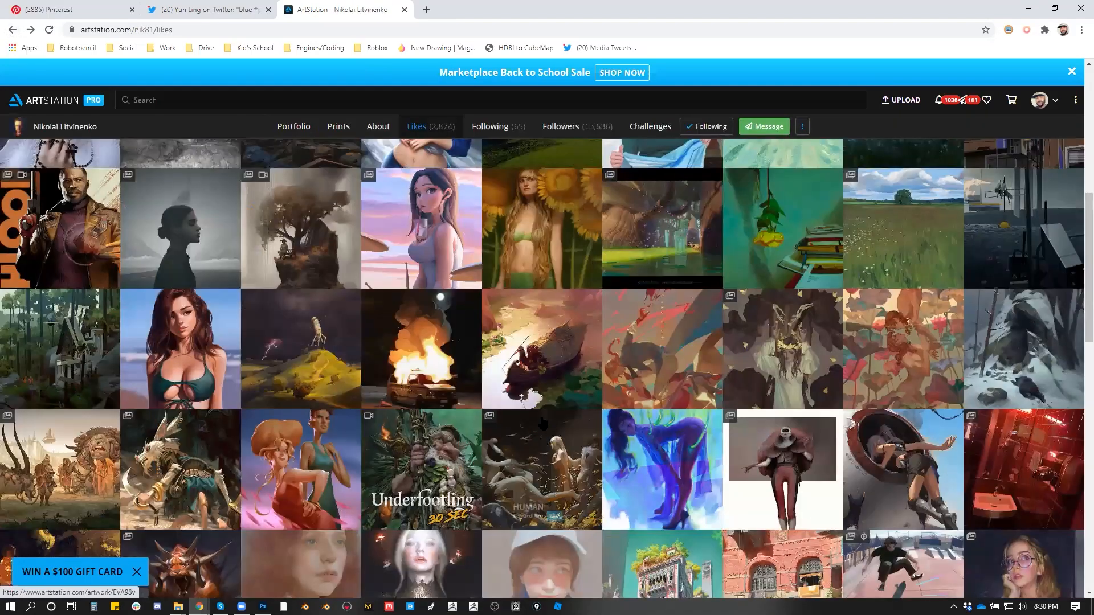
scroll(543, 422, "down", 5)
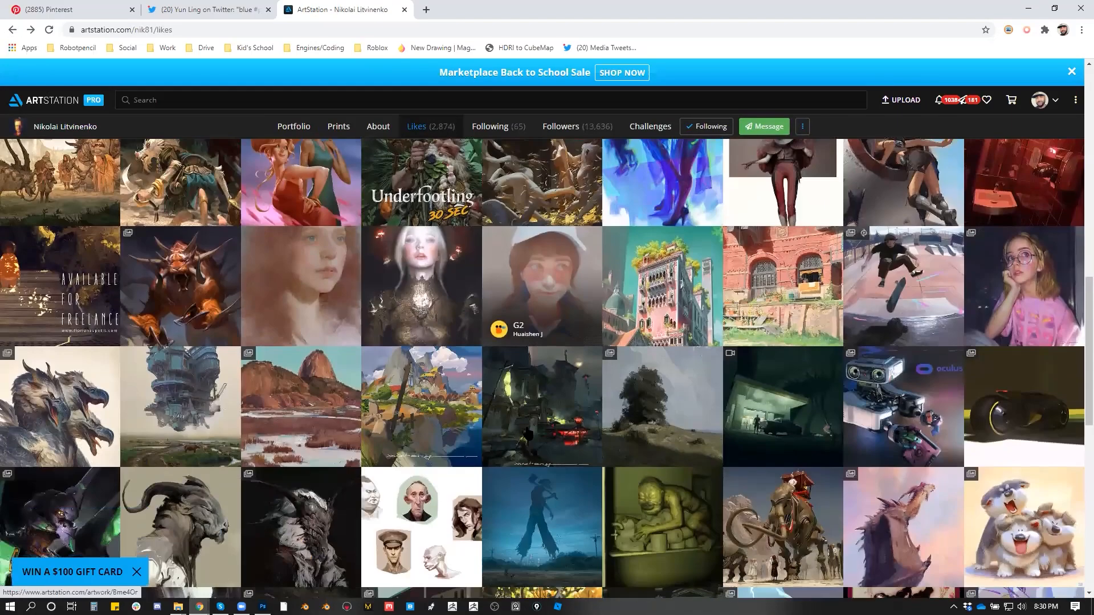
scroll(529, 435, "down", 3)
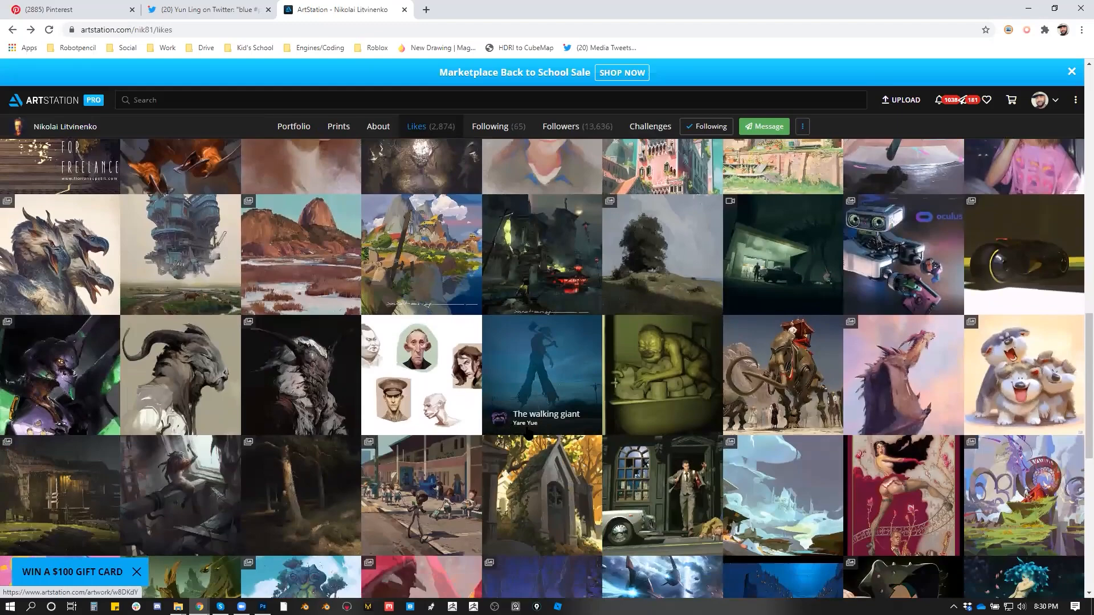
scroll(529, 436, "down", 7)
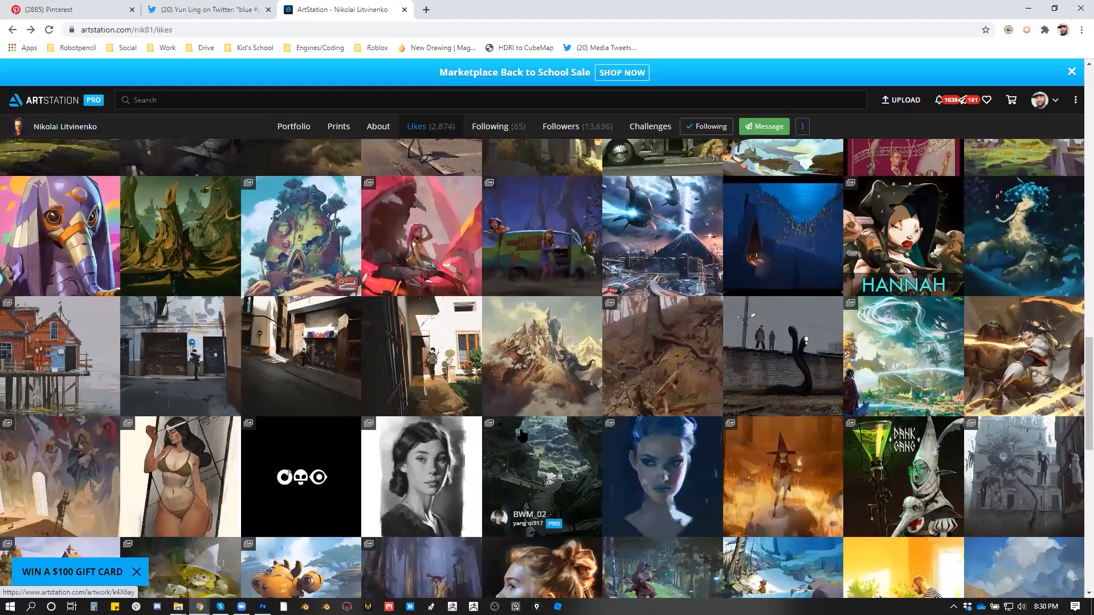
scroll(522, 437, "down", 2)
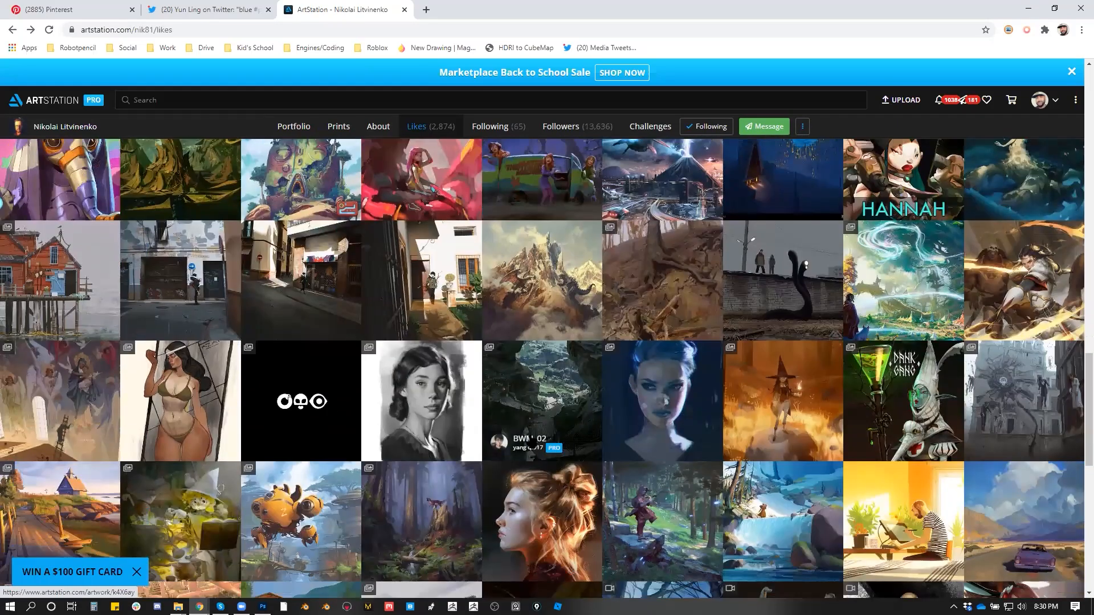
scroll(534, 438, "down", 5)
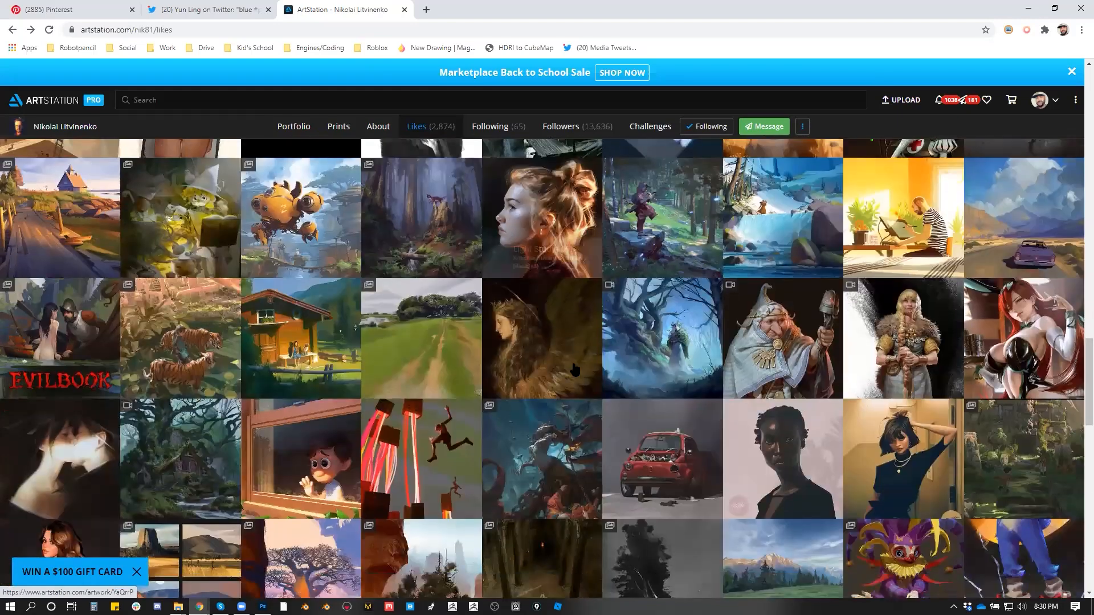
scroll(590, 391, "down", 5)
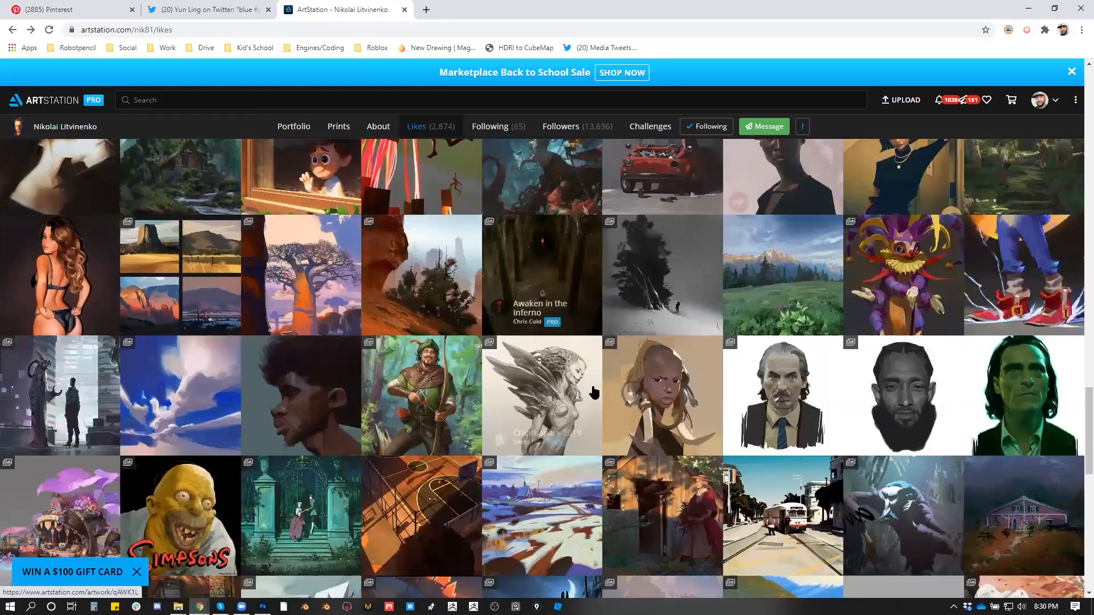
scroll(593, 392, "down", 2)
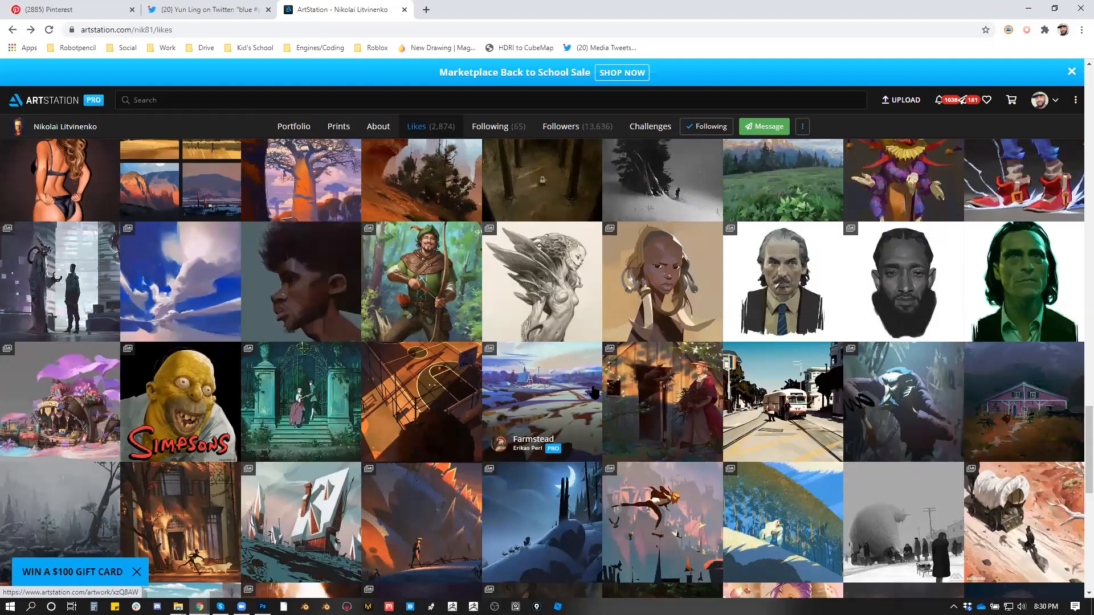
scroll(594, 392, "down", 1)
scroll(594, 393, "down", 1)
scroll(594, 393, "down", 3)
scroll(595, 392, "down", 6)
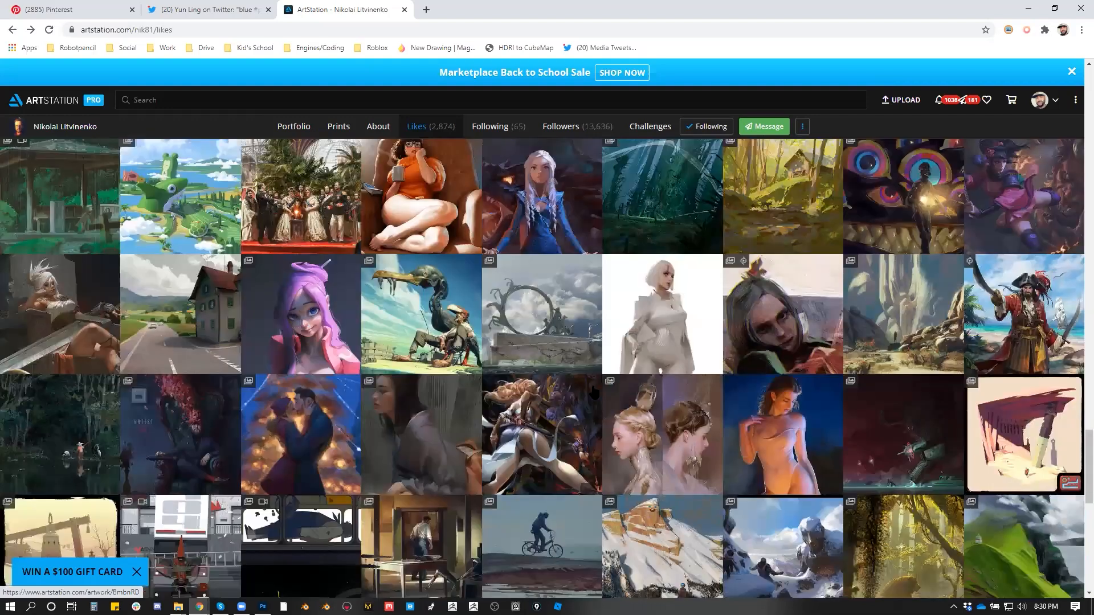
scroll(595, 393, "down", 2)
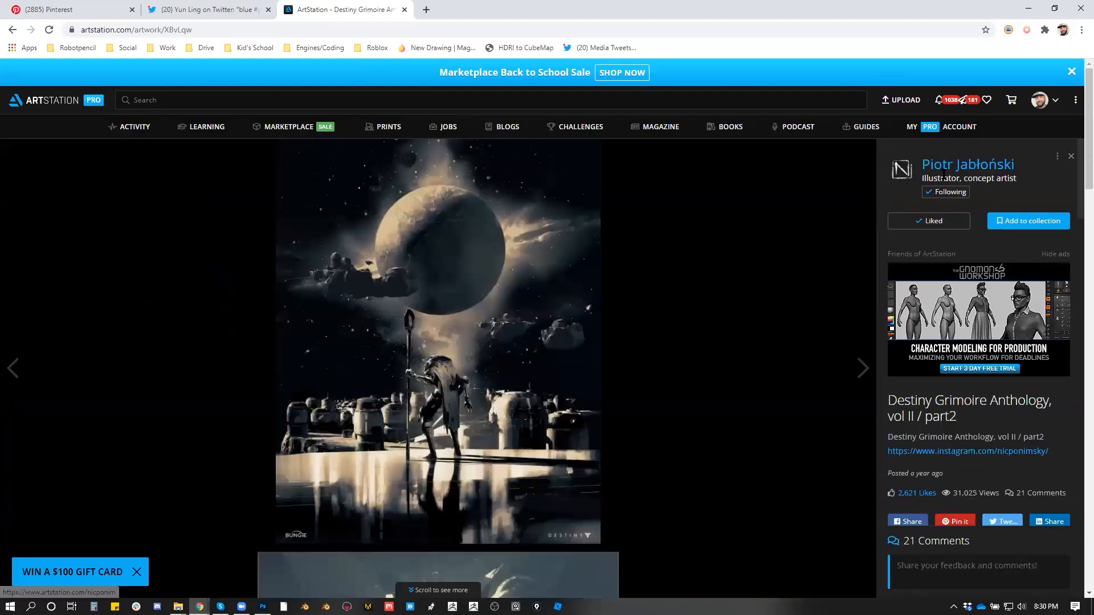
Open the profile of the artist behind "Destiny Grimoire Anthology, vol II / part2" and browse the portfolio.
left_click(945, 164)
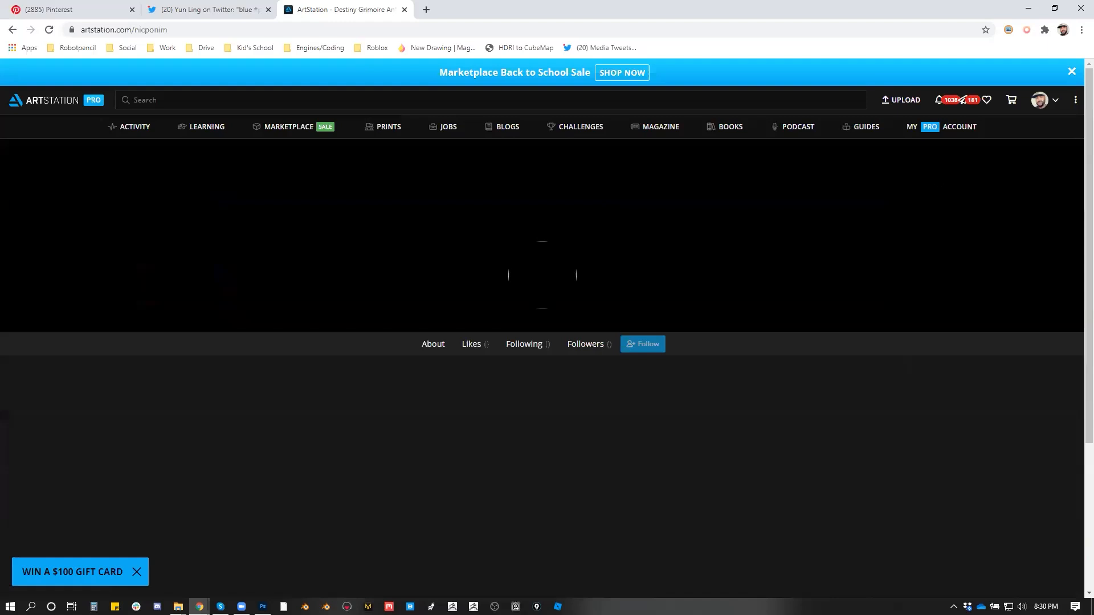
scroll(809, 250, "down", 8)
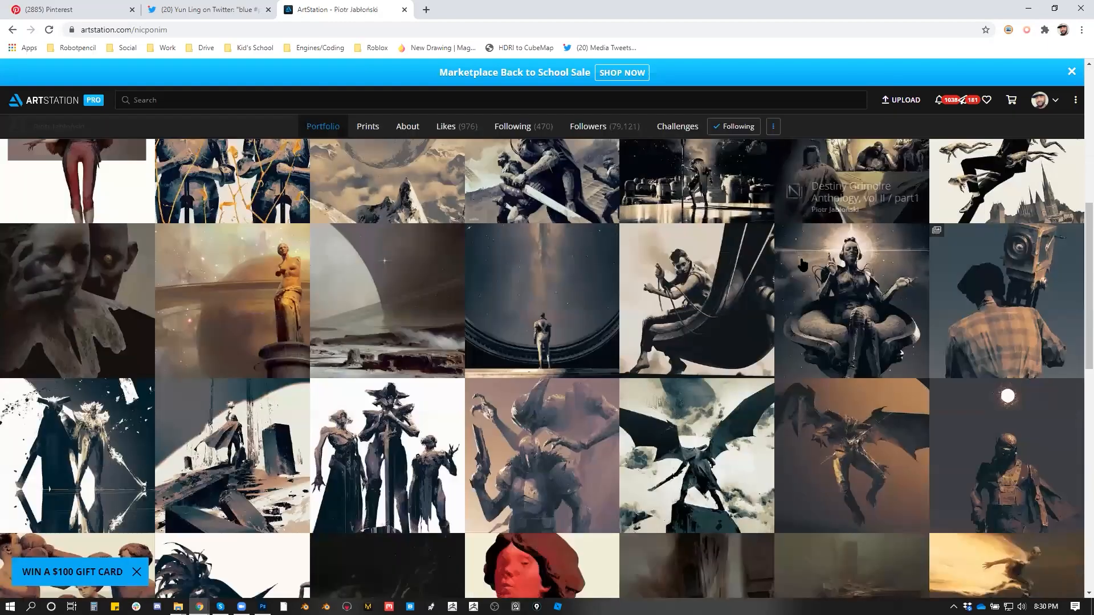
scroll(802, 264, "down", 12)
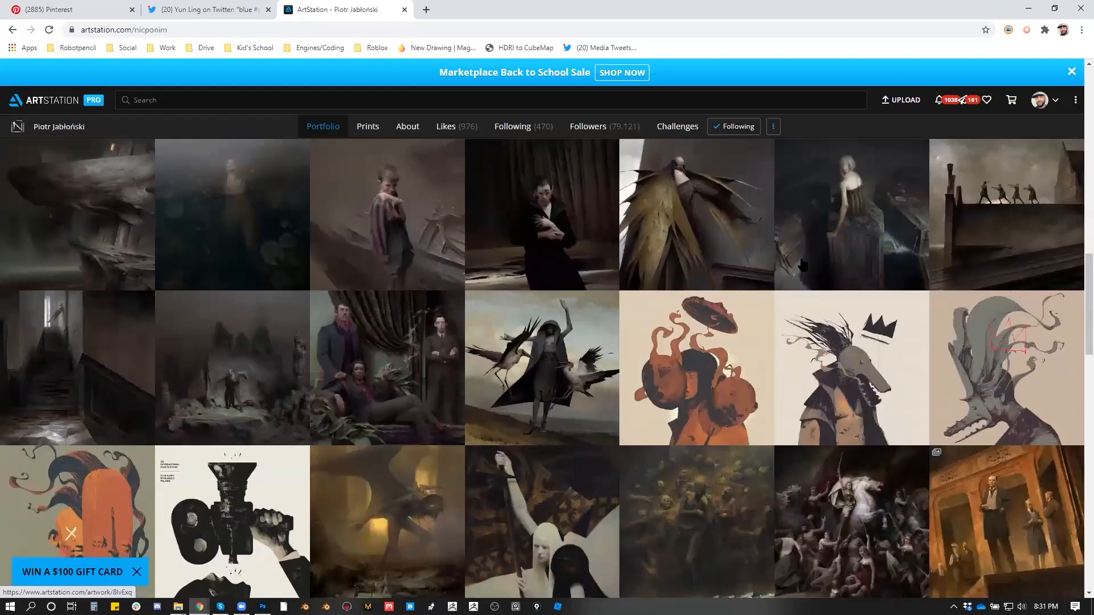
scroll(802, 264, "down", 5)
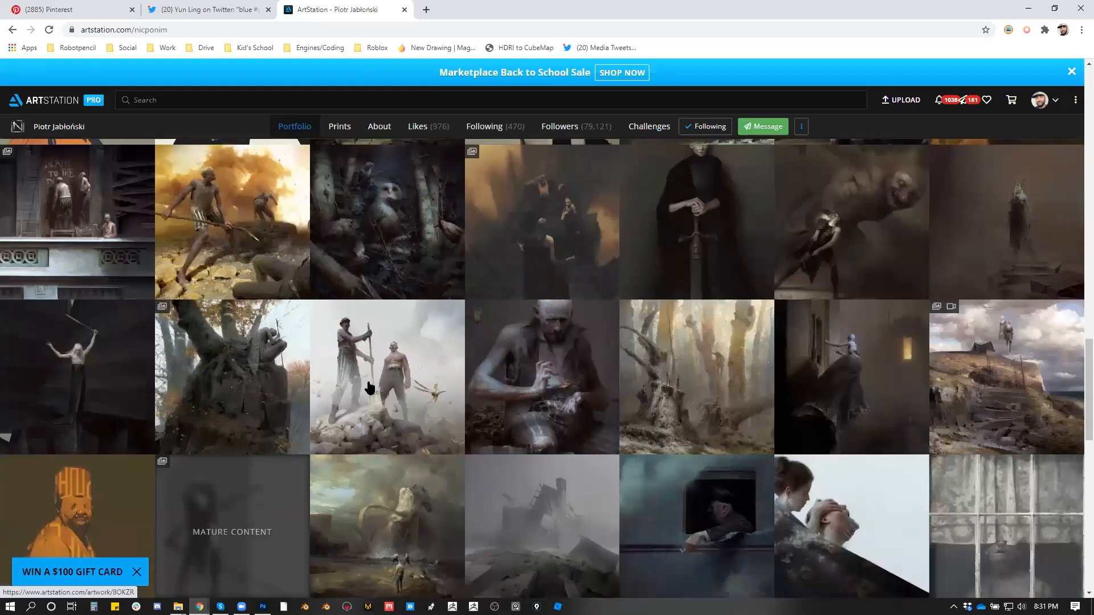
Open the artwork "The Moth King/Dishonored 2", view its images, and return to the artist's portfolio.
left_click(275, 378)
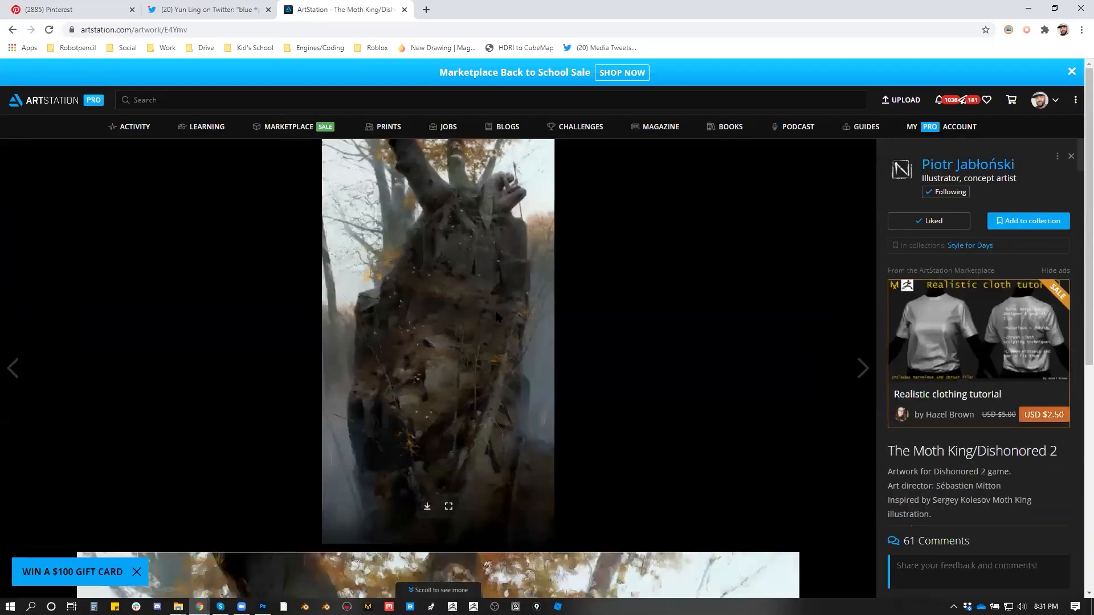
scroll(545, 484, "down", 7)
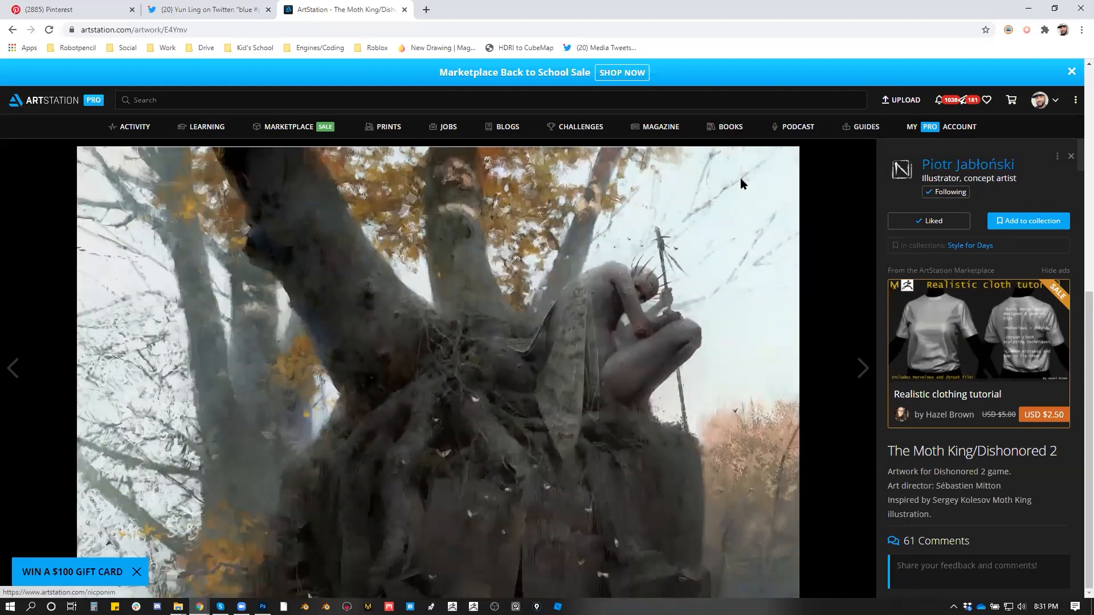
left_click(11, 29)
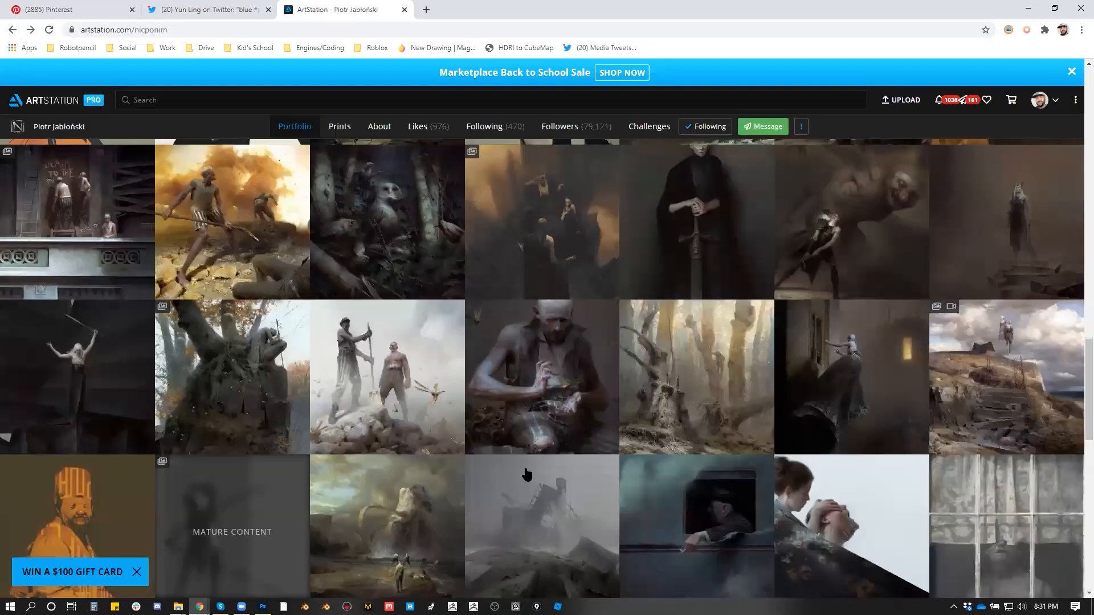
Browse the portfolio again from its beginning, open the boxing boys artwork "bójka", and like it.
scroll(527, 474, "up", 6)
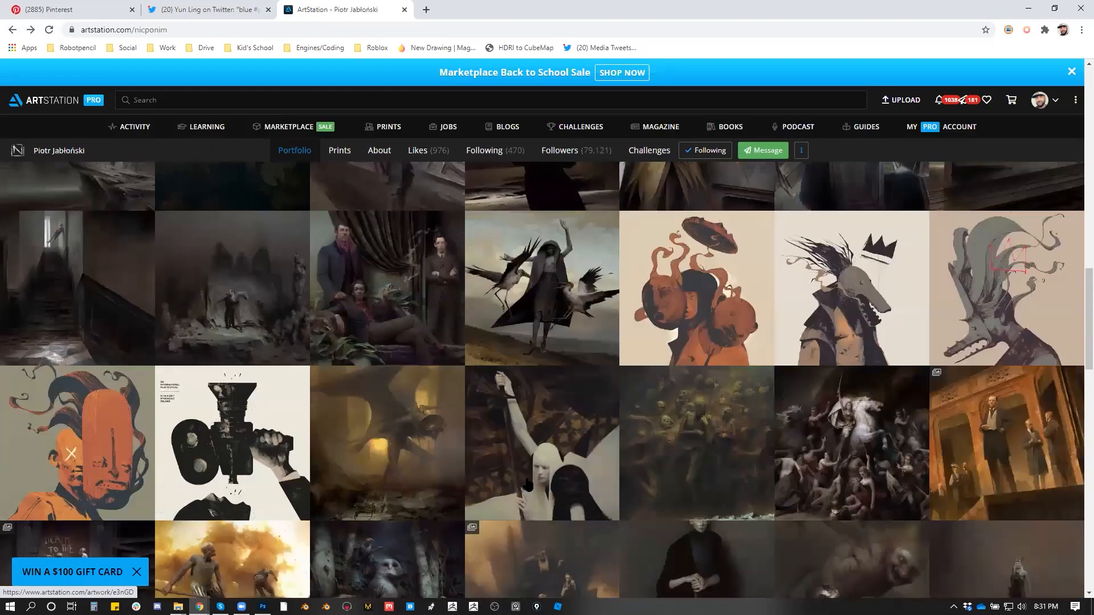
scroll(528, 483, "up", 15)
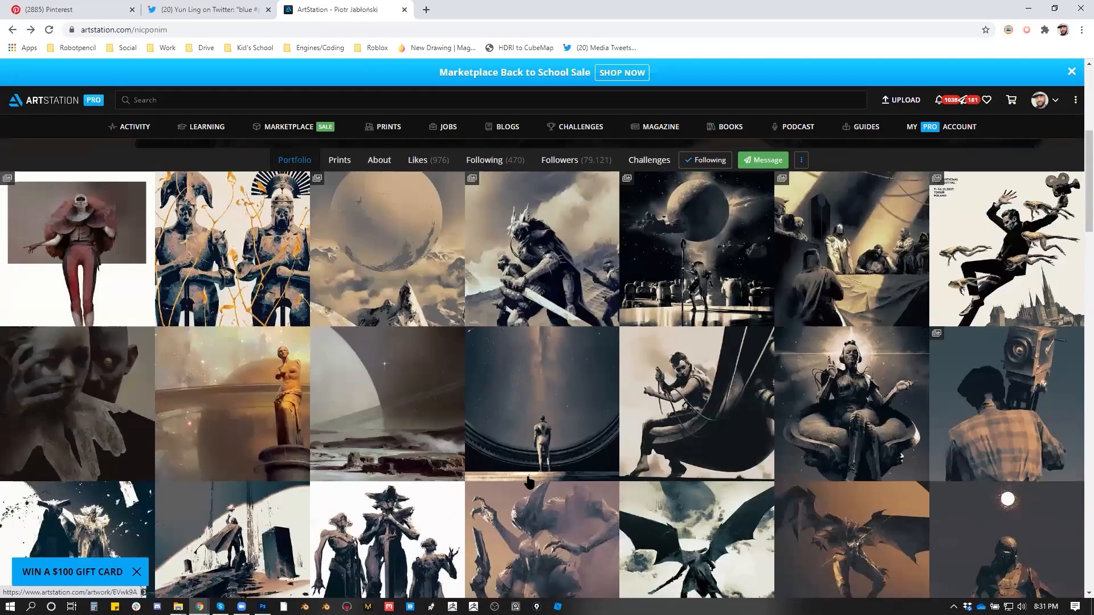
scroll(531, 484, "up", 5)
scroll(532, 486, "down", 6)
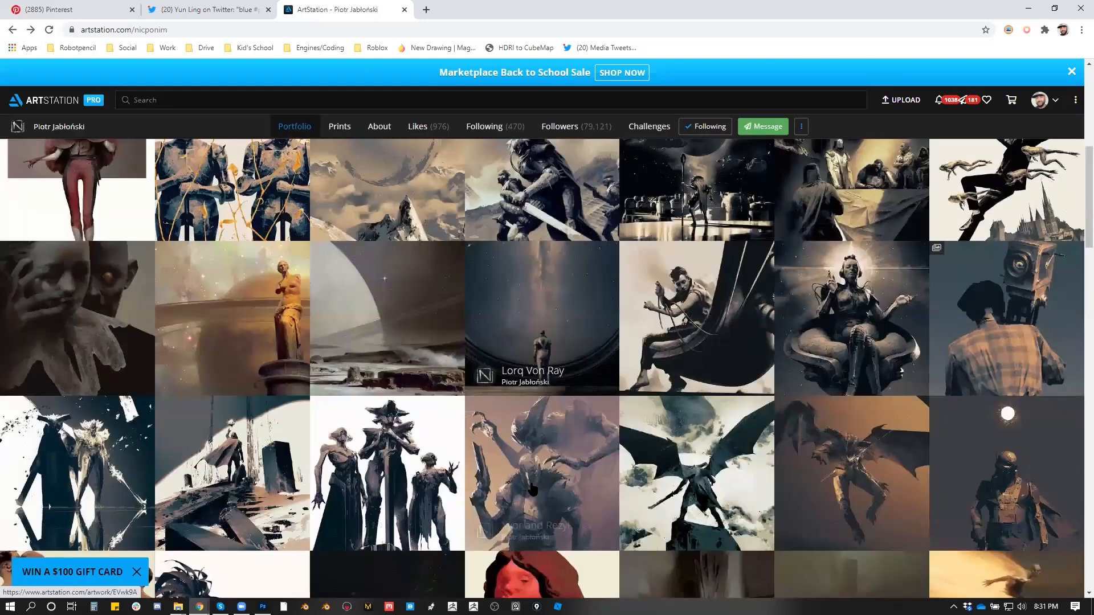
scroll(532, 489, "up", 1)
scroll(532, 488, "down", 2)
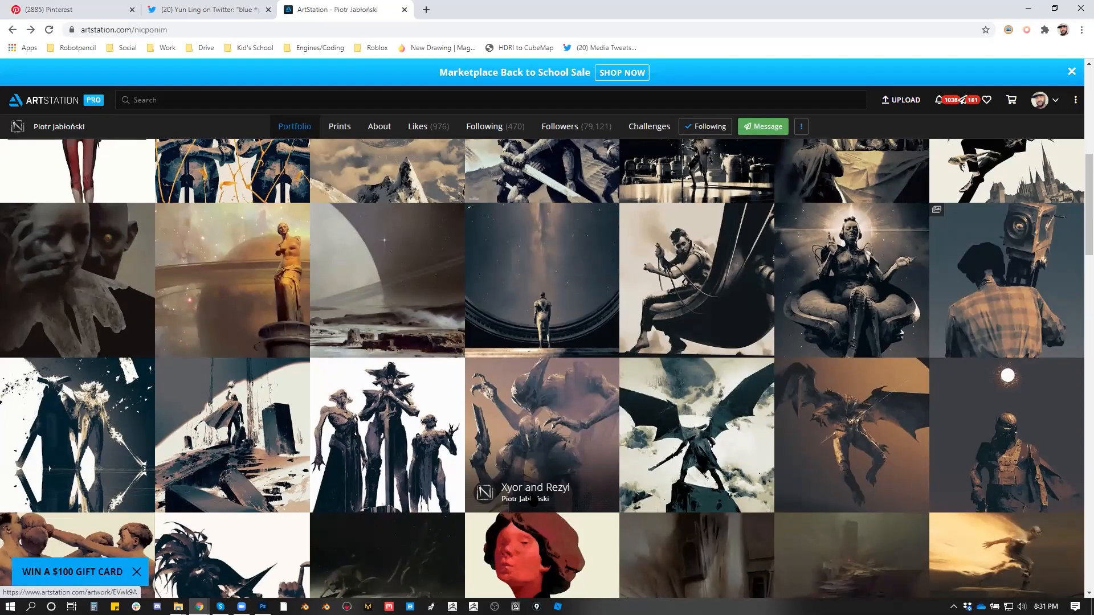
scroll(533, 501, "down", 8)
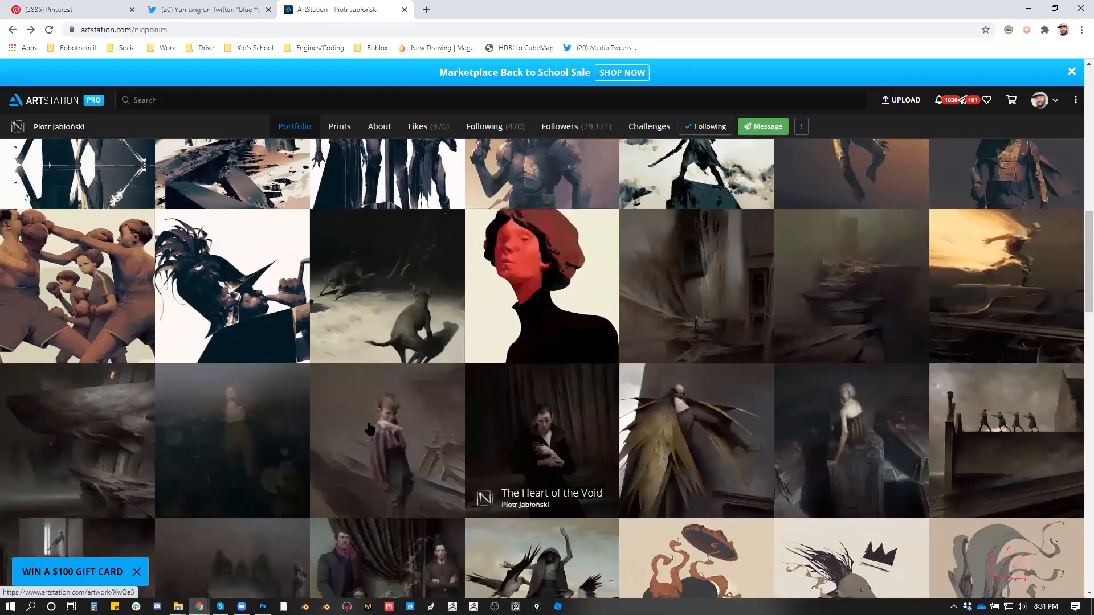
left_click(82, 249)
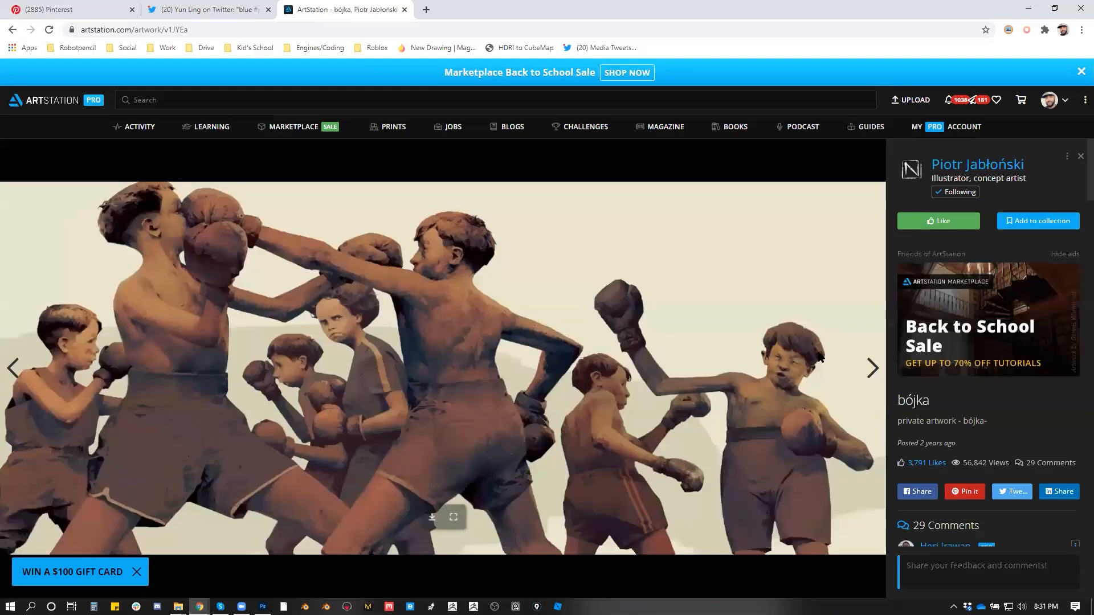
left_click(929, 221)
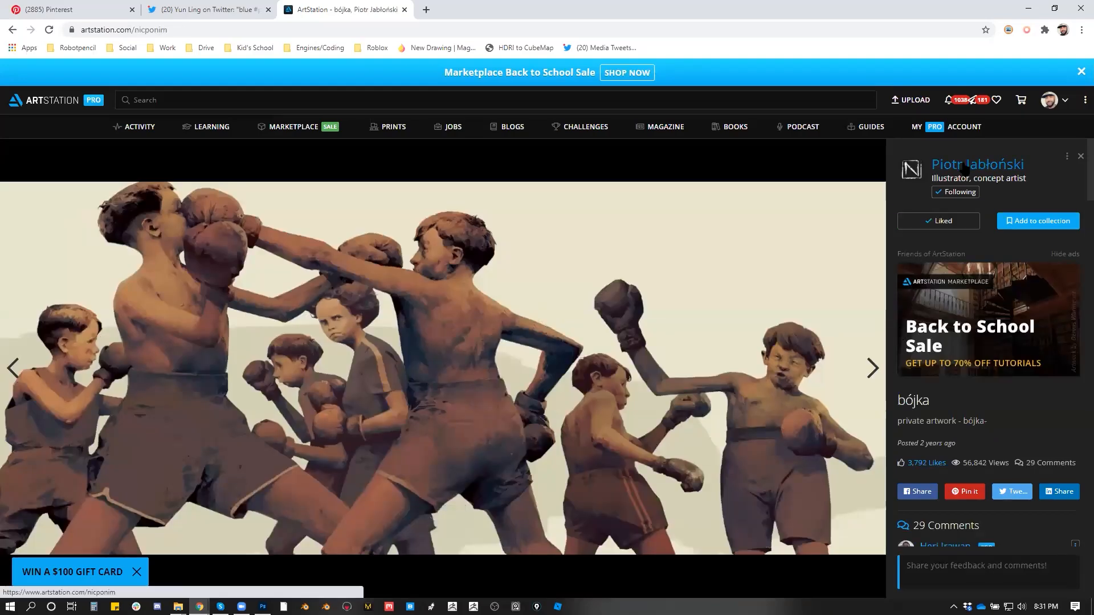
Go back to the "bójka" artist's profile and look through the older works in the portfolio.
left_click(965, 166)
scroll(555, 377, "down", 4)
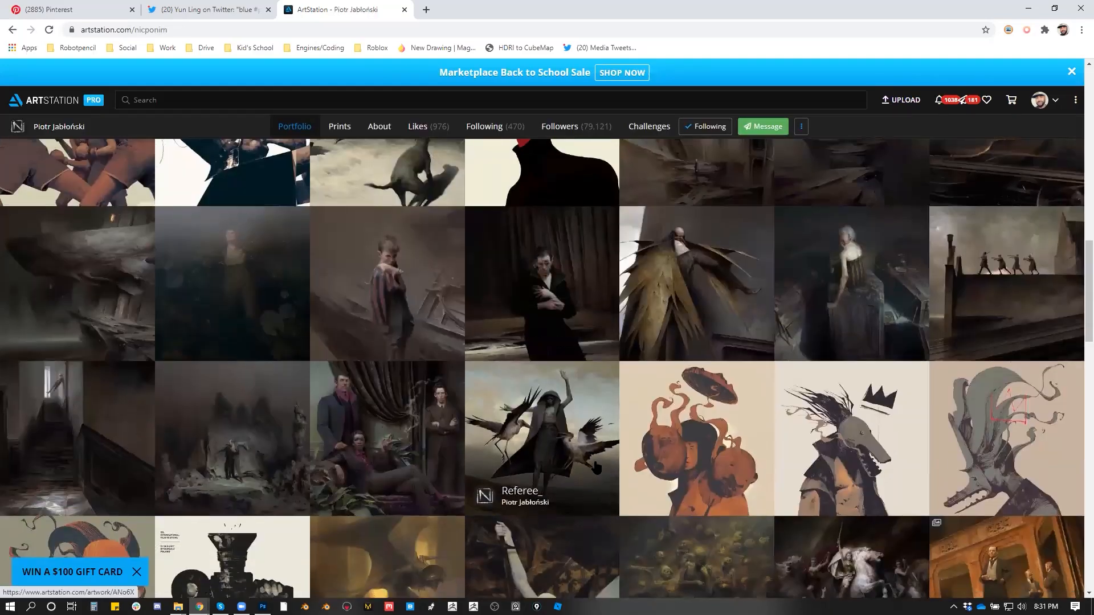
scroll(609, 407, "down", 6)
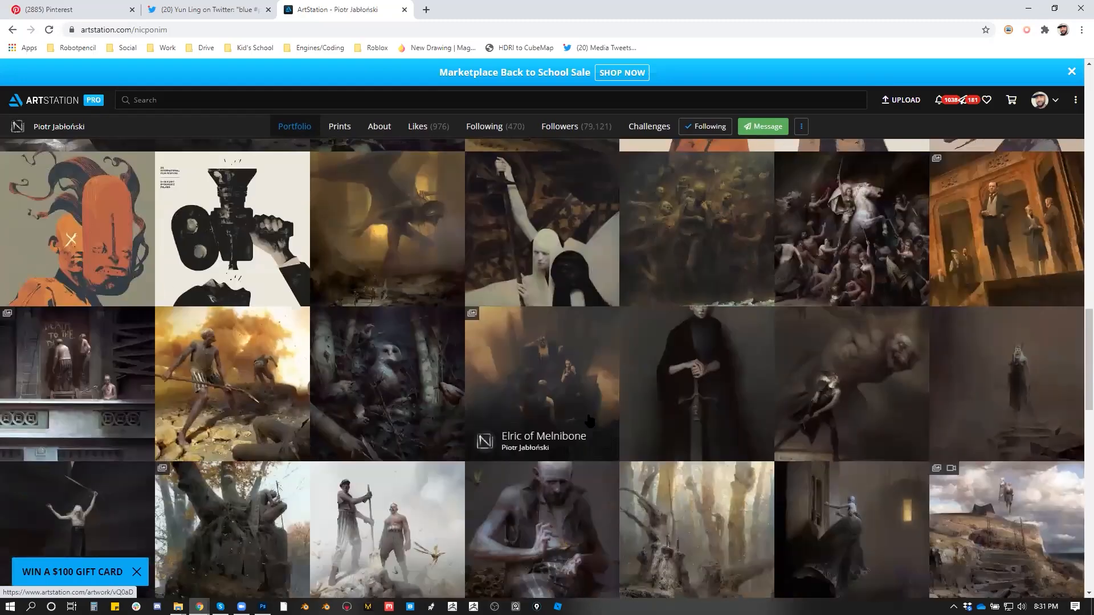
scroll(589, 421, "down", 6)
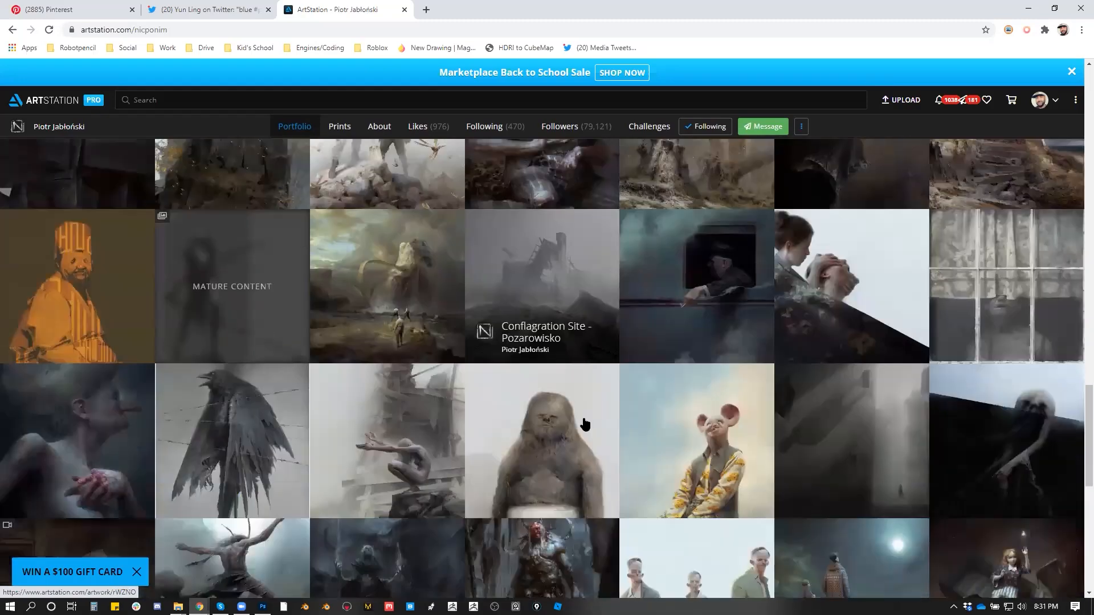
scroll(585, 425, "down", 2)
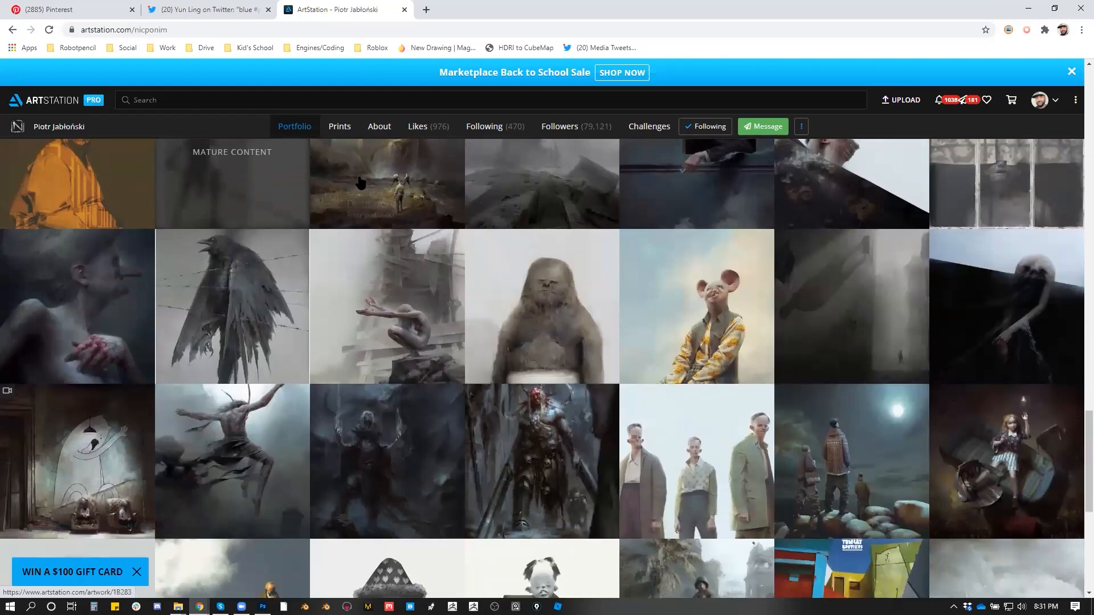
Open the "Moon" artwork showing three figures standing on rocks under the night sky, and like it.
left_click(833, 399)
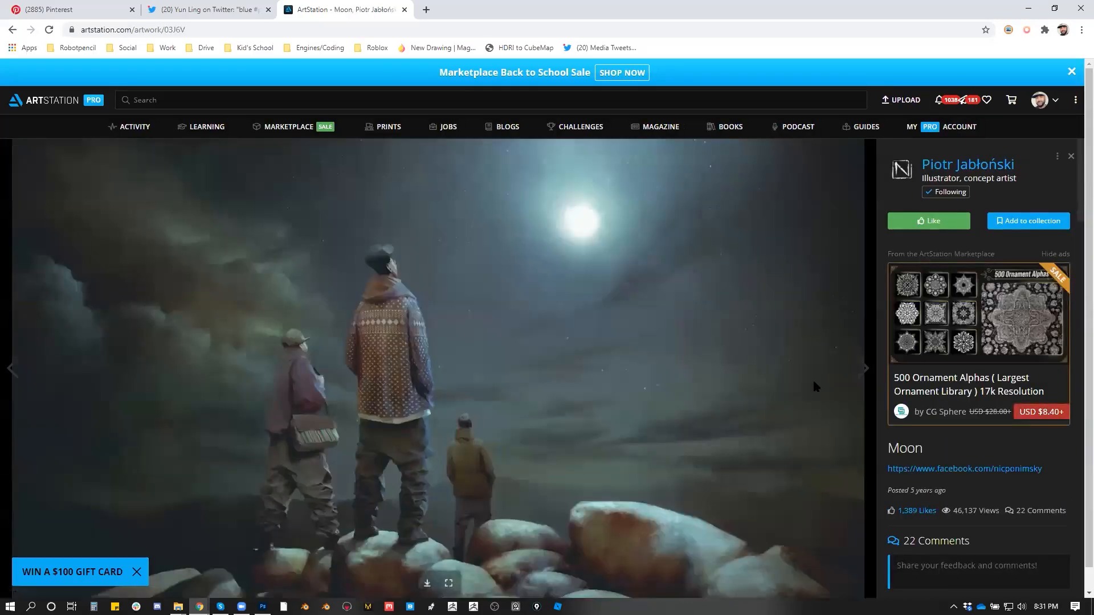
left_click(928, 226)
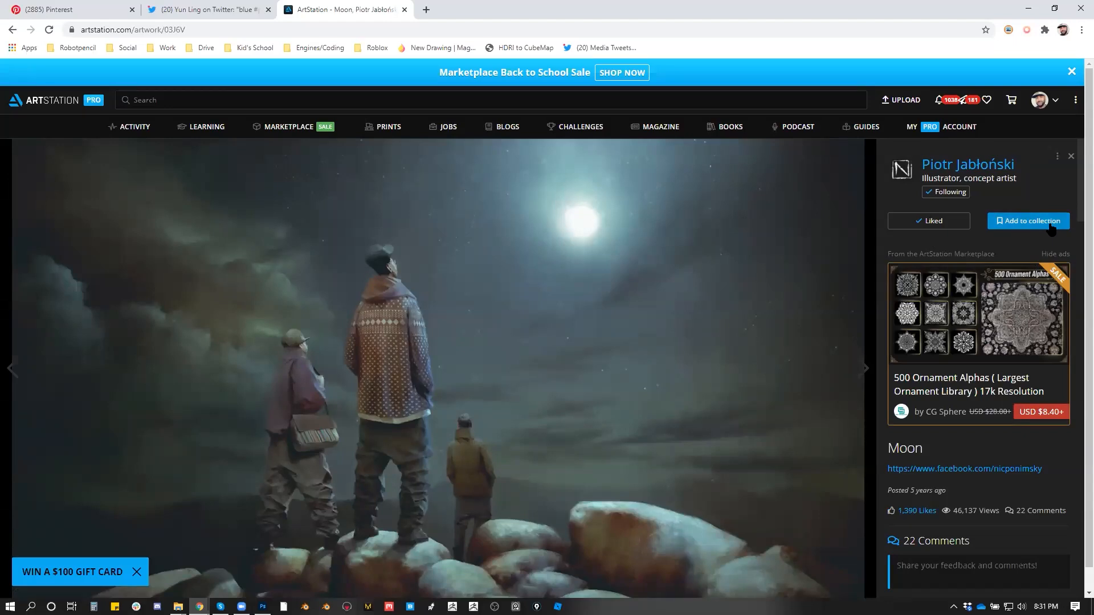
Go back to the Twitter post with the blue forest painting and look at it.
left_click(208, 10)
scroll(534, 380, "down", 2)
scroll(530, 378, "up", 2)
left_click(532, 166)
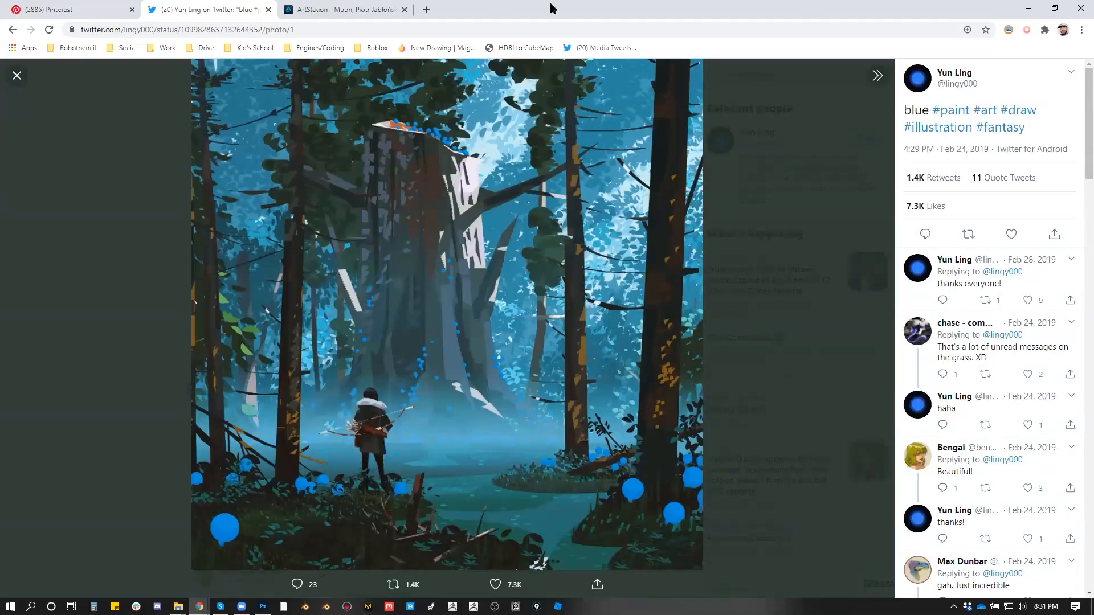
Move the current browser window off this screen, bring over and maximize the tumblr art blog window, and browse its posts.
left_click_drag(551, 8, 752, 532)
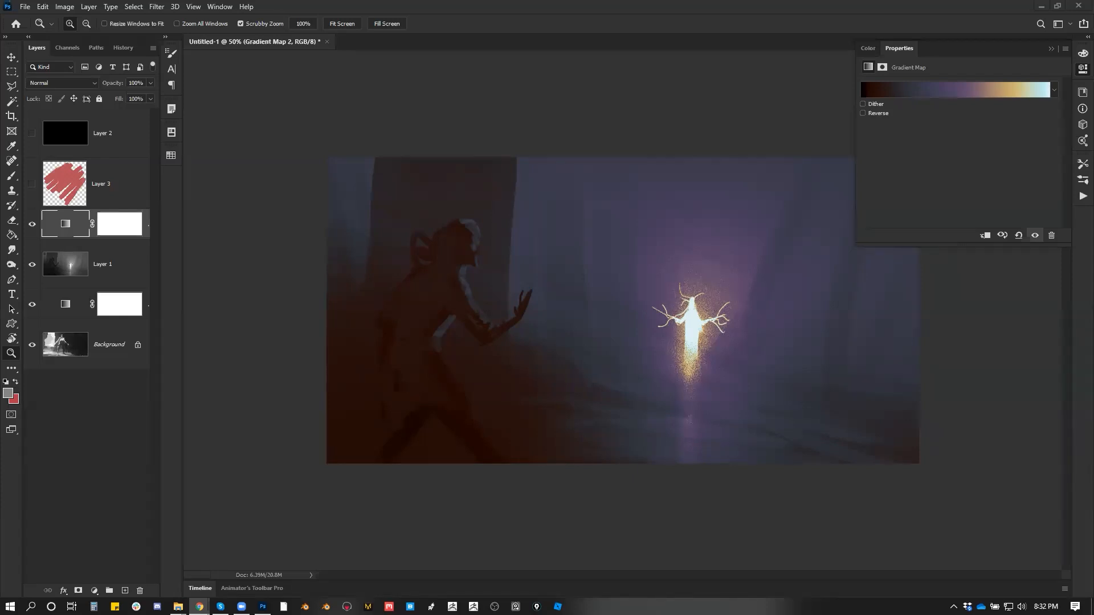
left_click_drag(615, 614, 750, 85)
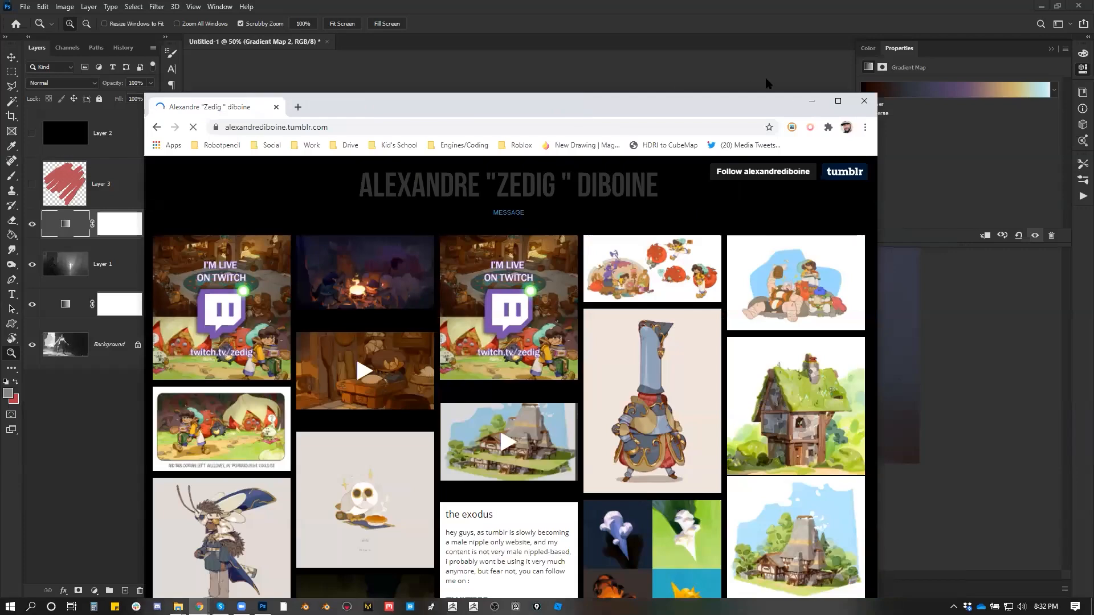
left_click(841, 98)
scroll(708, 478, "down", 6)
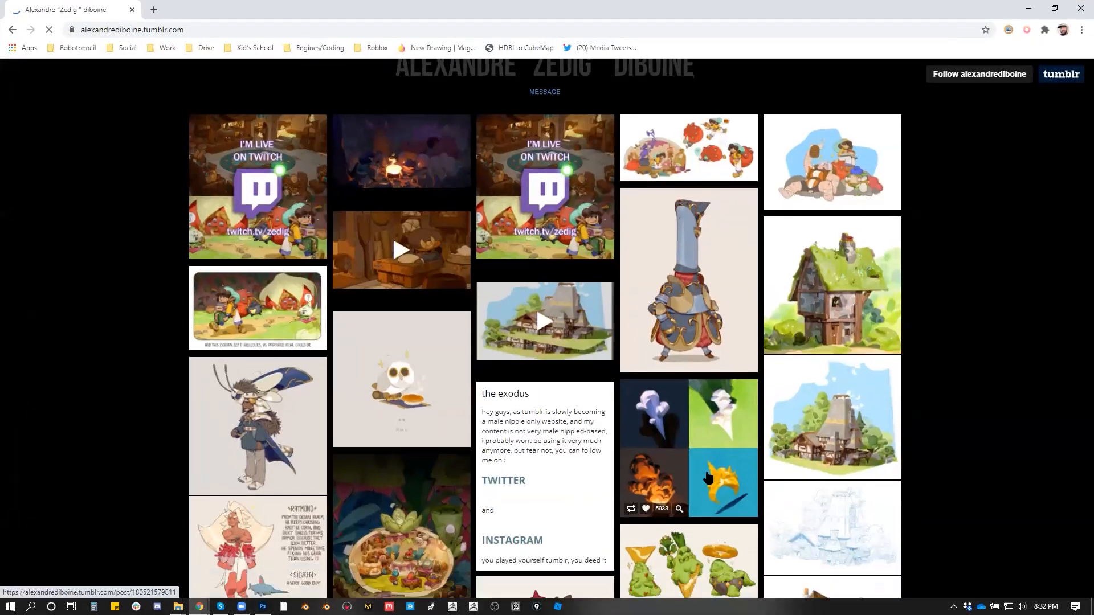
scroll(540, 432, "down", 6)
scroll(540, 291, "down", 4)
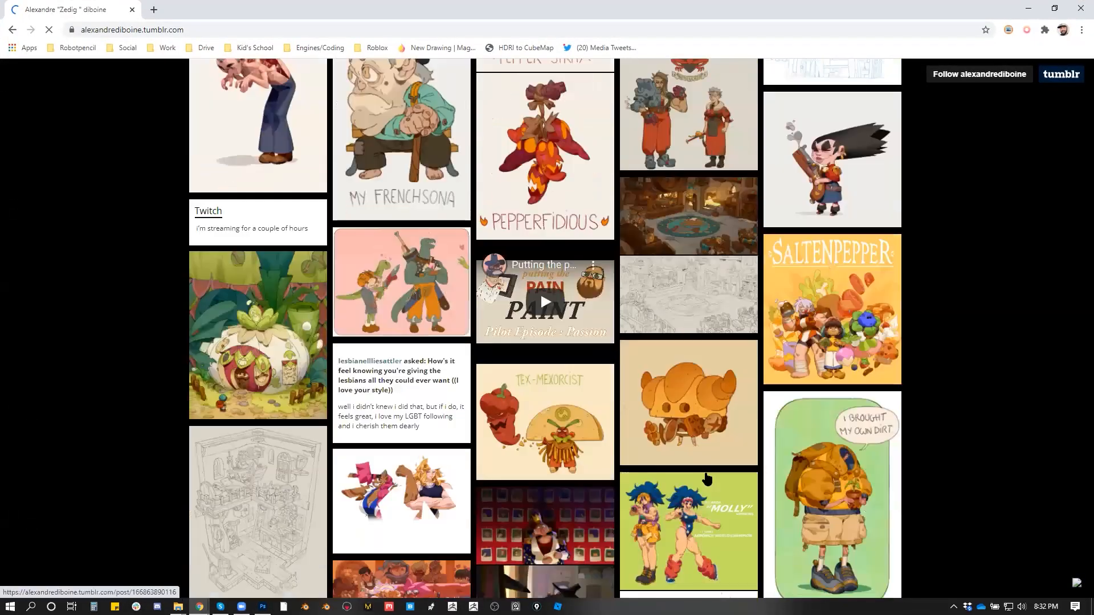
scroll(544, 346, "down", 6)
Open the post led by the crowned king against a red wall and view its forest fire and dark-haired queen images enlarged.
left_click(563, 459)
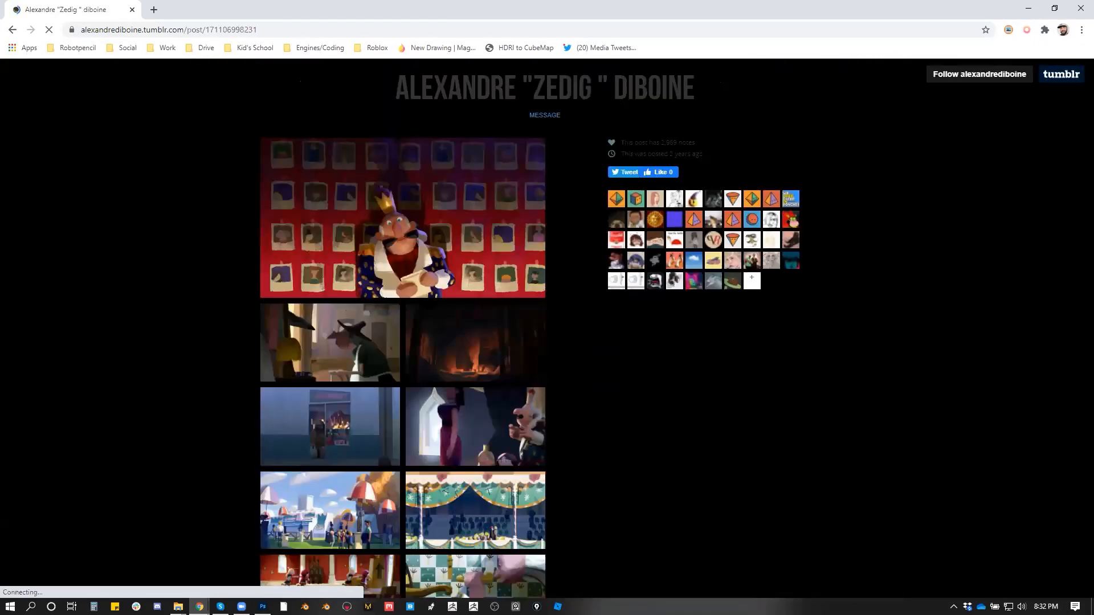
scroll(511, 352, "down", 1)
left_click(487, 315)
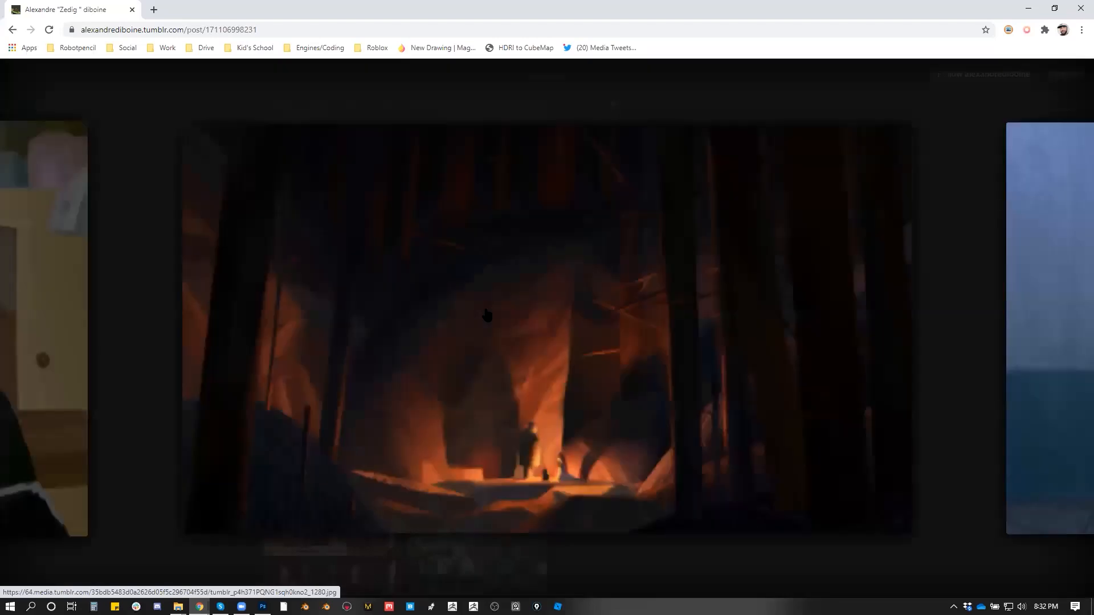
left_click(975, 286)
scroll(974, 287, "down", 1)
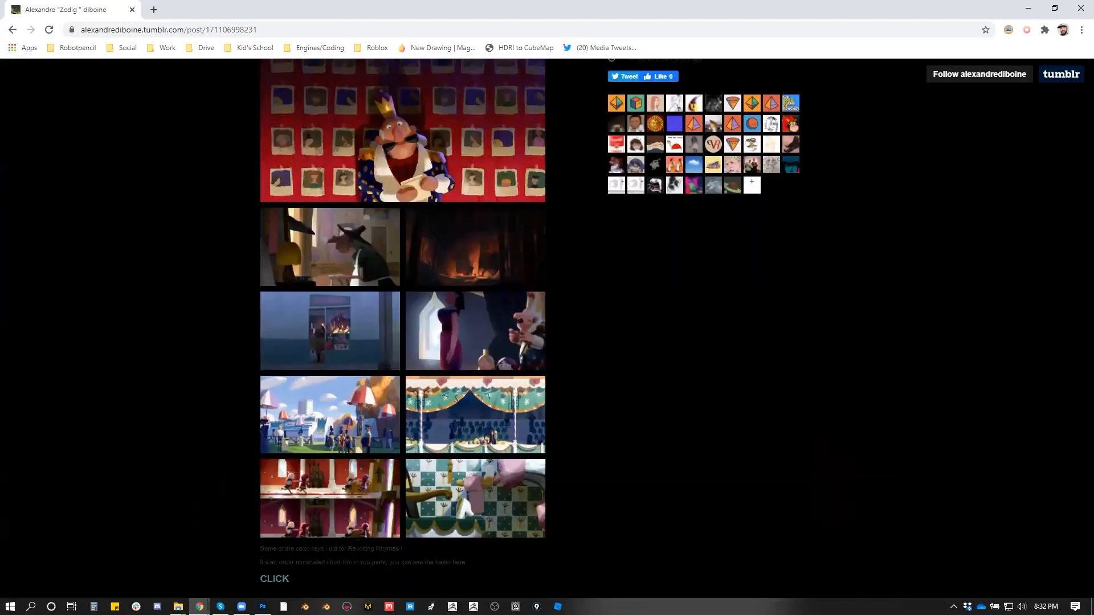
scroll(403, 342, "up", 2)
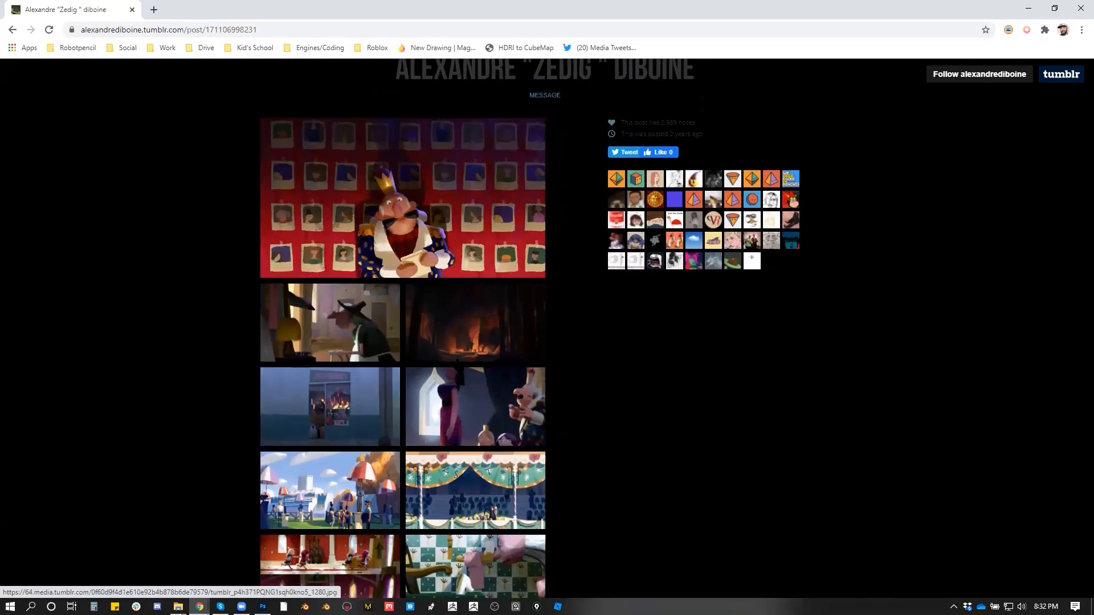
scroll(466, 376, "down", 1)
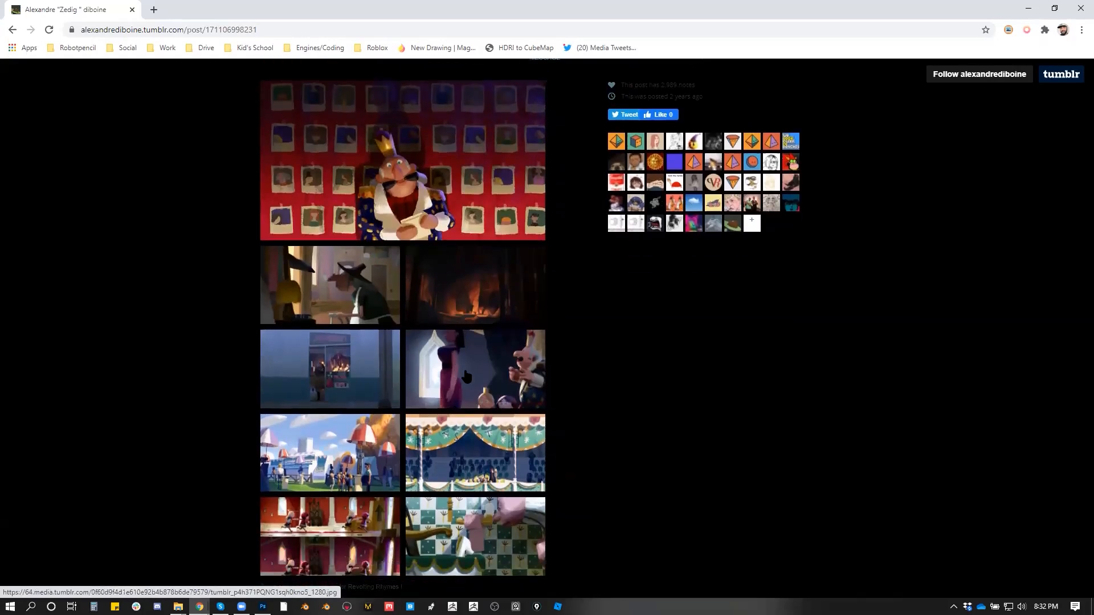
left_click(466, 376)
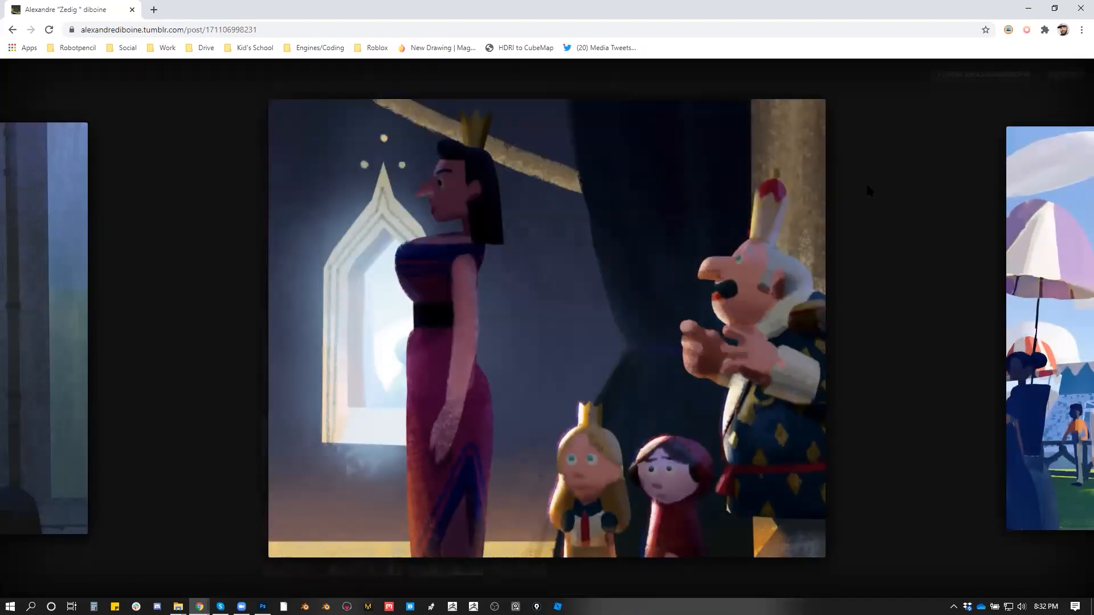
left_click(958, 87)
scroll(958, 87, "down", 1)
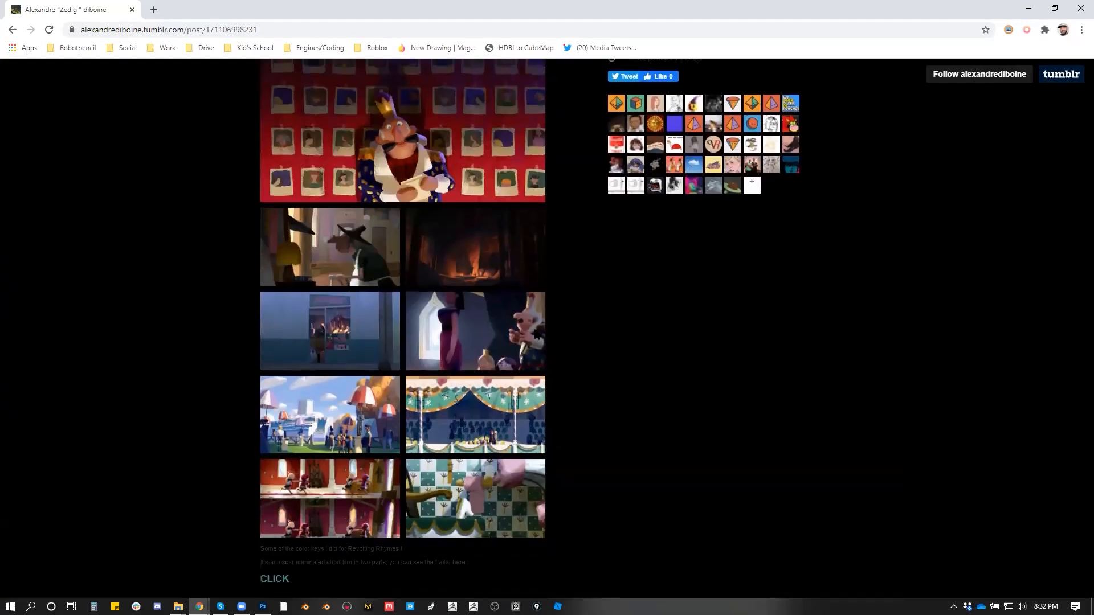
scroll(958, 87, "up", 3)
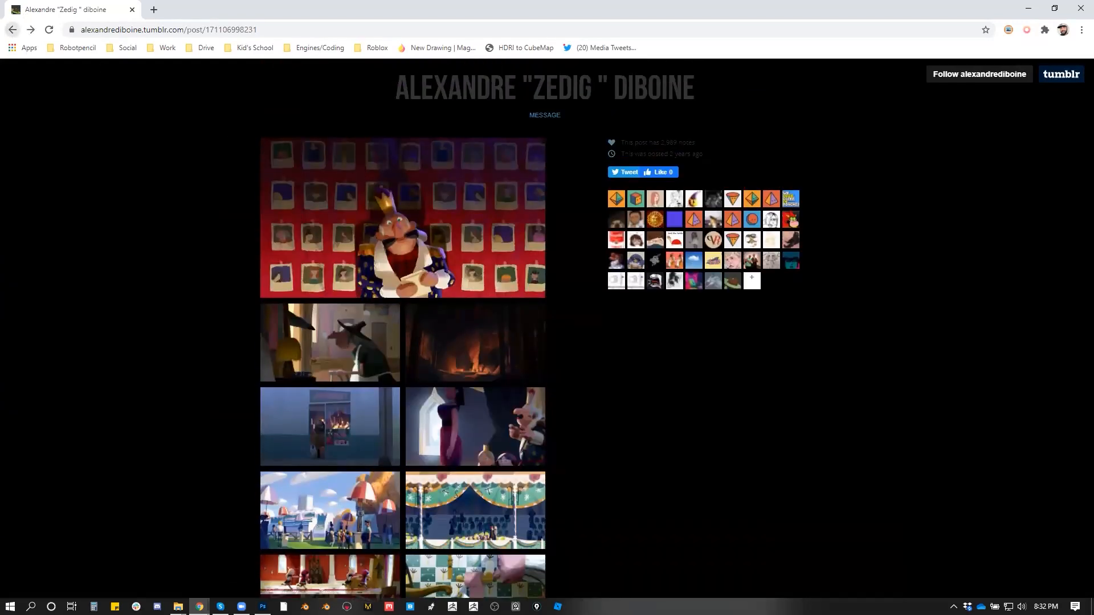
Return to the tumblr blog, browse down to older posts, and open the cartoon diner street image enlarged.
left_click(11, 30)
scroll(702, 329, "down", 1)
scroll(702, 329, "down", 6)
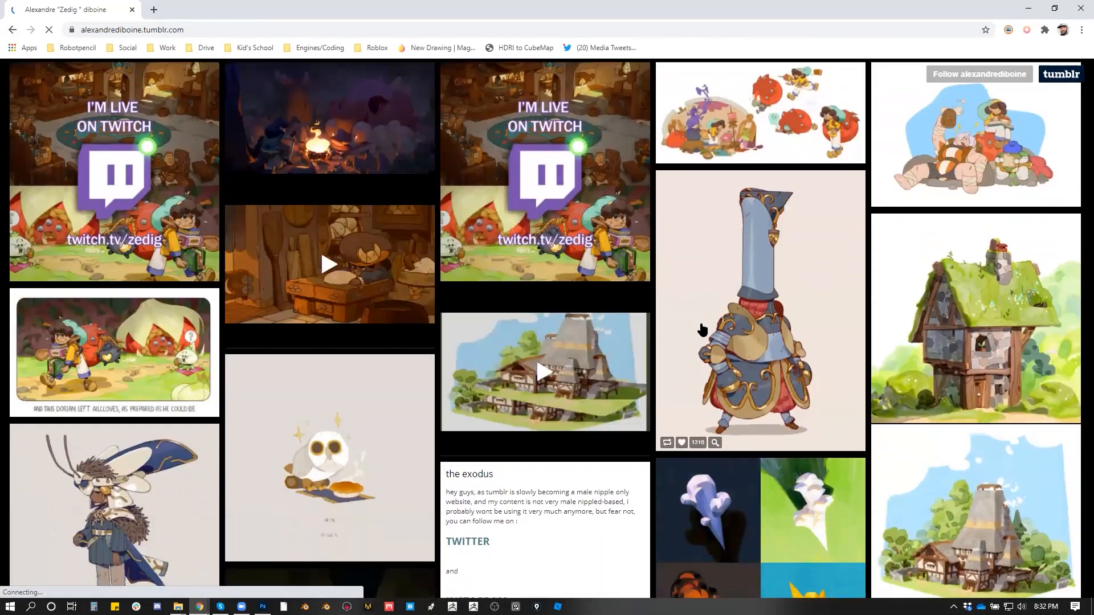
scroll(696, 338, "down", 14)
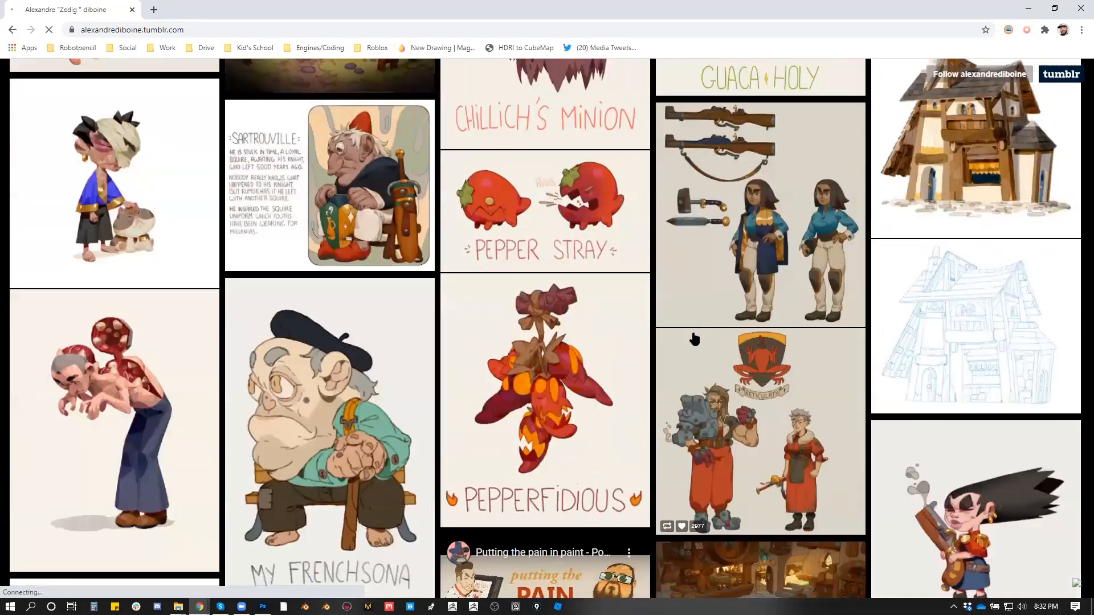
scroll(689, 349, "down", 6)
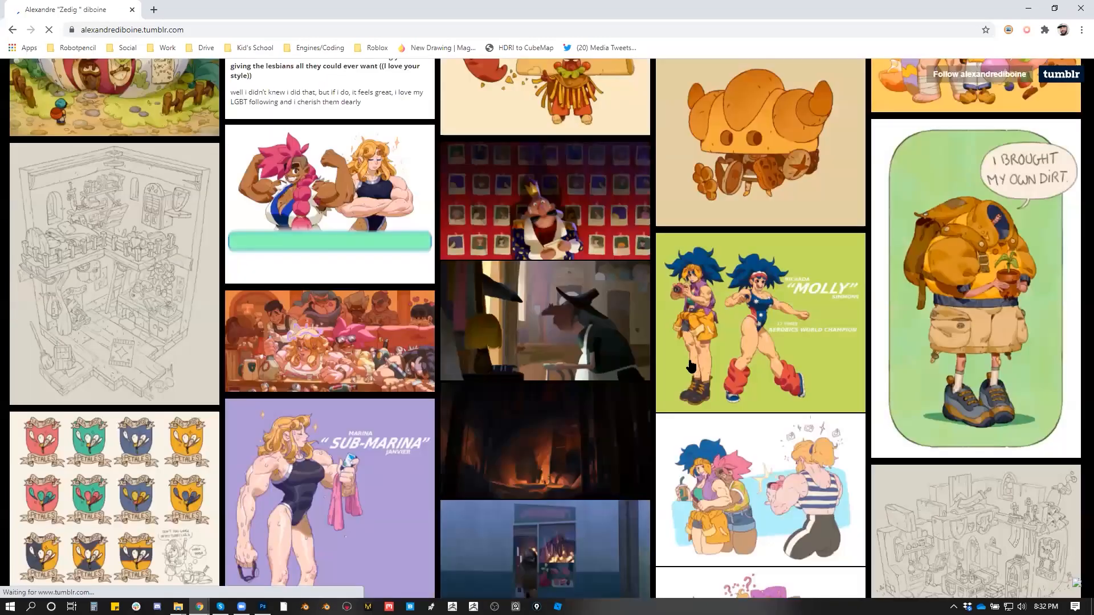
scroll(691, 366, "down", 10)
scroll(689, 376, "down", 14)
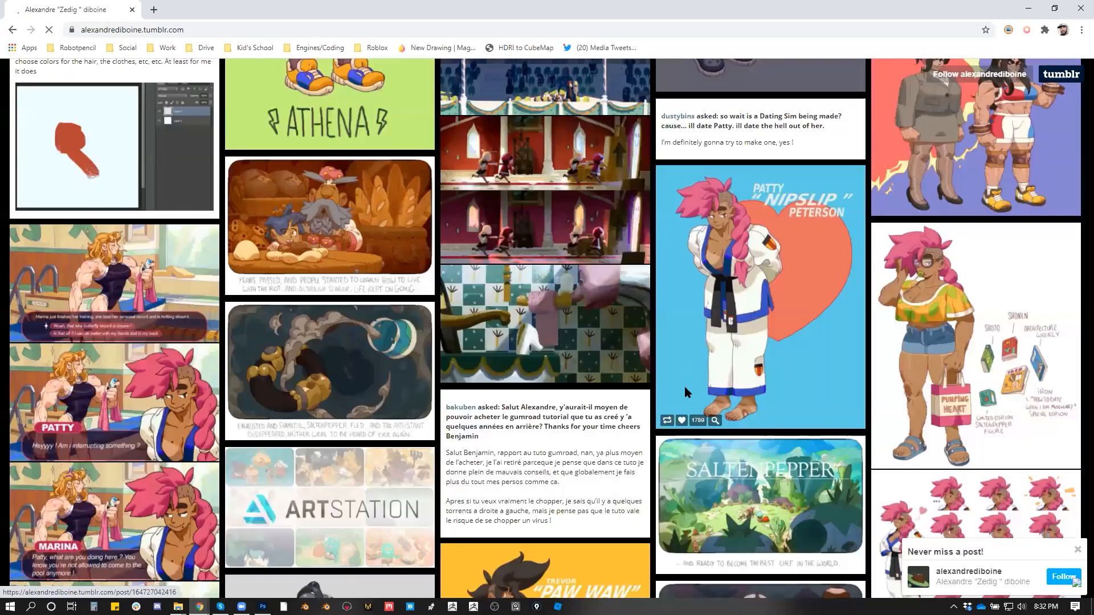
scroll(670, 465, "down", 12)
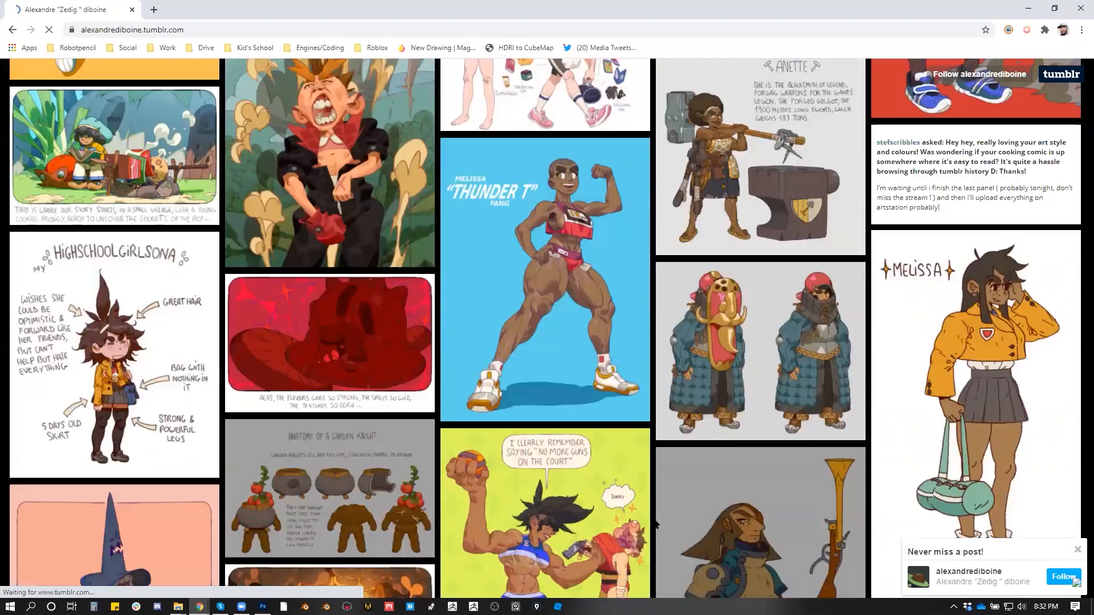
scroll(634, 546, "down", 10)
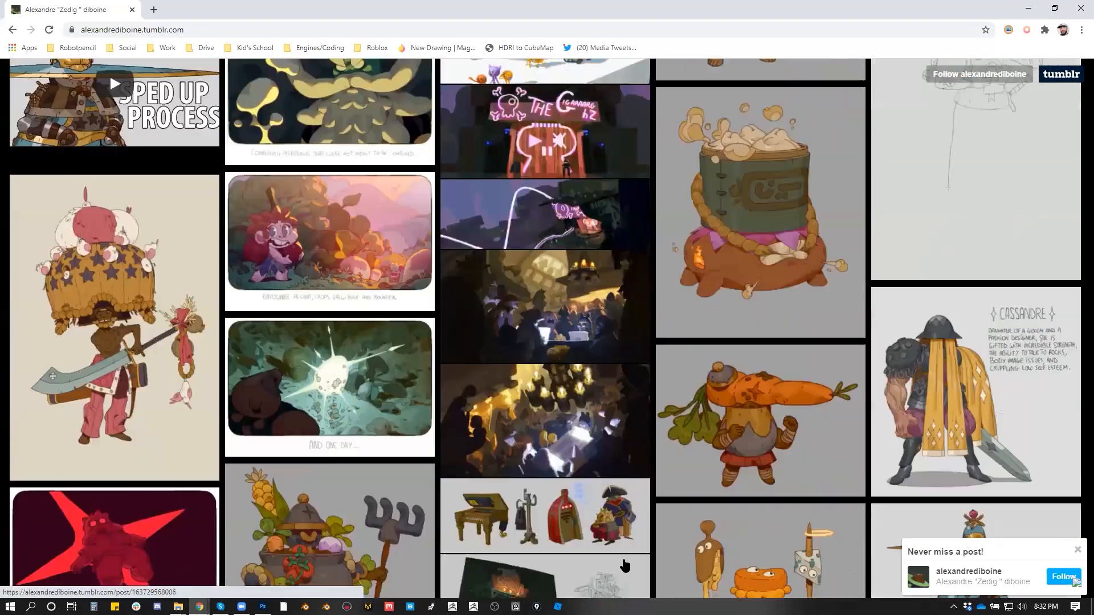
left_click(625, 566)
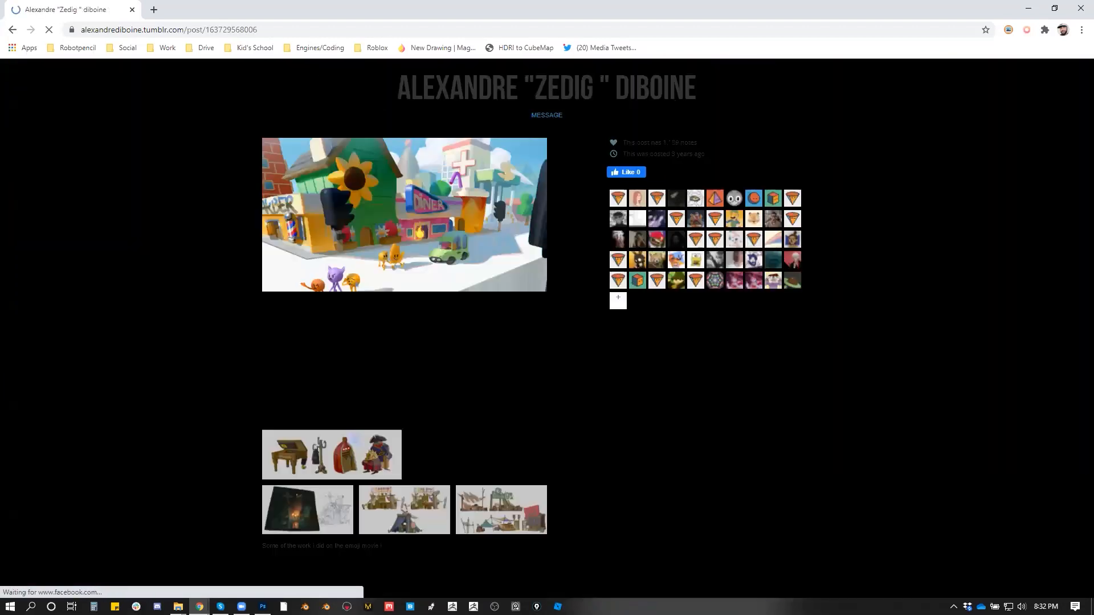
left_click(487, 251)
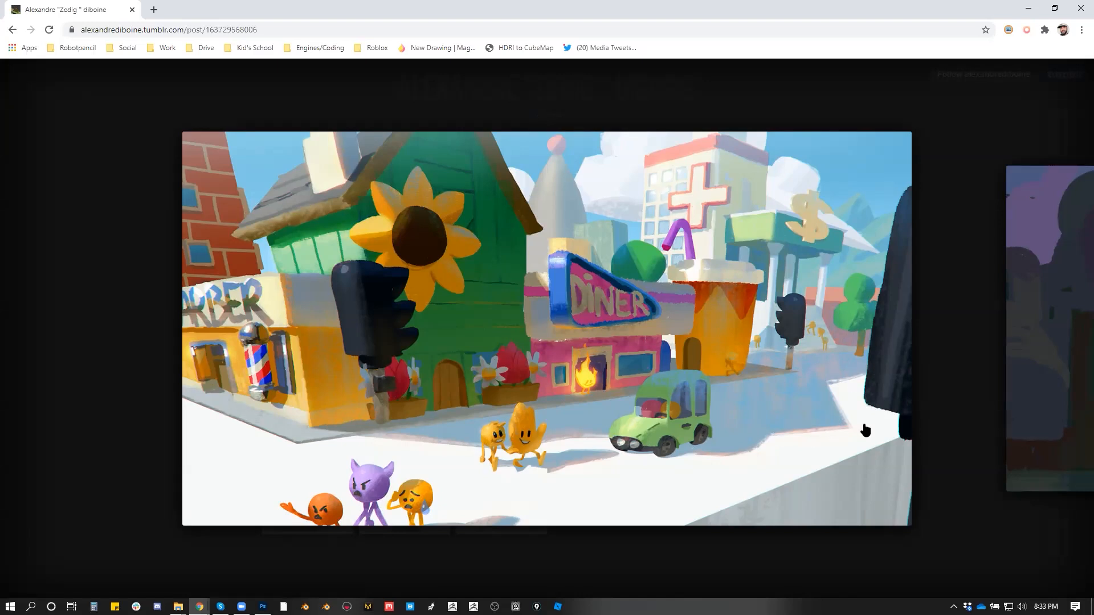
Move the Pinterest tab with the "When is christmas." pin into the tumblr blog's browser window.
key("alt+Tab")
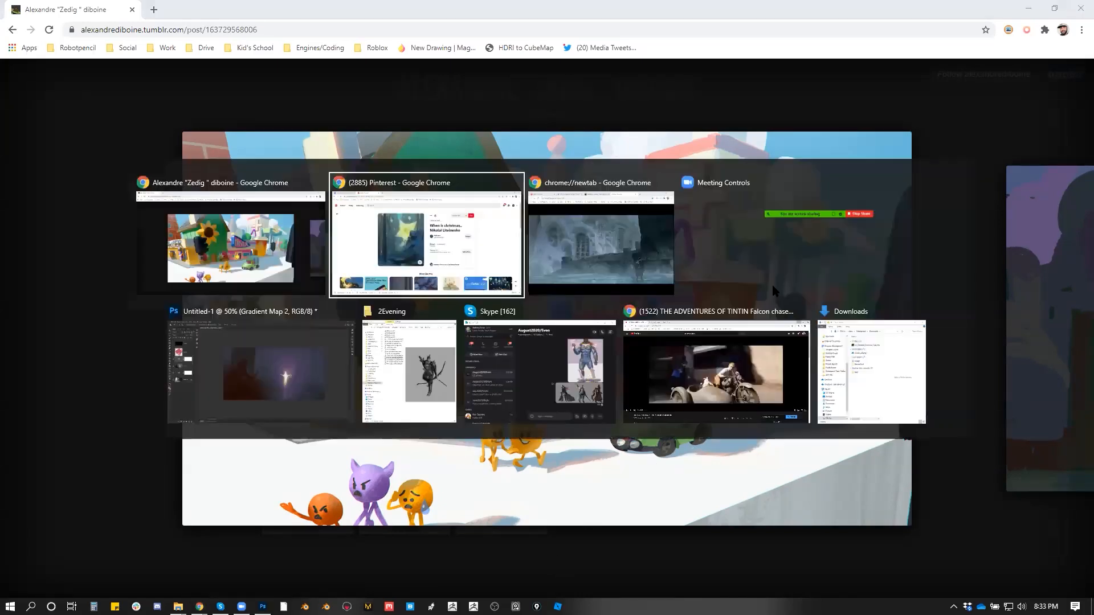
key("alt+Tab")
key("Escape")
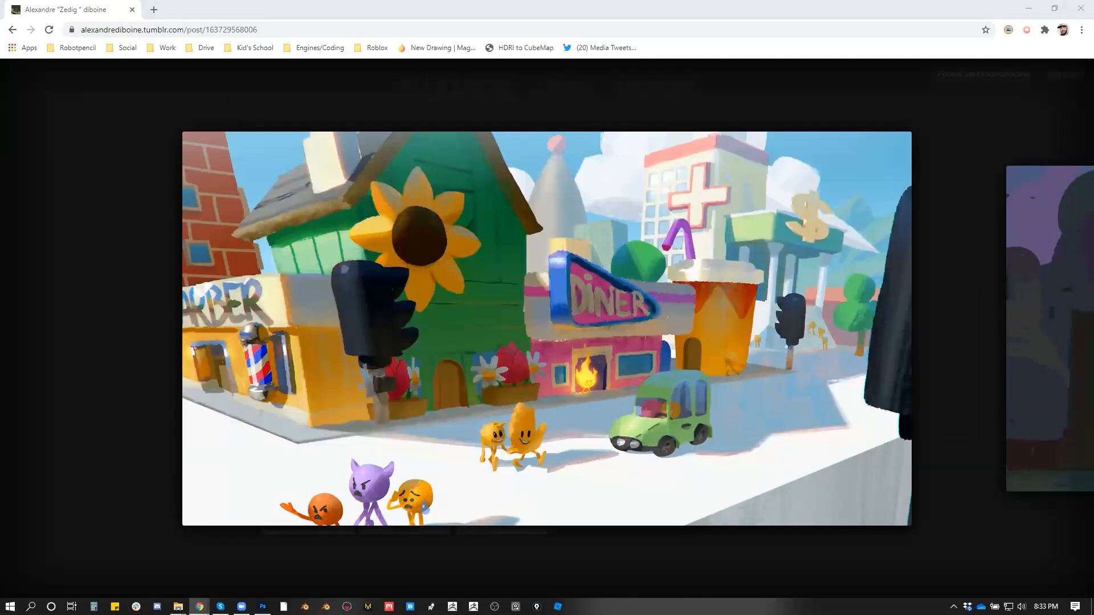
key("alt+Tab")
left_click(255, 173)
left_click(436, 171)
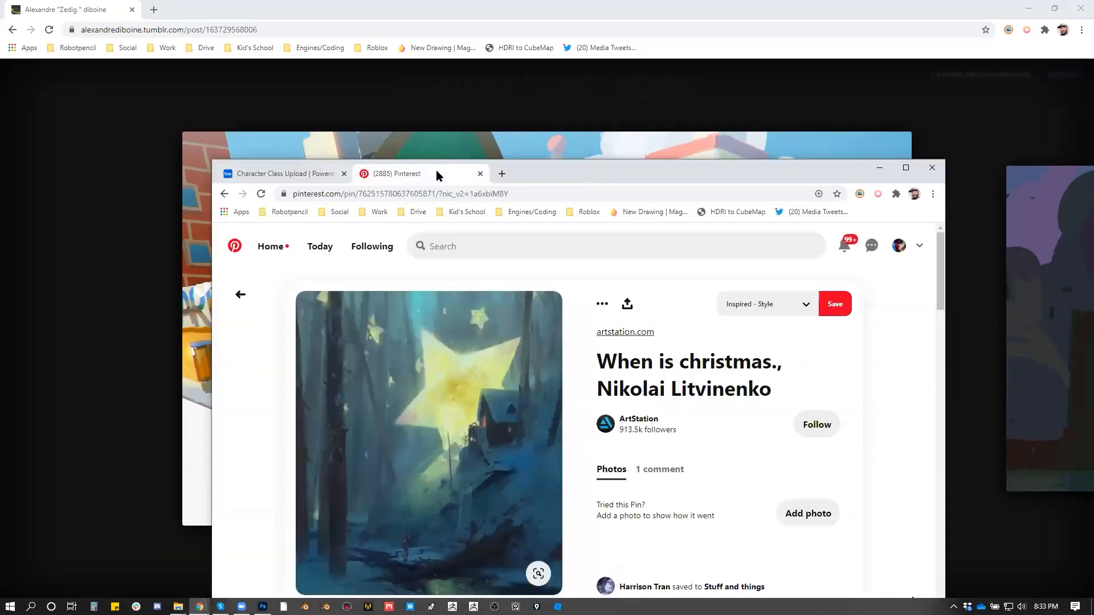
left_click_drag(436, 172, 260, 5)
Move the Box "Character Class Upload" window off this screen.
key("alt+Tab")
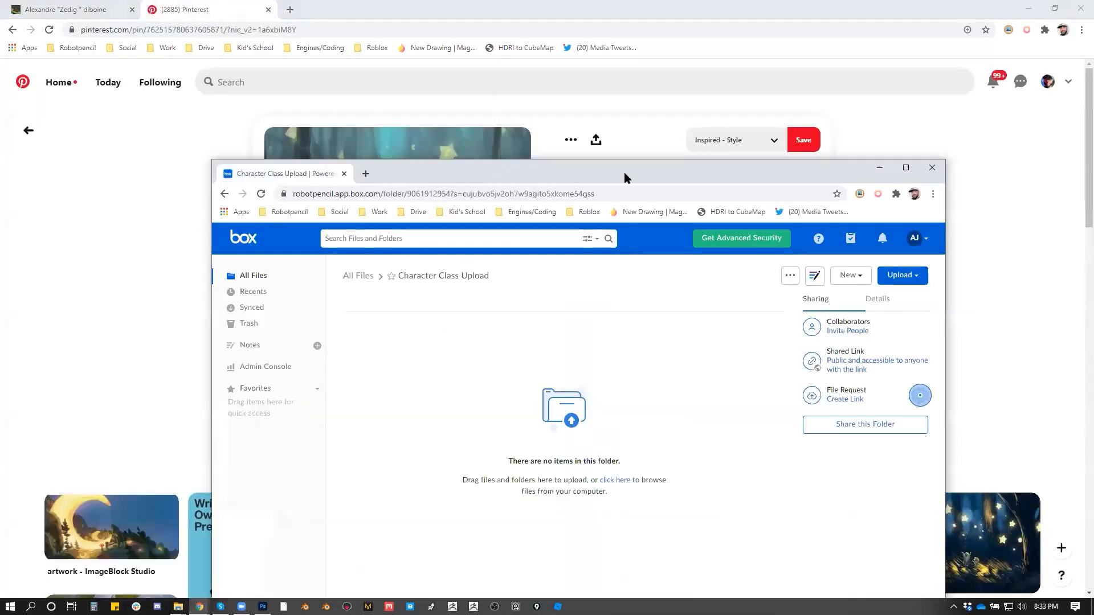
left_click_drag(436, 164, 439, 218)
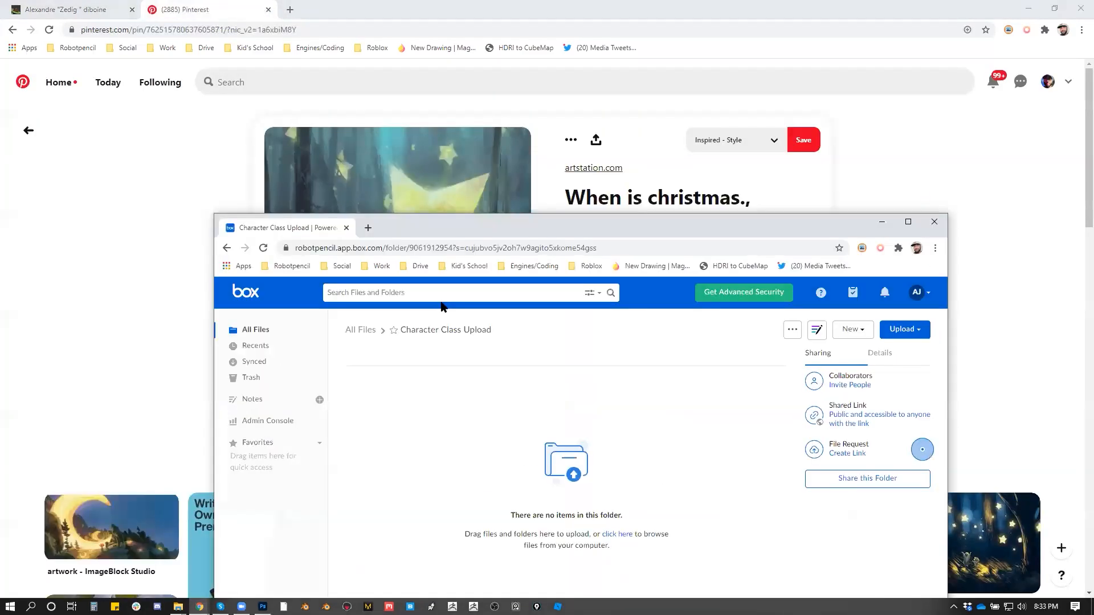
left_click_drag(441, 302, 444, 614)
Bring up the other browser window and move its Pinterest tab with the blue forest pin into the main window.
key("alt+Tab")
key("alt+Tab")
key("Tab")
key("Escape")
key("alt+Tab")
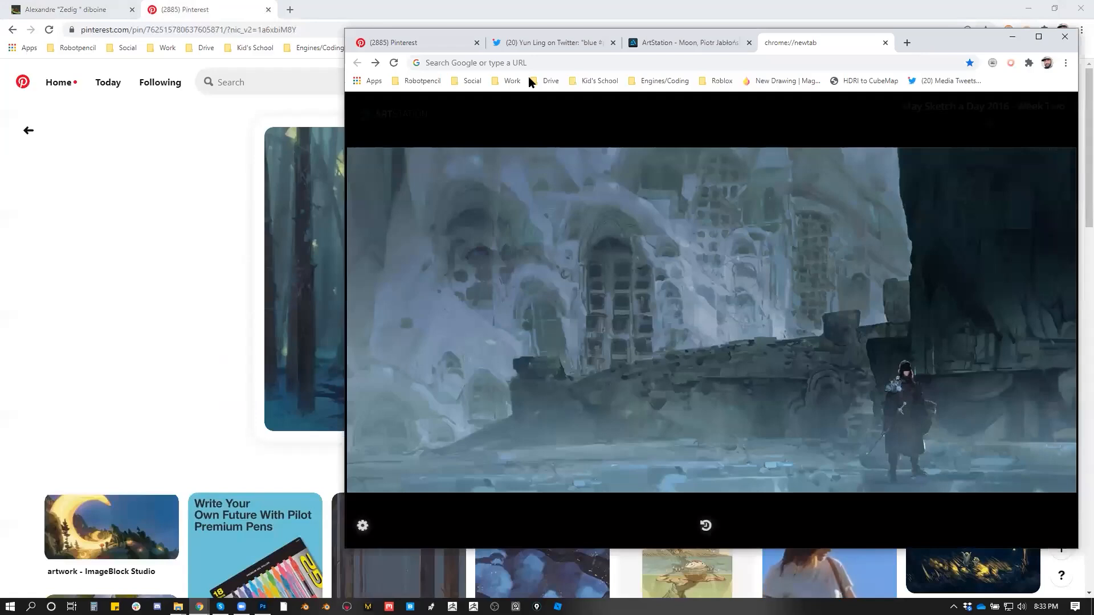
left_click_drag(432, 40, 377, 11)
left_click(220, 13)
left_click(329, 15)
Close the Twitter tab with the blue forest painting in the smaller browser window.
key("alt+Tab")
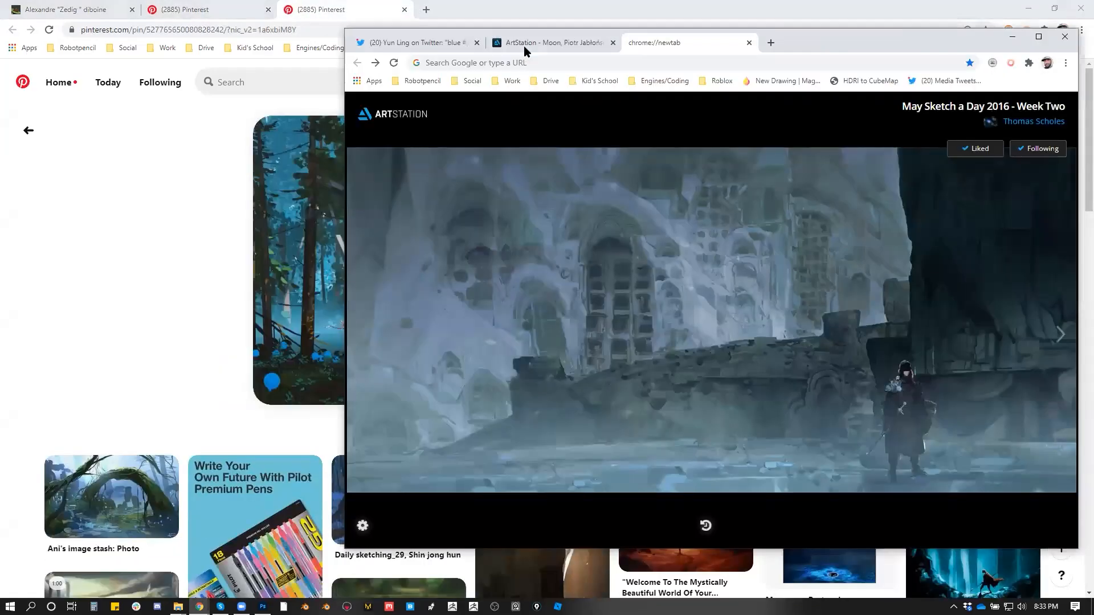
left_click(434, 44)
left_click(477, 42)
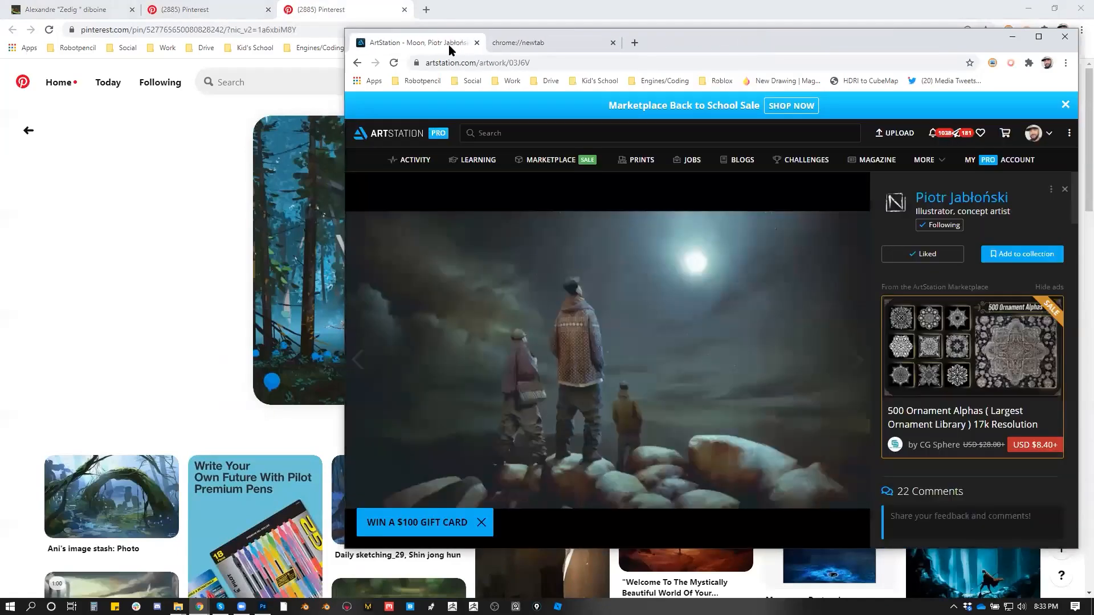
Move the "Moon" and new-tab pages into the main window and open the profile of the "May Sketch a Day 2016 - Week Two" artist.
left_click_drag(449, 45, 463, 19)
key("alt+Tab")
left_click_drag(411, 42, 558, 26)
left_click(1050, 88)
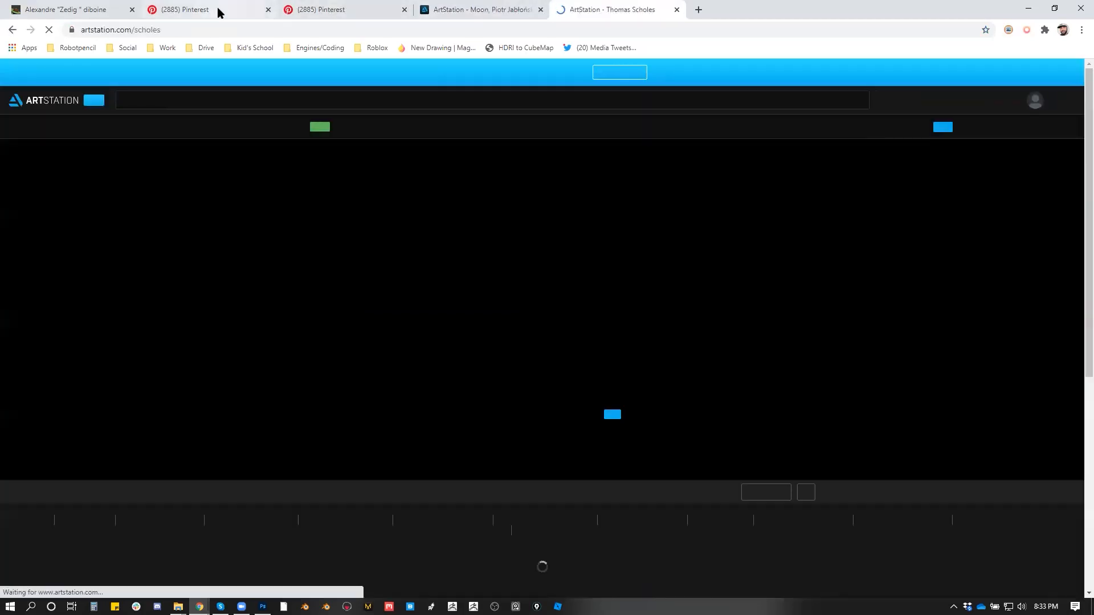
Compare the collected Pinterest and ArtStation tabs and look at the pins related to the blue forest painting.
left_click(220, 13)
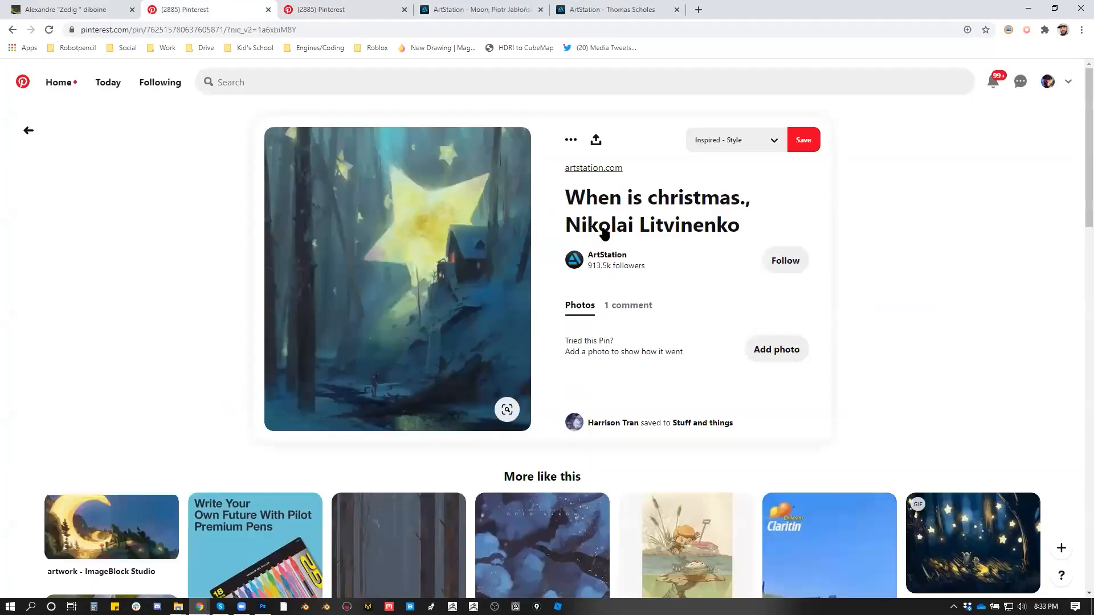
left_click(349, 6)
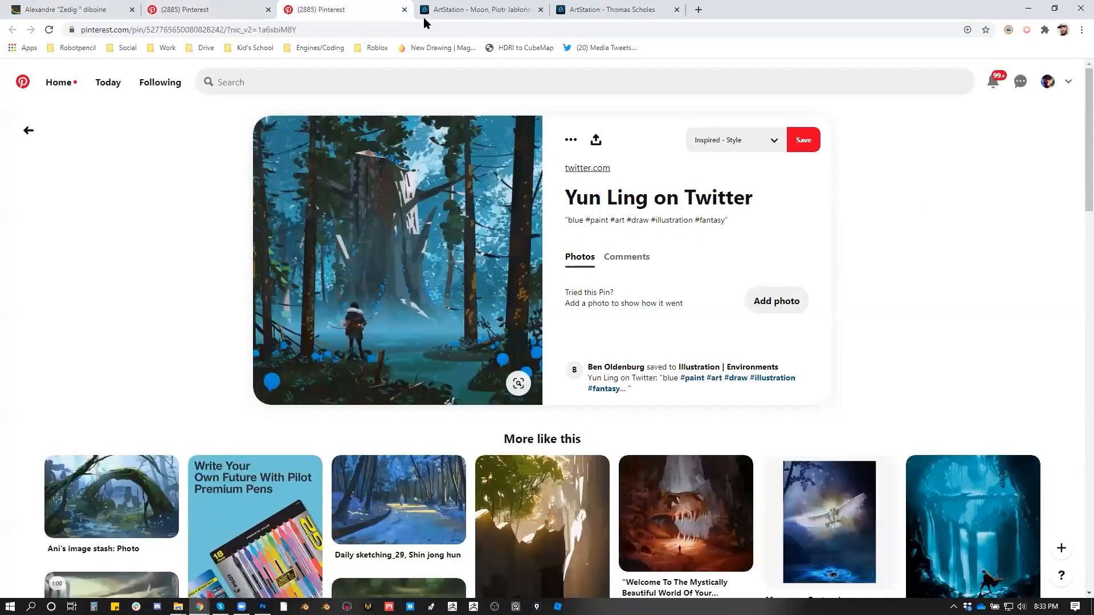
left_click(454, 12)
left_click(359, 10)
scroll(645, 464, "down", 1)
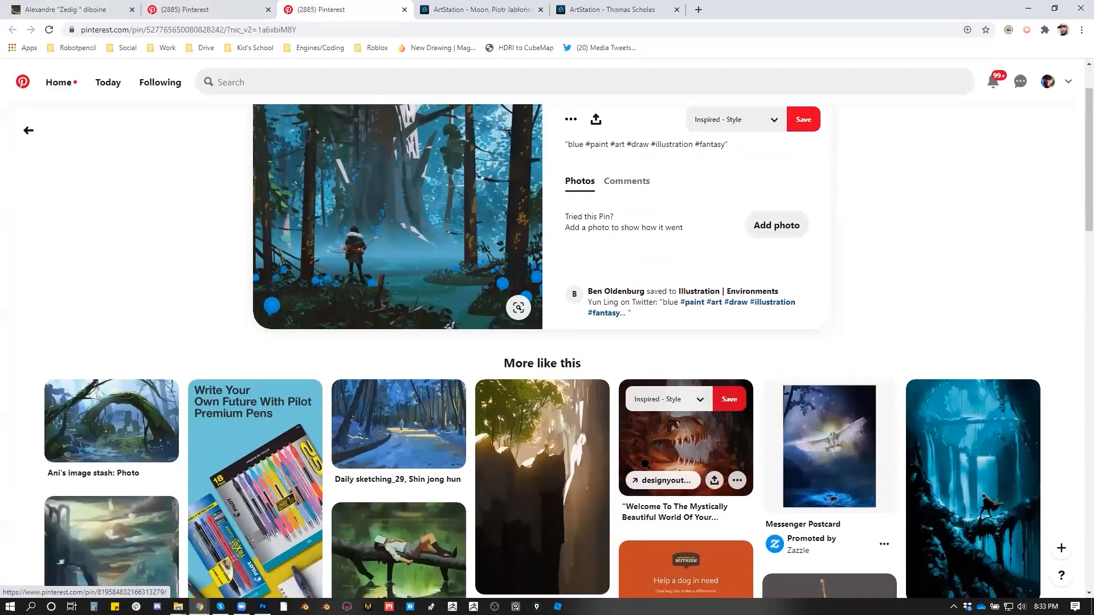
Compare the tumblr painting of the cartoon diner street with the blue forest pin on Pinterest.
scroll(570, 456, "up", 1)
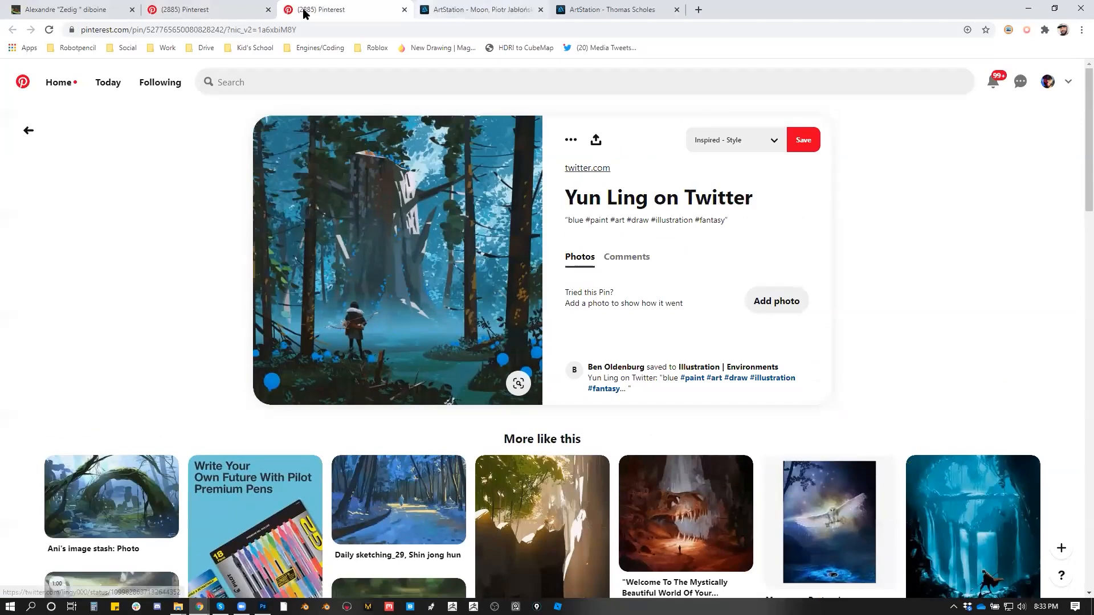
left_click(168, 7)
left_click(57, 13)
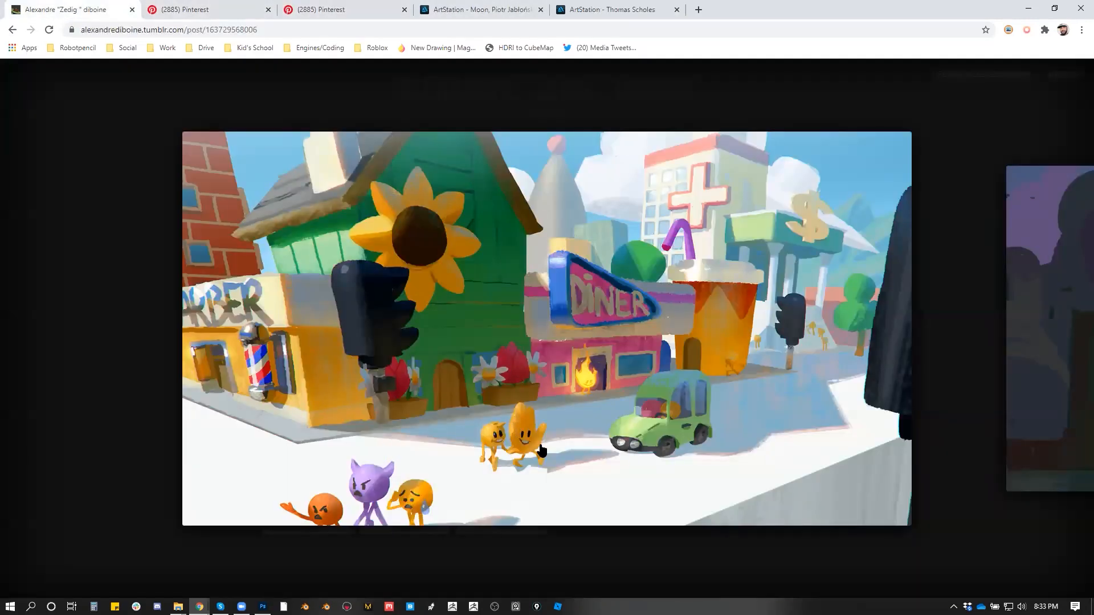
left_click(345, 10)
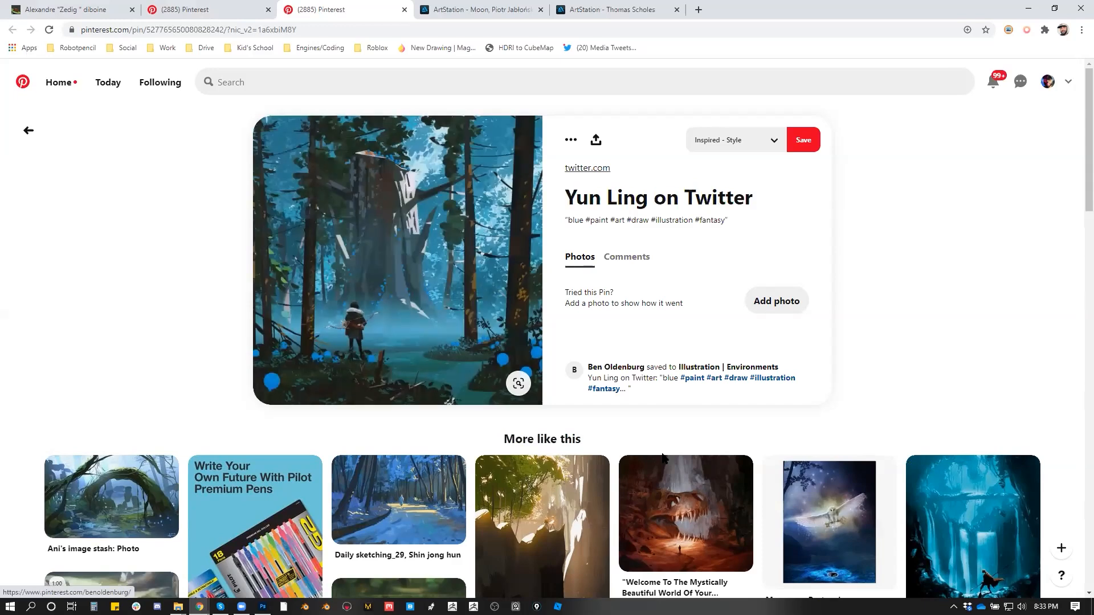
From the pins related to the blue forest painting, bring up the sunlit garden pin "70% EtOH" in its own tab.
scroll(661, 439, "down", 1)
scroll(521, 363, "down", 1)
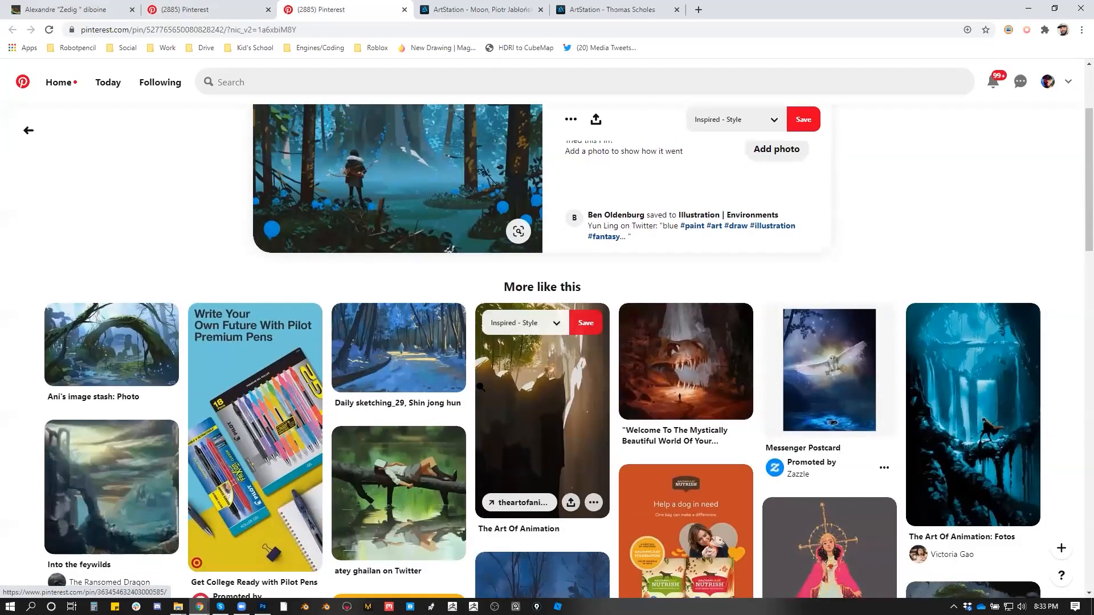
scroll(521, 363, "down", 2)
scroll(553, 417, "down", 5)
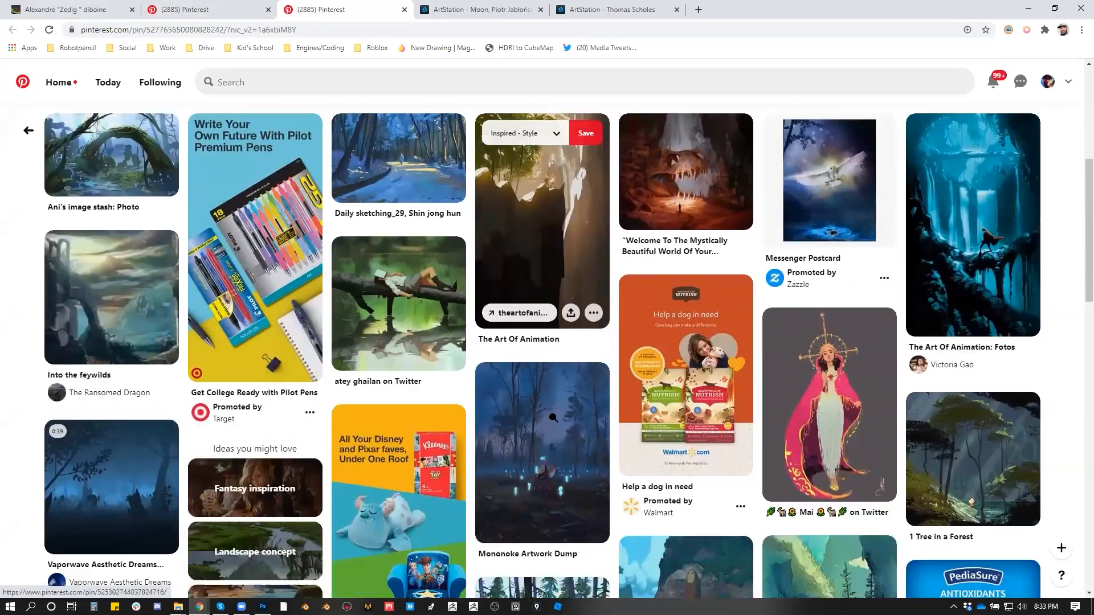
scroll(557, 420, "down", 2)
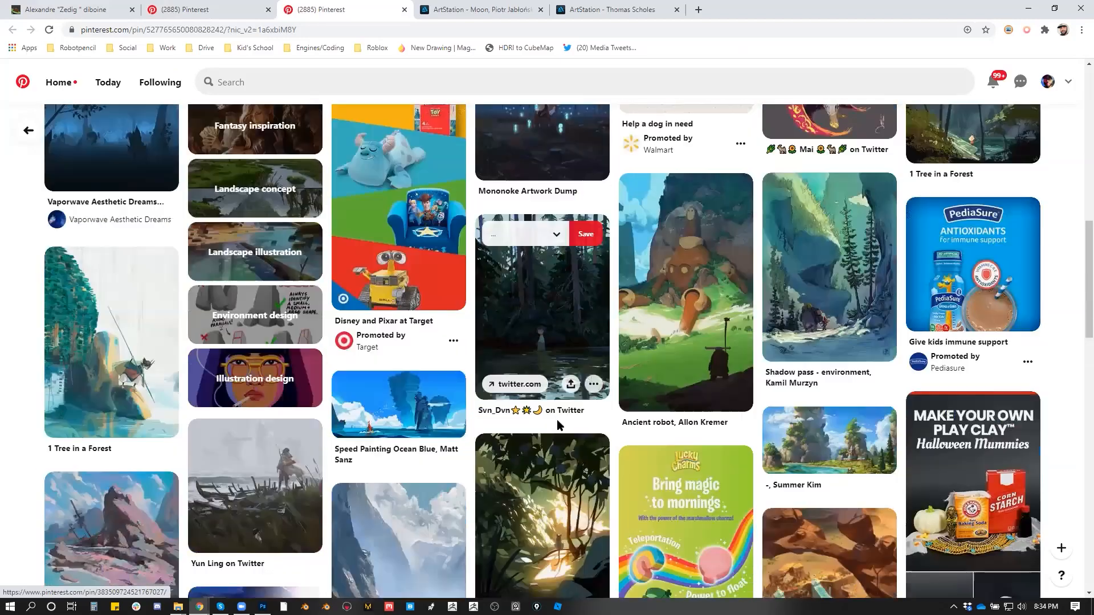
scroll(558, 422, "down", 2)
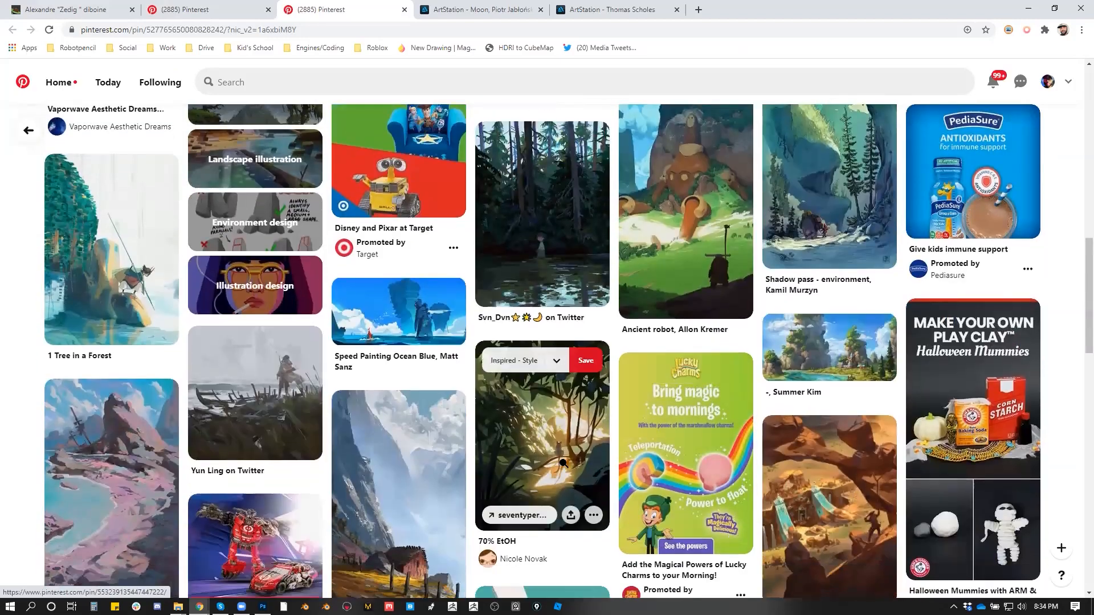
middle_click(570, 358)
left_click(441, 9)
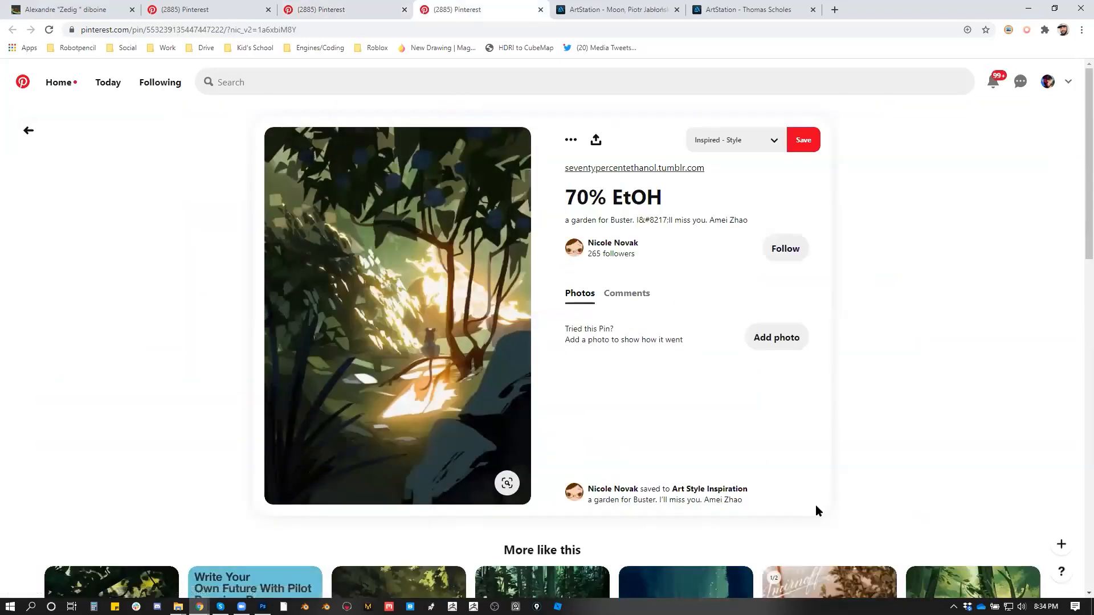
Open the related "70% EtOH" pin with the yellow sky and dark canyon and look through its similar pins.
scroll(815, 505, "down", 5)
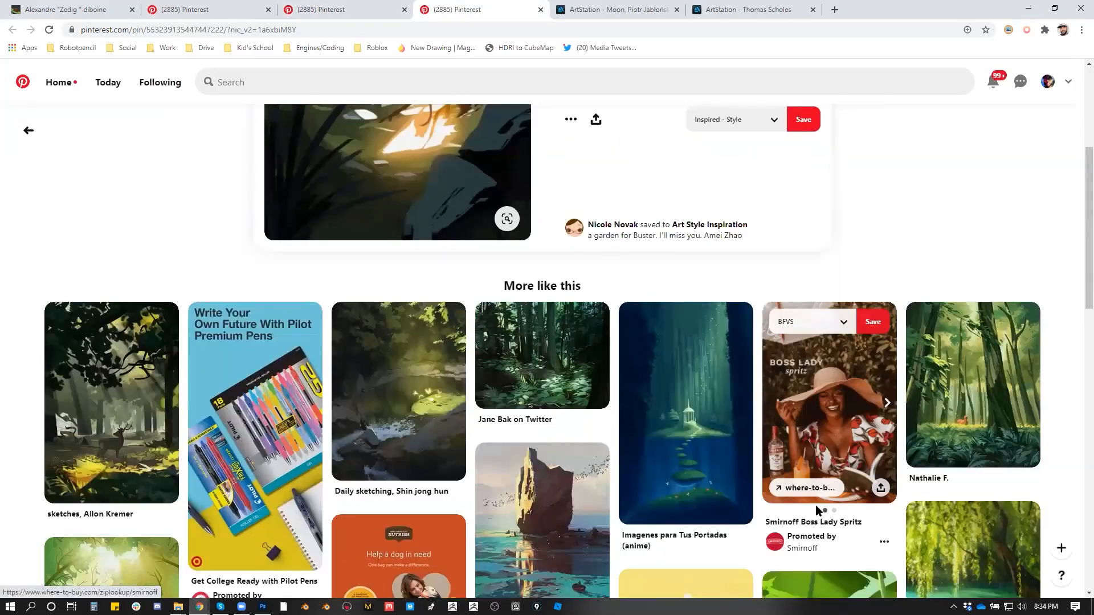
scroll(816, 505, "down", 3)
scroll(816, 506, "down", 2)
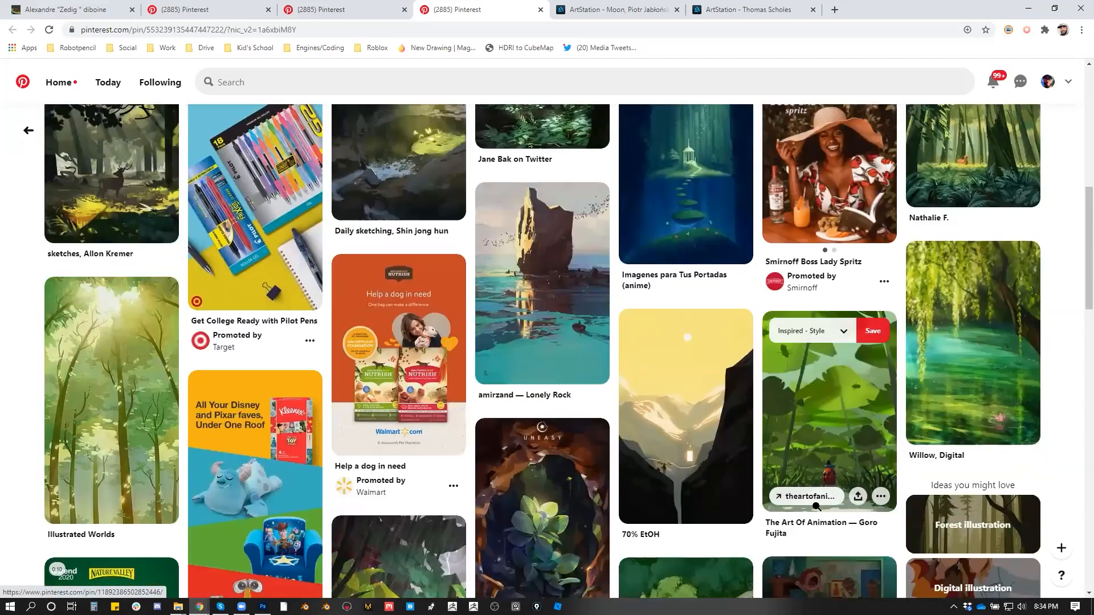
scroll(816, 507, "down", 1)
left_click(745, 423)
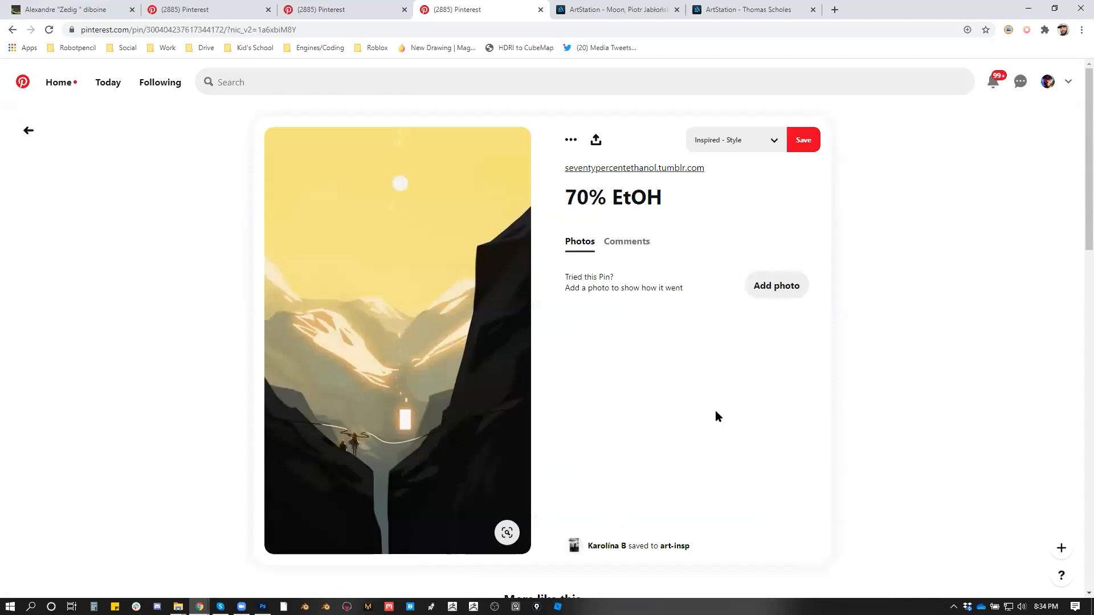
scroll(715, 410, "down", 4)
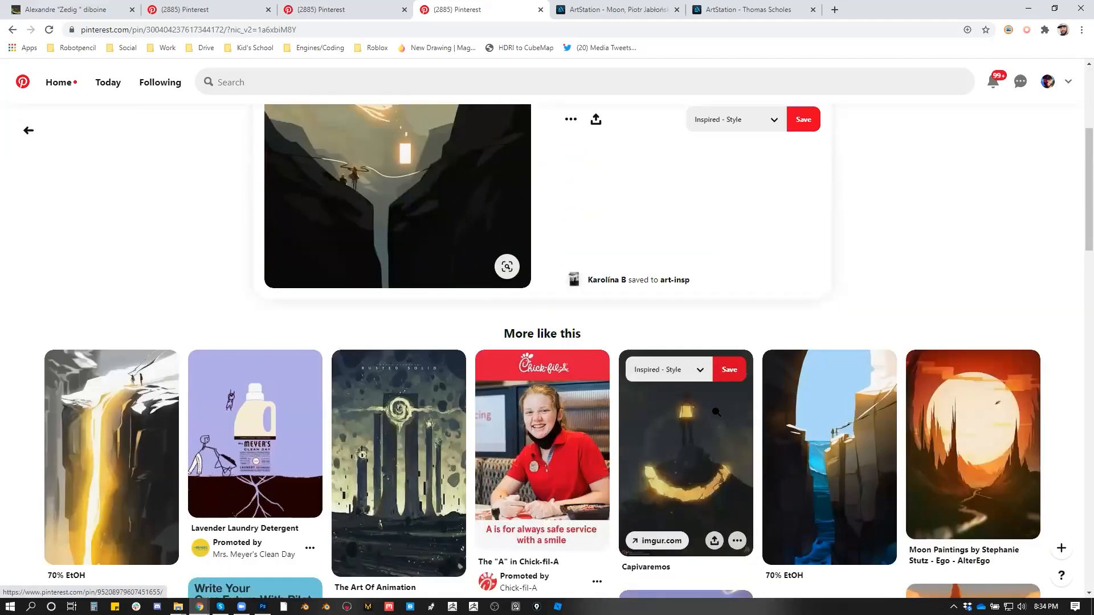
scroll(707, 411, "down", 1)
scroll(334, 131, "up", 4)
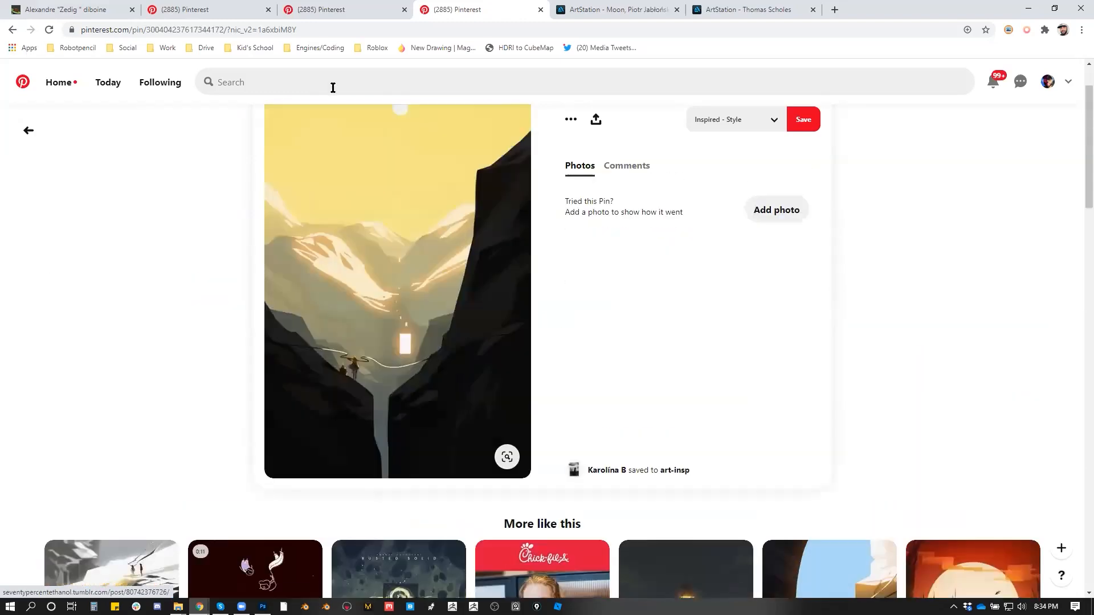
Search Pinterest for "dice tsutsumi".
left_click(328, 81)
type("dice t")
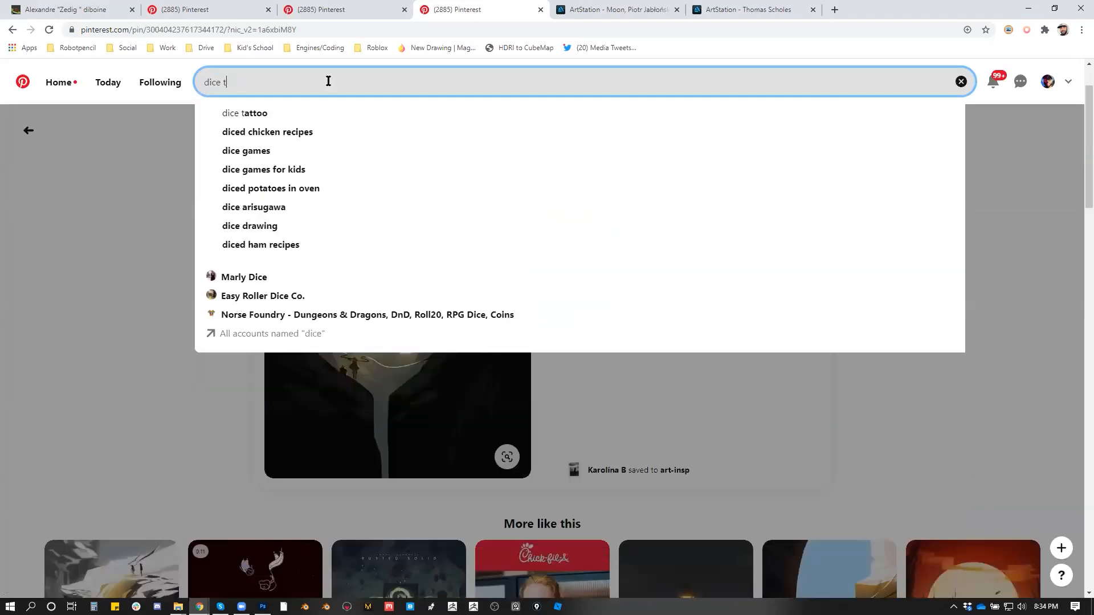
type("sutsumi")
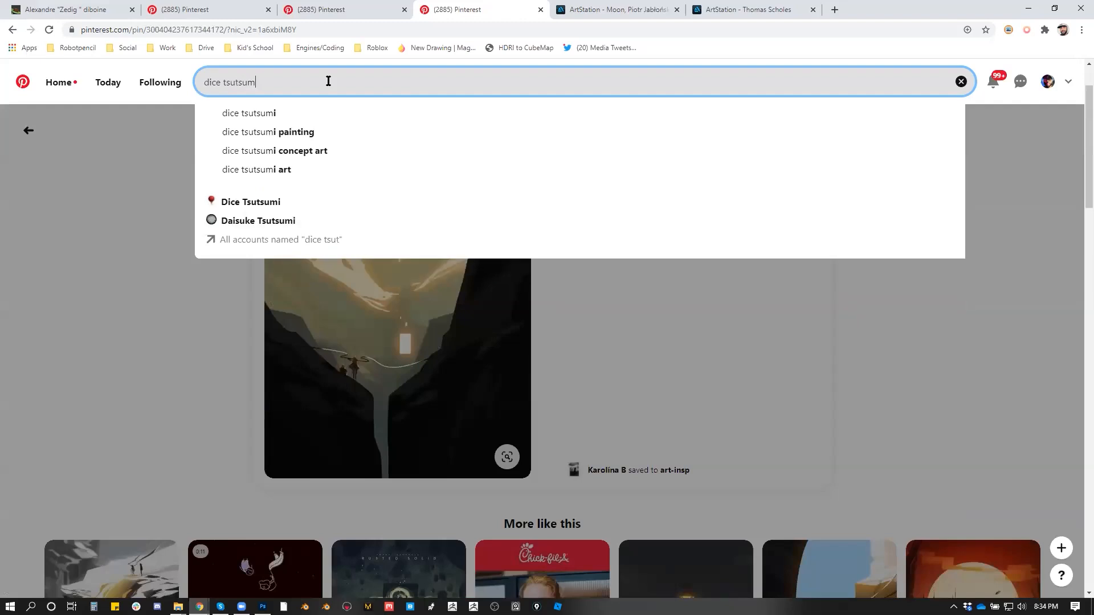
key("Return")
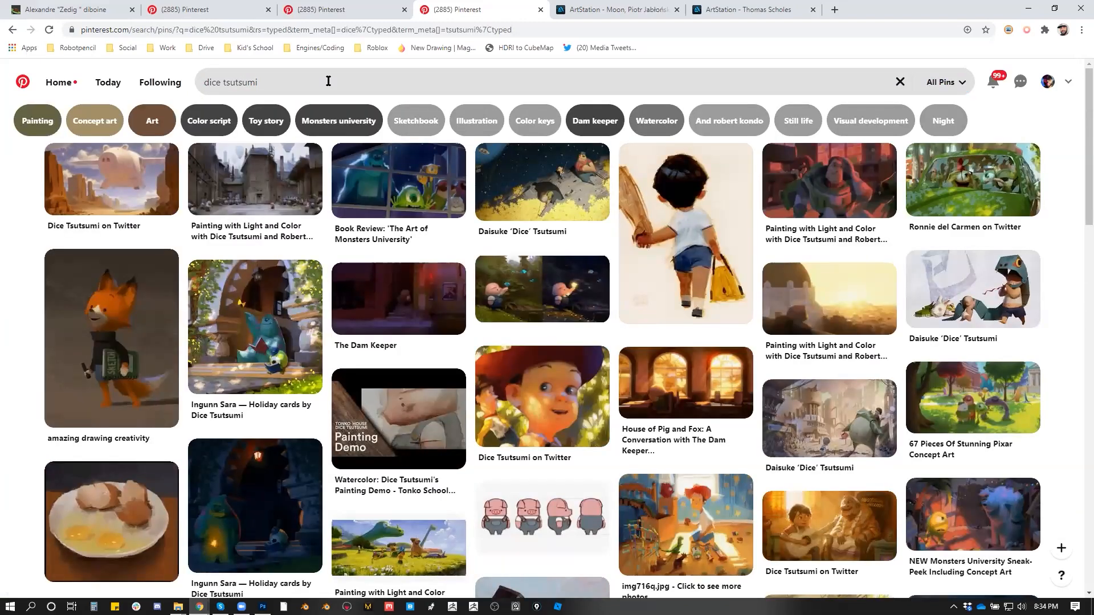
Open the "Holiday cards by Dice Tsutsumi" pin with the blue monster reading and look at its related pins.
left_click(255, 319)
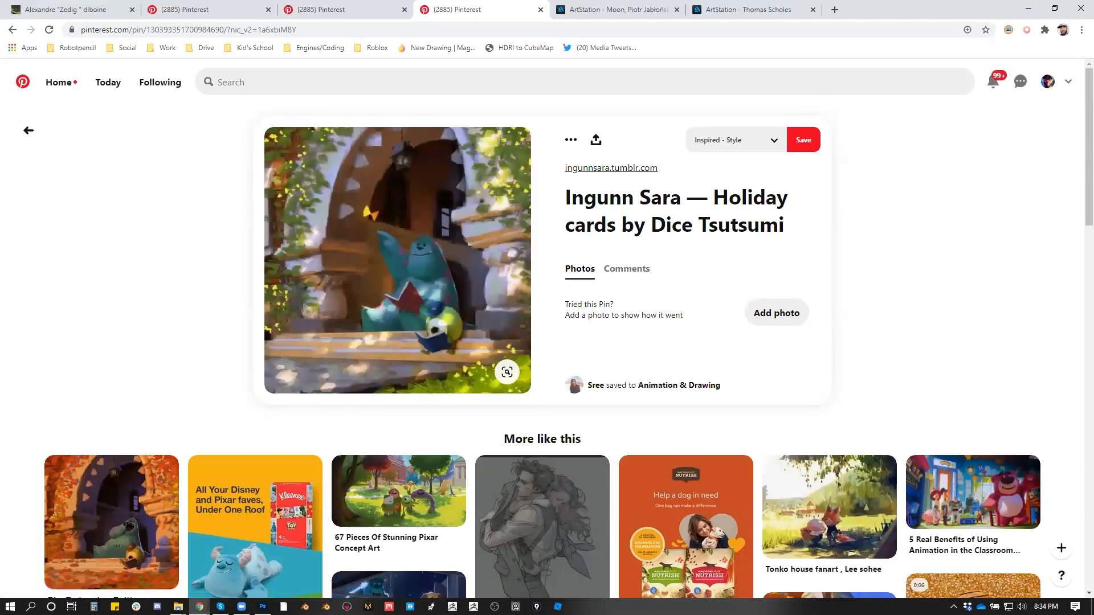
scroll(580, 426, "down", 1)
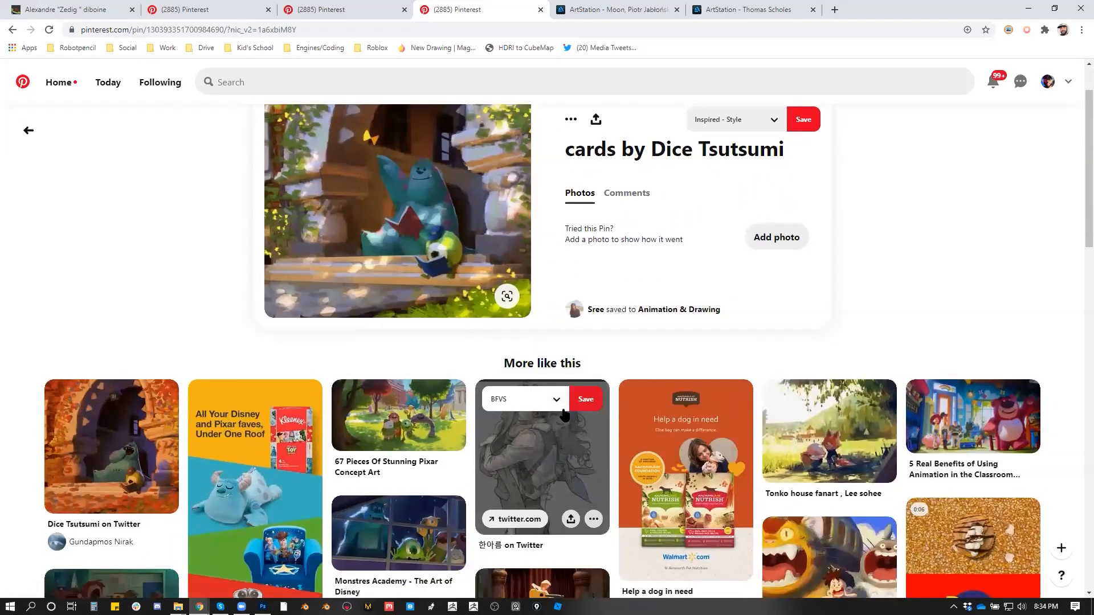
scroll(564, 415, "down", 1)
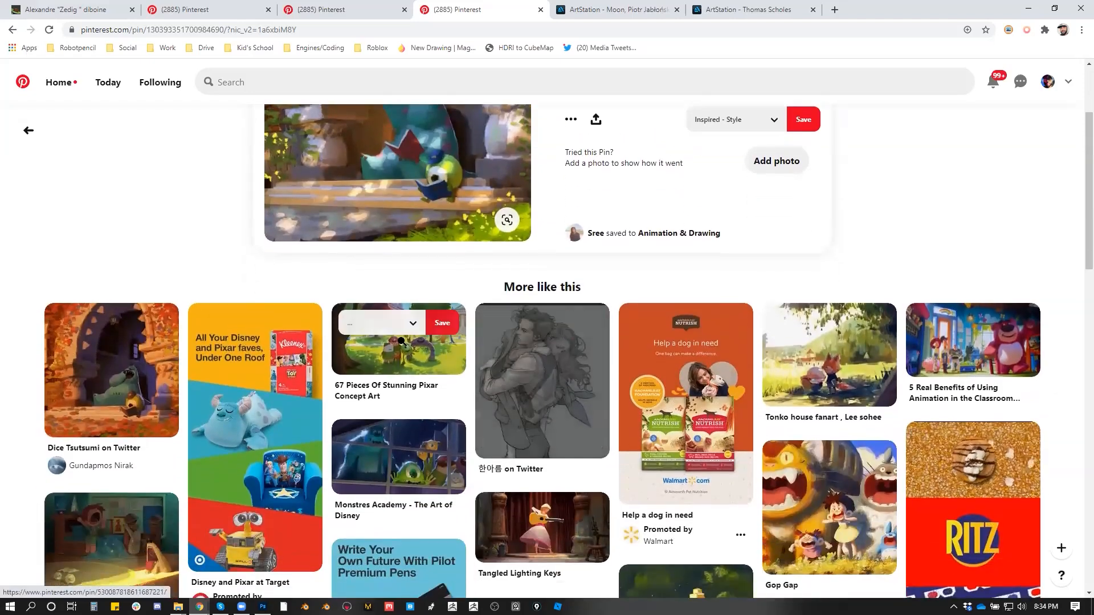
View the "67 Pieces Of Stunning Pixar Concept Art" pin, followed by the related toy room pin with the pink bear.
left_click(401, 346)
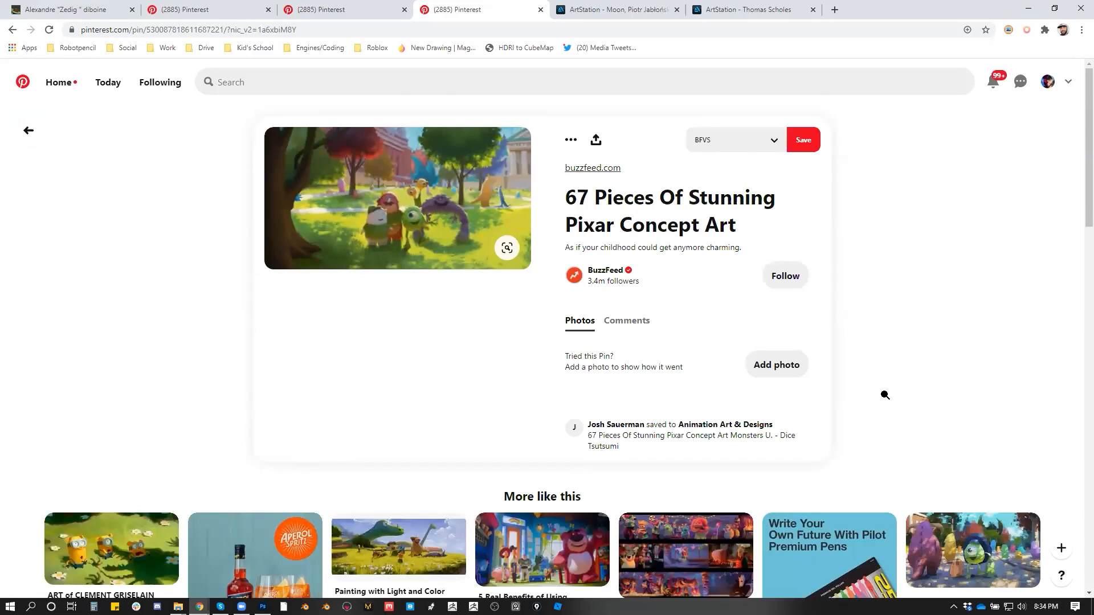
scroll(884, 393, "down", 3)
left_click(572, 415)
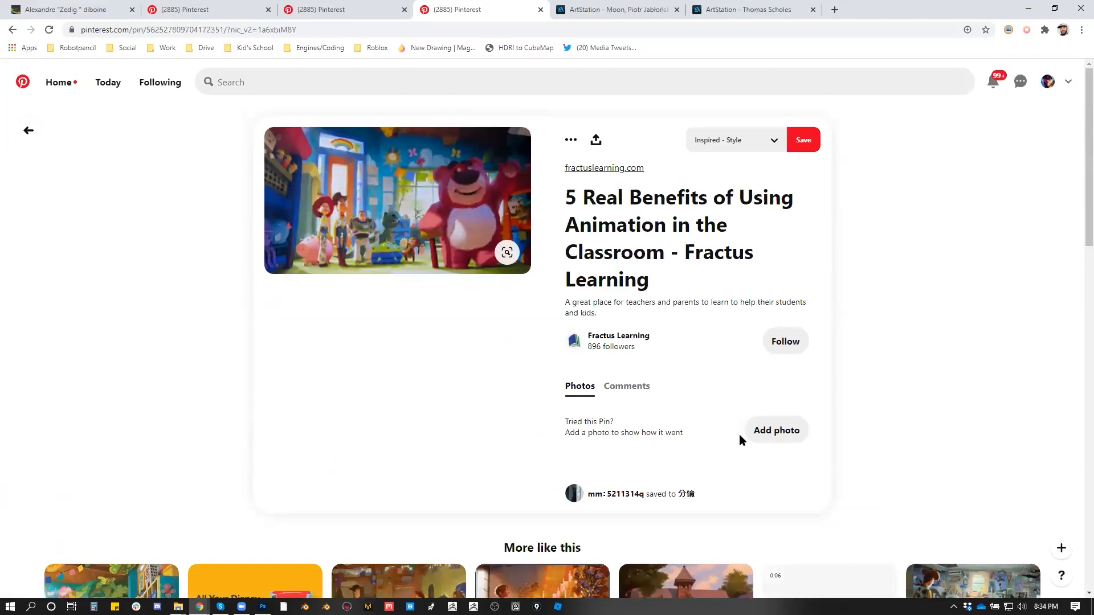
scroll(740, 436, "down", 4)
scroll(740, 435, "up", 4)
Switch to Photoshop and toggle the upper gradient map off and on to compare the painting's colours.
key("alt+Tab")
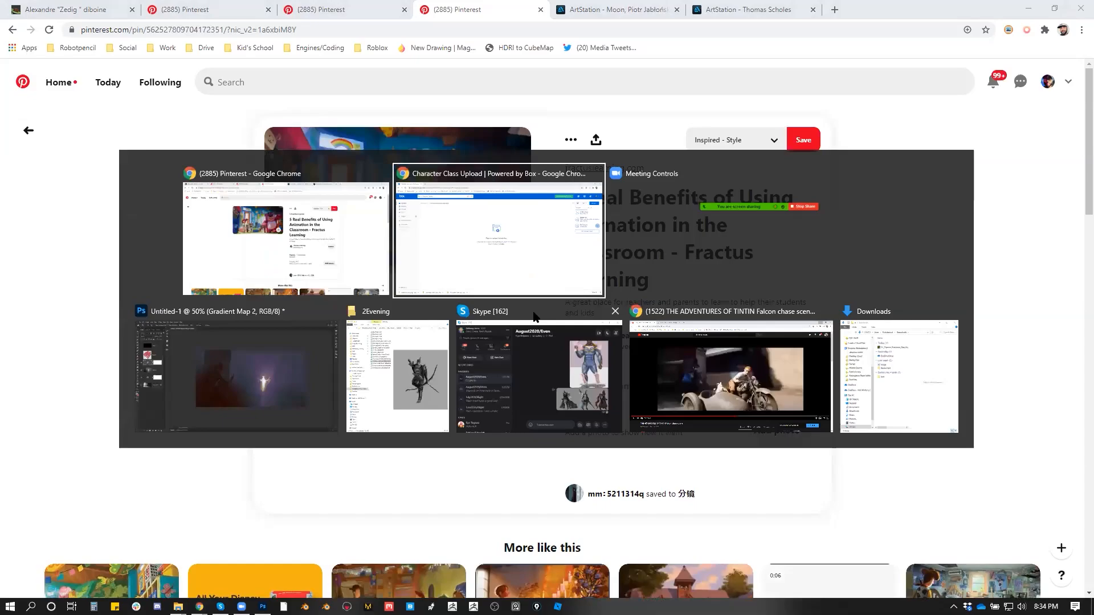
left_click(269, 383)
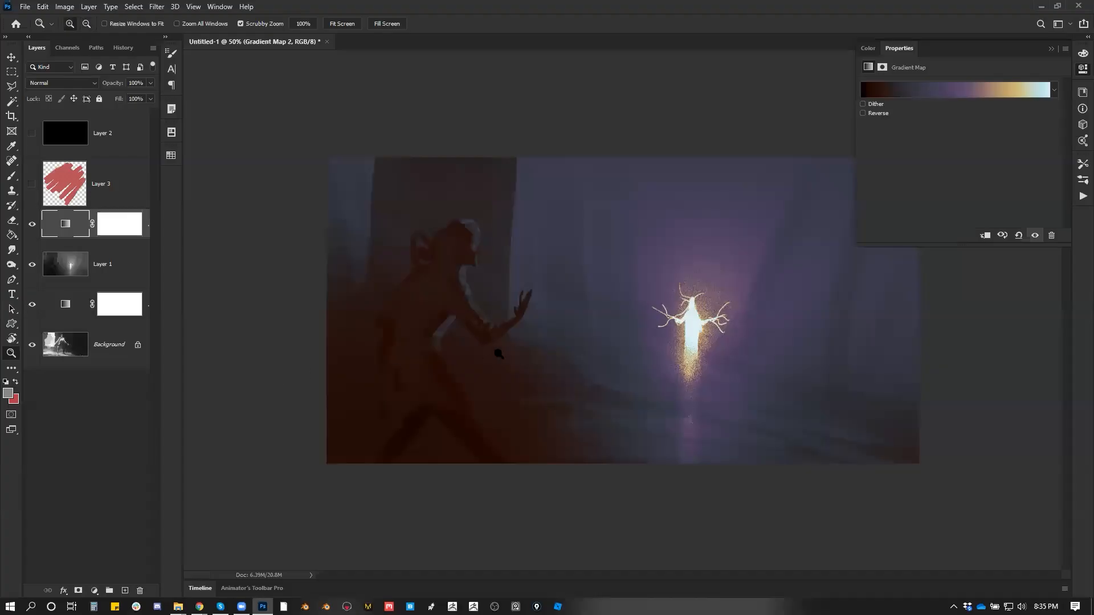
left_click(32, 224)
left_click(33, 224)
Add a new empty layer above Layer 3 and delete the red-scribbled Layer 3.
left_click(104, 143)
left_click(104, 193)
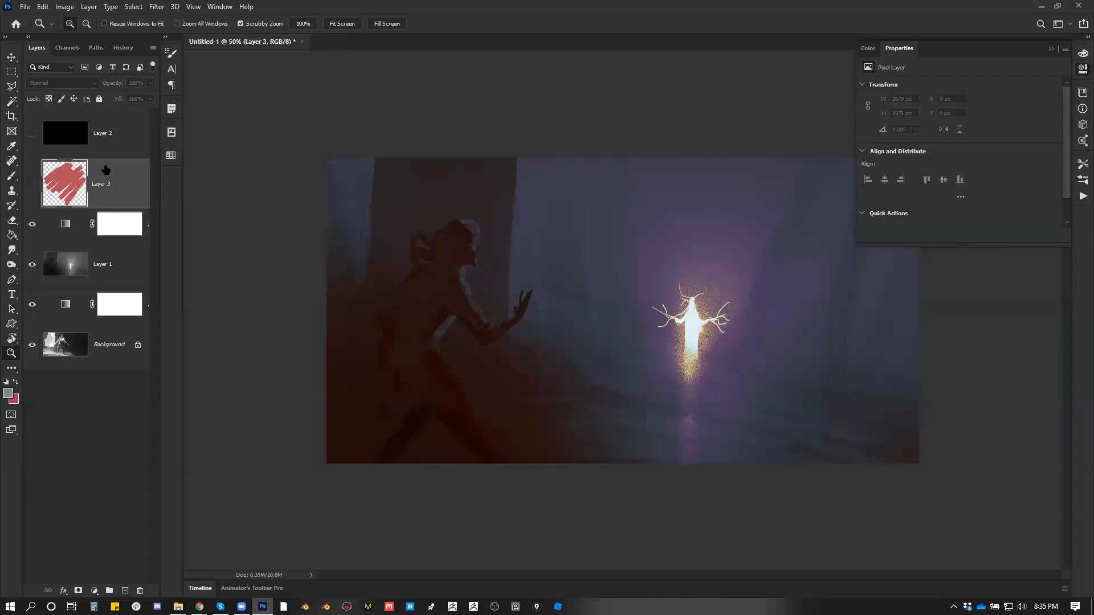
key("ctrl+shift+alt+n")
key("g")
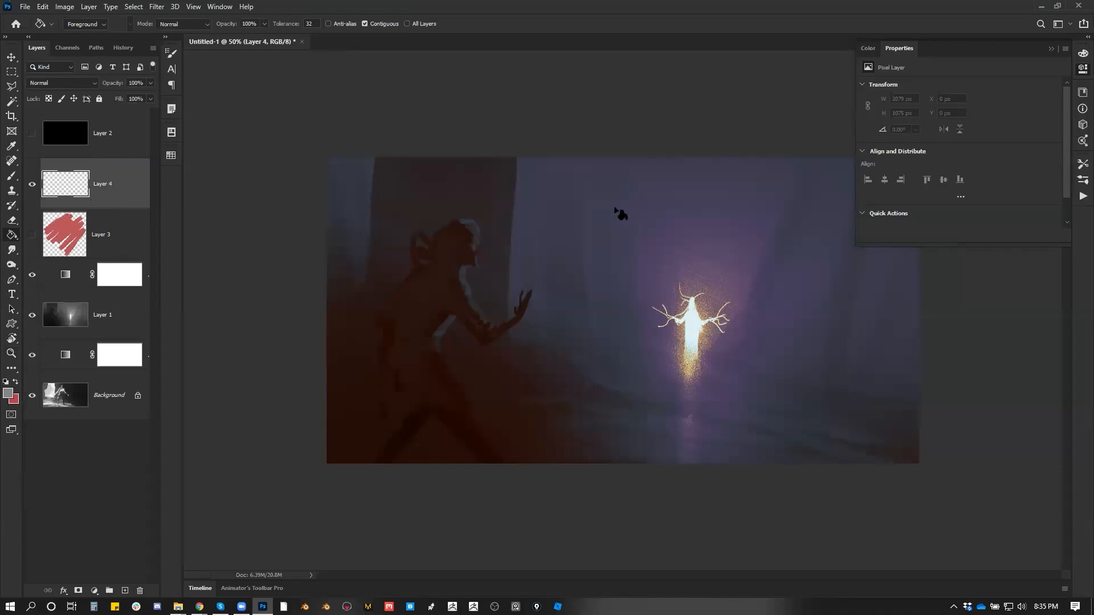
mouse_move(113, 217)
left_mouse_down()
mouse_move(125, 130)
mouse_move(121, 218)
left_mouse_up()
key("Delete")
Set the layer thumbnails to small and move Layer 4 to the top of the layer stack.
right_click(119, 412)
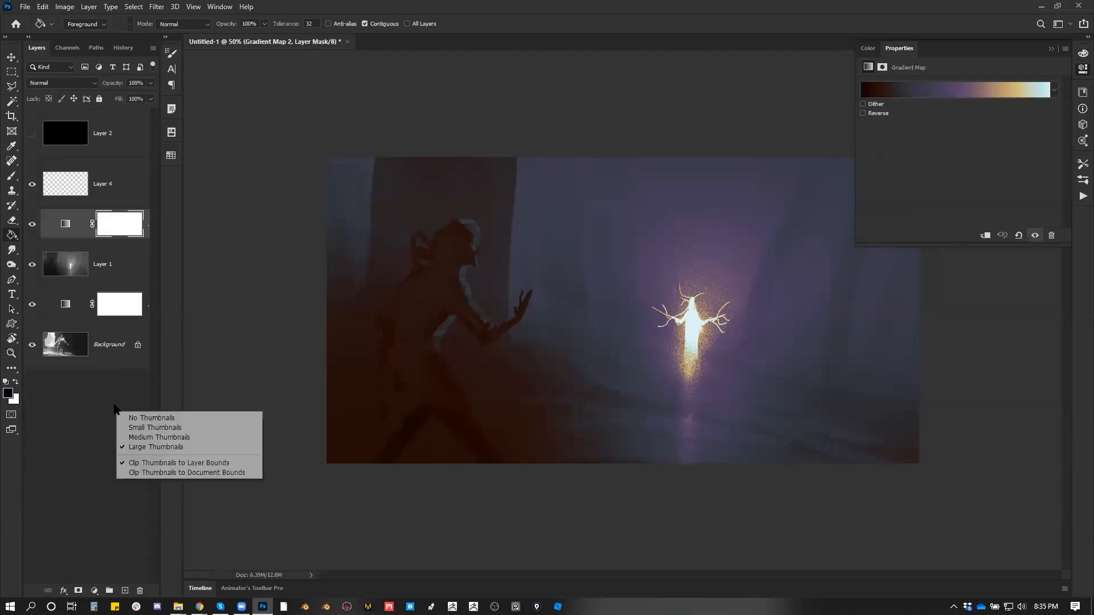
left_click(146, 426)
left_click_drag(111, 146, 122, 114)
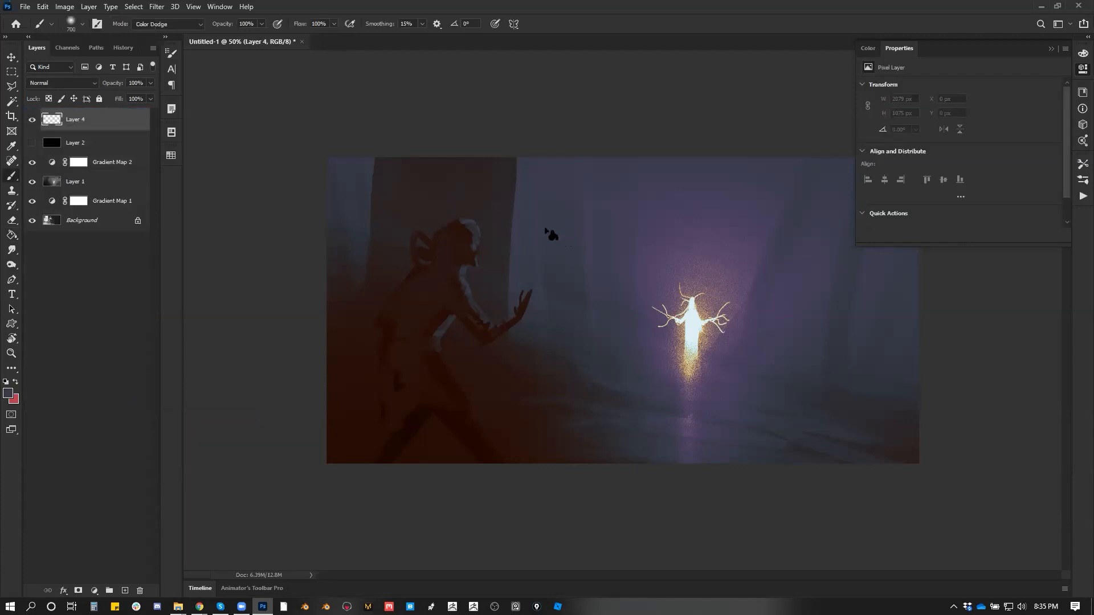
Choose the 15 px triangular brush from the Drawing brush group and enlarge it considerably.
key("alt+Tab")
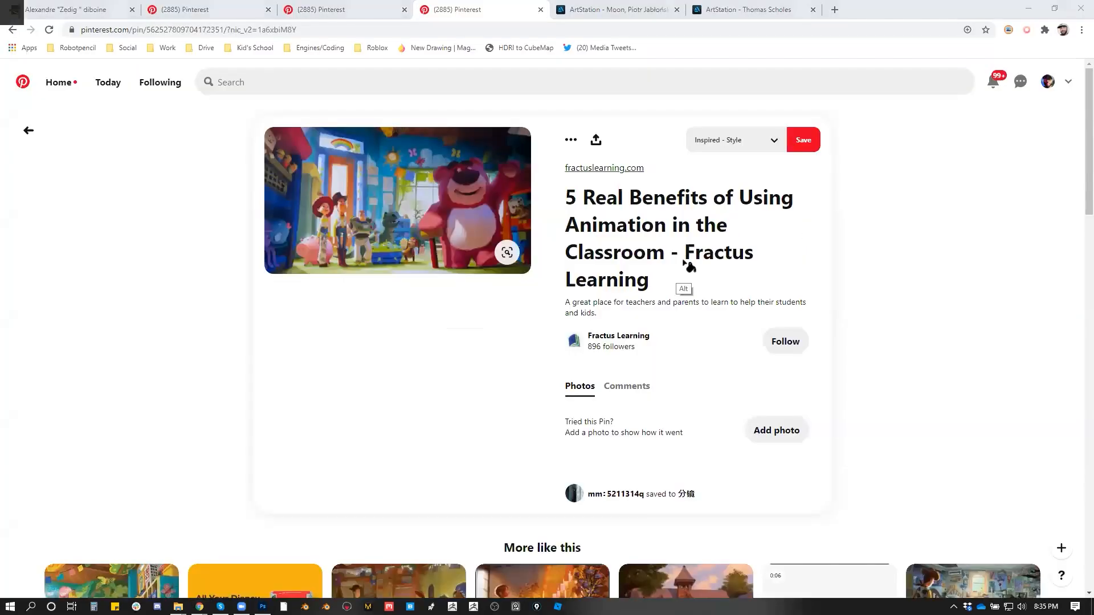
key("alt+Tab")
right_click(552, 251)
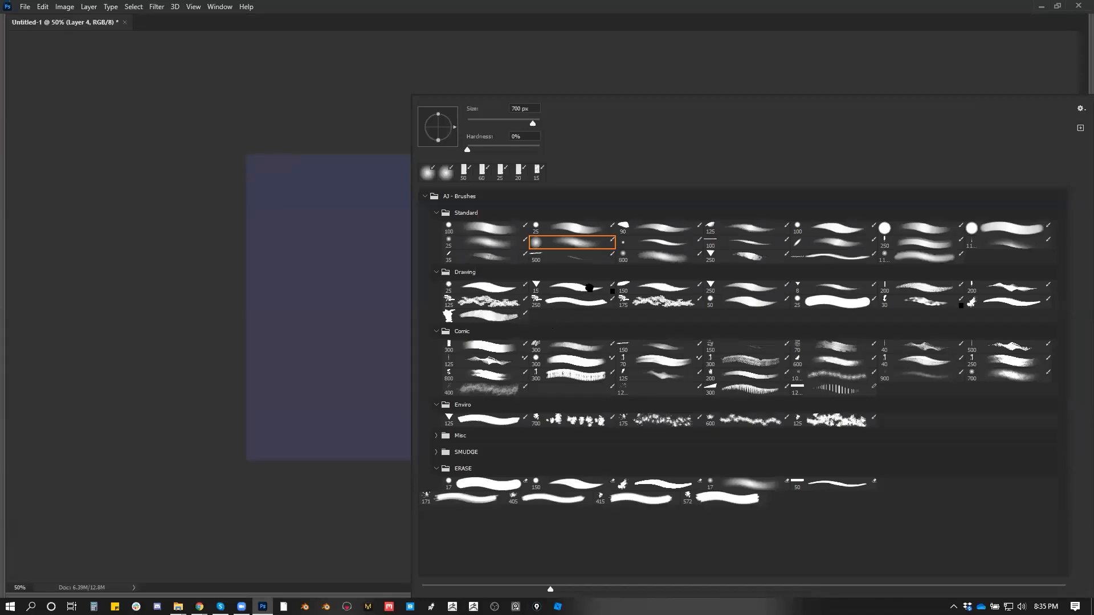
double_click(573, 288)
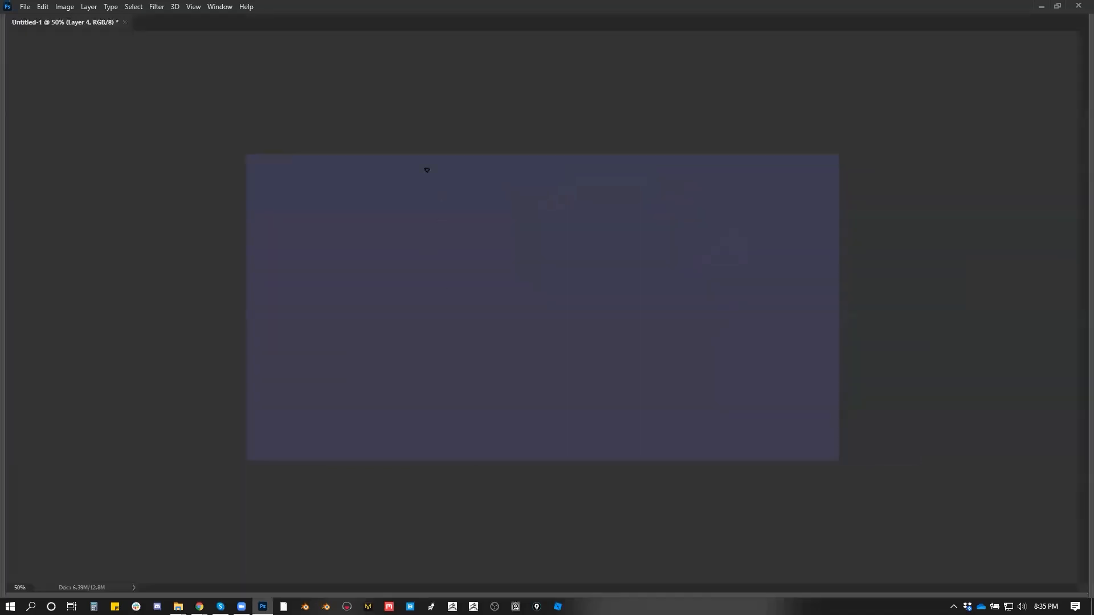
key("bracketright")
key("bracketright")
key("bracketright")
key("bracketright")
key("bracketright")
key("bracketright")
key("bracketright")
key("bracketright")
key("bracketright")
key("bracketright")
Pick a desaturated orange-gray with a slightly smaller brush and paint one broad stroke across the lower half of the purple canvas.
key("F6")
mouse_move(407, 152)
left_mouse_down()
mouse_move(448, 302)
mouse_move(512, 330)
left_mouse_up()
key("ctrl+z")
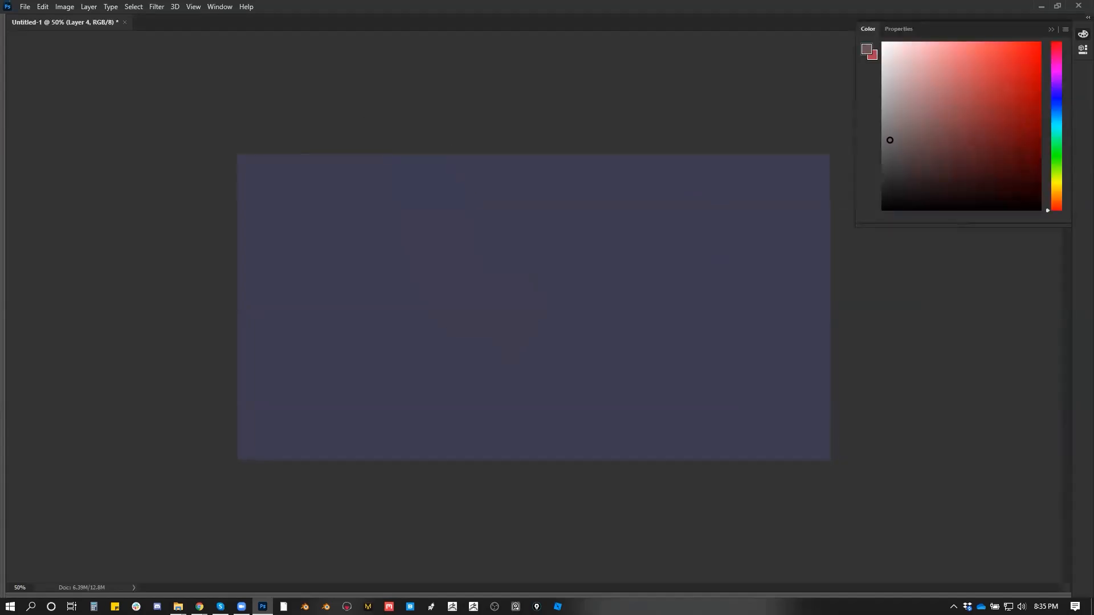
left_click(1058, 190)
left_click_drag(547, 319, 264, 347)
key("ctrl+z")
key("bracketleft")
left_click_drag(185, 373, 671, 357)
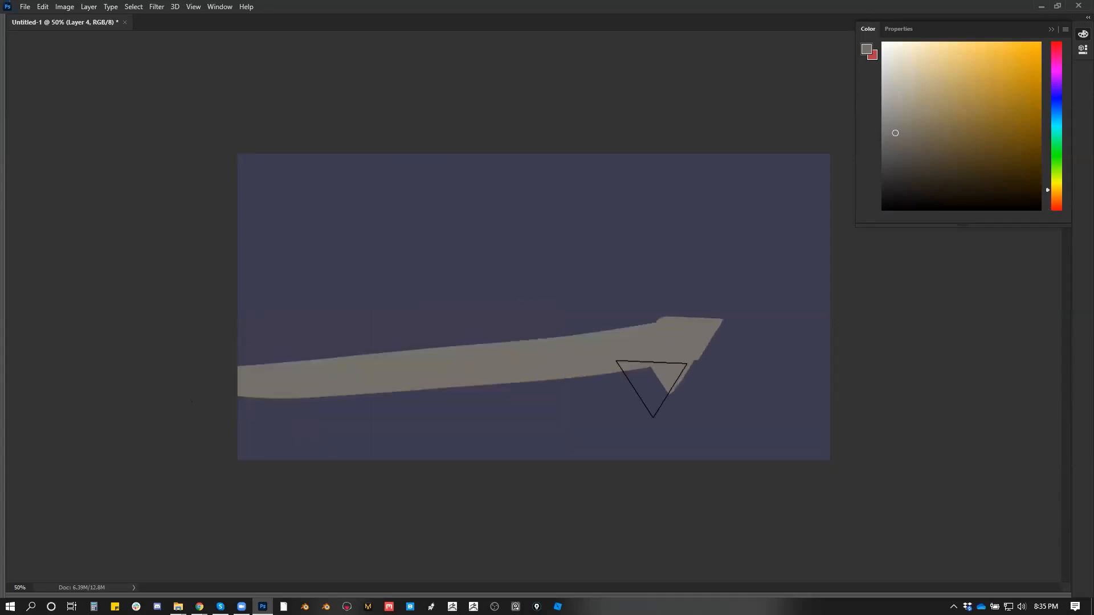
key("alt+Tab")
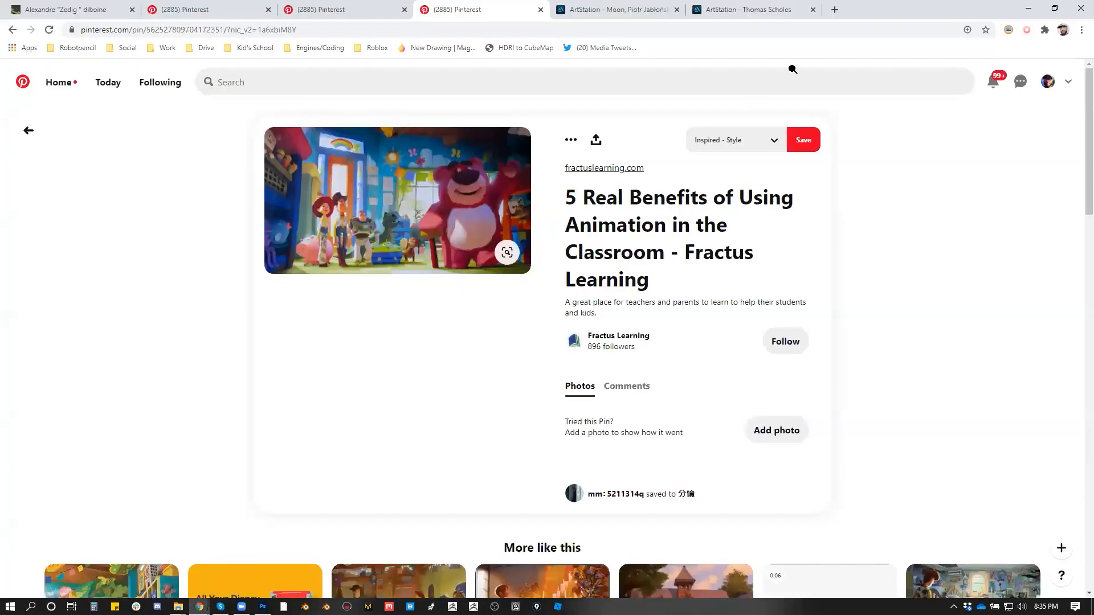
key("alt+Tab")
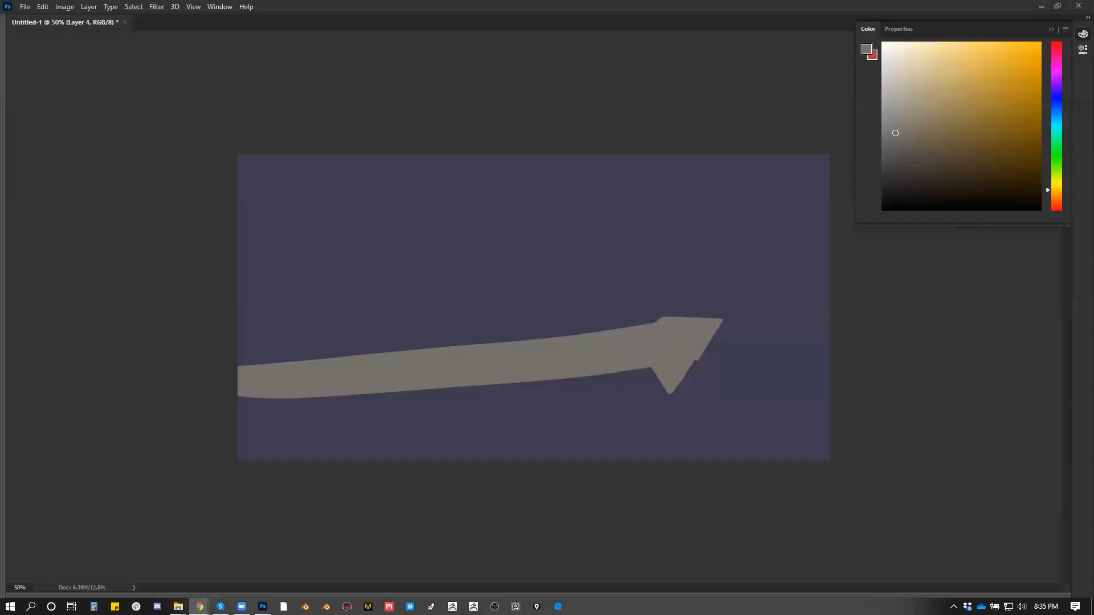
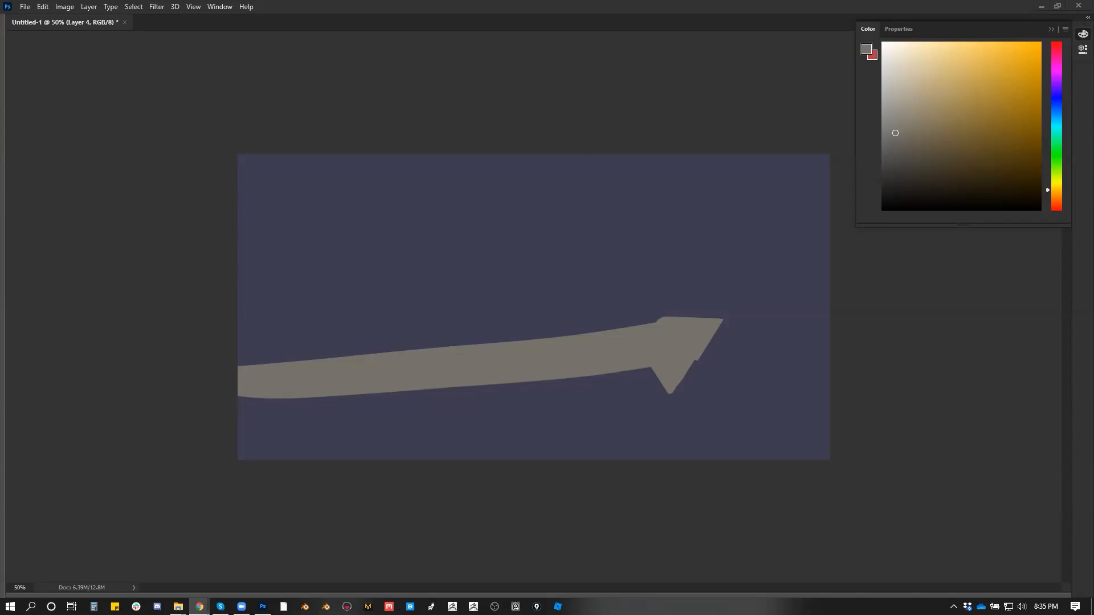
Sample the stroke colour, darken it to a gray-brown and paint a broad ground area across the lower half of the canvas.
left_click(549, 411)
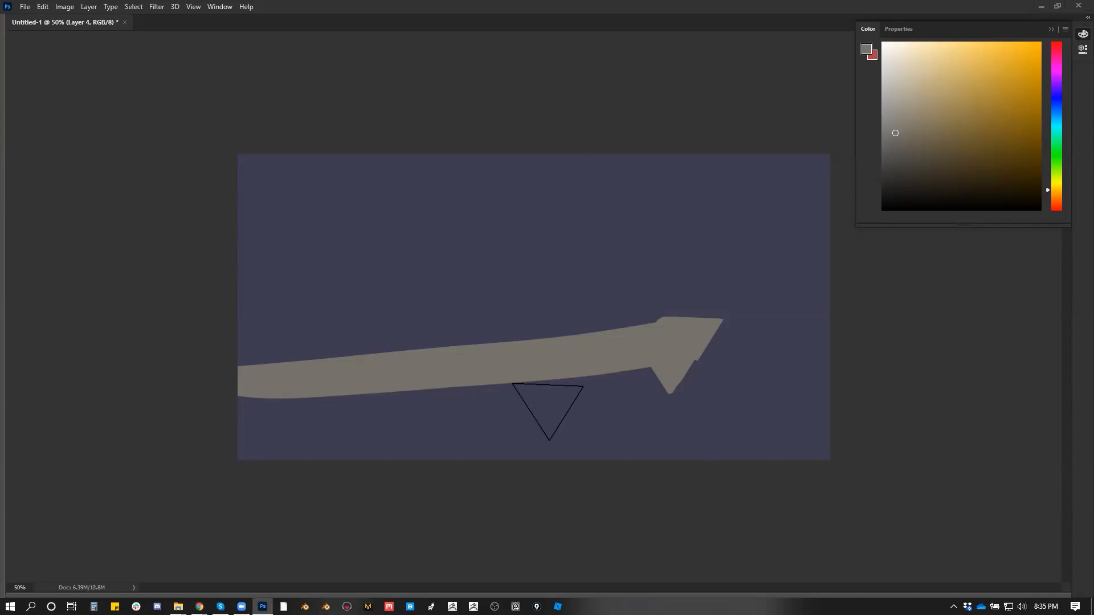
left_click(521, 389, "alt")
left_click(676, 327, "alt")
left_click_drag(677, 379, 240, 382)
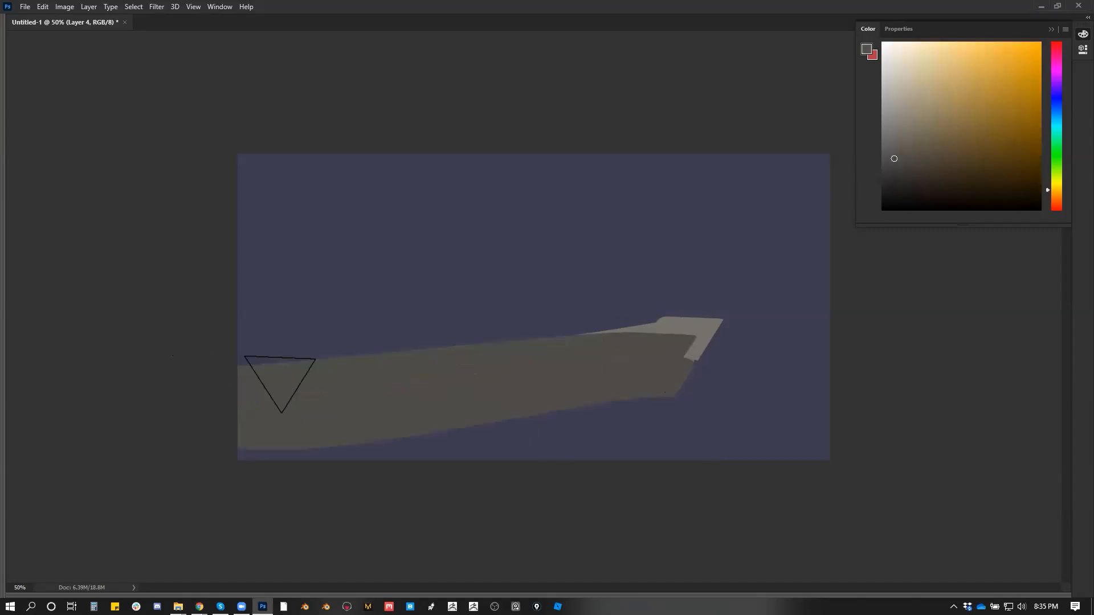
mouse_move(481, 414)
left_mouse_down()
mouse_move(940, 372)
mouse_move(240, 340)
mouse_move(832, 341)
mouse_move(497, 350)
left_mouse_up()
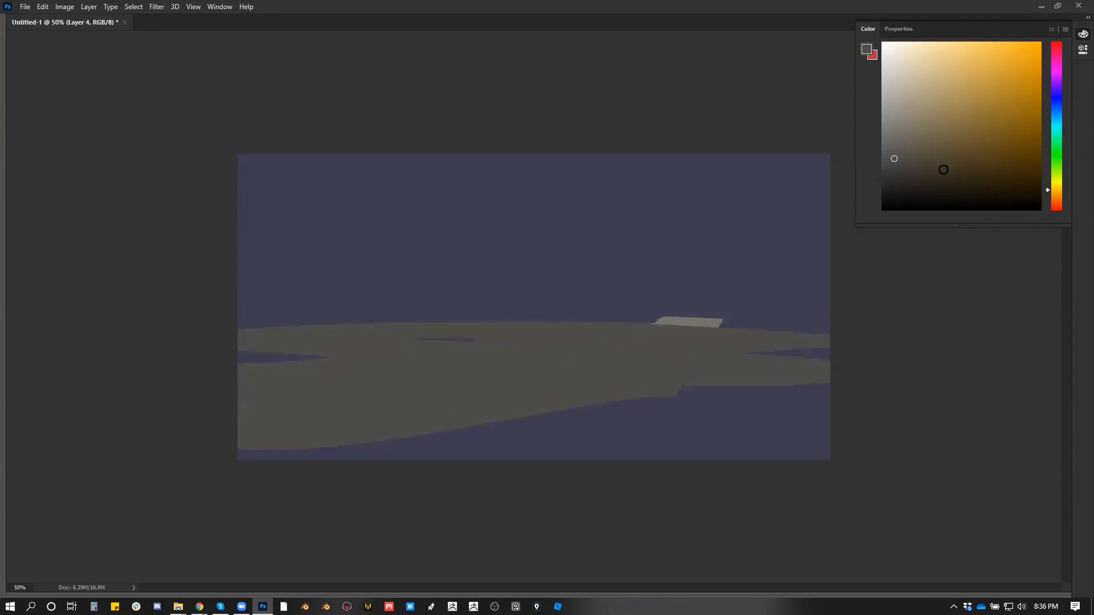
Pick a dark olive green, paint two tree trunks with bushes at their base and extend low undergrowth along the horizon.
left_click_drag(1054, 190, 1053, 173)
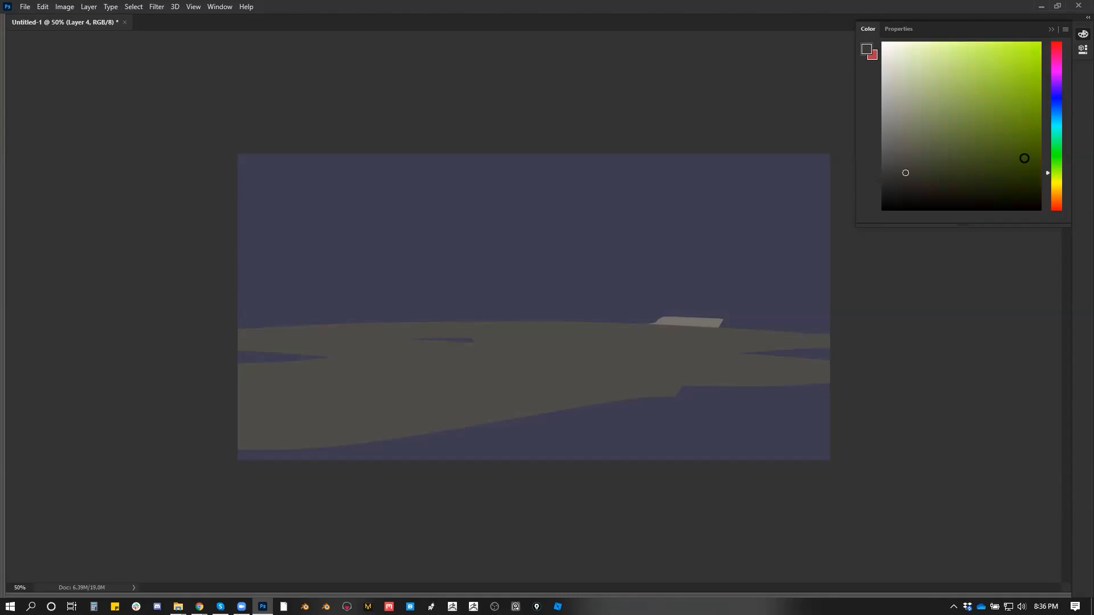
mouse_move(308, 271)
left_mouse_down()
mouse_move(355, 313)
mouse_move(335, 319)
mouse_move(369, 315)
mouse_move(364, 290)
mouse_move(325, 315)
mouse_move(263, 319)
left_mouse_up()
mouse_move(313, 157)
left_mouse_down()
mouse_move(317, 139)
mouse_move(300, 296)
mouse_move(239, 276)
left_mouse_up()
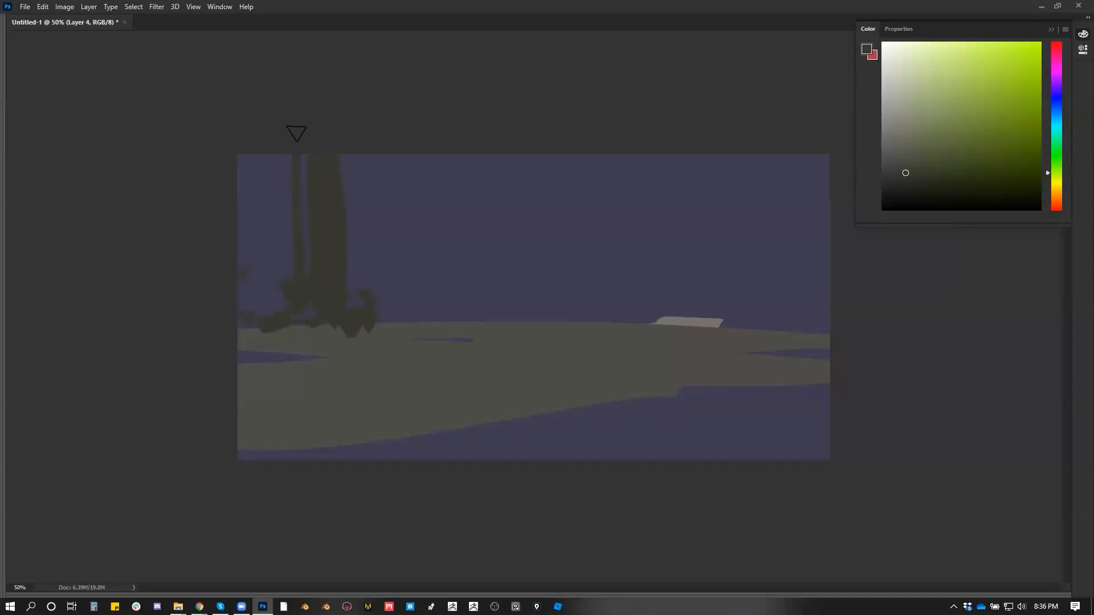
left_click(349, 228, "alt")
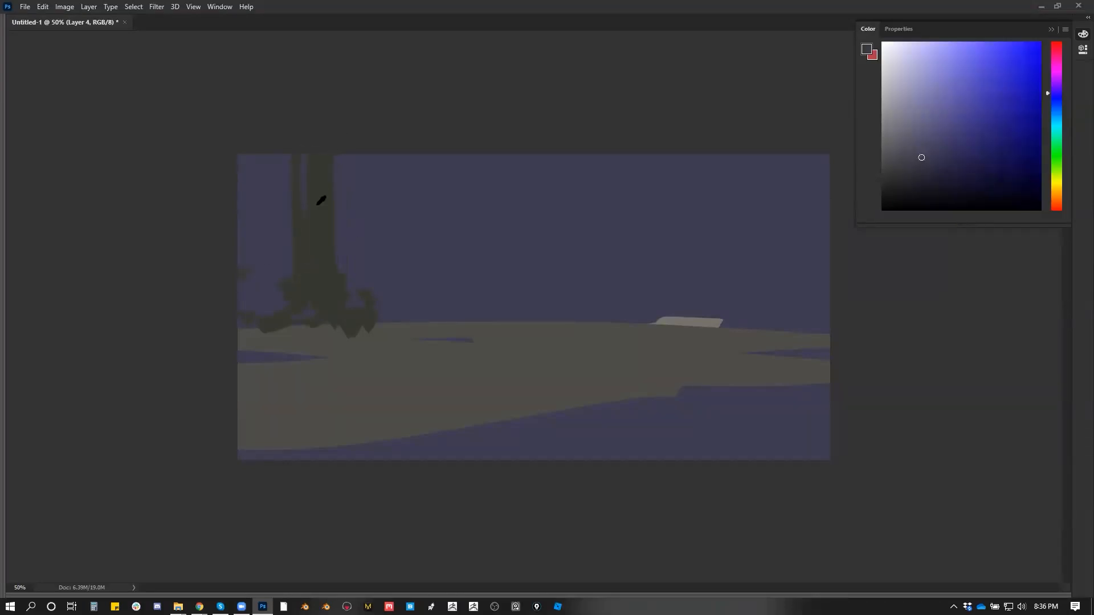
left_click(362, 296, "alt")
left_click_drag(351, 314, 525, 319)
left_click(385, 298)
left_click(478, 300)
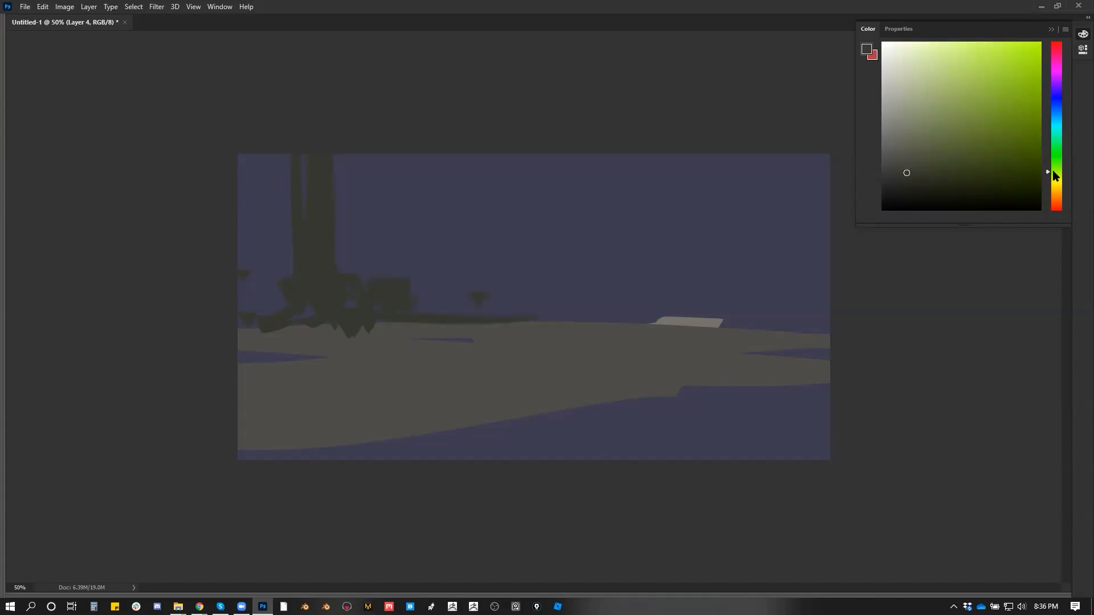
Choose a darker green and paint shadowed undergrowth beneath the trunks and along the shoreline.
left_click(923, 186)
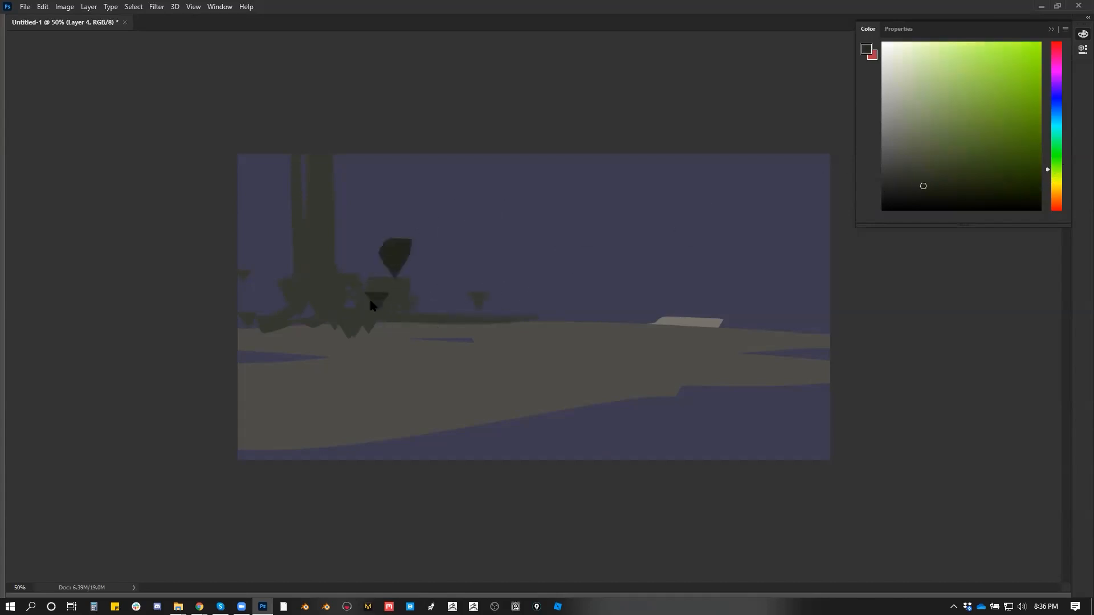
left_click(907, 181)
left_click(347, 311)
left_click(381, 312)
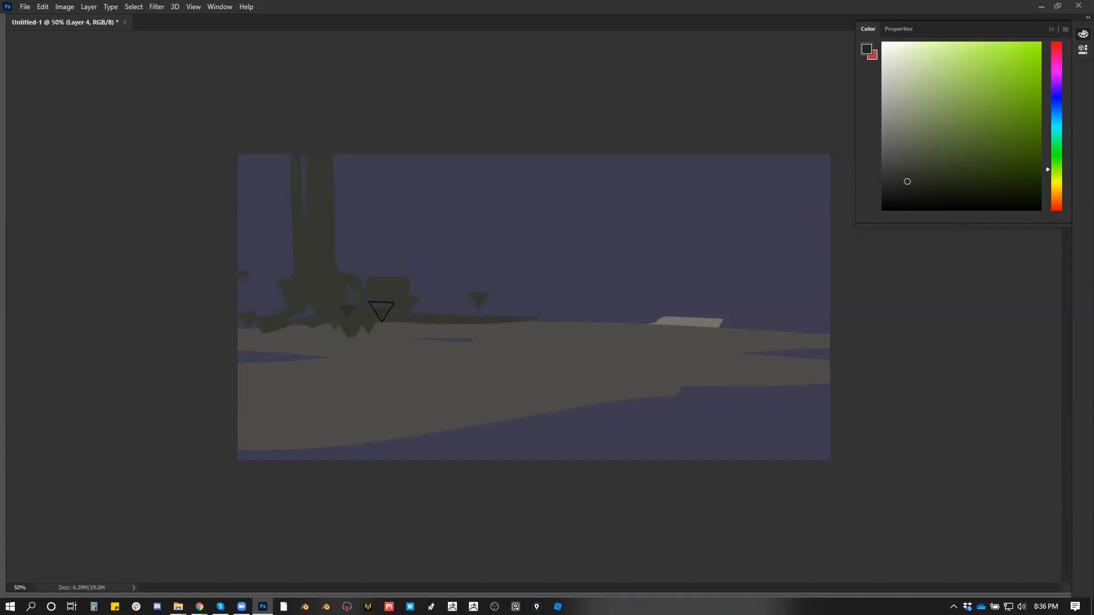
left_click(360, 306)
mouse_move(290, 310)
left_mouse_down()
mouse_move(251, 303)
mouse_move(291, 315)
left_mouse_up()
left_click(381, 328)
left_click_drag(364, 315, 438, 313)
left_click_drag(394, 323, 535, 316)
left_click(499, 313)
left_click(429, 302)
left_click(429, 274)
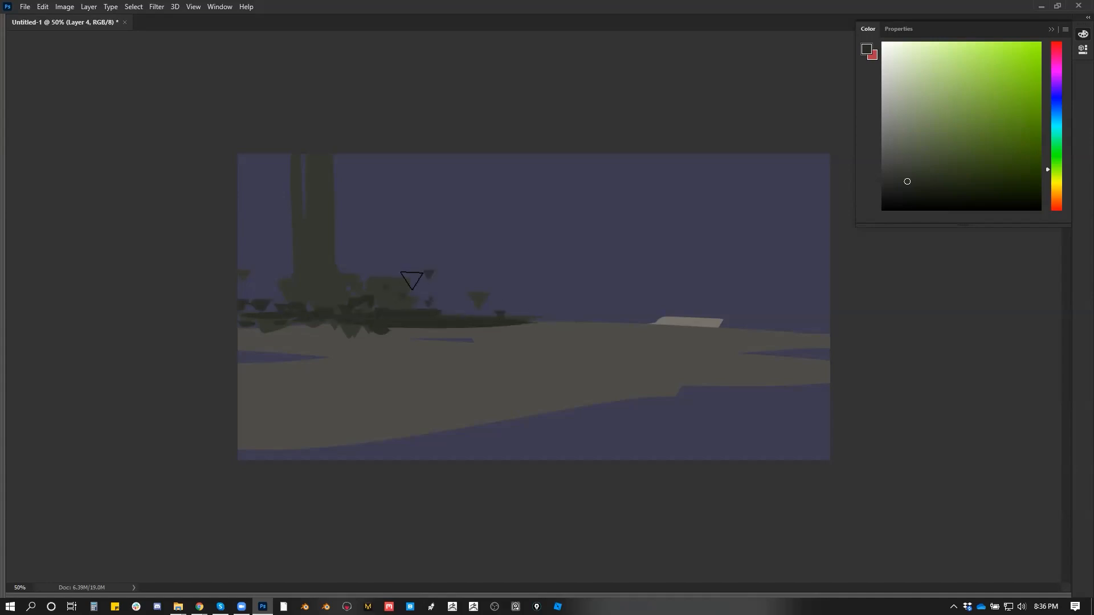
Vary the brush size and sample the painted greens to add foliage dabs and thin dark strokes along the ground's far edge.
key("bracketright")
key("bracketright")
key("bracketright")
left_click(337, 328, "alt")
key("bracketleft")
key("bracketleft")
key("bracketleft")
left_click(406, 318, "alt")
left_click(424, 332)
left_click(355, 339)
mouse_move(485, 332)
left_mouse_down()
mouse_move(563, 335)
mouse_move(467, 329)
mouse_move(434, 341)
left_mouse_up()
Shift the sampled ground colour to a muted blue, paint water streaks across the ground and break them up with thin ground-coloured strokes.
left_click(467, 397, "alt")
left_click_drag(1055, 139, 1056, 116)
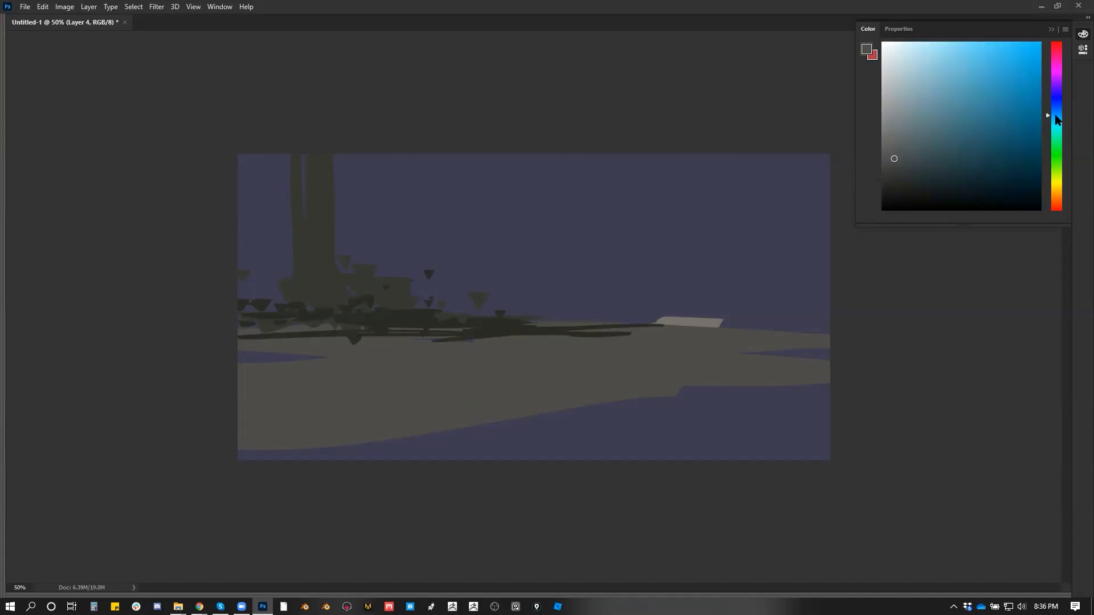
mouse_move(627, 369)
left_mouse_down()
mouse_move(490, 379)
mouse_move(542, 356)
mouse_move(510, 399)
mouse_move(554, 381)
mouse_move(675, 394)
left_mouse_up()
mouse_move(616, 349)
left_mouse_down()
mouse_move(548, 361)
mouse_move(843, 335)
mouse_move(427, 337)
left_mouse_up()
left_click(424, 339, "alt")
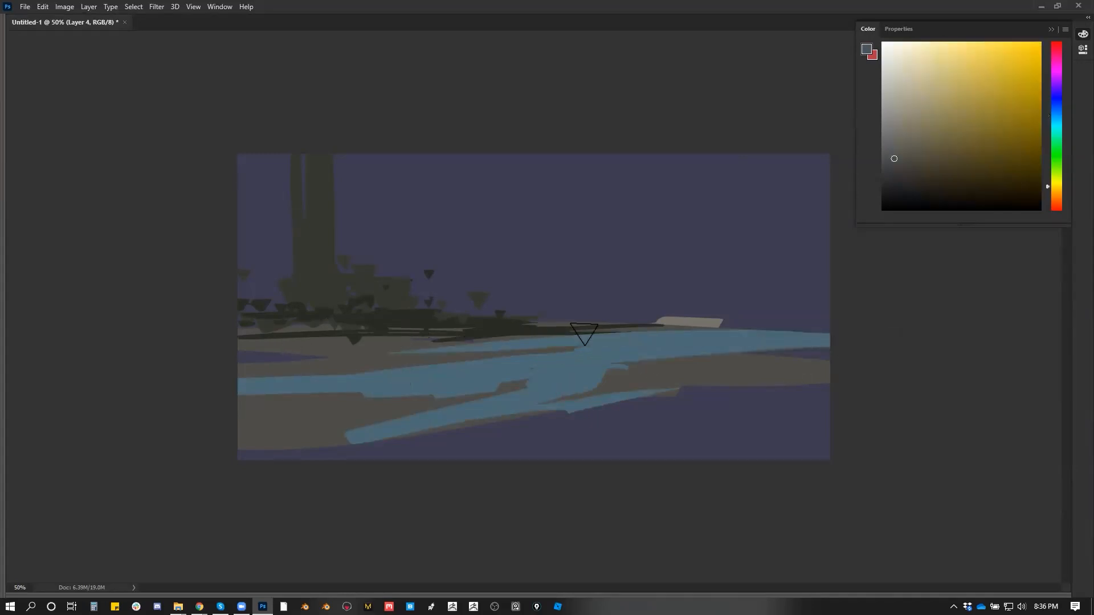
left_click_drag(531, 347, 599, 341)
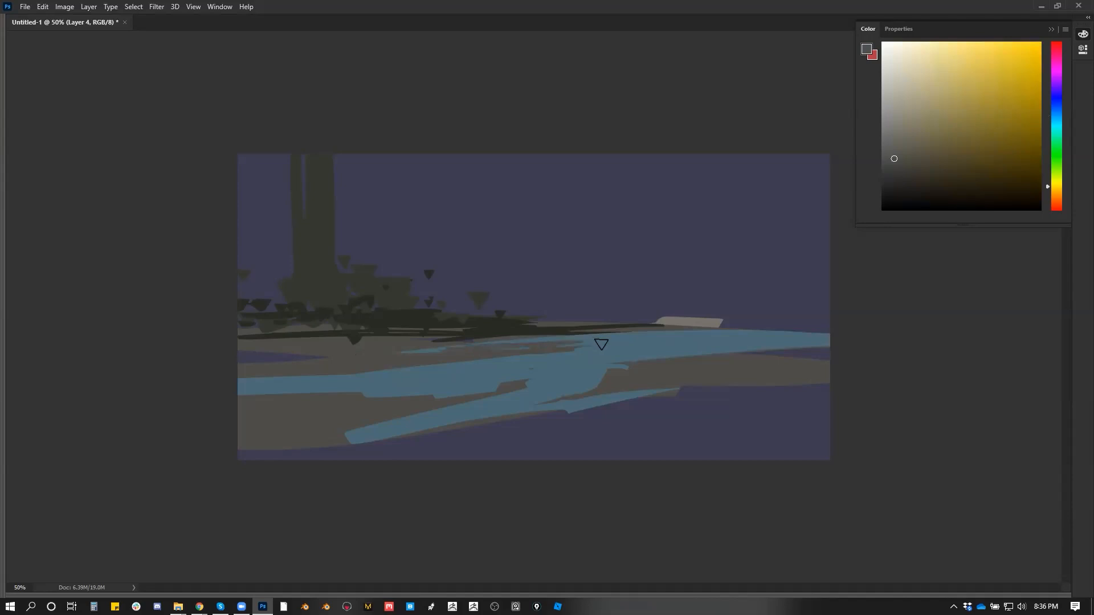
Sample the water blue, darken it and paint deeper blue strokes in the river and along the shoreline beneath the trees.
left_click(667, 353, "alt")
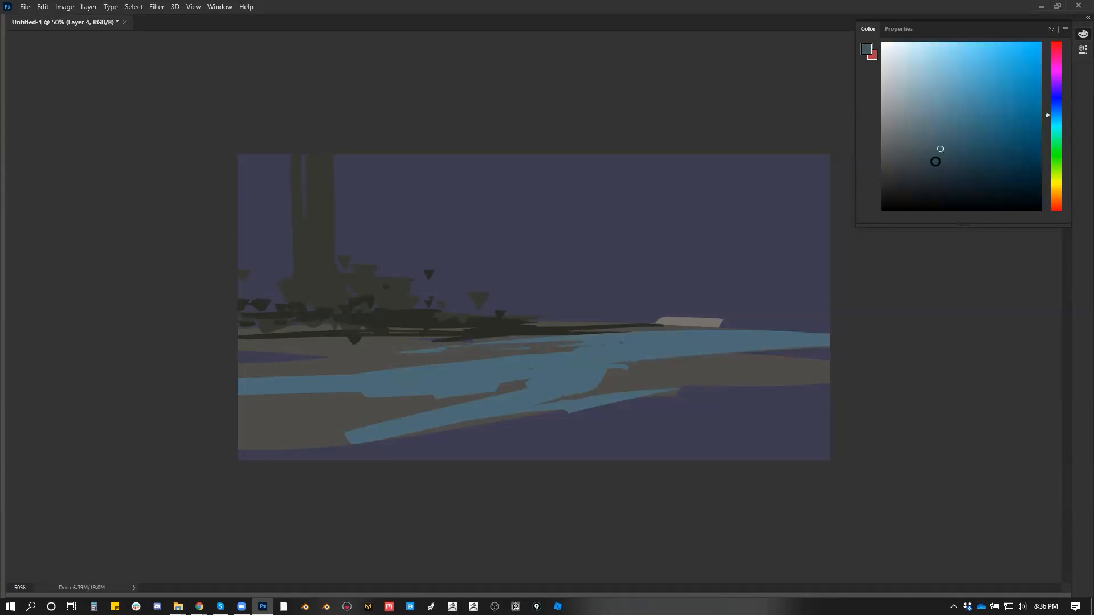
mouse_move(679, 358)
left_mouse_down()
mouse_move(603, 367)
mouse_move(831, 347)
left_mouse_up()
key("ctrl+z")
left_click(938, 146)
left_click_drag(668, 353, 591, 350)
mouse_move(505, 358)
left_mouse_down()
mouse_move(196, 363)
mouse_move(474, 338)
left_mouse_up()
mouse_move(344, 327)
left_mouse_down()
mouse_move(272, 324)
mouse_move(495, 327)
left_mouse_up()
left_click_drag(494, 327, 239, 327)
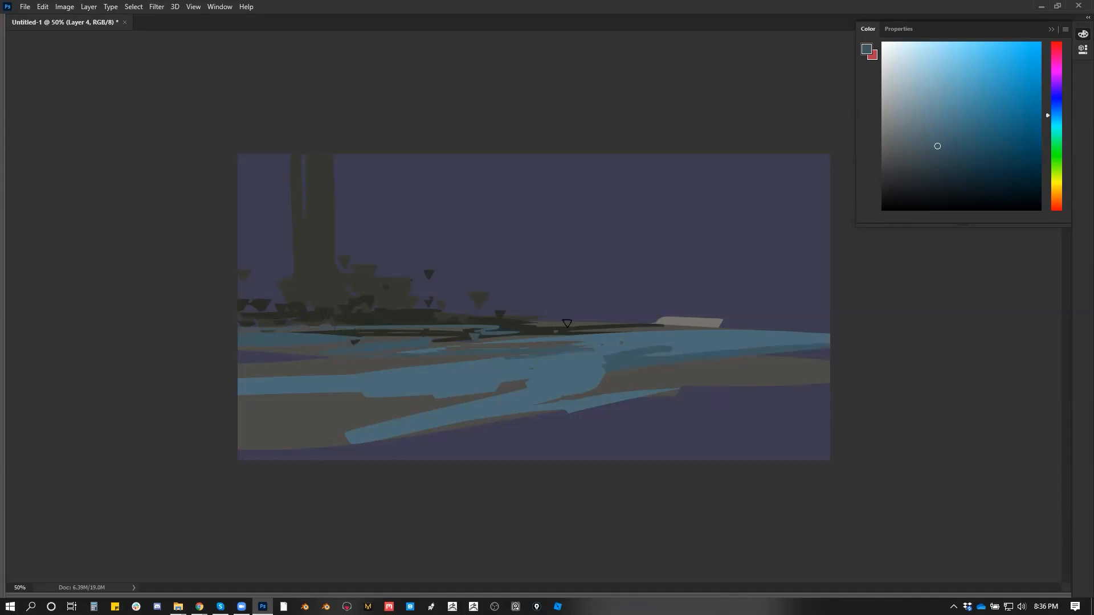
Sample the olive green, paint slimmer trunks and shrubs around the main trees and undo the last two strokes.
left_click(434, 339, "alt")
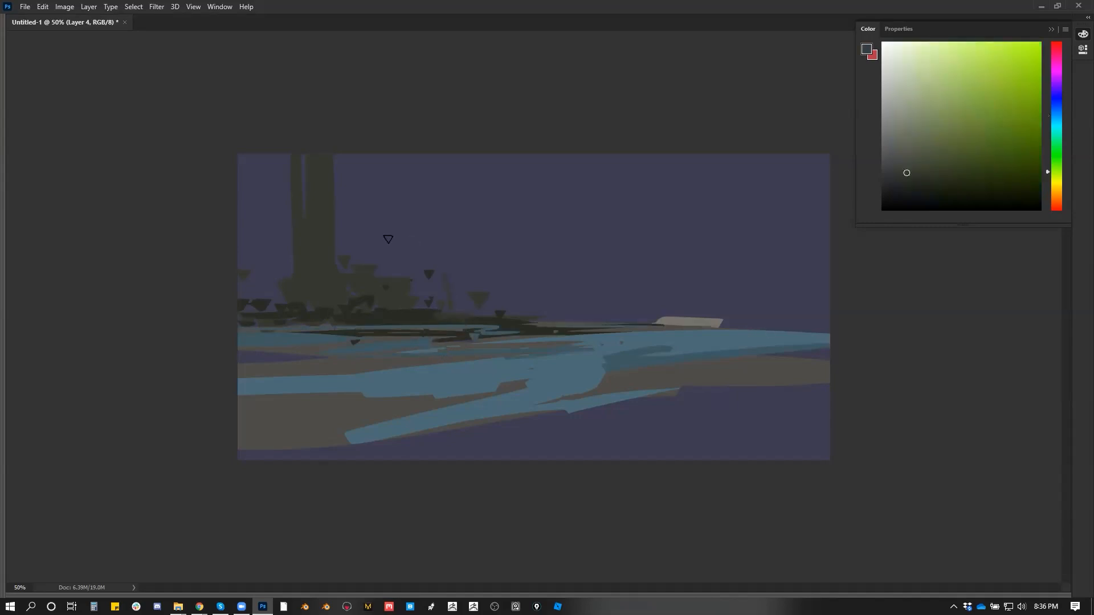
mouse_move(398, 273)
left_mouse_down()
mouse_move(424, 280)
mouse_move(407, 181)
mouse_move(434, 285)
left_mouse_up()
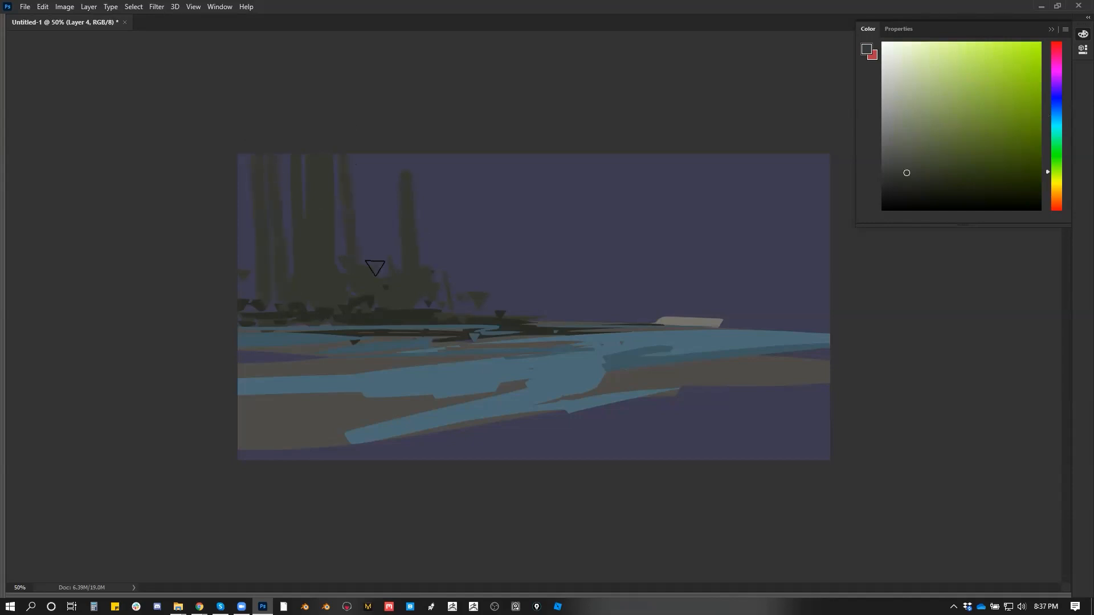
key("ctrl+z")
key("ctrl+z")
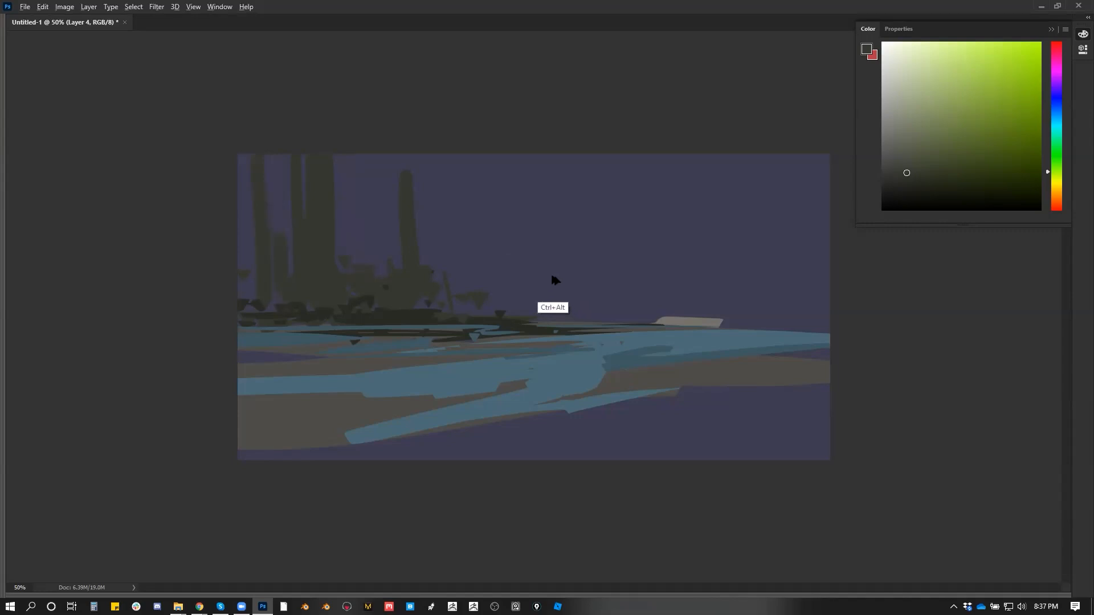
key("w")
left_click(566, 259)
key("b")
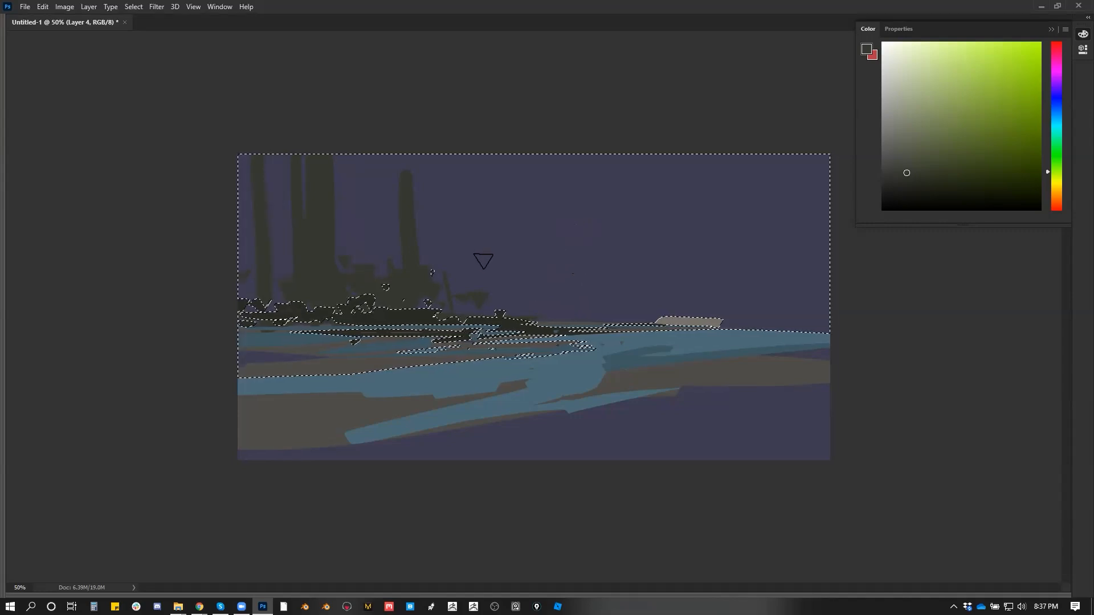
key("ctrl+d")
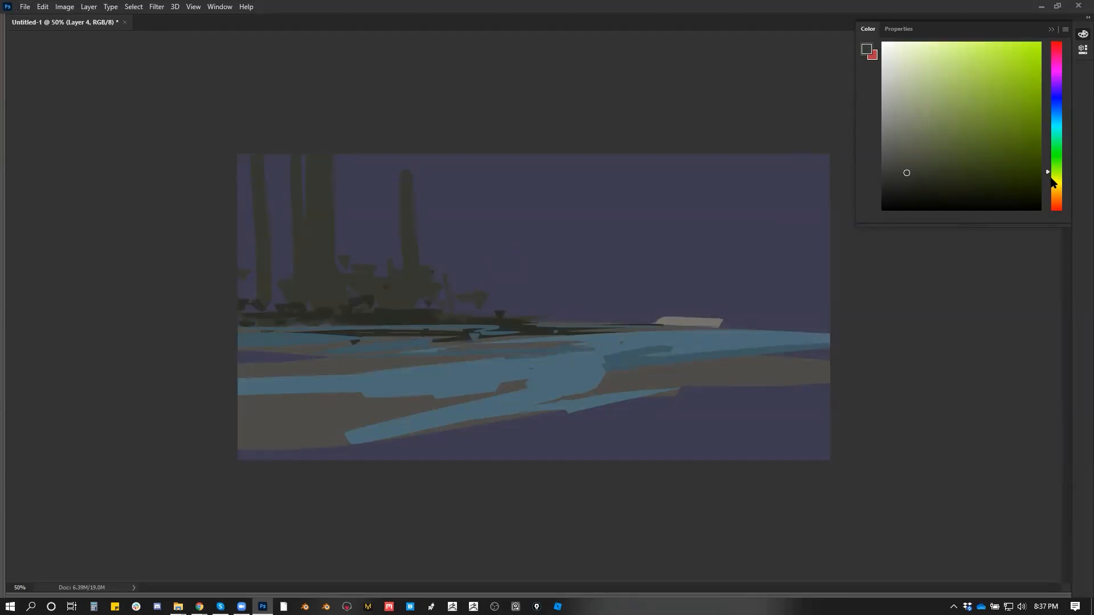
Try a light teal-gray and a bluer gray stroke as sky beside the main trunk, undoing each one.
left_click_drag(1053, 183, 1053, 131)
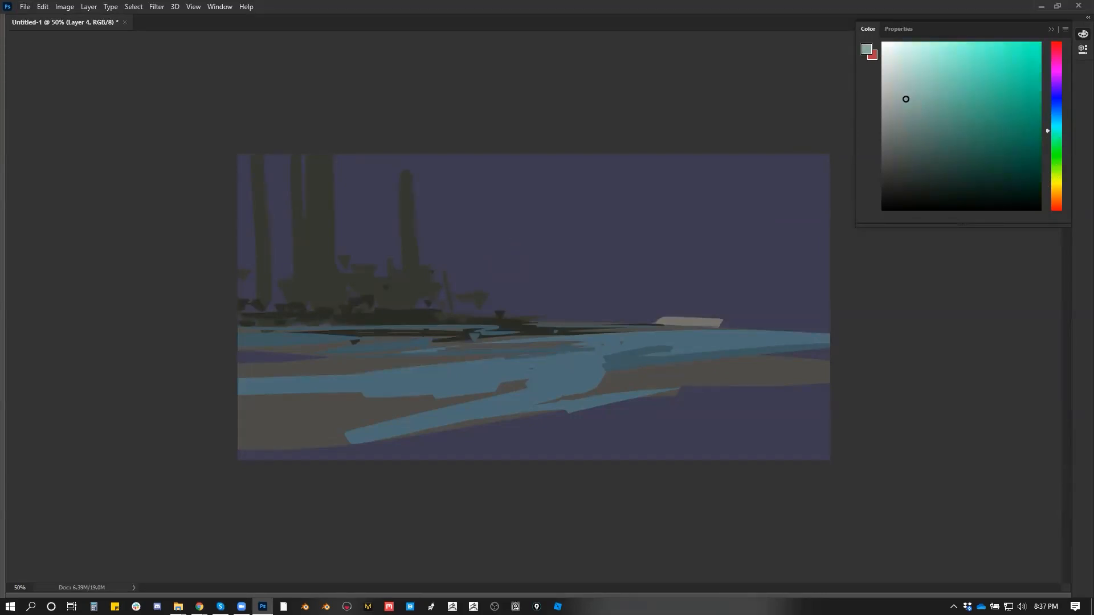
left_click_drag(341, 134, 357, 236)
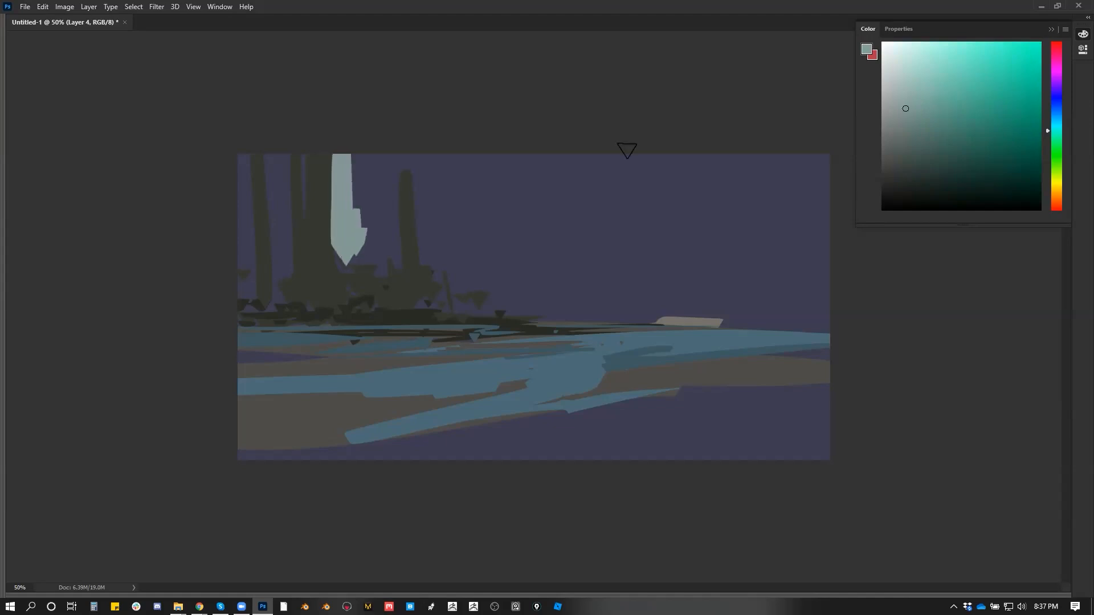
key("ctrl+z")
mouse_move(1053, 125)
left_mouse_down()
mouse_move(1053, 100)
mouse_move(1053, 113)
left_mouse_up()
left_click_drag(367, 154, 349, 245)
key("ctrl+z")
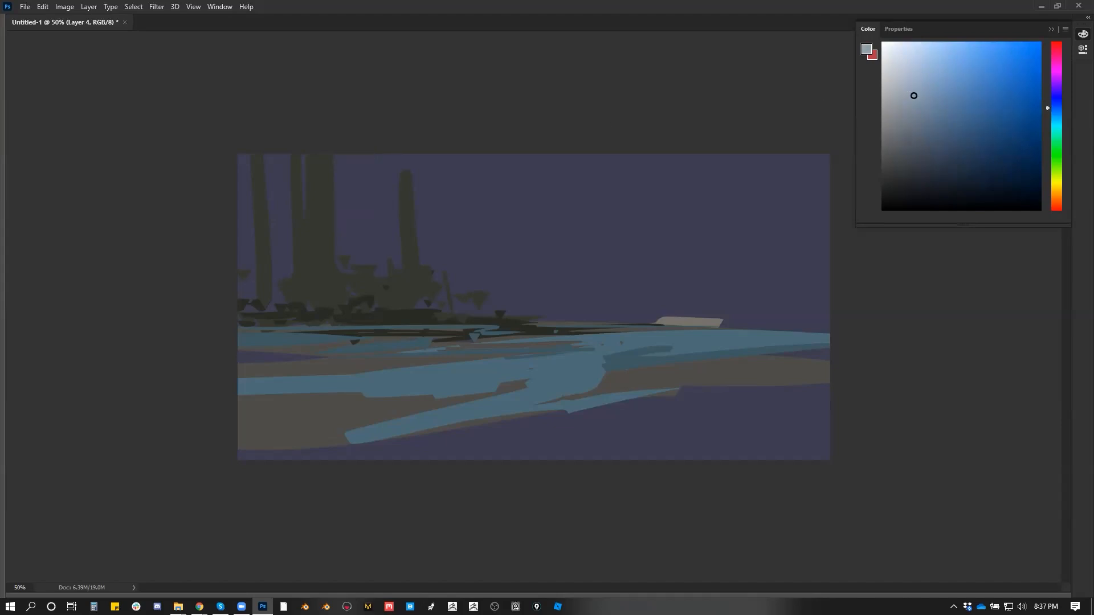
Fill the sky with a light blue-gray and carve the trunk edges with a much smaller brush.
mouse_move(350, 150)
left_mouse_down()
mouse_move(350, 163)
mouse_move(367, 147)
mouse_move(376, 224)
mouse_move(414, 147)
mouse_move(432, 188)
mouse_move(432, 232)
mouse_move(454, 264)
mouse_move(701, 268)
mouse_move(823, 194)
mouse_move(468, 171)
mouse_move(505, 174)
mouse_move(473, 251)
mouse_move(741, 165)
mouse_move(787, 227)
mouse_move(593, 280)
mouse_move(820, 168)
left_mouse_up()
key("bracketleft")
key("bracketleft")
key("bracketleft")
key("bracketleft")
key("bracketleft")
key("bracketleft")
key("bracketleft")
key("bracketleft")
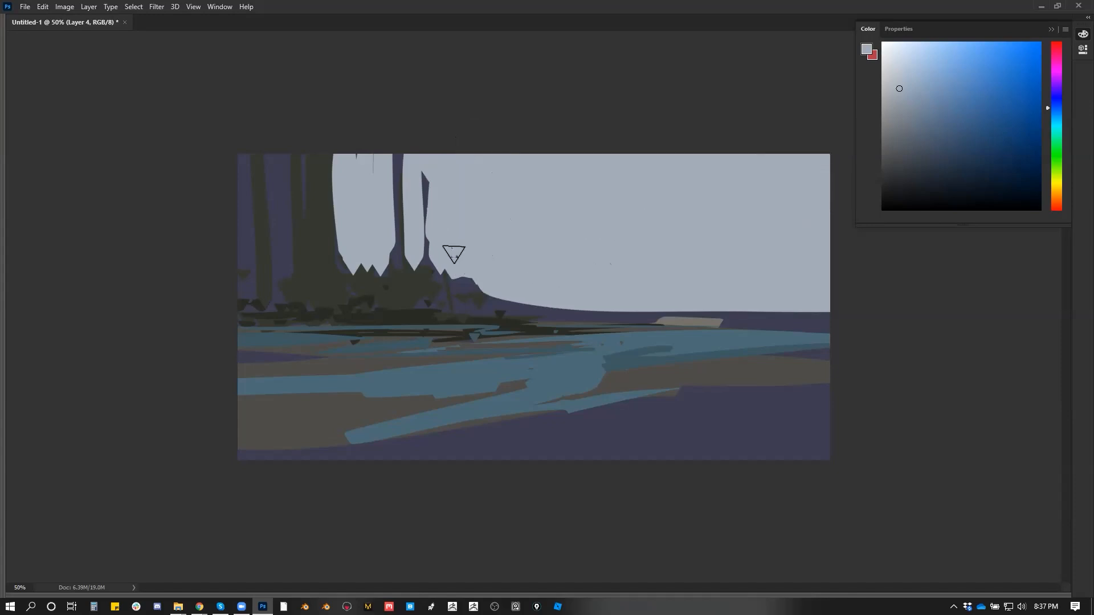
left_click_drag(431, 183, 434, 221)
Alternate sampled purple and light sky colour to paint gaps and distant trunks between the trees.
left_click(398, 229, "alt")
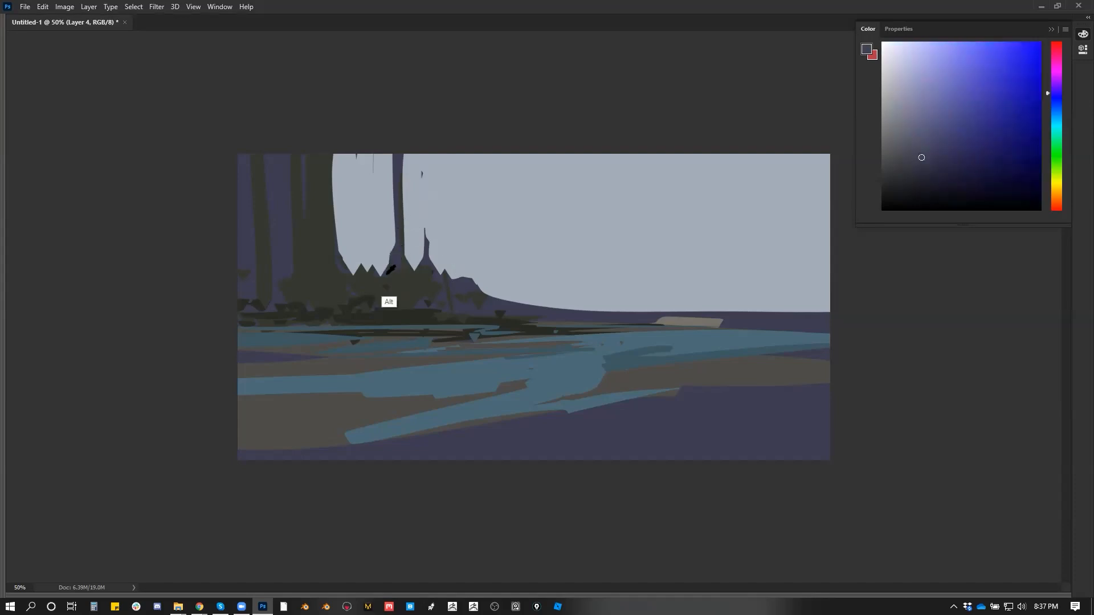
mouse_move(327, 133)
left_mouse_down()
mouse_move(283, 268)
mouse_move(277, 146)
mouse_move(259, 261)
mouse_move(308, 175)
mouse_move(309, 223)
left_mouse_up()
left_click(370, 191, "alt")
left_click_drag(327, 135, 328, 244)
left_click_drag(339, 148, 339, 264)
Sample the dark olive green and paint more trunks, crossing branches and one thick trunk at the grove's outer edge.
left_click(384, 312, "alt")
left_click_drag(329, 126, 332, 268)
mouse_move(346, 156)
left_mouse_down()
mouse_move(347, 275)
mouse_move(367, 272)
left_mouse_up()
mouse_move(406, 149)
left_mouse_down()
mouse_move(409, 251)
mouse_move(371, 144)
left_mouse_up()
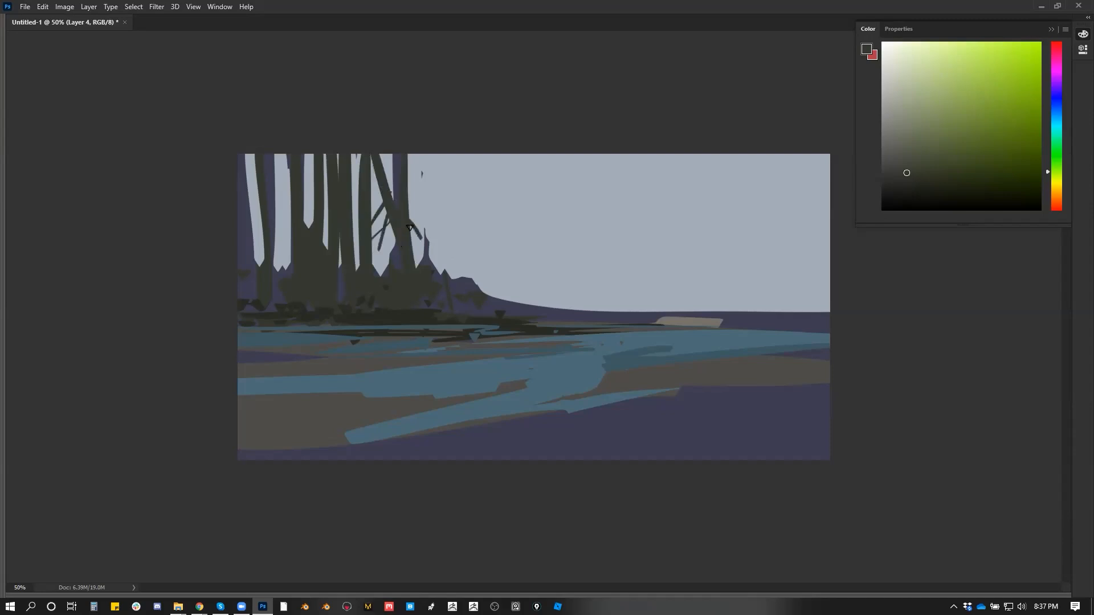
left_click_drag(386, 229, 381, 257)
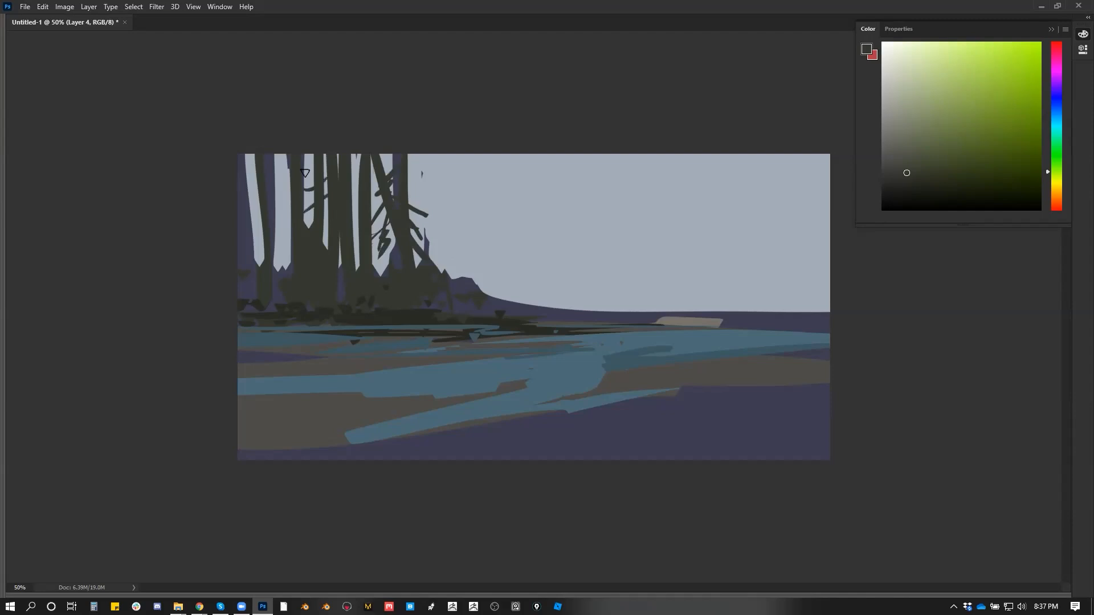
left_click_drag(449, 152, 443, 277)
left_click_drag(449, 120, 440, 282)
Show the canvas in full-screen mode, choose a muted teal and dab foliage between the trunks.
key("ctrl+plus")
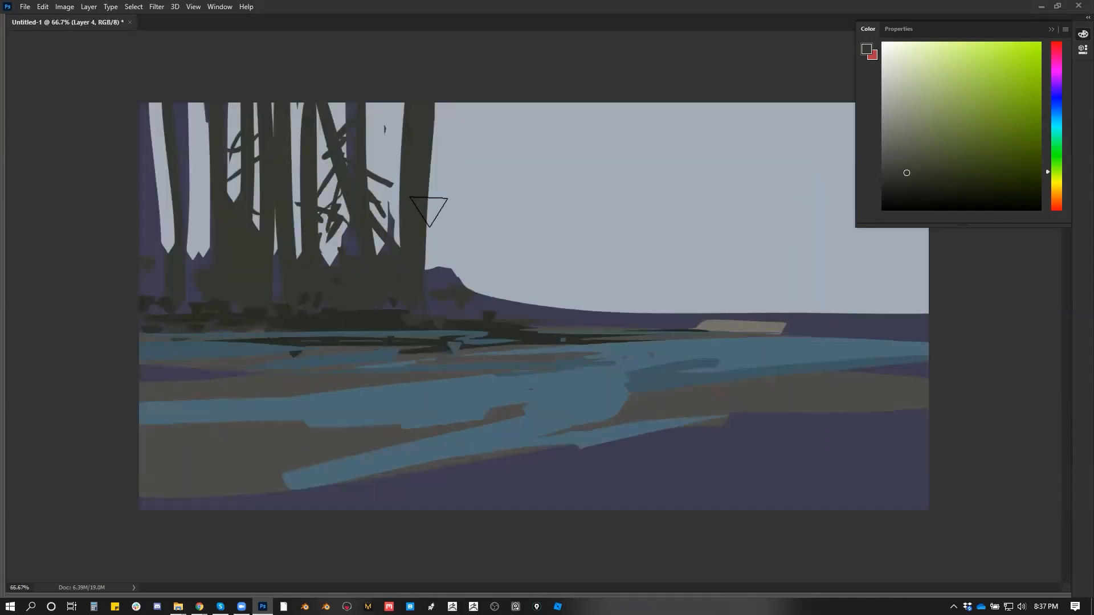
key("f")
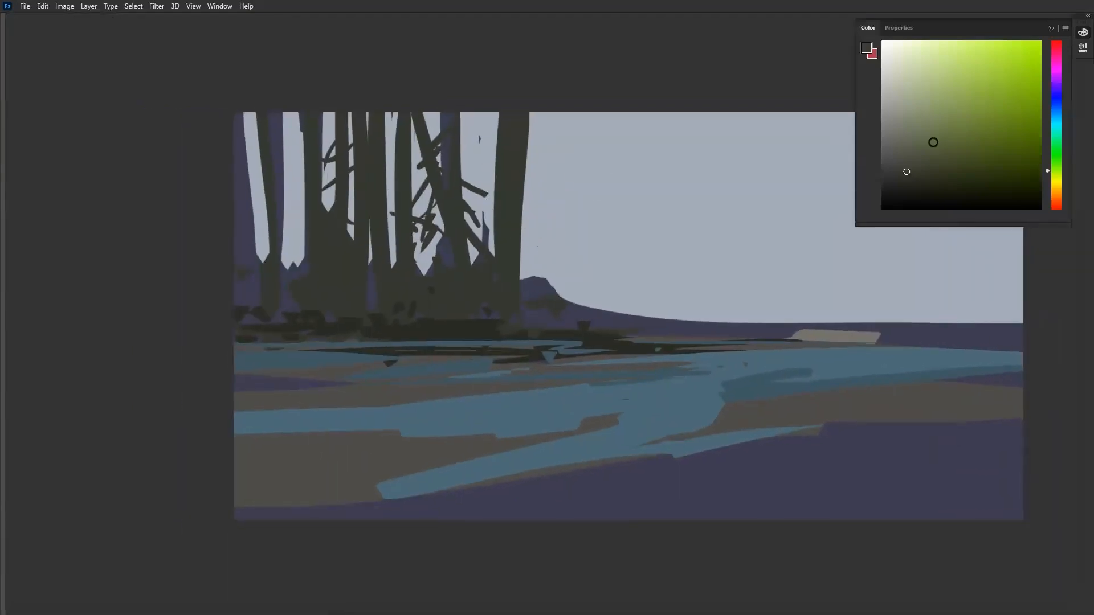
left_click(518, 165, "alt")
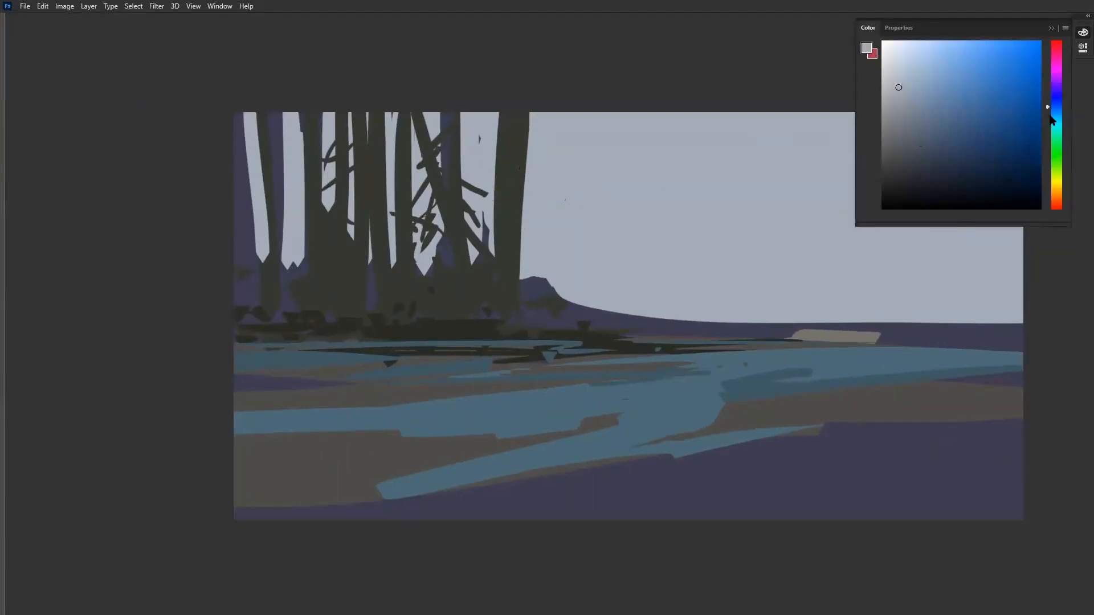
left_click(965, 49)
left_click_drag(494, 167, 478, 192)
left_click_drag(1052, 129, 1056, 126)
left_click(932, 76)
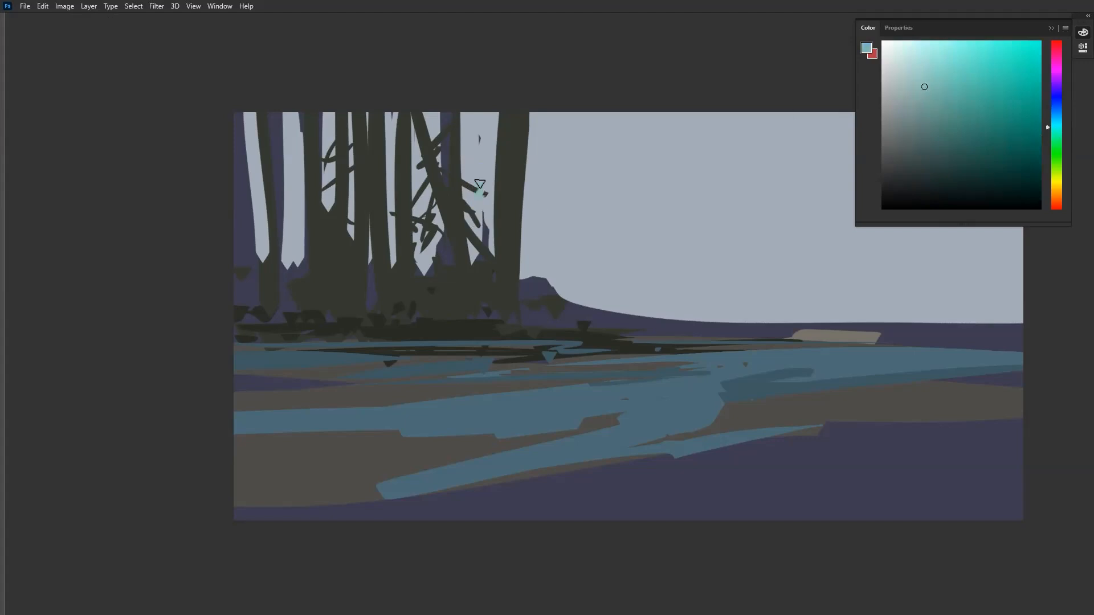
left_click(922, 109)
left_click_drag(421, 182, 432, 226)
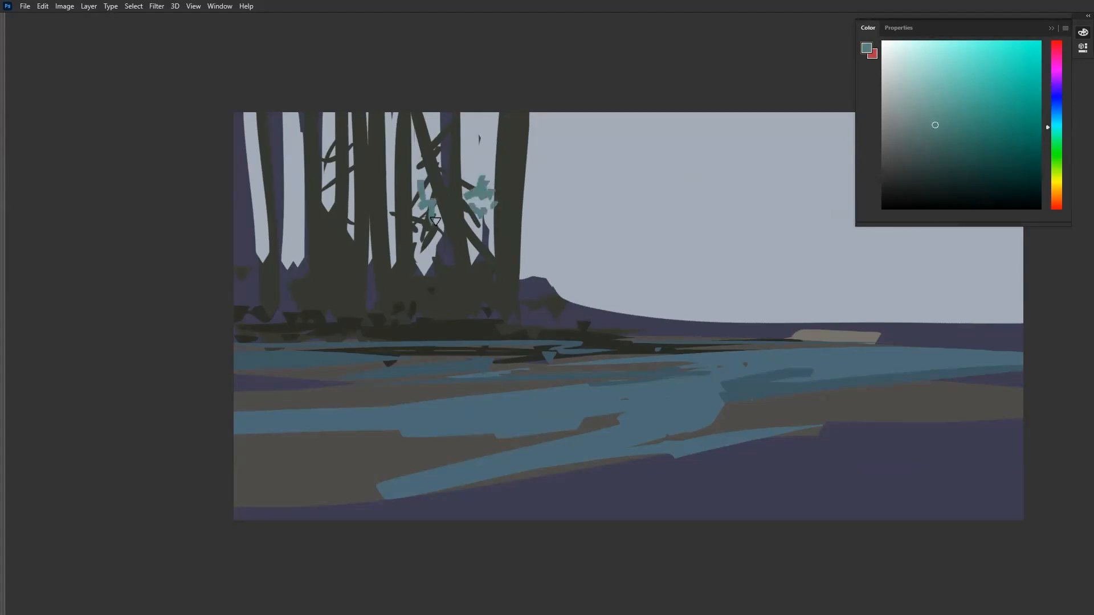
left_click_drag(388, 182, 393, 229)
mouse_move(350, 193)
left_mouse_down()
mouse_move(311, 206)
mouse_move(288, 206)
mouse_move(297, 194)
mouse_move(299, 256)
mouse_move(296, 195)
mouse_move(290, 225)
left_mouse_up()
Paint a distant teal tree group beside the grove and highlight it with a lighter green-teal.
mouse_move(532, 192)
left_mouse_down()
mouse_move(530, 218)
mouse_move(541, 206)
mouse_move(545, 236)
mouse_move(568, 195)
mouse_move(566, 215)
mouse_move(597, 221)
mouse_move(574, 229)
mouse_move(609, 221)
mouse_move(554, 186)
mouse_move(564, 252)
mouse_move(555, 239)
mouse_move(578, 219)
mouse_move(618, 205)
mouse_move(621, 282)
mouse_move(646, 281)
mouse_move(638, 278)
mouse_move(694, 317)
mouse_move(639, 308)
mouse_move(937, 312)
mouse_move(901, 299)
left_mouse_up()
mouse_move(675, 167)
left_mouse_down()
mouse_move(625, 177)
mouse_move(686, 244)
mouse_move(637, 222)
mouse_move(632, 171)
mouse_move(628, 188)
mouse_move(652, 228)
left_mouse_up()
left_click_drag(935, 114, 943, 92)
mouse_move(614, 219)
left_mouse_down()
mouse_move(604, 181)
mouse_move(634, 191)
mouse_move(638, 211)
mouse_move(660, 181)
mouse_move(672, 266)
mouse_move(602, 257)
mouse_move(674, 272)
left_mouse_up()
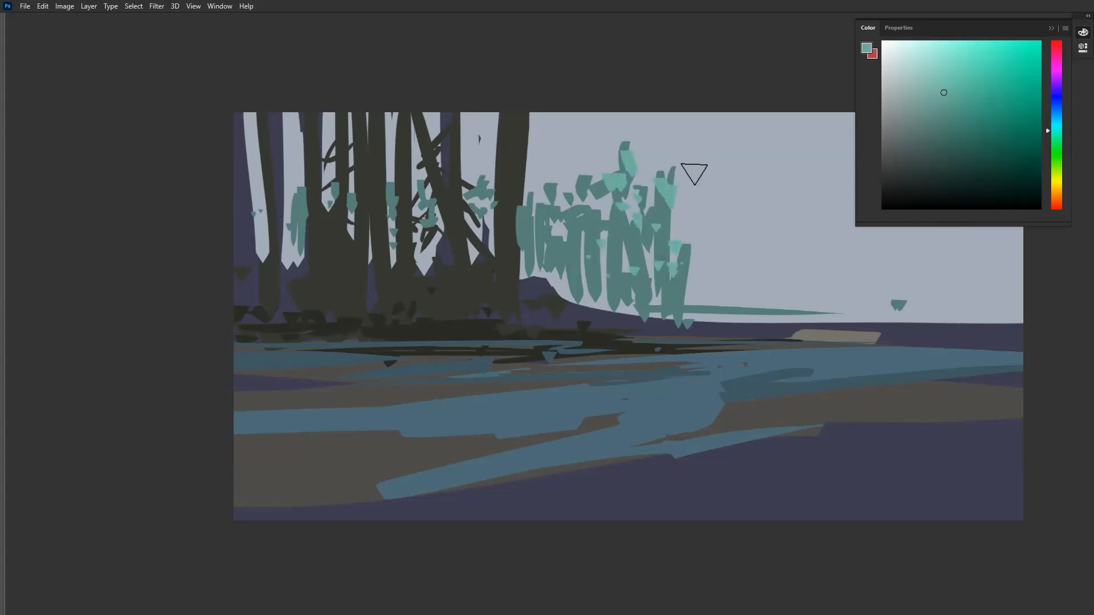
Sample the sky, lighten it to a pale blue and paint bright patches behind the distant trees and between the trunks.
left_click(696, 116, "alt")
left_click_drag(910, 72, 902, 58)
mouse_move(636, 188)
left_mouse_down()
mouse_move(631, 142)
mouse_move(621, 183)
mouse_move(607, 147)
left_mouse_up()
left_click_drag(600, 203, 573, 199)
mouse_move(471, 103)
left_mouse_down()
mouse_move(469, 169)
mouse_move(485, 169)
left_mouse_up()
left_click_drag(481, 229, 485, 213)
Flip the canvas horizontally to check the composition.
left_click(581, 292, "alt")
left_click(587, 293, "alt")
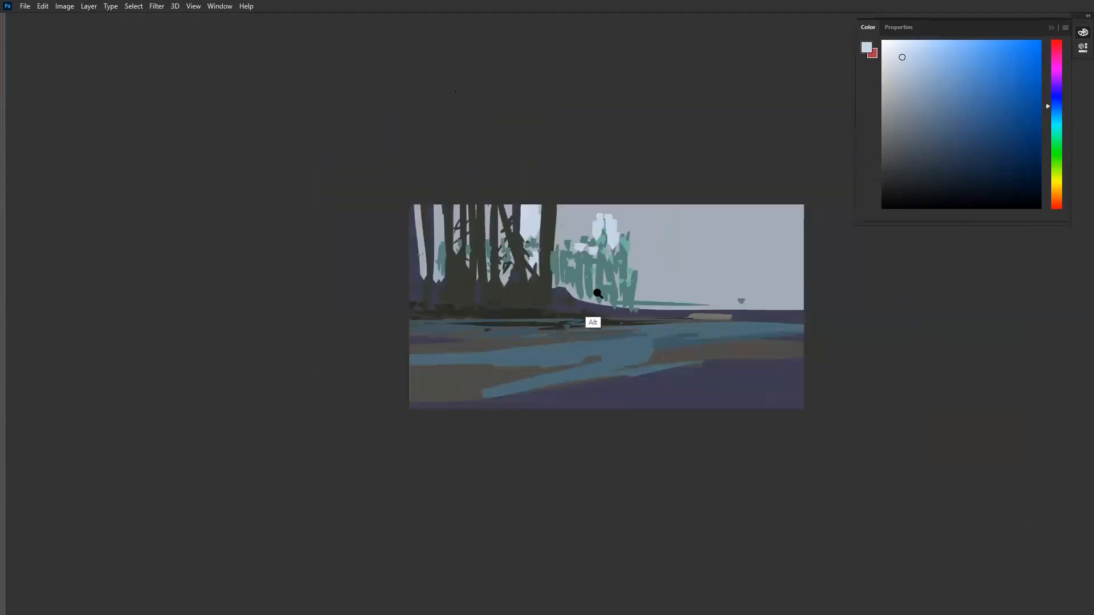
left_click(591, 294, "alt")
key("ctrl+shift+h")
left_click(644, 306, "ctrl")
left_click(625, 306, "ctrl")
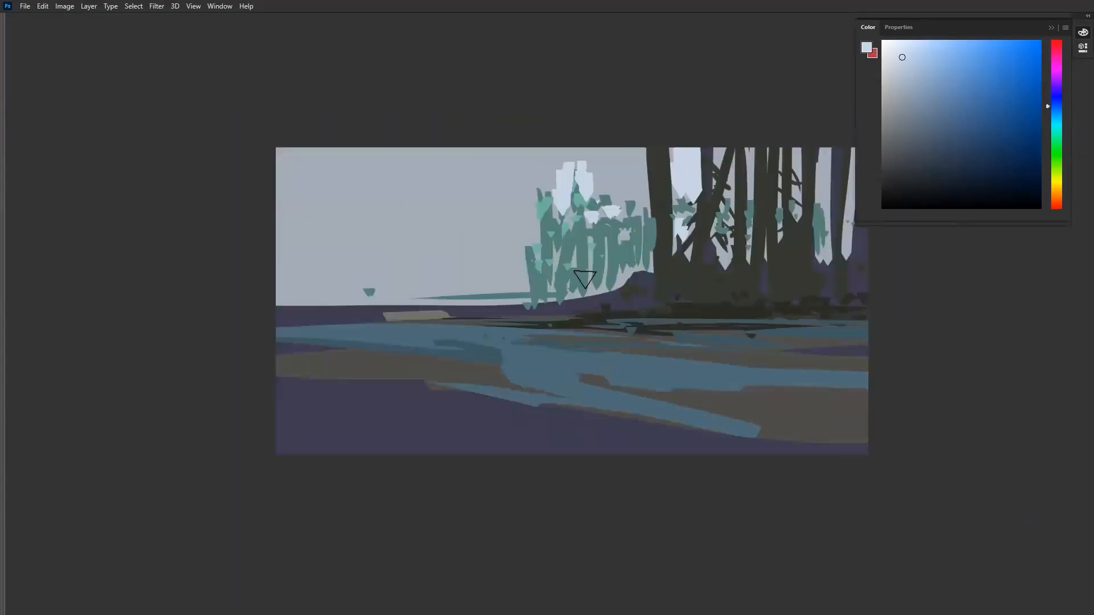
Enlarge the brush and block in pale blue sky across the open area beside the distant trees.
key("bracketright")
key("bracketright")
key("bracketright")
mouse_move(288, 136)
left_mouse_down()
mouse_move(275, 255)
mouse_move(293, 251)
left_mouse_up()
mouse_move(324, 168)
left_mouse_down()
mouse_move(335, 237)
mouse_move(376, 230)
left_mouse_up()
mouse_move(396, 118)
left_mouse_down()
mouse_move(394, 220)
mouse_move(454, 222)
mouse_move(331, 153)
left_mouse_up()
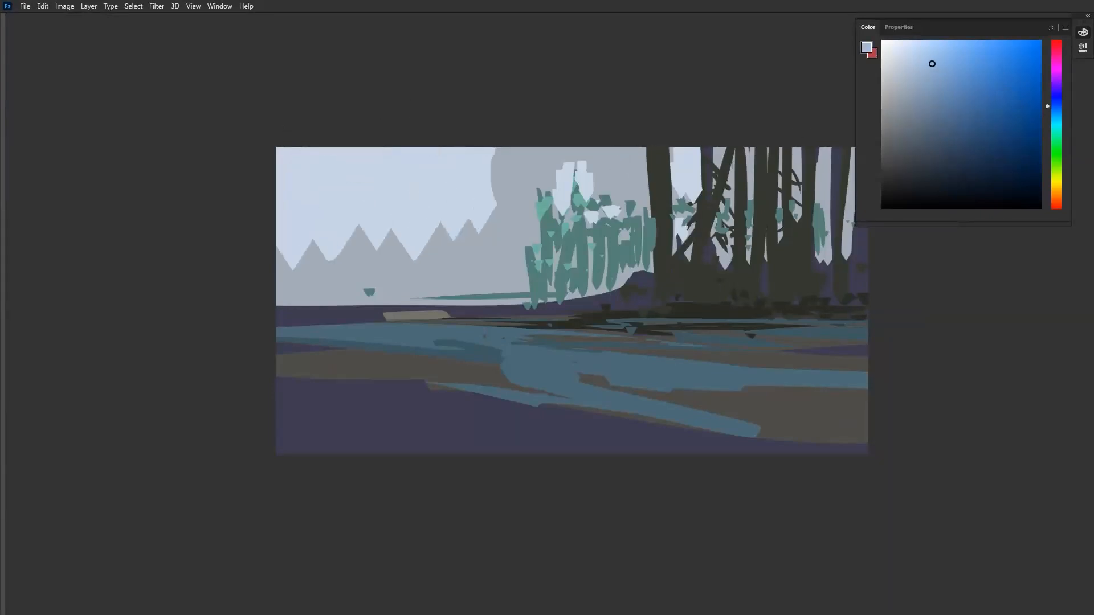
Reduce the brush and paint soft light-blue distant trees beside and over the edge of the teal tree group.
key("bracketleft")
key("bracketleft")
key("bracketleft")
mouse_move(494, 234)
left_mouse_down()
mouse_move(490, 261)
mouse_move(465, 235)
mouse_move(471, 223)
mouse_move(494, 241)
mouse_move(518, 227)
mouse_move(539, 233)
mouse_move(543, 186)
mouse_move(552, 282)
left_mouse_up()
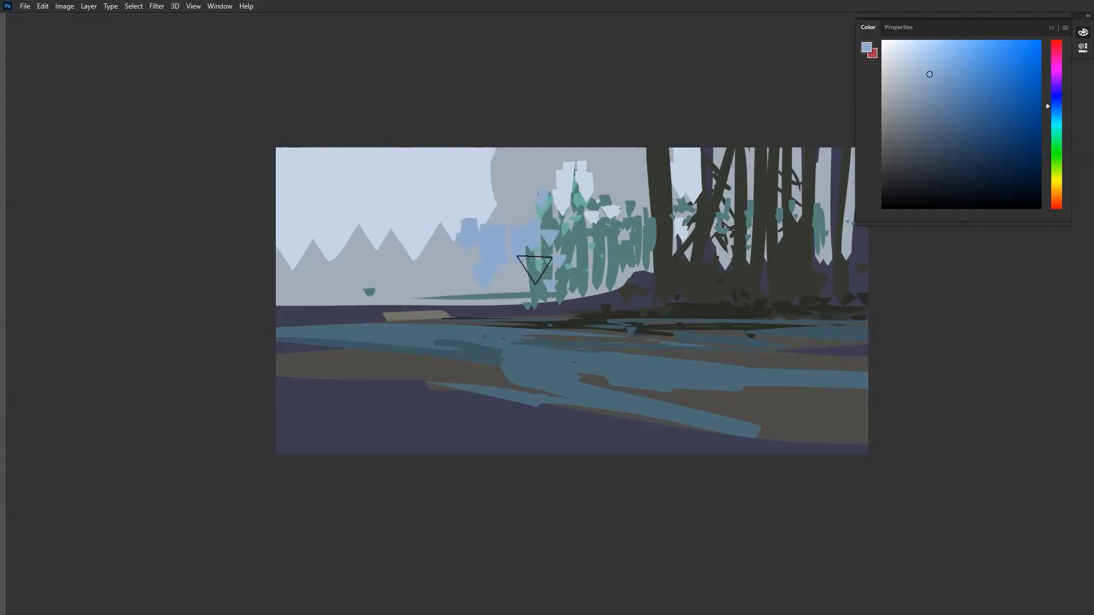
left_click(958, 82)
left_click(512, 242)
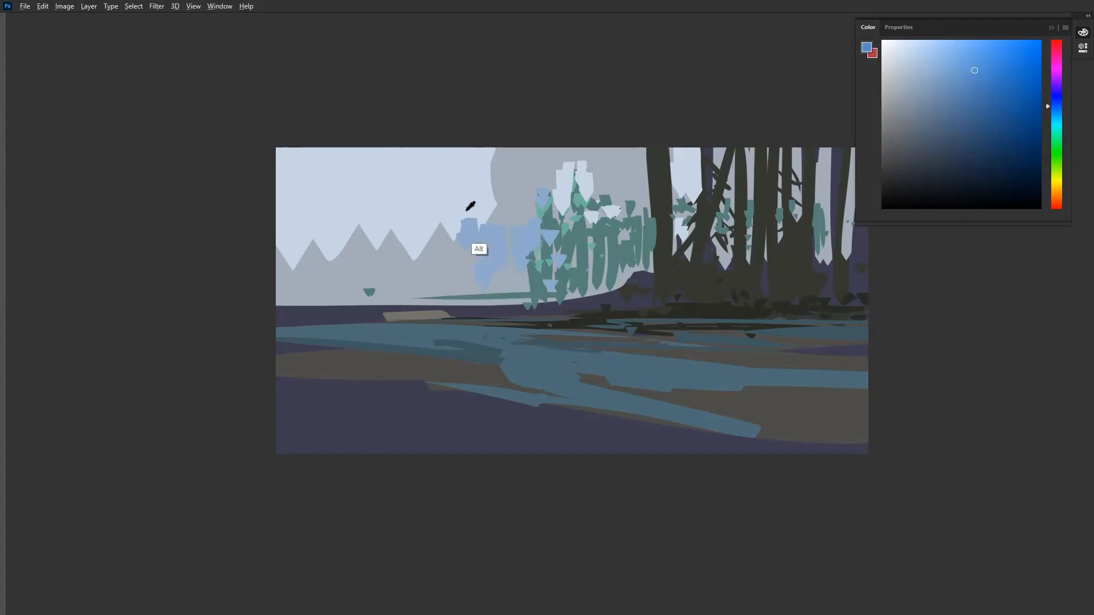
Extend the pale sky toward the horizon and paint light-blue tree silhouettes along the open far bank.
left_click(442, 216, "alt")
mouse_move(450, 252)
left_mouse_down()
mouse_move(325, 251)
mouse_move(471, 284)
mouse_move(349, 286)
left_mouse_up()
left_click(480, 276, "alt")
left_click_drag(289, 237, 296, 302)
mouse_move(313, 287)
left_mouse_down()
mouse_move(313, 296)
mouse_move(410, 303)
left_mouse_up()
mouse_move(314, 285)
left_mouse_down()
mouse_move(313, 248)
mouse_move(321, 305)
left_mouse_up()
left_click_drag(313, 251, 309, 216)
left_click_drag(283, 273, 279, 278)
left_click_drag(302, 201, 288, 302)
left_click_drag(326, 238, 337, 283)
left_click_drag(359, 205, 351, 282)
left_click_drag(367, 238, 370, 291)
left_click_drag(386, 276, 384, 286)
left_click_drag(367, 235, 377, 285)
left_click_drag(394, 226, 398, 281)
left_click_drag(434, 236, 429, 280)
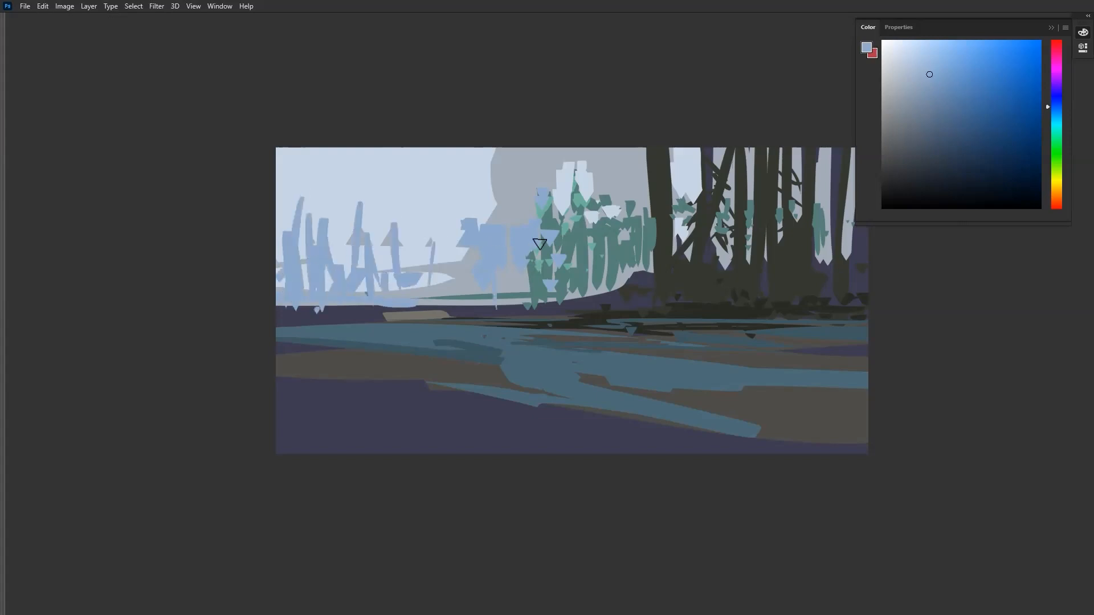
Sample the teal of the tree group and add a few teal trees beside it along the horizon.
left_click(547, 286, "alt")
mouse_move(510, 293)
left_mouse_down()
mouse_move(508, 211)
mouse_move(481, 286)
left_mouse_up()
left_click_drag(459, 283, 446, 297)
left_click_drag(381, 276, 378, 283)
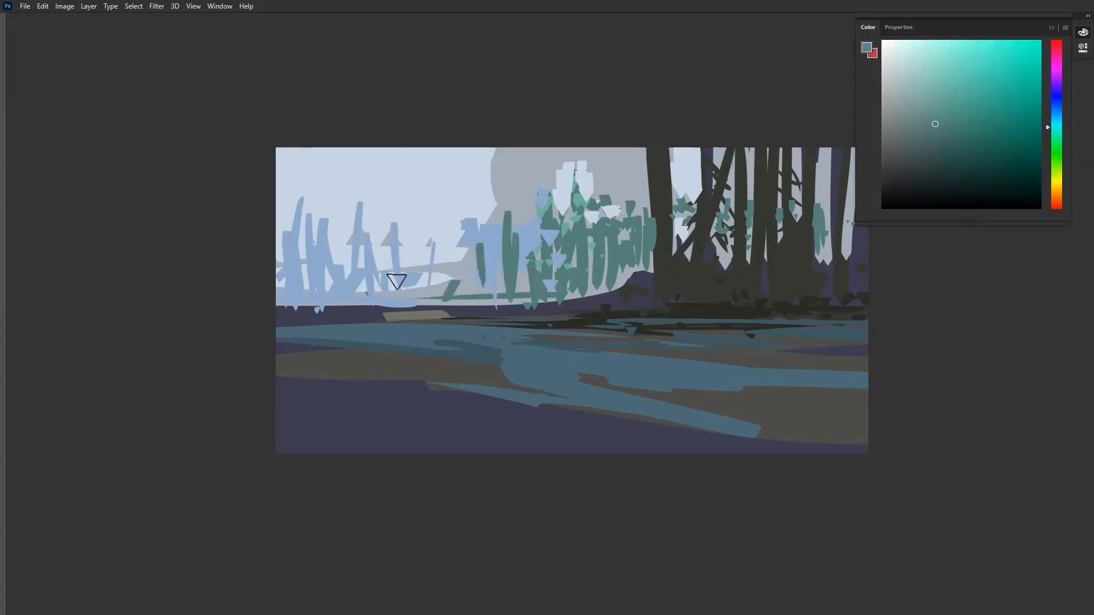
Paint slender teal trunks and foliage over the light-blue silhouettes on the open far bank.
left_click_drag(341, 221, 362, 305)
left_click_drag(349, 251, 357, 303)
mouse_move(323, 197)
left_mouse_down()
mouse_move(320, 299)
mouse_move(285, 296)
mouse_move(327, 285)
left_mouse_up()
left_click_drag(348, 217, 345, 301)
left_click_drag(342, 249, 332, 267)
left_click(331, 291)
left_click(367, 284)
left_click_drag(391, 237, 388, 268)
left_click_drag(377, 264, 379, 285)
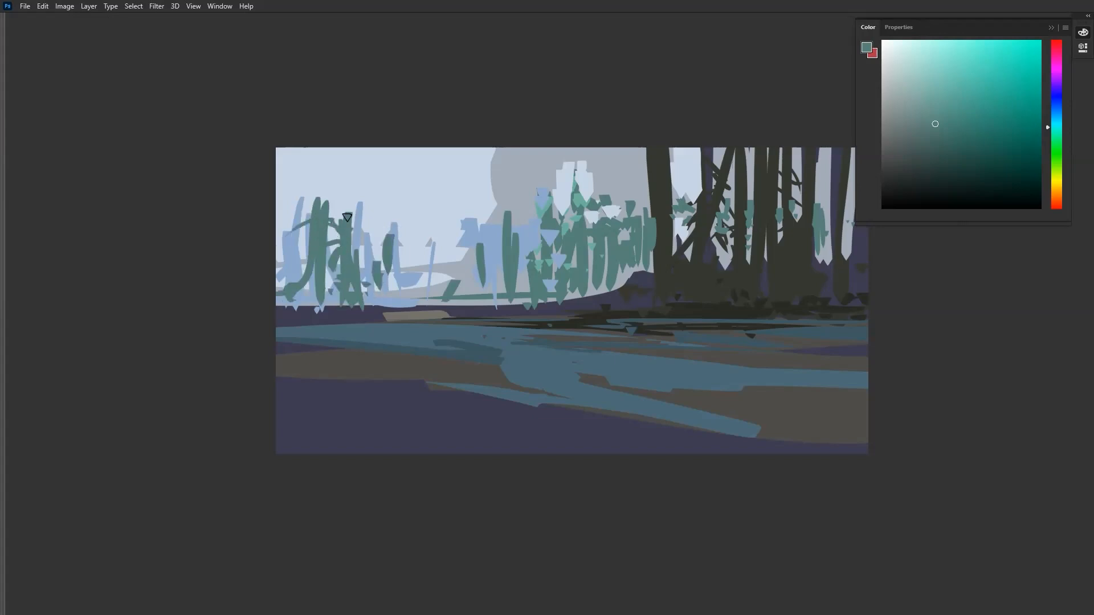
left_click_drag(319, 178, 318, 216)
left_click_drag(390, 251, 396, 316)
mouse_move(404, 240)
left_mouse_down()
mouse_move(403, 316)
mouse_move(411, 306)
left_mouse_up()
left_click_drag(425, 280, 432, 305)
Sample the dark bank color, adjust it to a muted grey-purple and brush broad ground strokes across the far bank and foreground.
left_click(474, 315, "alt")
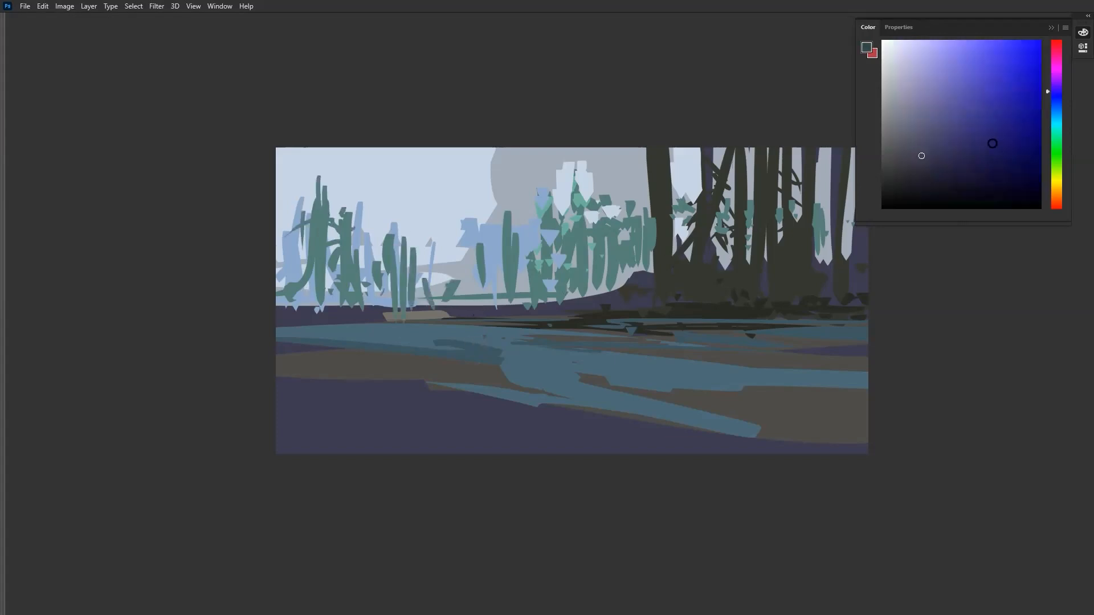
mouse_move(498, 310)
left_mouse_down()
mouse_move(463, 307)
mouse_move(512, 312)
mouse_move(620, 284)
left_mouse_up()
left_click_drag(430, 318, 335, 316)
left_click_drag(280, 303, 407, 310)
mouse_move(327, 315)
left_mouse_down()
mouse_move(295, 314)
mouse_move(393, 318)
left_mouse_up()
mouse_move(277, 327)
left_mouse_down()
mouse_move(624, 319)
mouse_move(506, 326)
mouse_move(693, 320)
left_mouse_up()
left_click_drag(346, 380, 403, 380)
left_click_drag(279, 397, 653, 417)
left_click_drag(313, 381, 630, 395)
left_click_drag(391, 421, 659, 423)
left_click_drag(280, 419, 445, 430)
mouse_move(604, 442)
left_mouse_down()
mouse_move(439, 429)
mouse_move(844, 454)
left_mouse_up()
left_click_drag(693, 429, 647, 431)
Sample the river blue and widen the water through the foreground.
key("bracketleft")
left_click(817, 344)
left_click(617, 380, "alt")
mouse_move(593, 390)
left_mouse_down()
mouse_move(281, 438)
mouse_move(763, 426)
left_mouse_up()
left_click_drag(643, 396, 855, 379)
Shrink the brush and add thin blue water streaks between the river and the bank below the grove.
key("bracketleft")
key("bracketleft")
key("bracketleft")
key("bracketleft")
key("bracketleft")
key("bracketleft")
key("bracketleft")
key("bracketleft")
key("bracketleft")
key("bracketleft")
key("bracketleft")
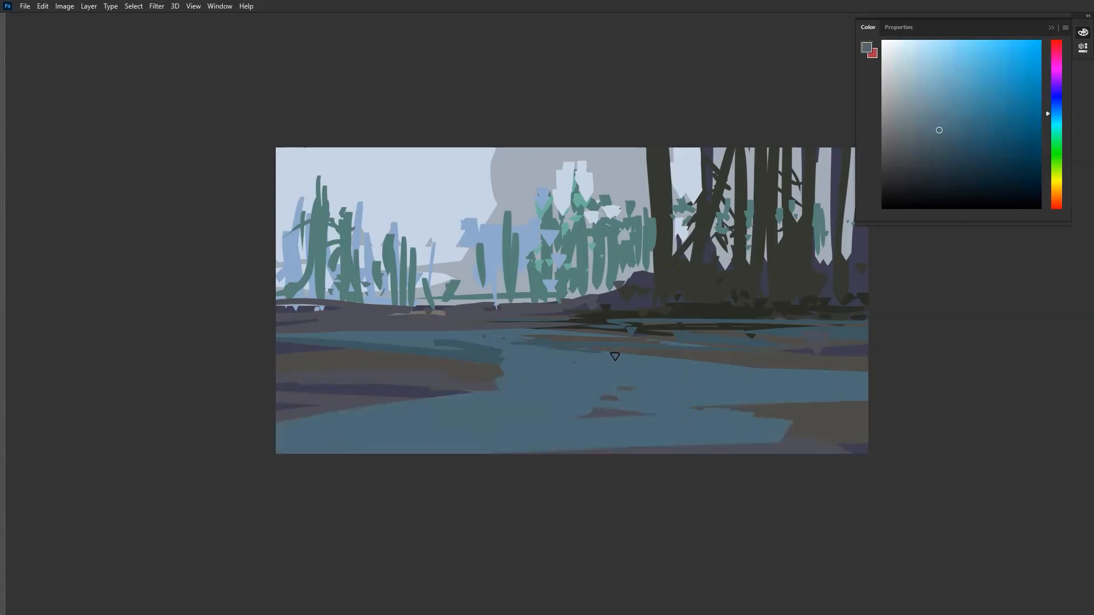
mouse_move(615, 352)
left_mouse_down()
mouse_move(837, 355)
mouse_move(785, 358)
left_mouse_up()
Sample a bank brown, shift its hue to green and paint thin mossy streaks along the river banks.
left_click(735, 336, "alt")
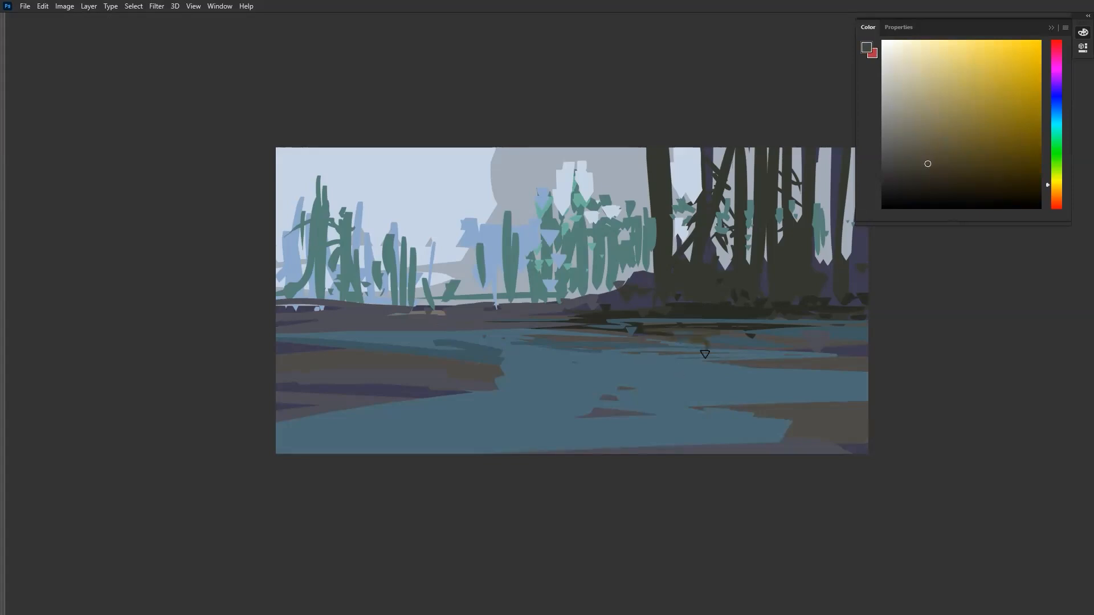
left_click_drag(1052, 180, 1054, 165)
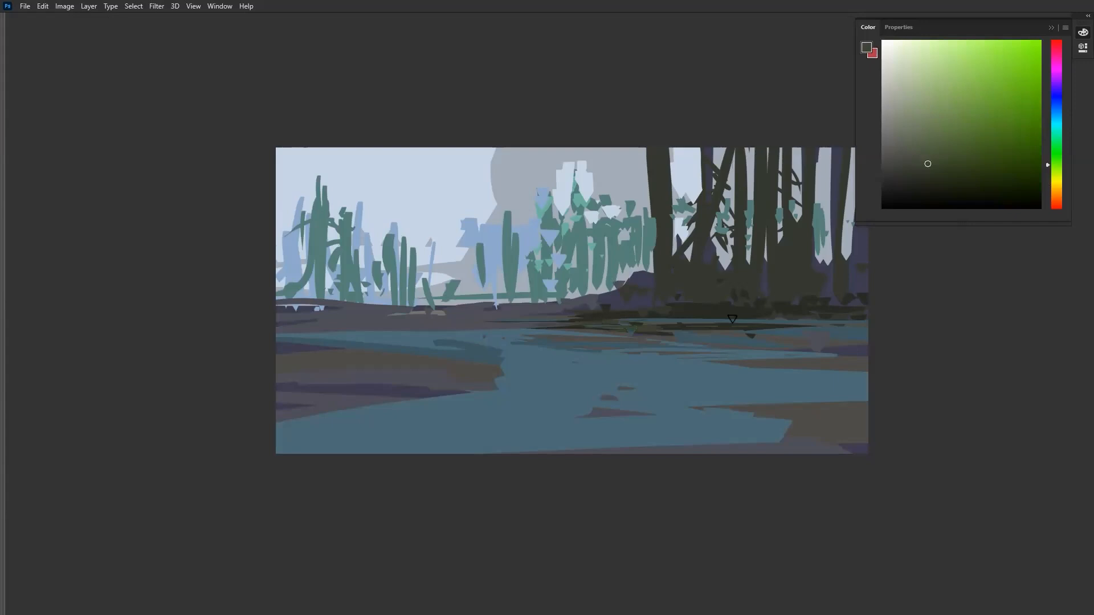
mouse_move(478, 332)
left_mouse_down()
mouse_move(205, 335)
mouse_move(273, 335)
mouse_move(354, 316)
mouse_move(592, 326)
mouse_move(346, 341)
mouse_move(549, 359)
mouse_move(789, 342)
mouse_move(862, 350)
left_mouse_up()
left_click_drag(732, 369, 862, 372)
mouse_move(802, 406)
left_mouse_down()
mouse_move(865, 404)
mouse_move(838, 425)
left_mouse_up()
Enlarge the brush and paint mossy green patches on the near foreground bank and the opposite ground.
key("bracketright")
key("bracketright")
key("bracketright")
key("bracketright")
key("bracketright")
left_click(734, 454)
left_click_drag(909, 438, 537, 452)
left_click(392, 373)
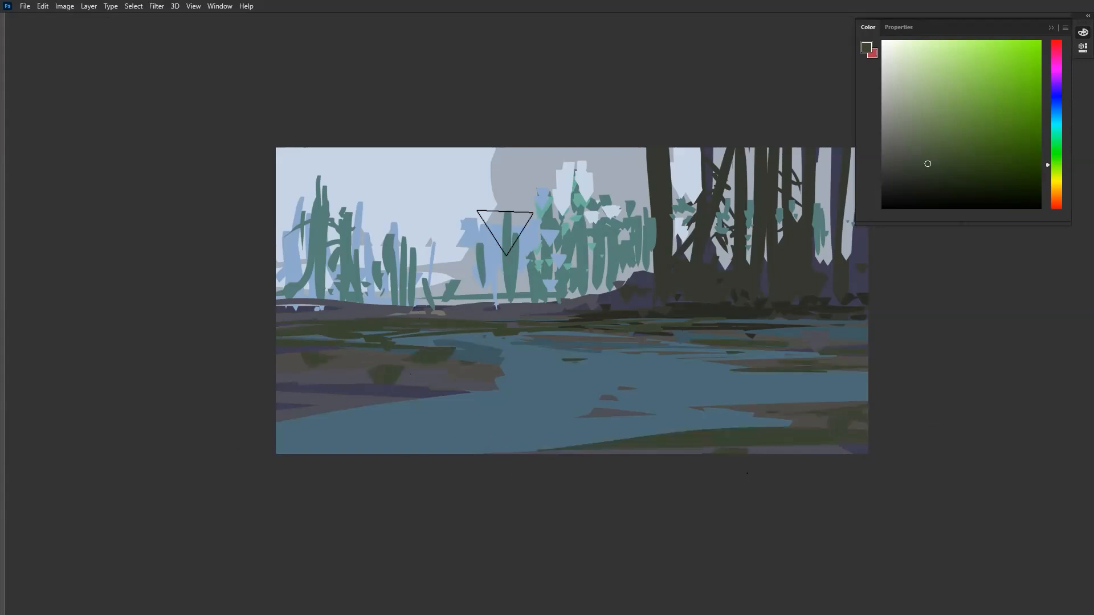
Sample the pale sky, cover the remaining grey sky and carve the tops and gaps of the distant trees.
left_click(496, 183, "alt")
mouse_move(489, 152)
left_mouse_down()
mouse_move(525, 129)
mouse_move(527, 205)
mouse_move(562, 122)
mouse_move(588, 202)
mouse_move(610, 134)
mouse_move(628, 138)
mouse_move(630, 185)
left_mouse_up()
key("bracketleft")
key("bracketleft")
key("bracketleft")
left_click(624, 207)
mouse_move(525, 257)
left_mouse_down()
mouse_move(519, 288)
mouse_move(496, 286)
left_mouse_up()
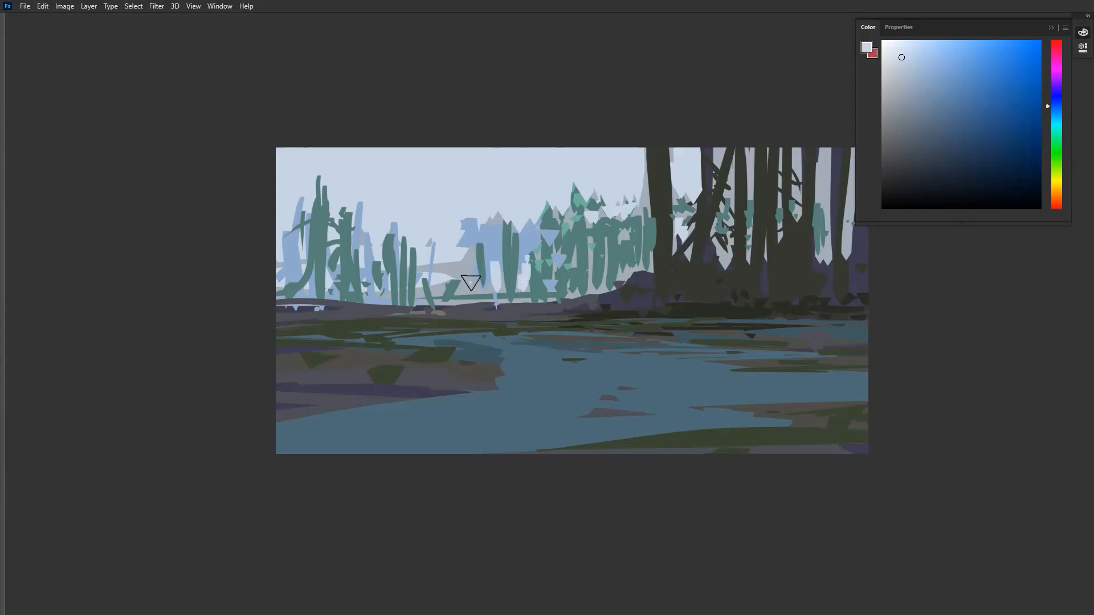
Sample the teal of the distant trees, shift it to a mid blue and paint blue vertical tree shapes over them.
left_click(557, 234, "alt")
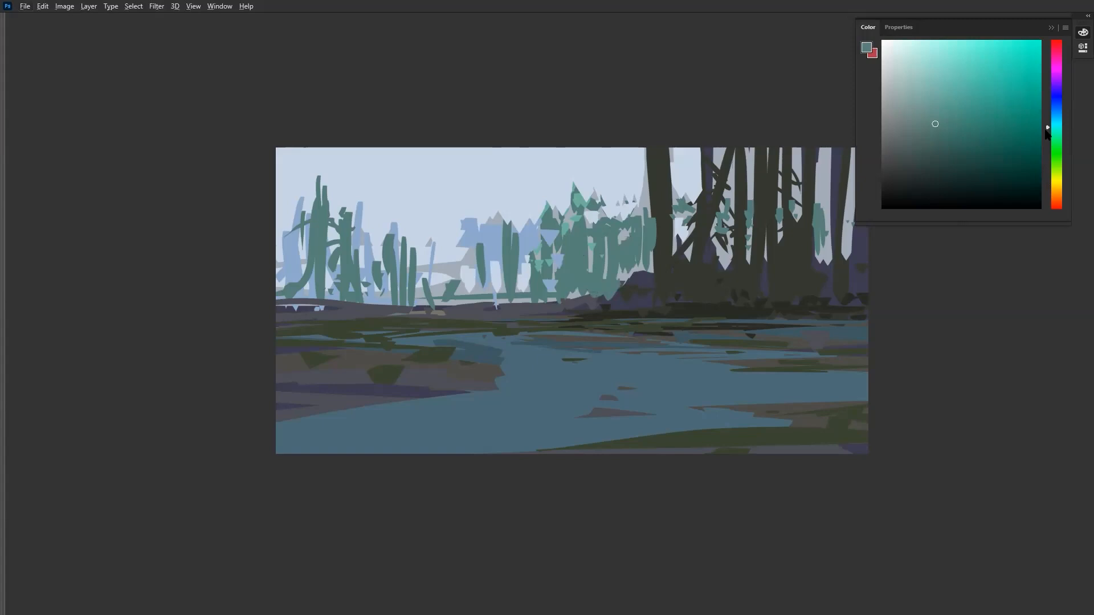
left_click_drag(1050, 123, 1050, 112)
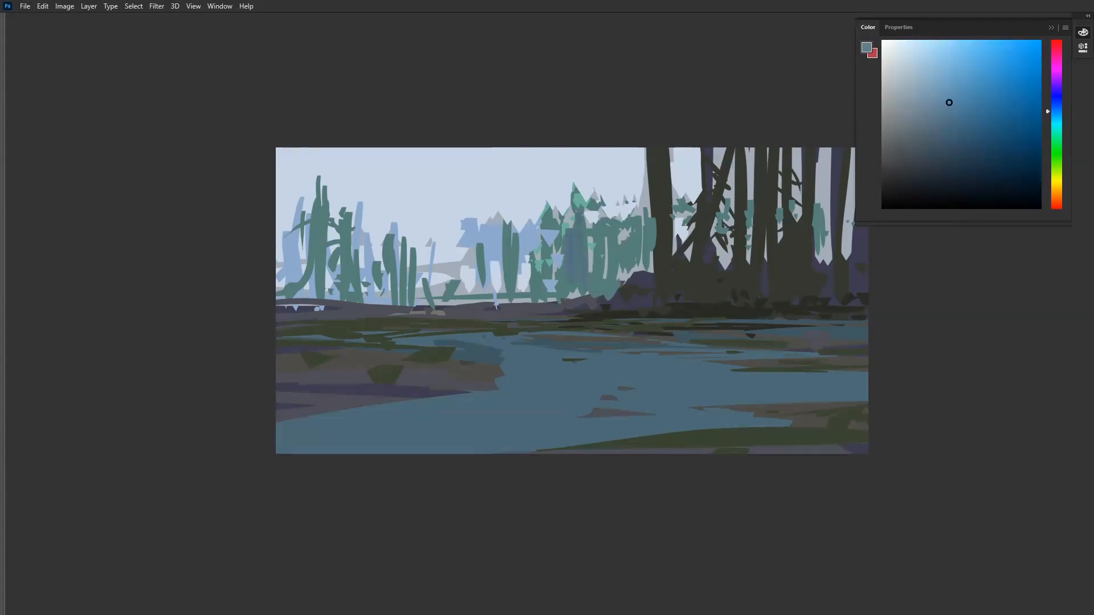
mouse_move(582, 231)
left_mouse_down()
mouse_move(585, 285)
mouse_move(573, 289)
left_mouse_up()
mouse_move(606, 224)
left_mouse_down()
mouse_move(608, 275)
mouse_move(622, 272)
left_mouse_up()
left_click_drag(633, 223, 633, 267)
mouse_move(639, 197)
left_mouse_down()
mouse_move(644, 270)
mouse_move(611, 223)
mouse_move(628, 221)
left_mouse_up()
Add mid-blue foliage in the gaps between the dark trunks and along the outer edge of the distant trees.
left_click_drag(682, 197, 688, 217)
left_click_drag(677, 220, 681, 245)
left_click_drag(735, 212, 736, 226)
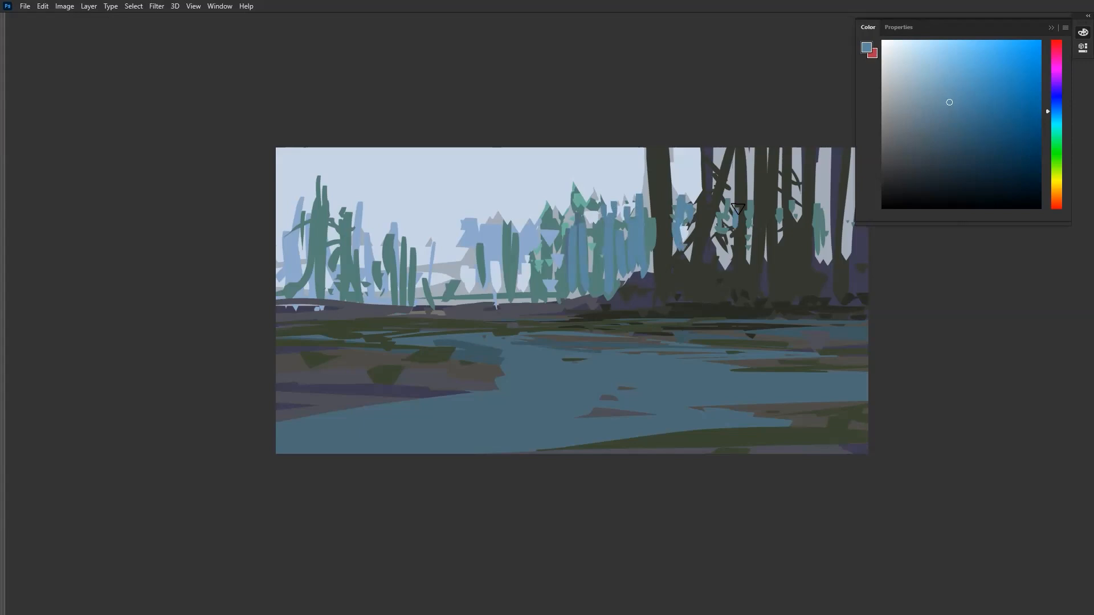
mouse_move(750, 184)
left_mouse_down()
mouse_move(751, 212)
mouse_move(779, 215)
left_mouse_up()
left_click_drag(793, 191, 795, 225)
left_click_drag(555, 237, 548, 276)
left_click_drag(549, 196, 548, 257)
left_click_drag(523, 229, 520, 267)
Carve pale sky gaps into the light-blue far trees and flip the canvas horizontally.
left_click(485, 198, "alt")
mouse_move(492, 217)
left_mouse_down()
mouse_move(496, 253)
mouse_move(450, 276)
left_mouse_up()
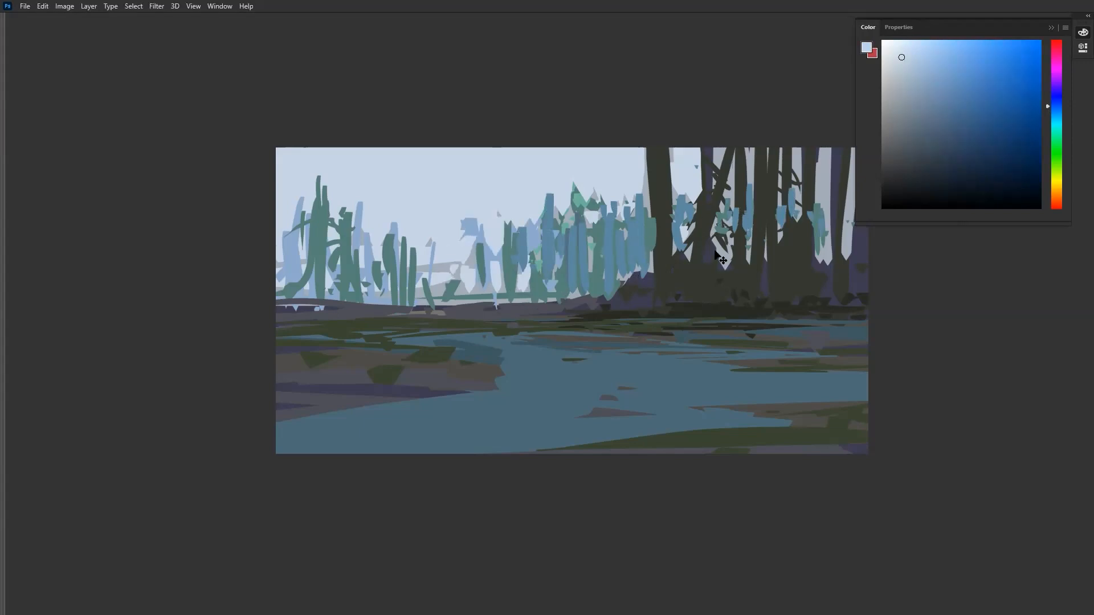
key("ctrl+f")
Sample the dark trunk color, lighten it to a neutral grey and paint lit sides on the grove's trunks and the ground beneath.
left_click(530, 293, "alt")
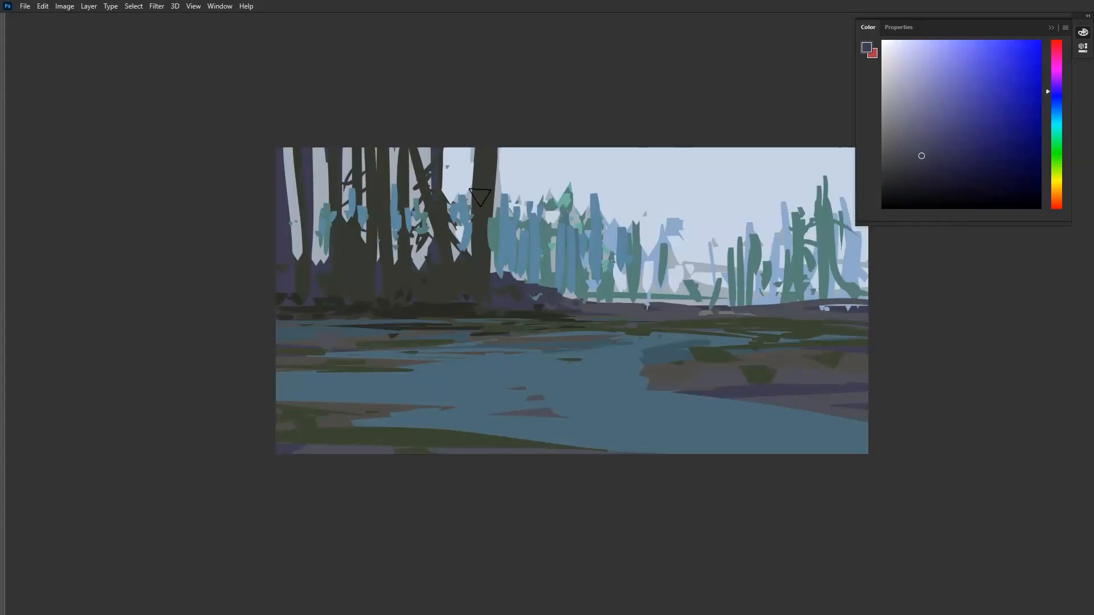
left_click(487, 212, "alt")
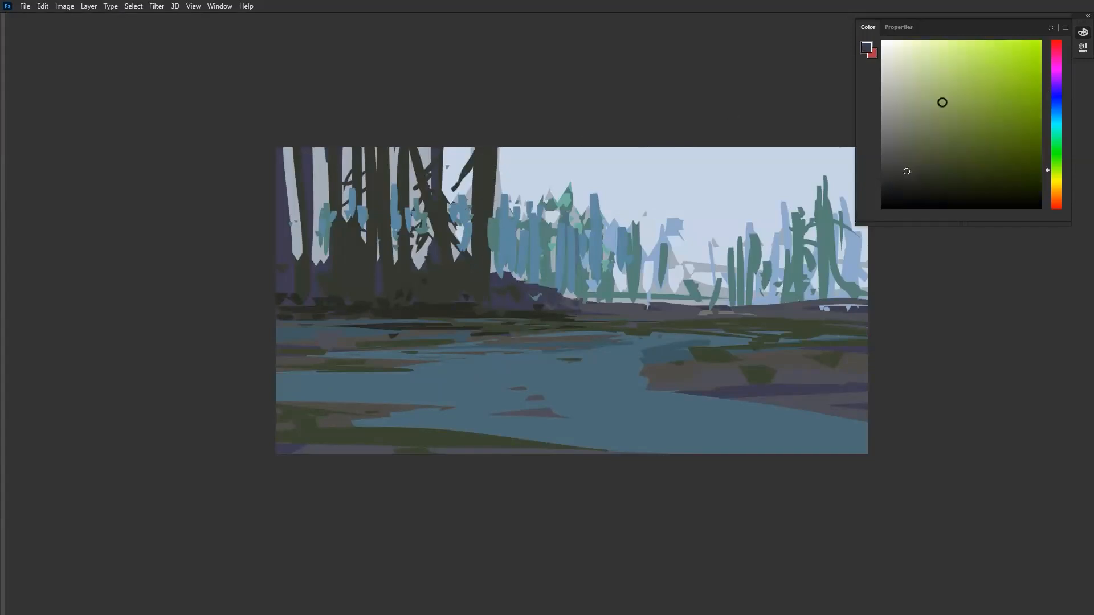
left_click_drag(480, 148, 468, 249)
left_click_drag(487, 179, 480, 288)
mouse_move(483, 165)
left_mouse_down()
mouse_move(478, 262)
mouse_move(447, 279)
left_mouse_up()
left_click_drag(435, 150, 448, 299)
mouse_move(402, 131)
left_mouse_down()
mouse_move(411, 294)
mouse_move(419, 238)
left_mouse_up()
left_click_drag(425, 273, 430, 295)
left_click_drag(382, 132, 389, 302)
left_click_drag(353, 271, 356, 298)
mouse_move(336, 304)
left_mouse_down()
mouse_move(419, 305)
mouse_move(341, 313)
left_mouse_up()
left_click_drag(415, 306, 278, 311)
left_click_drag(295, 151, 311, 299)
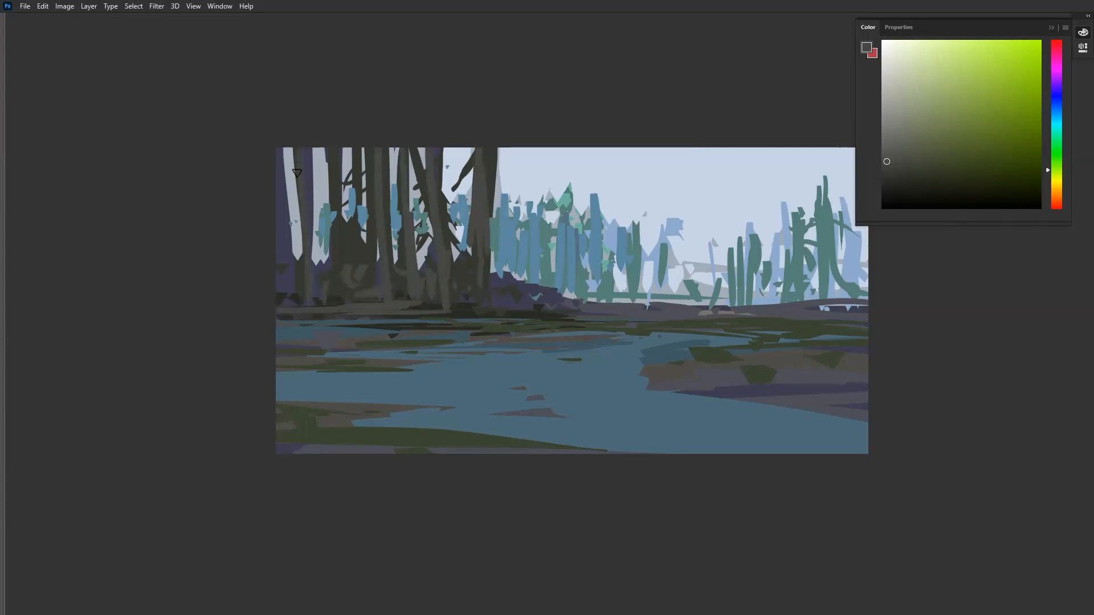
left_click_drag(333, 150, 338, 250)
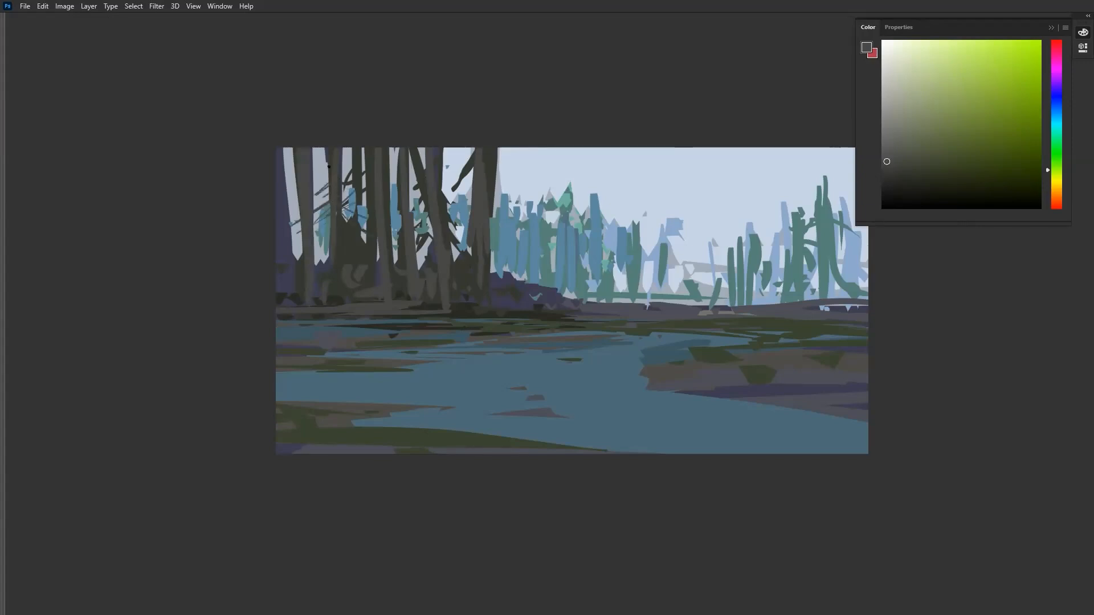
Paint thin drooping branches on the grove's outer trunks.
left_click_drag(333, 219, 320, 246)
left_click_drag(327, 230, 314, 244)
left_click(346, 217, "alt")
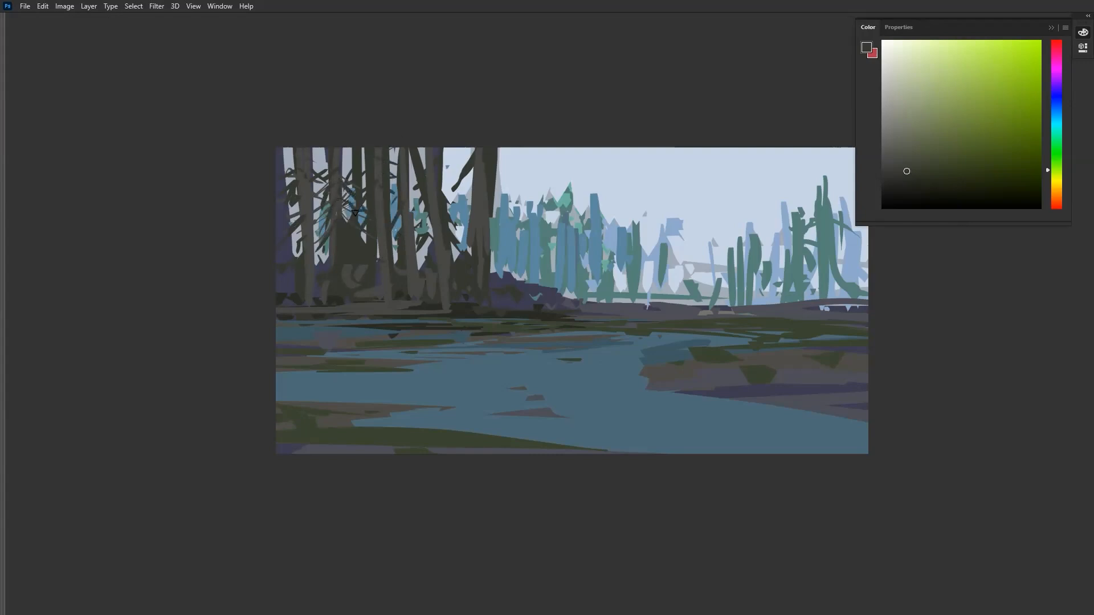
Dab sampled blue between the trunks and build up purple and grey-brown shrubs at the grove's edge.
left_click(352, 239, "alt")
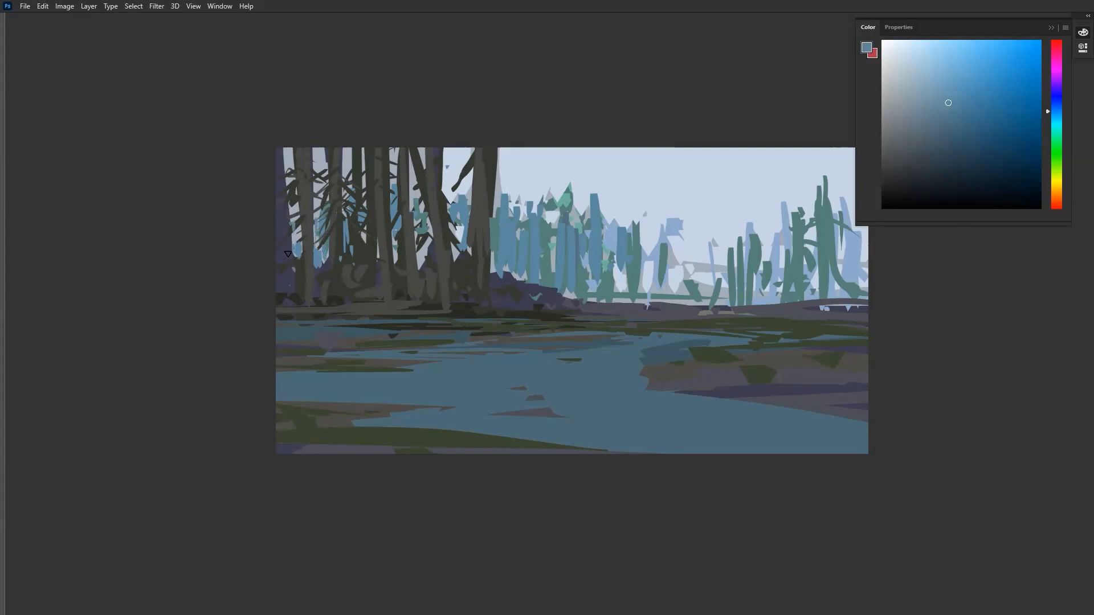
left_click(291, 229, "alt")
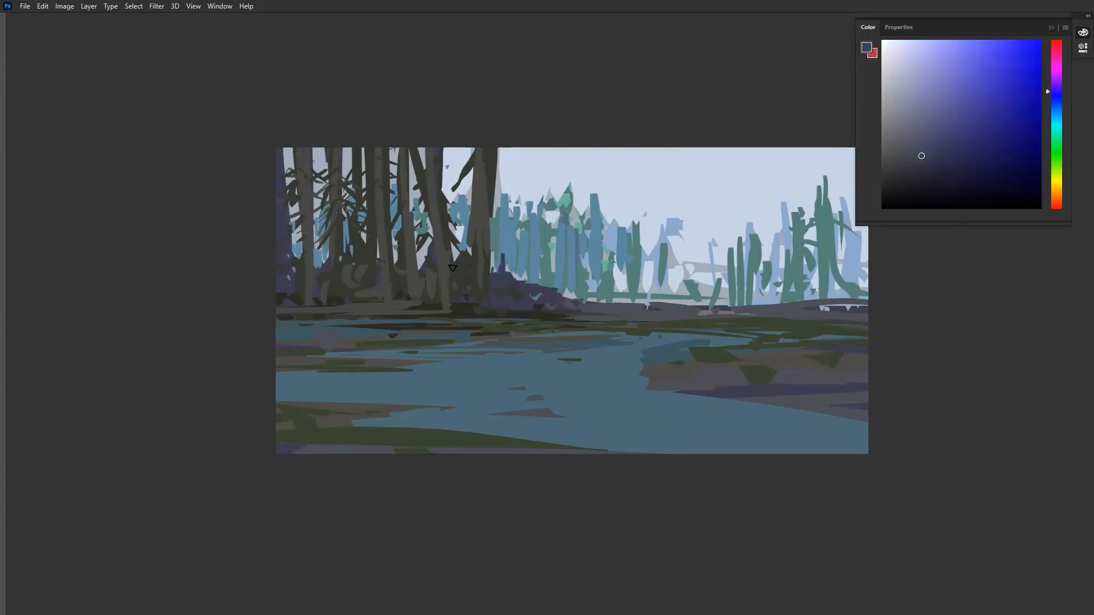
left_click(295, 280, "alt")
left_click(633, 316, "alt")
left_click_drag(534, 273, 532, 279)
mouse_move(518, 265)
left_mouse_down()
mouse_move(501, 274)
mouse_move(516, 200)
mouse_move(517, 261)
left_mouse_up()
Try two grey trunks leaning outward at the grove's edge, and undo them.
left_click_drag(526, 171, 529, 153)
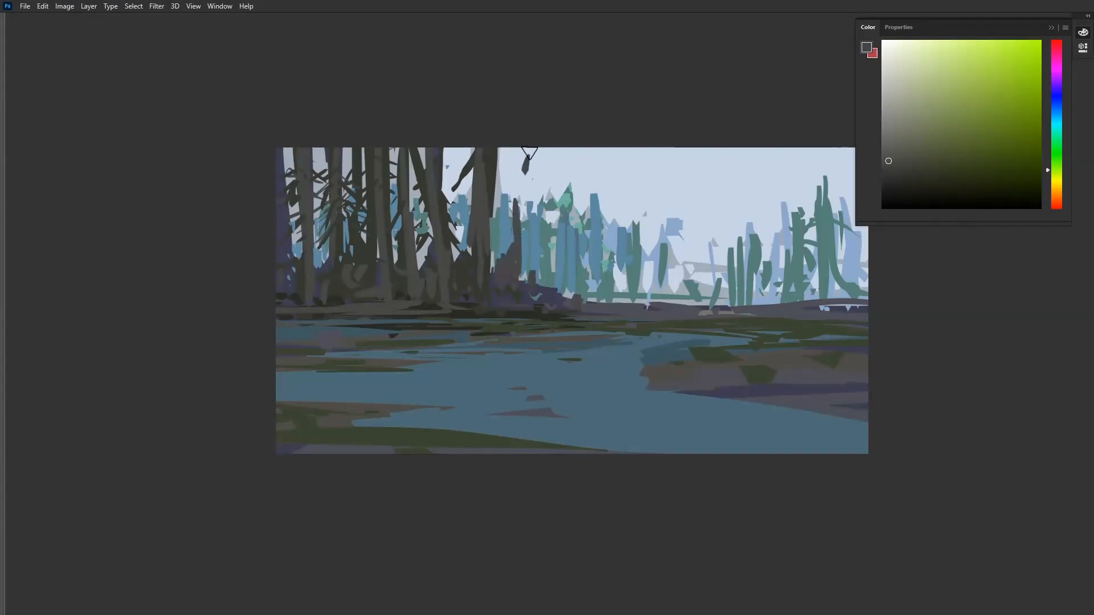
left_click_drag(509, 246, 529, 170)
left_click_drag(501, 260, 547, 152)
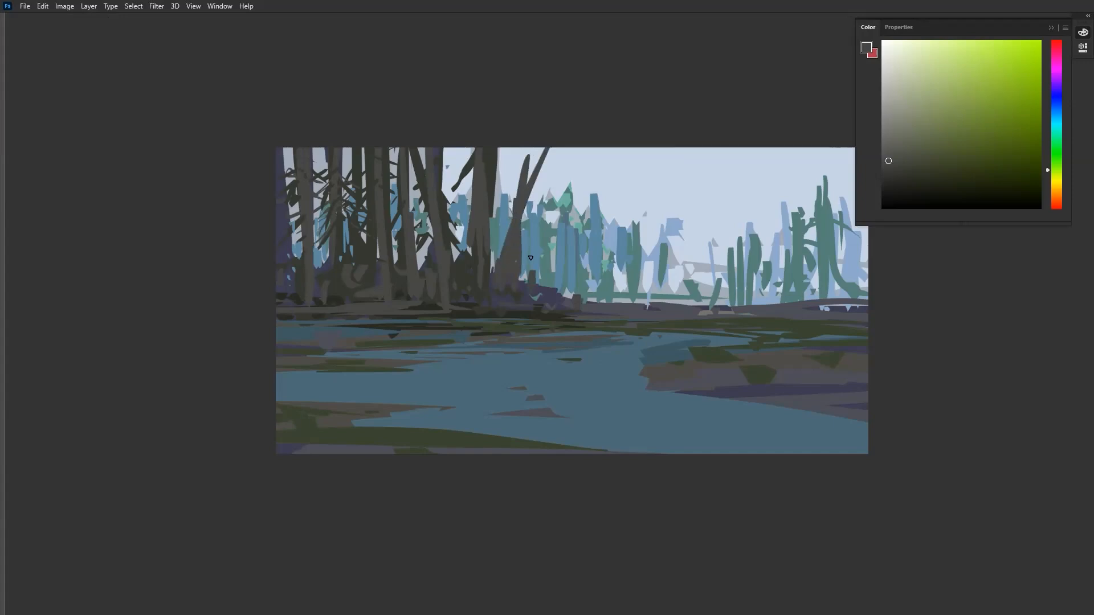
key("ctrl+alt+z")
key("ctrl+alt+z")
key("ctrl+alt+z")
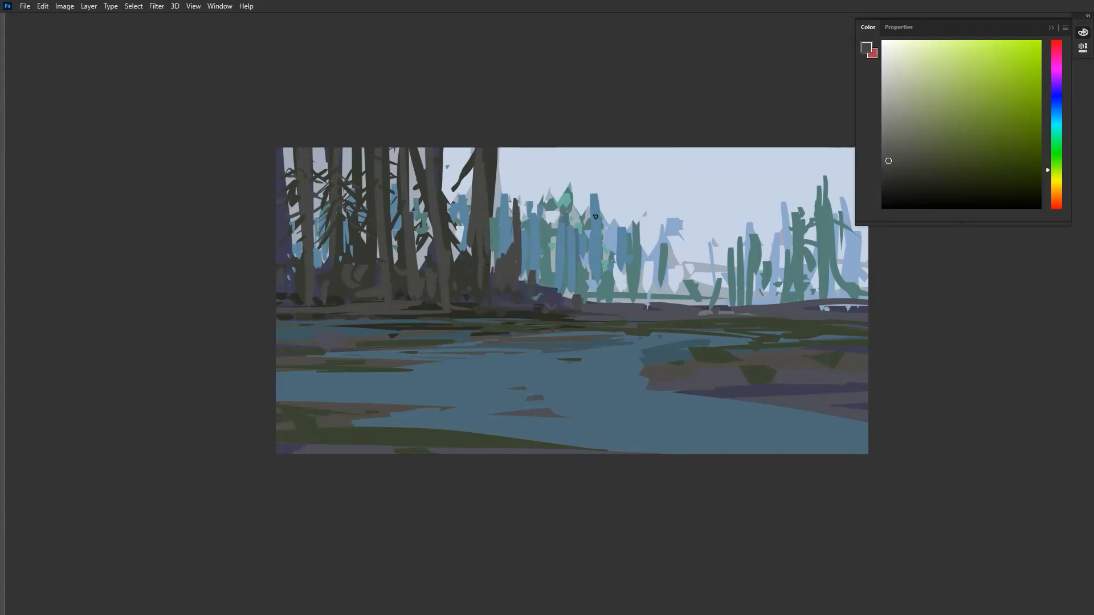
Sample the darkest bank color and paint a dark leaning trunk with roots at the grove-side edge of the canvas.
left_click(464, 310, "alt")
left_click_drag(276, 185, 293, 278)
left_click_drag(276, 222, 294, 314)
left_click_drag(276, 246, 297, 340)
left_click_drag(285, 268, 317, 345)
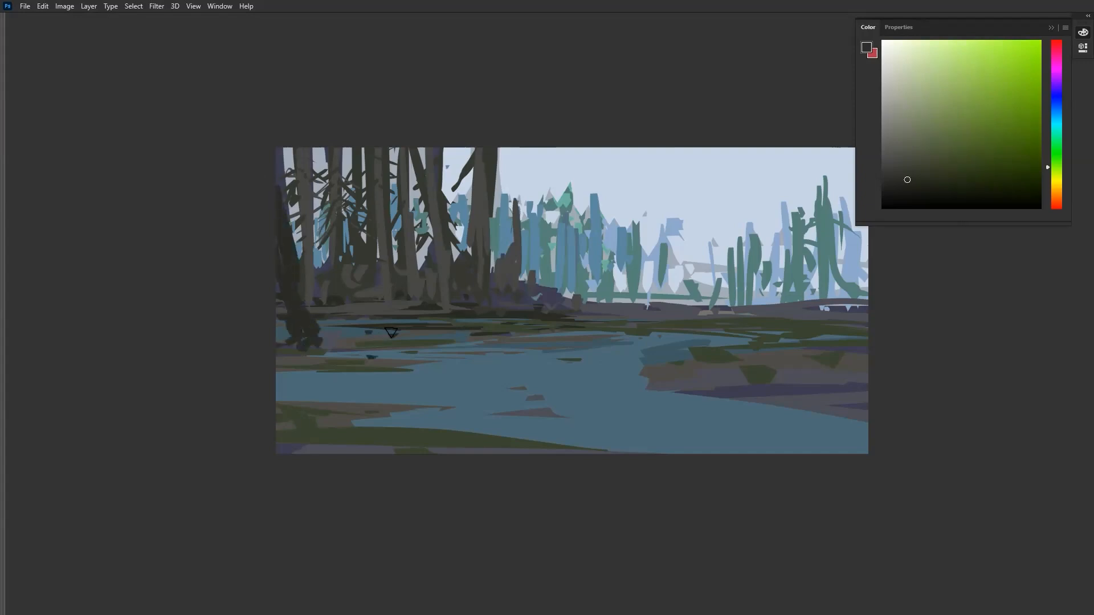
Paint a large dark foreground tree with spreading roots on the bank opposite the grove.
left_click_drag(832, 119, 811, 376)
left_click_drag(800, 137, 810, 288)
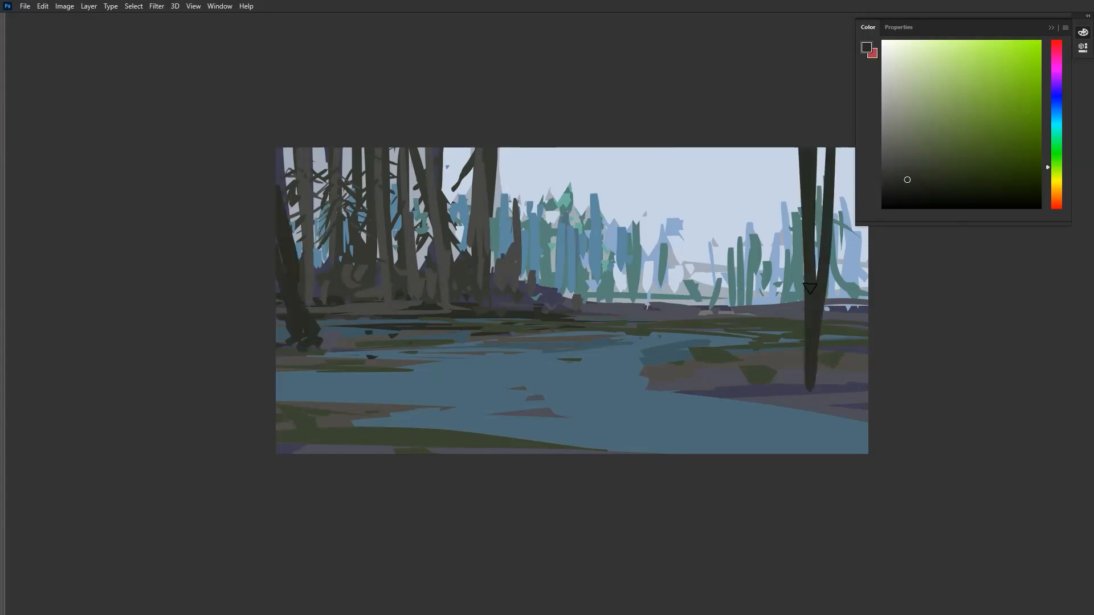
mouse_move(818, 105)
left_mouse_down()
mouse_move(843, 405)
mouse_move(815, 393)
mouse_move(848, 365)
mouse_move(795, 399)
left_mouse_up()
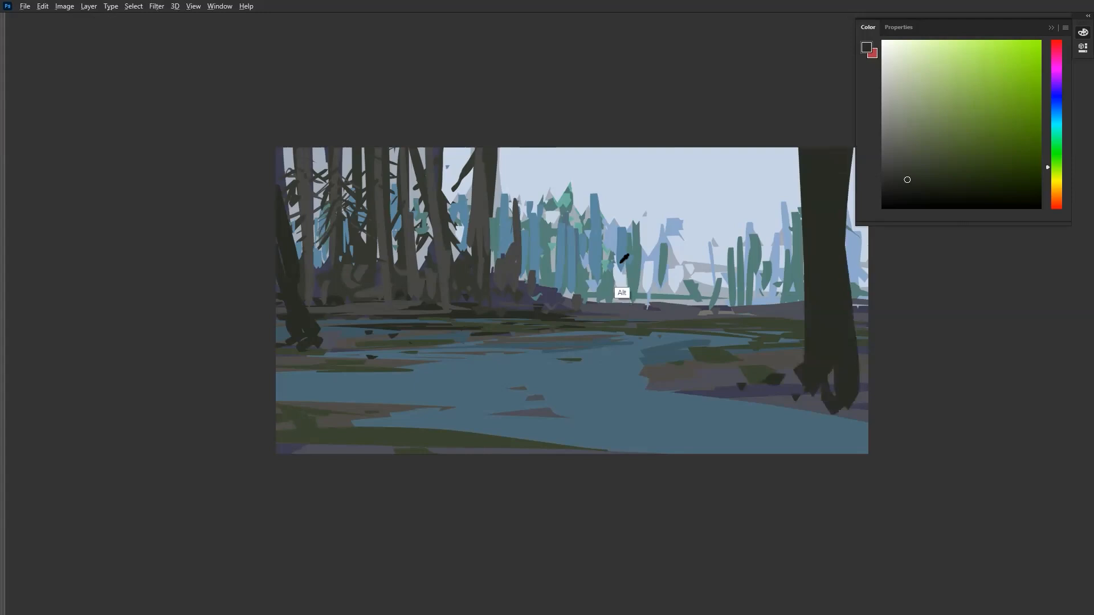
Sample the mid blue, extend the distant trees toward the open horizon and paint a thin water strip below them.
left_click(612, 263, "alt")
mouse_move(621, 260)
left_mouse_down()
mouse_move(620, 296)
mouse_move(642, 293)
left_mouse_up()
left_click_drag(660, 252, 654, 301)
left_click_drag(672, 281, 674, 292)
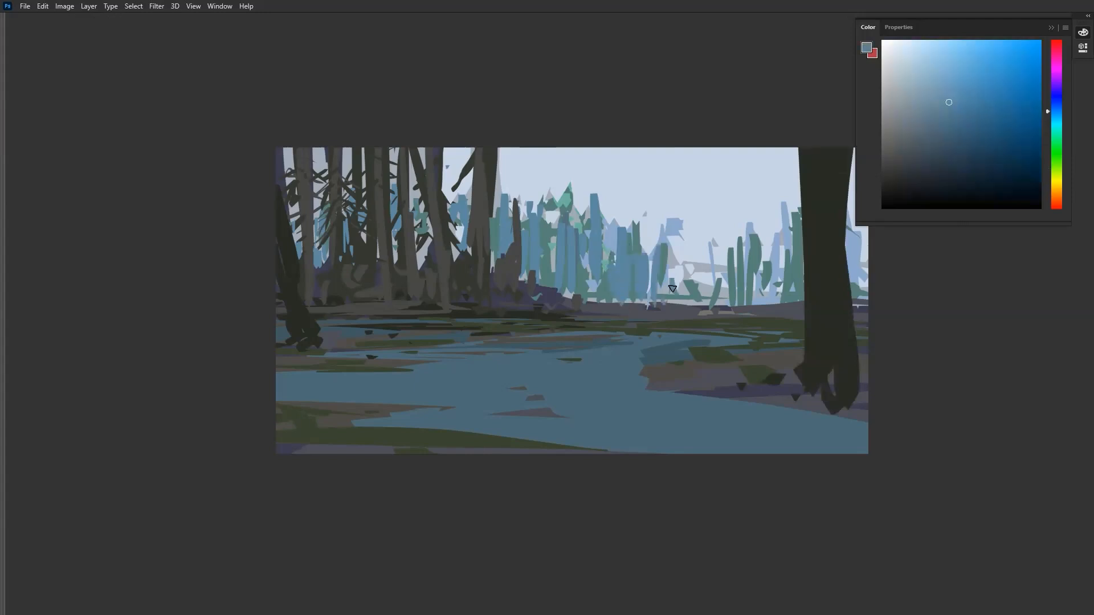
left_click_drag(604, 303, 704, 309)
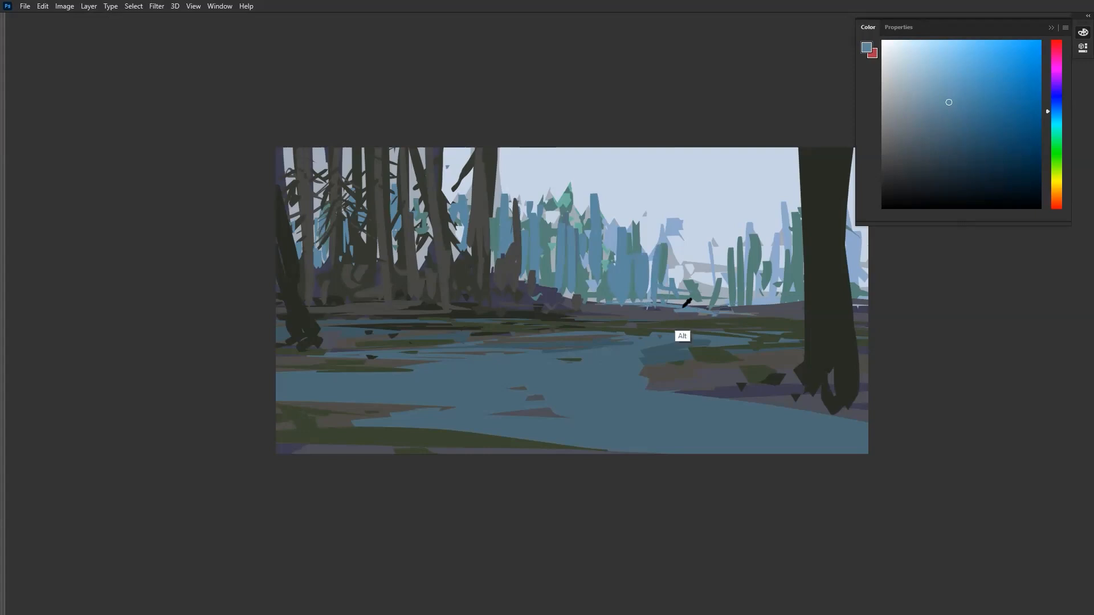
Show the panels again and replace the first pale strokes on the distant water with bright cyan and lighter cyan highlights.
left_click(930, 63)
left_click(1055, 118)
key("Tab")
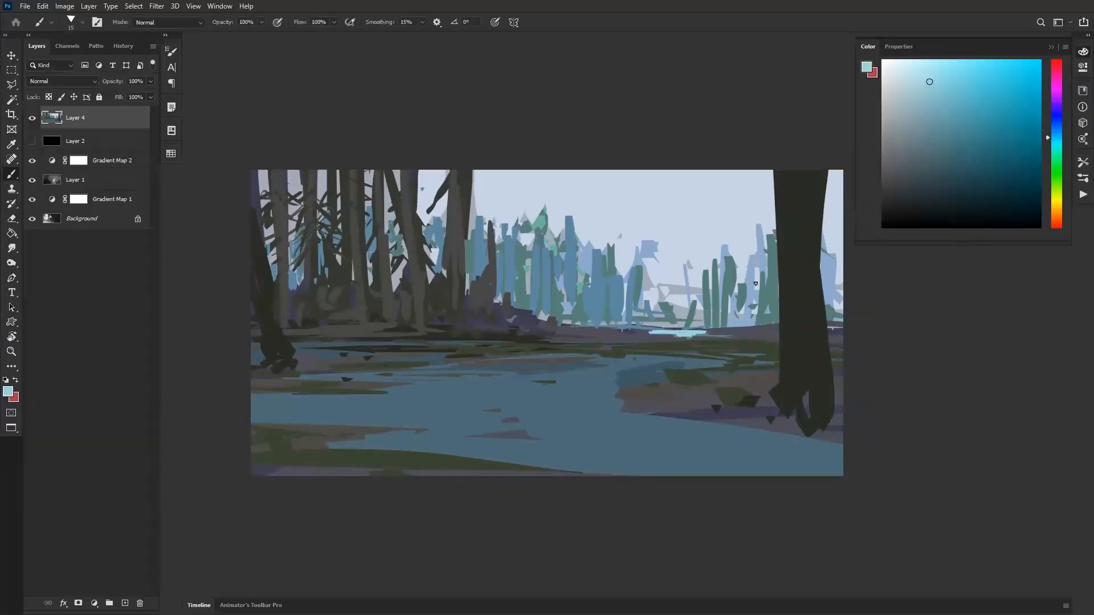
key("ctrl+z")
left_click(987, 58)
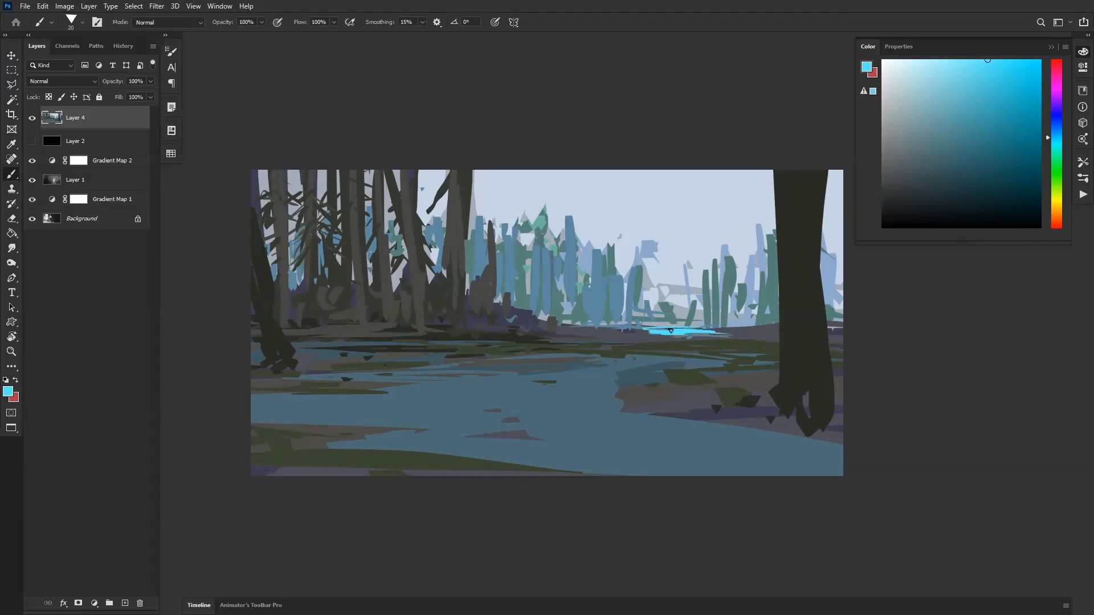
left_click_drag(931, 68, 946, 60)
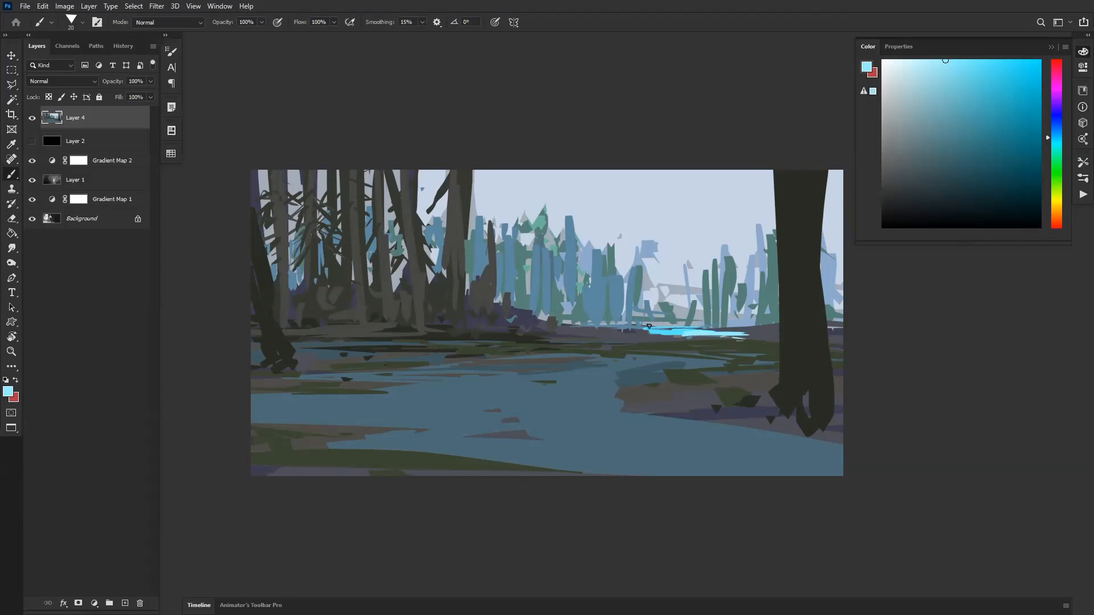
Mix lighter blues and cyans from the distant tree colors and paint bright vertical strokes on the trees beside the horizon opening.
left_click(629, 295, "alt")
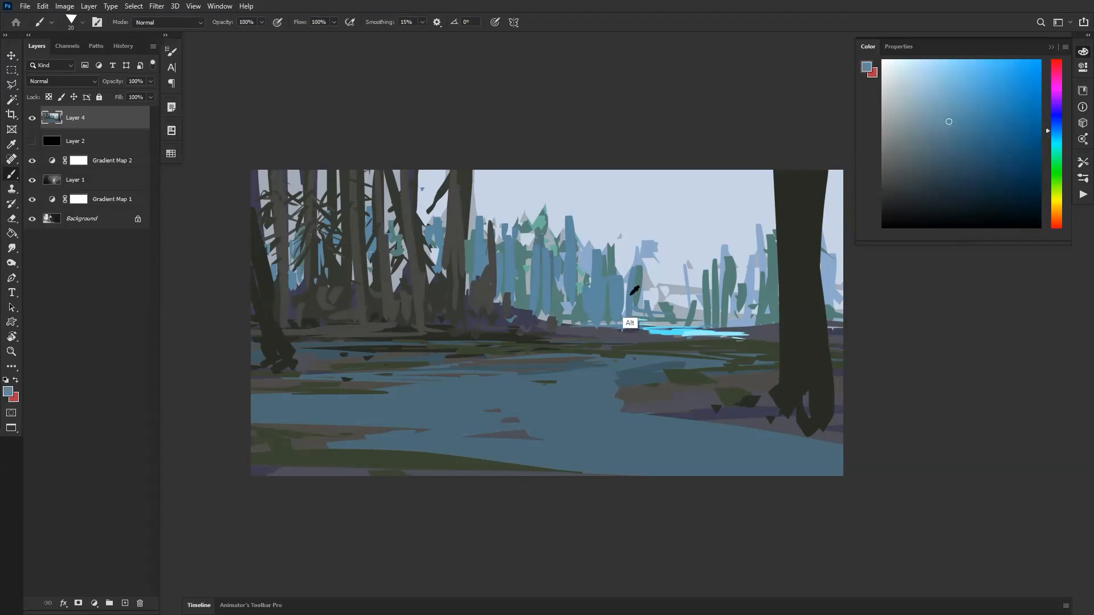
left_click_drag(948, 96, 950, 80)
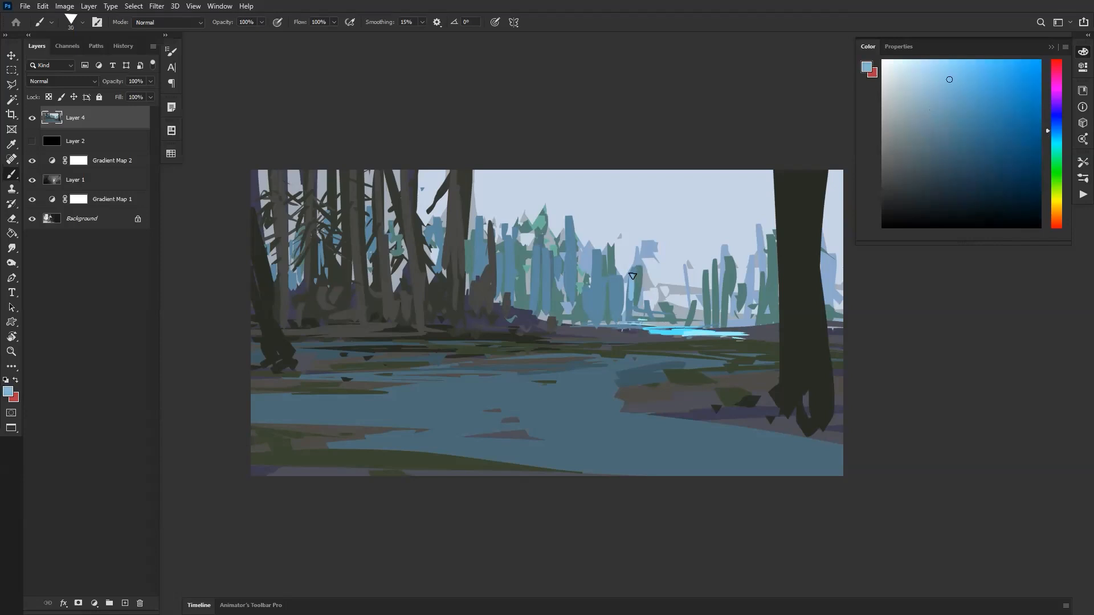
left_click_drag(612, 287, 621, 279)
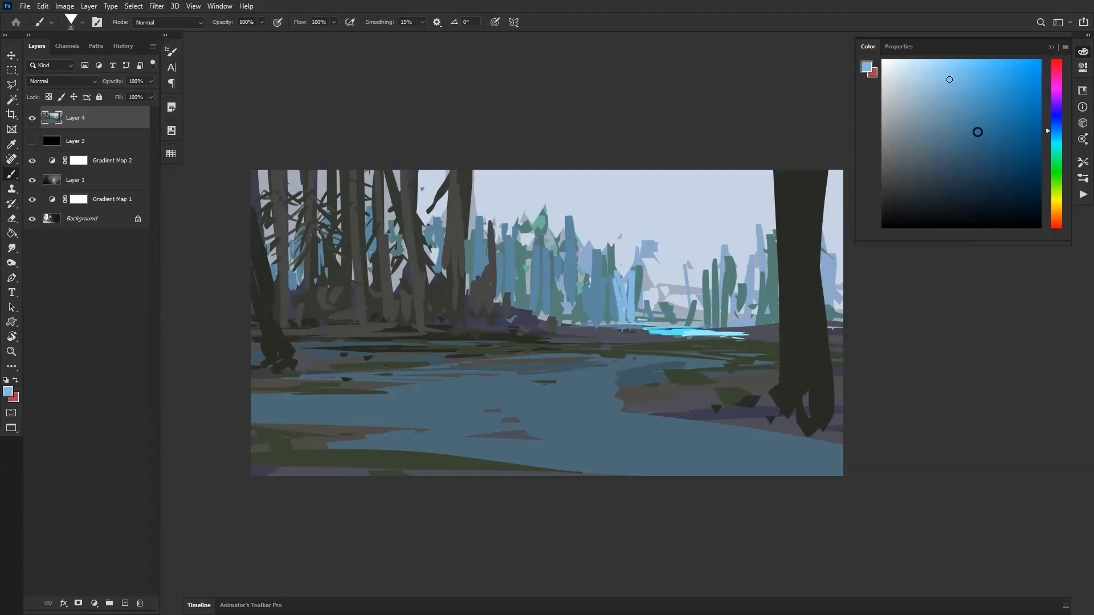
left_click(1052, 146)
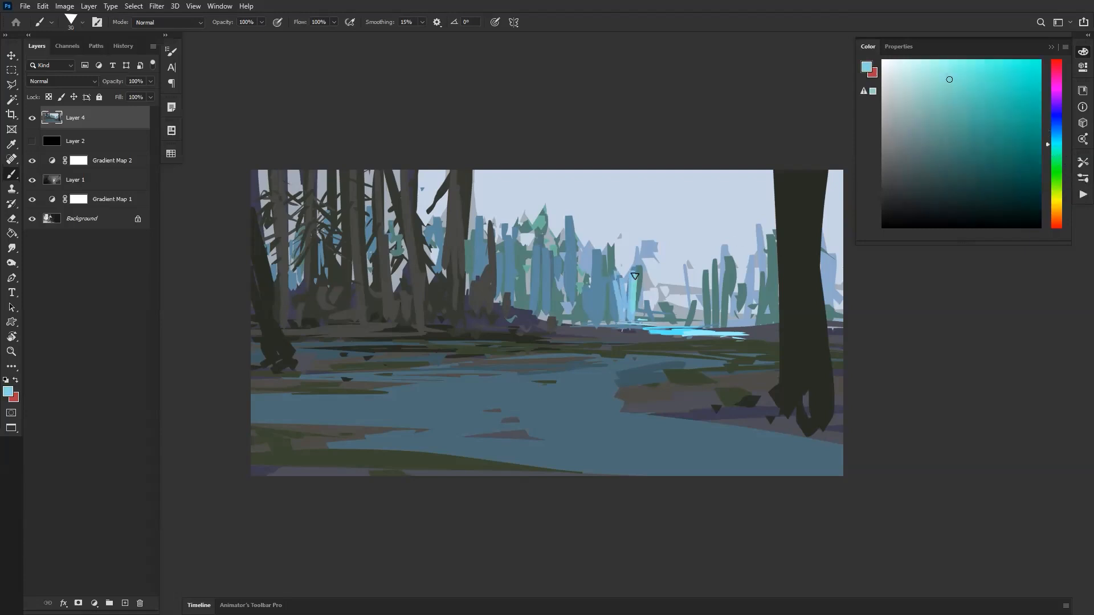
left_click_drag(638, 321, 642, 283)
left_click(613, 283, "alt")
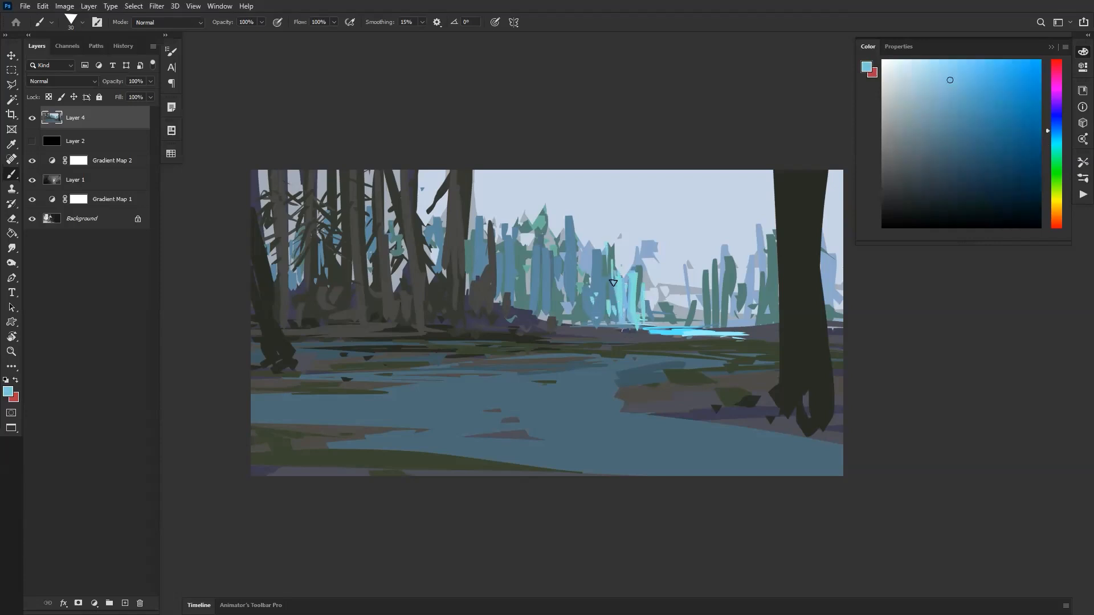
left_click(639, 305, "alt")
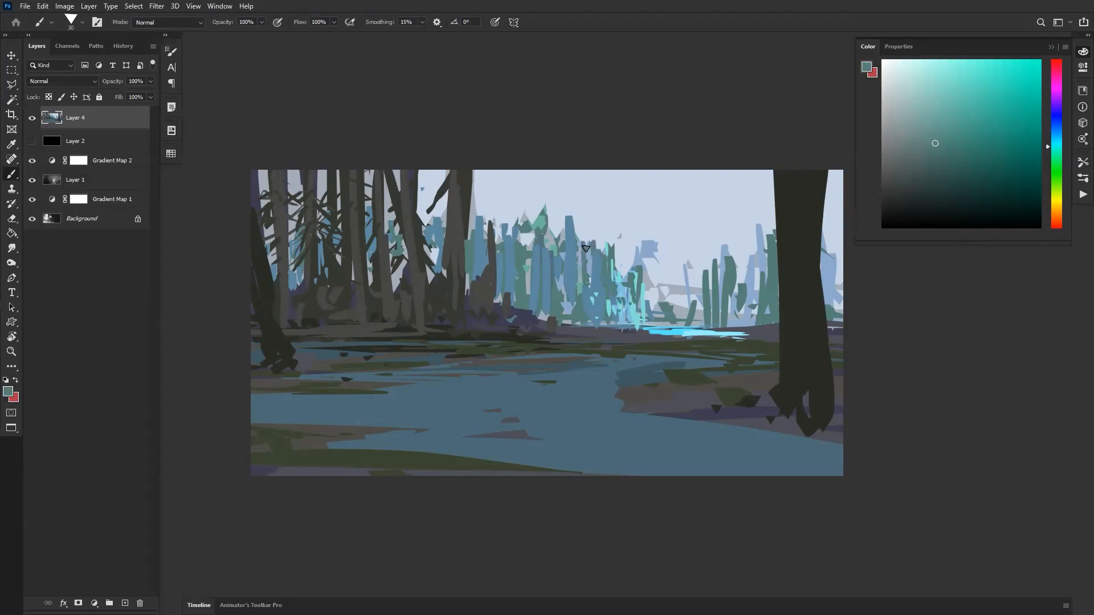
left_click(617, 259, "alt")
left_click_drag(598, 245, 600, 298)
Sample the bright cyan highlight and block in a broad light reflection across the foreground river with a larger brush.
key("bracketright")
key("bracketright")
key("bracketright")
key("bracketright")
key("bracketleft")
left_click(690, 330, "alt")
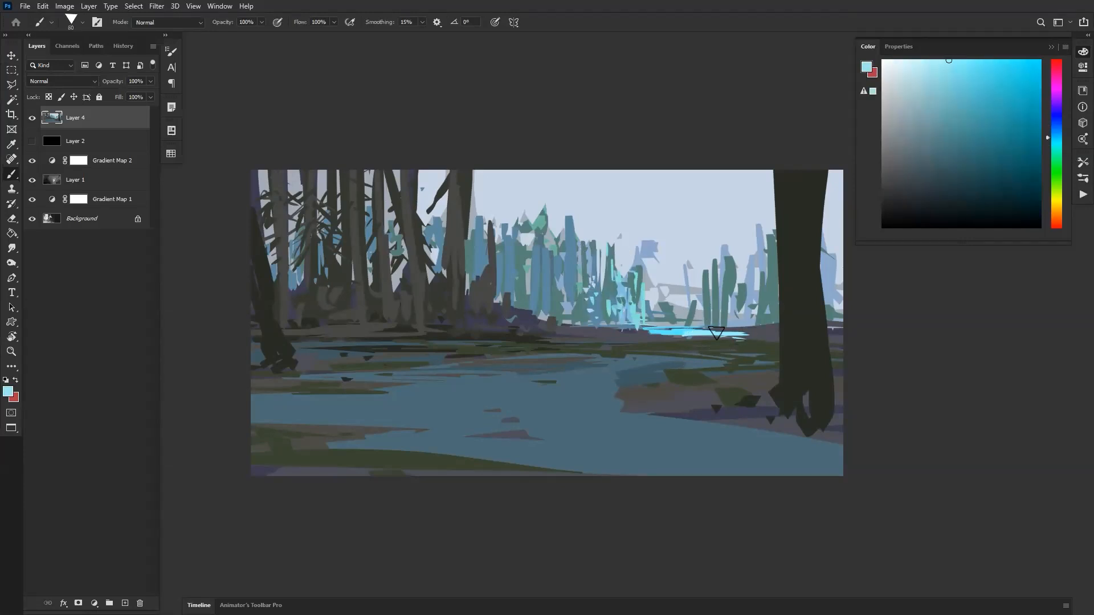
left_click_drag(667, 372, 361, 402)
key("ctrl+z")
key("bracketright")
key("bracketright")
mouse_move(641, 415)
left_mouse_down()
mouse_move(387, 450)
mouse_move(621, 406)
mouse_move(333, 439)
left_mouse_up()
mouse_move(568, 420)
left_mouse_down()
mouse_move(465, 455)
mouse_move(632, 425)
mouse_move(484, 448)
mouse_move(581, 438)
mouse_move(513, 467)
mouse_move(627, 432)
mouse_move(468, 450)
left_mouse_up()
Add narrower cyan streaks and small dabs on the water further back, gradually reducing the brush size.
left_click_drag(253, 404, 461, 379)
left_click_drag(337, 387, 444, 377)
key("[")
left_click(492, 377)
key("[")
key("[")
key("[")
key("[")
key("[")
left_click_drag(540, 375, 558, 375)
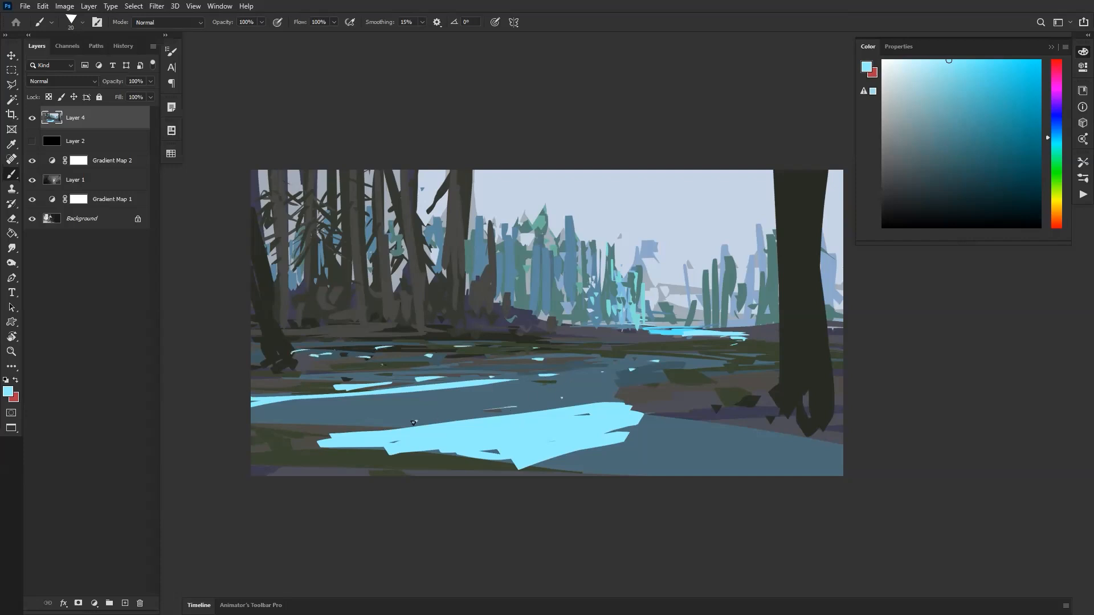
Sample the dark green of the foreground bank and repaint its edge over the lower part of the cyan reflection.
left_click(366, 458, "alt")
mouse_move(297, 443)
left_mouse_down()
mouse_move(553, 451)
mouse_move(571, 470)
mouse_move(660, 476)
left_mouse_up()
key("]")
key("]")
key("]")
key("]")
key("]")
key("]")
key("]")
key("]")
key("]")
key("]")
key("]")
key("]")
key("]")
left_click_drag(364, 456, 684, 470)
Brighten the sampled bank green and paint sunlit grass patches along the foreground bank.
left_click(423, 450, "alt")
left_click_drag(975, 147, 969, 125)
mouse_move(413, 454)
left_mouse_down()
mouse_move(364, 450)
mouse_move(518, 447)
left_mouse_up()
key("[")
key("[")
key("[")
key("[")
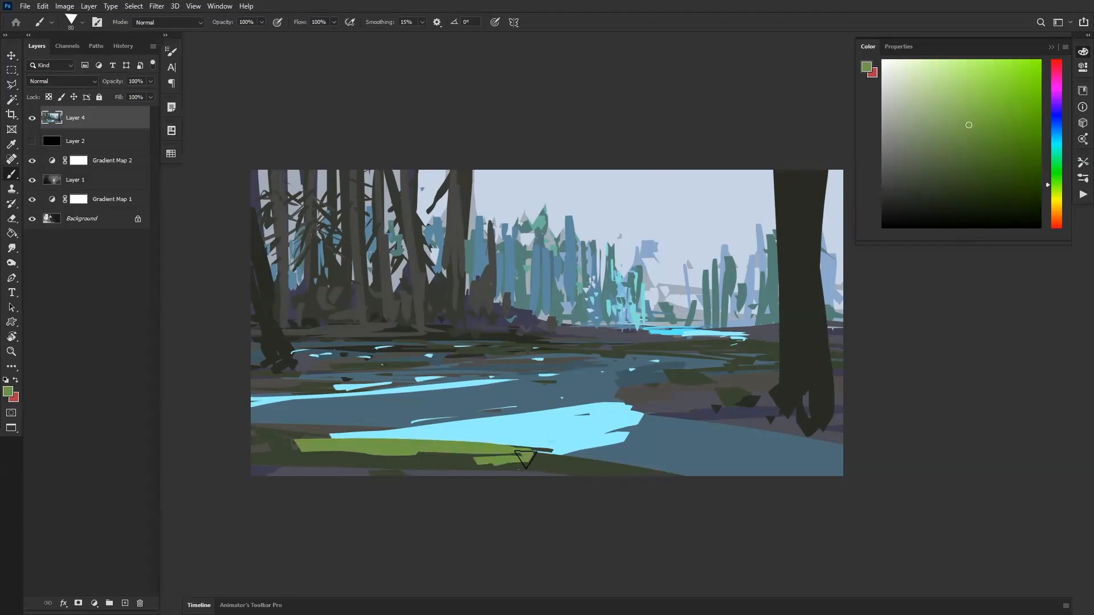
left_click_drag(337, 474, 525, 459)
mouse_move(444, 461)
left_mouse_down()
mouse_move(280, 454)
mouse_move(513, 461)
mouse_move(462, 462)
mouse_move(442, 442)
mouse_move(422, 451)
left_mouse_up()
Break up the sunlit grass with small strokes of the sampled dark and bright bank colors.
left_click(319, 463, "alt")
left_click(444, 451, "alt")
key("[")
key("[")
key("[")
key("[")
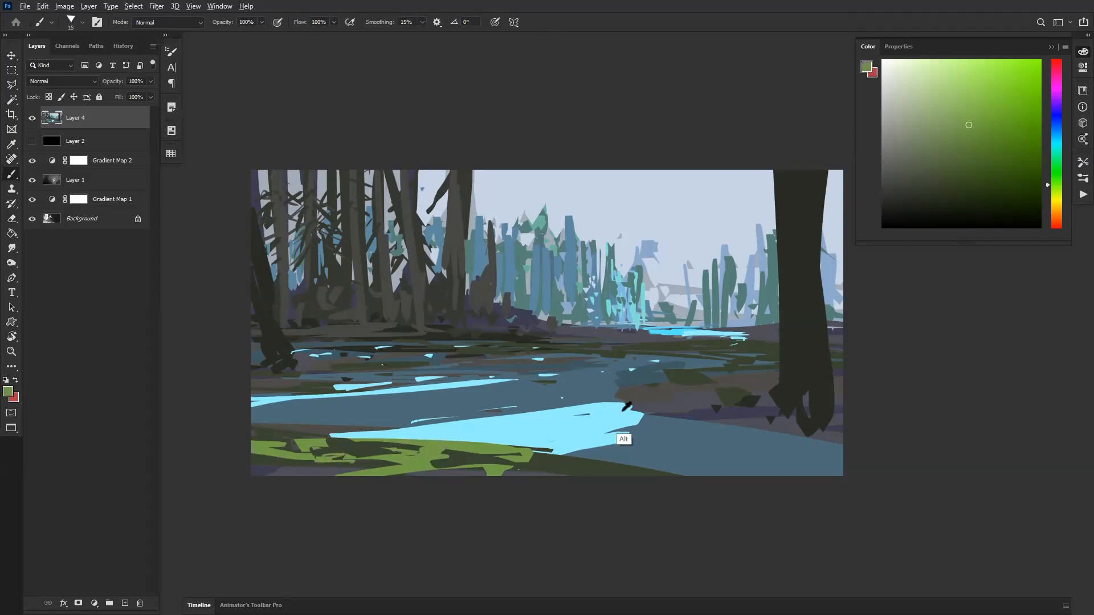
Mix a lighter tan from the bank color and paint lit ground strokes on the bank near the large foreground tree.
left_click(678, 377, "alt")
left_click(927, 131)
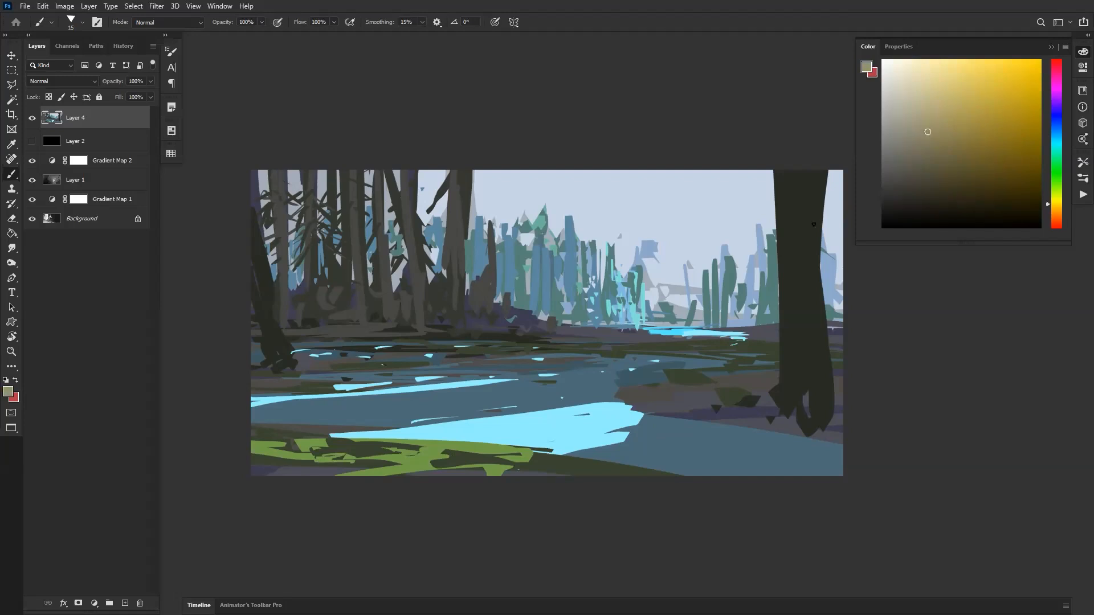
left_click_drag(632, 397, 704, 392)
left_click(733, 379, "alt")
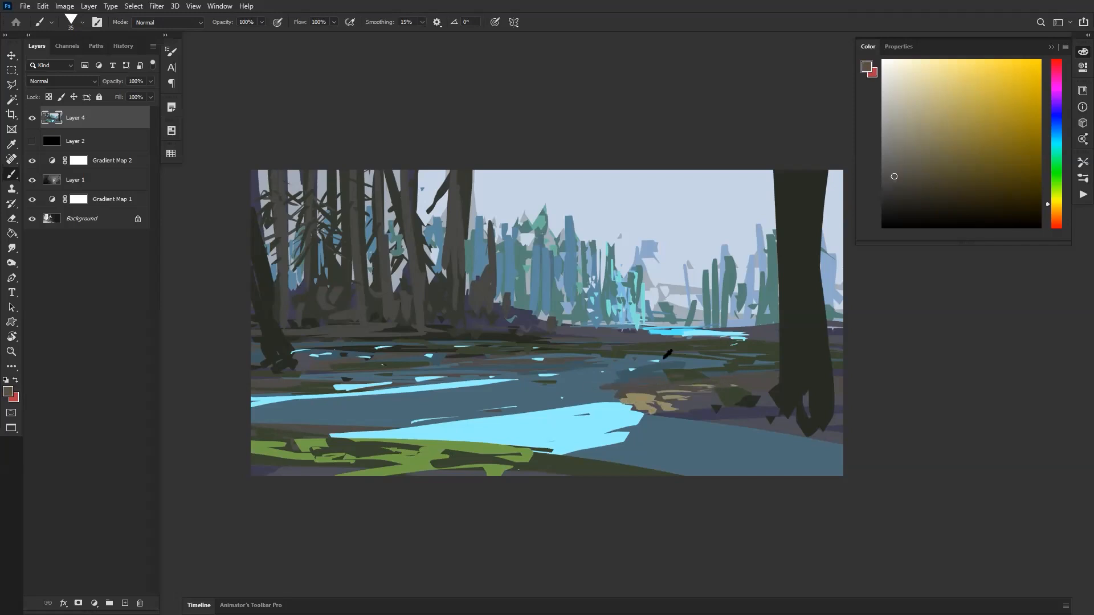
Sample the river blue and cut thin ripple lines through the foreground cyan reflection, undoing the muted cyan stroke.
left_click(668, 354, "alt")
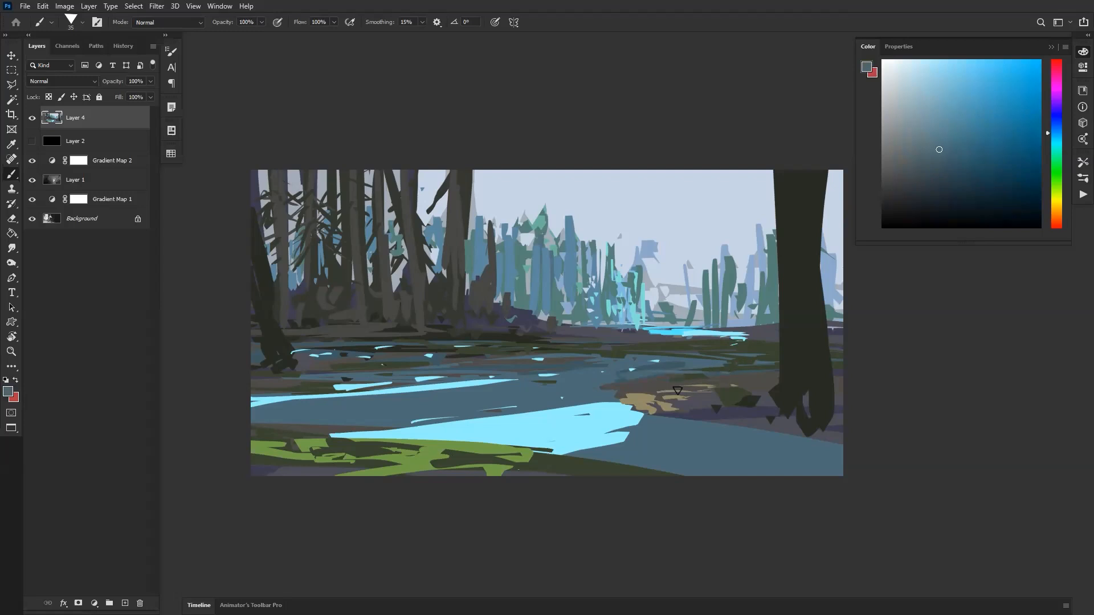
mouse_move(621, 414)
left_mouse_down()
mouse_move(563, 411)
mouse_move(632, 425)
left_mouse_up()
left_click_drag(414, 434, 621, 432)
left_click(520, 435, "alt")
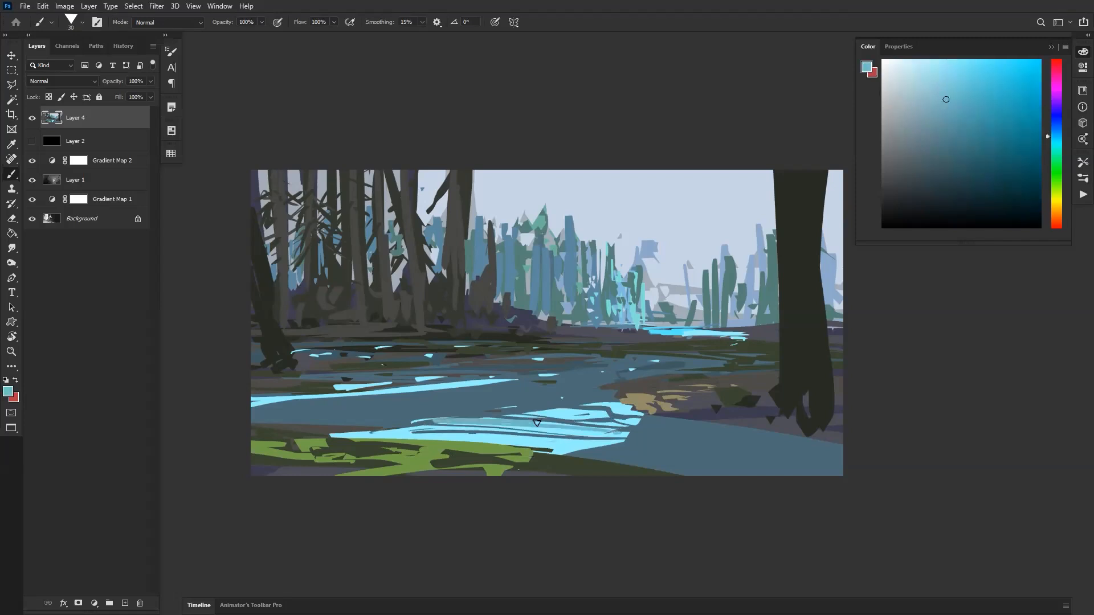
key("ctrl+z")
Resample the bright cyan and add fine ripple streaks around the foreground reflection and the water behind it.
left_click(596, 427, "alt")
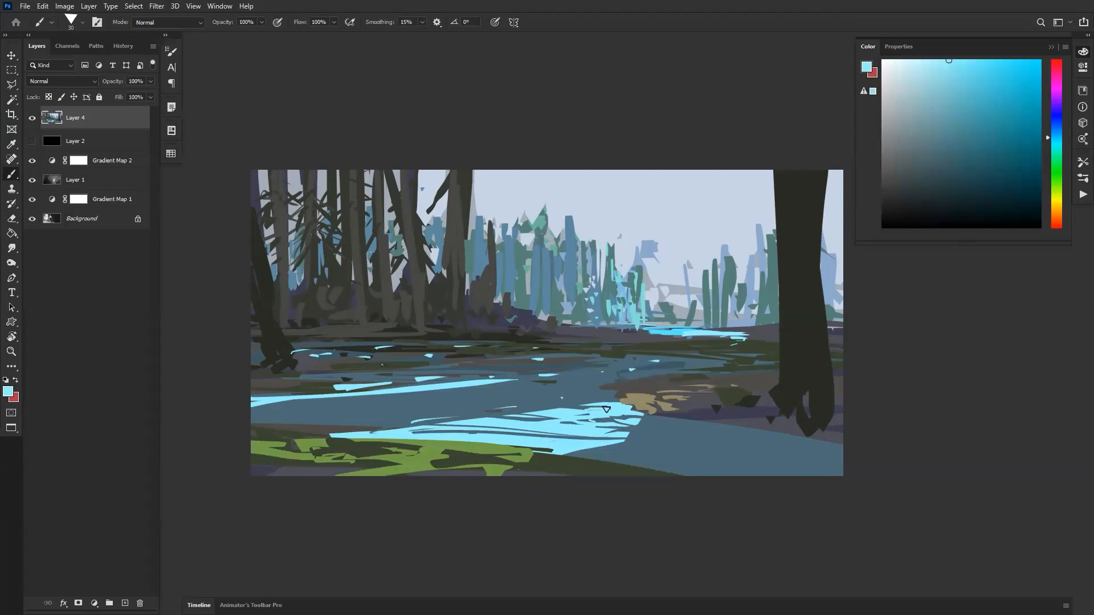
mouse_move(501, 418)
left_mouse_down()
mouse_move(428, 421)
mouse_move(557, 420)
mouse_move(358, 424)
mouse_move(441, 434)
left_mouse_up()
left_click_drag(540, 440, 597, 446)
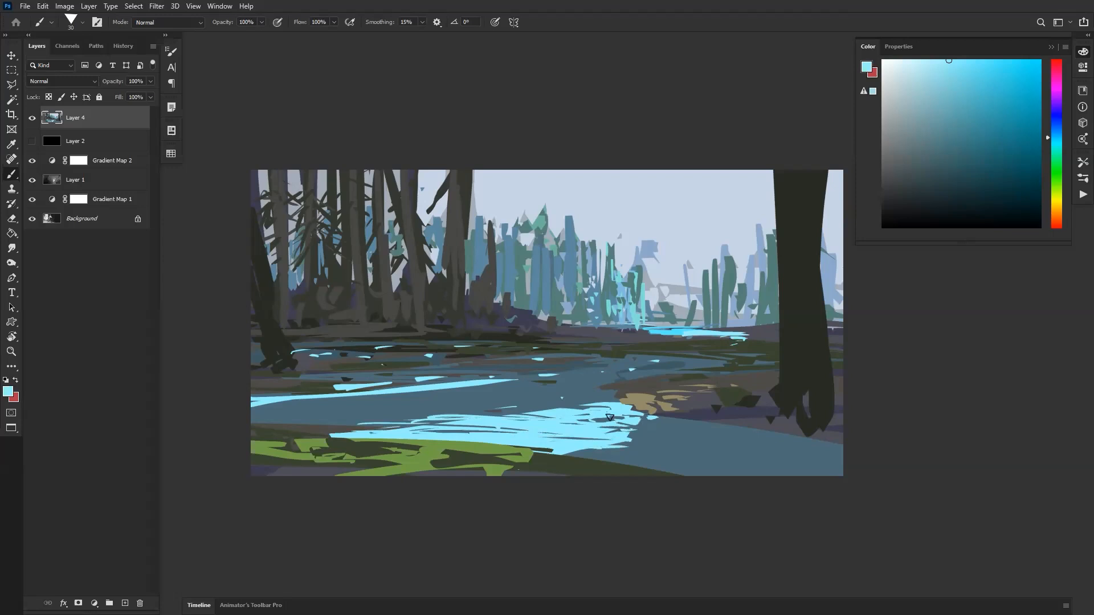
left_click_drag(452, 386, 560, 377)
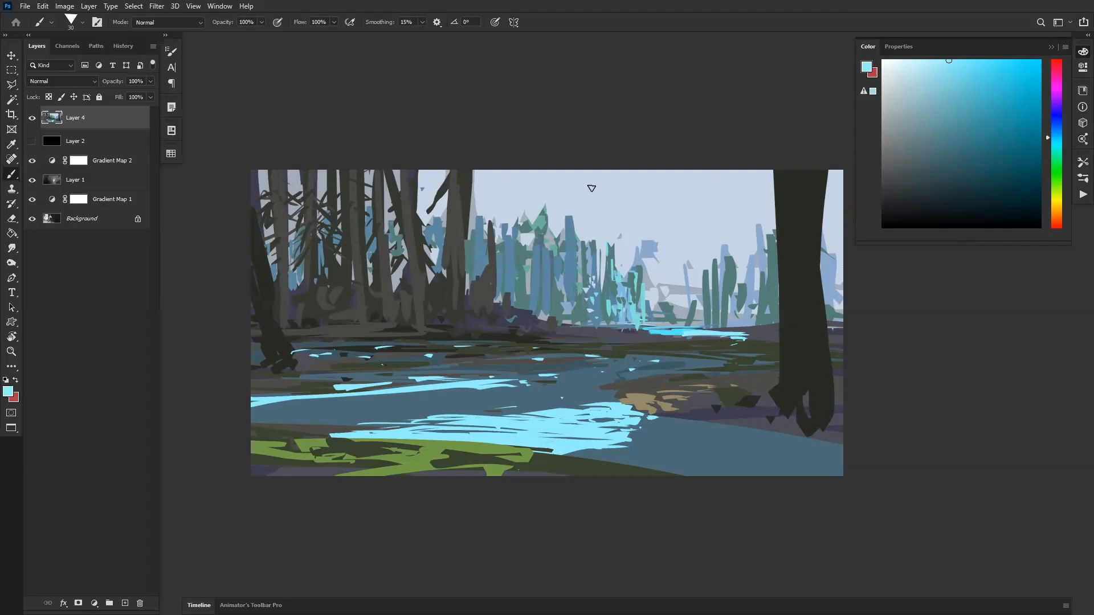
Zoom out and flip the canvas horizontally to check the composition, then return to the Brush tool.
key("ctrl+space")
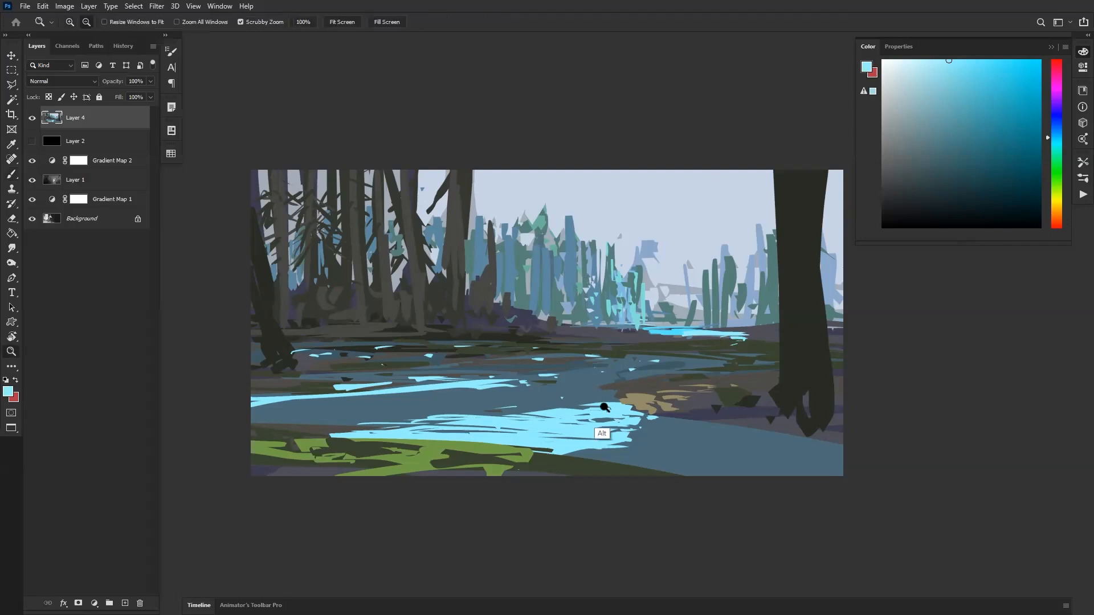
left_click_drag(603, 406, 596, 422)
key("ctrl+shift+h")
left_click(619, 422, "alt")
left_click(619, 424, "alt")
left_click(617, 431, "alt")
left_click(622, 431)
left_click(619, 433)
left_click(616, 435)
left_click(615, 437)
left_click(616, 437)
key("b")
Sample the dark trunk color and extend the large foreground tree's roots along the bank and over the water.
left_click(436, 409, "alt")
left_click(369, 381, "alt")
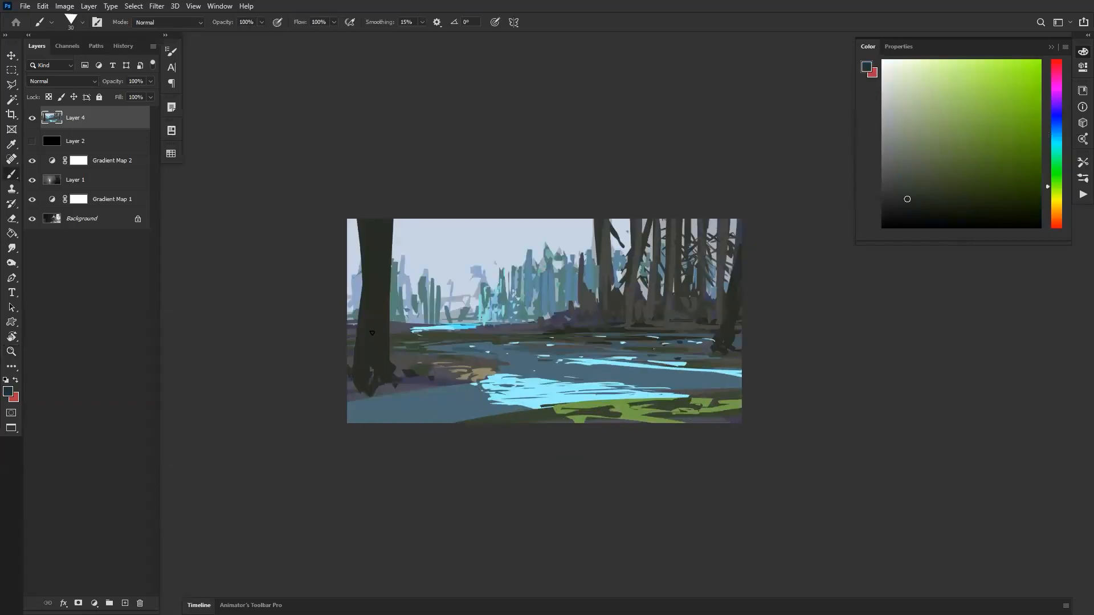
mouse_move(408, 384)
left_mouse_down()
mouse_move(376, 399)
mouse_move(445, 390)
left_mouse_up()
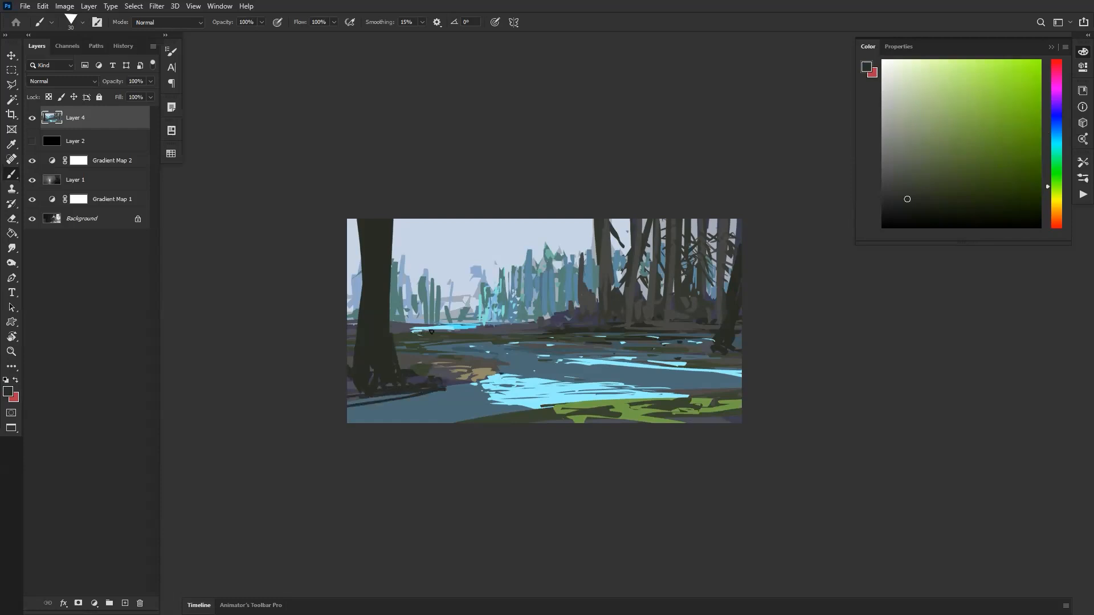
left_click_drag(450, 329, 476, 327)
key("ctrl+z")
key("ctrl+alt+z")
Touch up the distant water with sampled cyan and fill the horizon gap with pale grey-blue tree silhouettes.
left_click(456, 327, "alt")
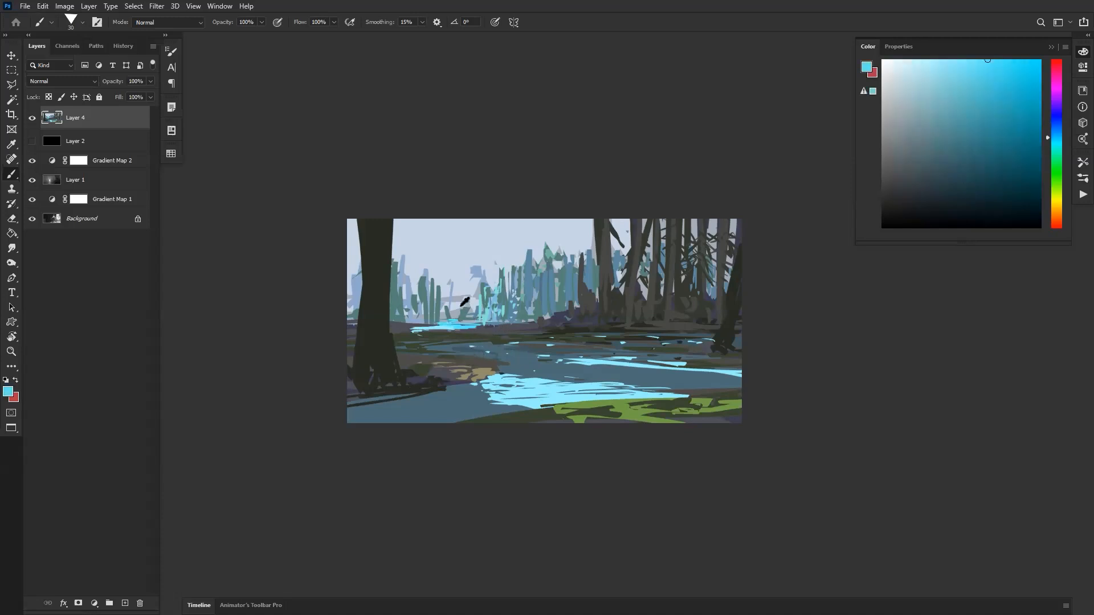
left_click(462, 305, "alt")
mouse_move(460, 281)
left_mouse_down()
mouse_move(469, 319)
mouse_move(476, 244)
mouse_move(456, 271)
mouse_move(430, 277)
left_mouse_up()
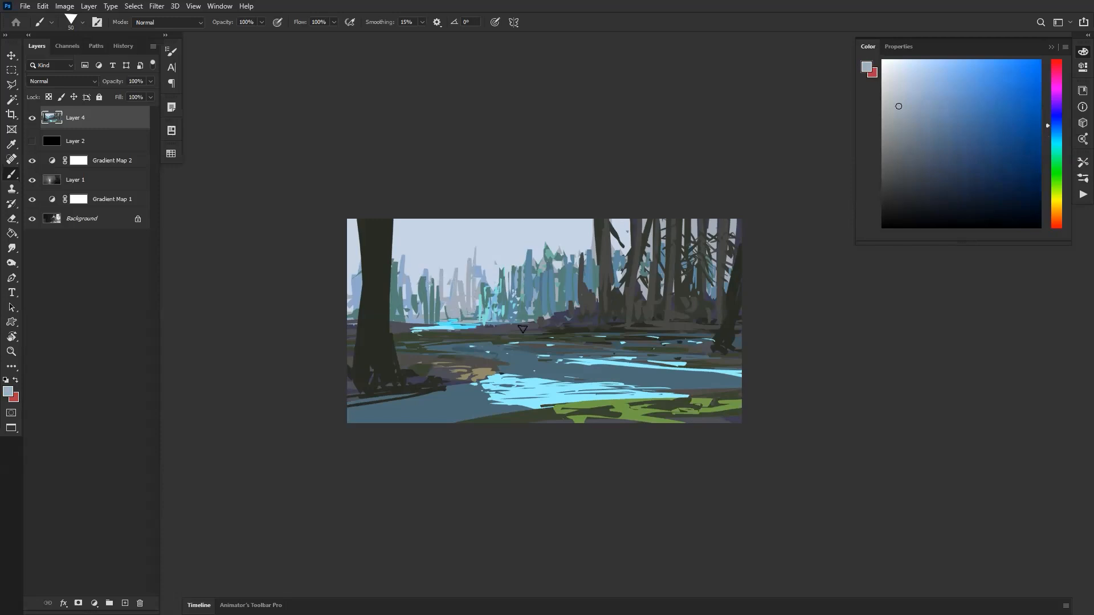
Flip the canvas horizontally back to its original orientation and enlarge the view.
left_click(509, 378, "ctrl")
key("ctrl+shift+h")
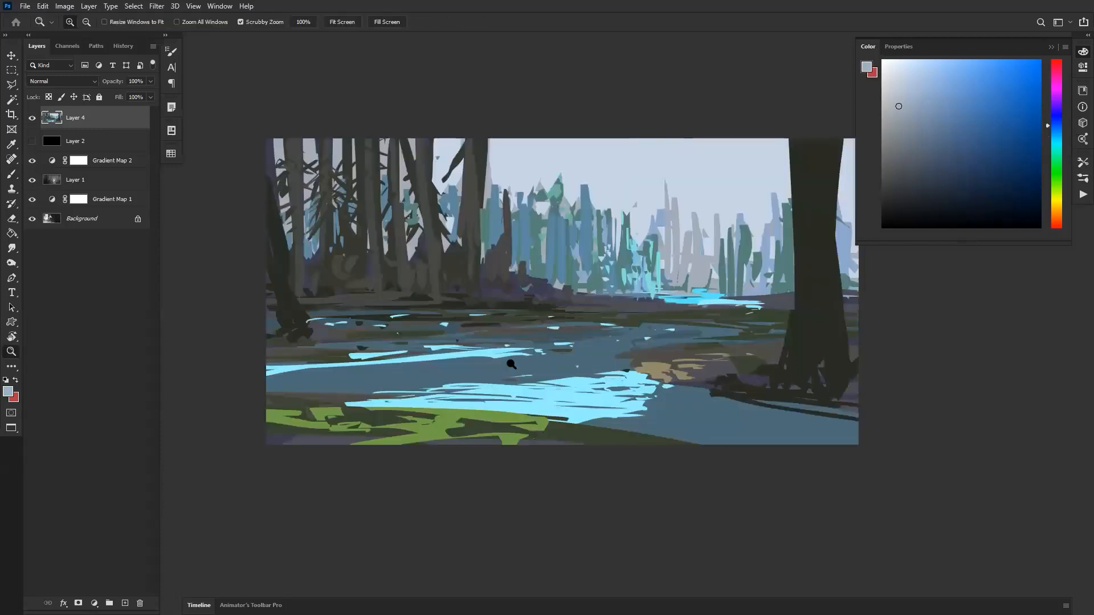
left_click(515, 361, "ctrl+alt")
left_click(516, 361, "ctrl+alt")
left_click(508, 355, "ctrl")
left_click(508, 355, "ctrl")
left_click(508, 352, "ctrl")
Add a new layer filled with black and set its blend mode to Color for a greyscale value check.
key("ctrl+alt+shift+n")
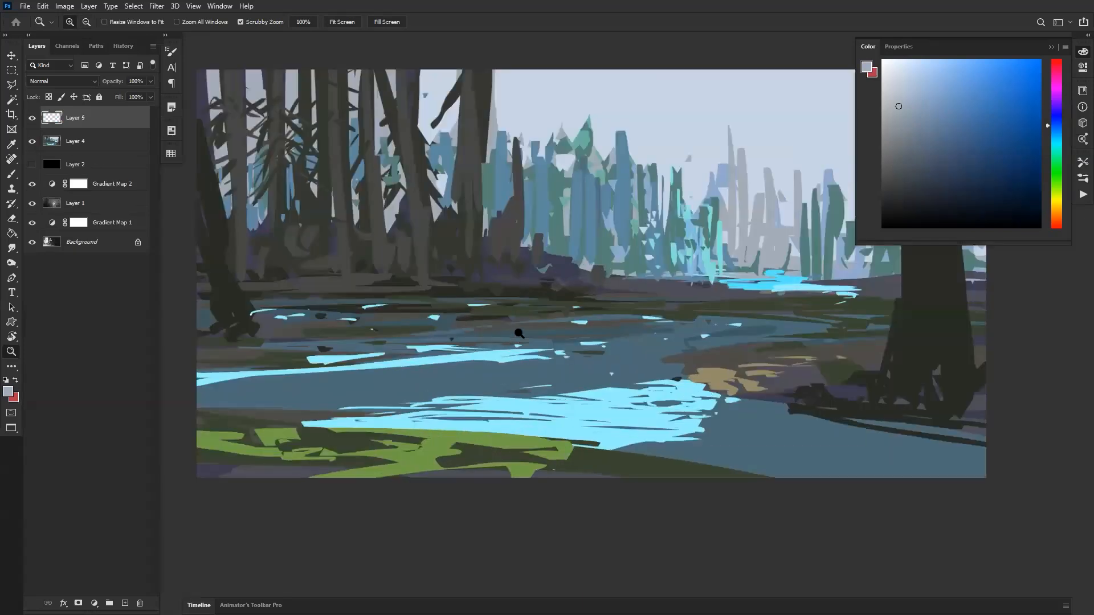
key("d")
key("alt+BackSpace")
key("v")
key("shift+alt+c")
Examine the painting's greyscale values at several zoom levels.
left_click(559, 312, "ctrl+alt")
left_click(559, 313, "ctrl+alt")
left_click(559, 314, "ctrl+alt")
left_click(560, 327, "ctrl+alt")
left_click(531, 362, "ctrl")
left_click(530, 358, "ctrl")
left_click(530, 358, "ctrl")
left_click(577, 276, "ctrl+alt")
left_click_drag(608, 198, 567, 296)
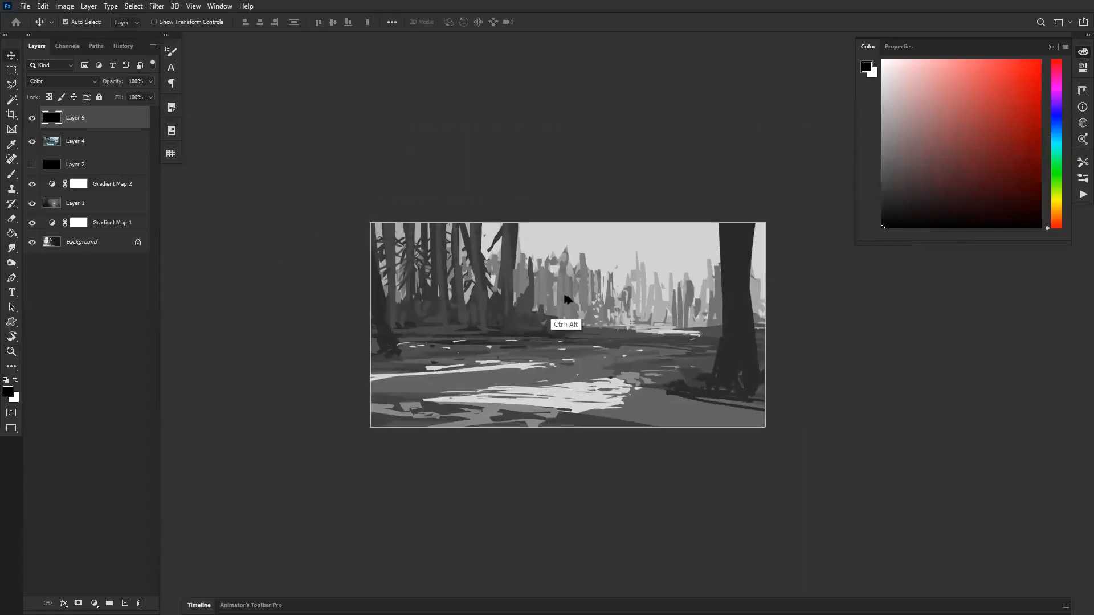
Set the black check layer back to Normal, hide it and select Layer 4 for painting.
key("shift+alt+n")
left_click(32, 118)
key("b")
left_click(664, 394, "ctrl")
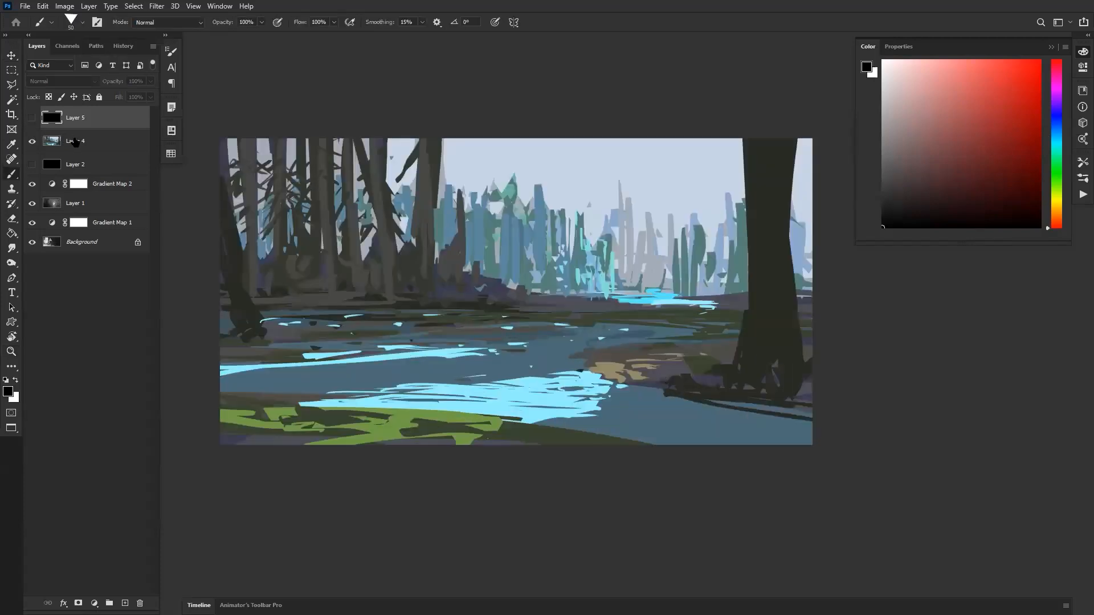
left_click(60, 140)
Choose a soft round brush, sample the tree cyan, set the brush mode to Color Dodge and greatly enlarge the brush.
right_click(671, 265)
left_click(584, 244)
left_click(692, 90)
left_click(614, 267, "alt")
key("shift+alt+d")
key("bracketright")
key("bracketright")
key("bracketright")
key("bracketright")
key("bracketright")
key("bracketright")
key("bracketright")
key("bracketright")
key("bracketright")
key("bracketright")
key("bracketright")
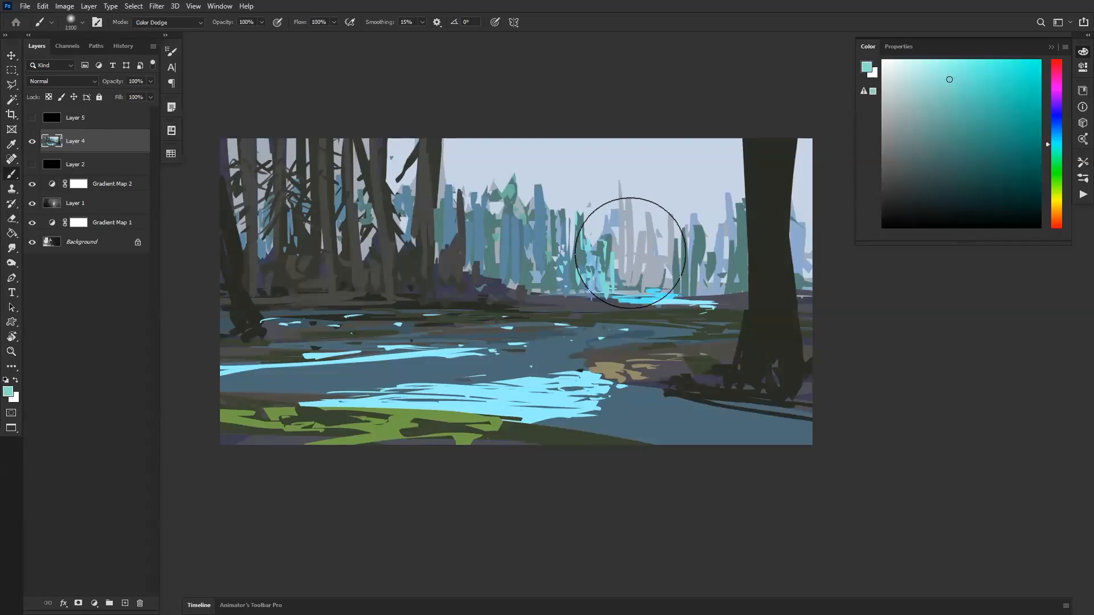
Try soft Color Dodge glows over the horizon in white and in a sampled color, undoing each one.
key("d")
key("x")
left_click_drag(690, 198, 578, 196)
key("ctrl+z")
key("bracketleft")
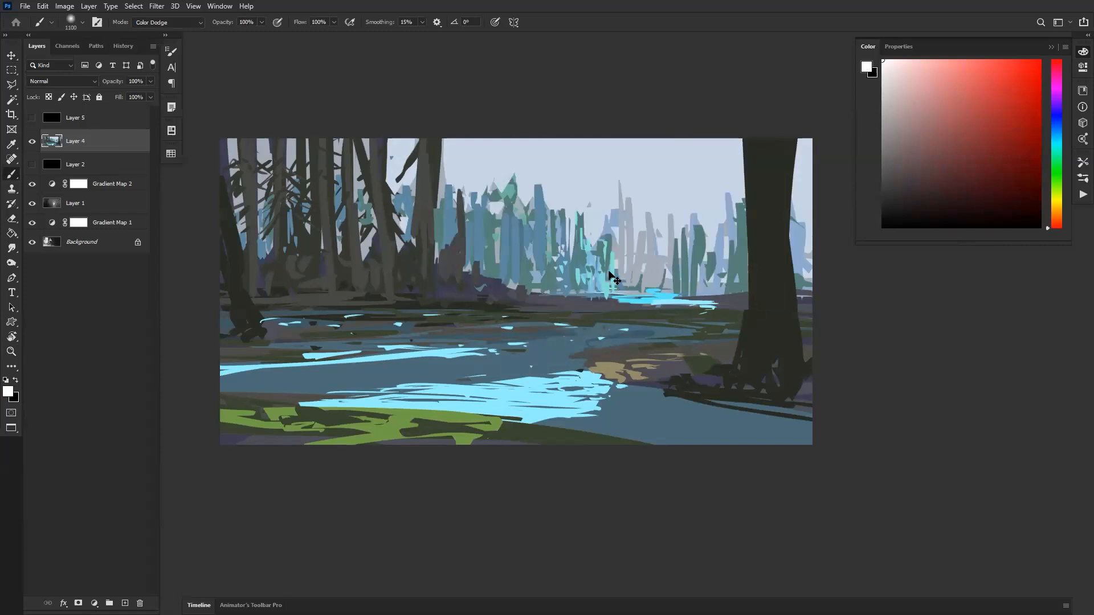
left_click(603, 307, "alt")
left_click(602, 305, "alt")
mouse_move(542, 242)
left_mouse_down()
mouse_move(604, 214)
mouse_move(678, 214)
mouse_move(660, 274)
mouse_move(764, 215)
left_mouse_up()
key("ctrl+z")
Pick a muted light blue and brush a soft Color Dodge glow over the distant trees, sky, river and foreground grass.
left_click(1057, 129)
left_click(972, 101)
left_click(931, 89)
key("ctrl+z")
mouse_move(598, 259)
left_mouse_down()
mouse_move(678, 251)
mouse_move(530, 245)
left_mouse_up()
left_click_drag(615, 319, 496, 373)
left_click_drag(593, 399, 428, 387)
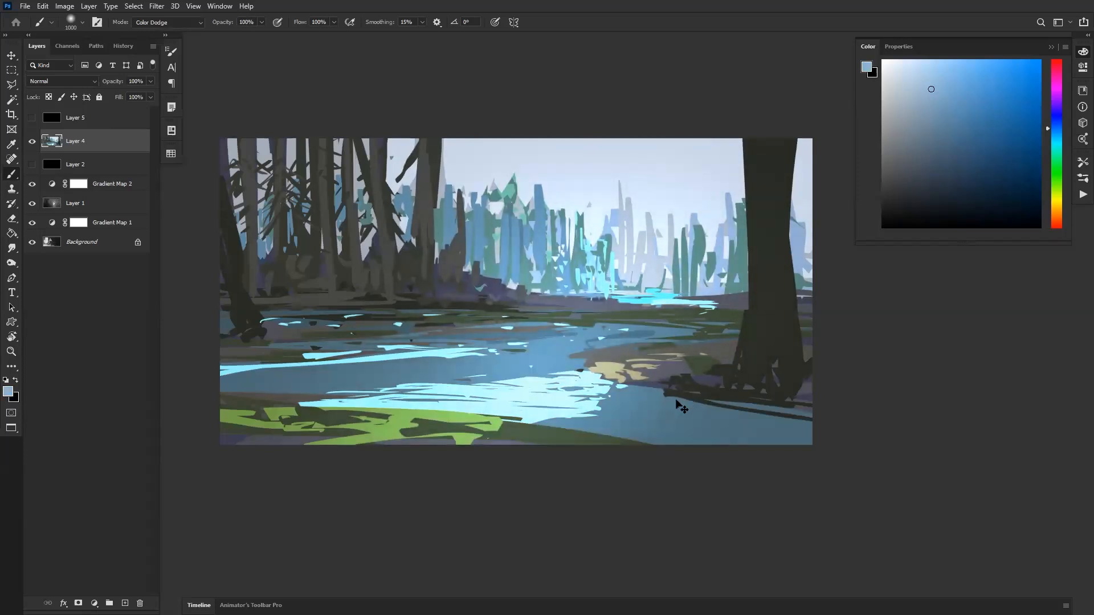
left_click_drag(681, 399, 354, 439)
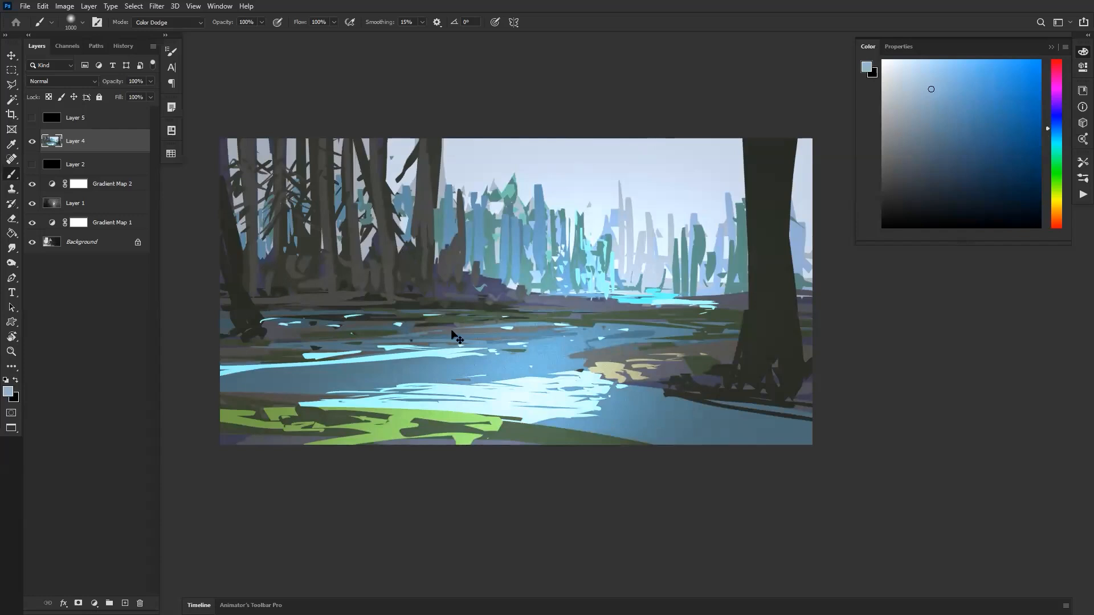
key("z")
left_click(556, 370, "alt")
left_click(556, 370, "alt")
left_click(572, 370, "alt")
scroll(585, 373, "up", 6)
left_click_drag(473, 318, 669, 321)
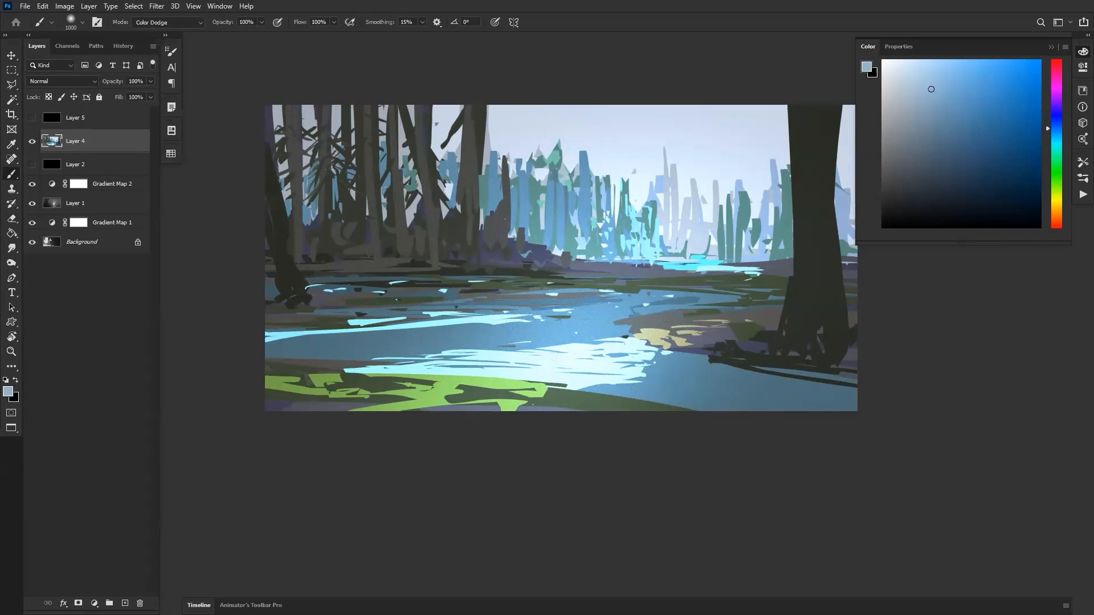
Switch to the Pinterest pin in the browser, copy its forest river painting and browse the related pins beneath it.
key("alt+Tab")
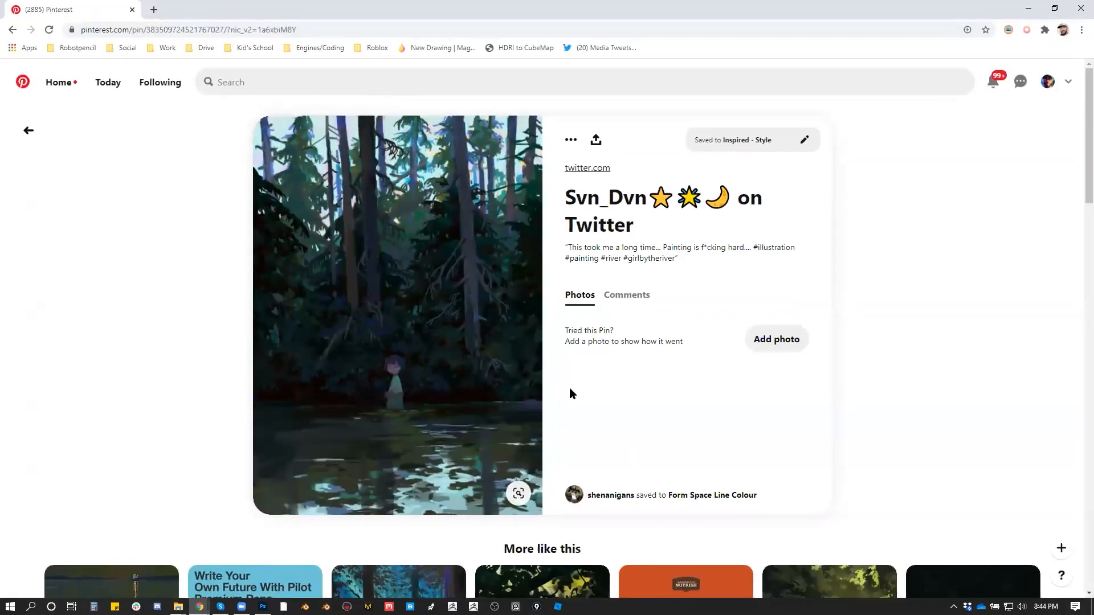
right_click(434, 166)
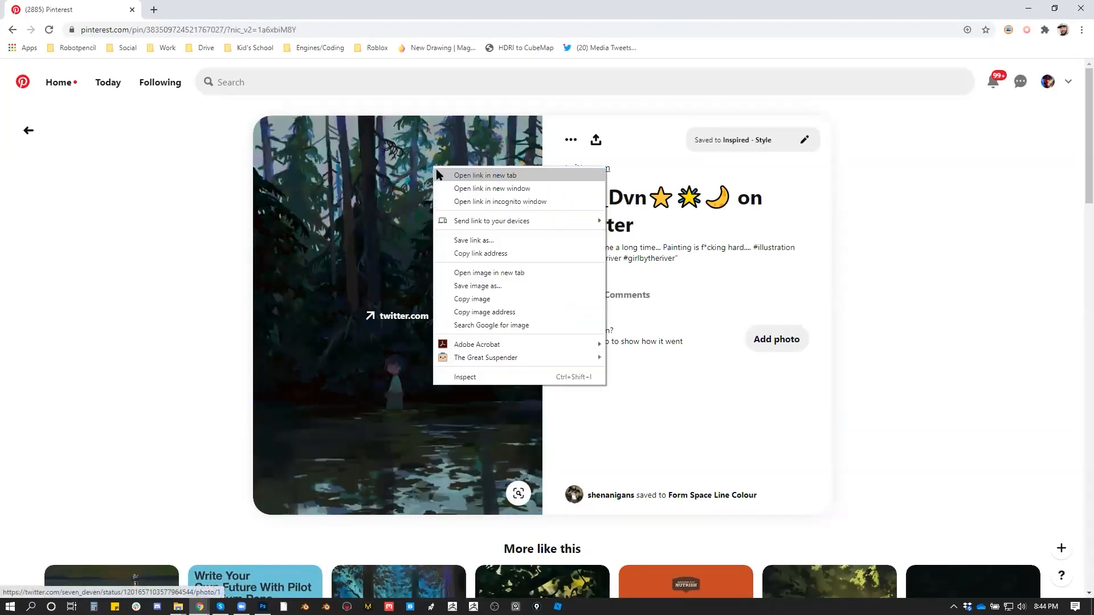
left_click(518, 297)
scroll(781, 484, "down", 6)
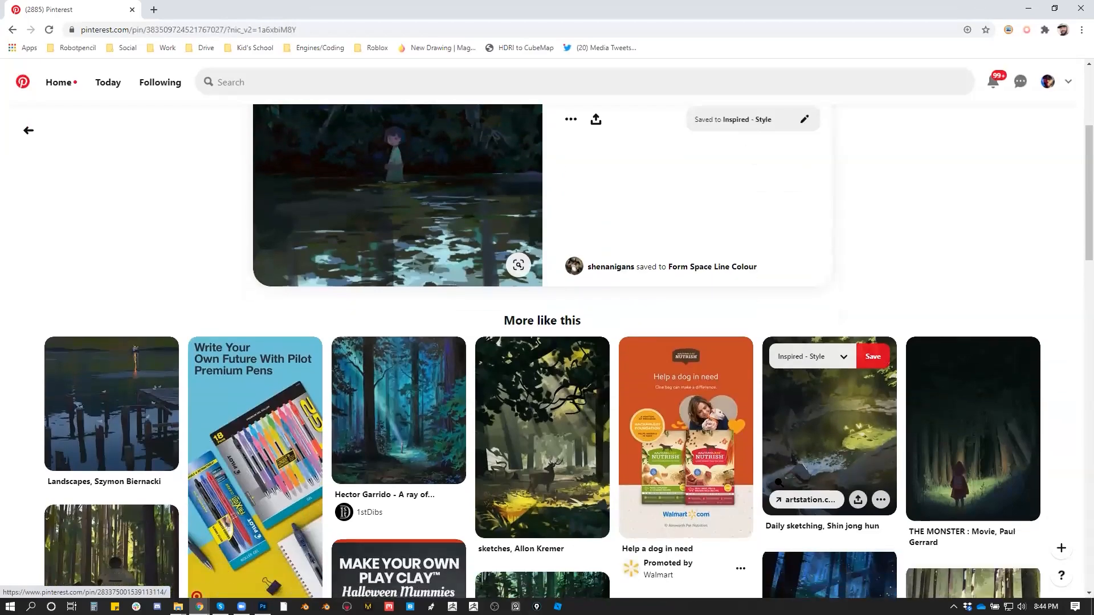
scroll(780, 484, "down", 1)
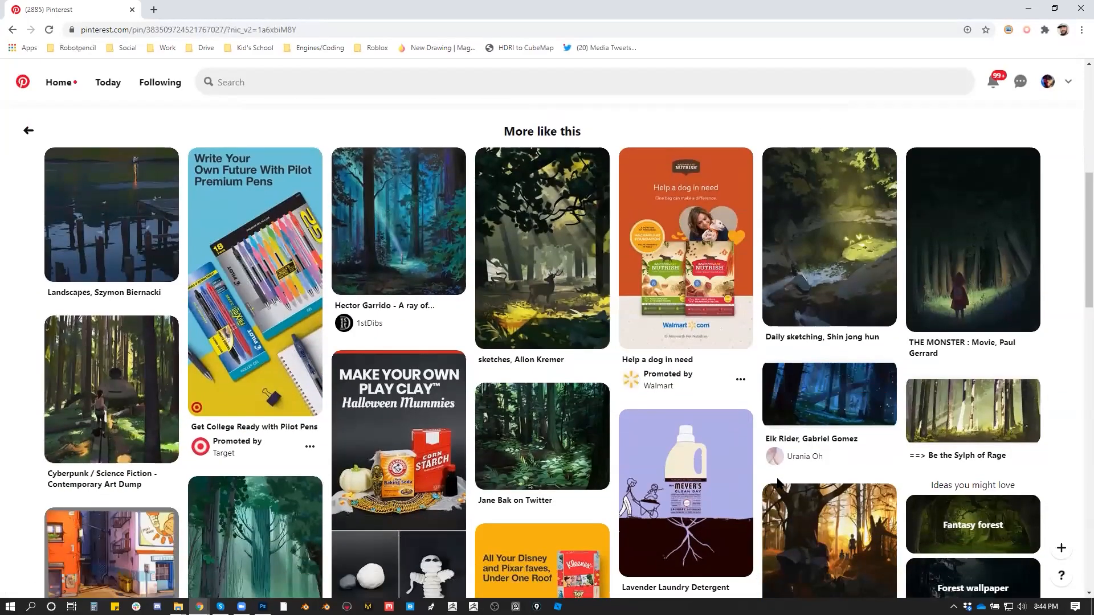
scroll(780, 484, "down", 1)
Return to Photoshop, undo the soft Color Dodge glow and paste the copied painting, moved over the distant trees on the landscape's right half.
key("alt+Tab")
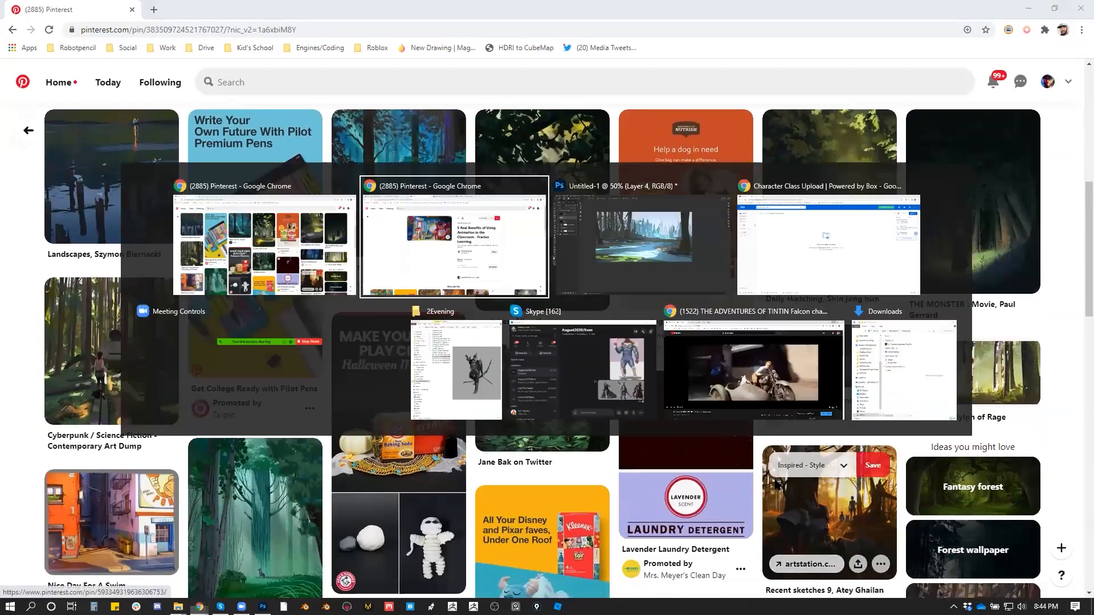
key("alt+Tab")
key("alt+Tab")
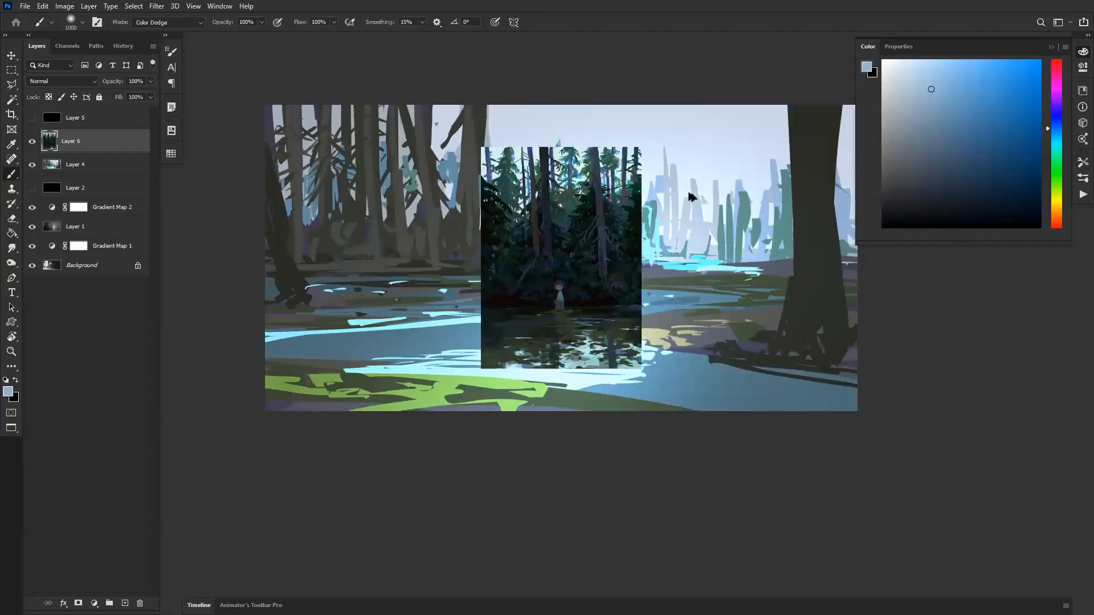
key("Delete")
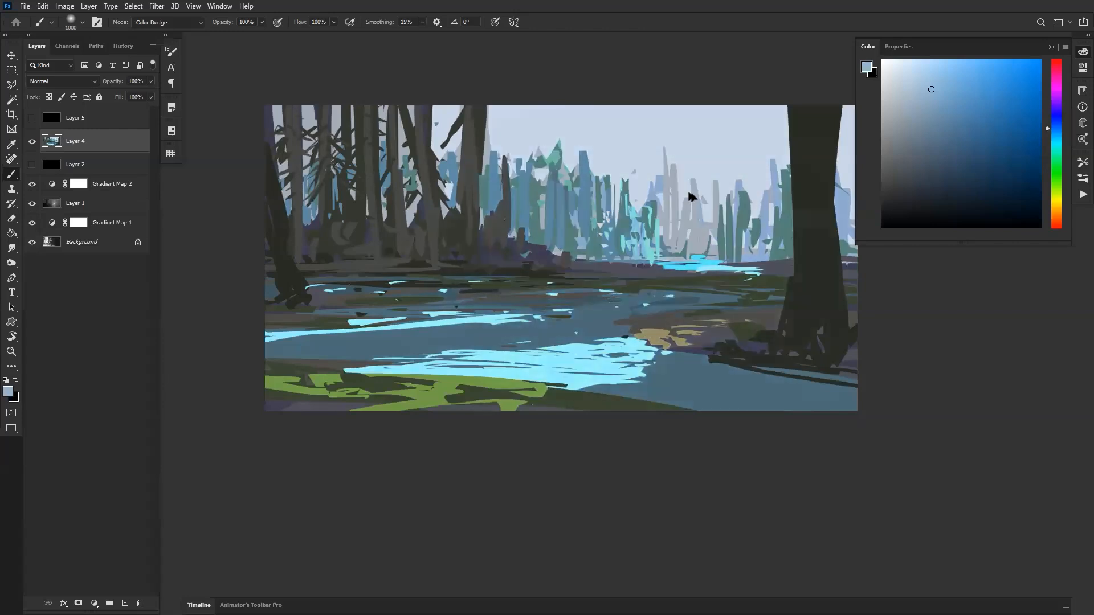
key("ctrl+z")
key("v")
left_click_drag(597, 239, 735, 239)
Add a new layer above the pasted reference and choose the hard-edged 15 px brush from the Drawing set.
key("z")
left_click_drag(579, 104, 626, 188)
key("b")
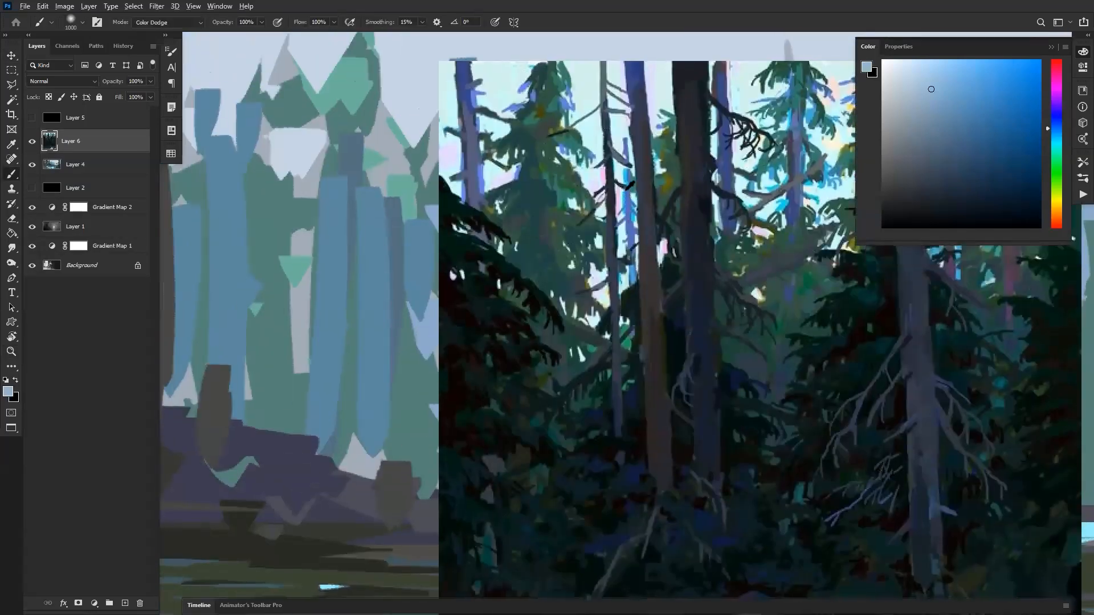
key("ctrl+shift+alt+n")
left_click(627, 196, "alt")
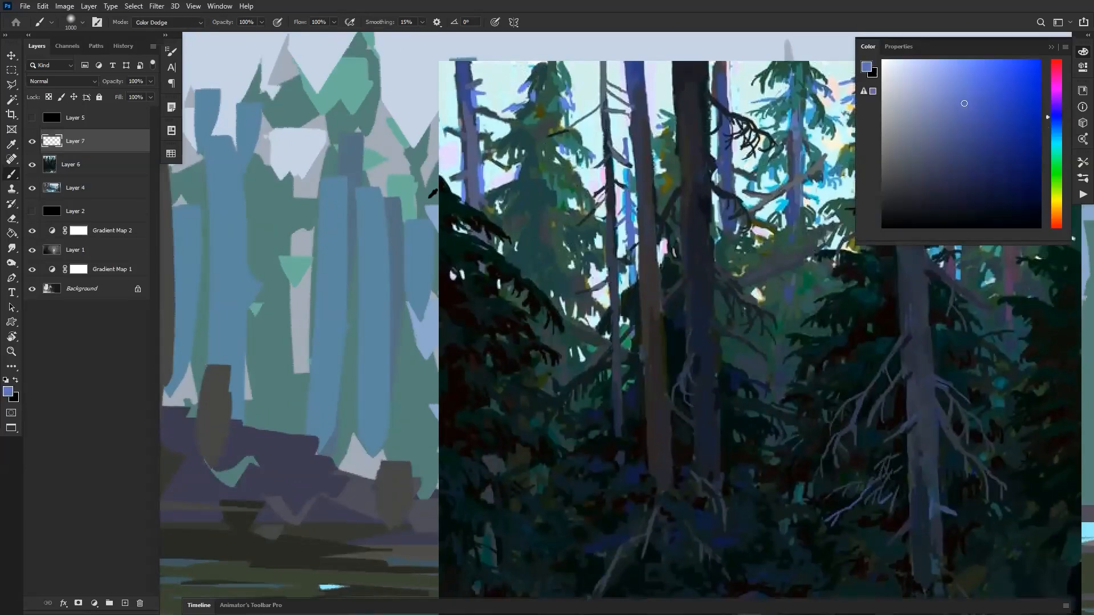
right_click(426, 229)
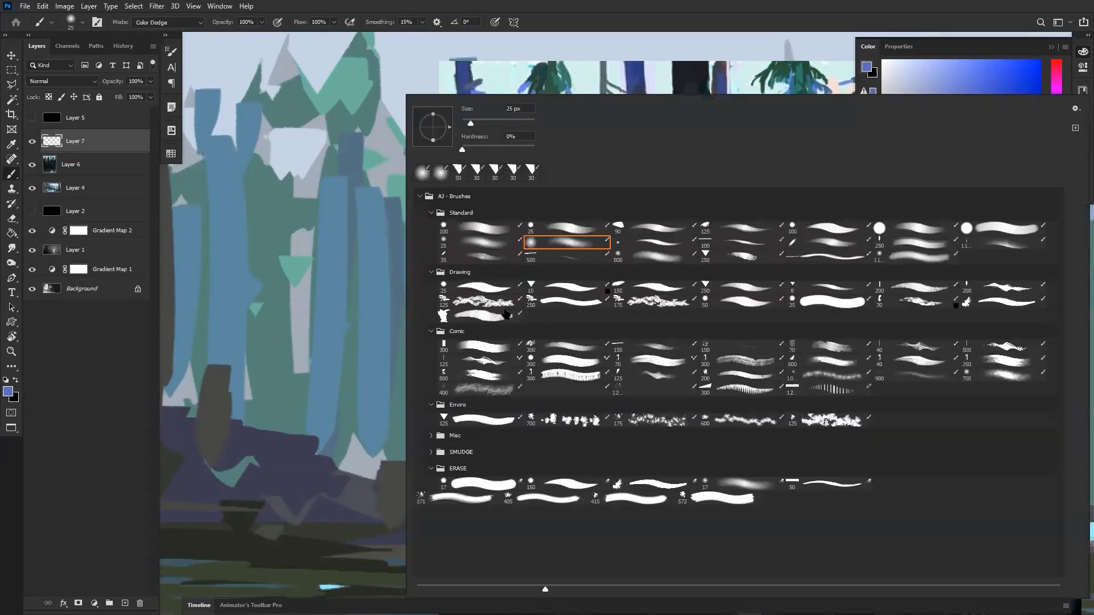
left_click(571, 289)
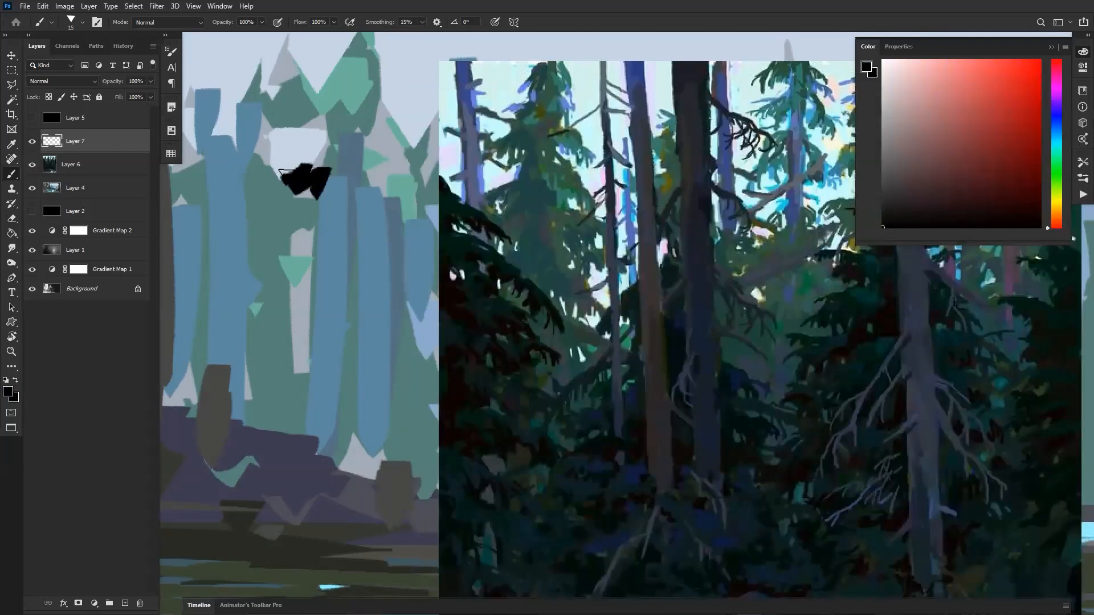
key("Return")
Sample two blues from the reference's thin background trunk and paint them as swatches over the distant trees.
left_click(630, 208, "alt")
mouse_move(380, 197)
left_mouse_down()
mouse_move(384, 223)
mouse_move(382, 198)
left_mouse_up()
left_click(629, 227, "alt")
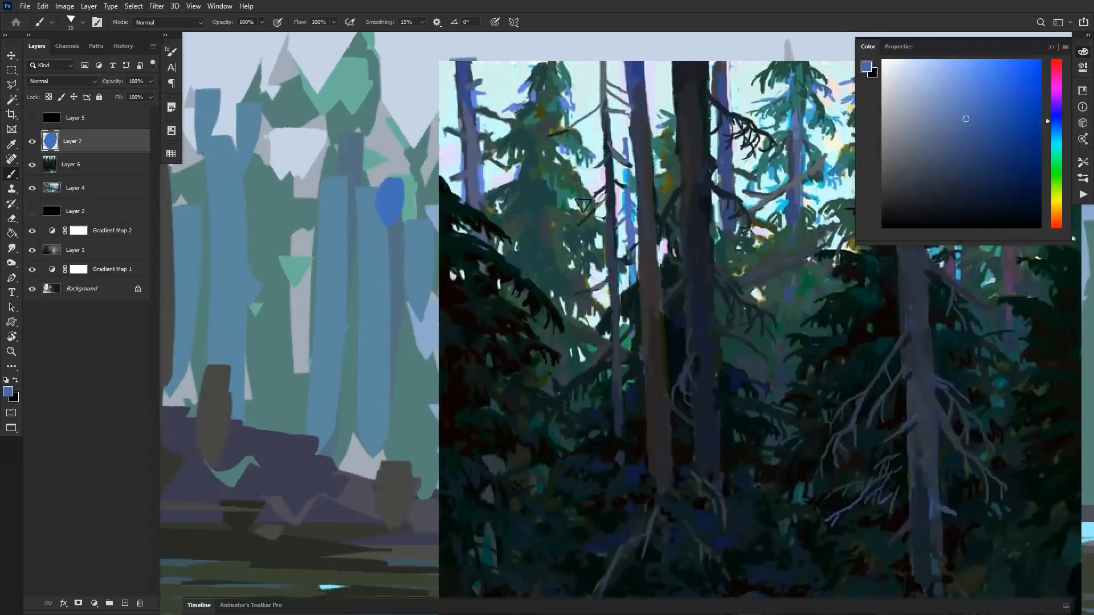
left_click_drag(385, 223, 383, 276)
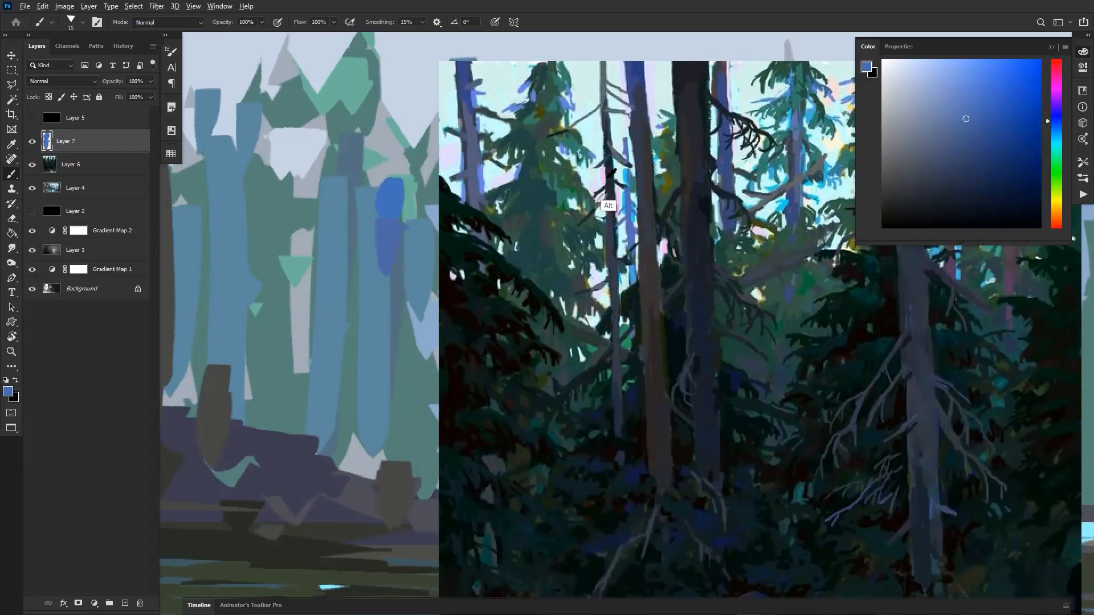
Try pink and dark teal swatches sampled from the reference beside the blue ones, undoing each.
left_click(600, 201, "alt")
left_click_drag(369, 228, 381, 285)
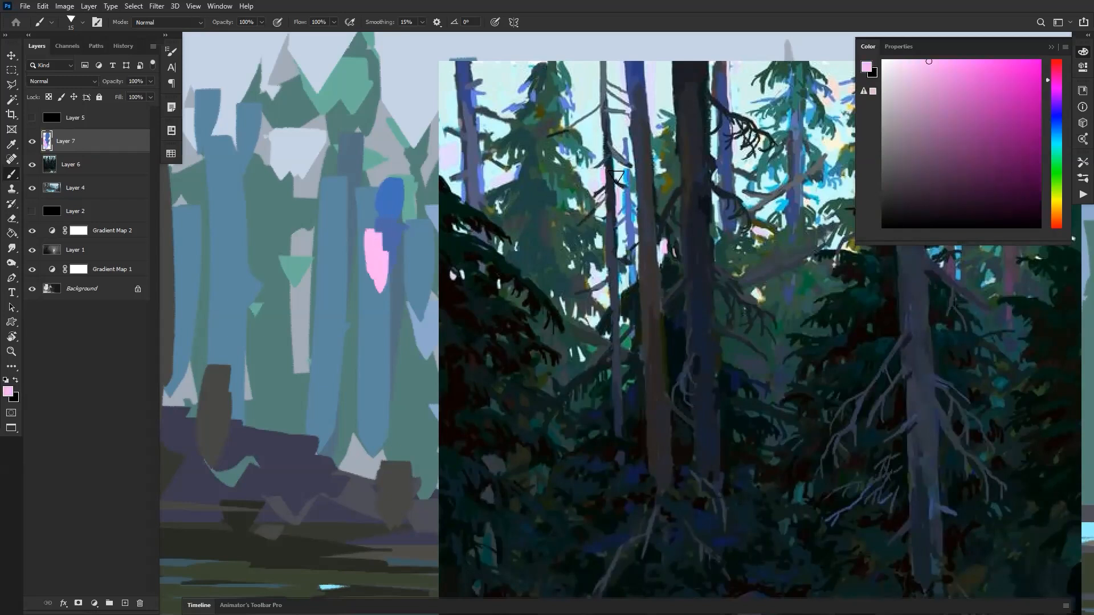
key("ctrl+z")
left_click(558, 225, "alt")
mouse_move(367, 245)
left_mouse_down()
mouse_move(364, 268)
mouse_move(385, 257)
mouse_move(323, 261)
mouse_move(379, 255)
left_mouse_up()
key("ctrl+z")
left_click(542, 218, "alt")
key("ctrl+z")
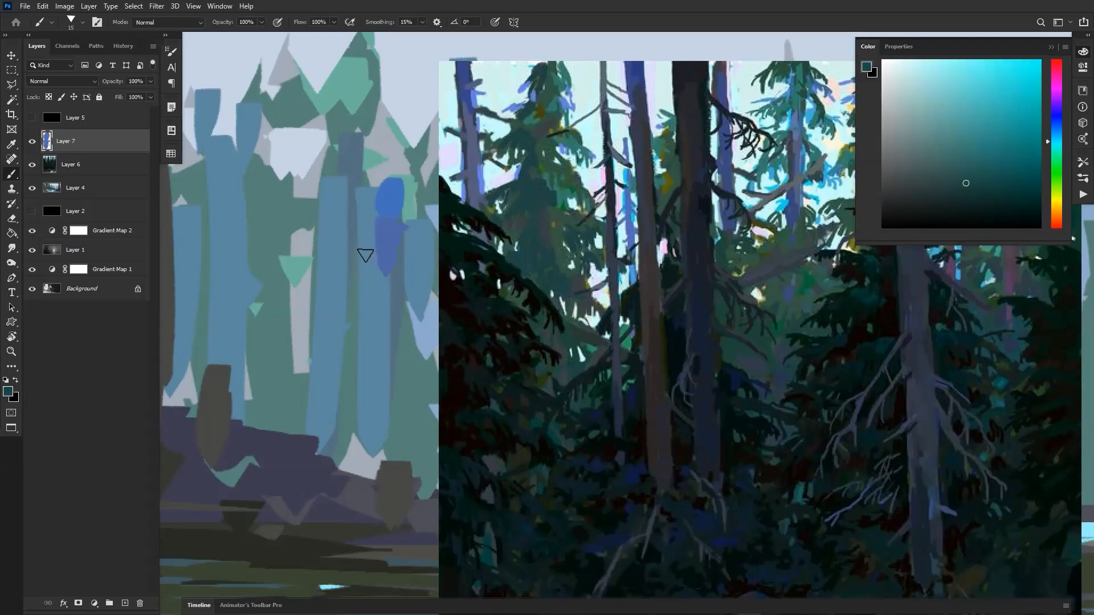
left_click(530, 215, "alt")
left_click_drag(346, 243, 383, 250)
Paint a bright cyan-blue swatch over the distant blue trunks, next to the two sampled blue swatches.
key("z")
left_click(374, 260, "alt")
left_click(374, 271)
key("ctrl+space")
left_click(373, 269)
double_click(375, 269)
mouse_move(560, 240)
left_mouse_down()
mouse_move(255, 290)
mouse_move(213, 271)
left_mouse_up()
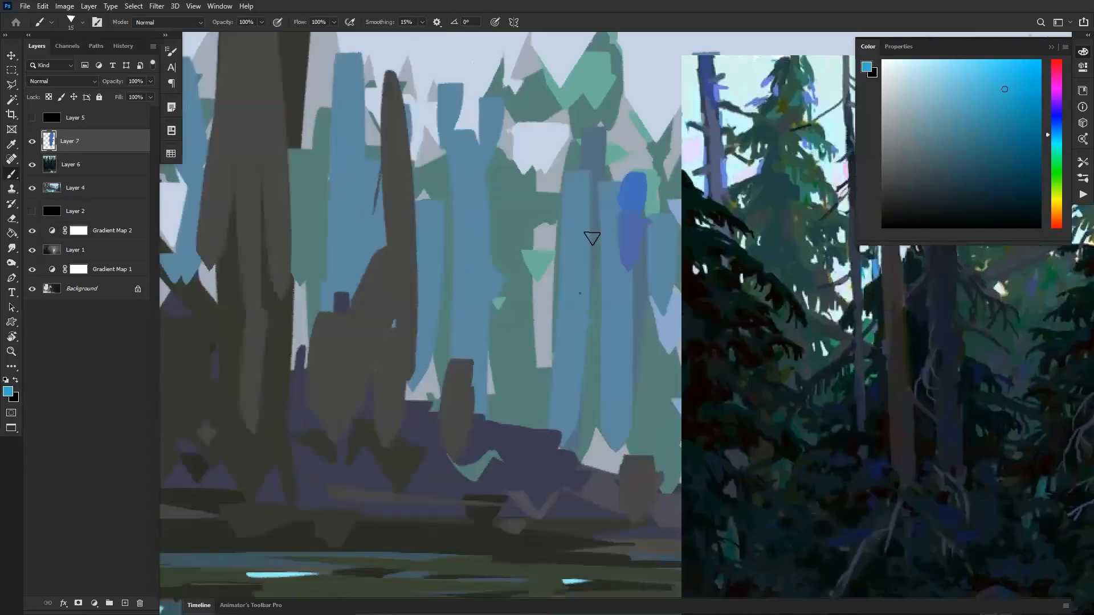
mouse_move(591, 237)
left_mouse_down()
mouse_move(622, 228)
mouse_move(593, 239)
mouse_move(621, 263)
left_mouse_up()
Set the black check layer's blend mode to Color and toggle its visibility to check the swatch values, leaving it hidden.
left_click(32, 118)
left_click(31, 118)
left_click(32, 118)
left_click(104, 120)
key("v")
key("shift+alt+c")
left_click(33, 118)
left_click(32, 118)
left_click(32, 118)
Select Layer 7, sample the pale cyan sky of the reference and paint a swatch of it on the landscape's sky.
key("z")
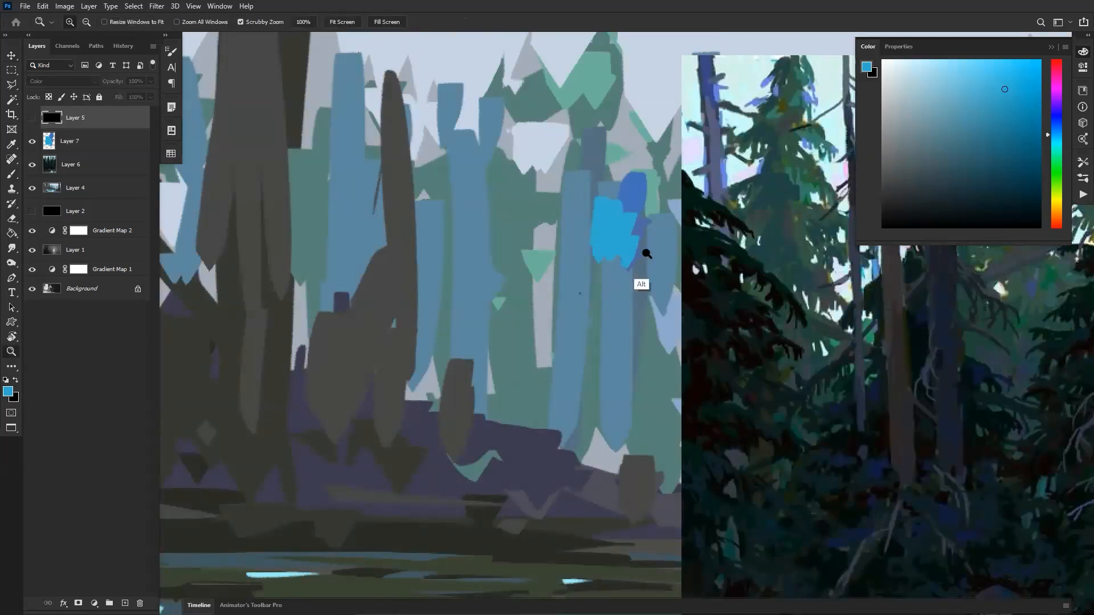
left_click(649, 254, "alt")
left_click(649, 255, "alt")
left_click(650, 255, "alt")
left_click(659, 301)
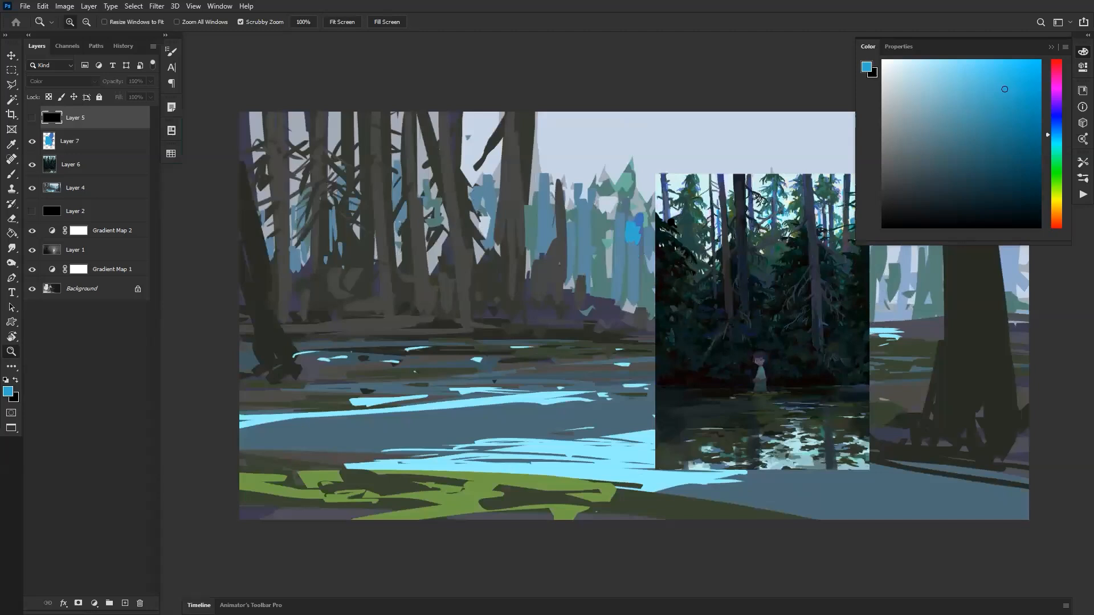
left_click(674, 205)
left_click_drag(676, 180, 572, 239)
left_click(578, 234)
key("b")
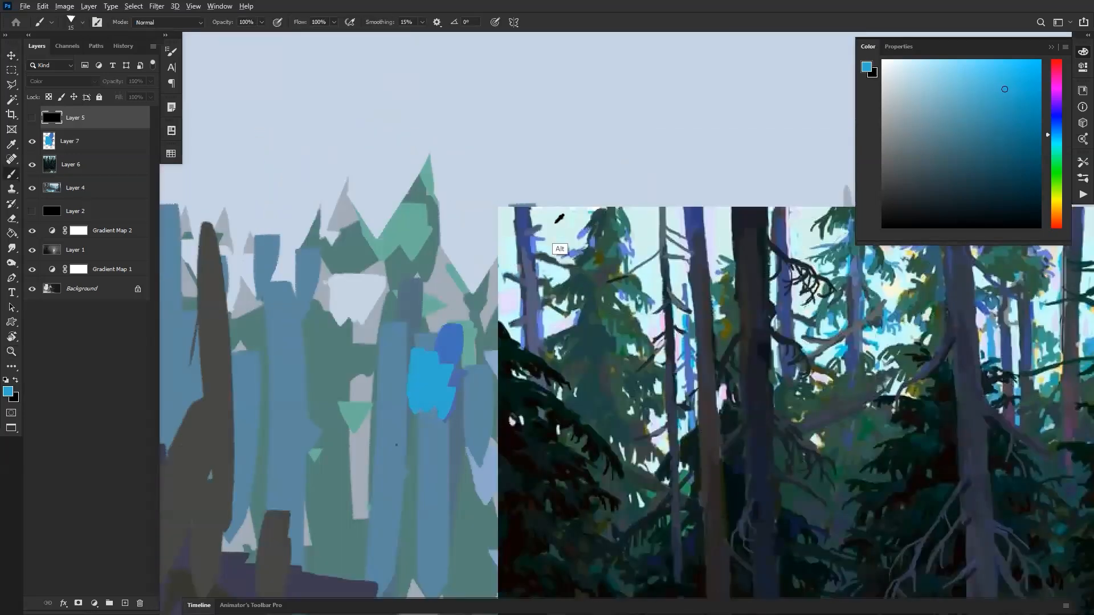
left_click(111, 145)
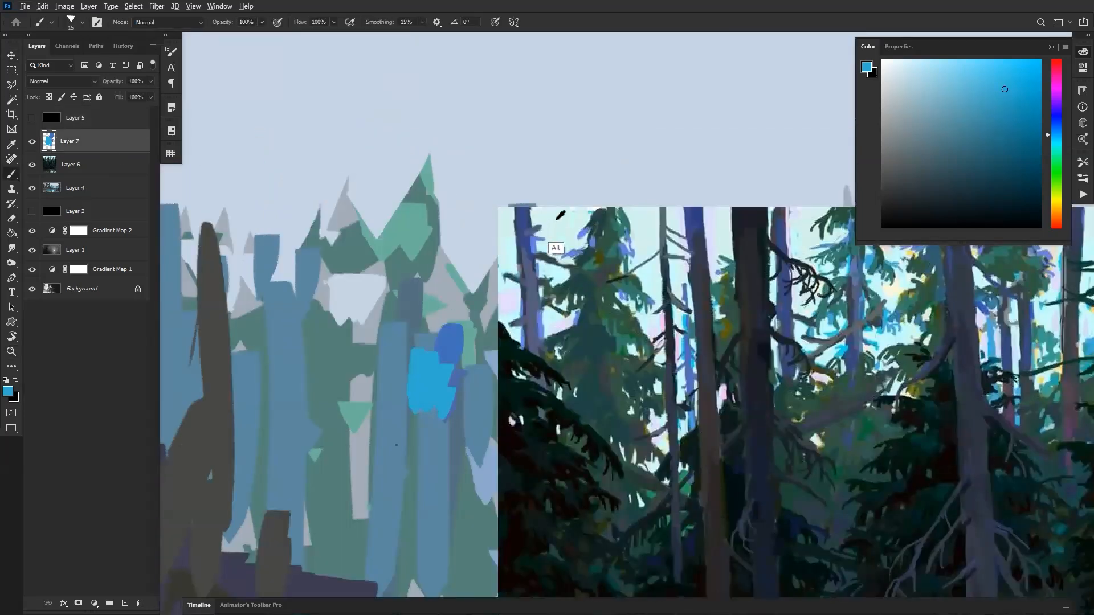
left_click(556, 251, "alt")
left_click(546, 262, "alt")
mouse_move(478, 152)
left_mouse_down()
mouse_move(488, 108)
mouse_move(510, 102)
left_mouse_up()
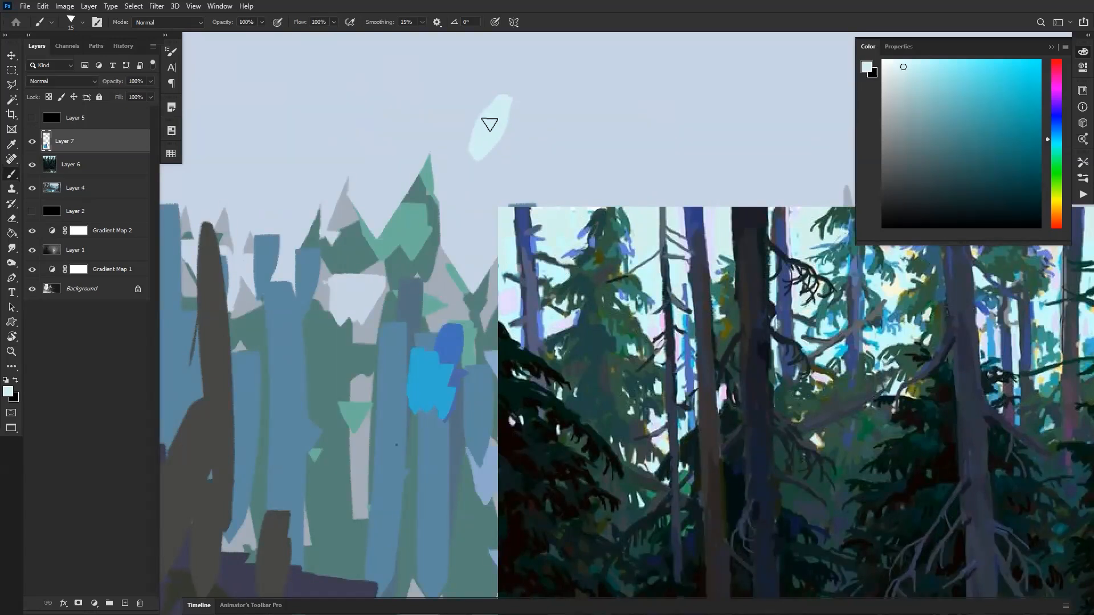
Compare the pale cyan swatch with the surrounding sky by repeatedly sampling both colors.
key("alt")
left_click(453, 119, "alt")
left_click(501, 113, "alt")
left_click(457, 124, "alt")
left_click(488, 119, "alt")
left_click(451, 126, "alt")
left_click(488, 115, "alt")
left_click(443, 128, "alt")
left_click(488, 121, "alt")
left_click(450, 128, "alt")
left_click(489, 116, "alt")
left_click(449, 130, "alt")
left_click(490, 114, "alt")
left_click(452, 131, "alt")
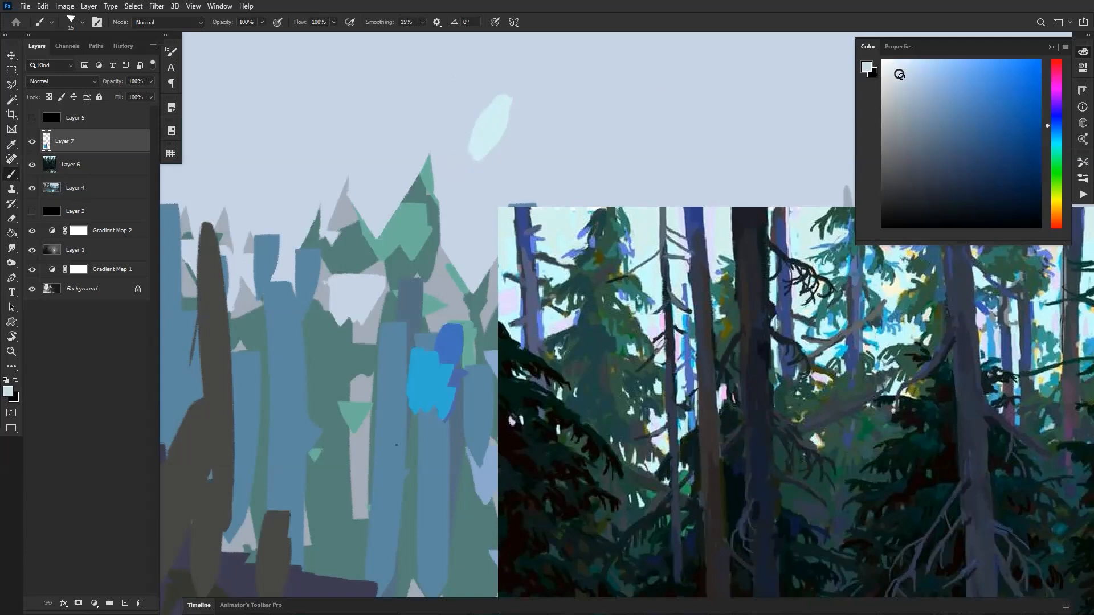
Try a stroke of the sky color with a slightly shifted hue beside the pale swatch, then undo it.
left_click(1051, 129)
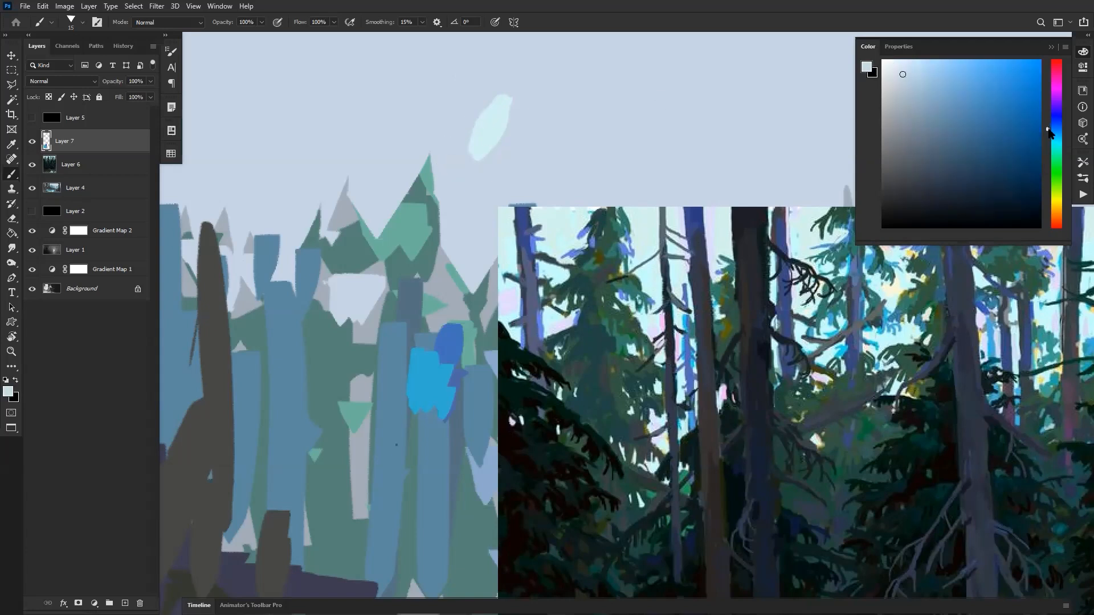
left_click_drag(444, 141, 466, 105)
key("ctrl+z")
Widen the pale sky swatch with a sampled tint and with the sky color shifted to a lighter cyan.
left_click(495, 120, "alt")
mouse_move(496, 124)
left_mouse_down()
mouse_move(503, 149)
mouse_move(512, 114)
left_mouse_up()
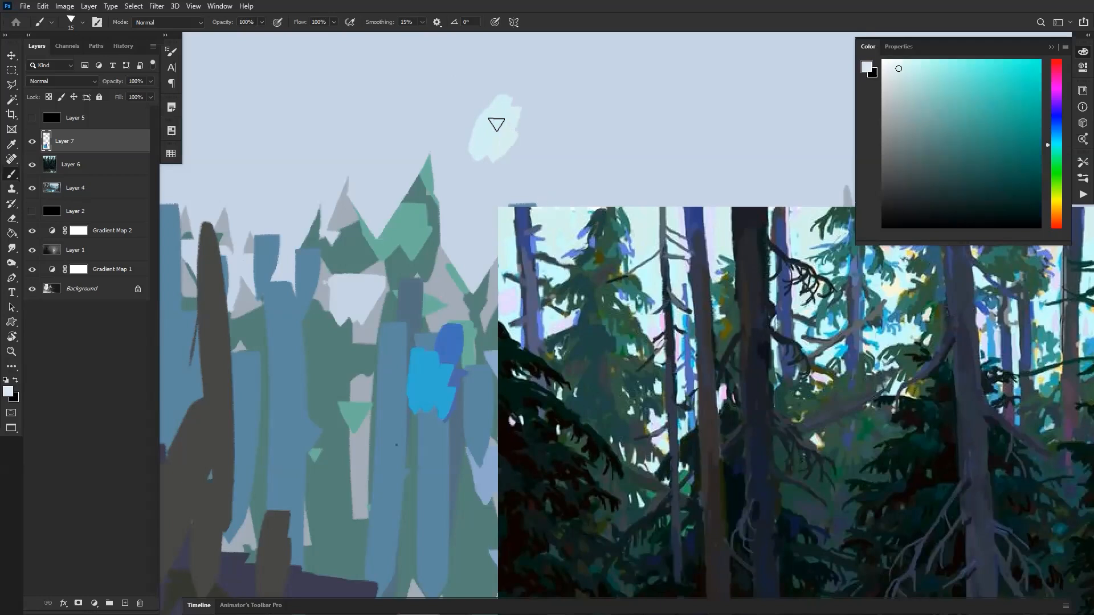
left_click(446, 128, "alt")
left_click(512, 107, "alt")
left_click(445, 126, "alt")
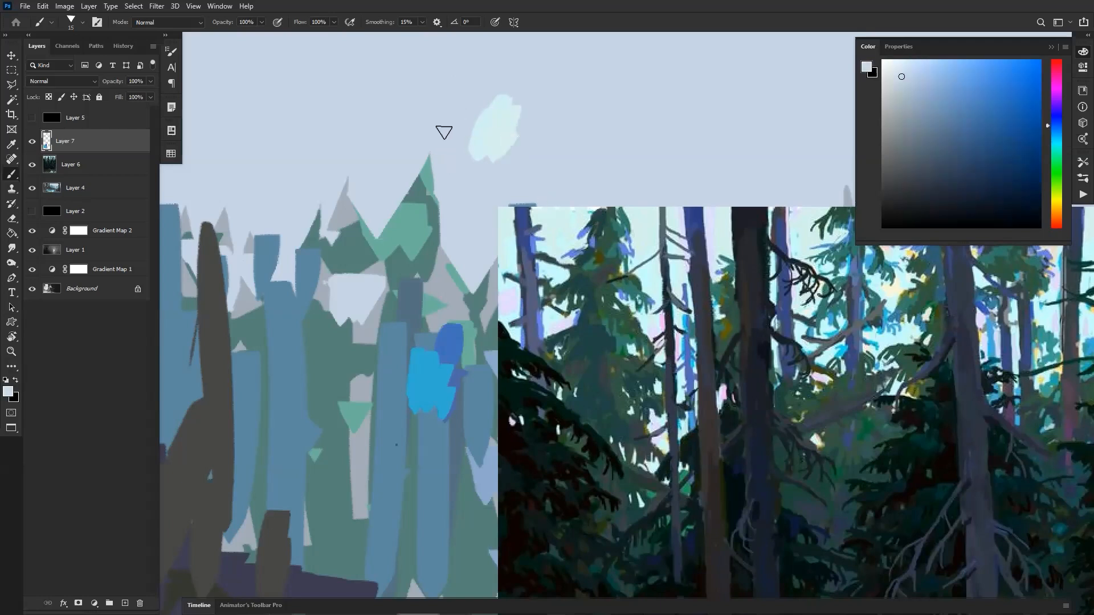
left_click(904, 69)
left_click(1052, 144)
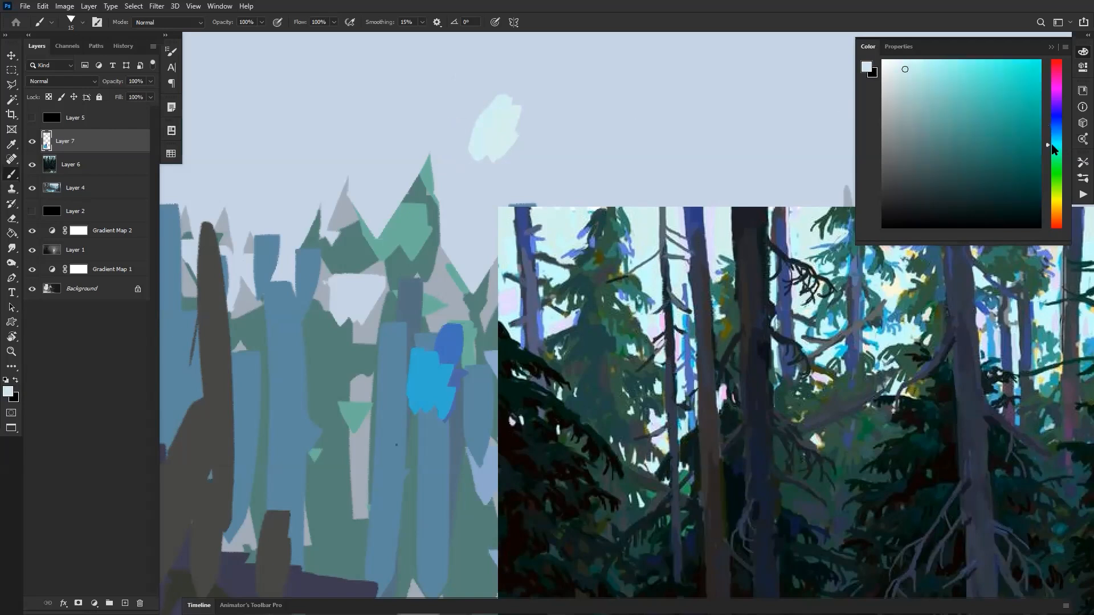
left_click_drag(473, 98, 463, 161)
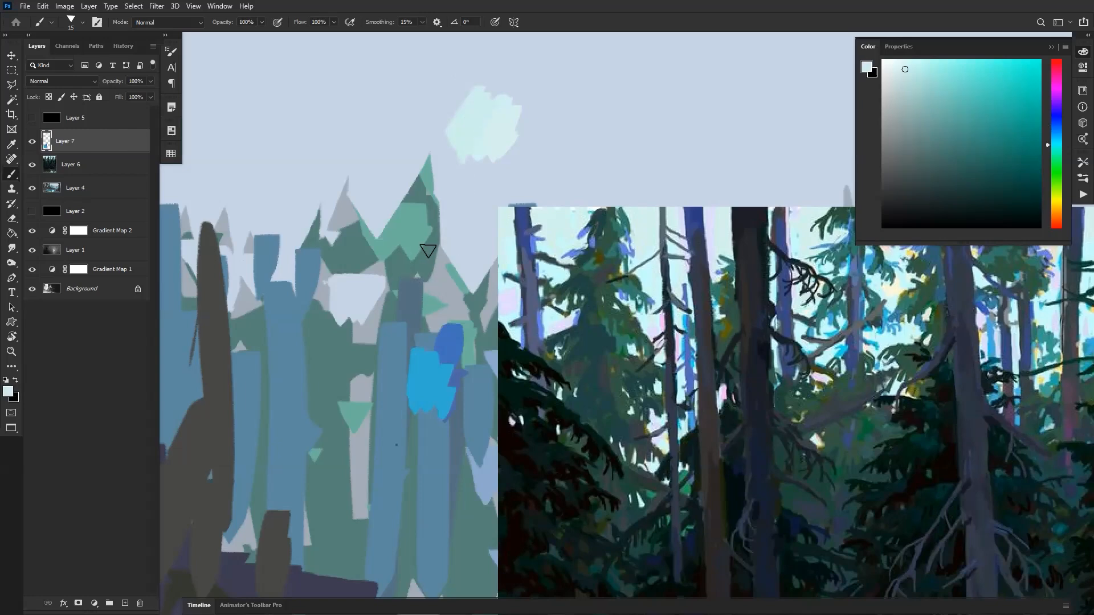
Sample the bright blue swatch and paint short strokes of it under the pale sky swatch, interlocking the edge with sampled pale cyan.
key("ctrl+space")
left_click_drag(477, 212, 457, 244)
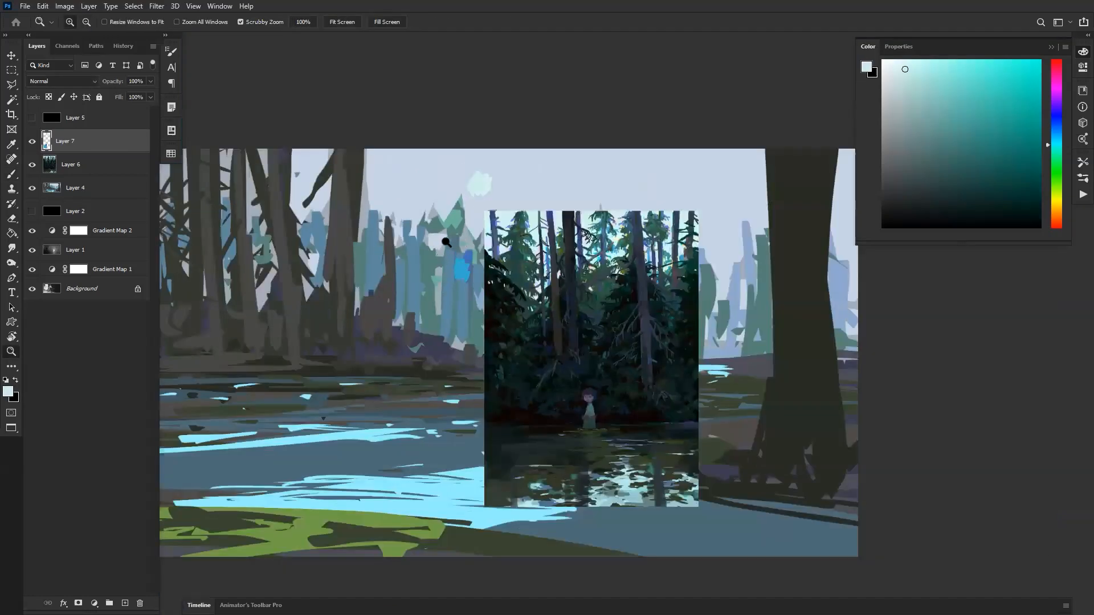
left_click(467, 245, "ctrl")
left_click(456, 284, "alt")
mouse_move(462, 186)
left_mouse_down()
mouse_move(475, 161)
mouse_move(493, 178)
left_mouse_up()
left_click_drag(479, 165, 478, 173)
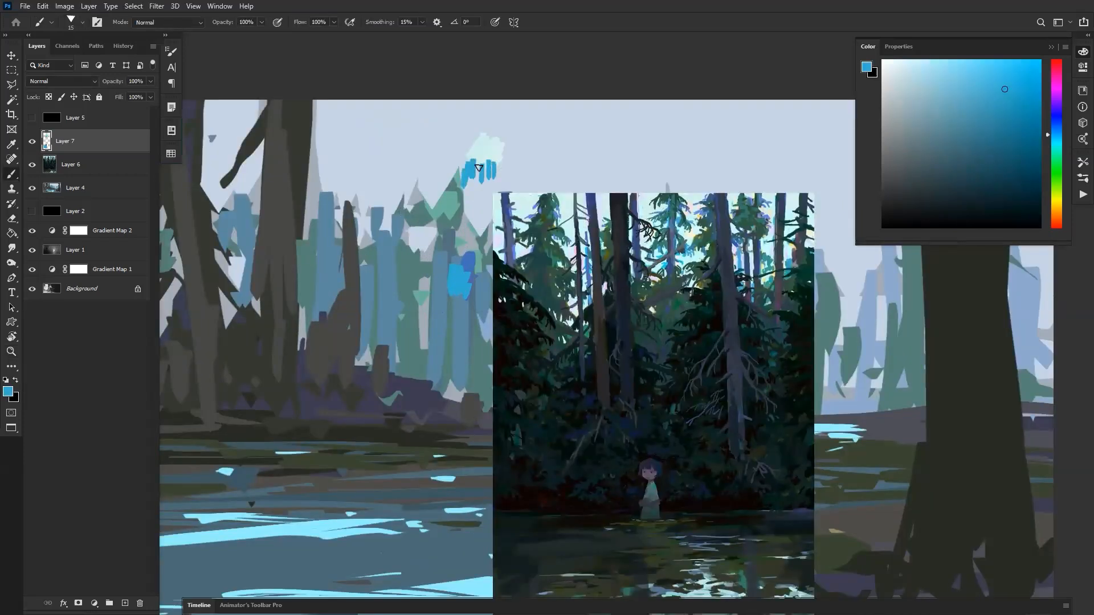
left_click(480, 152, "alt")
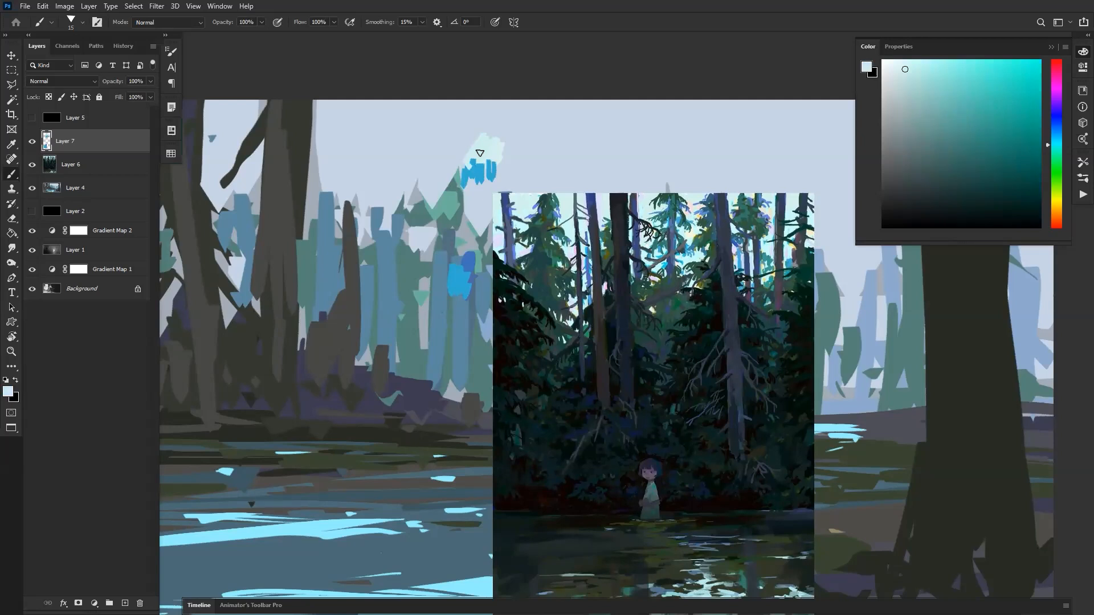
left_click(477, 161, "alt")
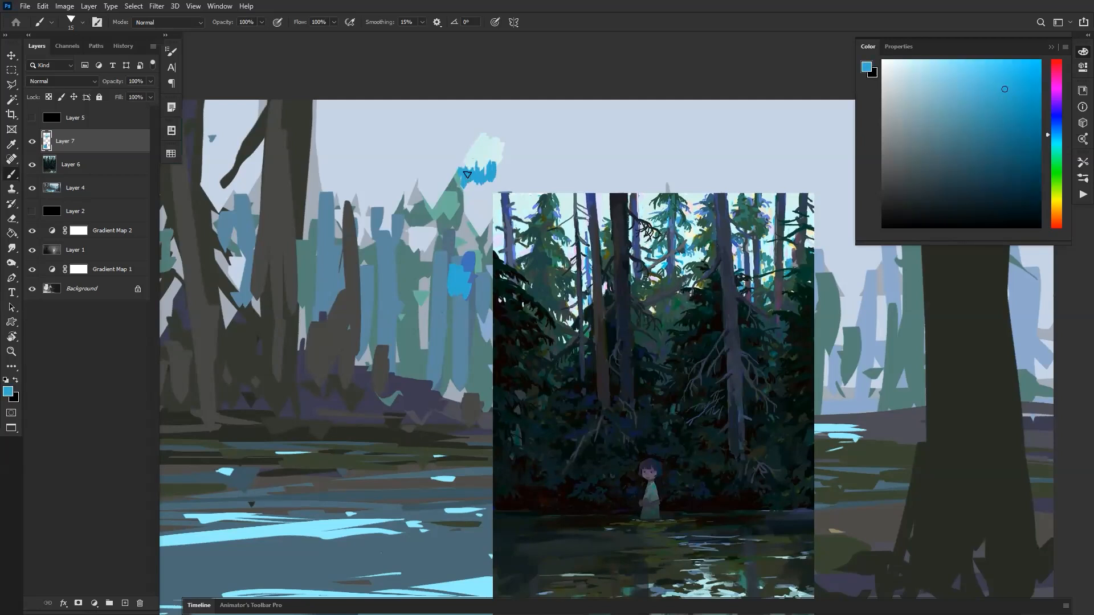
left_click(498, 160, "alt")
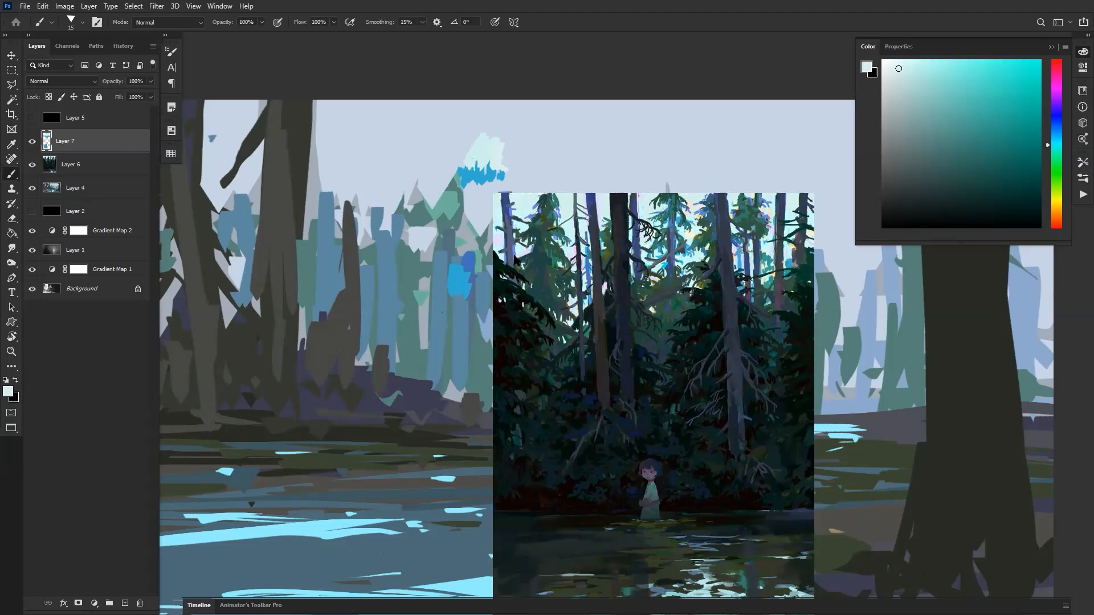
Hide the swatch layer and the pasted reference layer to show the whole landscape.
key("z")
left_click(522, 246, "alt")
left_click(522, 246, "alt")
left_click(32, 141)
left_click(32, 166)
key("b")
left_click(544, 283)
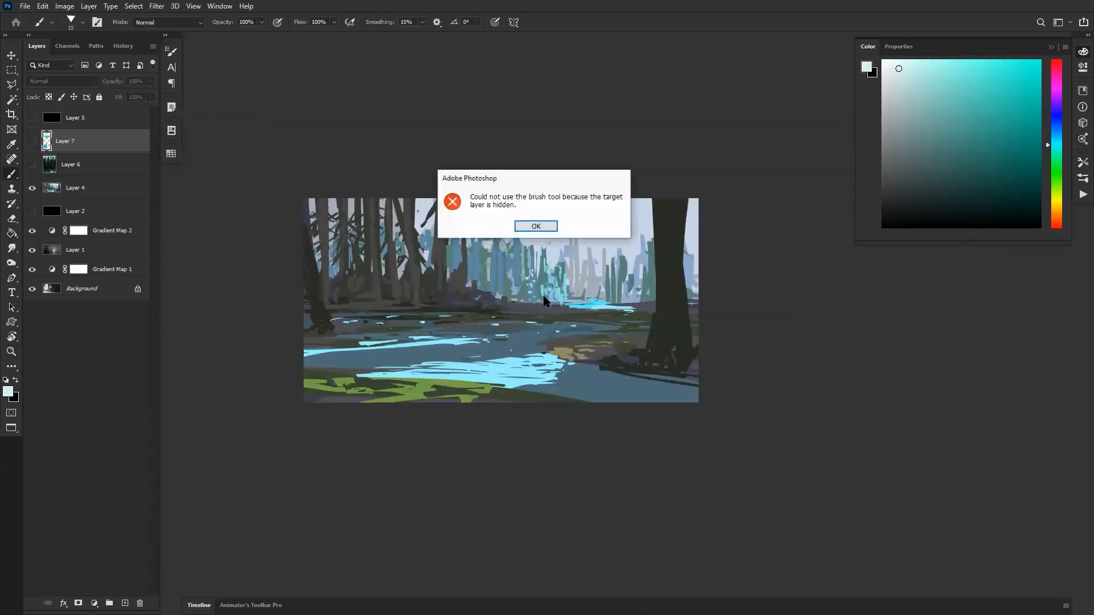
left_click(552, 226)
key("z")
left_click(528, 282)
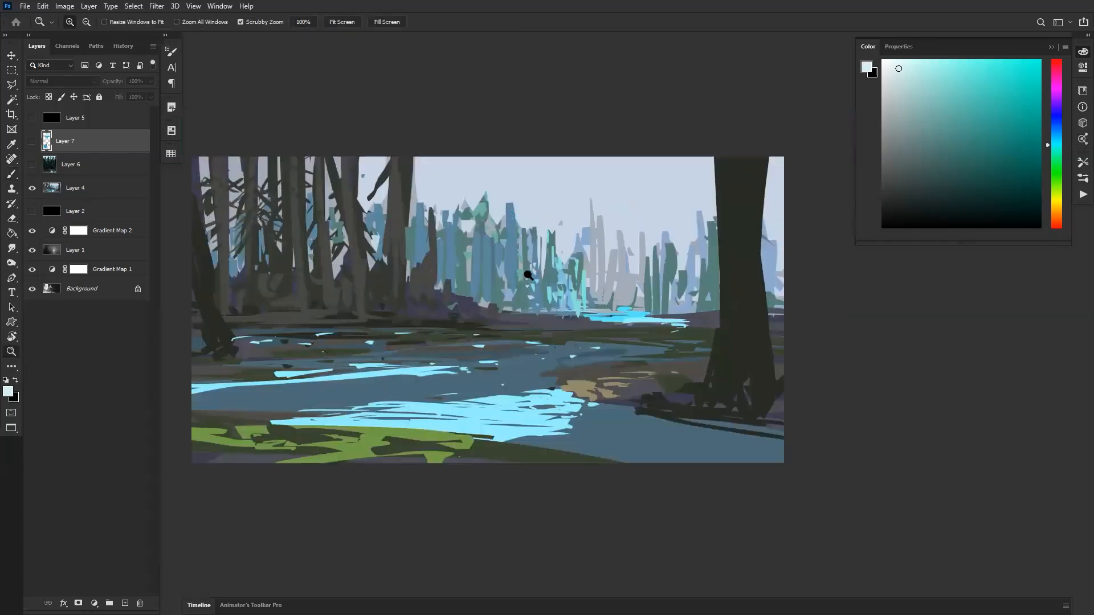
Add a new layer and fill it entirely with light teal sampled from the distant trees of the landscape.
key("ctrl+shift+alt+n")
key("g")
left_click(579, 257, "alt")
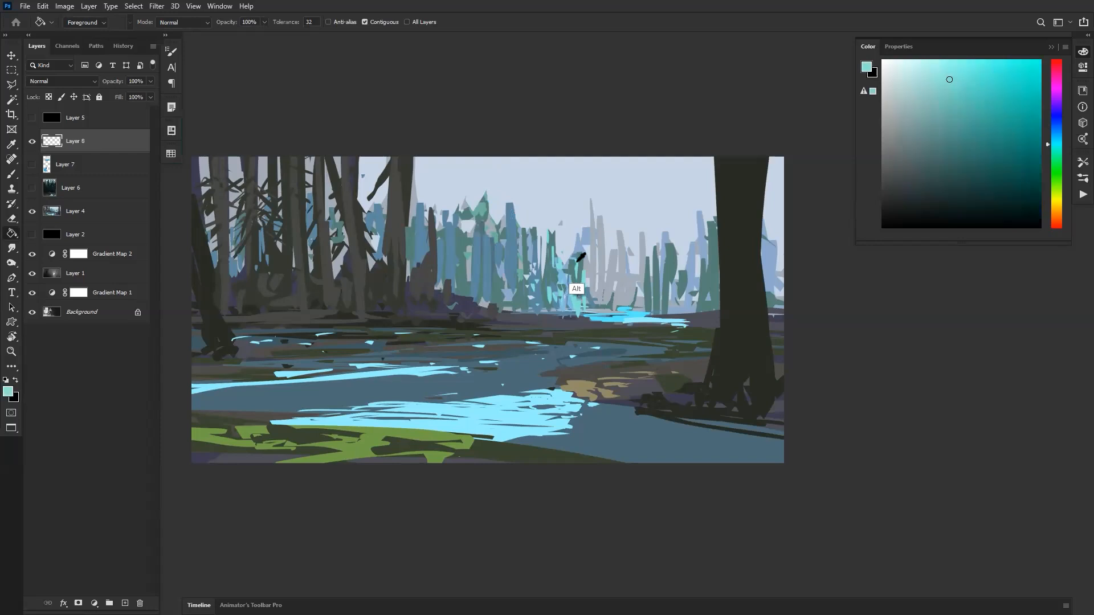
left_click(579, 256)
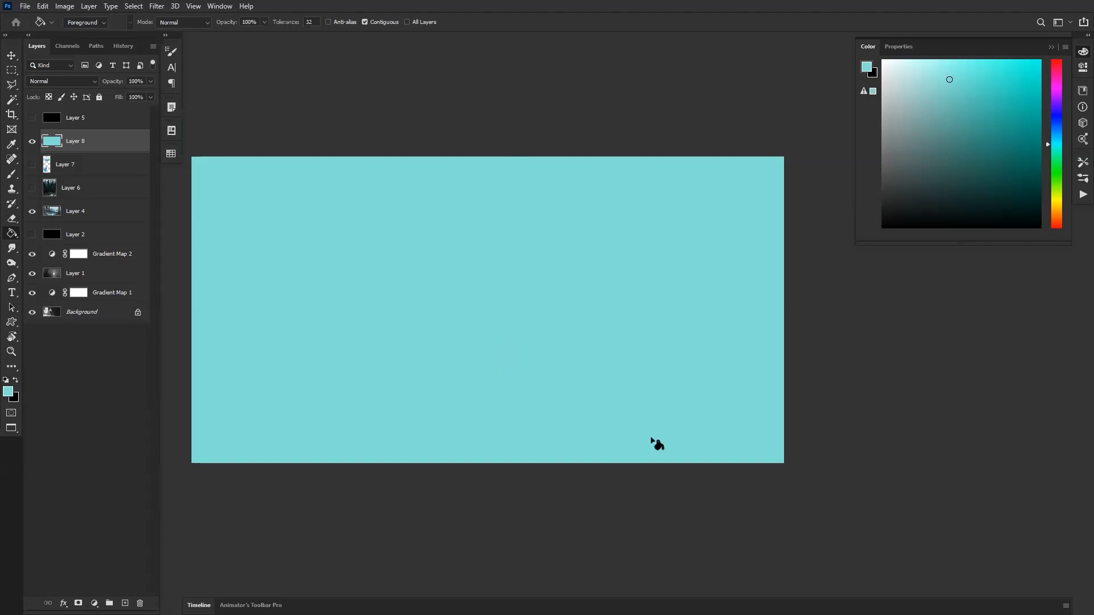
Switch to the brush, enlarge it, and add another empty layer above the teal fill.
key("b")
left_click_drag(428, 300, 475, 298)
key("bracketright")
key("bracketright")
key("bracketright")
key("bracketright")
key("bracketright")
key("bracketright")
key("bracketright")
key("bracketright")
key("bracketright")
key("bracketright")
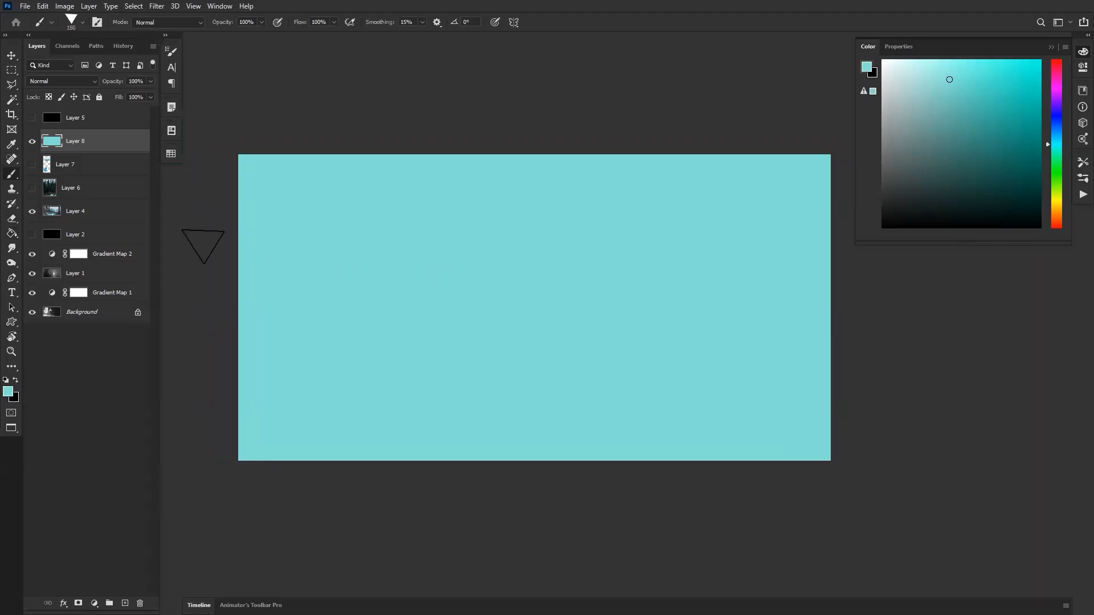
key("ctrl+shift+alt+n")
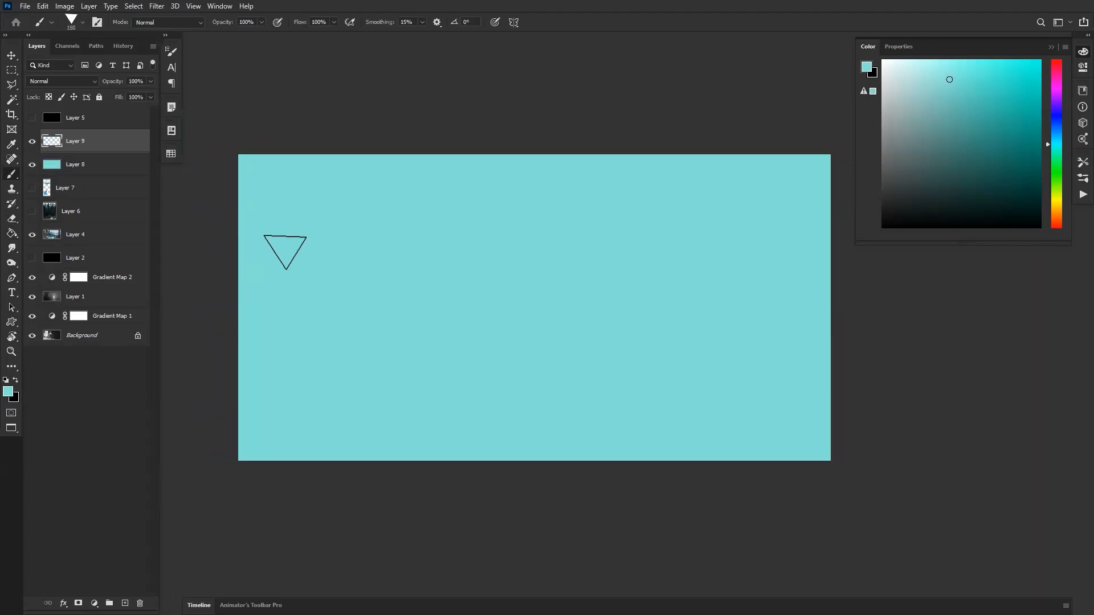
key("g")
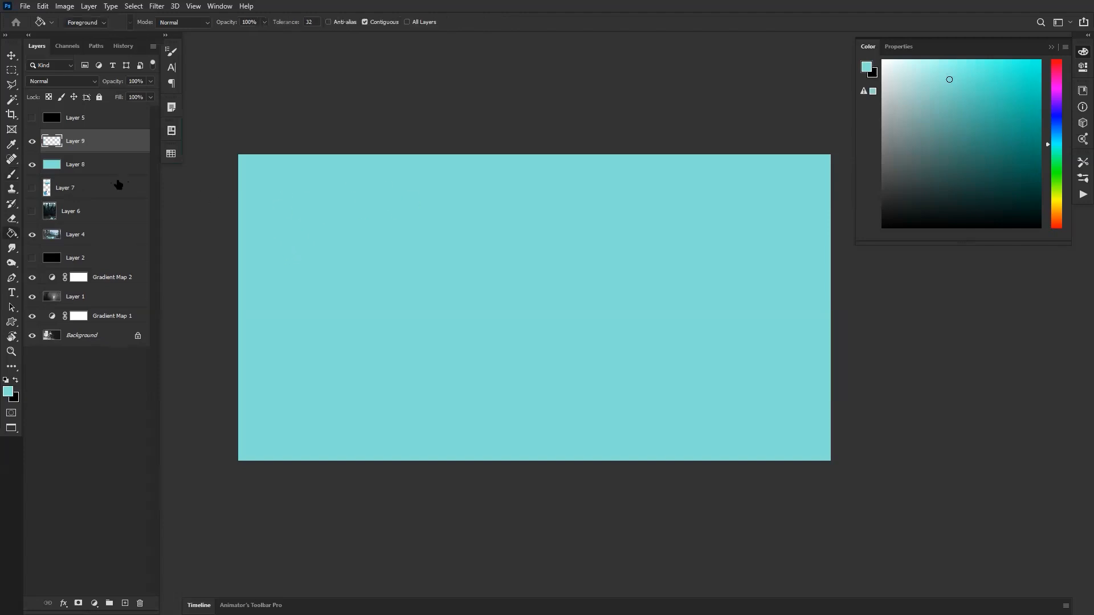
key("d")
left_click(566, 244)
key("ctrl+z")
Outline a polygonal selection over the canvas's upper right, with a stepped lower-left corner and a straight lower edge.
key("shift+g")
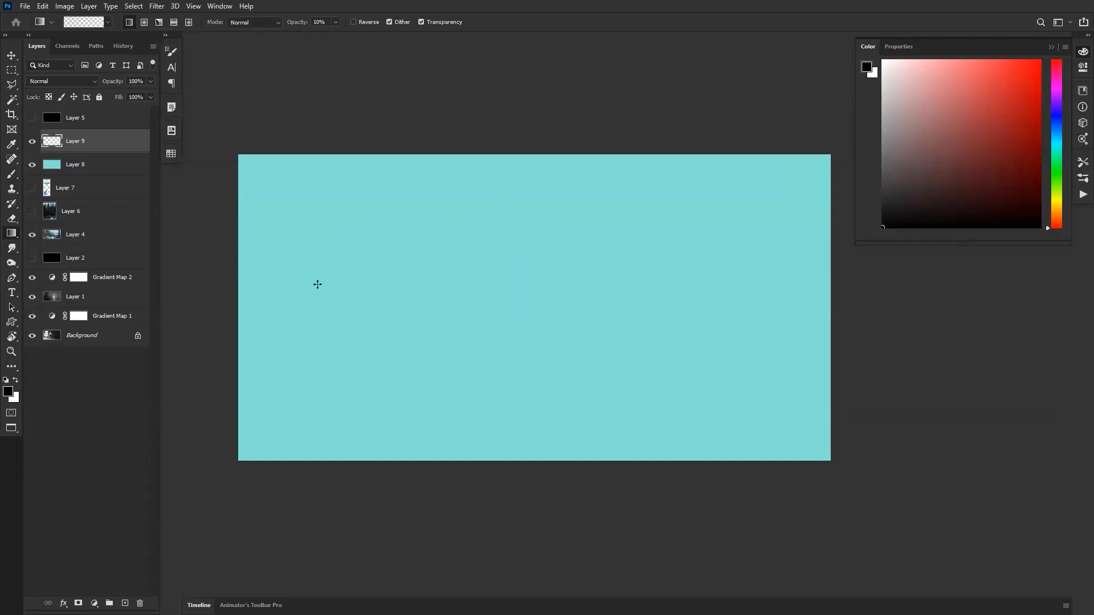
key("l")
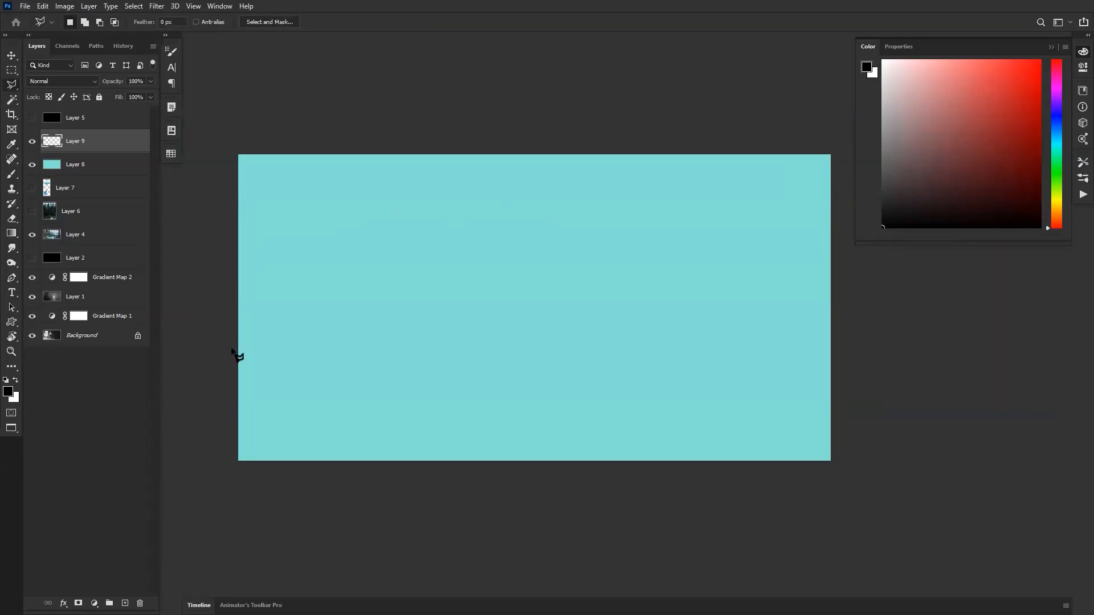
left_click(381, 215)
left_click(373, 326)
left_click(389, 137)
left_click(371, 324)
left_click(393, 332)
left_click(393, 346)
left_click(409, 358)
left_click(426, 392)
left_click(860, 395)
left_click(838, 143)
left_click(740, 101)
left_click(390, 136)
Shade the selected area with repeated black gradients at 10% opacity, fading from the upper edge toward the lower one.
key("g")
left_click(381, 376, "alt")
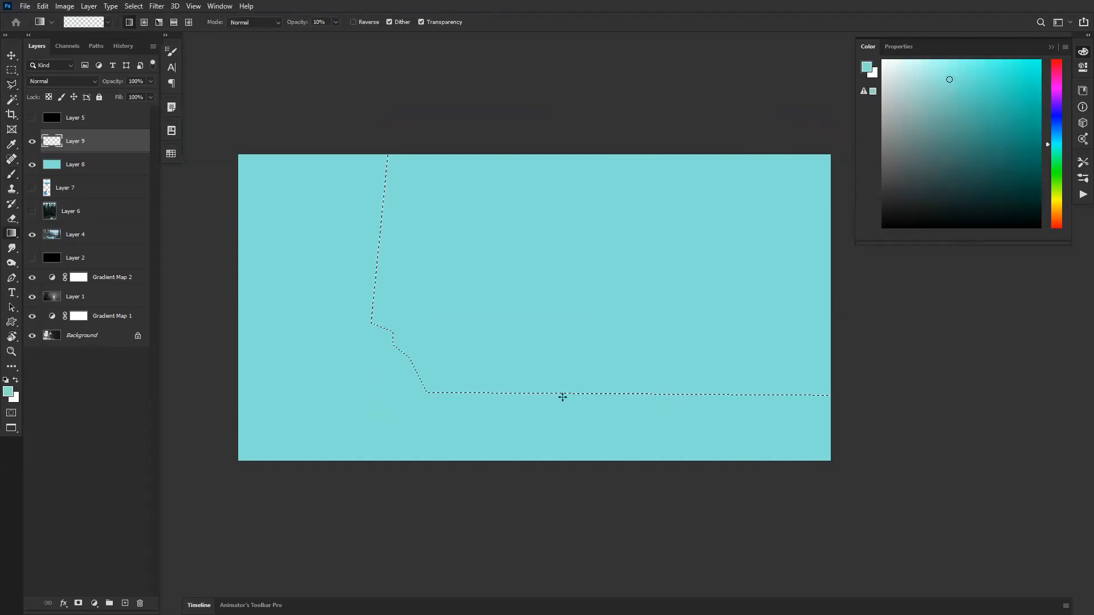
key("d")
left_click_drag(583, 159, 567, 382)
left_click_drag(561, 273, 558, 388)
left_click_drag(555, 310, 559, 398)
left_click_drag(550, 313, 546, 404)
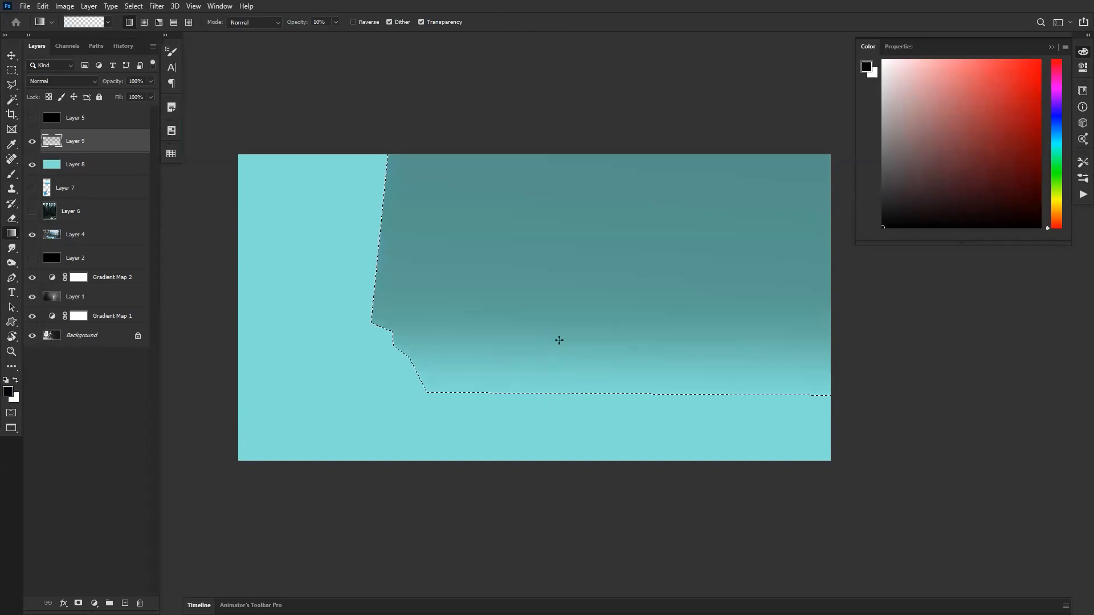
Pick a muted orange-brown and paint vertical trunk-like strokes along the selection's left side.
key("b")
left_click(511, 251, "alt")
left_click(1053, 192)
left_click_drag(1054, 194, 1056, 213)
left_click(962, 133)
left_click_drag(405, 268, 408, 189)
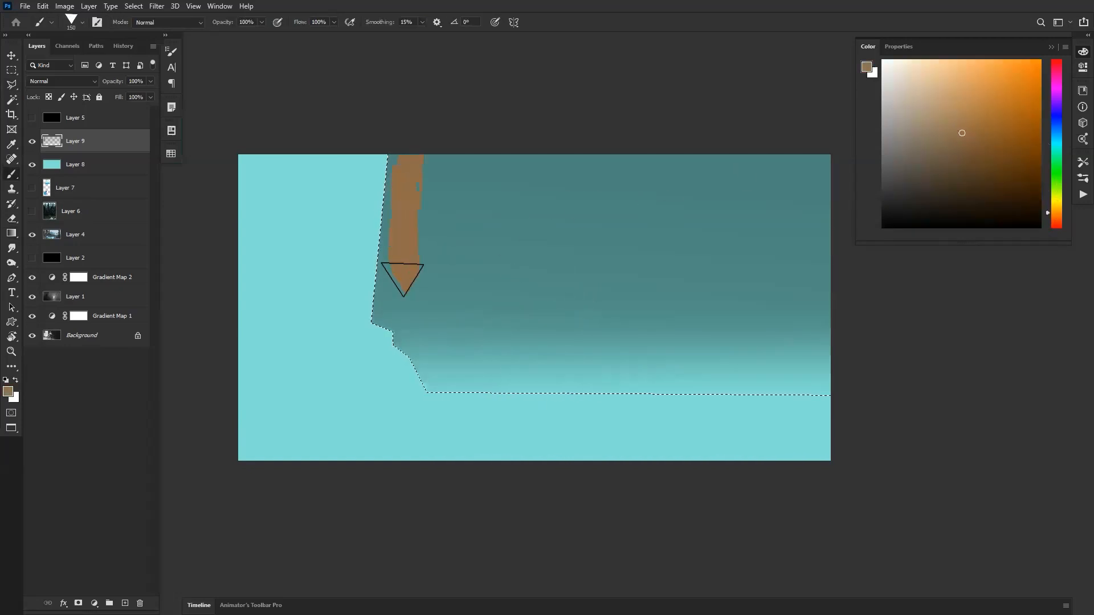
mouse_move(373, 268)
left_mouse_down()
mouse_move(366, 286)
mouse_move(430, 215)
mouse_move(442, 122)
mouse_move(478, 152)
mouse_move(459, 268)
left_mouse_up()
Tint the upper part of the selection with brown gradients and extend the lower edge of the brown shapes with short strokes.
key("g")
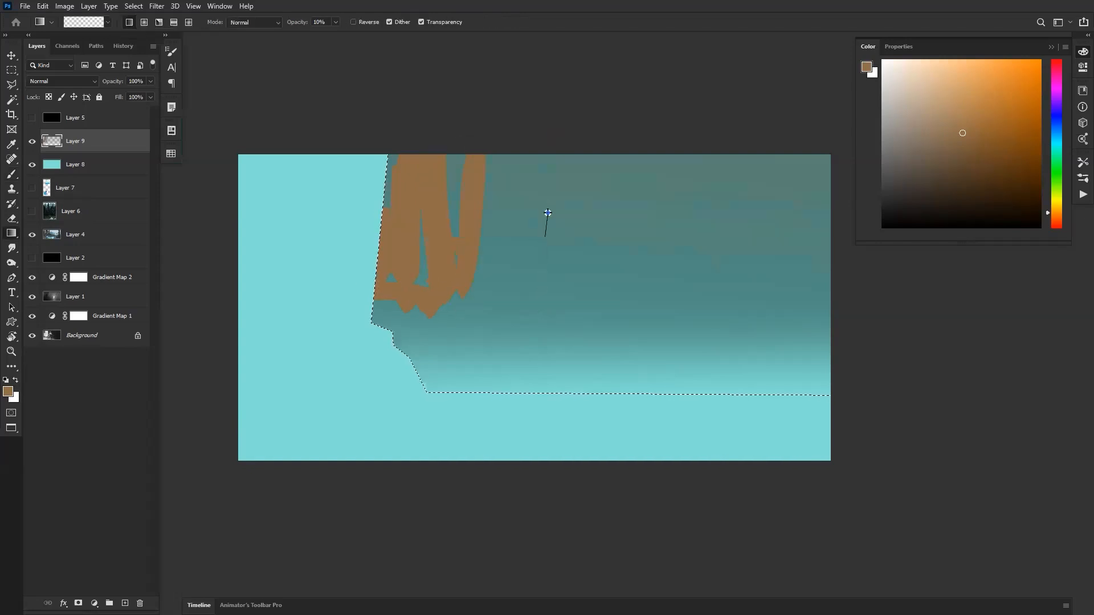
left_click_drag(540, 174, 535, 270)
key("b")
left_click(495, 255)
left_click(498, 285)
mouse_move(465, 263)
left_mouse_down()
mouse_move(450, 300)
mouse_move(418, 310)
left_mouse_up()
Paint a dark teal ground shape under the brown trunks, refining its right end with a smaller brush.
left_click(481, 319, "alt")
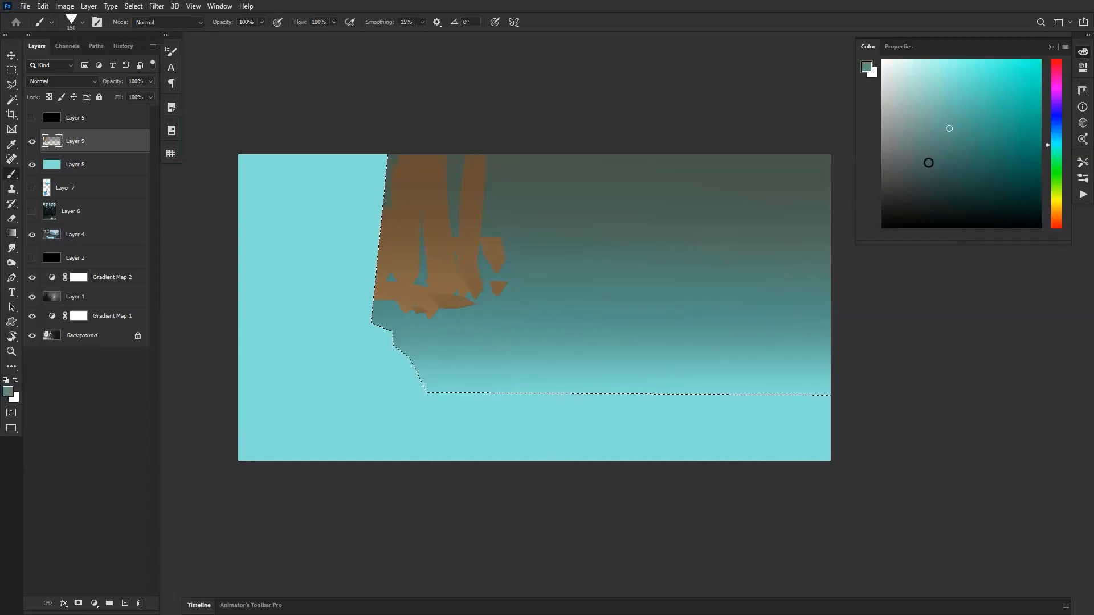
left_click(920, 155)
left_click_drag(377, 293, 520, 294)
left_click(956, 183)
left_click_drag(400, 311, 432, 318)
key("bracketleft")
mouse_move(486, 296)
left_mouse_down()
mouse_move(527, 306)
mouse_move(550, 292)
left_mouse_up()
key("bracketleft")
key("bracketleft")
key("bracketleft")
key("bracketleft")
key("bracketleft")
left_click_drag(458, 285, 572, 292)
Paint a thin strip of saturated blue with a lighter blue highlight along the dark ground's upper edge.
left_click_drag(995, 119, 1000, 113)
left_click_drag(1051, 147, 1057, 137)
mouse_move(504, 283)
left_mouse_down()
mouse_move(535, 291)
mouse_move(481, 295)
mouse_move(541, 292)
left_mouse_up()
left_click(981, 79)
key("bracketleft")
left_click(525, 283, "alt")
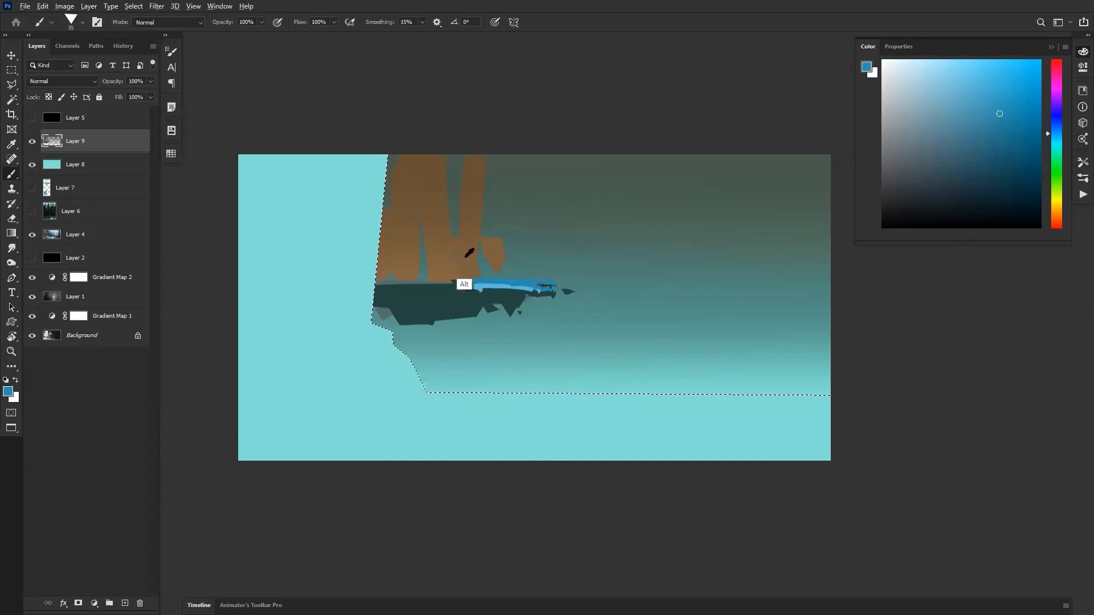
Sample the trunk brown and paint broader, lighter brown vertical strokes at the trunk group's right side.
left_click(464, 258, "alt")
left_click_drag(475, 246, 472, 217)
key("bracketright")
key("bracketright")
key("bracketright")
left_click_drag(451, 152, 450, 242)
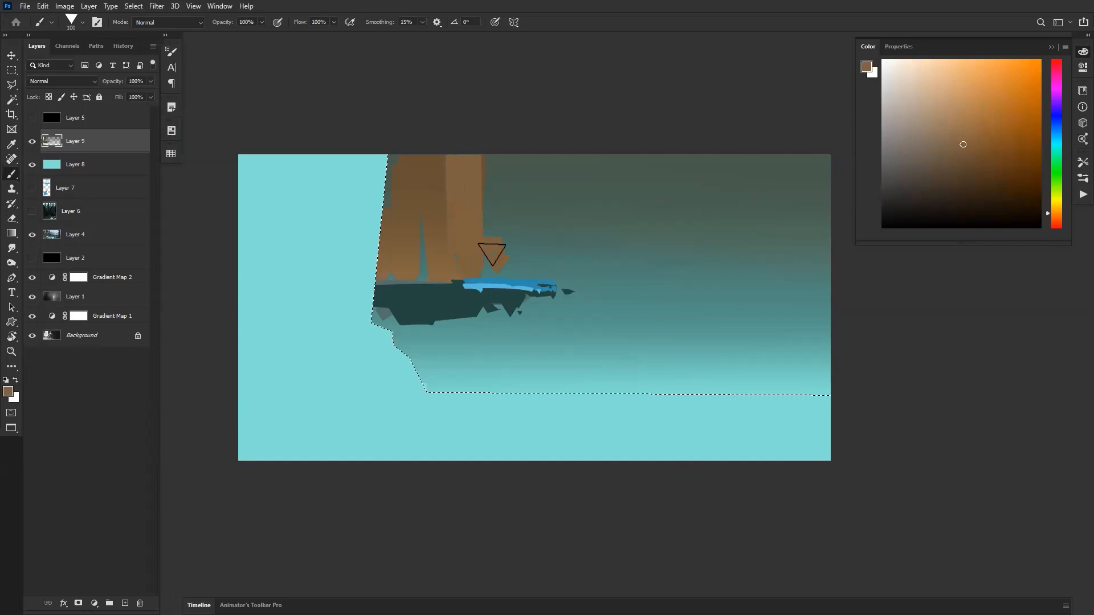
left_click_drag(501, 258, 504, 143)
Sample the strip's blue and dab small touches along the ground edge beneath the trunks.
left_click(480, 290, "alt")
key("[")
key("[")
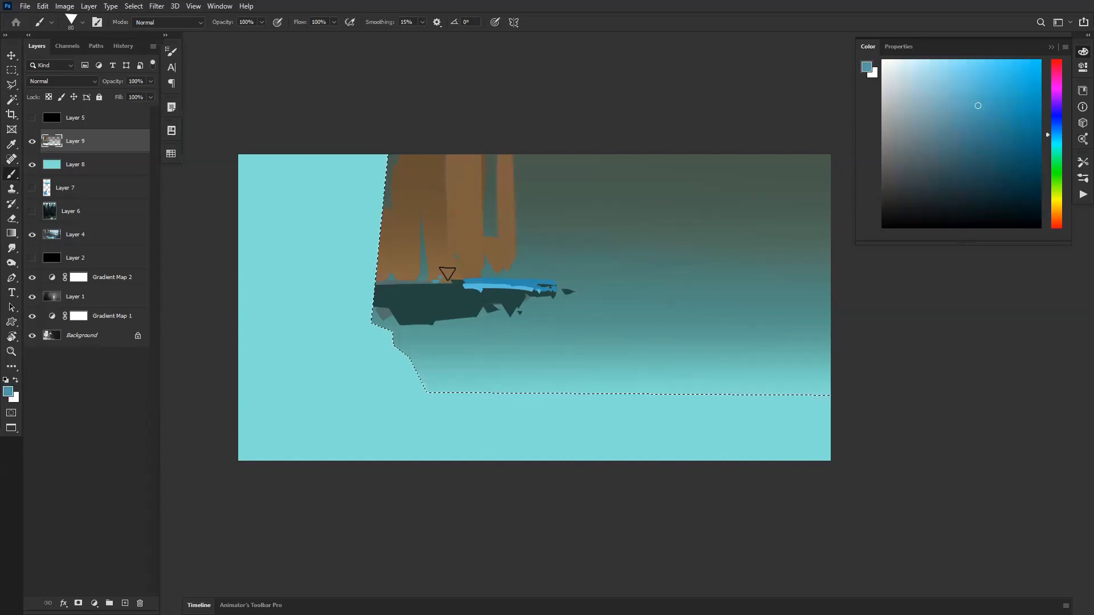
Paint a pale orange vertical light shape in front of the lighter brown trunk, down to the blue strip.
left_click(491, 271, "alt")
left_click_drag(963, 132, 941, 69)
left_click(1050, 210)
mouse_move(476, 218)
left_mouse_down()
mouse_move(480, 285)
mouse_move(468, 260)
left_mouse_up()
key("]")
key("]")
key("]")
key("]")
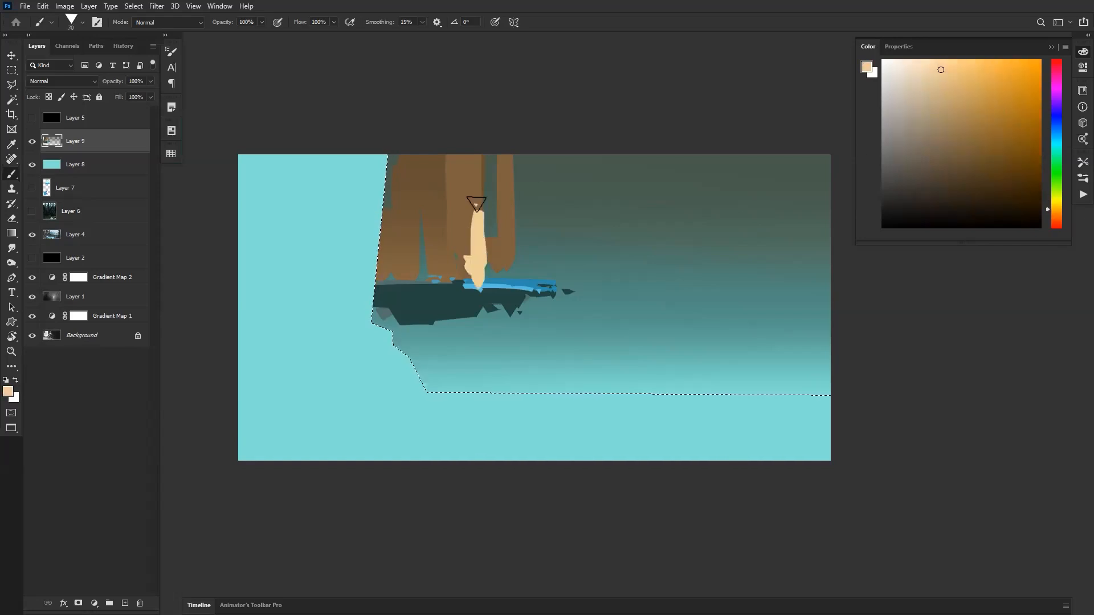
Edge the pale light shape with saturated orange, add small orange accents around it, and blend with the sampled pale orange.
left_click_drag(985, 120, 1020, 65)
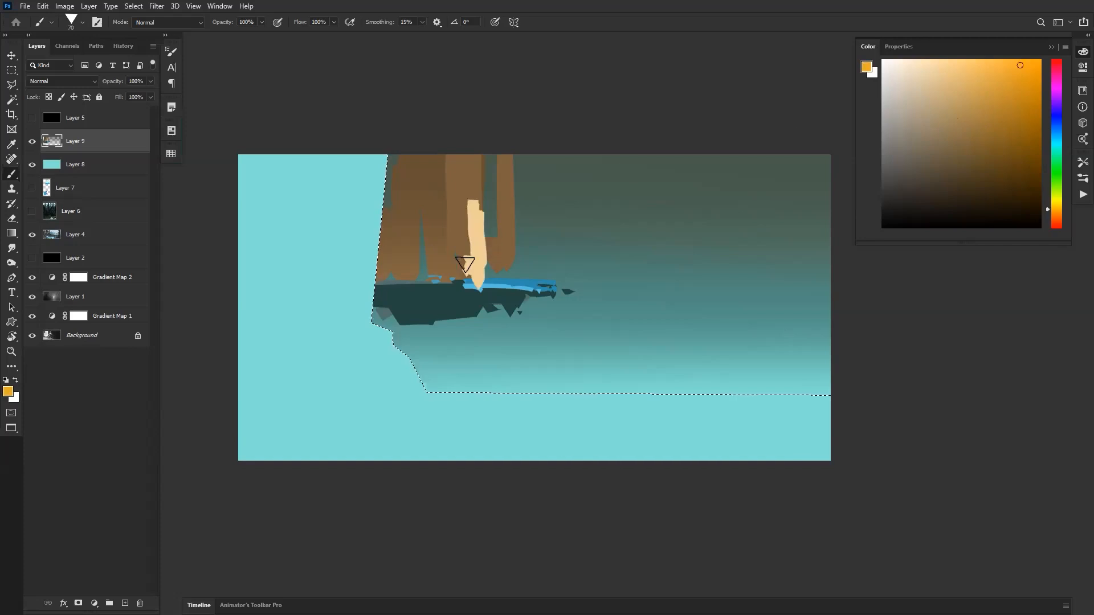
key("bracketright")
left_click_drag(466, 197, 465, 288)
left_click_drag(468, 208, 474, 199)
left_click(484, 229)
left_click(484, 268)
left_click(448, 275)
left_click(477, 278, "alt")
left_click_drag(477, 275, 468, 263)
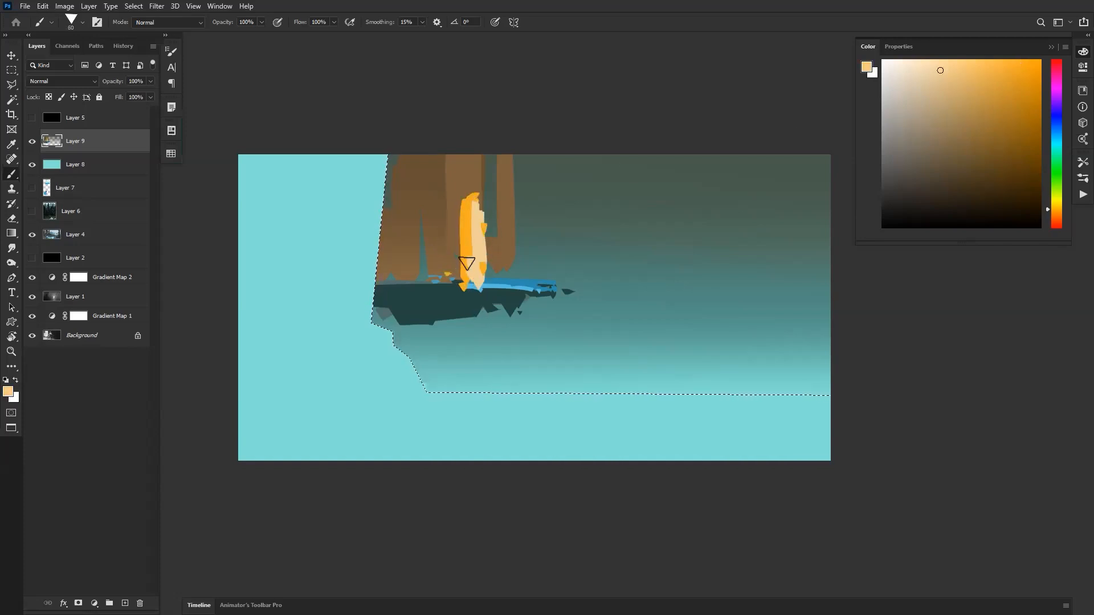
Sample the dark teal ground and paint thin strokes across the base of the glowing shape.
left_click(453, 298, "alt")
key("bracketleft")
key("bracketleft")
key("bracketleft")
left_click_drag(473, 280, 501, 280)
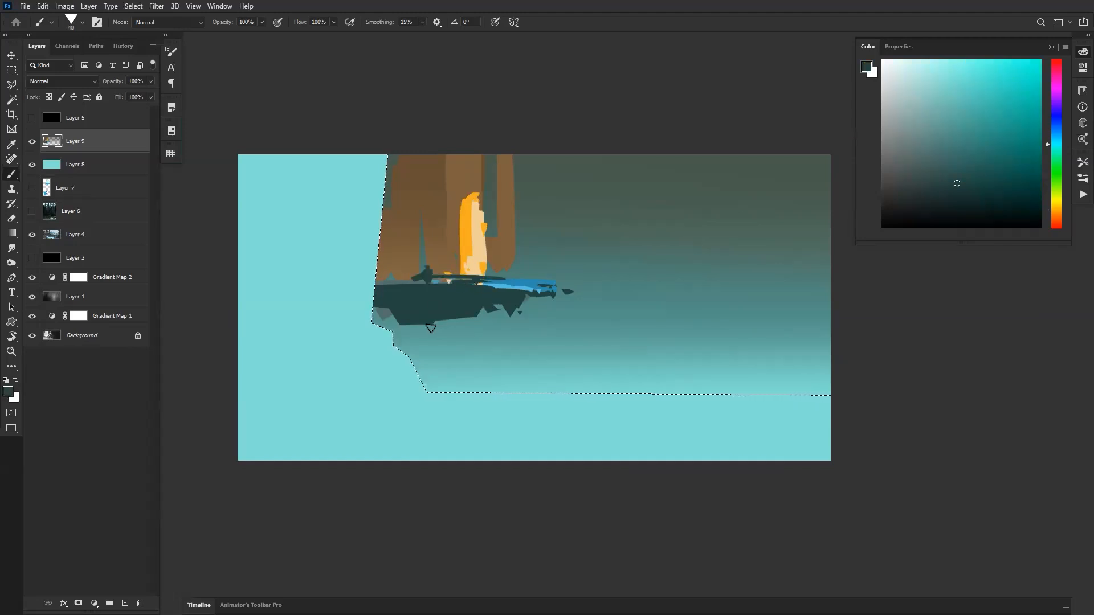
Paint a broad dark grey-teal foreground band below the ground shape, plus a few dabs beyond the blue strip.
left_click_drag(488, 322, 434, 324)
left_click_drag(442, 348, 527, 329)
key("bracketright")
key("bracketright")
key("bracketright")
key("bracketright")
key("bracketright")
key("bracketright")
key("bracketright")
mouse_move(439, 322)
left_mouse_down()
mouse_move(612, 308)
mouse_move(724, 321)
mouse_move(701, 324)
left_mouse_up()
mouse_move(552, 301)
left_mouse_down()
mouse_move(536, 293)
mouse_move(570, 287)
left_mouse_up()
left_click(567, 257)
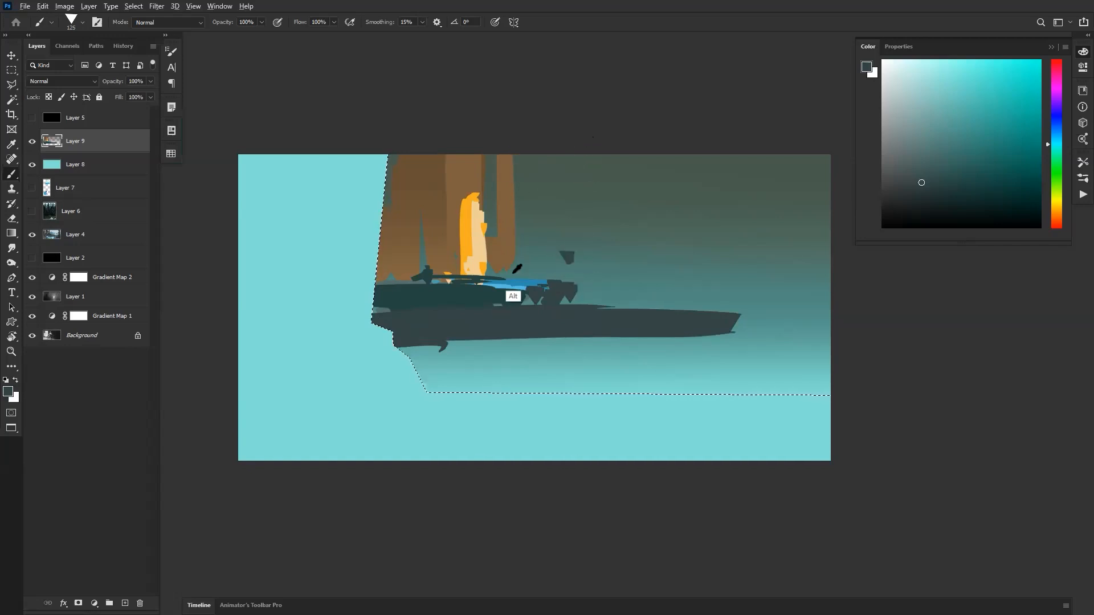
Paint near-black silhouettes: vertical trunks on both sides of the glowing shape and a thin horizontal stroke at its base.
left_click(910, 206)
key("bracketleft")
key("bracketleft")
left_click_drag(520, 152, 516, 261)
key("bracketleft")
key("bracketleft")
key("bracketleft")
key("bracketleft")
key("bracketleft")
left_click_drag(433, 279, 420, 223)
left_click_drag(467, 276, 580, 278)
Enlarge the brush and paint a broad near-black trunk beyond the existing dark trunk beside the glowing shape.
key("bracketright")
key("bracketright")
key("bracketright")
key("bracketright")
key("bracketright")
key("bracketright")
key("bracketright")
key("bracketright")
key("bracketright")
key("bracketright")
key("bracketright")
key("bracketright")
key("bracketright")
key("bracketright")
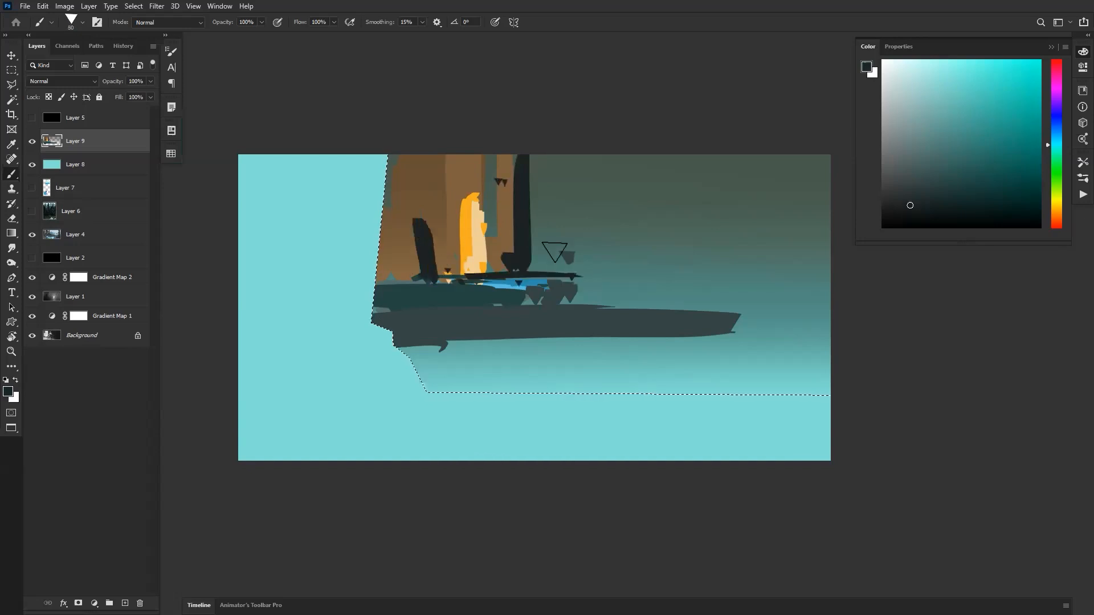
left_click_drag(571, 188, 568, 289)
mouse_move(573, 151)
left_mouse_down()
mouse_move(542, 247)
mouse_move(612, 271)
left_mouse_up()
Sample the warm brown and, with a smaller brush, paint a thin ground stroke and a vertical stroke beside the broad black trunk.
left_click(497, 271, "alt")
key("bracketleft")
key("bracketleft")
key("bracketleft")
key("bracketleft")
key("bracketleft")
key("bracketleft")
key("bracketleft")
key("bracketleft")
key("bracketleft")
key("bracketleft")
key("bracketleft")
key("bracketleft")
left_click_drag(664, 279, 546, 277)
mouse_move(598, 224)
left_mouse_down()
mouse_move(602, 144)
mouse_move(592, 254)
mouse_move(595, 147)
left_mouse_up()
Enlarge the brush and add brown dabs and short strokes farther out from the black trunk, down to the ground line.
key("bracketright")
key("bracketright")
key("bracketright")
key("bracketright")
key("bracketright")
key("bracketright")
key("bracketright")
key("bracketright")
key("bracketright")
left_click_drag(621, 200, 629, 220)
left_click(628, 247)
left_click_drag(633, 268, 661, 264)
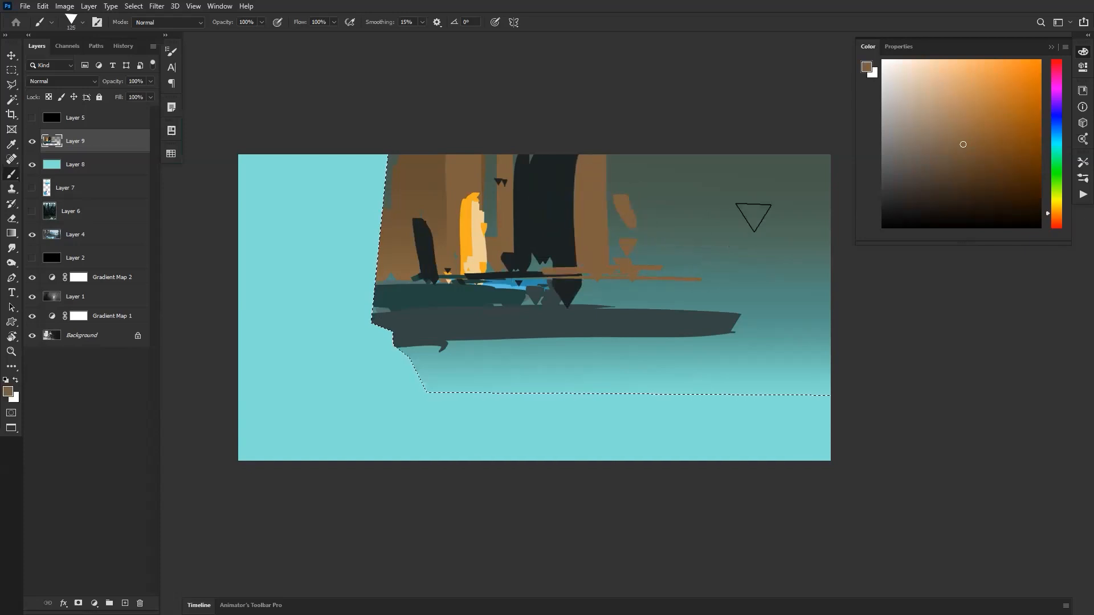
Pick a pale yellow-beige and paint a broad vertical shape beside the brown trunk, with small dabs near its base.
left_click(925, 87)
left_click_drag(1054, 209, 1055, 205)
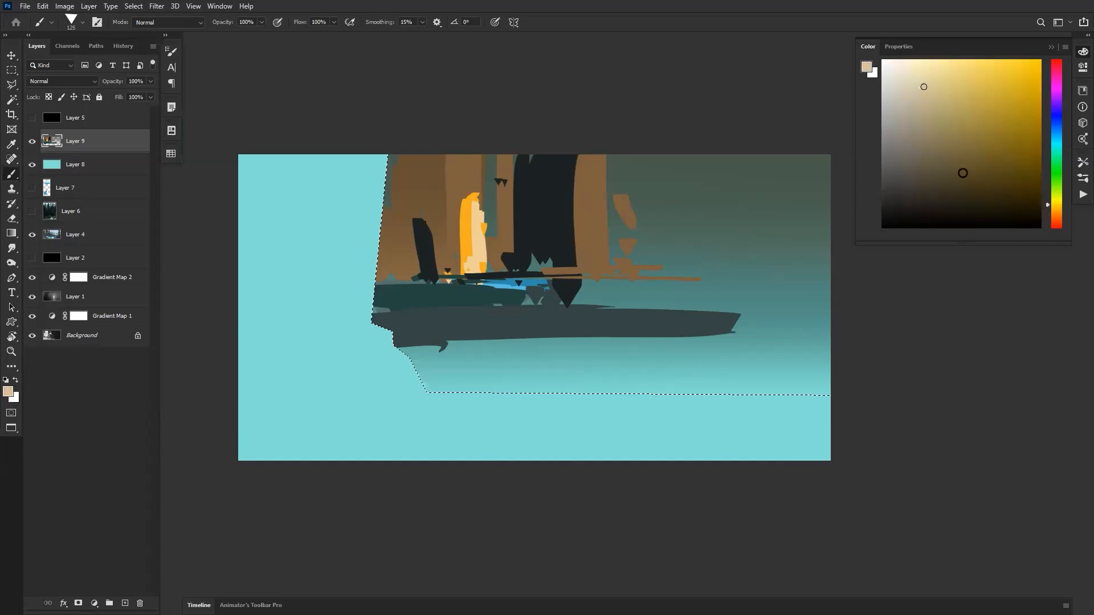
left_click_drag(622, 156, 627, 265)
left_click(661, 274)
left_click(675, 276)
left_click(688, 268)
left_click(673, 241)
Reduce the brush size and paint a thin pale beige vertical trunk beyond the broad pale shape.
key("bracketleft")
key("bracketleft")
key("bracketleft")
key("bracketleft")
key("bracketleft")
key("bracketleft")
left_click_drag(685, 142, 674, 257)
Sample brown for a stroke along the pale shape's base, and paint dark grey-teal horizontal strokes across the ground below it.
left_click(615, 248, "alt")
left_click(581, 253, "alt")
left_click_drag(591, 281, 649, 285)
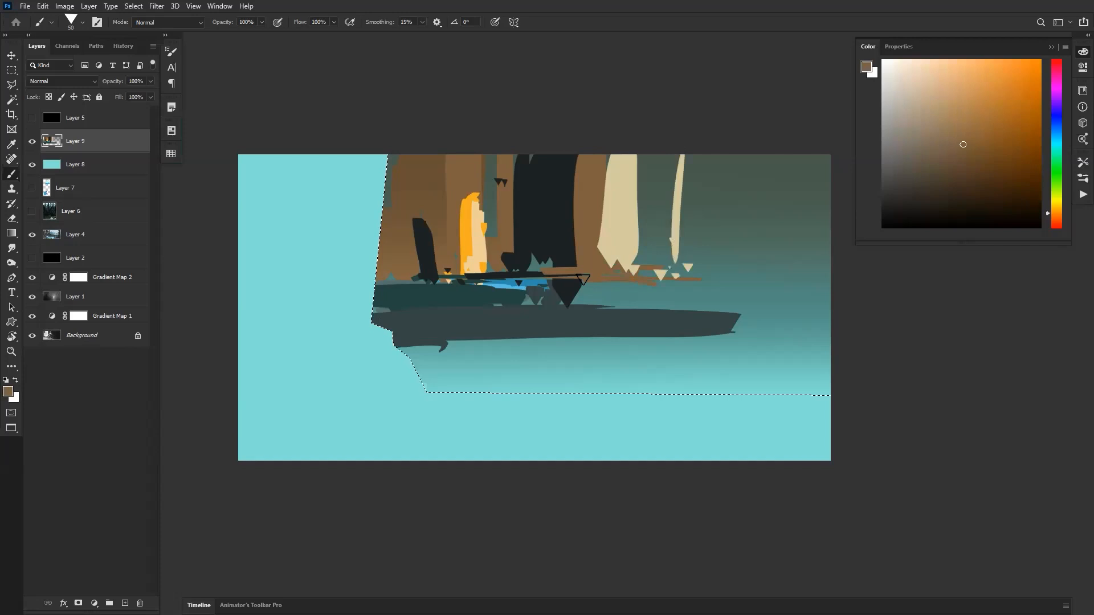
left_click(554, 299, "alt")
left_click_drag(561, 284, 734, 293)
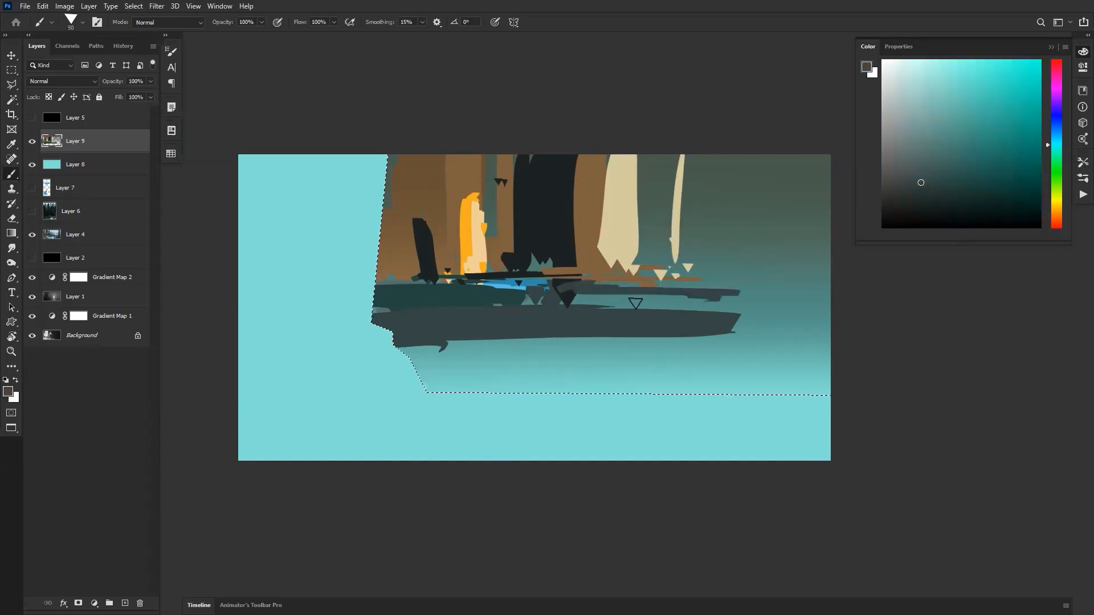
left_click_drag(632, 304, 815, 307)
left_click_drag(675, 312, 823, 319)
Enlarge the brush and sweep long dark grey-teal strokes across the lower foreground to the canvas edge.
key("bracketright")
key("bracketright")
key("bracketright")
key("bracketright")
key("bracketright")
key("bracketright")
key("bracketright")
key("bracketright")
mouse_move(632, 322)
left_mouse_down()
mouse_move(827, 328)
mouse_move(518, 337)
mouse_move(831, 348)
left_mouse_up()
left_click_drag(436, 366, 841, 384)
Sample the mid-teal and paint horizontal strokes over the ground between the trees and the dark foreground.
left_click(759, 358, "alt")
left_click(807, 303, "alt")
left_click(796, 283, "alt")
left_click_drag(698, 301, 715, 303)
left_click_drag(537, 301, 811, 302)
Sample the brown and paint a short ground stroke plus vertical trunks beyond the thin pale trunk.
left_click(630, 280, "alt")
left_click_drag(628, 270, 681, 270)
left_click_drag(707, 160, 701, 221)
mouse_move(730, 142)
left_mouse_down()
mouse_move(745, 280)
mouse_move(755, 246)
left_mouse_up()
Pick a muted blue-grey and paint a broad block of vertical strokes over the far side of the forest.
left_click(1054, 130)
left_click_drag(918, 140, 905, 159)
left_click_drag(768, 171, 769, 231)
left_click_drag(783, 170, 797, 253)
left_click_drag(815, 177, 816, 220)
left_click_drag(761, 259, 726, 248)
Reduce the brush size and paint thin blue-grey horizontal strokes along the ground below the blue-grey block.
key("bracketleft")
key("bracketleft")
key("bracketleft")
key("bracketleft")
key("bracketleft")
key("bracketleft")
key("bracketleft")
key("bracketleft")
left_click_drag(635, 266, 830, 270)
left_click_drag(687, 282, 805, 285)
Sample near-black and paint a dark trunk over the thin pale one, with a small dark stroke at its base.
left_click(549, 241, "alt")
key("bracketright")
left_click_drag(671, 147, 677, 255)
mouse_move(682, 157)
left_mouse_down()
mouse_move(679, 225)
mouse_move(681, 261)
left_mouse_up()
left_click_drag(690, 183, 691, 231)
left_click_drag(663, 254, 640, 258)
Reduce the brush size and add a thin near-black branching trunk and fine dark horizontal lines along the ground.
key("bracketleft")
key("bracketleft")
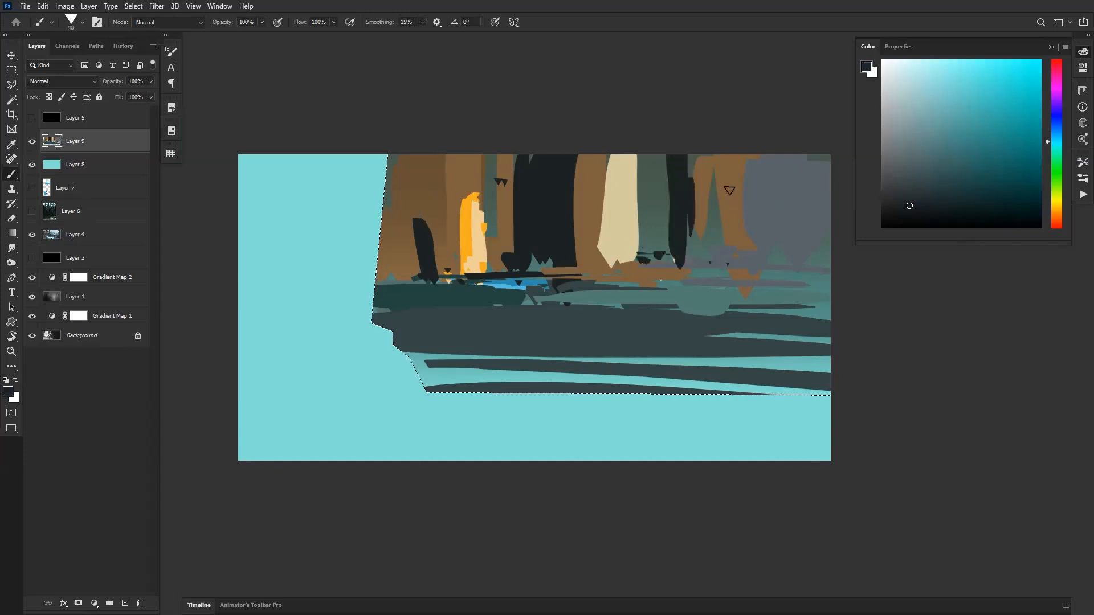
left_click_drag(696, 210, 719, 155)
left_click_drag(654, 272, 716, 269)
left_click_drag(826, 280, 694, 276)
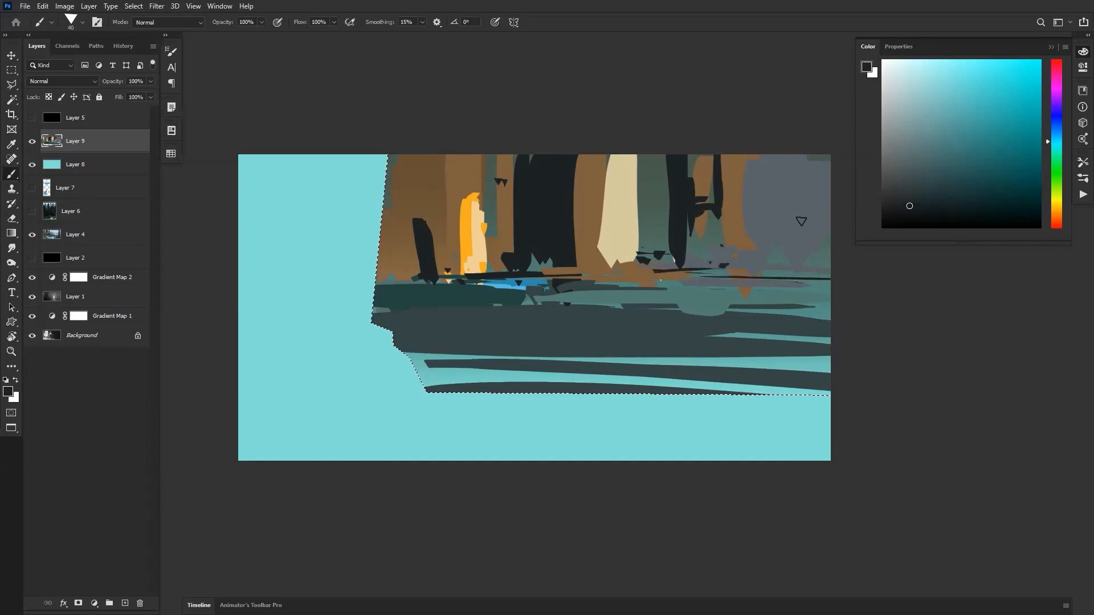
Pick a light teal and paint a small upright accent at the base of the blue-grey block.
left_click(981, 158)
key("]")
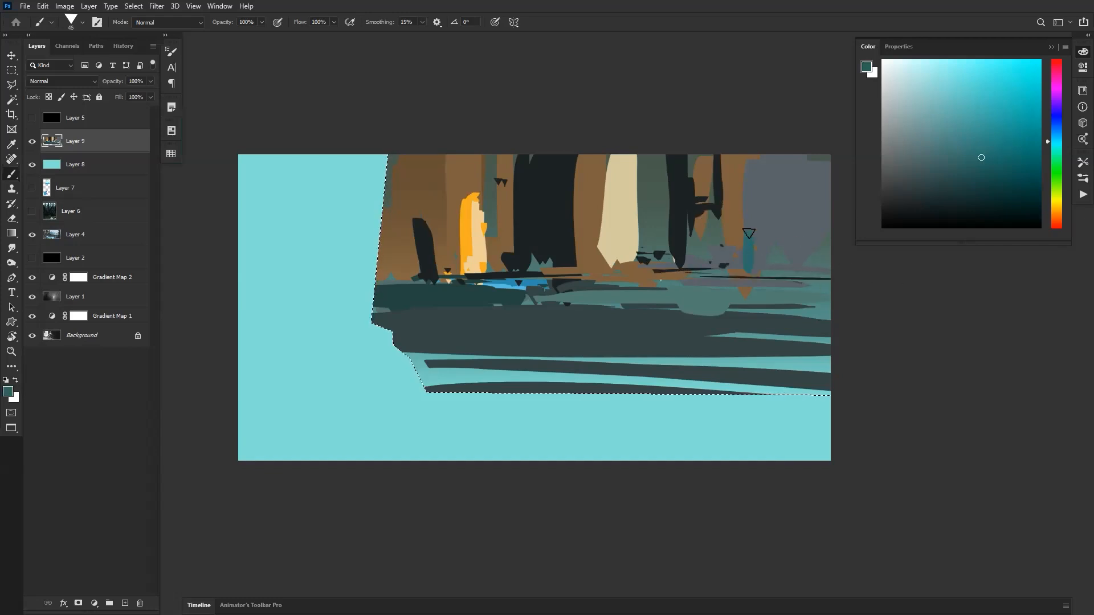
left_click(949, 118)
left_click_drag(748, 237, 741, 267)
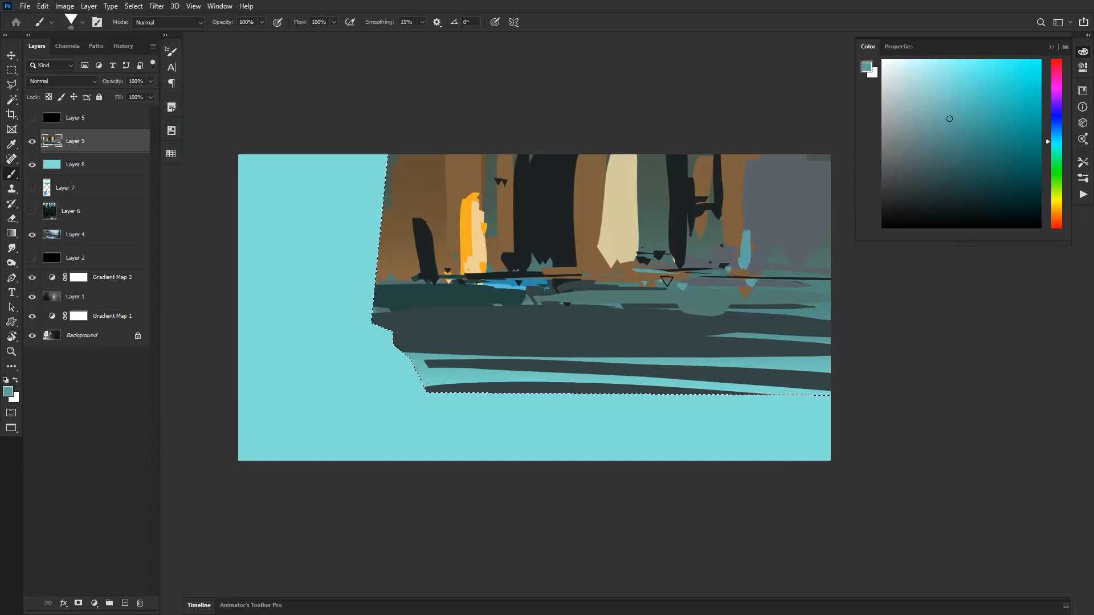
Paint a band of sampled pale beige across the ground below the trees and streak it with saturated yellow.
left_click(608, 250, "alt")
mouse_move(539, 289)
left_mouse_down()
mouse_move(807, 288)
mouse_move(780, 287)
left_mouse_up()
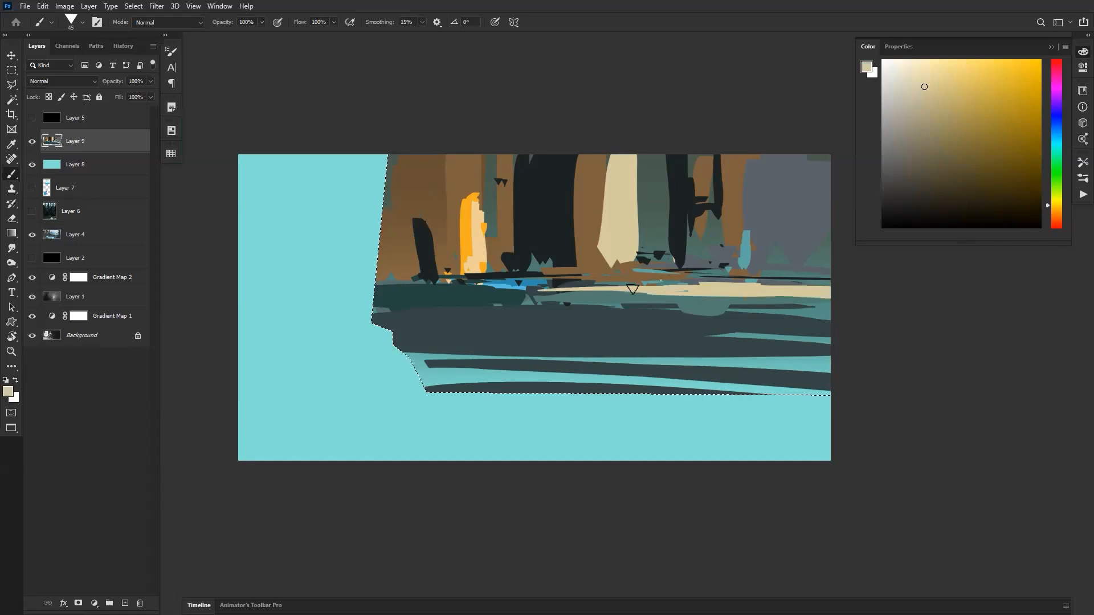
left_click_drag(978, 124, 1011, 102)
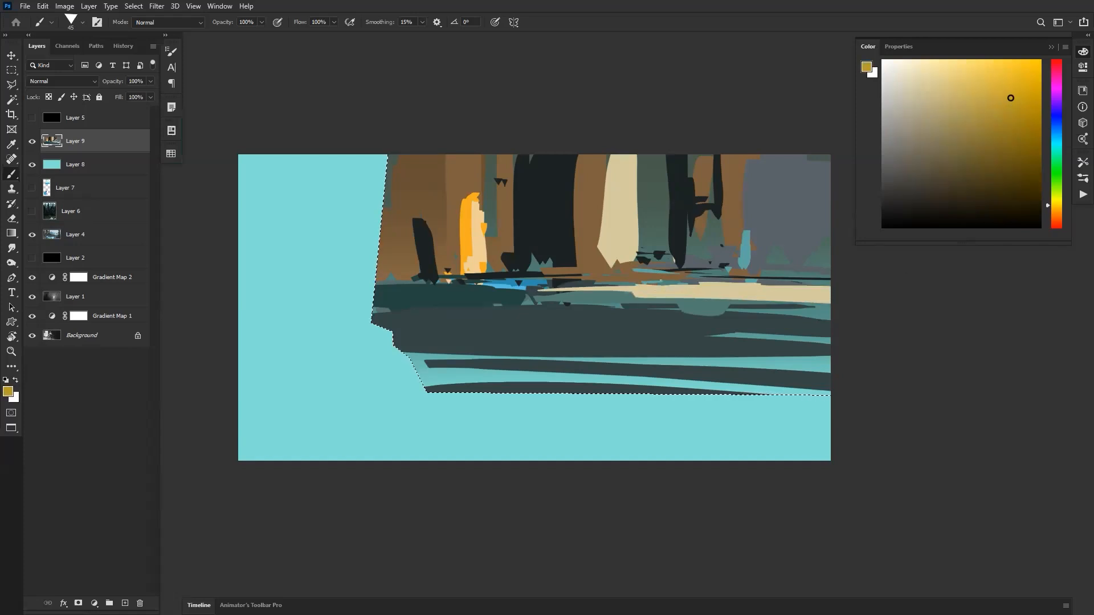
left_click(994, 70)
left_click_drag(613, 291, 877, 304)
mouse_move(681, 302)
left_mouse_down()
mouse_move(623, 305)
mouse_move(835, 303)
left_mouse_up()
Shift the hue to orange and paint orange streaks under the yellow band and over the adjacent dark ground.
left_click_drag(1057, 229, 1053, 215)
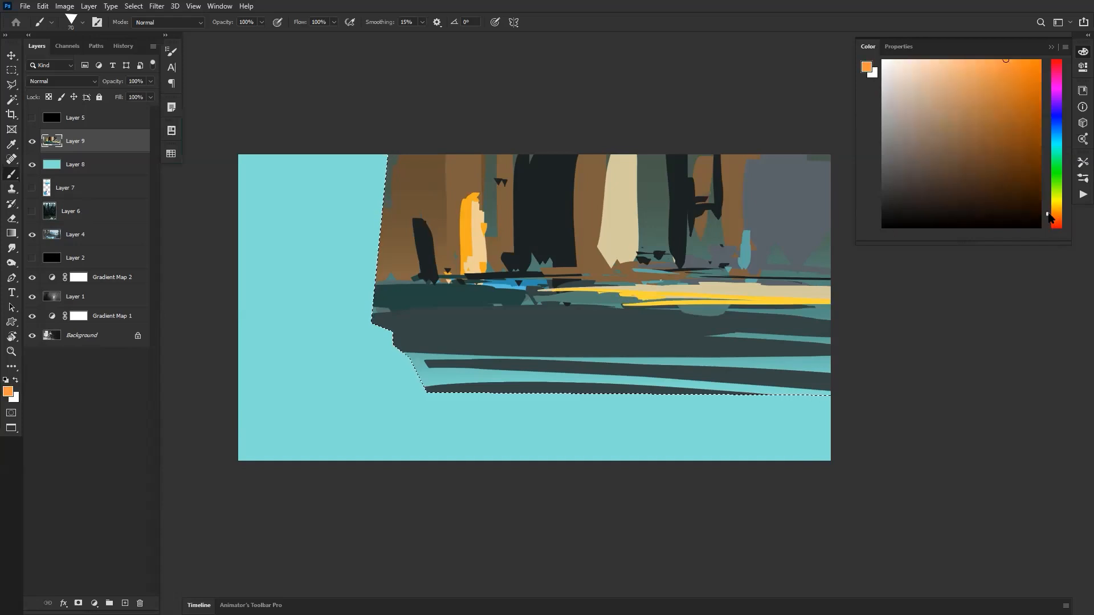
left_click_drag(575, 293, 870, 313)
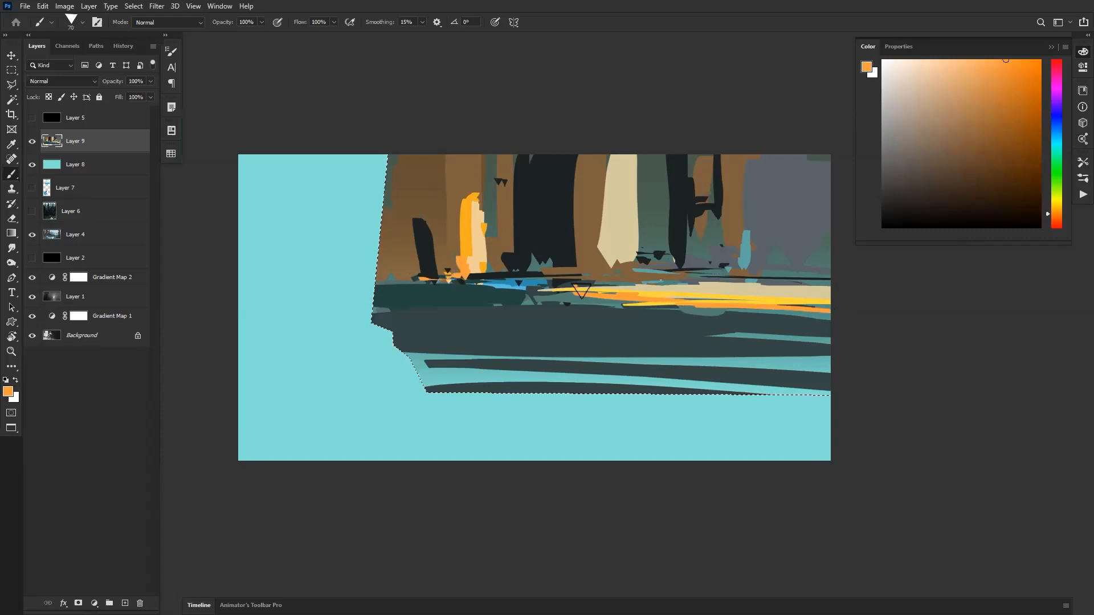
left_click_drag(521, 290, 547, 292)
left_click(520, 306)
left_click_drag(433, 304, 594, 310)
Sample the muted teal beside the orange streaks and dab small accents over the dark foreground.
left_click(554, 298, "alt")
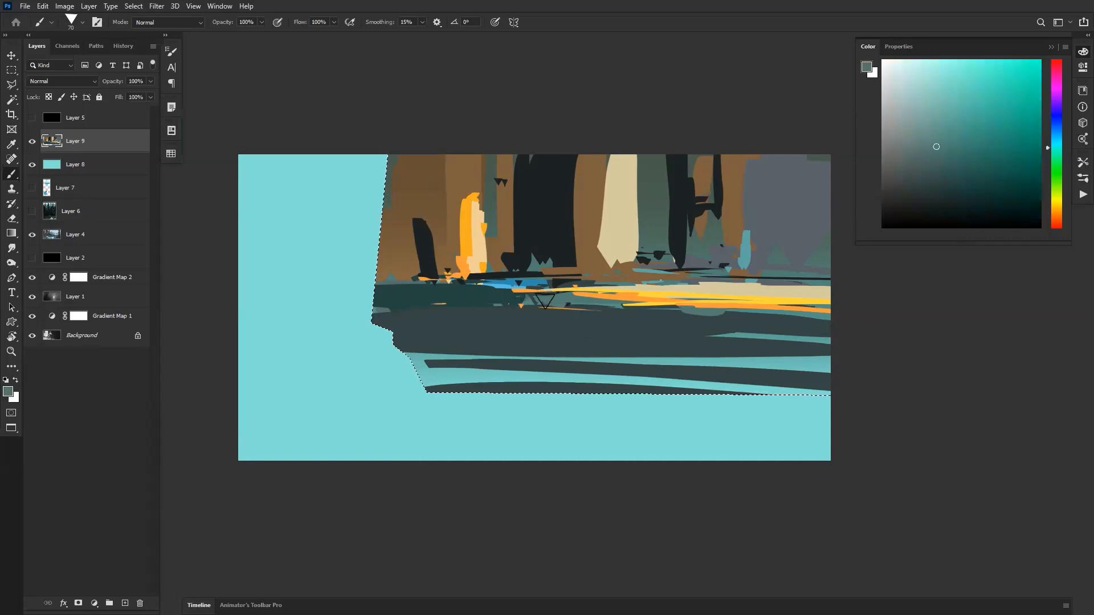
left_click(590, 334)
left_click(523, 340)
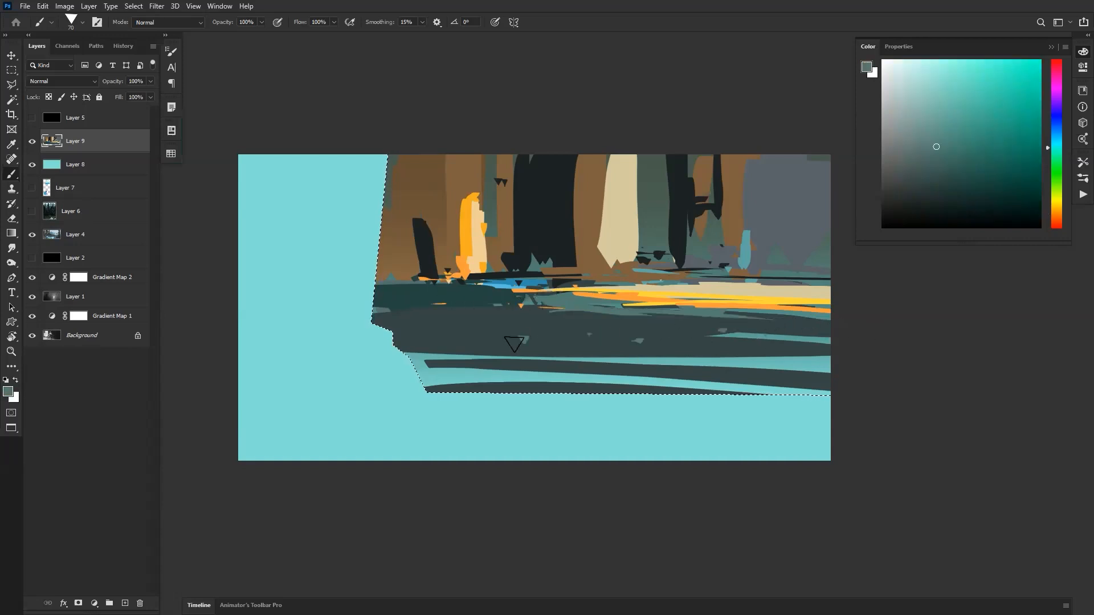
Sample the dark grey-teal and brush over the light gaps in the foreground and the ground below the glowing shape.
left_click(523, 344, "alt")
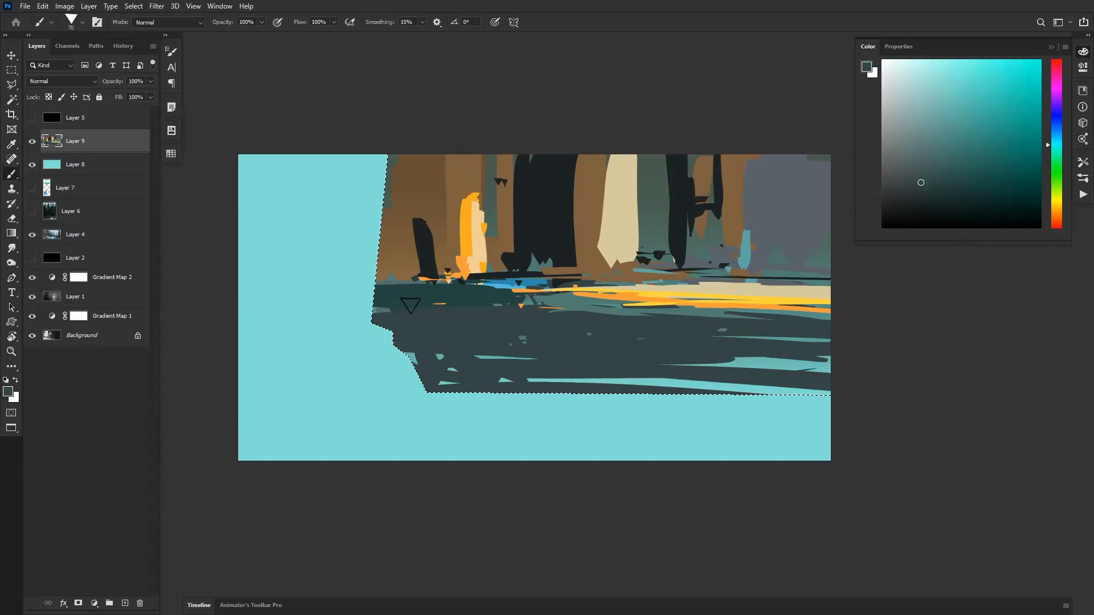
mouse_move(392, 302)
left_mouse_down()
mouse_move(532, 300)
mouse_move(542, 286)
left_mouse_up()
left_click(627, 301)
Sample the trunk brown and paint vertical strokes over one edge of the broad pale beige shape to narrow it.
left_click(677, 222, "alt")
left_click(606, 172, "alt")
left_click(598, 154, "alt")
mouse_move(602, 147)
left_mouse_down()
mouse_move(608, 261)
mouse_move(606, 249)
left_mouse_up()
left_click(587, 214, "alt")
left_click_drag(611, 122, 614, 259)
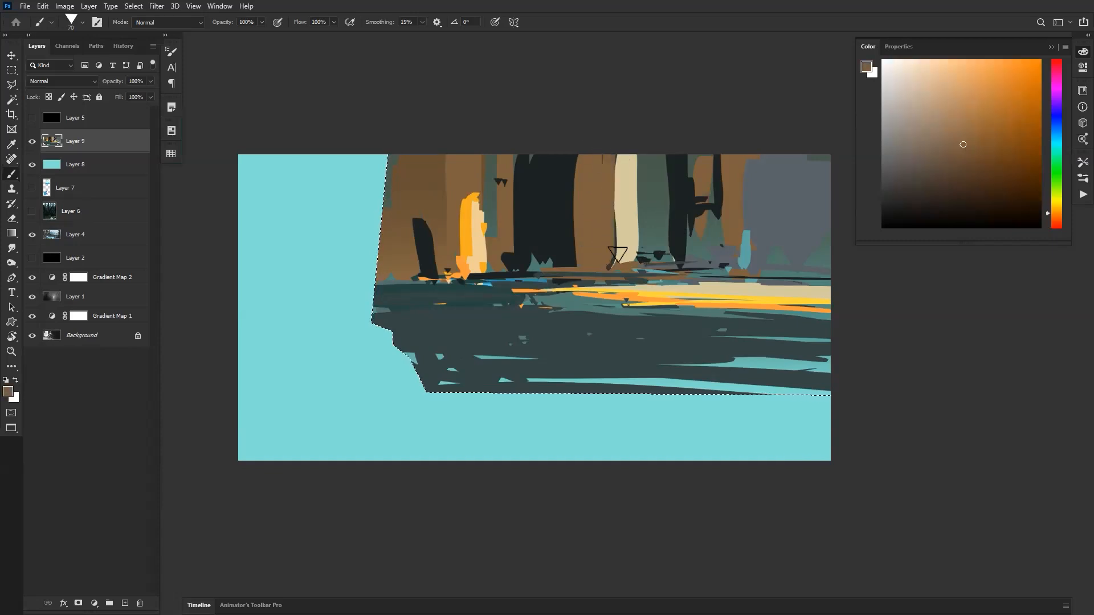
Sample near-black to thicken the trunk past the pale shape, and add thinner dark strokes to the broad black trunk and selection edge.
left_click(687, 247, "alt")
mouse_move(668, 252)
left_mouse_down()
mouse_move(675, 158)
mouse_move(660, 255)
left_mouse_up()
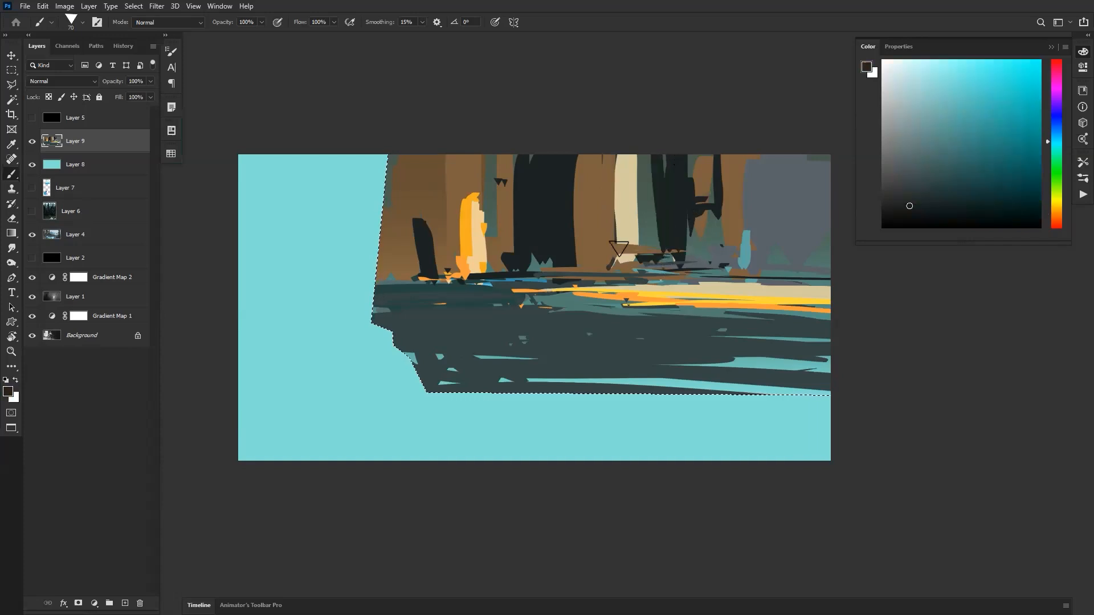
key("bracketleft")
key("bracketleft")
key("bracketleft")
key("bracketleft")
key("bracketleft")
key("bracketleft")
left_click_drag(581, 132, 577, 257)
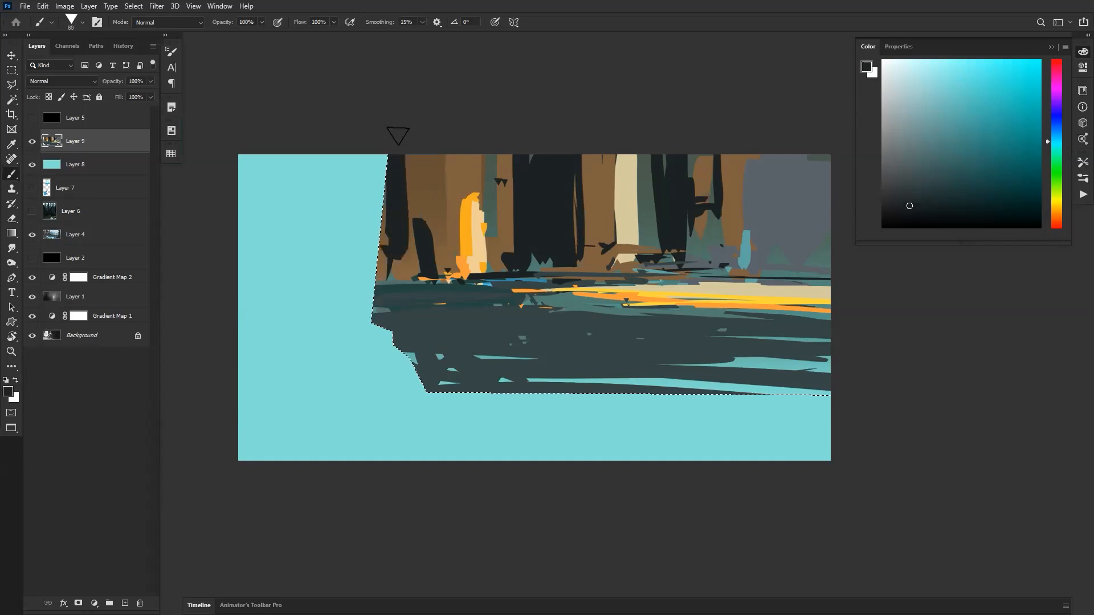
key("bracketleft")
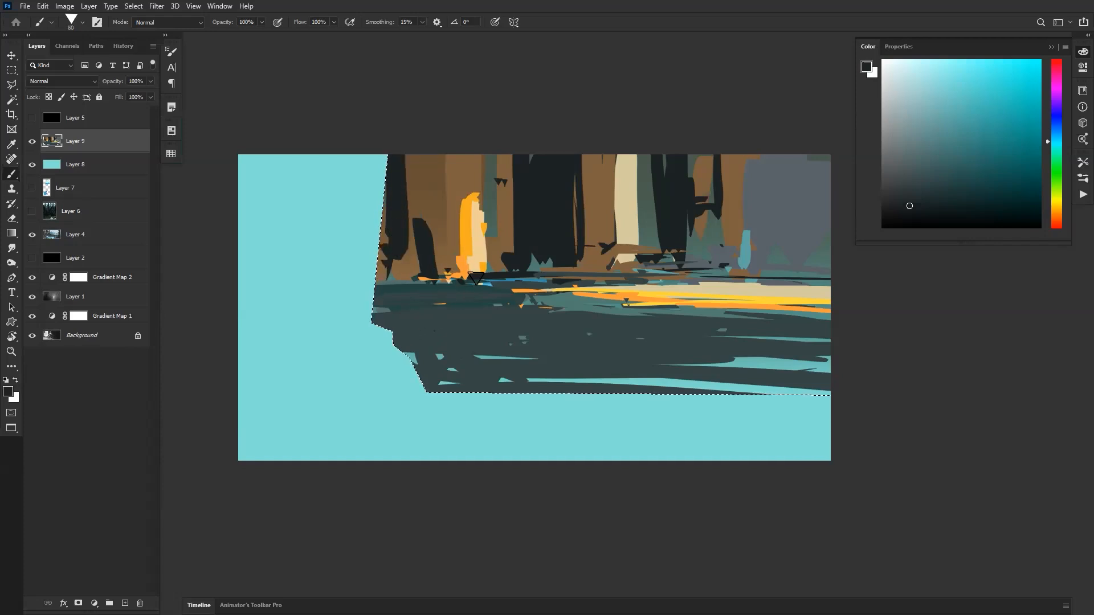
left_click(538, 316, "alt")
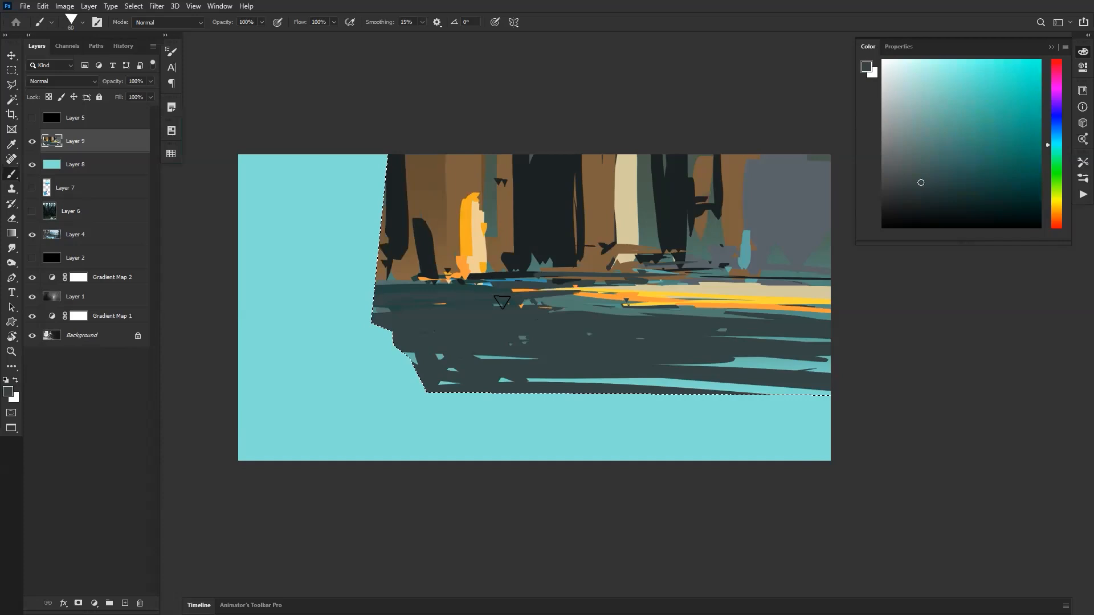
left_click(650, 302, "alt")
left_click_drag(590, 283, 425, 312)
key("ctrl+z")
Choose a muted ochre and brush a curved path across the dark ground between the glowing orange shape and the bright yellow streaks.
left_click(959, 144)
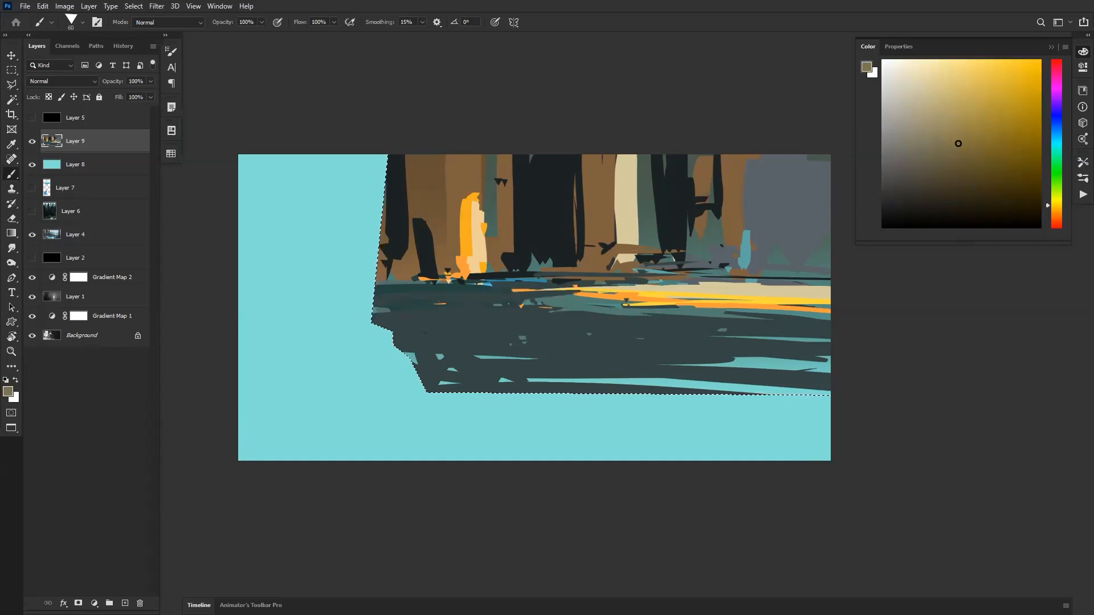
mouse_move(593, 279)
left_mouse_down()
mouse_move(482, 305)
mouse_move(648, 291)
mouse_move(539, 290)
left_mouse_up()
key("ctrl+z")
key("ctrl+z")
left_click_drag(472, 298, 610, 283)
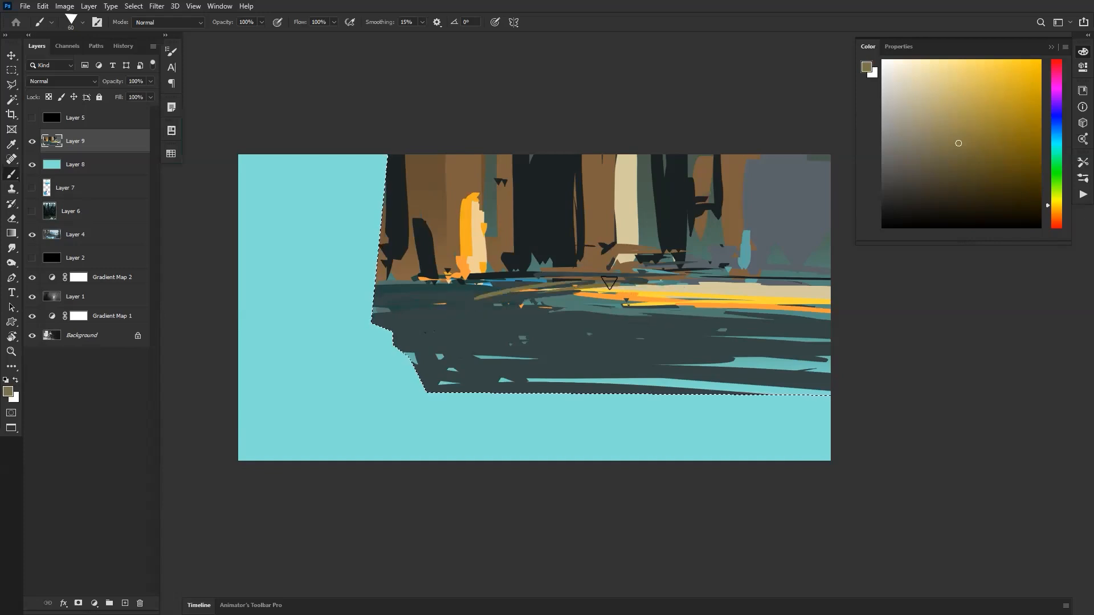
left_click_drag(507, 294, 442, 307)
left_click(506, 295, "alt")
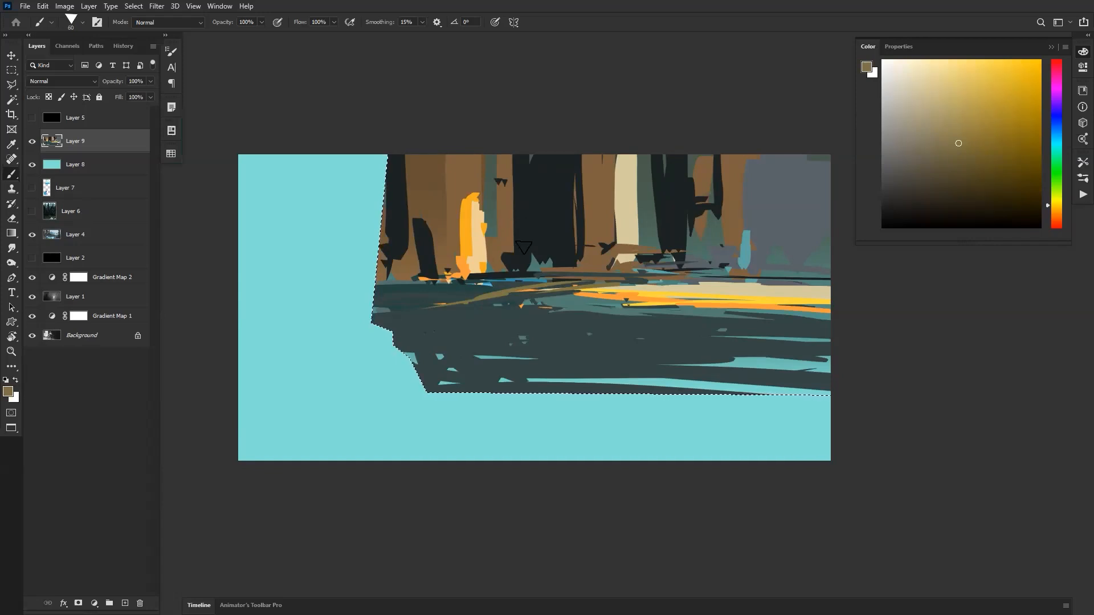
left_click_drag(503, 293, 456, 326)
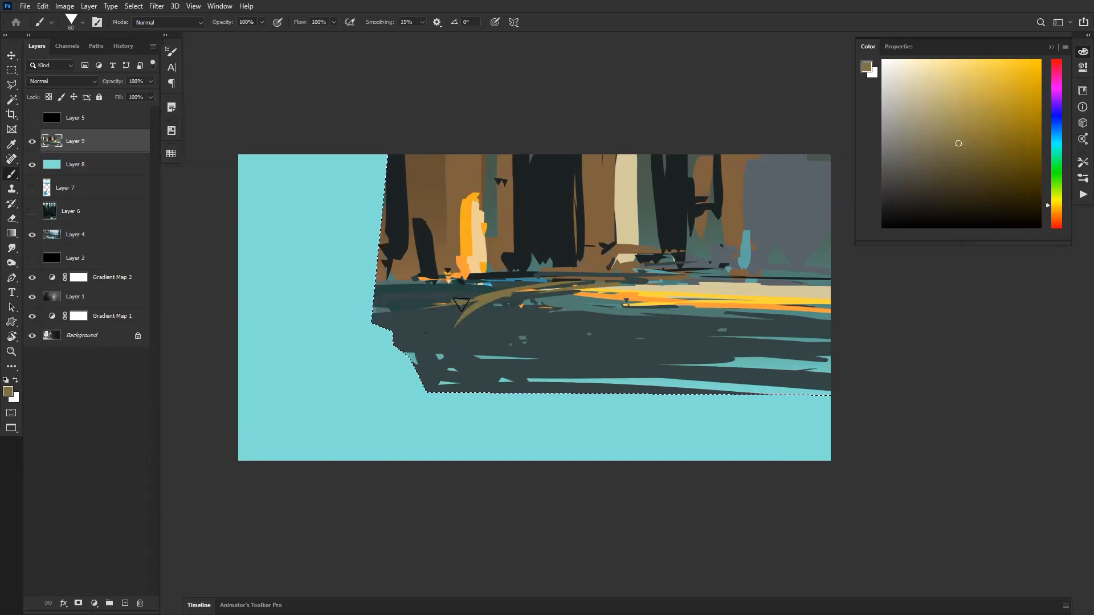
mouse_move(462, 304)
left_mouse_down()
mouse_move(410, 322)
mouse_move(501, 328)
left_mouse_up()
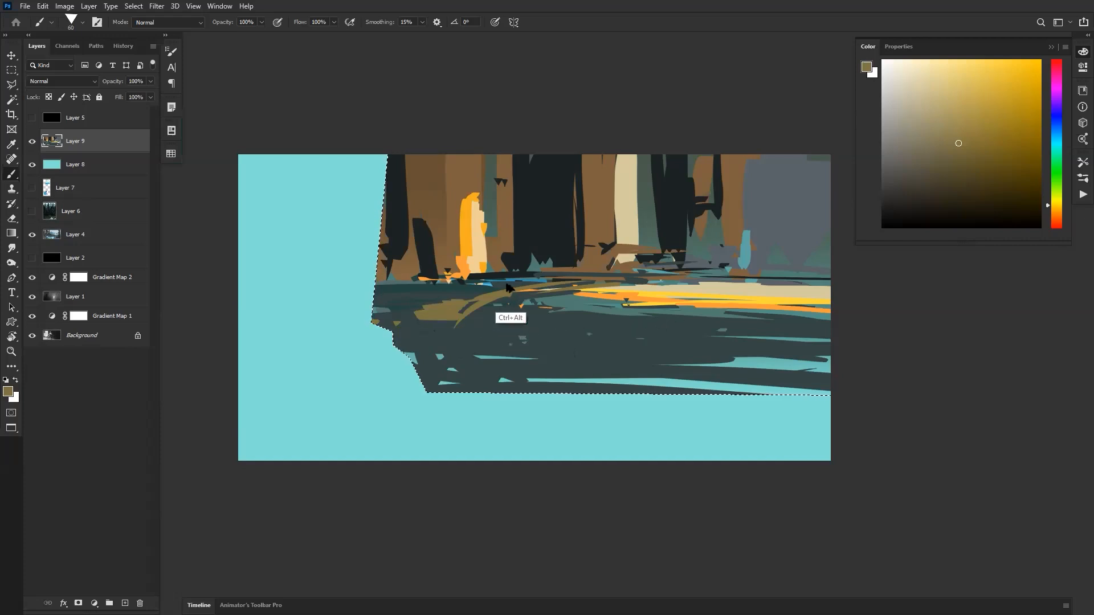
Sample the muted teal to paint over the curved ochre path, and break it up with thin dark blue-teal strokes.
left_click(546, 278, "alt")
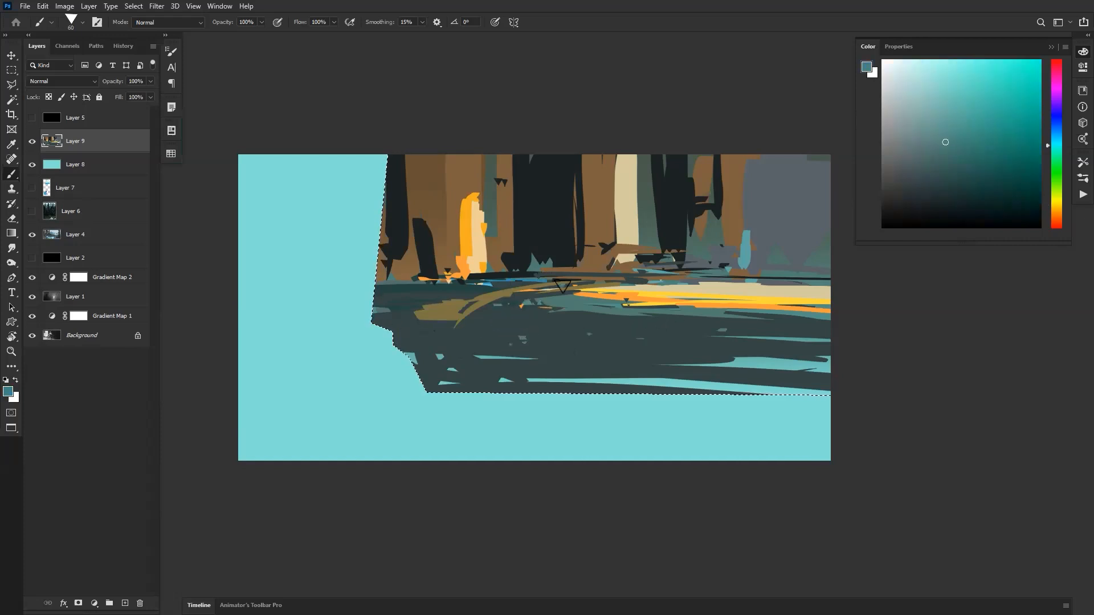
left_click_drag(439, 303, 512, 298)
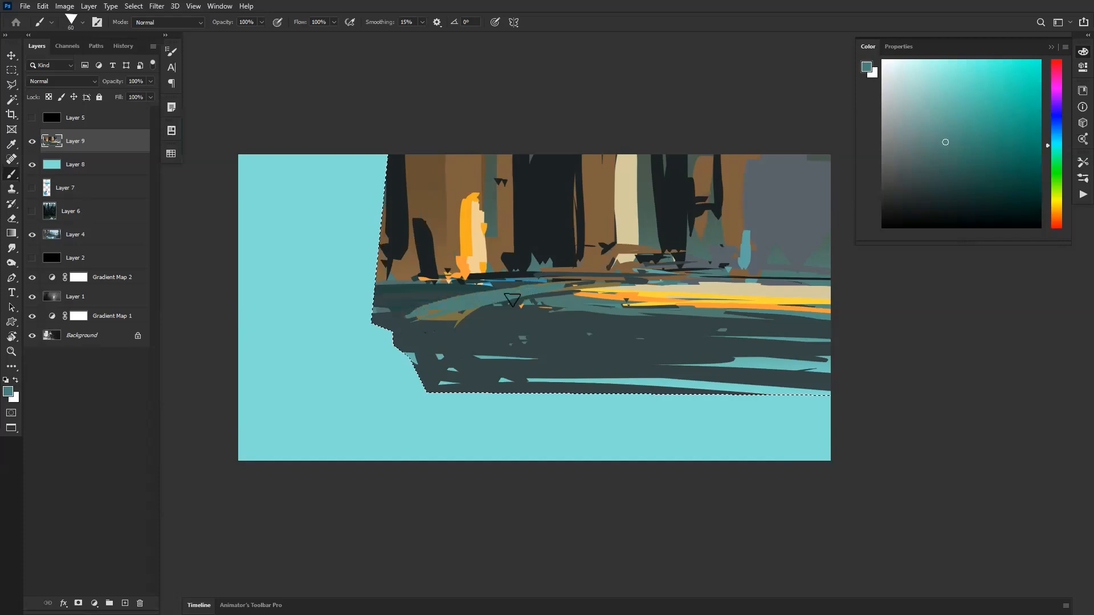
left_click(408, 300, "alt")
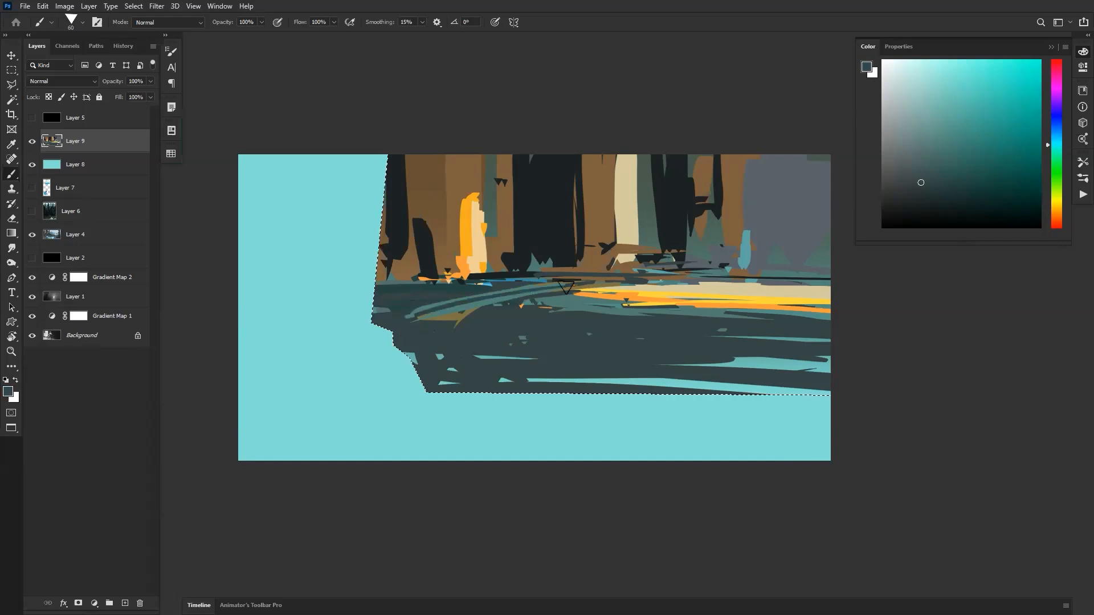
left_click_drag(400, 313, 564, 283)
left_click_drag(443, 315, 552, 291)
Sample the dark grey-teal and brush long horizontal strokes over the remaining ochre and the lower edge of the yellow-orange streaks.
left_click(560, 301, "alt")
left_click(521, 297, "alt")
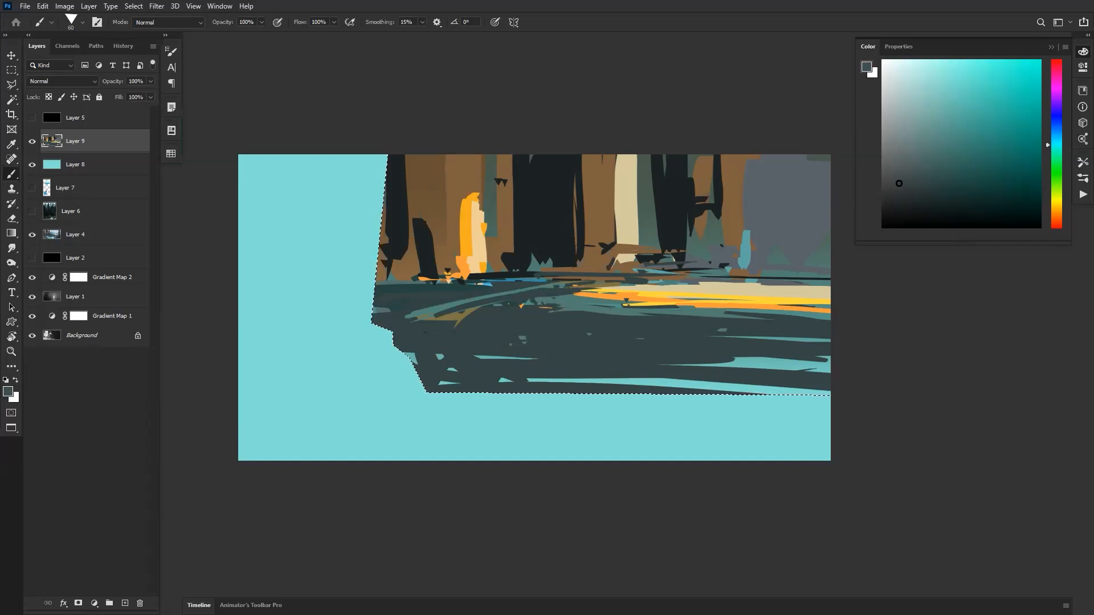
left_click_drag(447, 320, 750, 321)
left_click_drag(552, 303, 826, 309)
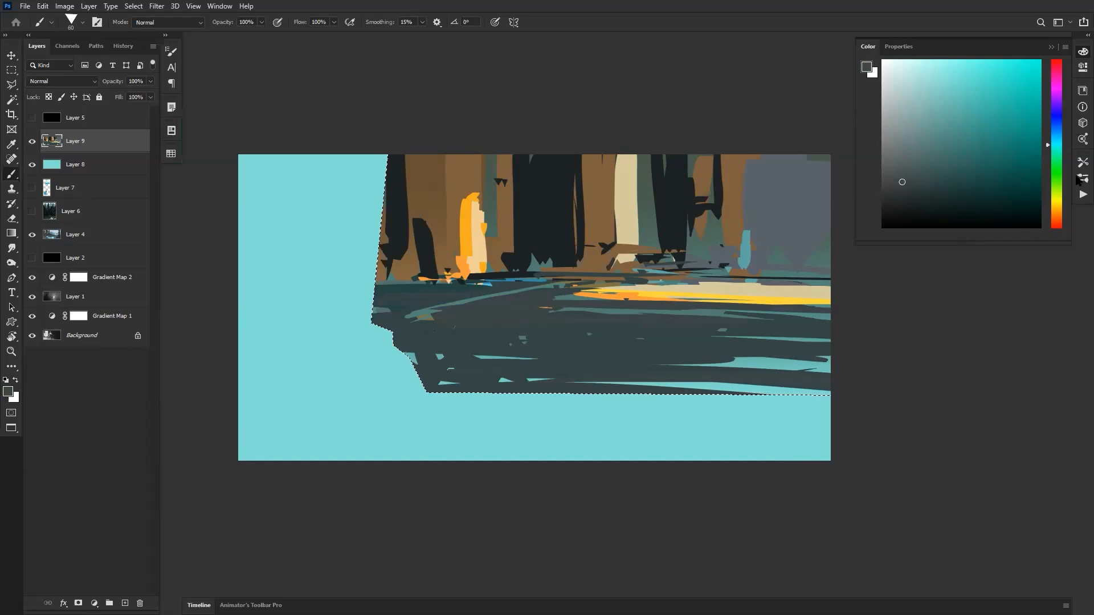
Choose a muted purple-blue and paint horizontal strokes across the dark forest ground, mainly in its right half.
left_click(1048, 117)
left_click(905, 170)
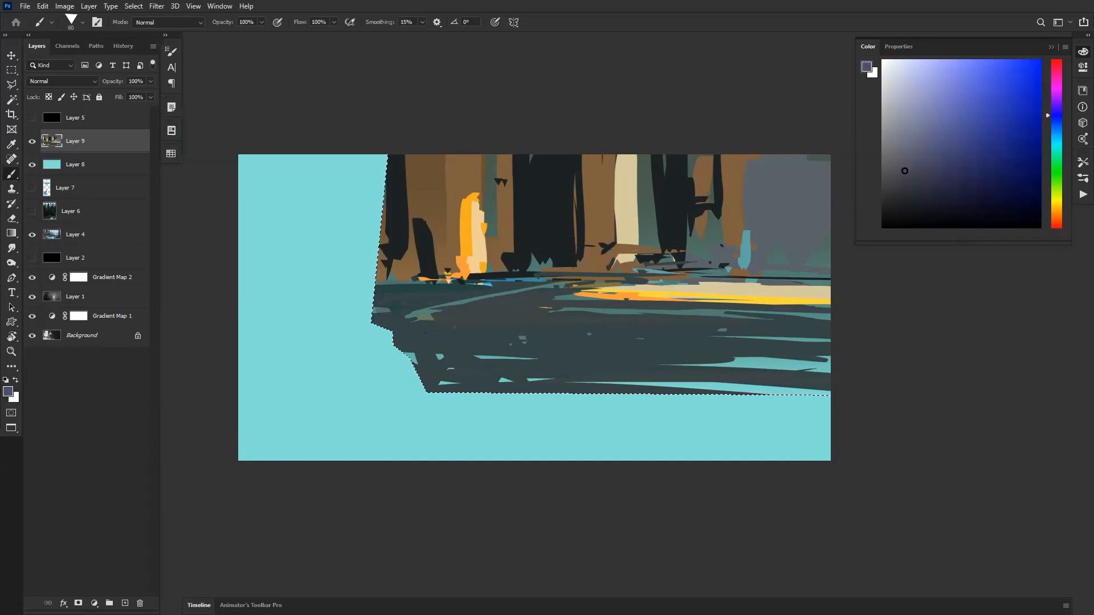
mouse_move(859, 320)
left_mouse_down()
mouse_move(516, 344)
mouse_move(738, 342)
left_mouse_up()
key("alt")
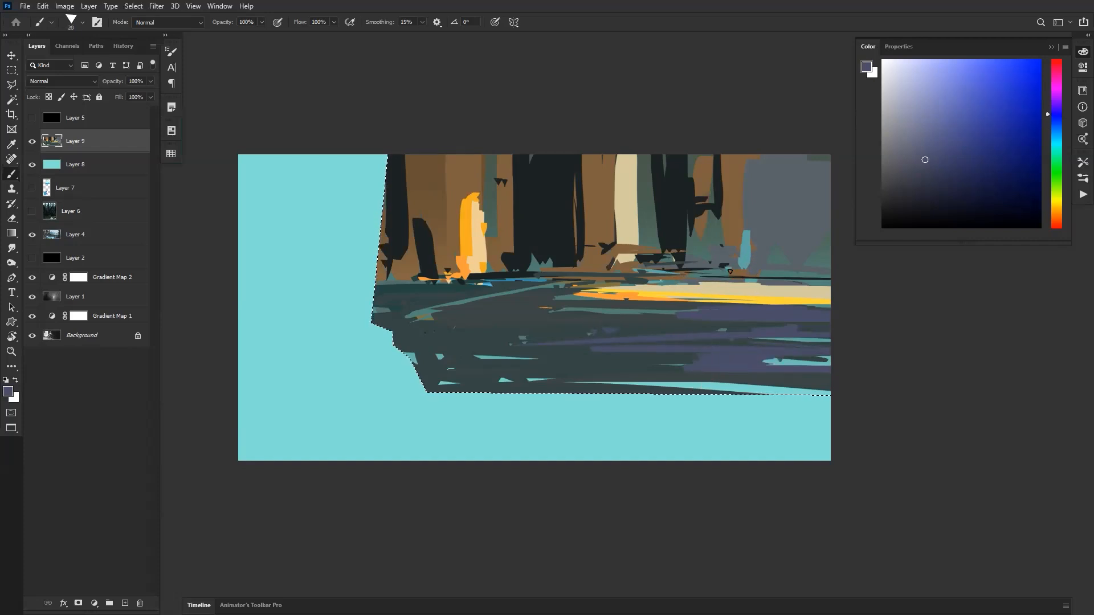
Sample the cream of the light tree trunk and paint a second cream trunk right beside it.
left_click(630, 233, "alt")
key("bracketright")
key("bracketright")
mouse_move(631, 149)
left_mouse_down()
mouse_move(643, 242)
mouse_move(660, 144)
mouse_move(665, 251)
left_mouse_up()
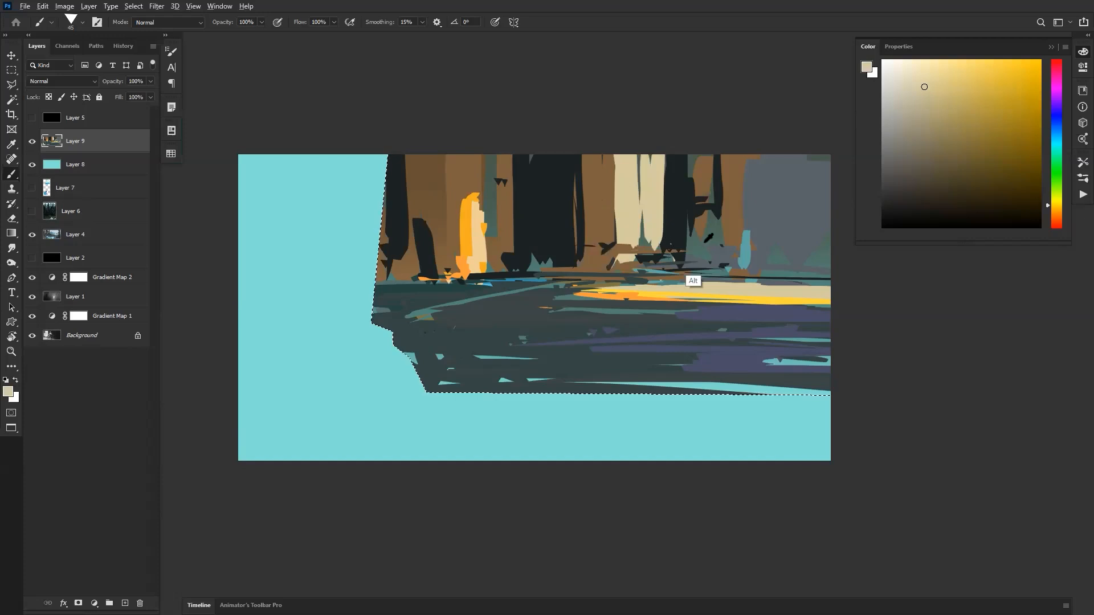
Sample the muted green undergrowth and paint a small leafy bush beside the base of the cream trunks.
left_click(717, 263, "alt")
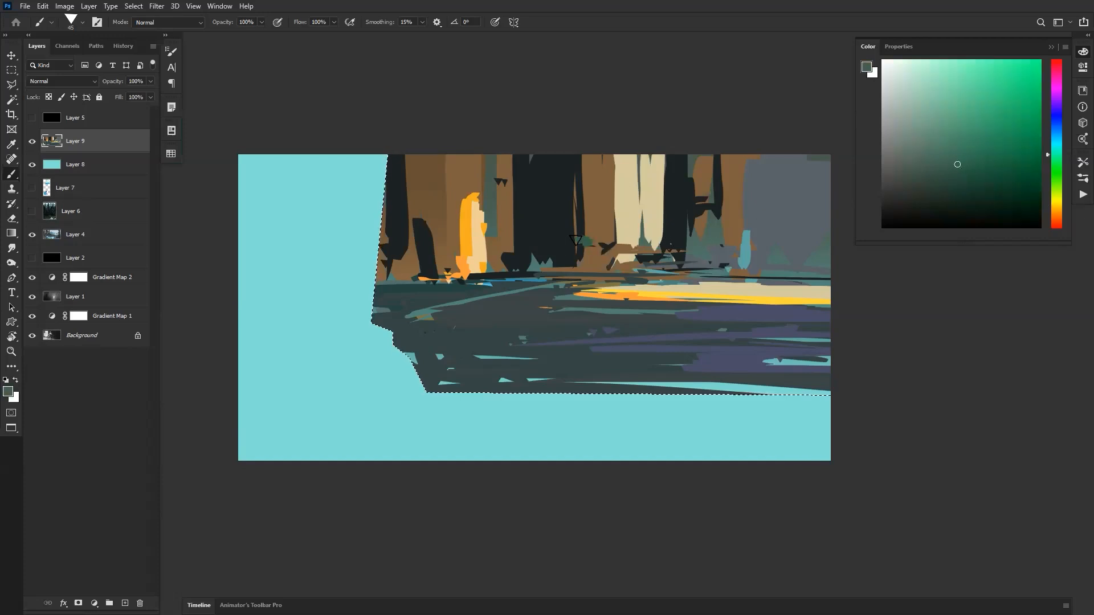
key("bracketright")
left_click_drag(596, 258, 572, 259)
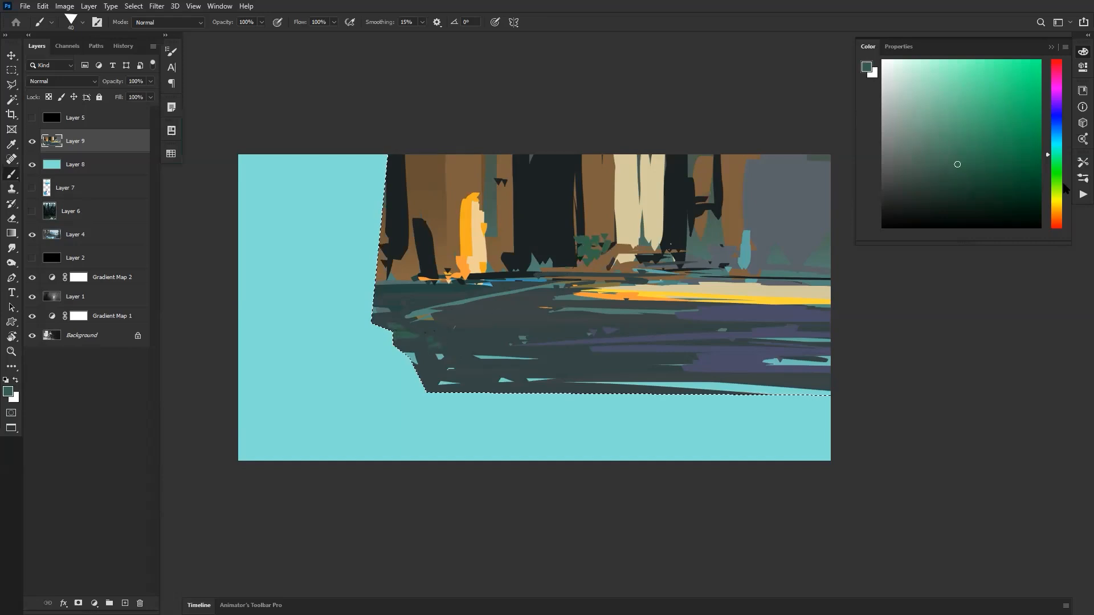
Choose a reddish brown and dab scattered marks over the left end and lower edge of the dark ground.
left_click(1055, 201)
mouse_move(988, 164)
left_mouse_down()
mouse_move(1022, 130)
mouse_move(1000, 88)
left_mouse_up()
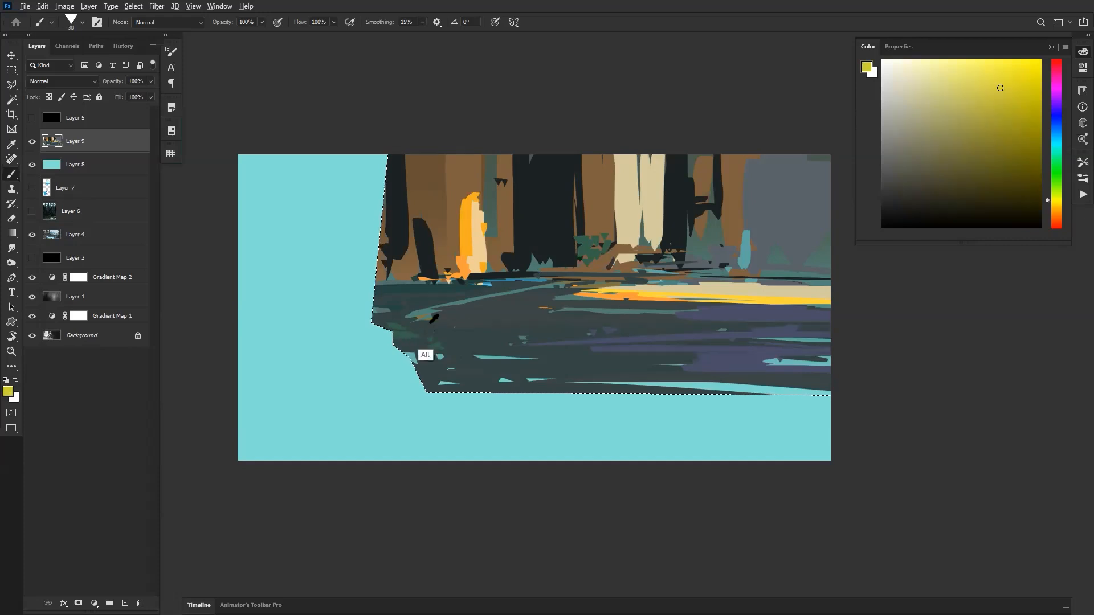
left_click_drag(989, 142, 960, 116)
left_click(1056, 223)
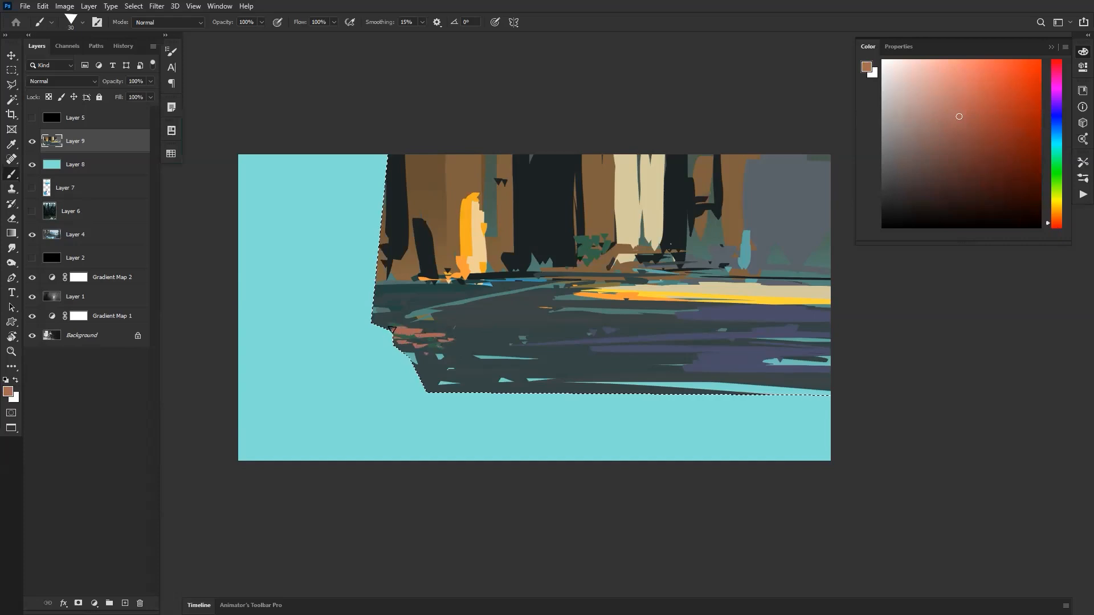
left_click(471, 340)
left_click(477, 343)
left_click(485, 348)
left_click(499, 340)
left_click(455, 343)
left_click(477, 340)
left_click(471, 342)
left_click(473, 350)
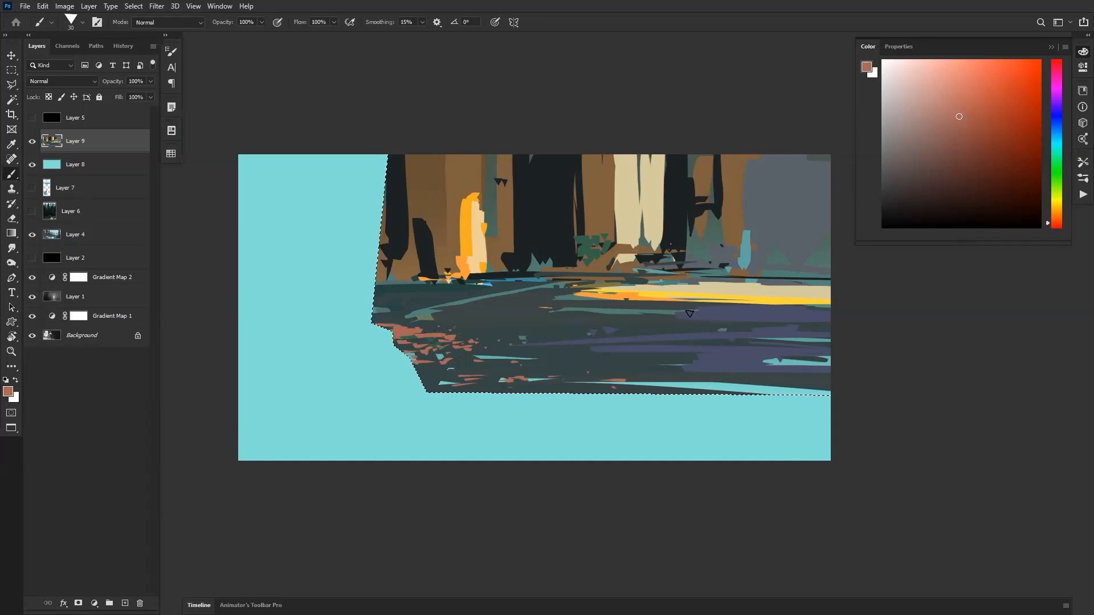
key("ctrl+alt+f")
left_click(1000, 171)
key("F6")
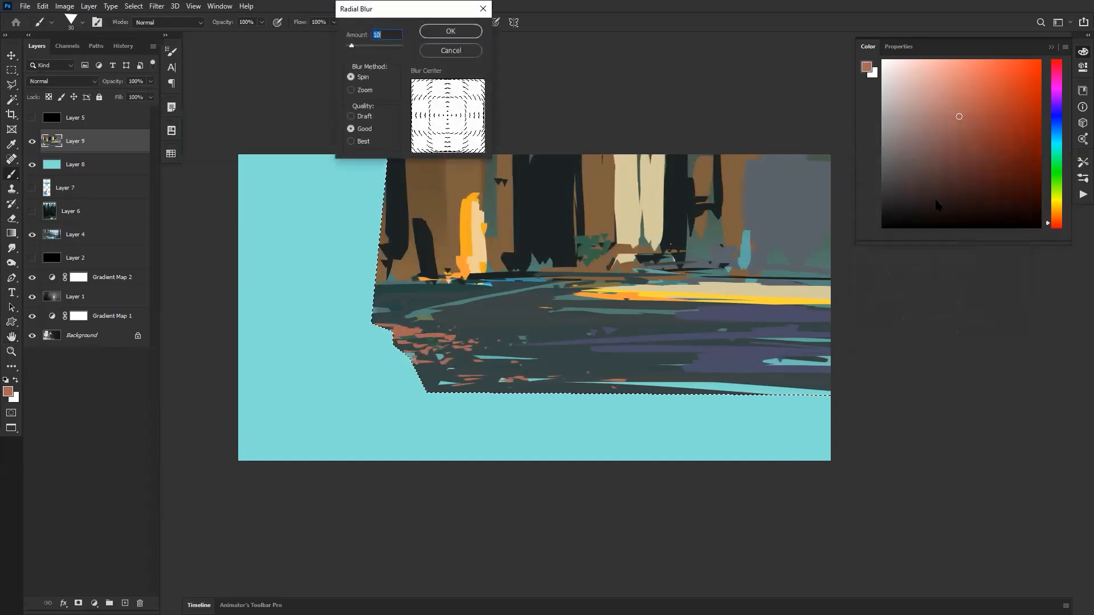
left_click(471, 48)
Apply a Gaussian Blur with a radius of 8.6 pixels to the painted forest background.
key("F7")
mouse_move(885, 265)
left_mouse_down()
mouse_move(893, 270)
mouse_move(881, 272)
left_mouse_up()
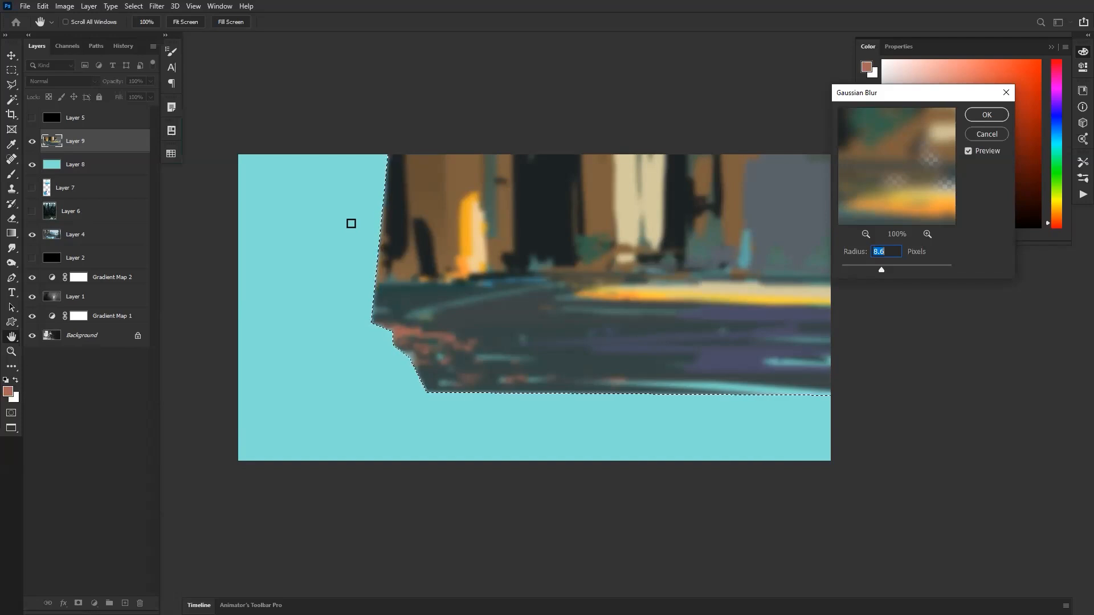
left_click(988, 115)
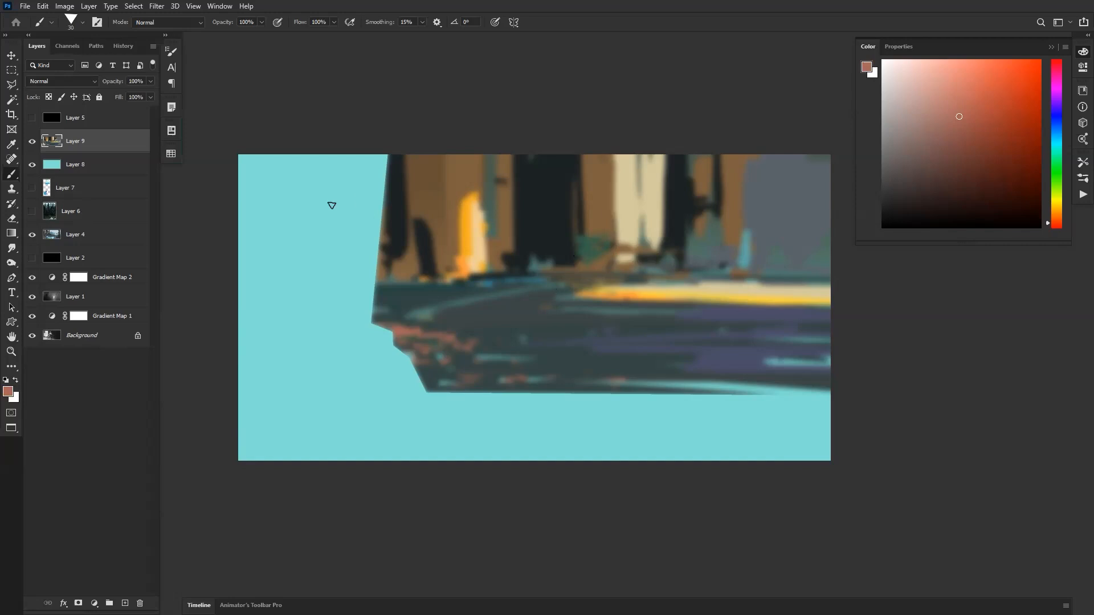
Sample the slate gray of the background and block in a wide foreground tree trunk over the left side with a large brush.
left_click(804, 198, "alt")
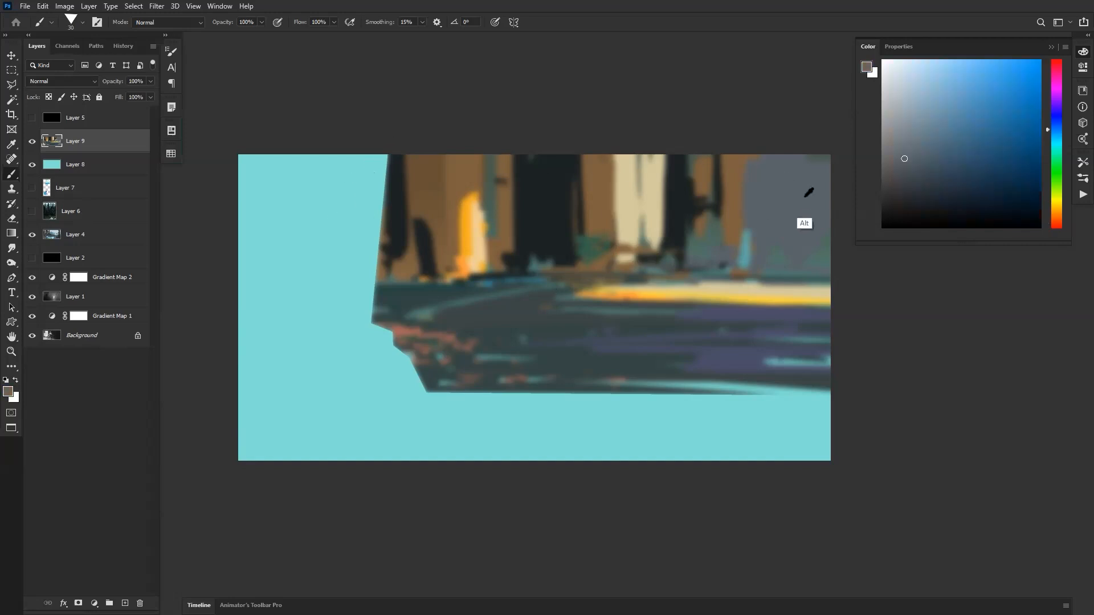
left_click_drag(335, 114, 333, 298)
key("bracketright")
key("bracketright")
key("bracketright")
key("bracketright")
left_click_drag(376, 117, 346, 368)
key("bracketright")
key("bracketright")
key("bracketright")
key("bracketright")
key("bracketright")
key("bracketright")
key("bracketright")
mouse_move(355, 351)
left_mouse_down()
mouse_move(391, 134)
mouse_move(308, 291)
left_mouse_up()
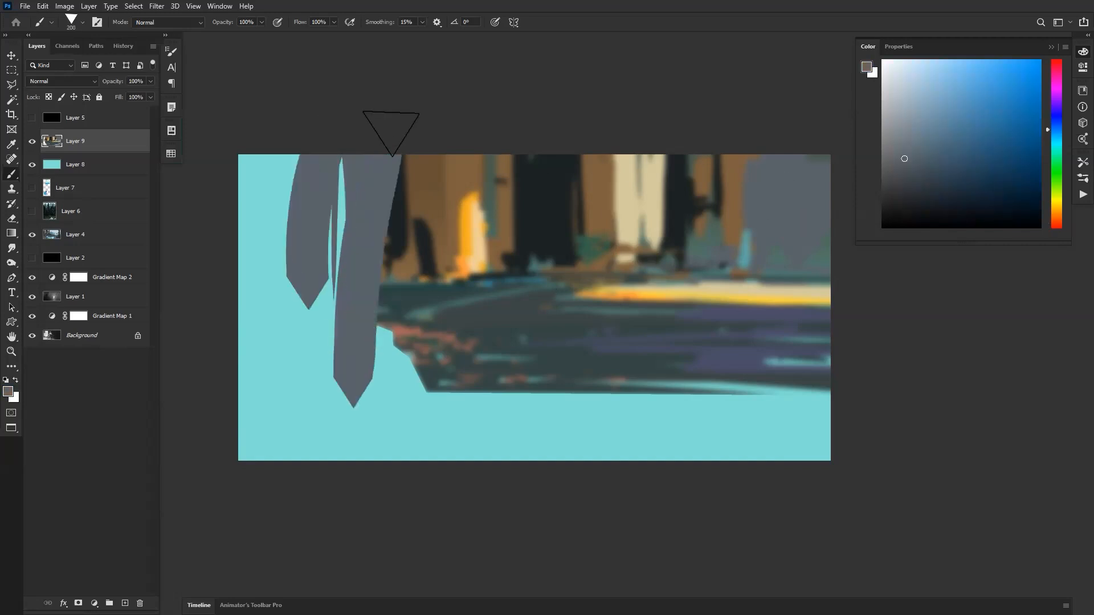
key("ctrl+z")
mouse_move(380, 100)
left_mouse_down()
mouse_move(367, 360)
mouse_move(287, 191)
mouse_move(248, 171)
left_mouse_up()
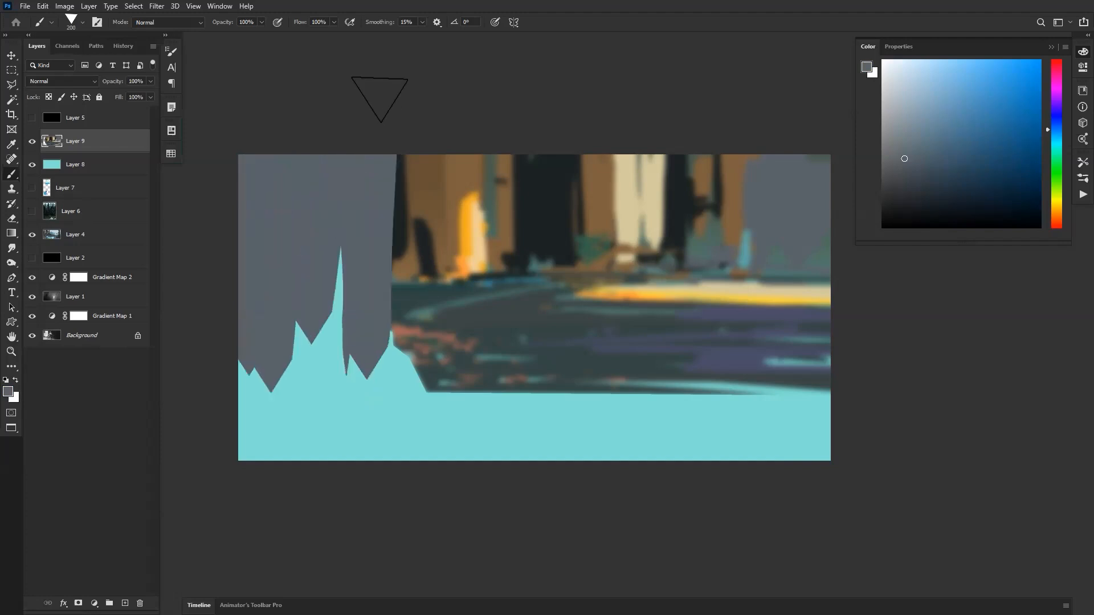
Fill gaps at the base of the slate gray trunk and extend its root over the left end of the ground.
mouse_move(315, 335)
left_mouse_down()
mouse_move(342, 318)
mouse_move(391, 342)
mouse_move(340, 243)
left_mouse_up()
key("bracketleft")
left_click(376, 386)
left_click(348, 387)
key("bracketleft")
key("bracketleft")
key("bracketleft")
key("bracketleft")
mouse_move(394, 332)
left_mouse_down()
mouse_move(410, 371)
mouse_move(410, 353)
left_mouse_up()
Choose a dark muted green and paint a sloping grass bank along the foot of the foreground trunk.
left_click_drag(1051, 165, 1051, 177)
left_click(928, 195)
left_click_drag(928, 195, 915, 166)
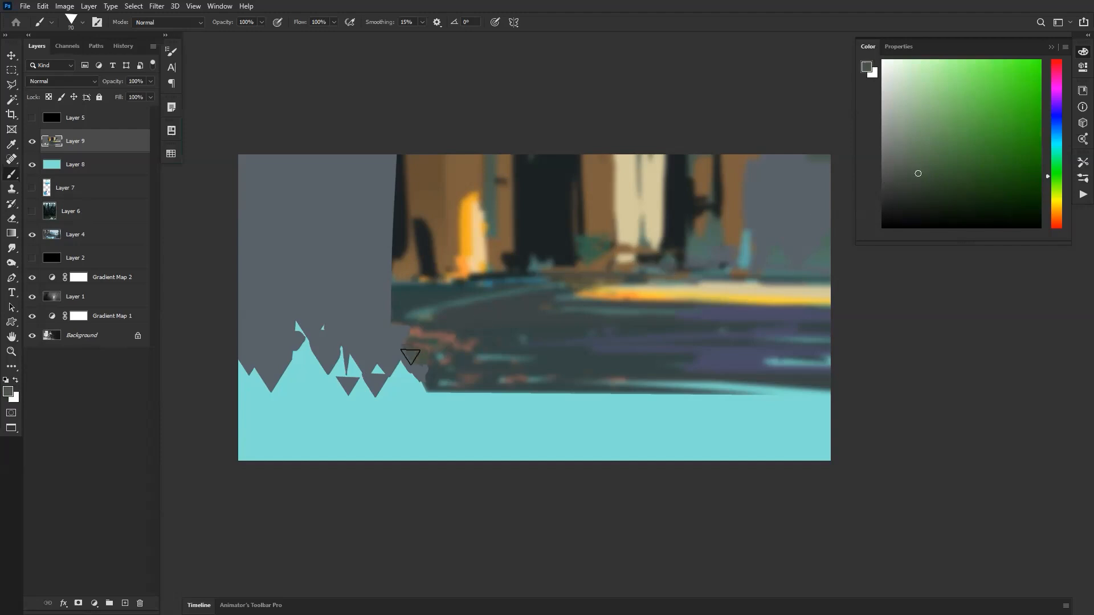
mouse_move(349, 425)
left_mouse_down()
mouse_move(453, 379)
mouse_move(173, 460)
left_mouse_up()
key("bracketright")
key("bracketright")
key("bracketright")
key("bracketright")
key("bracketright")
mouse_move(425, 380)
left_mouse_down()
mouse_move(239, 438)
mouse_move(406, 394)
left_mouse_up()
Fill the trunk's lower part with its slate gray and paint reddish brown strokes along the outer tip of the bank.
left_click(250, 344, "alt")
mouse_move(258, 349)
left_mouse_down()
mouse_move(302, 383)
mouse_move(247, 387)
left_mouse_up()
key("bracketleft")
left_click(419, 338, "alt")
left_click_drag(423, 336, 450, 369)
Choose a muted brown and paint broad horizontal strokes across the foreground ground below the green bank.
key("bracketleft")
key("bracketleft")
key("bracketleft")
key("bracketleft")
key("bracketleft")
key("bracketleft")
left_click(437, 415, "alt")
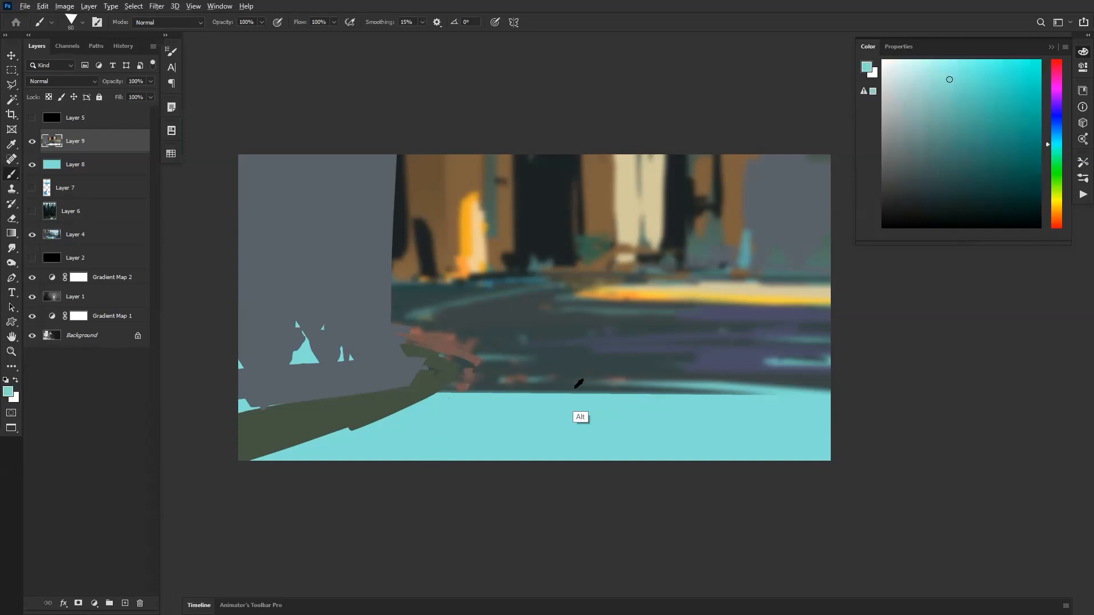
left_click_drag(1057, 194, 1055, 219)
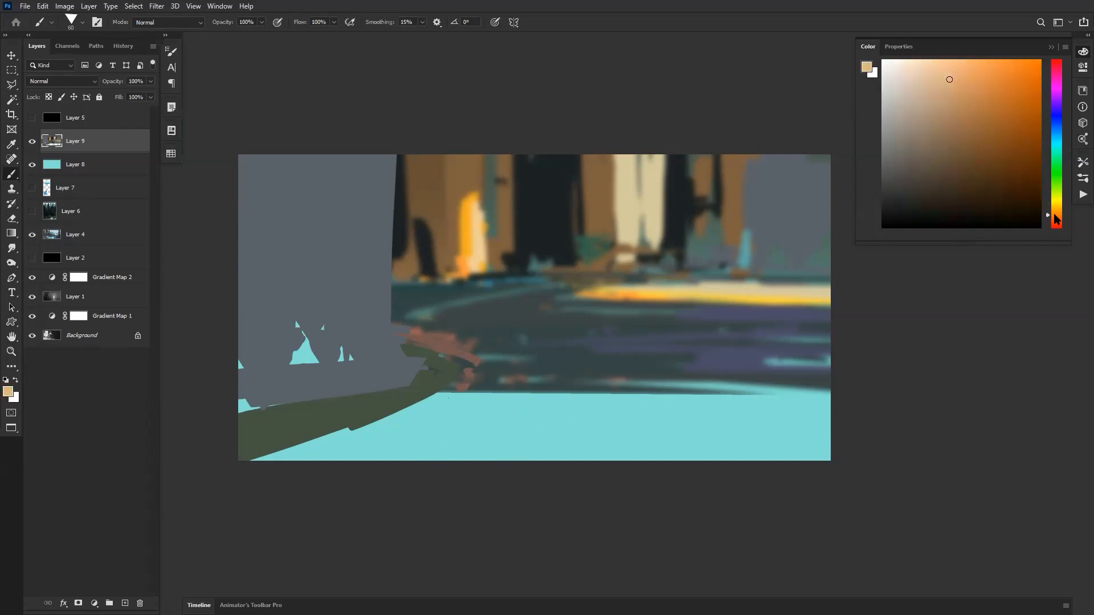
left_click_drag(932, 102, 929, 132)
left_click_drag(395, 431, 552, 420)
key("bracketright")
key("bracketright")
key("bracketright")
key("bracketright")
key("bracketright")
key("bracketright")
mouse_move(473, 408)
left_mouse_down()
mouse_move(250, 457)
mouse_move(675, 443)
mouse_move(710, 437)
mouse_move(728, 416)
left_mouse_up()
Try long brown strokes with a smaller brush along the upper edge of the foreground ground.
key("bracketleft")
key("bracketleft")
key("bracketleft")
key("bracketleft")
key("bracketleft")
key("bracketleft")
key("bracketleft")
key("bracketleft")
left_click_drag(465, 381, 671, 368)
left_click_drag(504, 380, 764, 376)
key("ctrl+z")
key("ctrl+z")
mouse_move(486, 368)
left_mouse_down()
mouse_move(464, 368)
mouse_move(830, 367)
left_mouse_up()
key("ctrl+z")
left_click_drag(447, 381, 847, 384)
key("ctrl+z")
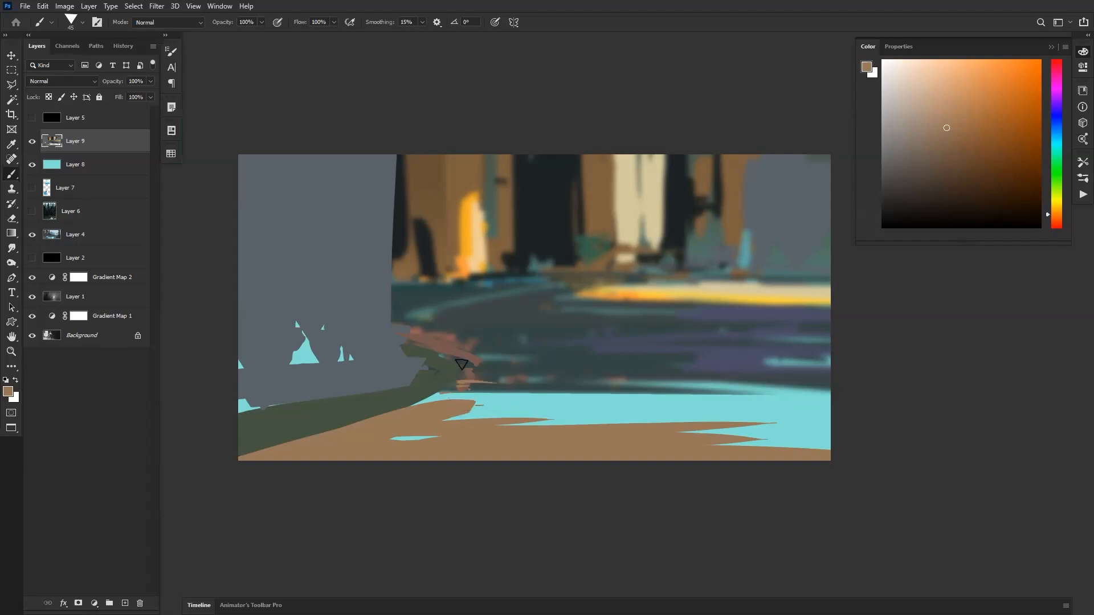
Paint the brown foreground's straight upper edge and fill most of the cyan gap beneath it with a large brush.
left_click_drag(461, 364, 849, 369)
key("bracketright")
key("bracketright")
key("bracketright")
key("bracketright")
key("bracketright")
key("bracketright")
key("bracketright")
key("bracketright")
mouse_move(491, 376)
left_mouse_down()
mouse_move(787, 415)
mouse_move(762, 374)
left_mouse_up()
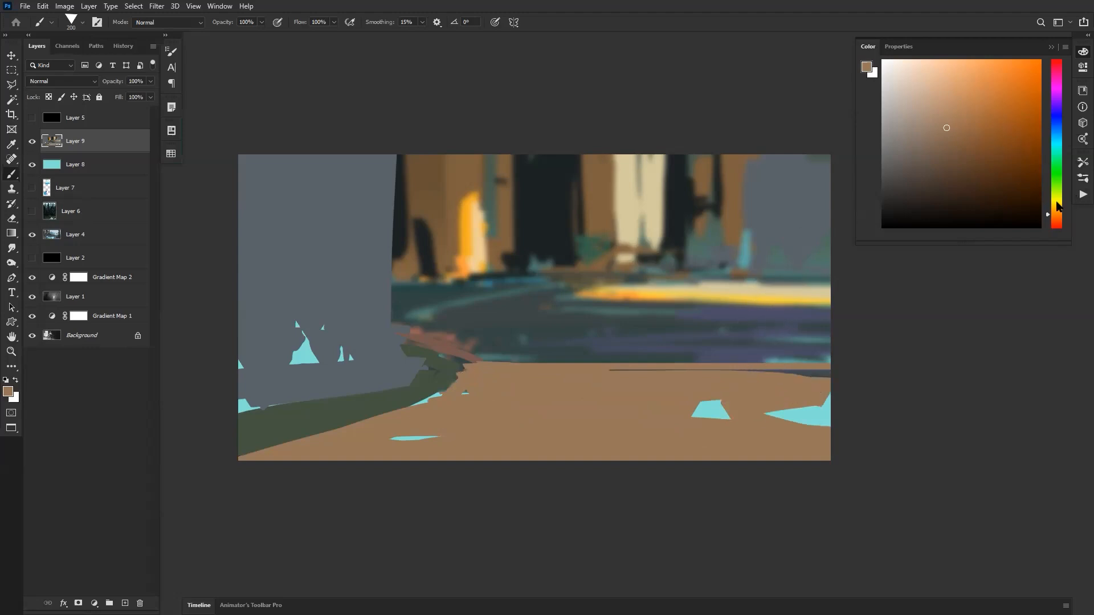
Choose a pale cream yellow and paint a wide band of sunlight across the brown foreground ground.
left_click(1057, 205)
mouse_move(978, 110)
left_mouse_down()
mouse_move(1010, 87)
mouse_move(923, 61)
left_mouse_up()
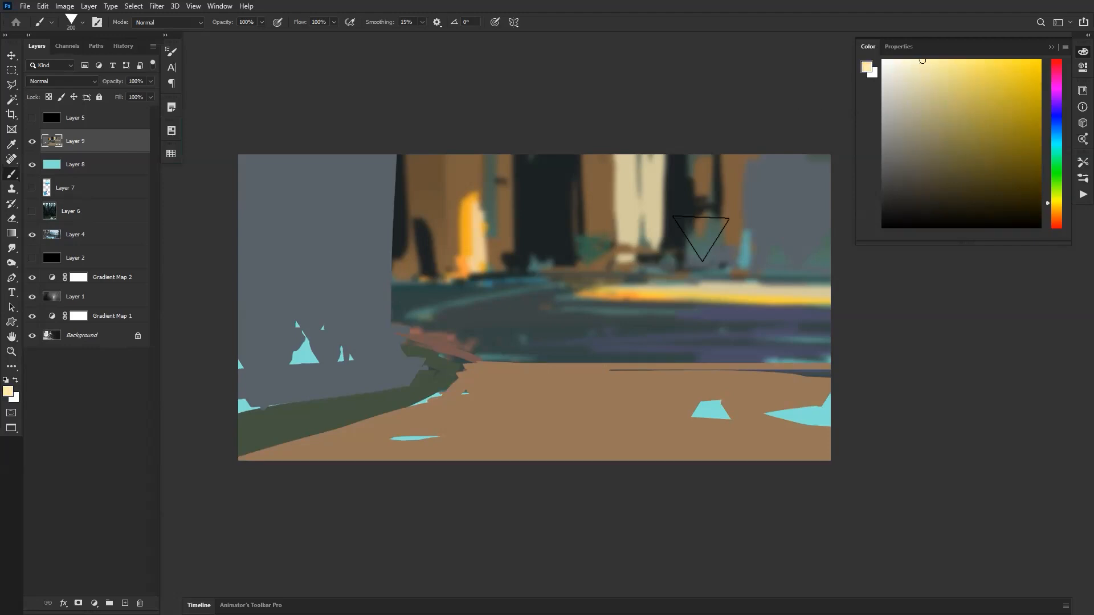
key("bracketleft")
key("bracketleft")
key("bracketleft")
key("bracketleft")
mouse_move(471, 378)
left_mouse_down()
mouse_move(425, 414)
mouse_move(831, 404)
mouse_move(447, 391)
mouse_move(403, 412)
mouse_move(837, 420)
mouse_move(593, 379)
mouse_move(656, 386)
left_mouse_up()
key("ctrl+z")
mouse_move(558, 402)
left_mouse_down()
mouse_move(824, 395)
mouse_move(604, 401)
mouse_move(830, 405)
mouse_move(445, 408)
left_mouse_up()
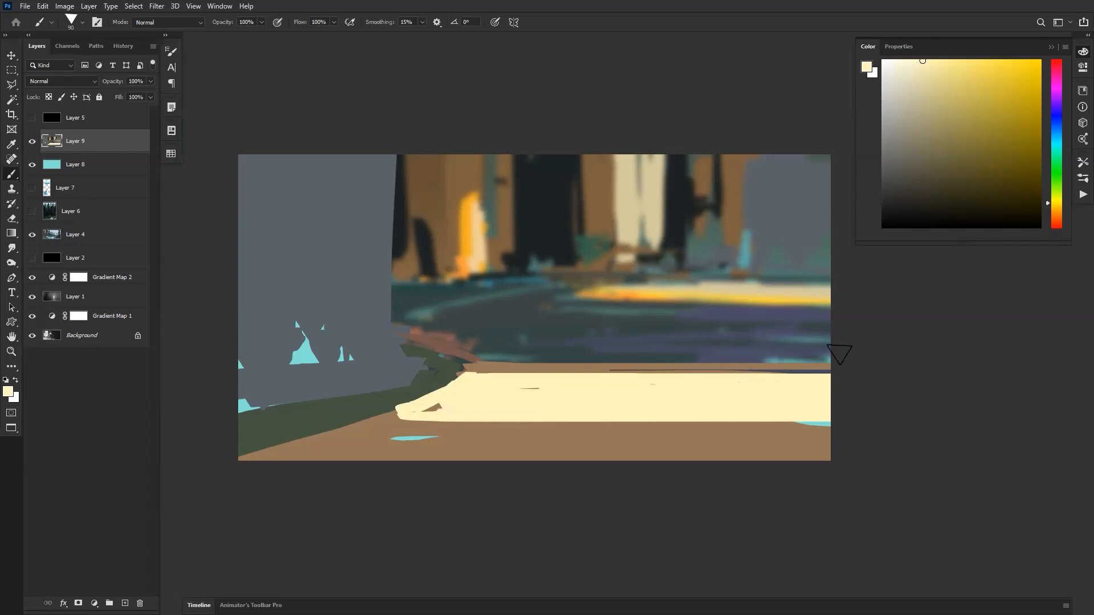
Try a muted orange stroke along the lower edge of the cream light band.
left_click(1053, 207)
left_click(976, 90)
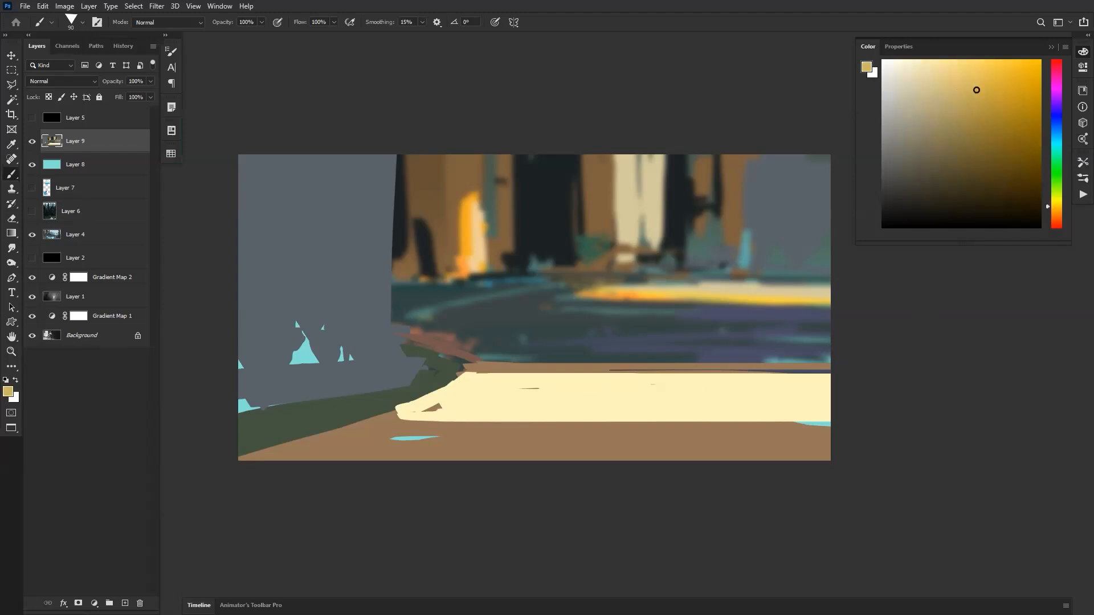
left_click(1050, 212)
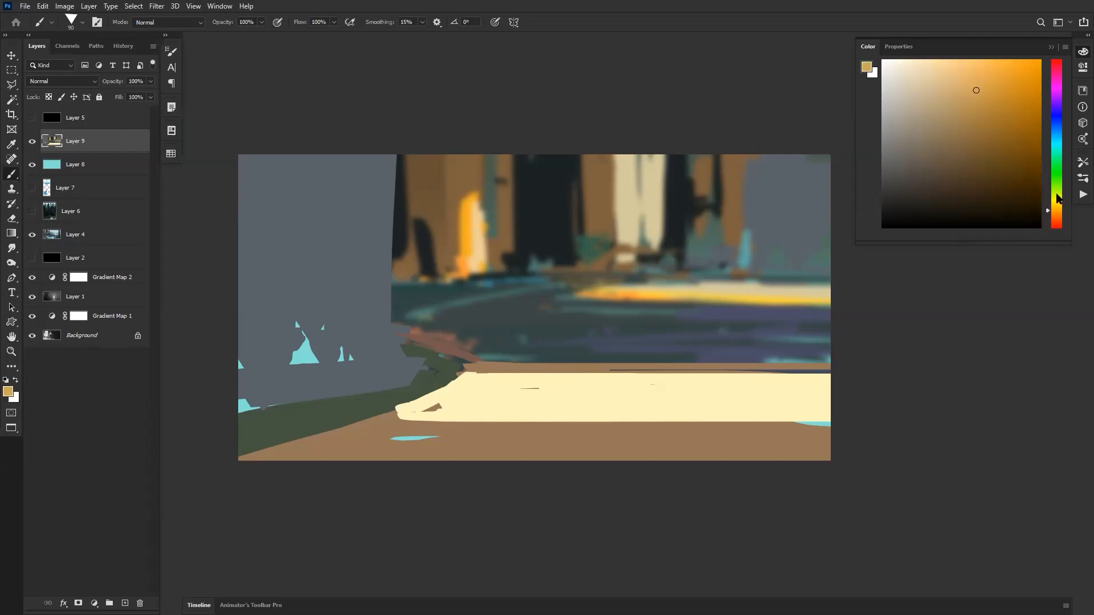
left_click_drag(1048, 214, 1055, 217)
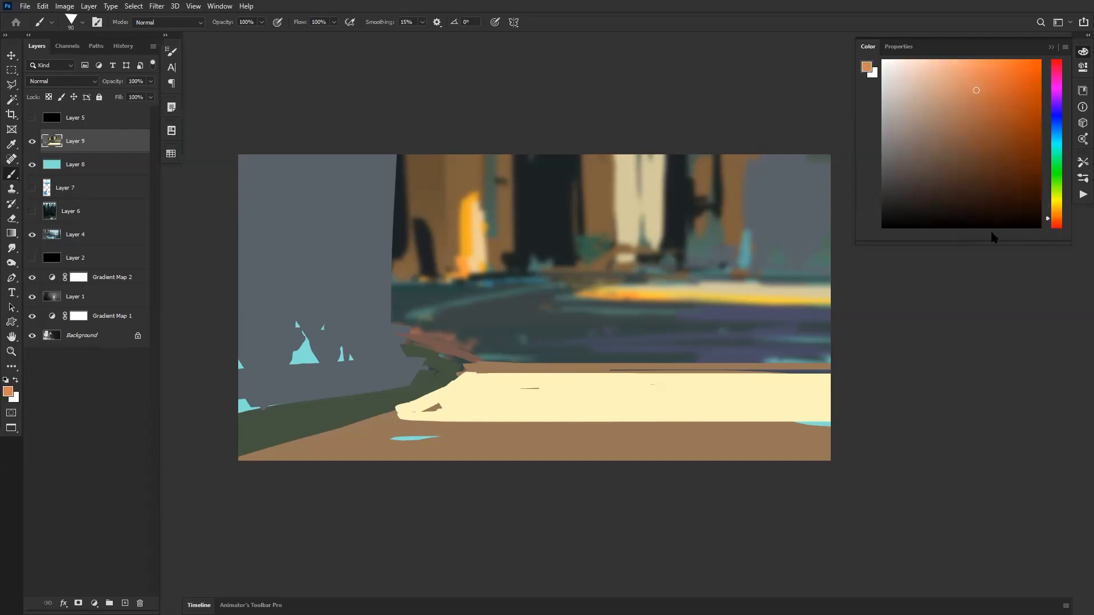
mouse_move(485, 419)
left_mouse_down()
mouse_move(383, 415)
mouse_move(426, 411)
left_mouse_up()
key("ctrl+z")
Choose a vivid orange and paint it along the lower and upper edges of the cream light band.
left_click(1018, 66)
left_click_drag(1018, 67, 1025, 58)
left_click_drag(423, 414, 368, 418)
key("ctrl+z")
left_click(1047, 219)
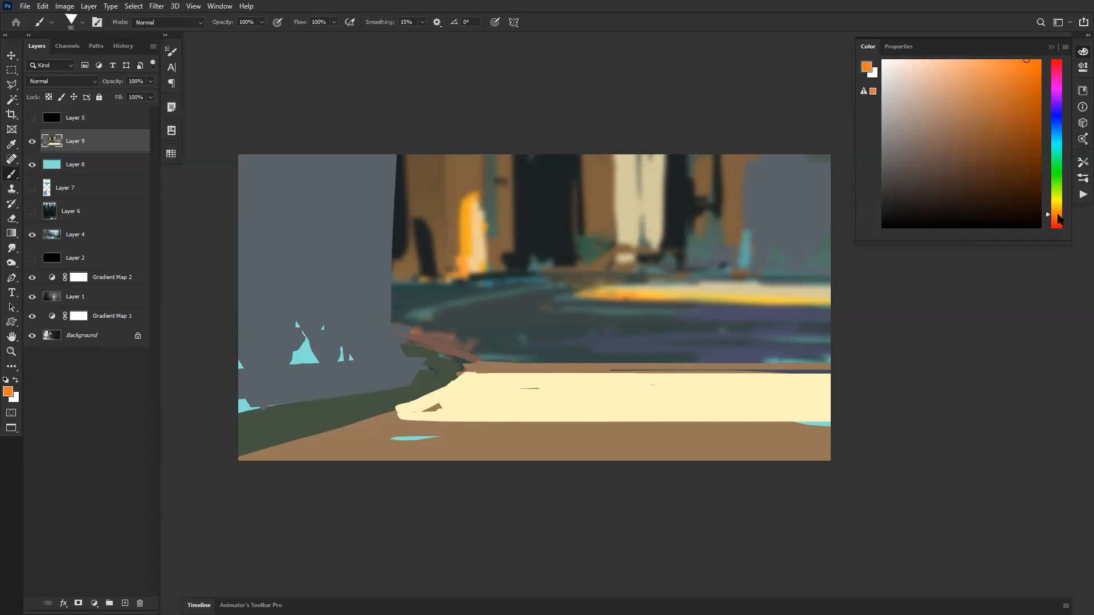
left_click_drag(1059, 216, 1060, 215)
left_click_drag(376, 419, 510, 419)
left_click_drag(416, 424, 757, 423)
left_click_drag(456, 427, 818, 422)
left_click_drag(472, 371, 855, 374)
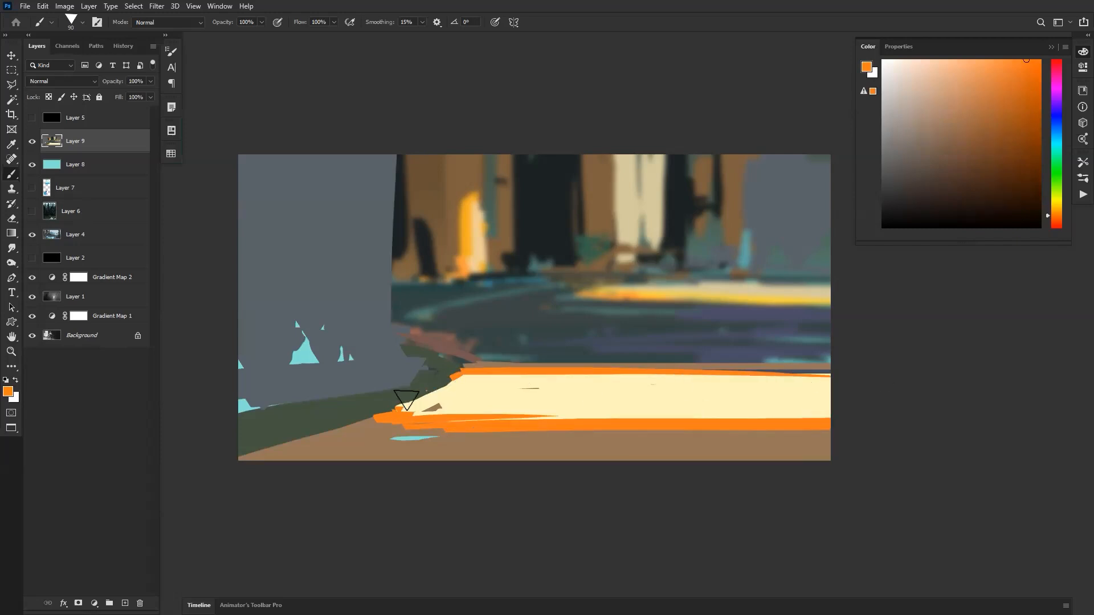
Sample the bank's dark green, brighten it to a light green and paint the sunlit edge of the bank.
left_click(422, 387, "alt")
left_click(966, 95)
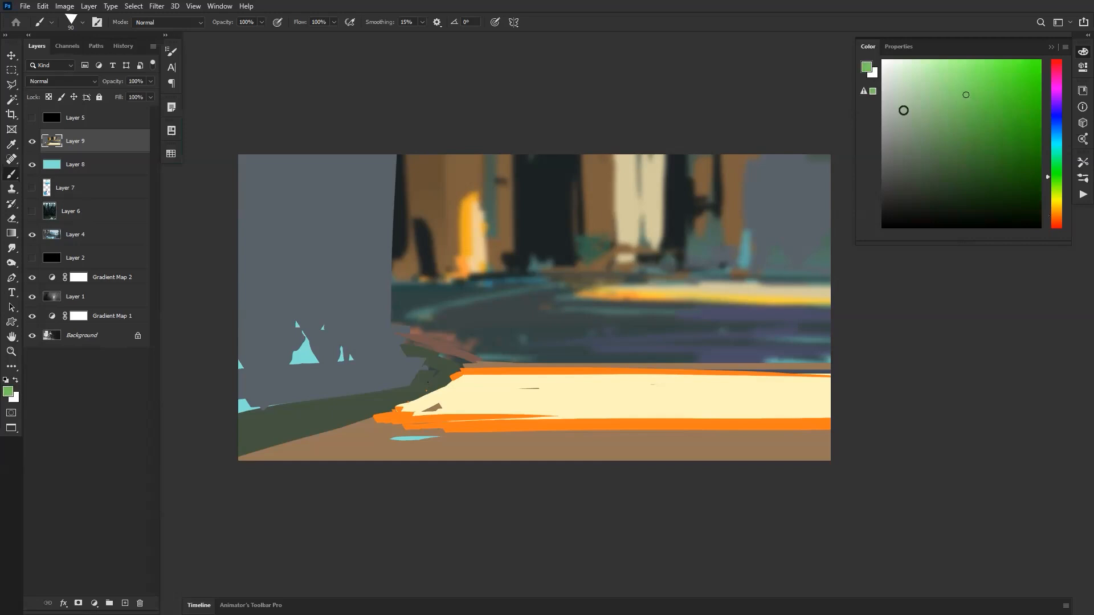
left_click_drag(399, 401, 459, 370)
Roughen the grass bank with dark green strokes and add saturated green accents at both ends of its sunlit edge.
left_click(378, 396, "alt")
left_click_drag(350, 399, 421, 374)
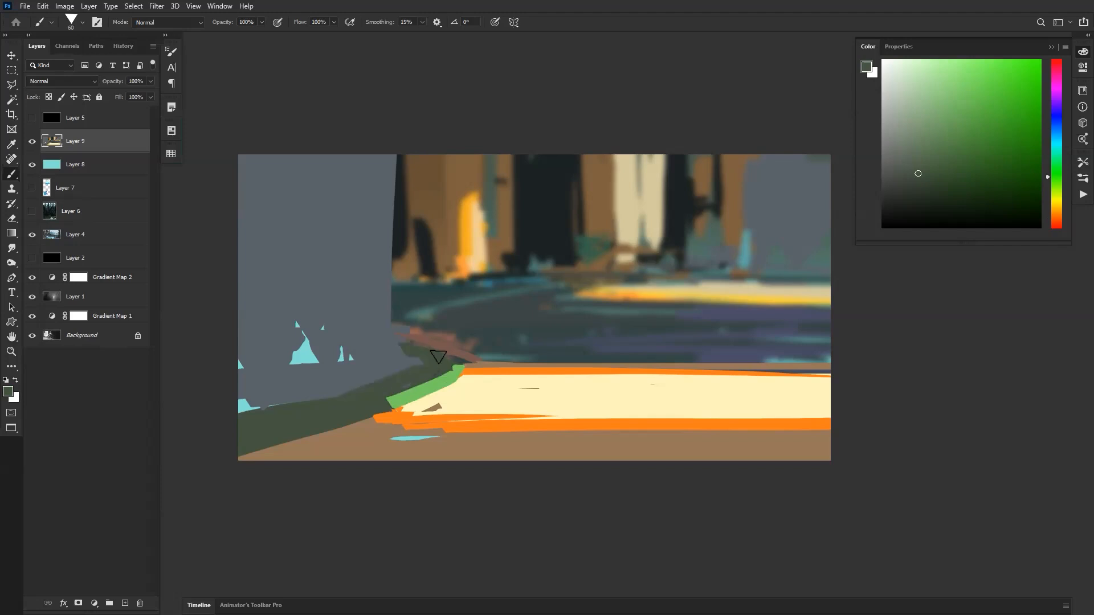
left_click_drag(400, 336, 394, 352)
mouse_move(392, 395)
left_mouse_down()
mouse_move(384, 406)
mouse_move(404, 392)
left_mouse_up()
key("[")
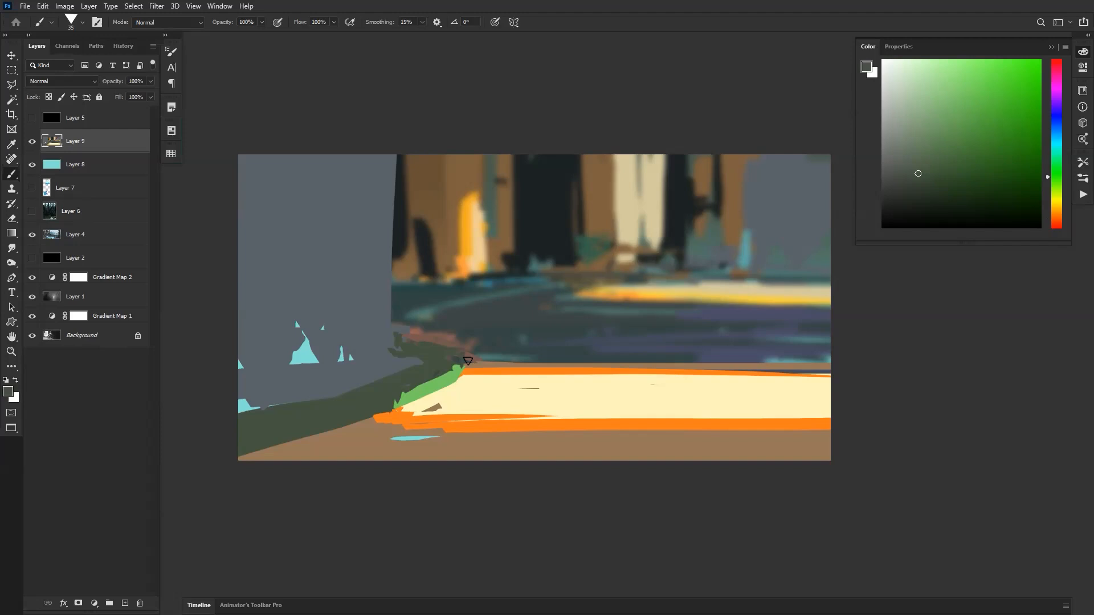
mouse_move(430, 366)
left_mouse_down()
mouse_move(249, 406)
mouse_move(432, 366)
mouse_move(422, 383)
left_mouse_up()
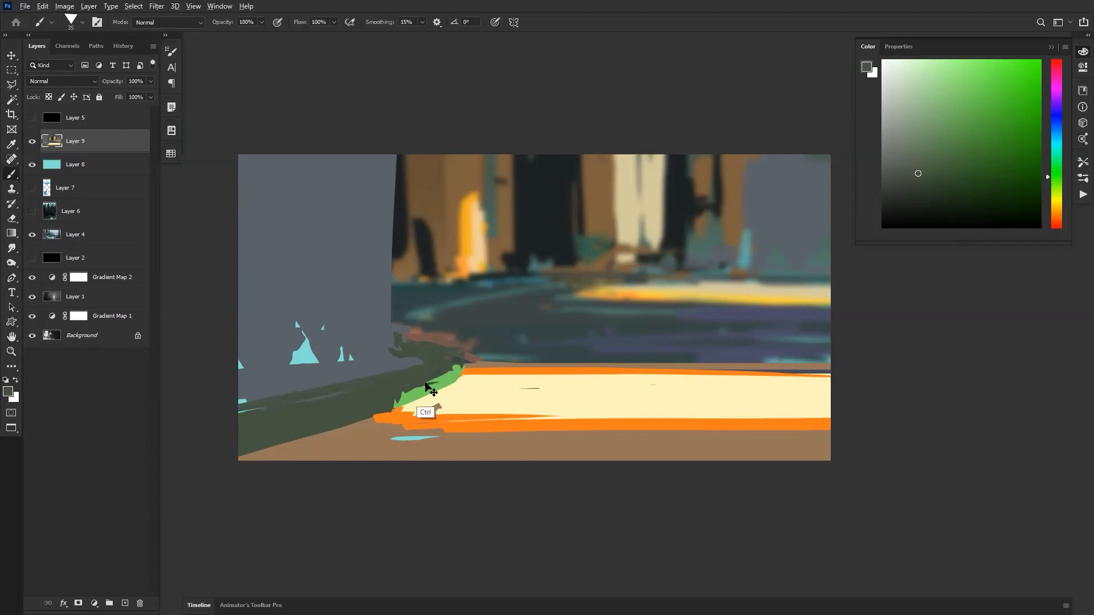
left_click(406, 398, "alt")
left_click(986, 140)
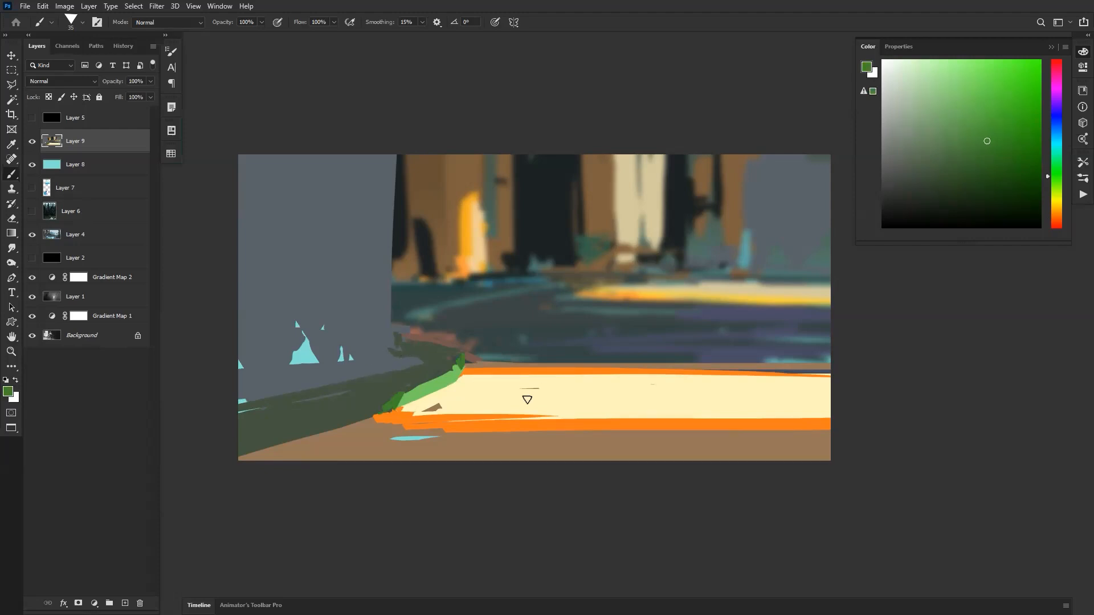
Paint small brown marks on the light band with a smaller brush and trim them with the sampled cream.
left_click(491, 365, "alt")
key("[")
left_click_drag(508, 385, 523, 384)
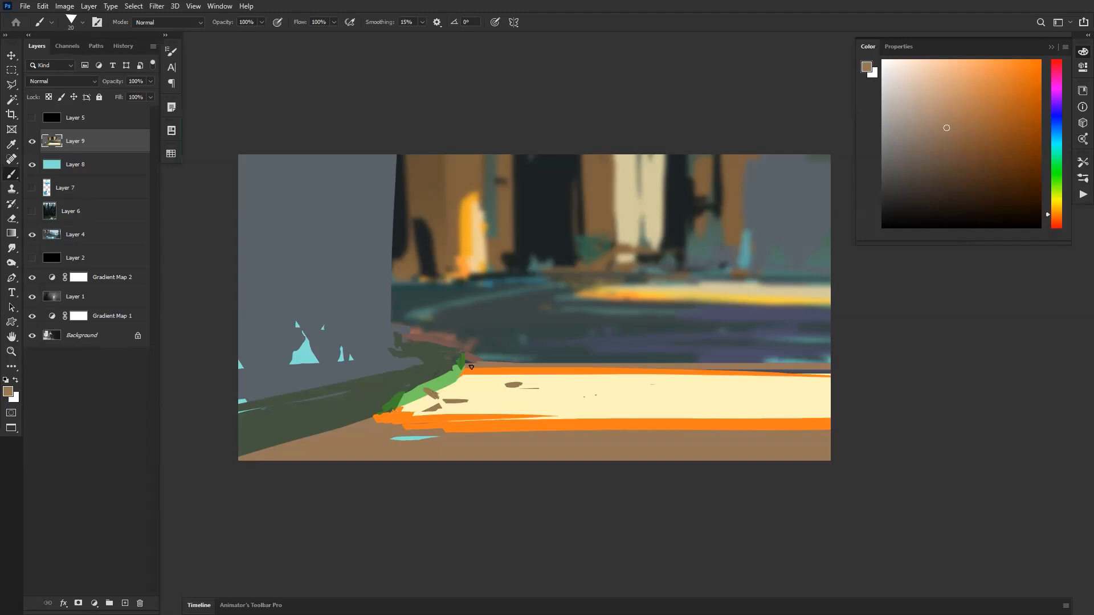
left_click(431, 390, "alt")
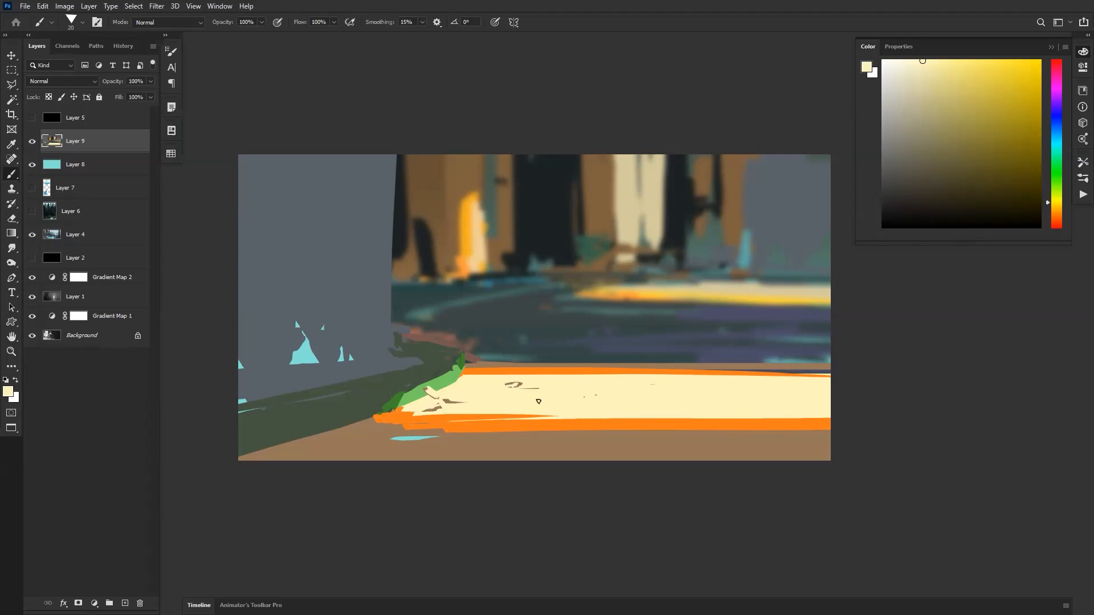
Sample the trunk's blue-grey, darken it and paint vertical bark strokes down the trunk, covering the cyan gaps near its base.
left_click(529, 322, "alt")
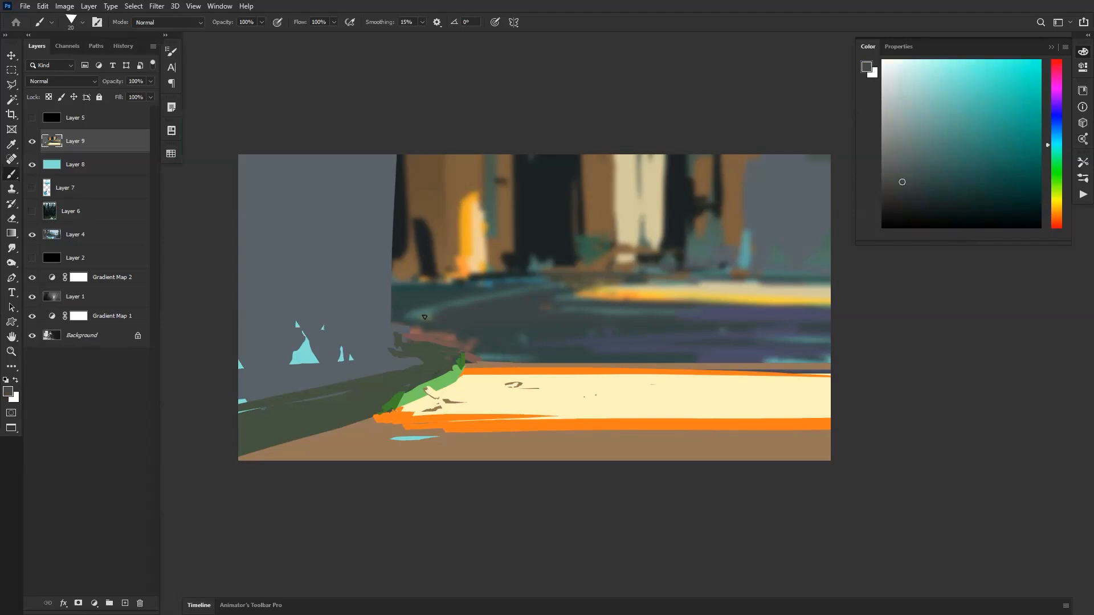
left_click(377, 319, "alt")
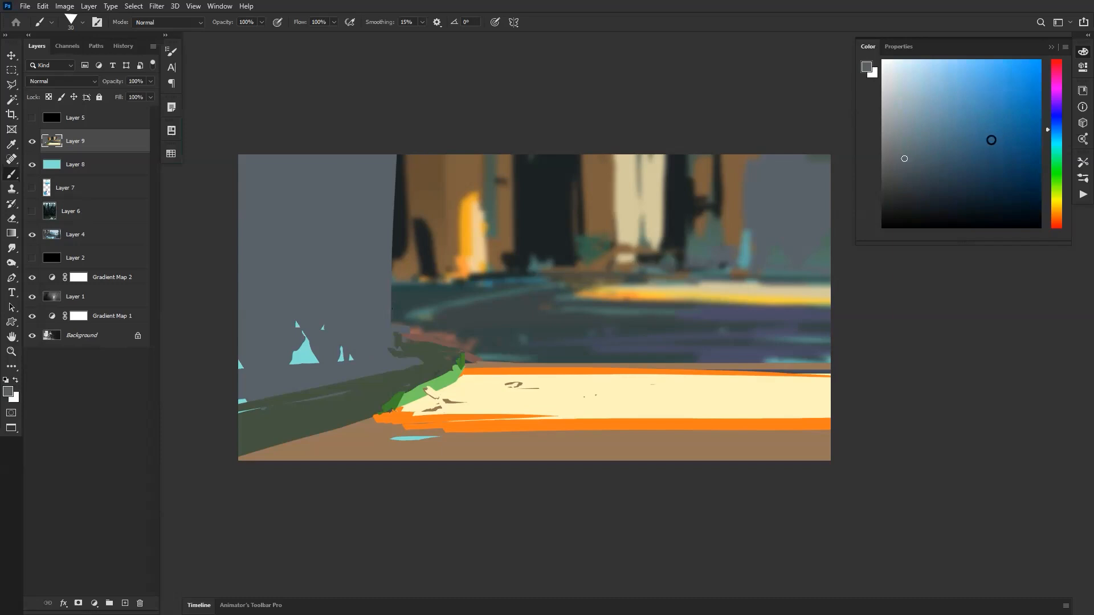
left_click(897, 175)
left_click_drag(366, 120, 359, 302)
left_click_drag(361, 182, 378, 183)
left_click_drag(367, 142, 360, 341)
left_click_drag(330, 130, 327, 350)
left_click_drag(279, 142, 280, 363)
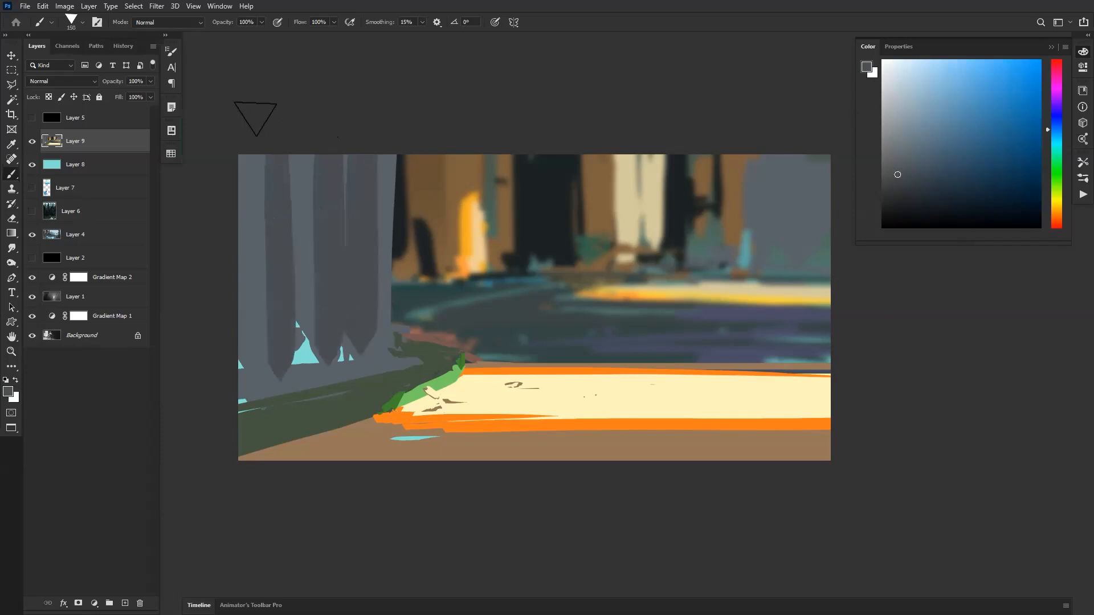
left_click_drag(242, 128, 227, 339)
left_click_drag(306, 359, 316, 358)
mouse_move(311, 308)
left_mouse_down()
mouse_move(312, 345)
mouse_move(381, 357)
left_mouse_up()
Mix a lighter olive grey and paint short upright strokes at the trunk's base with a smaller brush.
left_click(904, 158)
left_click_drag(1055, 174, 1055, 194)
key("[")
key("[")
left_click_drag(380, 318, 383, 365)
left_click_drag(381, 298, 385, 360)
left_click_drag(364, 319, 350, 346)
mouse_move(353, 294)
left_mouse_down()
mouse_move(362, 360)
mouse_move(335, 347)
mouse_move(306, 354)
mouse_move(301, 330)
left_mouse_up()
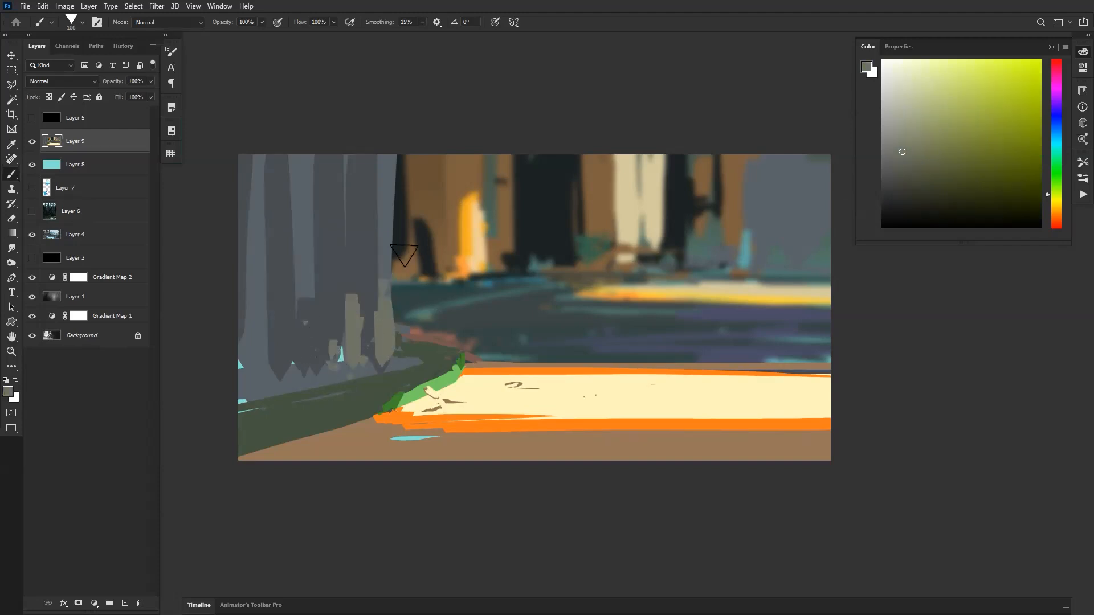
Shift the colour to a warmer yellowish brown and add reflected-light strokes and small flecks around the trunk's base.
left_click(1057, 203)
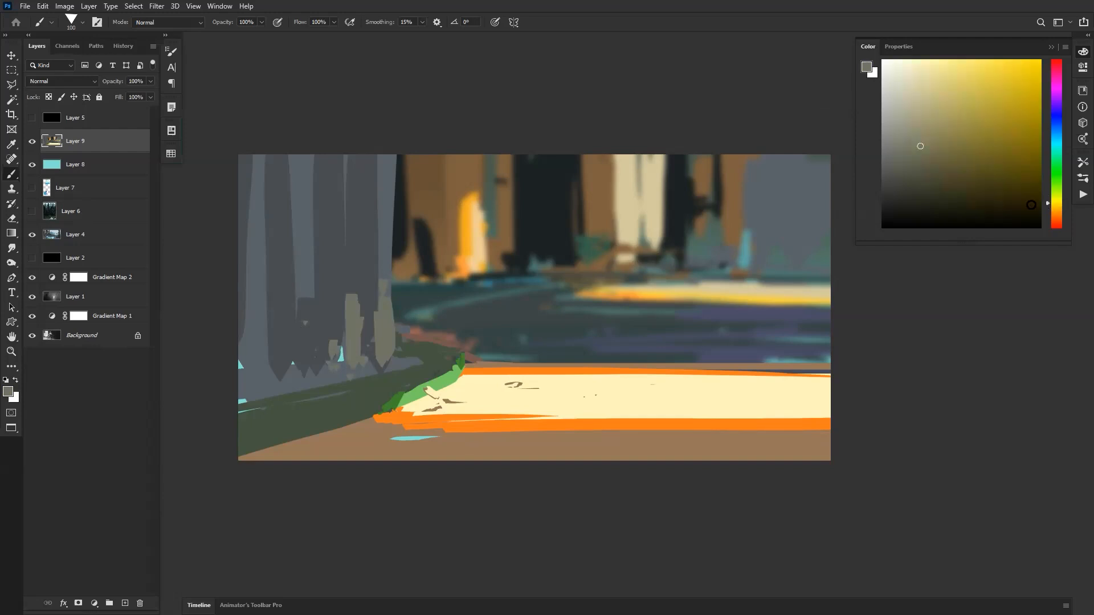
left_click_drag(361, 308, 356, 362)
left_click(340, 359)
left_click(326, 370)
left_click(380, 371)
left_click(399, 364)
Try to extend the trunk's edge beside the background with long vertical strokes in its sampled greys.
left_click(390, 206, "alt")
key("[")
key("[")
key("[")
key("[")
key("[")
left_click_drag(393, 148, 391, 357)
left_click(361, 255, "alt")
left_click_drag(392, 149, 395, 334)
left_click_drag(393, 148, 386, 362)
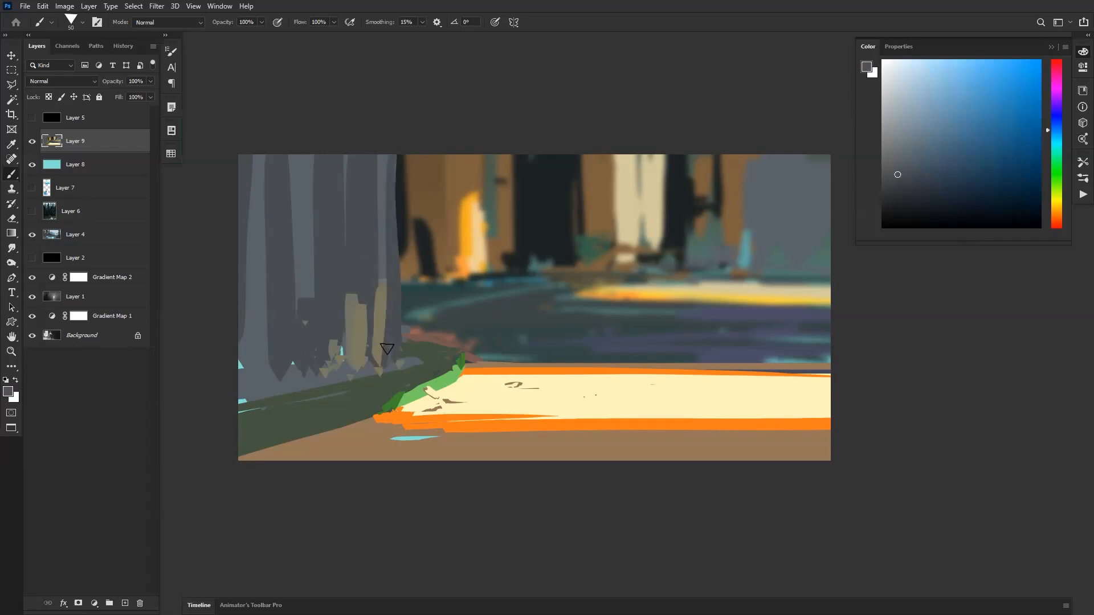
key("ctrl+z")
key("ctrl+z")
key("ctrl+z")
Sample the near-black of a background trunk, paint a contact shadow along the foreground trunk's base and undo the stray curved stroke.
left_click(399, 360, "alt")
left_click(540, 244, "alt")
mouse_move(356, 358)
left_mouse_down()
mouse_move(349, 367)
mouse_move(392, 353)
left_mouse_up()
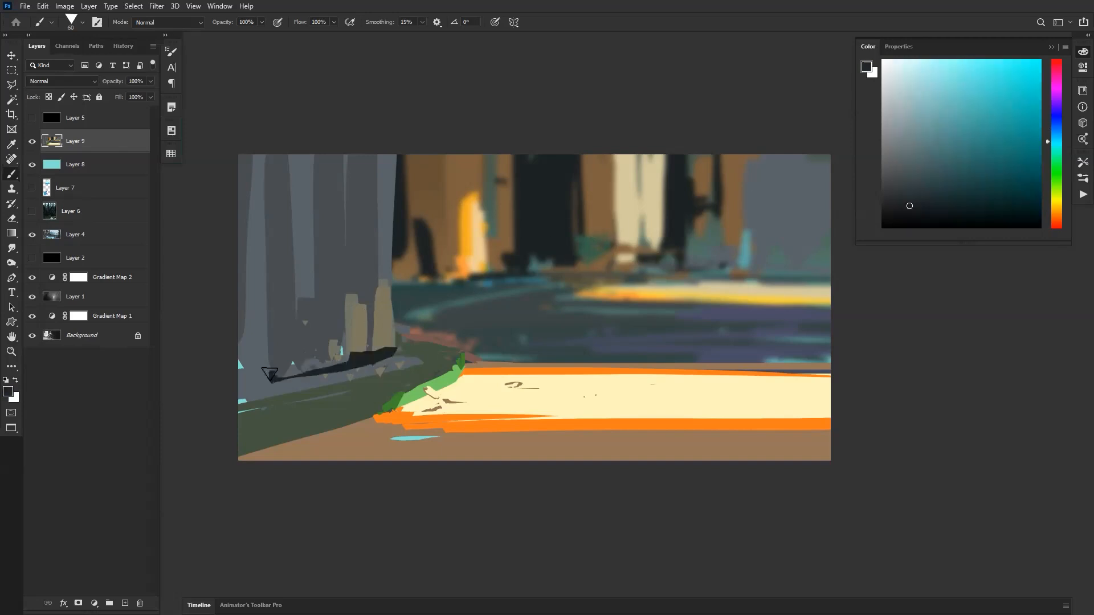
mouse_move(226, 366)
left_mouse_down()
mouse_move(300, 367)
mouse_move(279, 387)
left_mouse_up()
left_click_drag(224, 397, 278, 392)
mouse_move(225, 313)
left_mouse_down()
mouse_move(310, 324)
mouse_move(342, 350)
left_mouse_up()
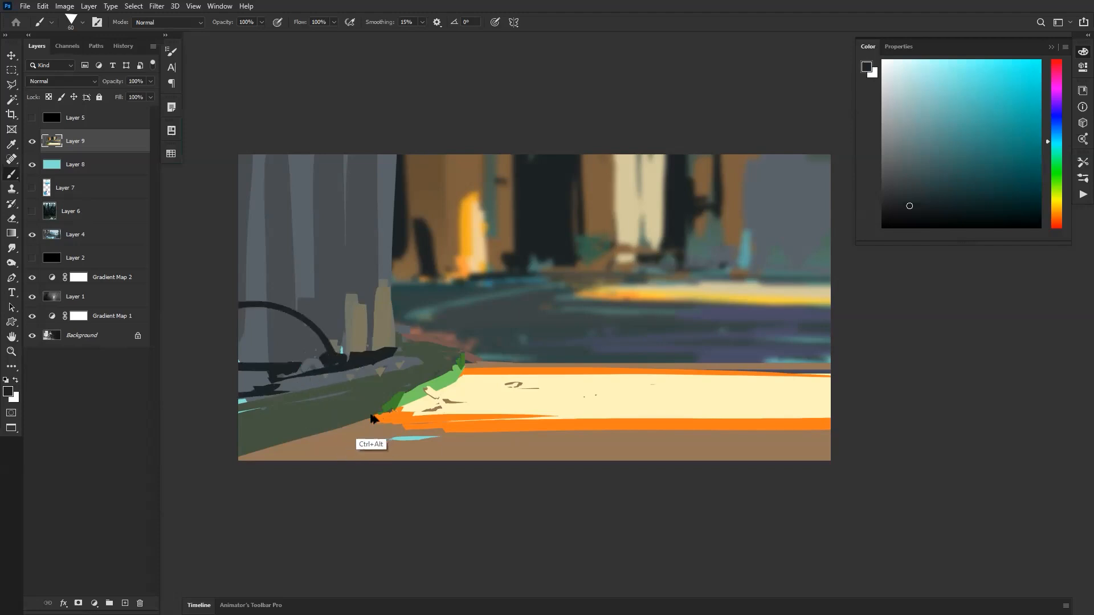
key("ctrl+alt+z")
Paint a near-black shadow along the grass bank's lower edge and dab small dark marks at its tip.
left_click_drag(372, 412, 239, 457)
left_click_drag(256, 453, 371, 417)
left_click(371, 423)
left_click(382, 423)
left_click(390, 427)
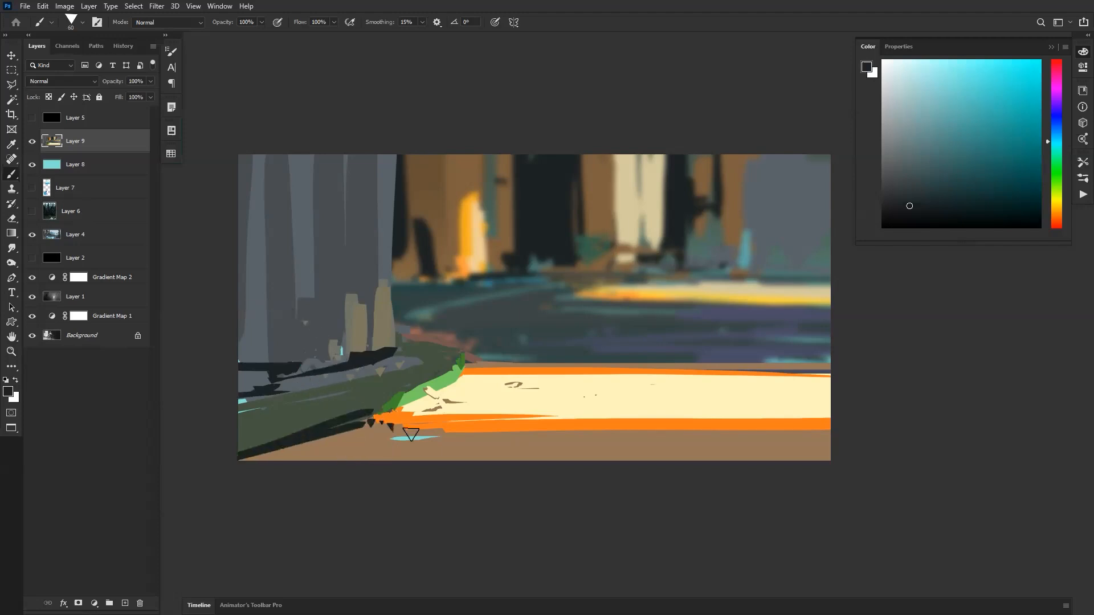
Compare the picture with and without the painting on Layer 9.
key("z")
left_click(507, 408, "alt")
left_click(510, 419, "alt")
left_click(525, 415)
left_click(512, 333)
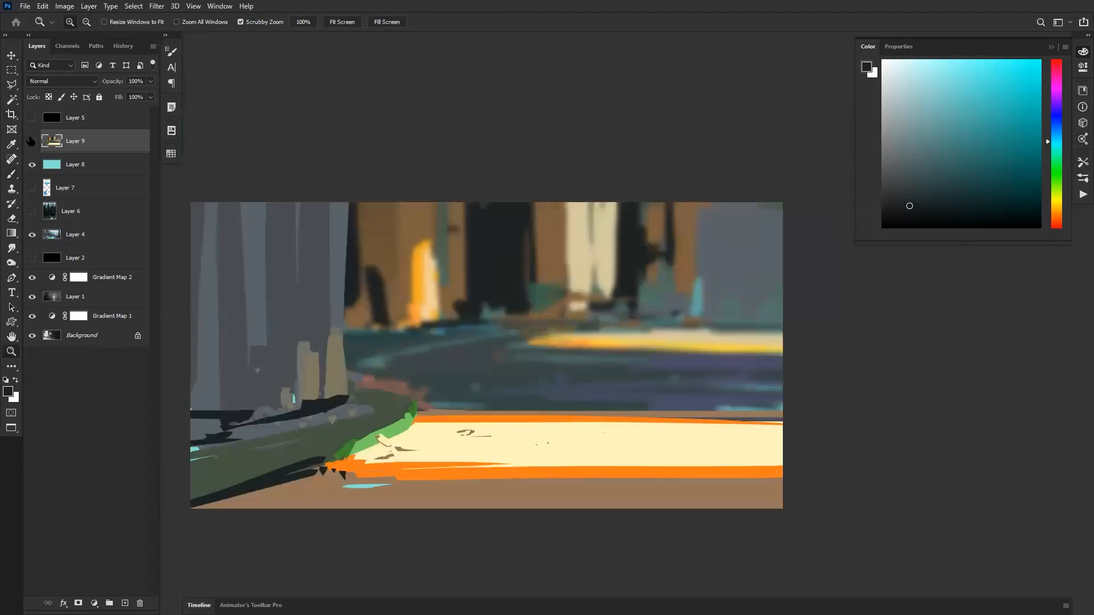
left_click(31, 141)
left_click(30, 141)
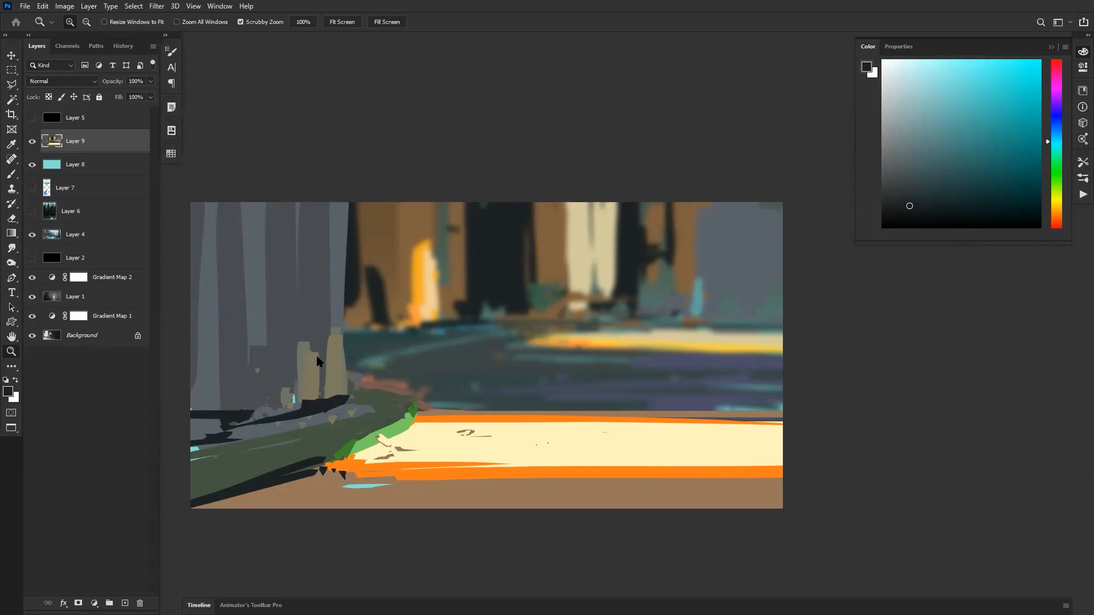
Switch to the rectangular 300 px brush in the Comic brush group.
left_click(290, 401)
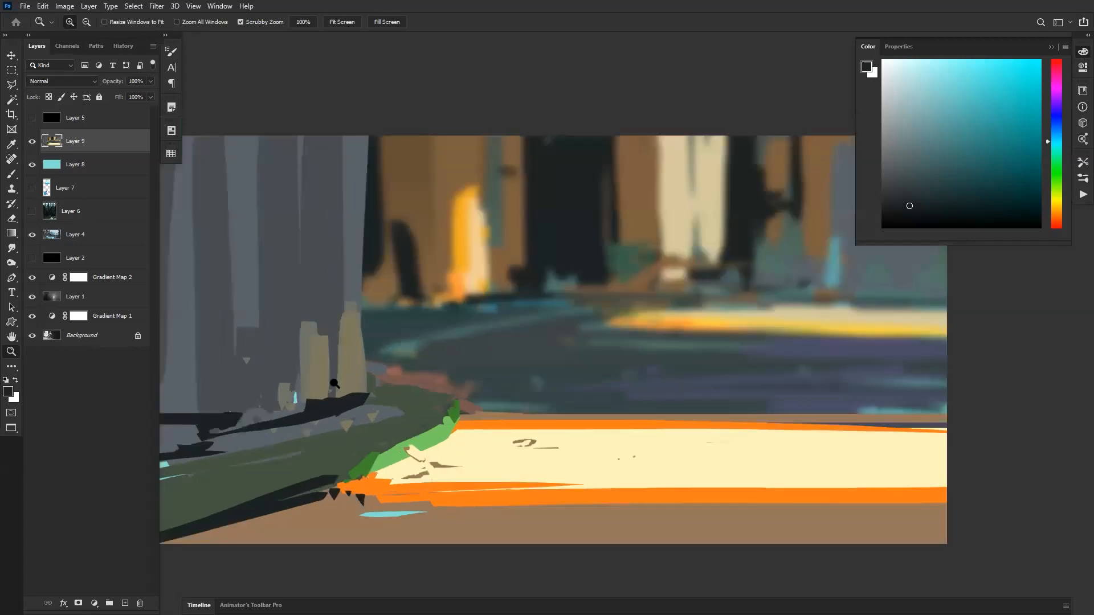
left_click(335, 393, "alt")
left_click(342, 383)
key("b")
scroll(342, 372, "down", 1)
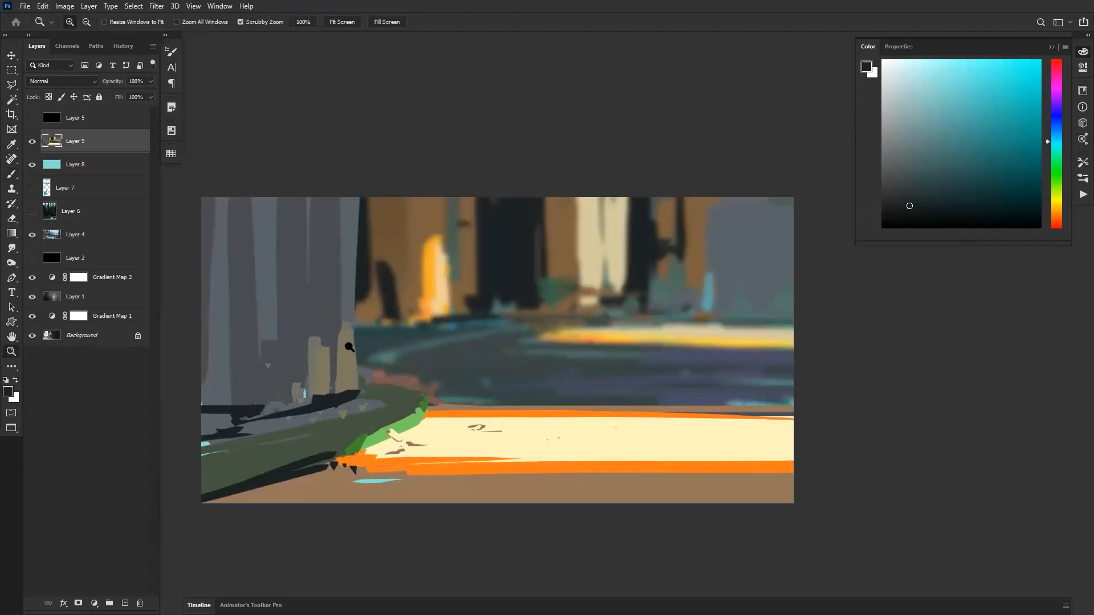
right_click(379, 298)
left_click(462, 346)
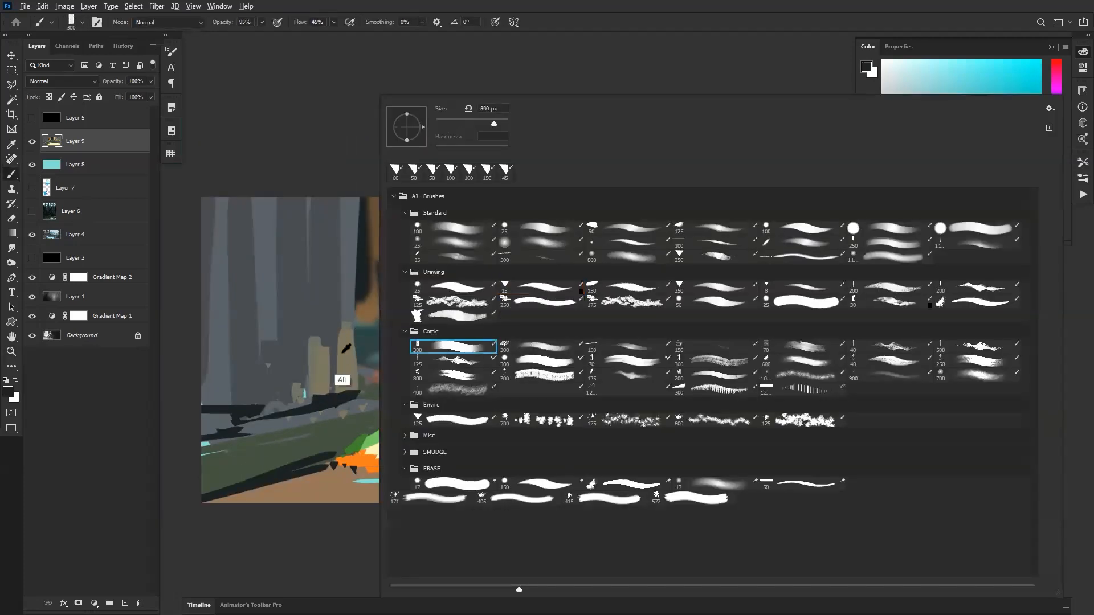
Sample the olive brown at the trunk's base and blend it upward into the bark with a 100 px brush.
left_click(342, 352, "alt")
key("bracketleft")
key("bracketleft")
key("bracketleft")
key("bracketleft")
left_click_drag(322, 357, 315, 291)
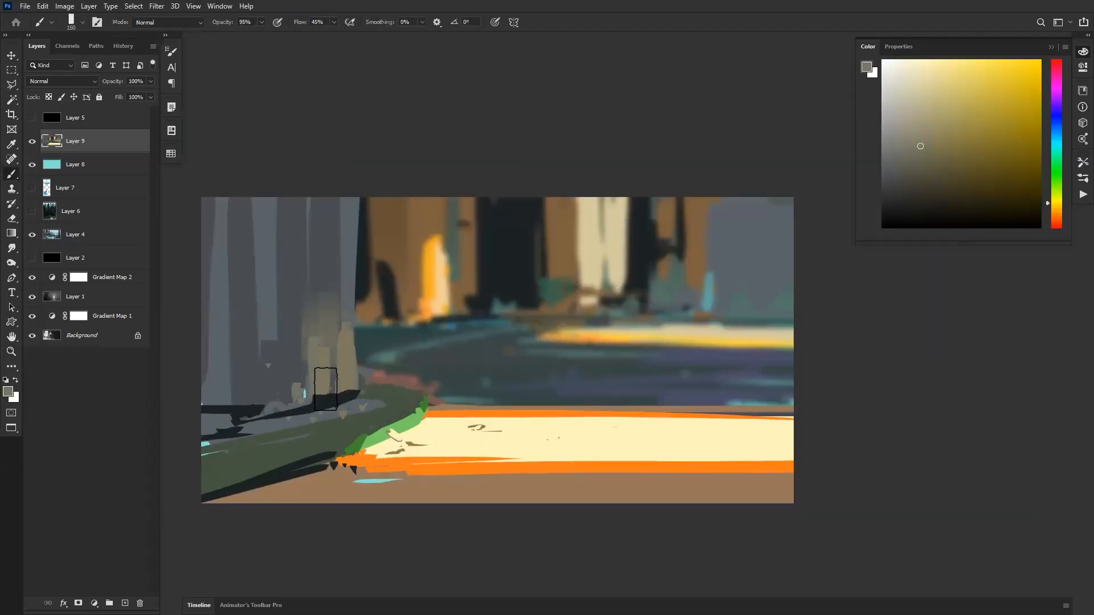
mouse_move(322, 384)
left_mouse_down()
mouse_move(312, 301)
mouse_move(287, 313)
left_mouse_up()
Glaze a sampled light tone over the light band and brown foreground with a larger brush, undoing the excess strokes.
left_click(454, 456, "alt")
key("bracketright")
left_click_drag(432, 434, 810, 428)
key("bracketright")
key("bracketright")
key("bracketright")
key("bracketright")
key("ctrl+z")
mouse_move(440, 468)
left_mouse_down()
mouse_move(747, 465)
mouse_move(701, 469)
mouse_move(843, 451)
left_mouse_up()
key("ctrl+z")
Sample the bank's light green and soften its sunlit edge with a 70 px brush.
left_click(407, 423, "alt")
key("bracketleft")
key("bracketleft")
key("bracketleft")
key("bracketleft")
key("bracketleft")
key("bracketleft")
key("bracketleft")
key("bracketleft")
key("bracketleft")
key("bracketleft")
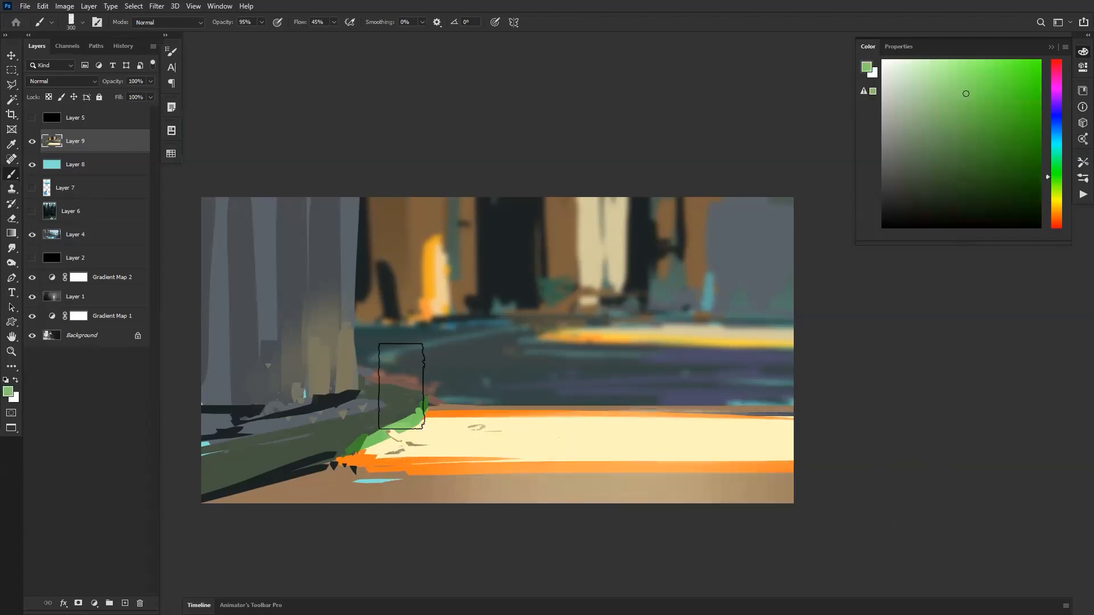
left_click_drag(382, 434, 371, 440)
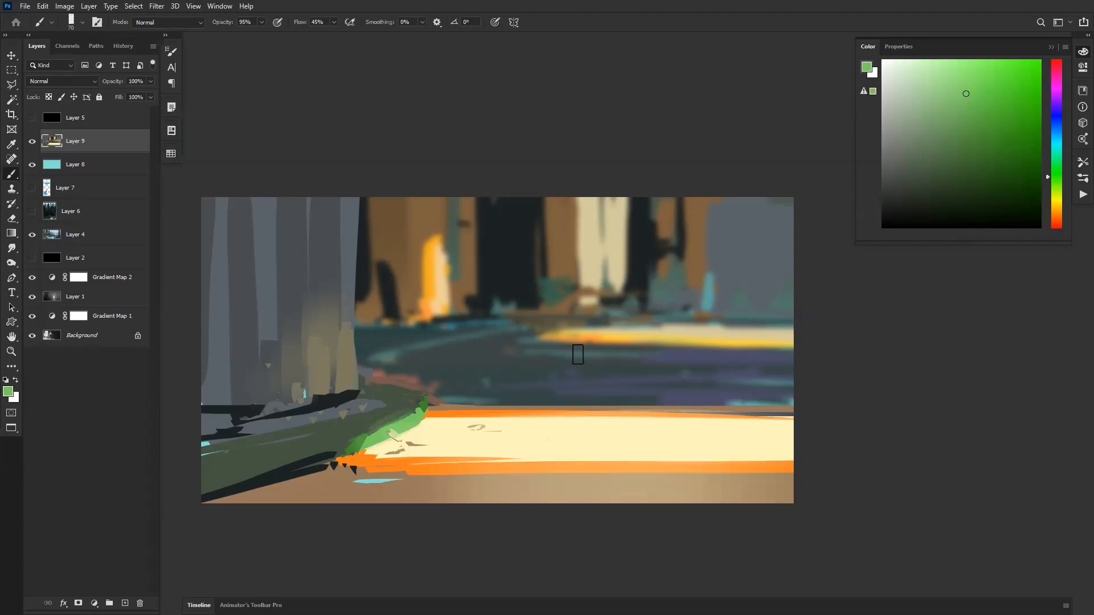
Brighten the green and paint a highlight along the bank's sunlit edge with a 40 px brush.
left_click_drag(965, 76, 962, 73)
key("bracketleft")
key("bracketleft")
key("bracketleft")
left_click_drag(416, 419, 347, 446)
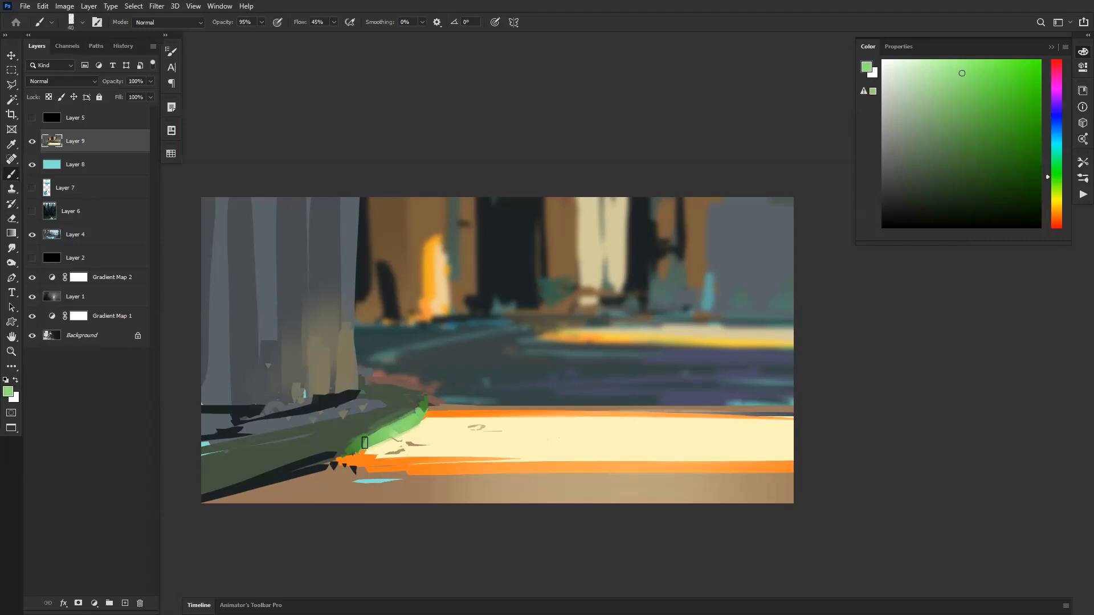
Sample green from the bank's lit edge and blend it across the dark part of the bank, enlarging the brush.
left_click(349, 445, "alt")
left_click_drag(337, 449, 164, 491)
key("bracketright")
key("bracketright")
key("bracketright")
key("bracketright")
key("bracketright")
key("bracketright")
key("bracketright")
key("bracketright")
left_click_drag(249, 453, 387, 409)
Soften the bark with its sampled grey and darken the trunk's shaded side with sampled near-black at 500 px.
left_click(251, 326, "alt")
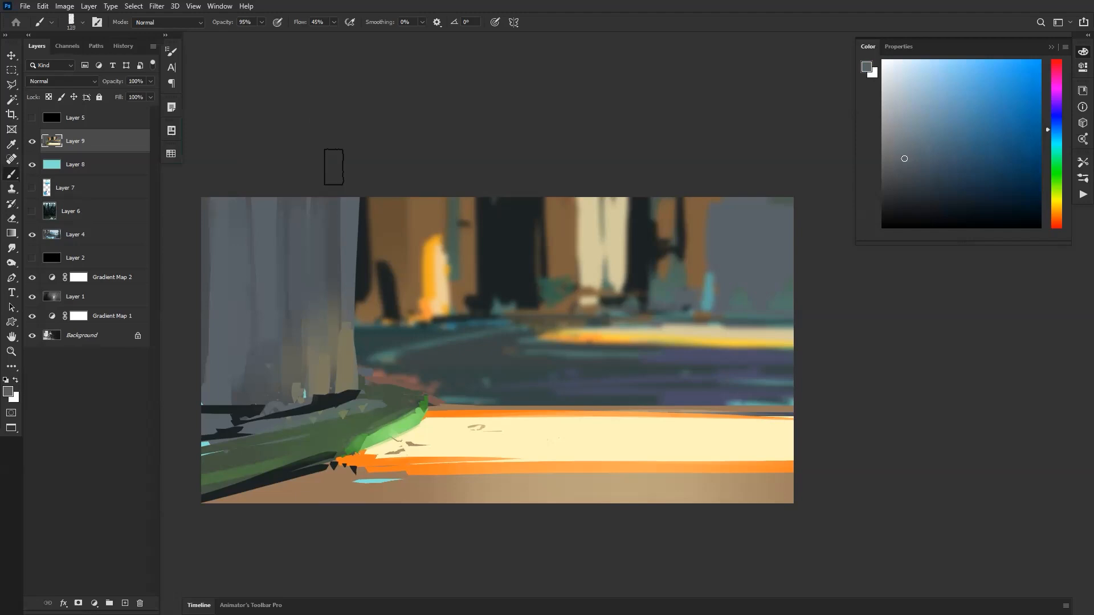
left_click(256, 404, "alt")
key("bracketright")
key("bracketright")
key("bracketright")
key("bracketright")
key("bracketright")
key("bracketright")
mouse_move(219, 174)
left_mouse_down()
mouse_move(237, 244)
mouse_move(268, 174)
mouse_move(294, 447)
left_mouse_up()
left_click_drag(226, 442, 339, 441)
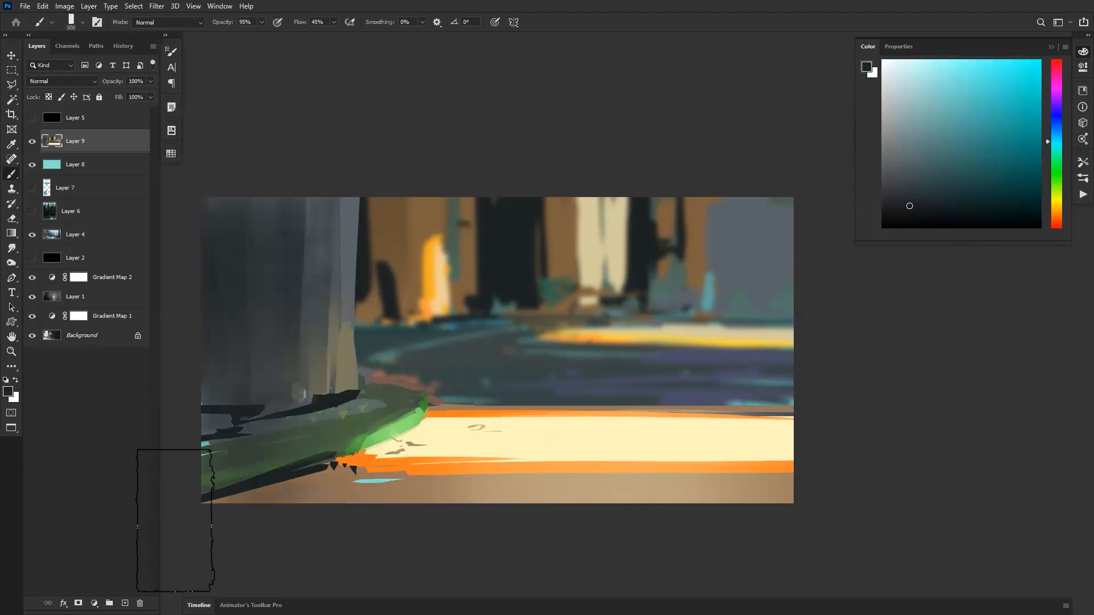
Darken the lower light band and brown foreground with broad near-black glazes and undo the last stroke.
left_click_drag(346, 486, 798, 506)
left_click_drag(233, 513, 436, 518)
left_click_drag(267, 512, 897, 518)
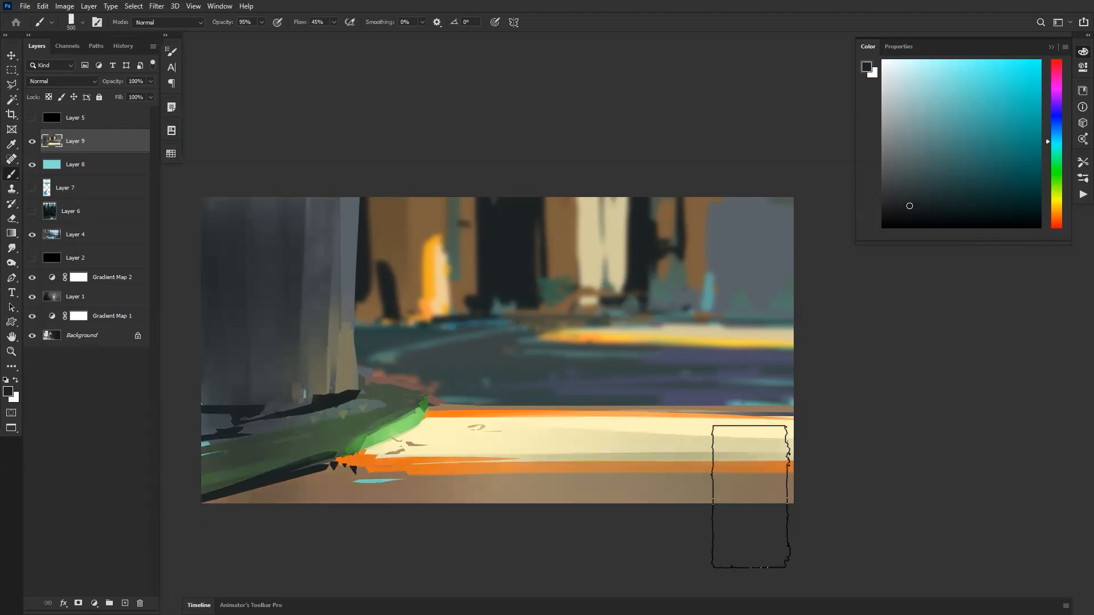
key("ctrl+z")
Try to paint sampled brown over the orange highlight on the background tree with a 100 px brush.
key("bracketleft")
key("bracketleft")
key("bracketleft")
key("bracketleft")
key("bracketleft")
key("bracketleft")
key("bracketleft")
key("bracketleft")
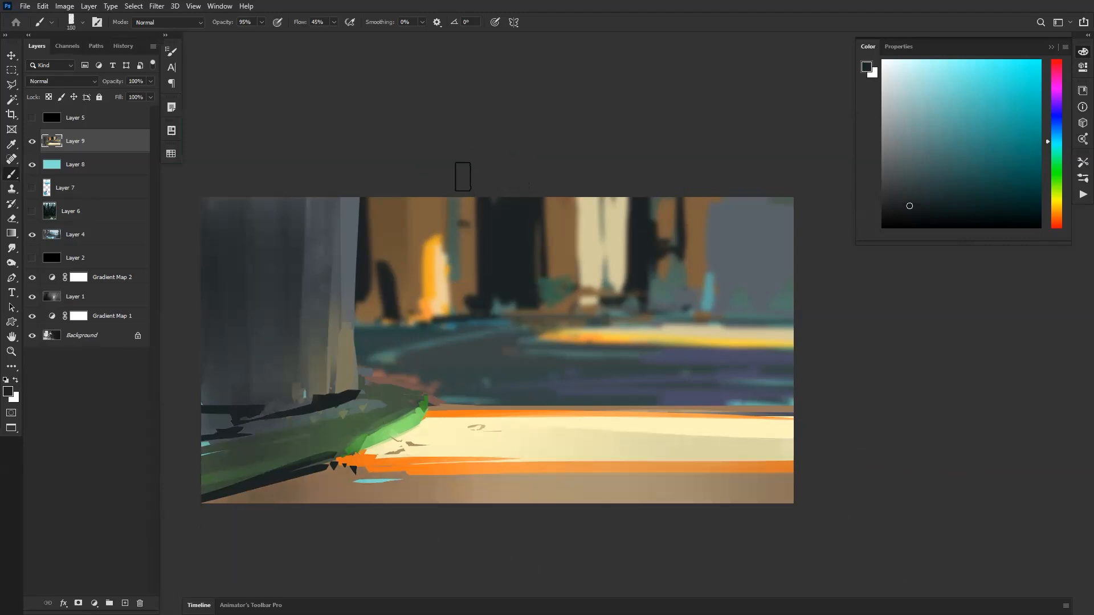
left_click(425, 243, "alt")
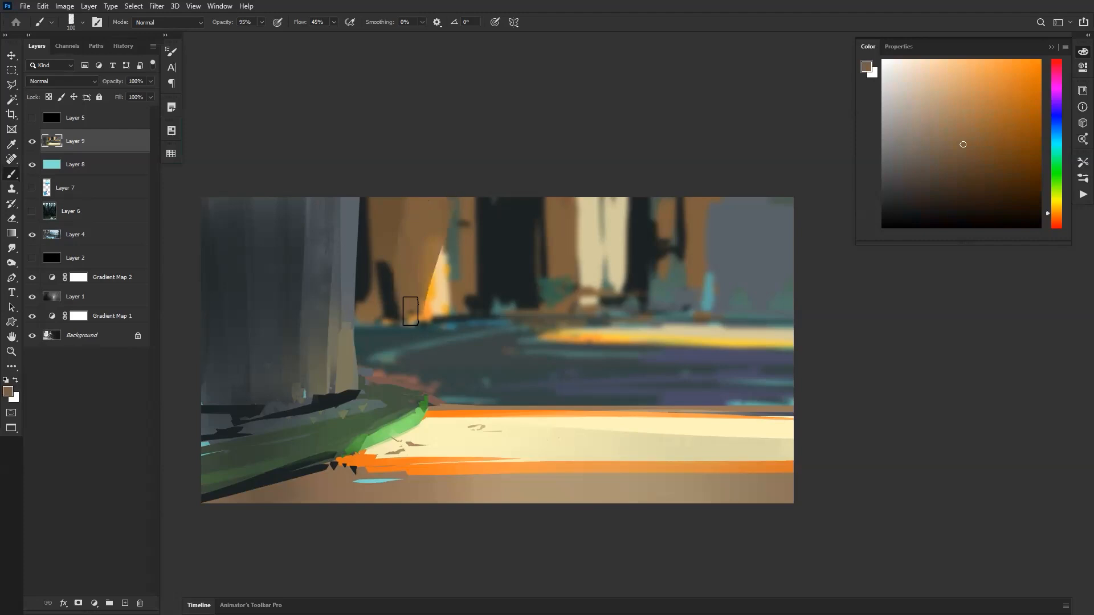
Refine the contact shadow beneath the foreground trunk with sampled near-black and dark grey, using a very small brush.
key("z")
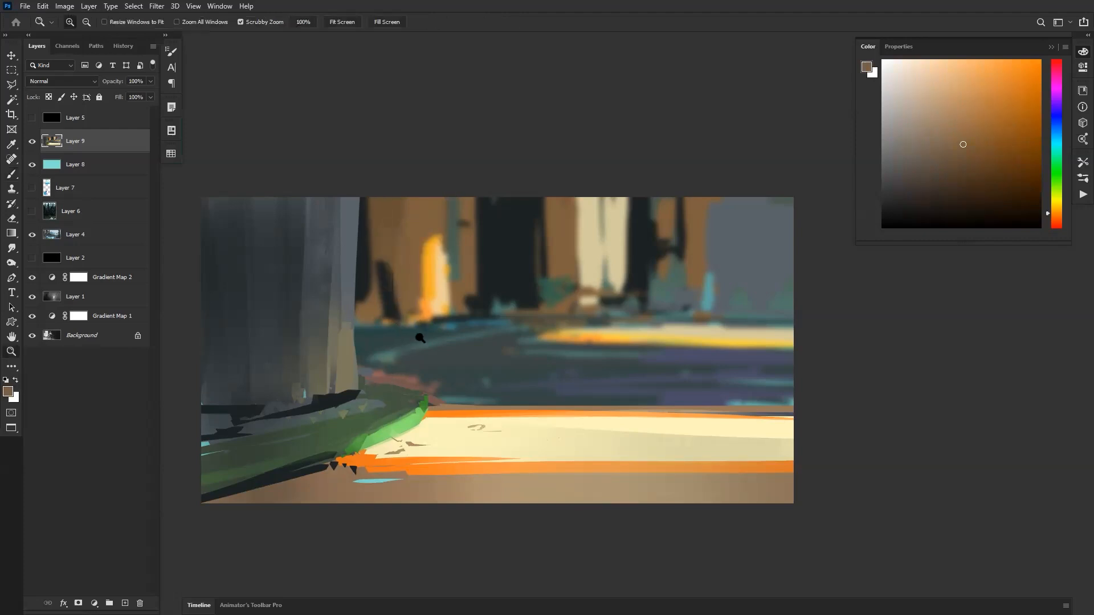
left_click(403, 356, "alt")
left_click(403, 359, "alt")
left_click(401, 363)
double_click(400, 365)
key("b")
left_click(296, 387, "alt")
left_click_drag(326, 372, 343, 365)
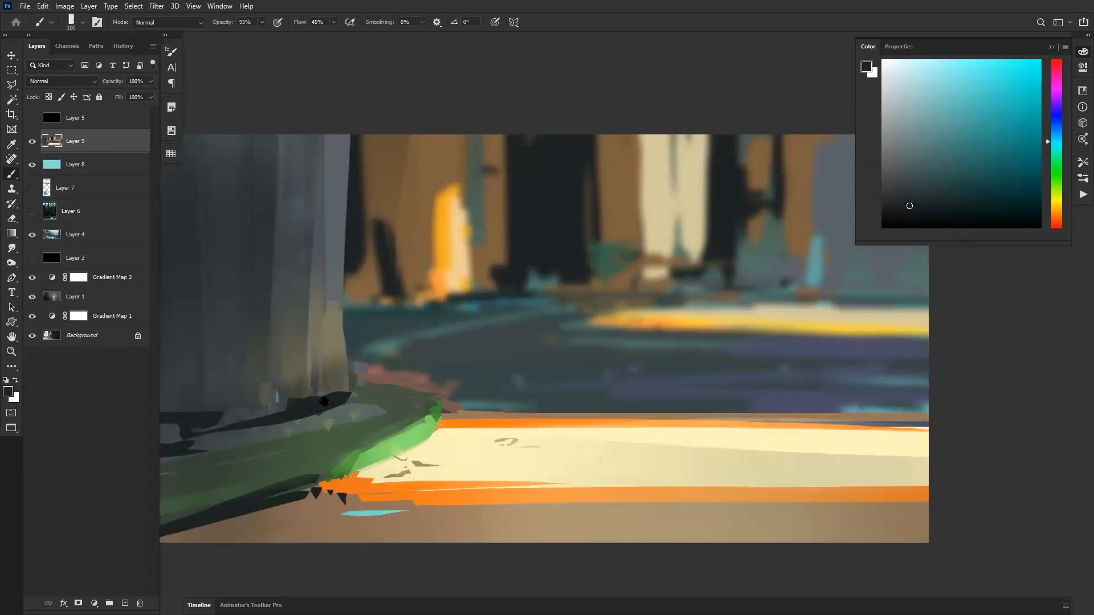
left_click_drag(324, 402, 541, 382)
key("bracketleft")
key("bracketleft")
key("bracketleft")
key("bracketleft")
key("bracketleft")
key("bracketleft")
key("bracketleft")
key("bracketleft")
key("bracketleft")
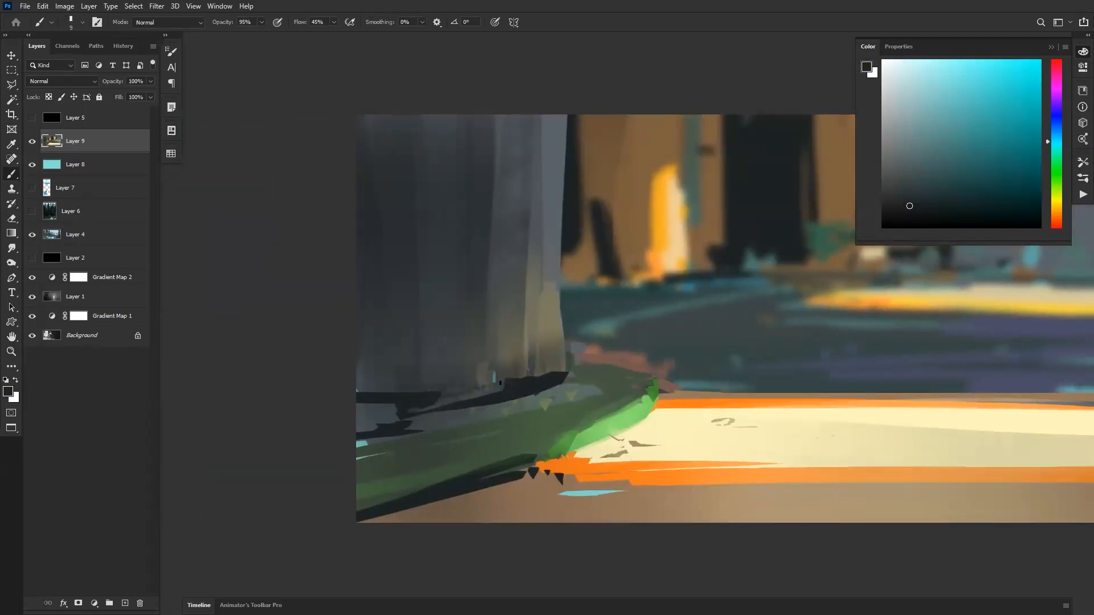
left_click(388, 383, "alt")
left_click_drag(369, 395, 437, 394)
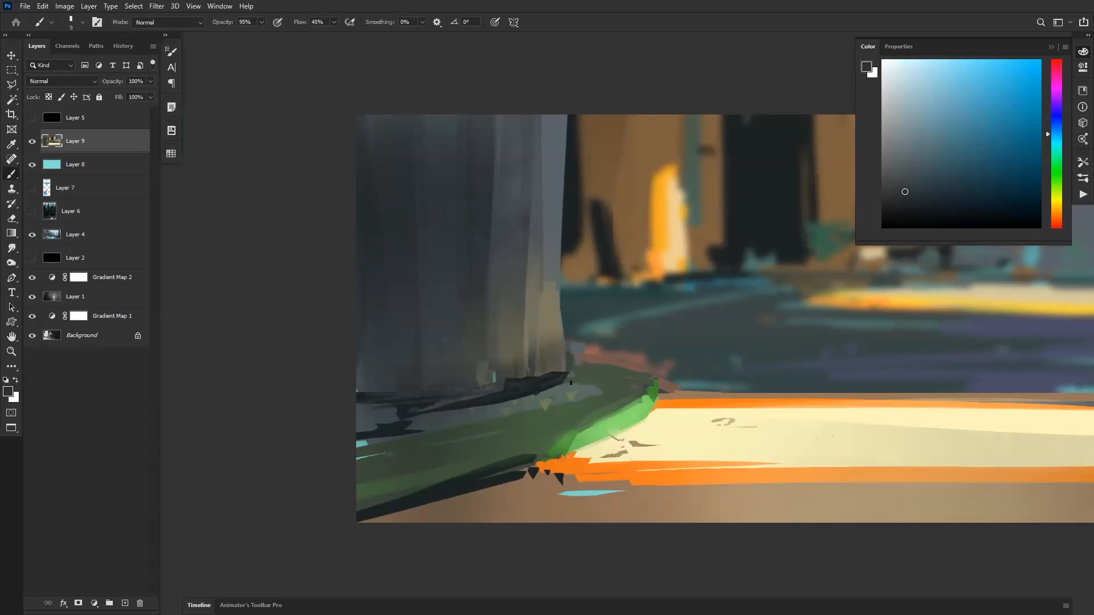
Paint a light green highlight on the sunlit tip of the grass bank with sampled greens and undo the last stroke.
left_click(631, 431, "alt")
key("bracketright")
key("bracketright")
key("bracketright")
key("bracketright")
key("bracketright")
key("bracketright")
key("bracketright")
left_click(610, 384, "alt")
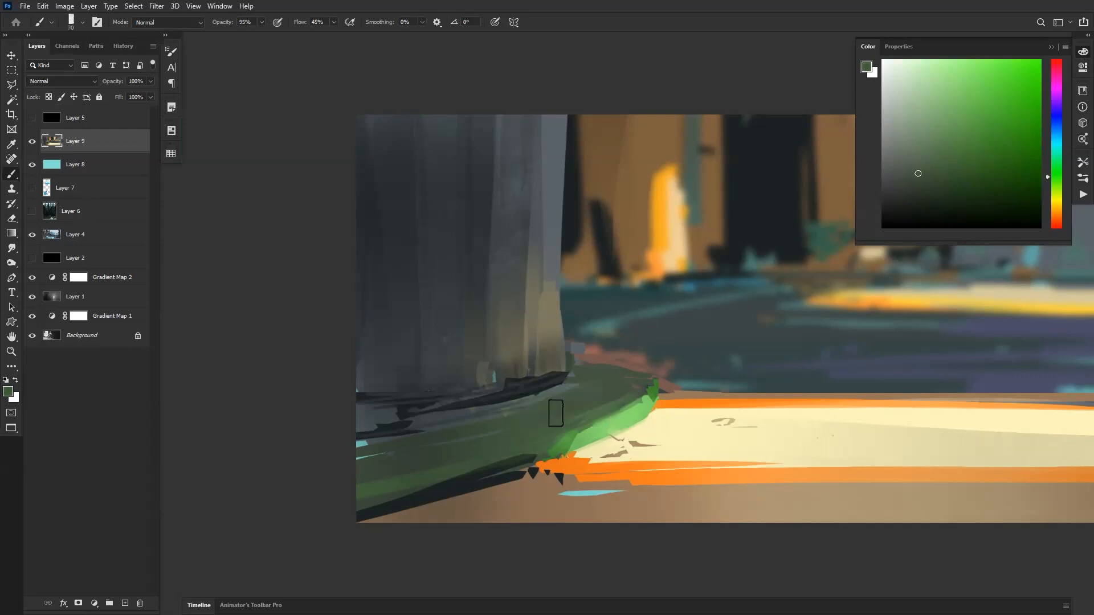
left_click(605, 427, "alt")
key("bracketleft")
key("bracketleft")
key("bracketleft")
key("bracketleft")
key("bracketleft")
key("bracketleft")
key("bracketleft")
key("bracketleft")
key("bracketleft")
mouse_move(604, 413)
left_mouse_down()
mouse_move(596, 426)
mouse_move(554, 407)
mouse_move(596, 422)
mouse_move(576, 423)
mouse_move(622, 405)
mouse_move(583, 408)
mouse_move(616, 413)
left_mouse_up()
key("ctrl+z")
Extend the light green patch across the grass bank and blend it with sampled mid and dark greens at about 30 px.
key("bracketright")
key("bracketright")
key("bracketright")
key("bracketright")
key("bracketright")
left_click(619, 430, "alt")
key("bracketleft")
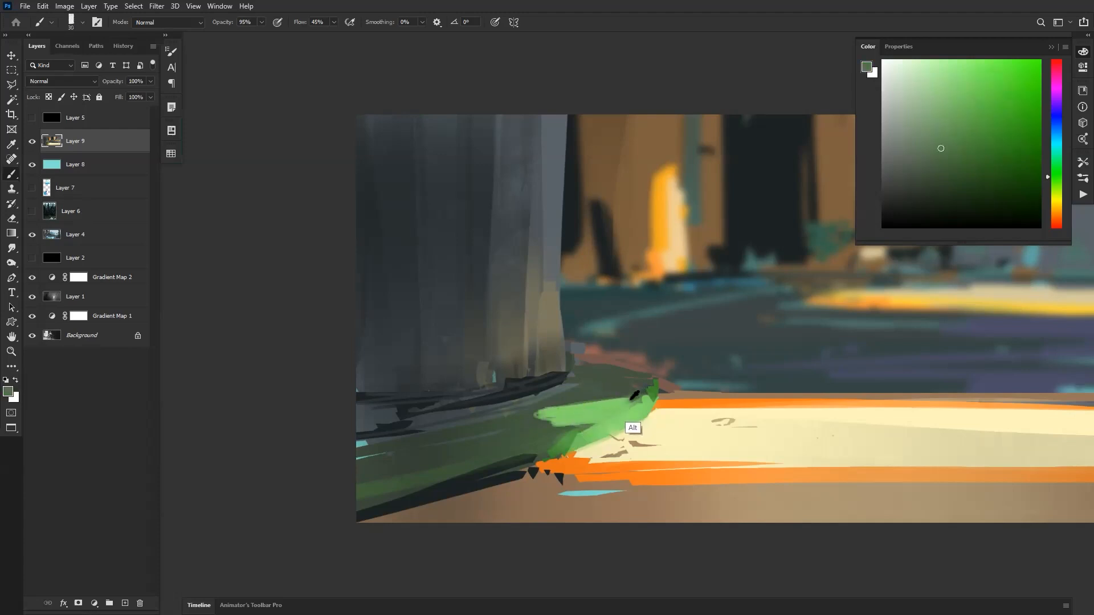
mouse_move(618, 407)
left_mouse_down()
mouse_move(540, 420)
mouse_move(579, 424)
mouse_move(522, 417)
left_mouse_up()
left_click(527, 422, "alt")
left_click(562, 439, "alt")
left_click_drag(524, 415, 650, 392)
mouse_move(541, 405)
left_mouse_down()
mouse_move(557, 399)
mouse_move(532, 414)
left_mouse_up()
left_click(600, 385, "alt")
left_click_drag(633, 411, 587, 413)
left_click_drag(656, 420, 686, 420)
Soften the transition between the trunk's contact shadow and the grass with short strokes of sampled dark green.
left_click(563, 388, "alt")
left_click_drag(559, 385, 530, 392)
mouse_move(561, 380)
left_mouse_down()
mouse_move(508, 389)
mouse_move(532, 393)
left_mouse_up()
left_click(520, 395, "alt")
left_click_drag(505, 393, 536, 392)
Examine the whole painting at reduced size to judge the grass highlight against the trunk and light band.
key("z")
left_click(670, 407, "alt")
left_click(671, 408, "alt")
left_click(678, 409, "alt")
left_click(676, 414)
left_click(675, 415)
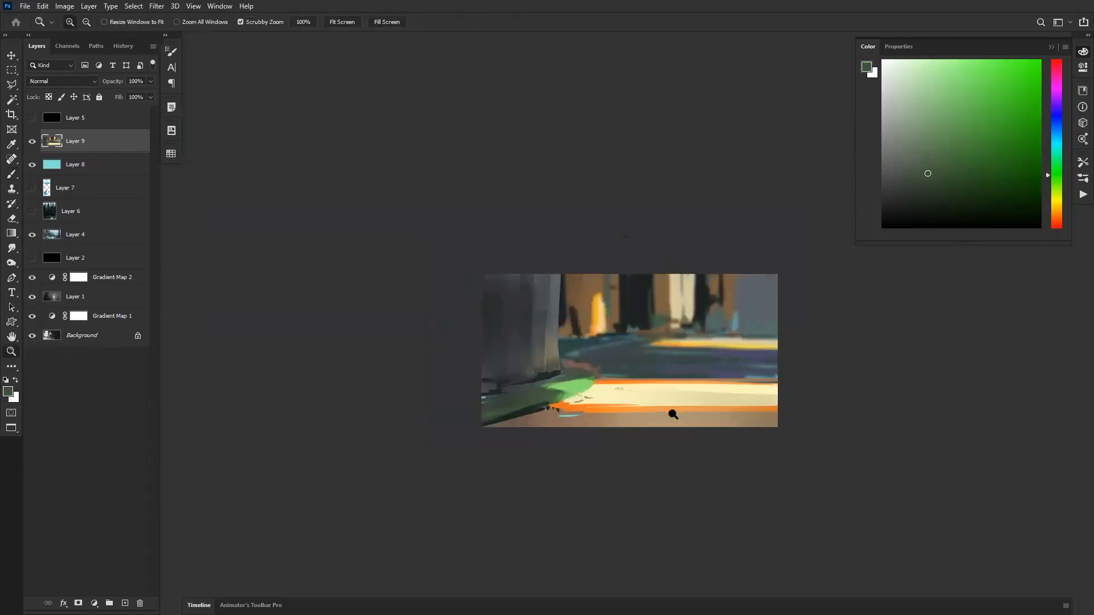
left_click(661, 407)
left_click_drag(657, 403, 627, 447)
left_click(628, 448, "alt")
left_click(631, 451, "alt")
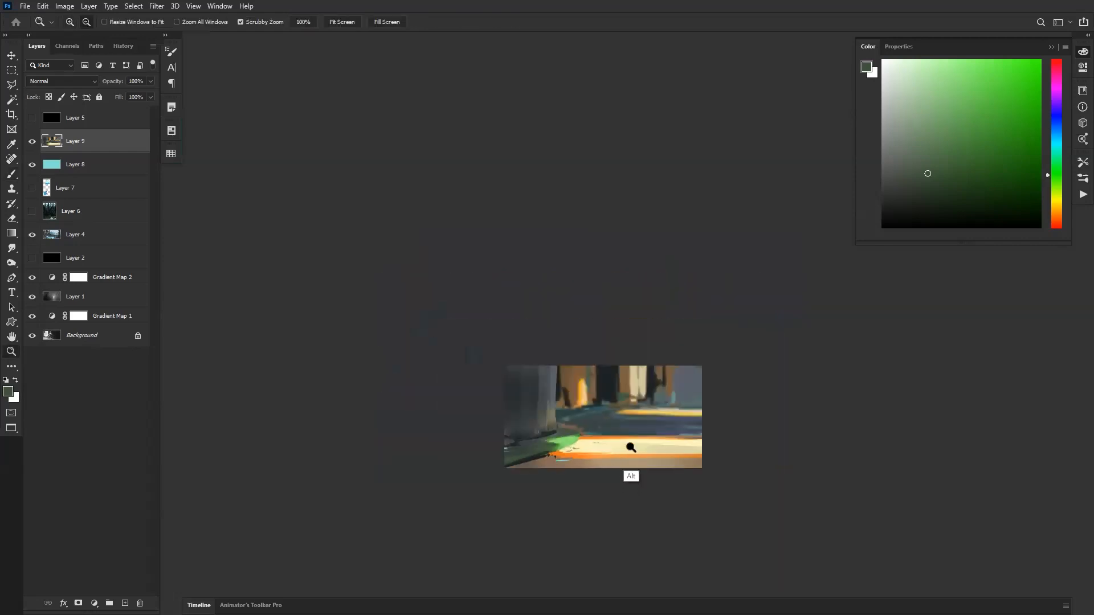
key("ctrl+shift+h")
key("b")
key("ctrl+shift+h")
key("z")
left_click(599, 427)
left_click(599, 427)
left_click(598, 428)
left_click_drag(584, 467, 623, 334)
Even out the sunlit band with sampled pale cream and the ground beneath it with sampled brown at 175 px.
key("b")
left_click(587, 363, "alt")
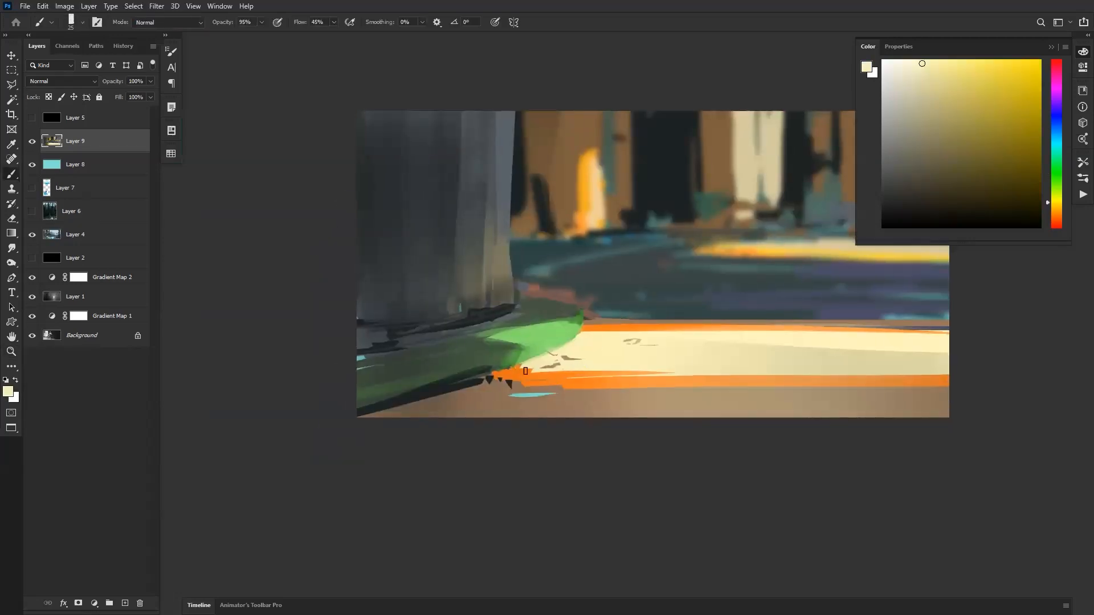
key("bracketright")
key("bracketright")
key("bracketright")
key("bracketright")
key("bracketright")
key("bracketright")
key("bracketright")
key("bracketright")
key("bracketright")
key("bracketright")
key("bracketright")
left_click_drag(571, 372, 911, 382)
left_click(483, 404, "alt")
left_click_drag(554, 404, 912, 407)
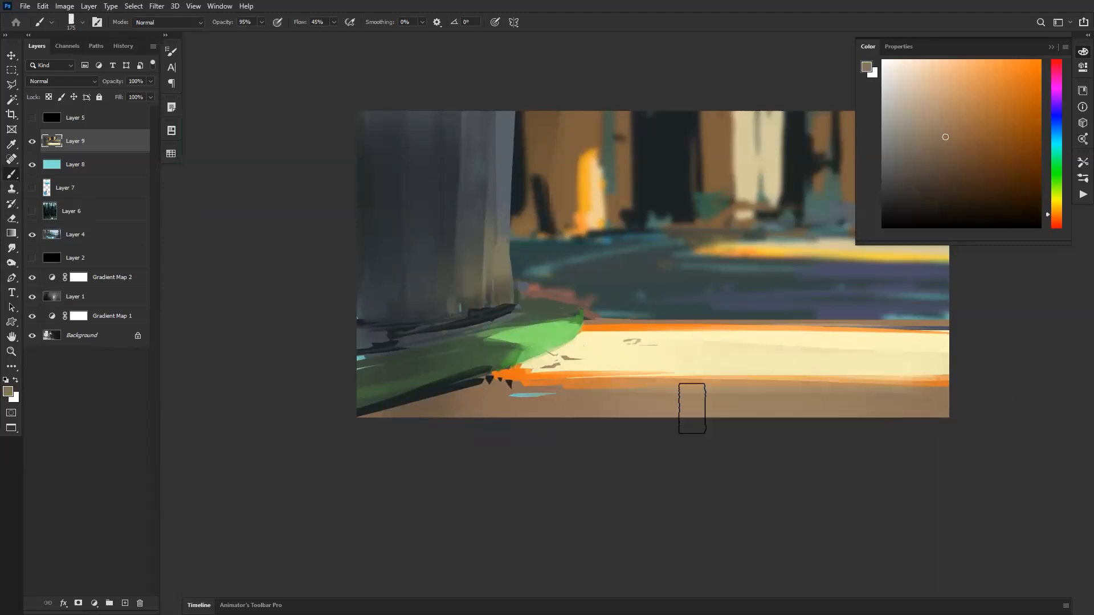
Blend the shaded lower edge of the grass bank with long strokes of sampled green at 40 px.
key("z")
left_click(809, 416, "alt")
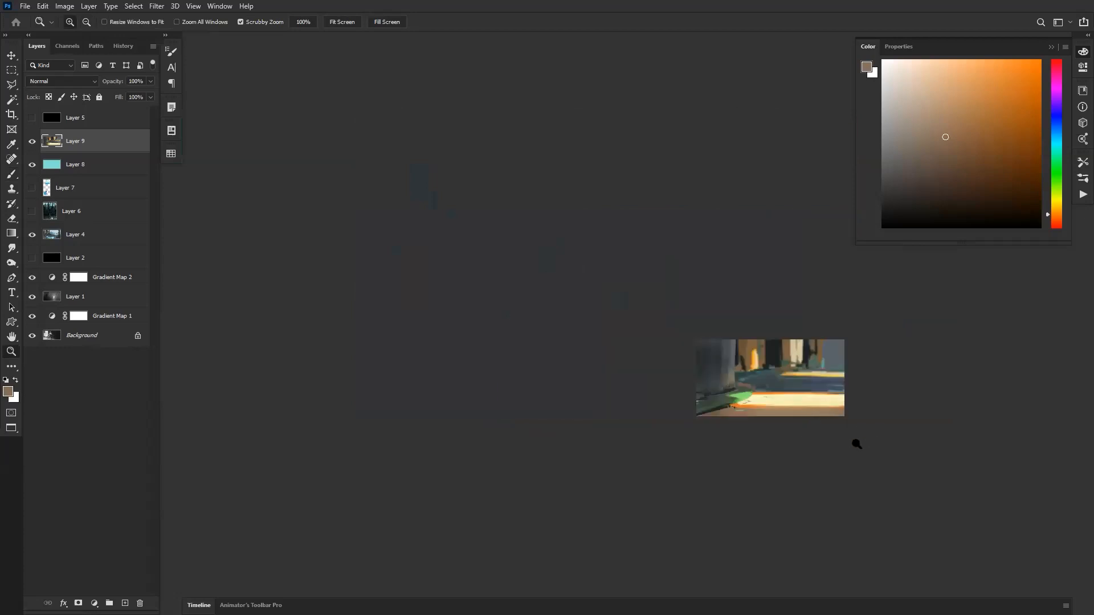
left_click(804, 415)
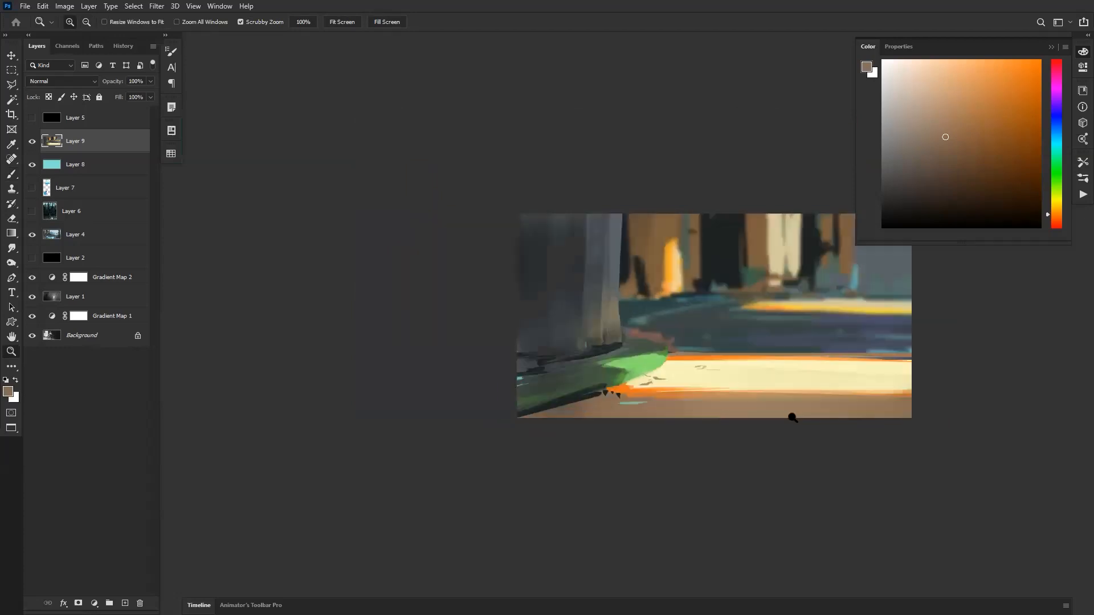
key("b")
left_click(602, 378, "alt")
key("bracketleft")
key("bracketleft")
key("bracketleft")
key("bracketleft")
key("bracketleft")
key("bracketleft")
key("bracketleft")
key("bracketleft")
key("bracketleft")
left_click_drag(614, 375, 520, 399)
left_click_drag(618, 375, 531, 402)
left_click(617, 378, "alt")
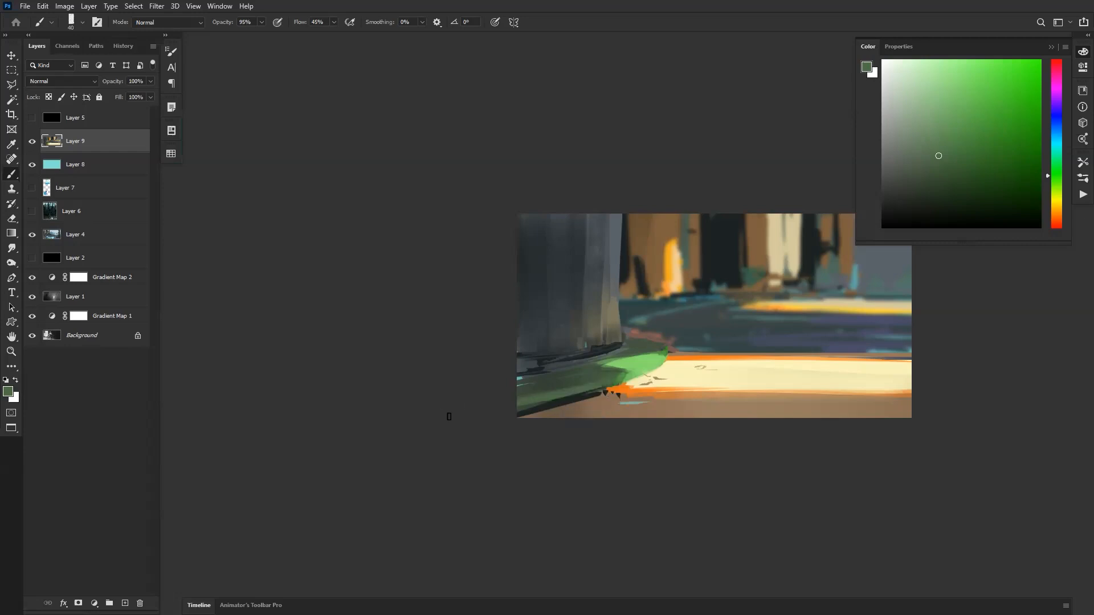
left_click_drag(625, 384, 492, 415)
left_click(596, 349, "alt")
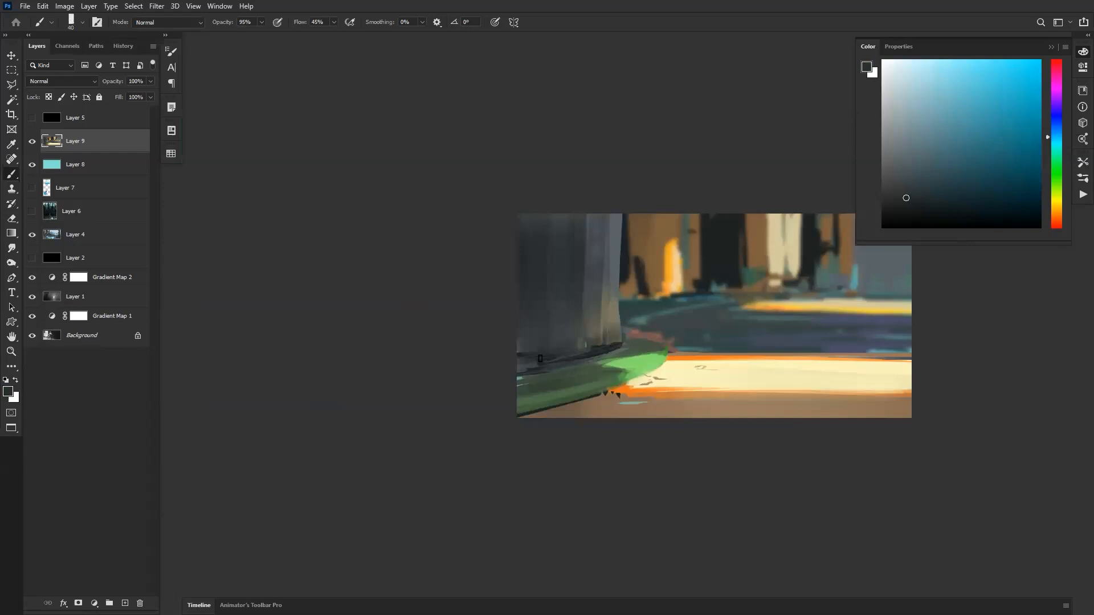
left_click(656, 347, "alt")
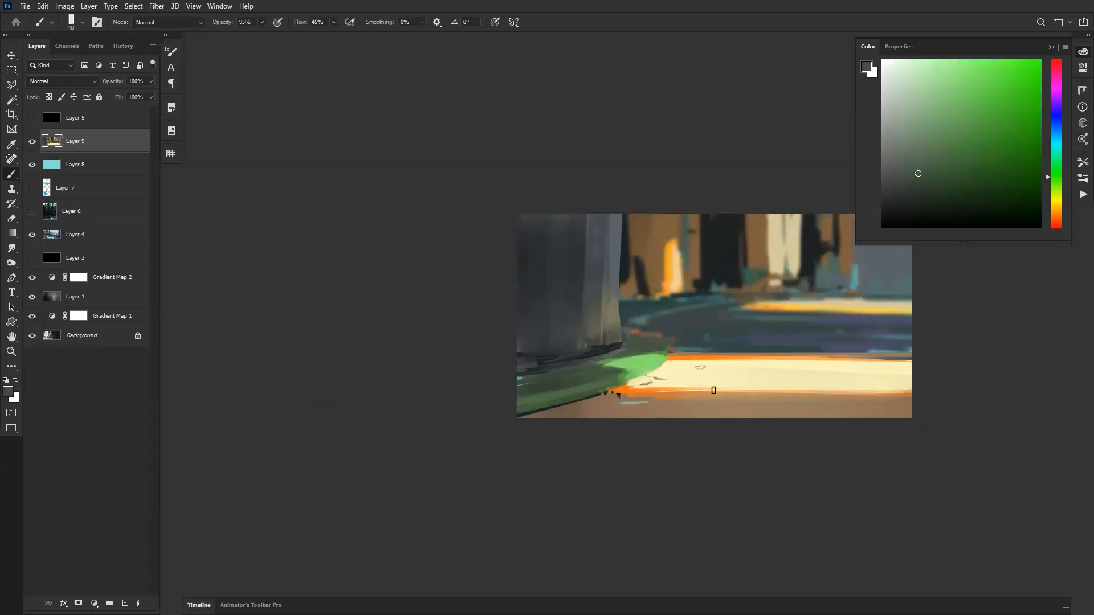
Examine the full composition at reduced size to judge the blended foreground.
key("z")
left_click(700, 407, "alt")
left_click(700, 407, "alt")
left_click(700, 407, "alt")
key("ctrl+f")
key("b")
key("z")
left_click(706, 368)
left_click(706, 367)
left_click(706, 367)
key("ctrl+f")
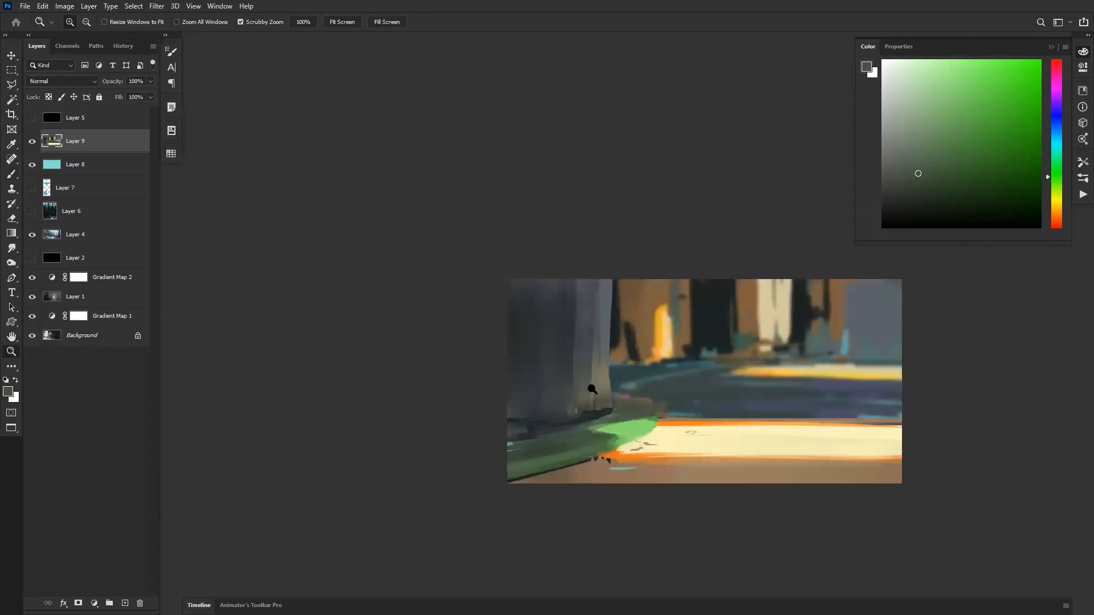
Paint a small near-black figure silhouette with a long pointed snout on the grass beside the trunk at 20 px.
key("b")
left_click(589, 444, "alt")
mouse_move(619, 418)
left_mouse_down()
mouse_move(636, 380)
mouse_move(635, 417)
left_mouse_up()
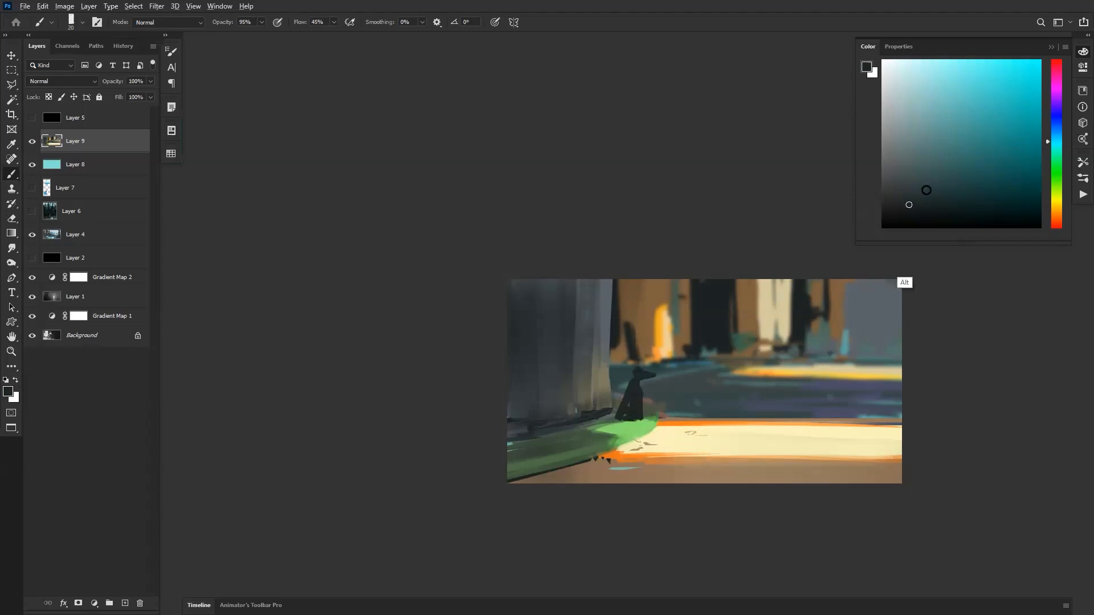
Paint muted teal light down the front of the small figure and blend it using sampled near-black.
left_click(976, 139)
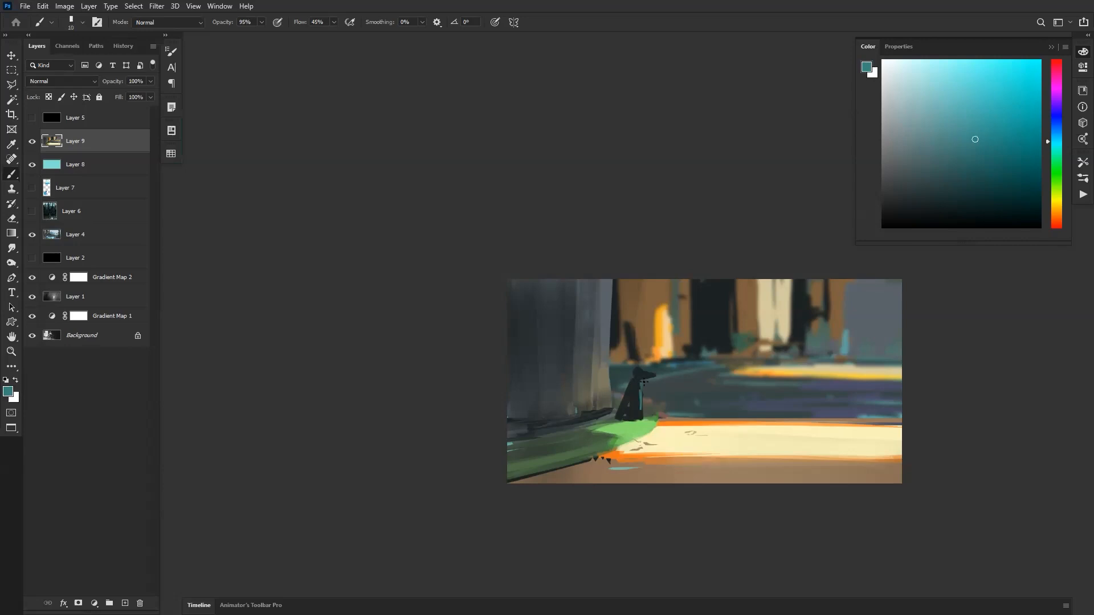
key("bracketright")
key("bracketright")
key("bracketright")
left_click_drag(645, 382, 636, 414)
left_click(640, 376, "alt")
key("bracketright")
left_click(639, 406, "alt")
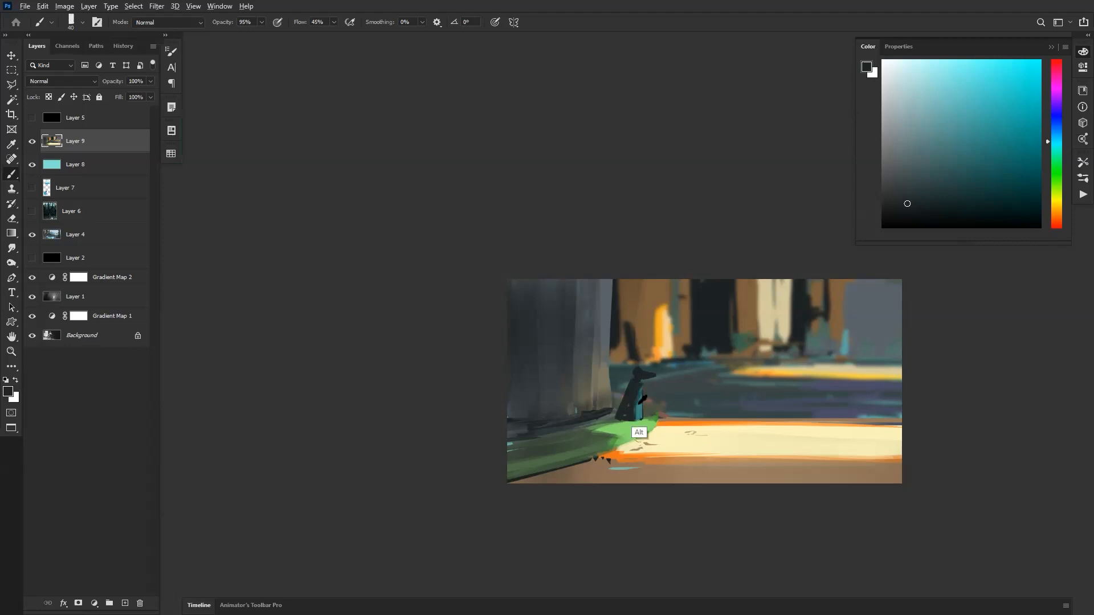
scroll(639, 406, "up", 1)
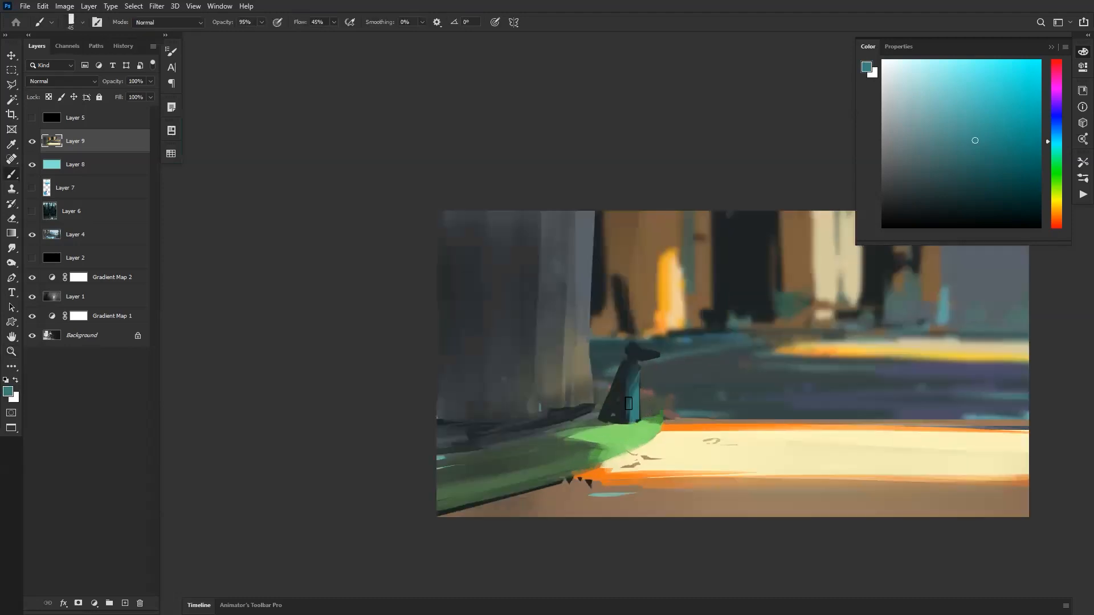
Glaze light blue over the figure's lit front at 50 px and rework its shaded side with sampled near-black.
left_click(974, 114)
left_click(962, 80)
left_click_drag(1053, 142, 1053, 133)
key("bracketright")
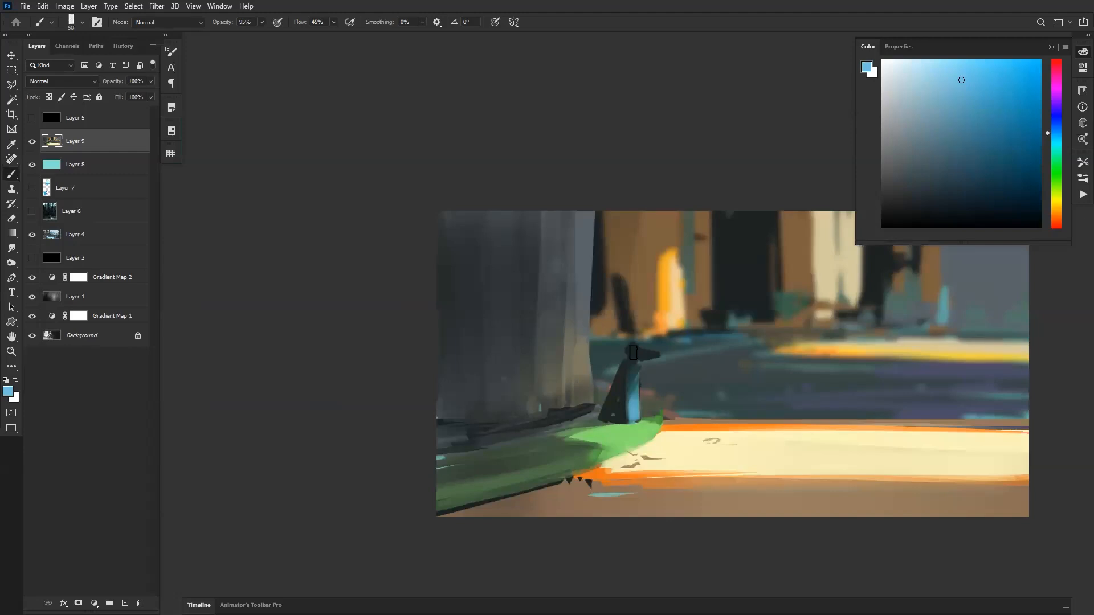
left_click(623, 400, "alt")
left_click(618, 406, "alt")
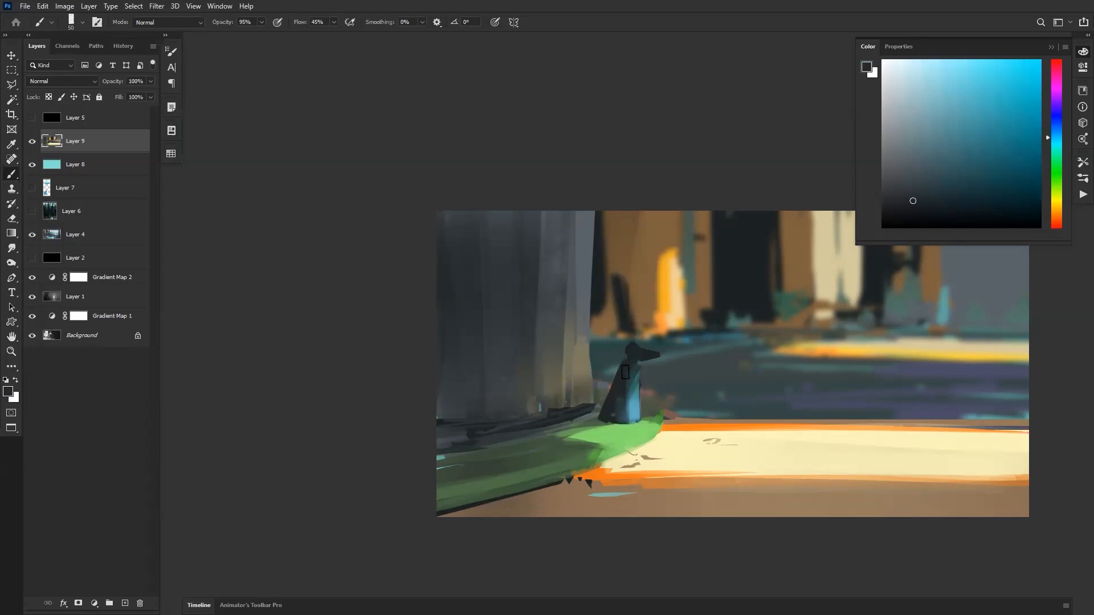
Add turquoise and cyan accents to the figure's chest at 45 px and blend below the head with sampled dark.
left_click(634, 418, "alt")
left_click(972, 71)
key("[")
left_click_drag(636, 373, 636, 393)
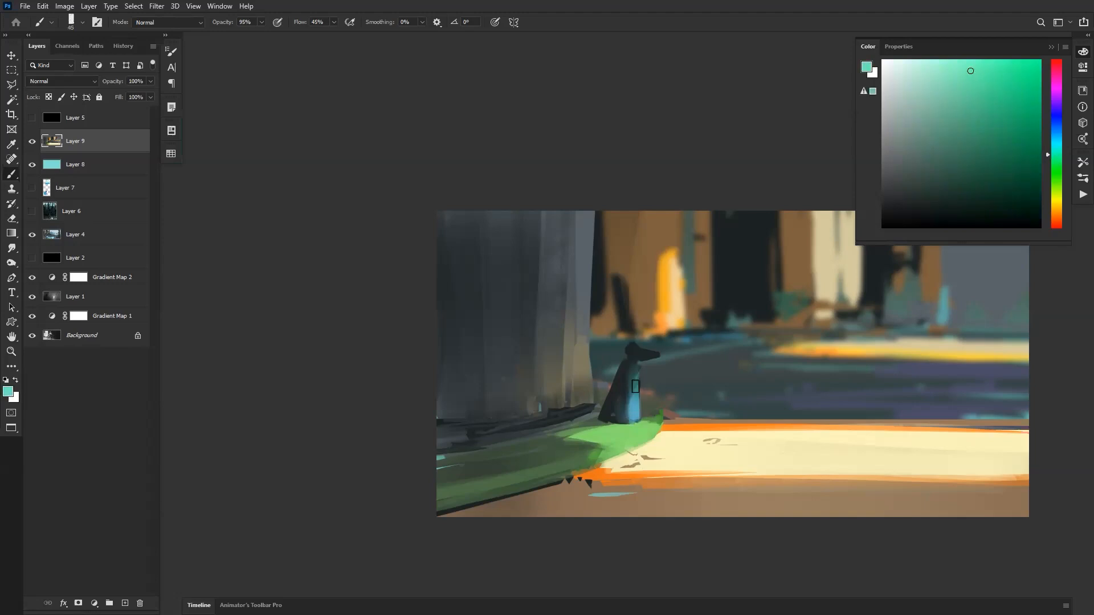
left_click_drag(1057, 154, 1057, 140)
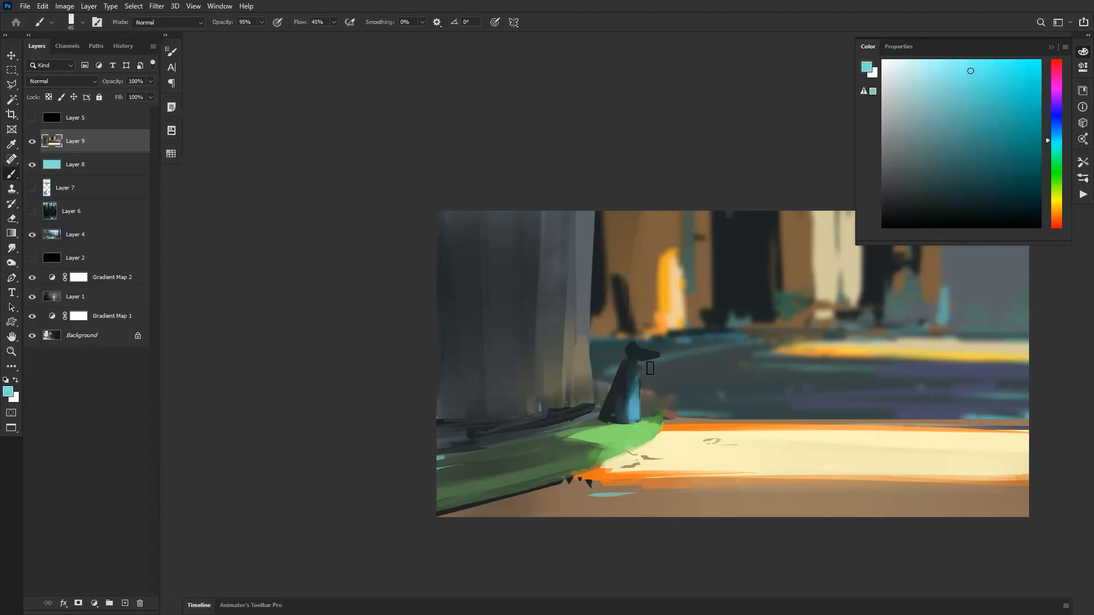
mouse_move(633, 355)
left_mouse_down()
mouse_move(633, 407)
mouse_move(632, 395)
left_mouse_up()
left_click(636, 351, "alt")
left_click_drag(641, 359, 634, 391)
key("ctrl+space")
mouse_move(674, 460)
left_mouse_down()
mouse_move(630, 460)
mouse_move(701, 446)
left_mouse_up()
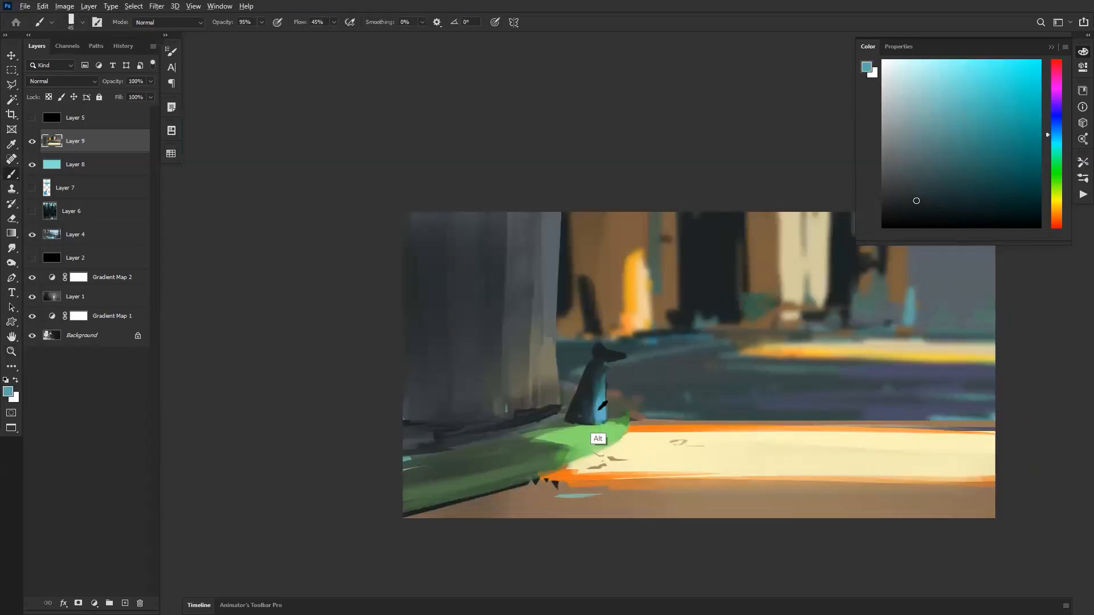
Sharpen the figure's base and front edge with sampled near-black using a very small brush.
left_click(588, 405, "alt")
key("bracketleft")
key("bracketleft")
key("bracketleft")
key("bracketleft")
key("bracketleft")
key("bracketleft")
key("bracketleft")
key("bracketleft")
left_click(575, 414, "alt")
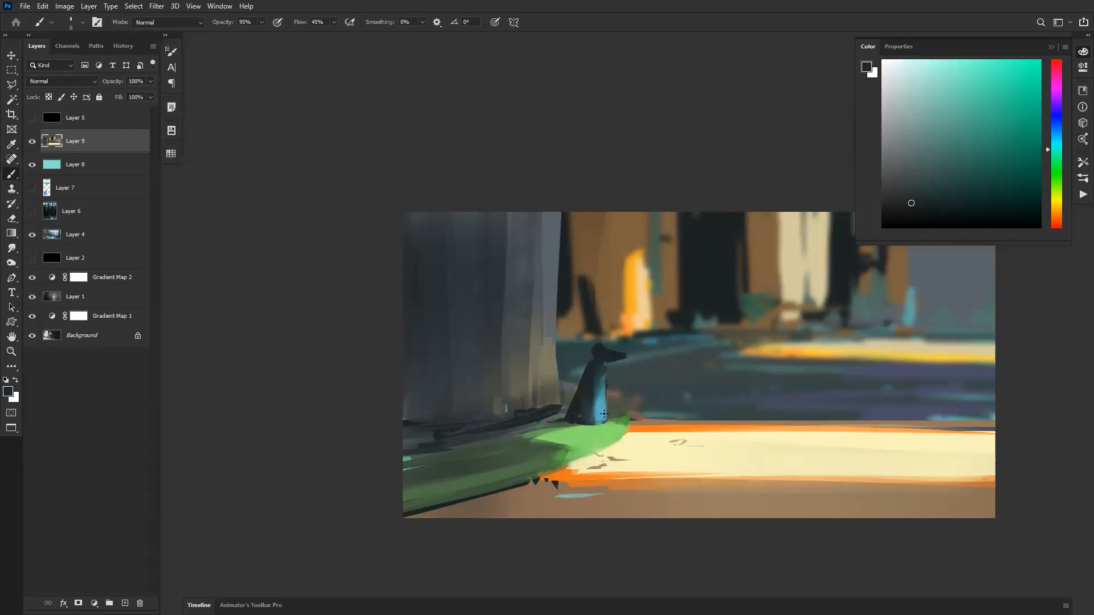
Refine the figure's head and pointed snout with sampled teal and near-black using a very small brush.
left_click(695, 436, "alt")
left_click(695, 436, "alt")
left_click(696, 437, "alt")
left_click(698, 438, "ctrl")
left_click(699, 437, "ctrl")
left_click(698, 438, "ctrl")
left_click(699, 437, "ctrl")
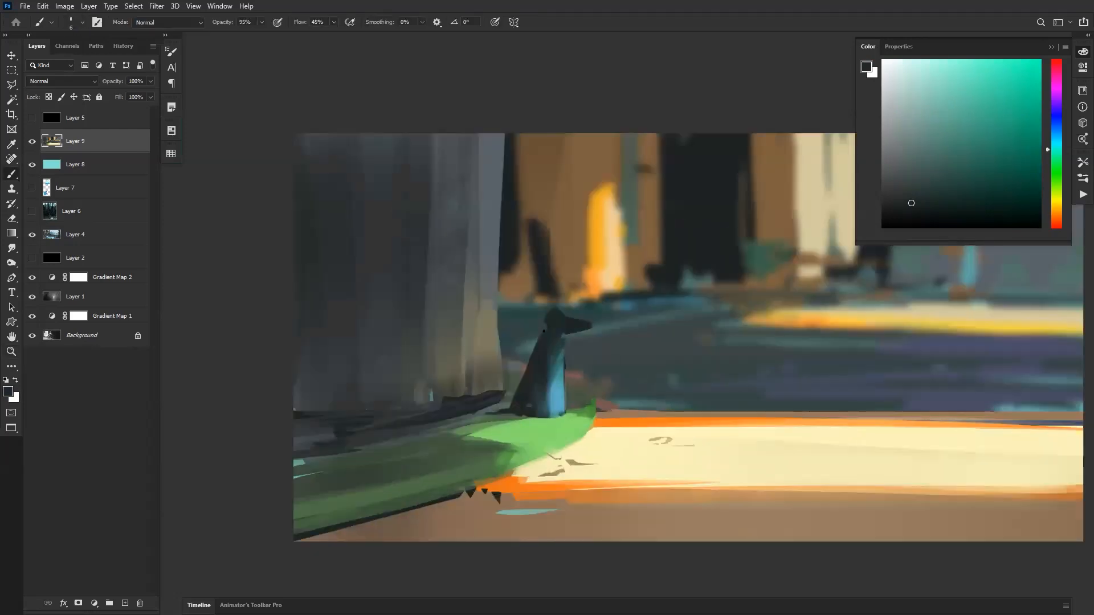
left_click(557, 381, "alt")
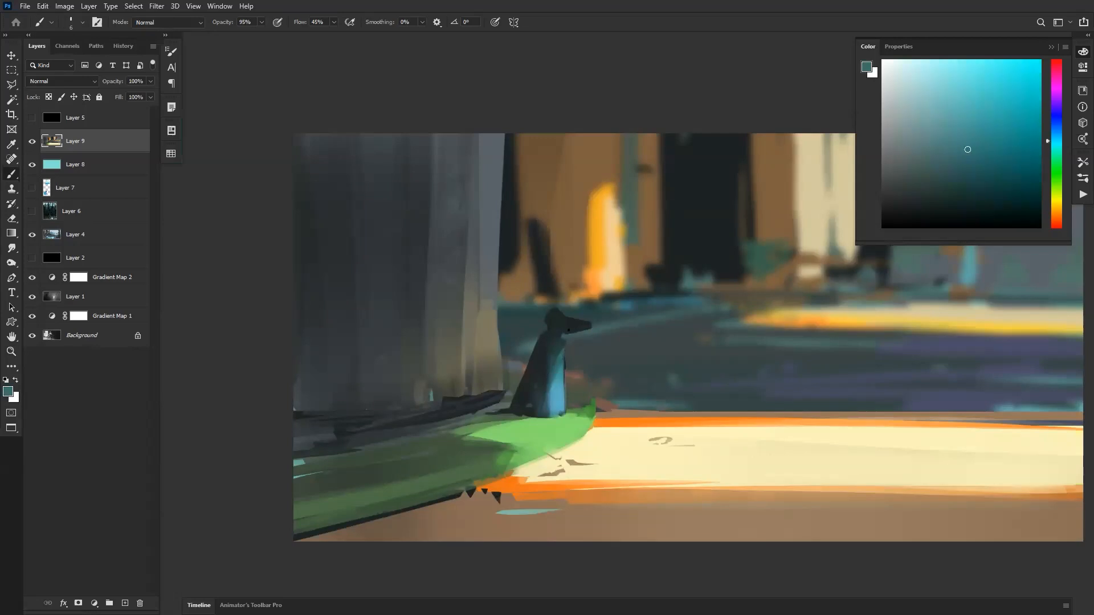
left_click(578, 325, "alt")
key("z")
left_click(578, 379, "alt")
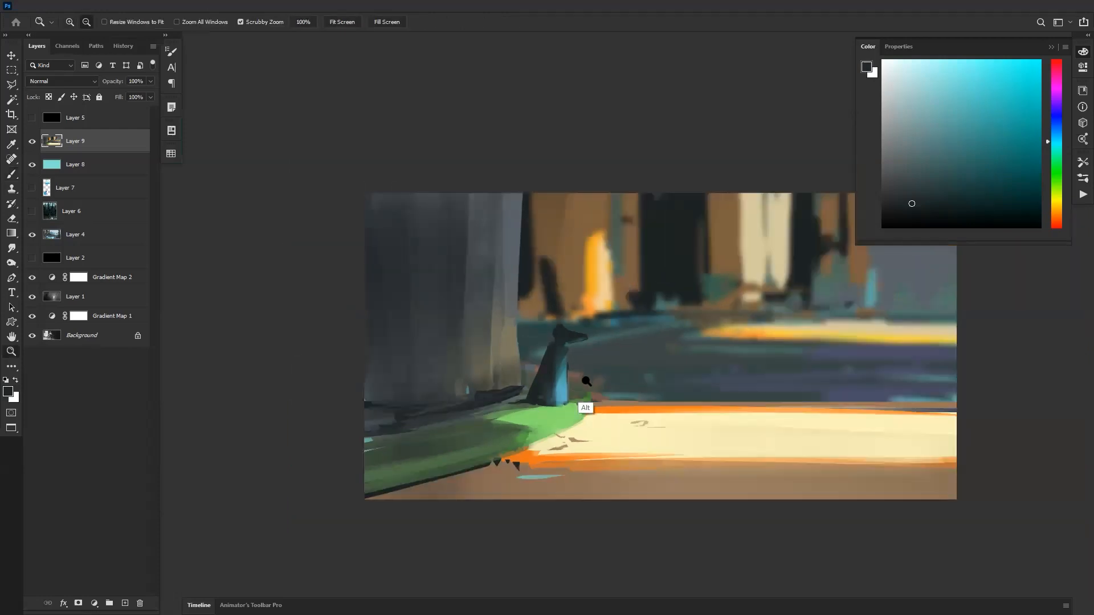
left_click(585, 381, "alt")
left_click(589, 376, "alt")
left_click(591, 381)
left_click(592, 383)
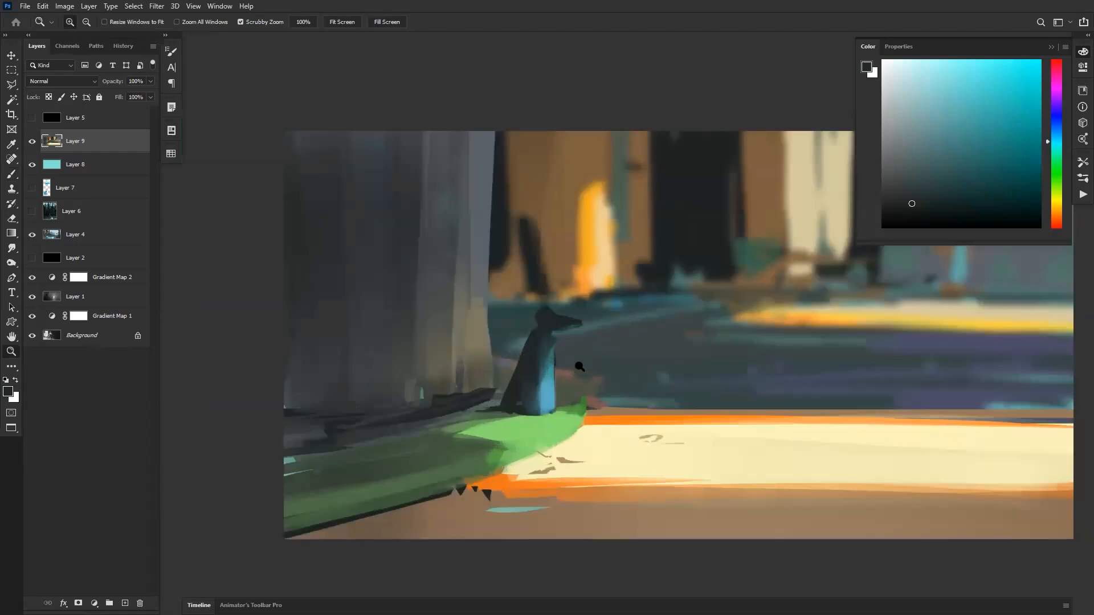
Paint a soft band of sampled brown along the far edge of the sunlit ground with a 60 px brush.
left_click_drag(581, 366, 535, 367)
key("b")
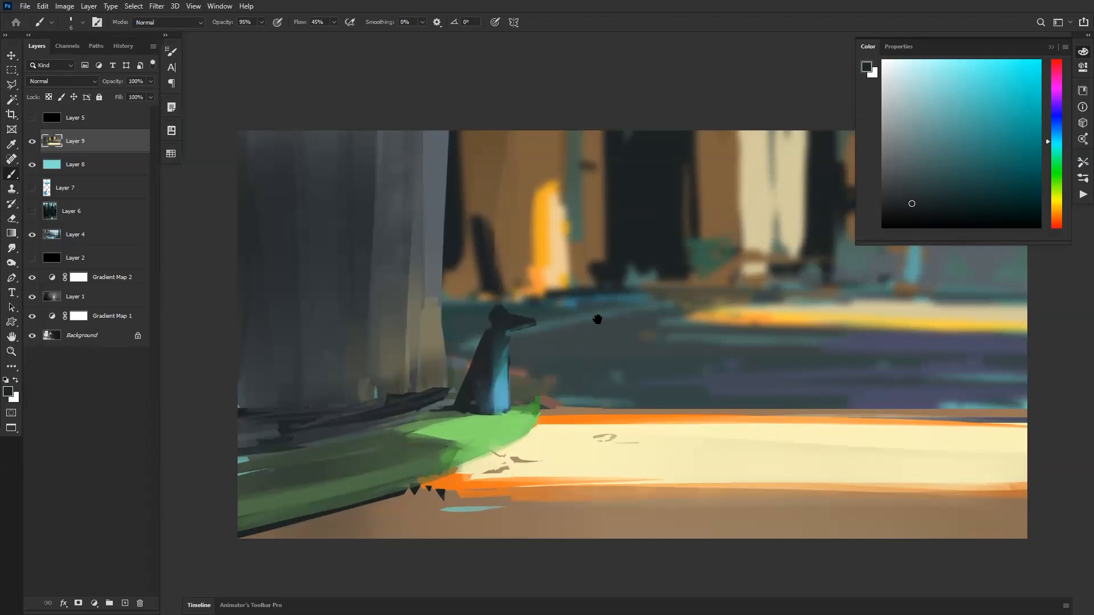
left_click_drag(596, 319, 583, 314)
left_click(552, 405, "alt")
key("]")
key("]")
key("]")
key("]")
key("]")
key("]")
key("]")
key("]")
key("]")
key("]")
key("]")
left_click_drag(538, 402, 918, 400)
Mirror the canvas horizontally and smooth the blurred background and middle ground with sampled greys at 150 px.
key("z")
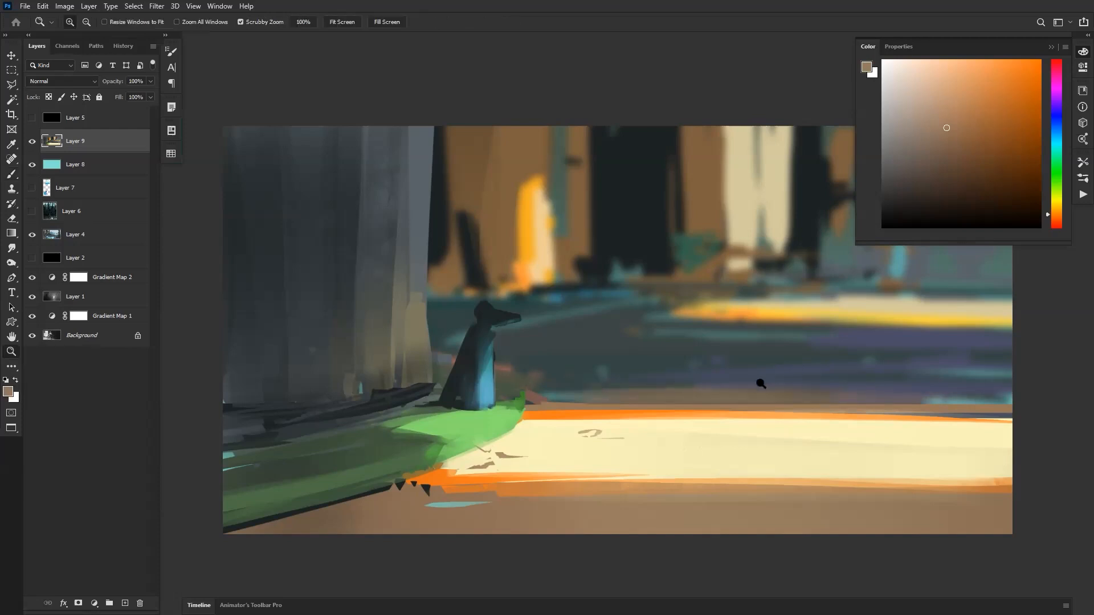
left_click(760, 383, "alt")
key("ctrl+shift+h")
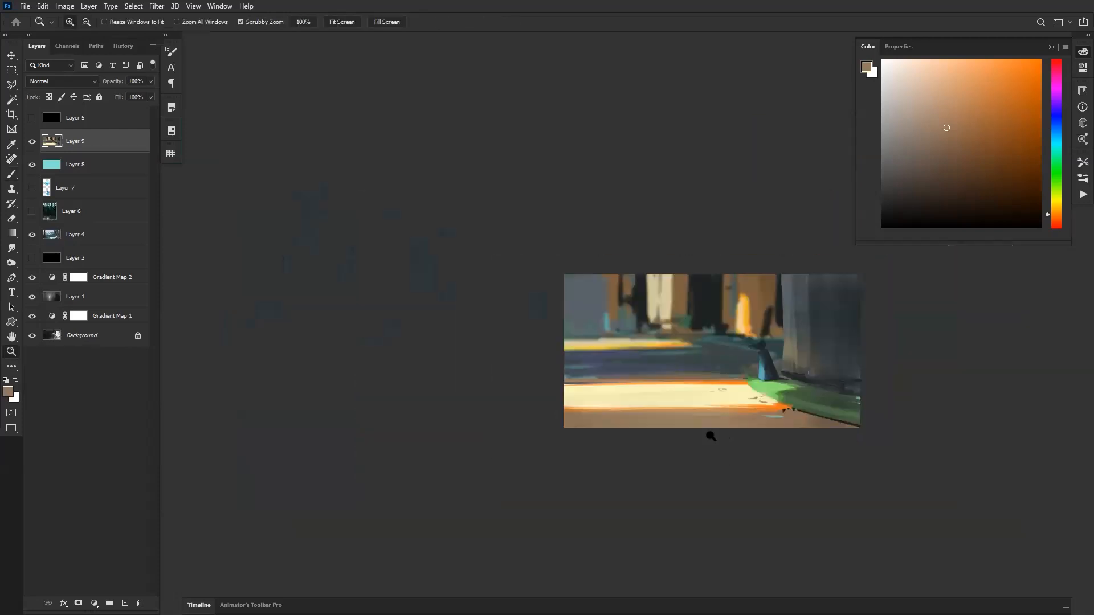
key("z")
left_click(660, 415)
key("b")
left_click(766, 363, "alt")
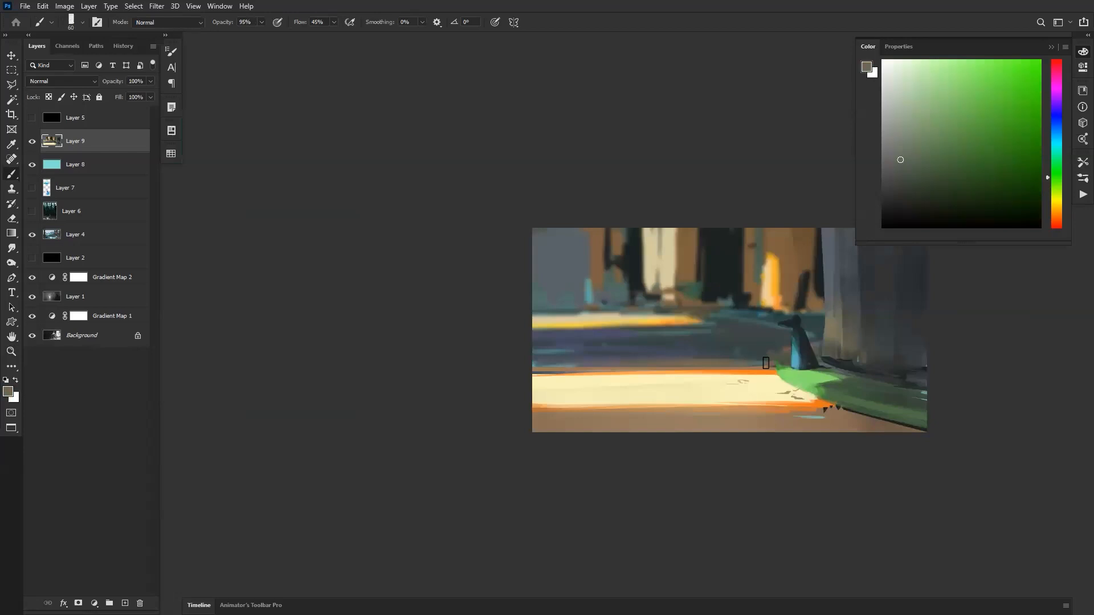
key("bracketright")
key("bracketright")
key("bracketright")
key("bracketright")
key("bracketright")
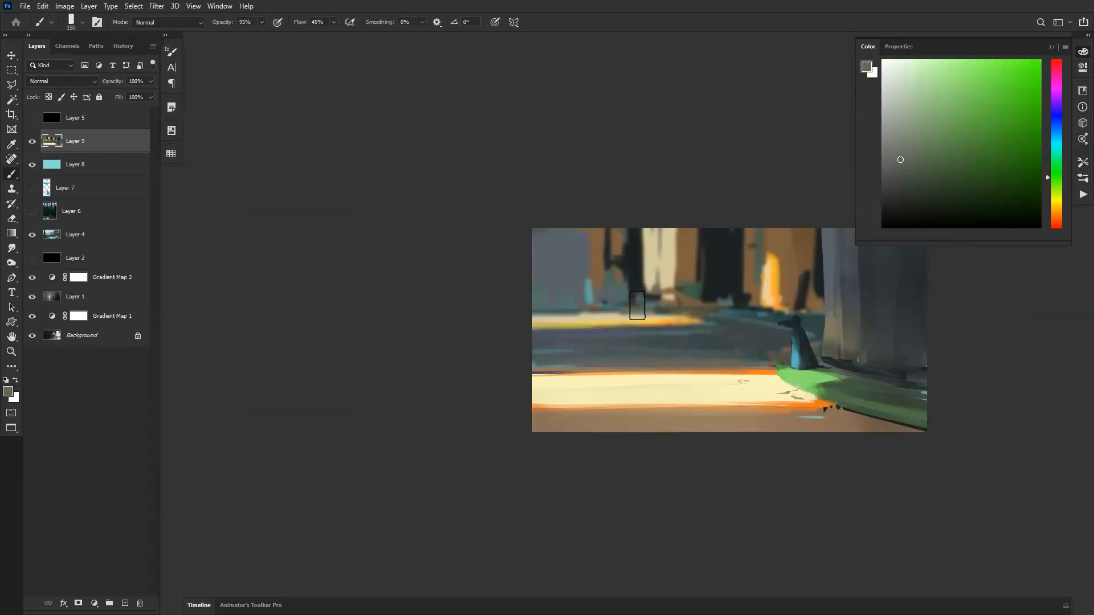
left_click(572, 268, "alt")
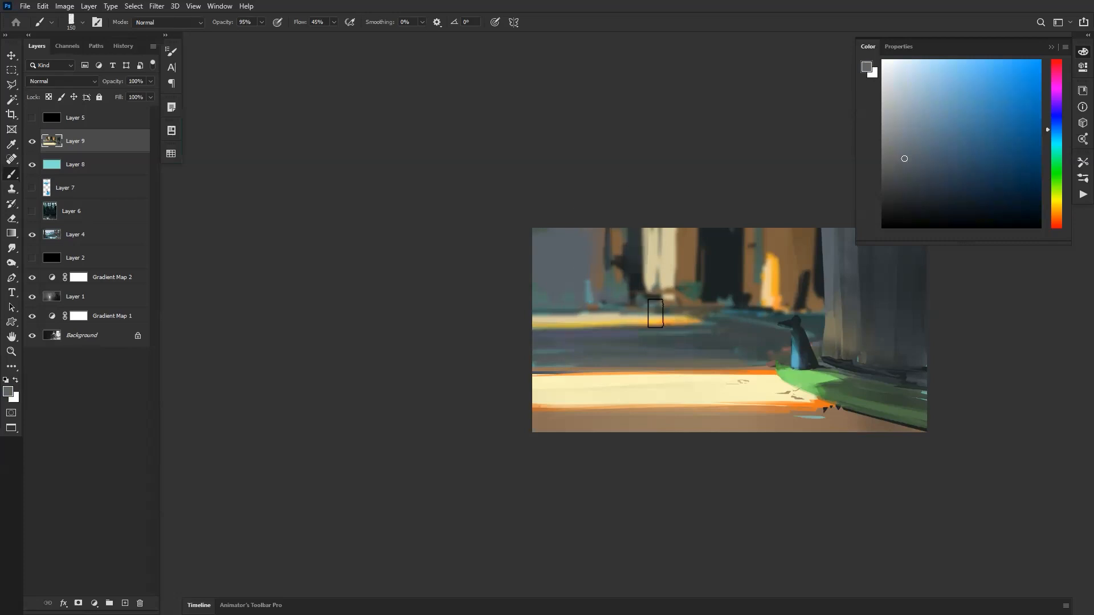
left_click(591, 311, "alt")
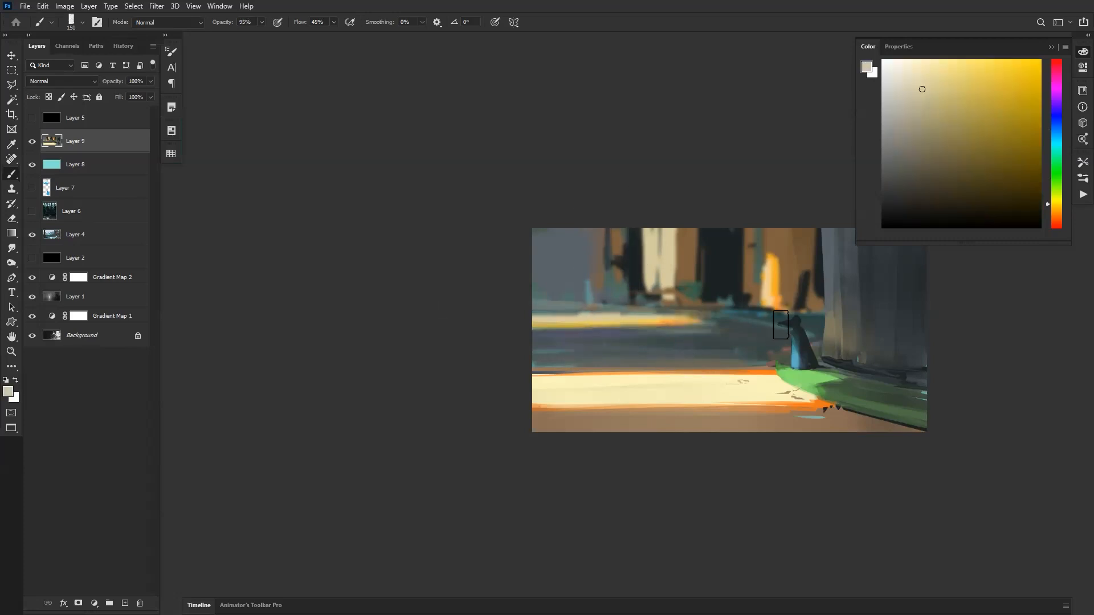
Flip the canvas back and glaze the lower brown ground with dark green sampled from the grass at 700 px.
key("ctrl+h")
left_click_drag(796, 416, 724, 418)
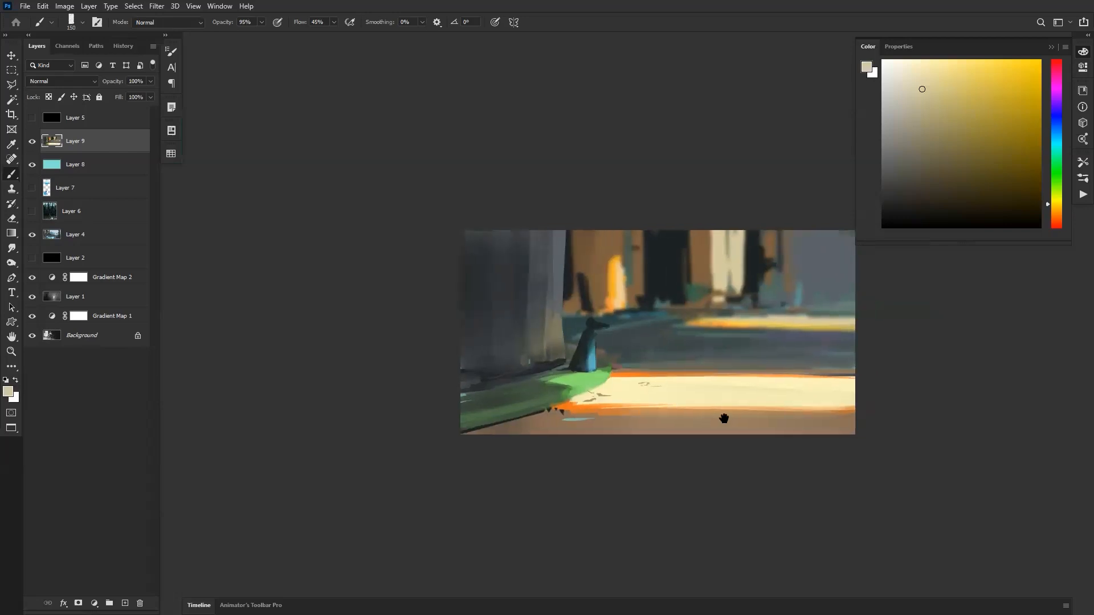
left_click(571, 408, "alt")
left_click(507, 413, "alt")
left_click(500, 418, "alt")
left_click(496, 420, "alt")
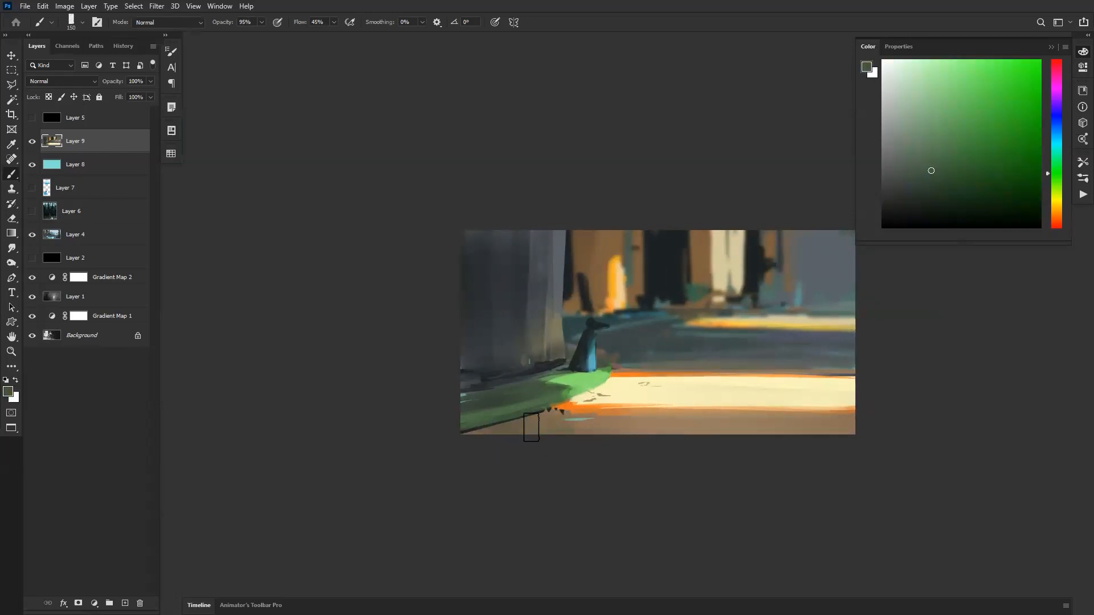
key("]")
key("]")
left_click_drag(763, 424, 663, 425)
key("]")
key("]")
key("]")
key("]")
key("]")
left_click_drag(535, 440, 930, 449)
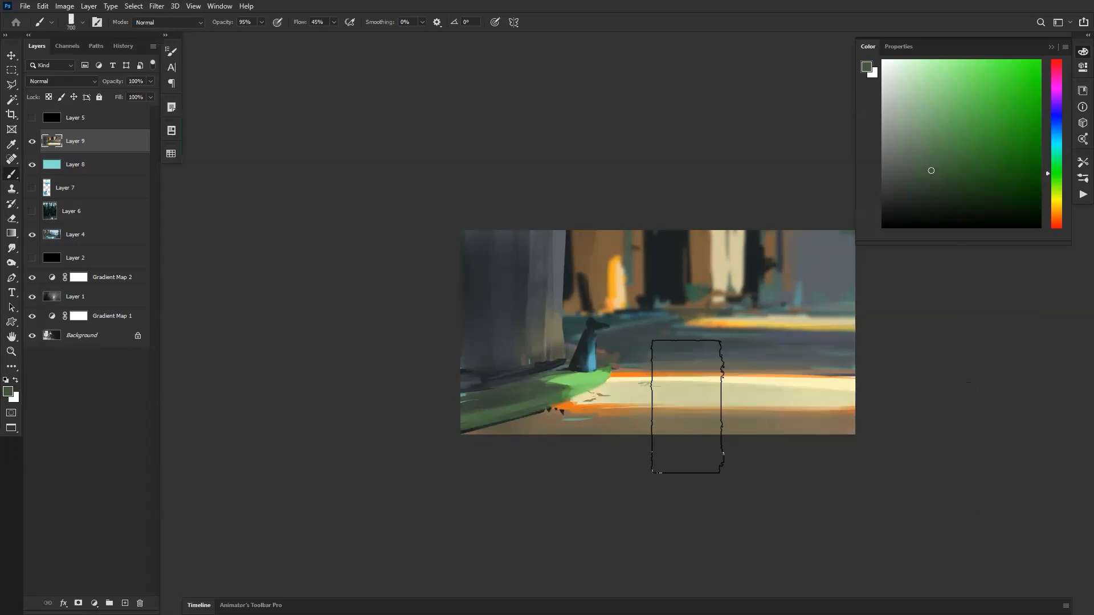
key("ctrl+z")
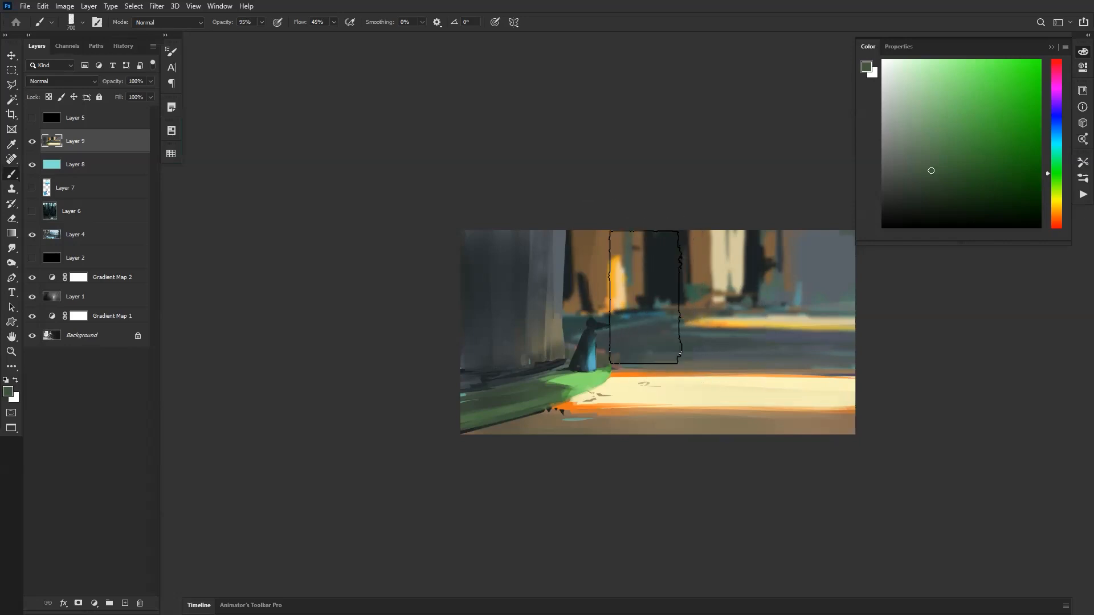
Rework the figure's shaded back with sampled dark teal using a 20 px brush.
scroll(543, 397, "up", 2)
left_click(602, 325, "alt")
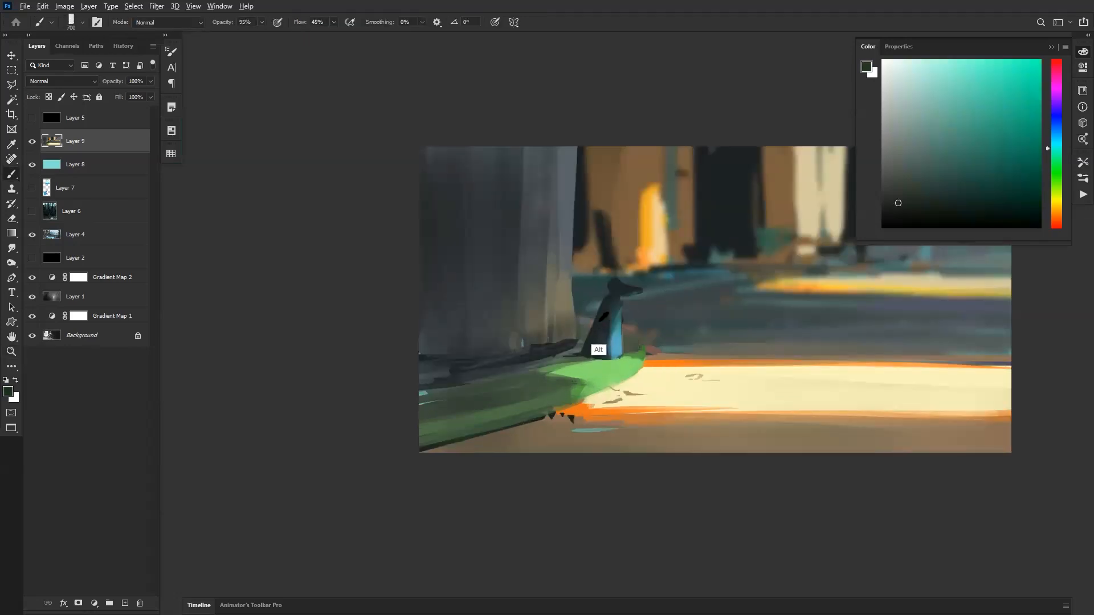
left_click(949, 152)
key("[")
key("[")
key("[")
key("[")
key("[")
key("[")
key("[")
key("[")
key("[")
key("[")
key("[")
key("[")
key("[")
key("[")
key("[")
key("[")
key("[")
left_click_drag(603, 322, 594, 351)
left_click(604, 326, "alt")
left_click(605, 323, "alt")
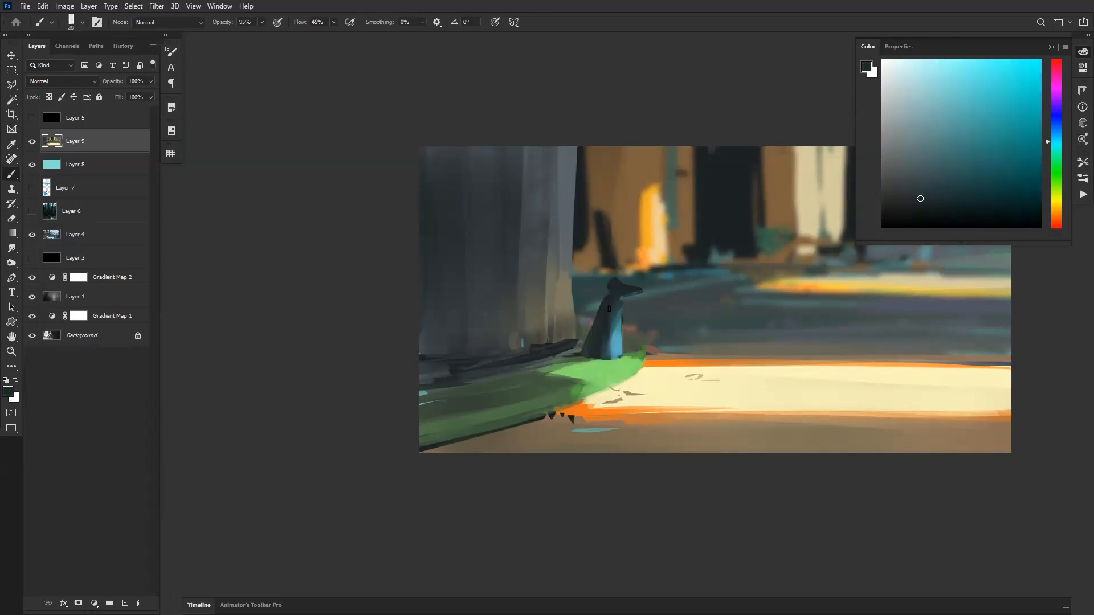
Mute the shadowed part of the grass bank below the trunk with sampled grey-green at 45 px.
left_click(507, 399, "alt")
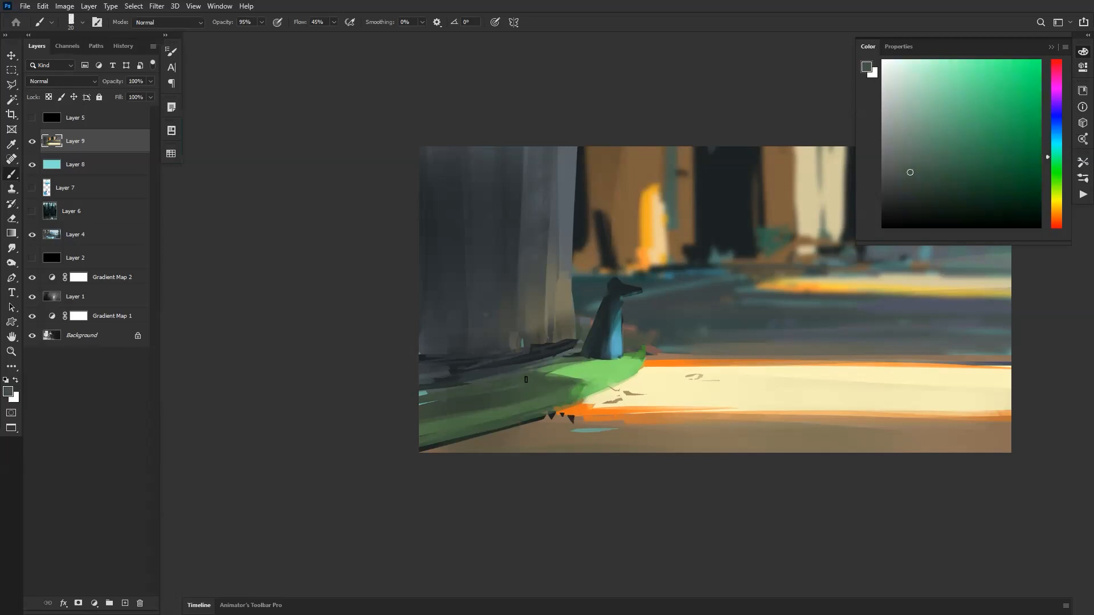
key("bracketright")
key("bracketright")
key("bracketright")
key("bracketright")
key("bracketright")
key("bracketright")
key("bracketright")
left_click_drag(509, 395, 363, 418)
left_click_drag(527, 370, 418, 394)
mouse_move(501, 383)
left_mouse_down()
mouse_move(373, 397)
mouse_move(371, 388)
left_mouse_up()
left_click(532, 391, "ctrl+alt")
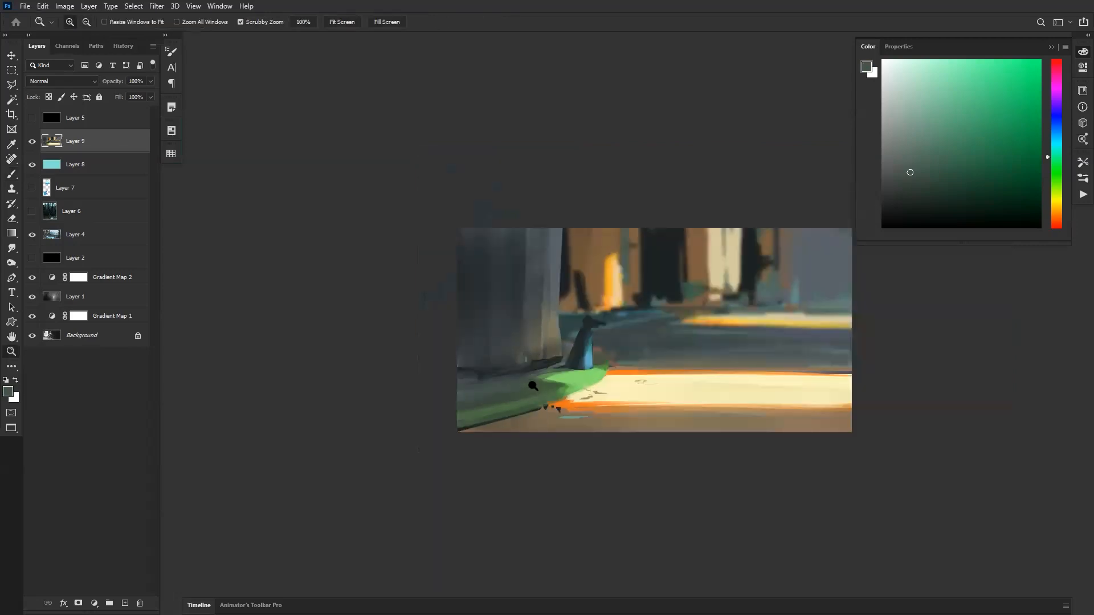
left_click(534, 386, "ctrl")
Try a stroke of sampled mid-green along the lower part of the grass bank.
left_click(482, 388, "alt")
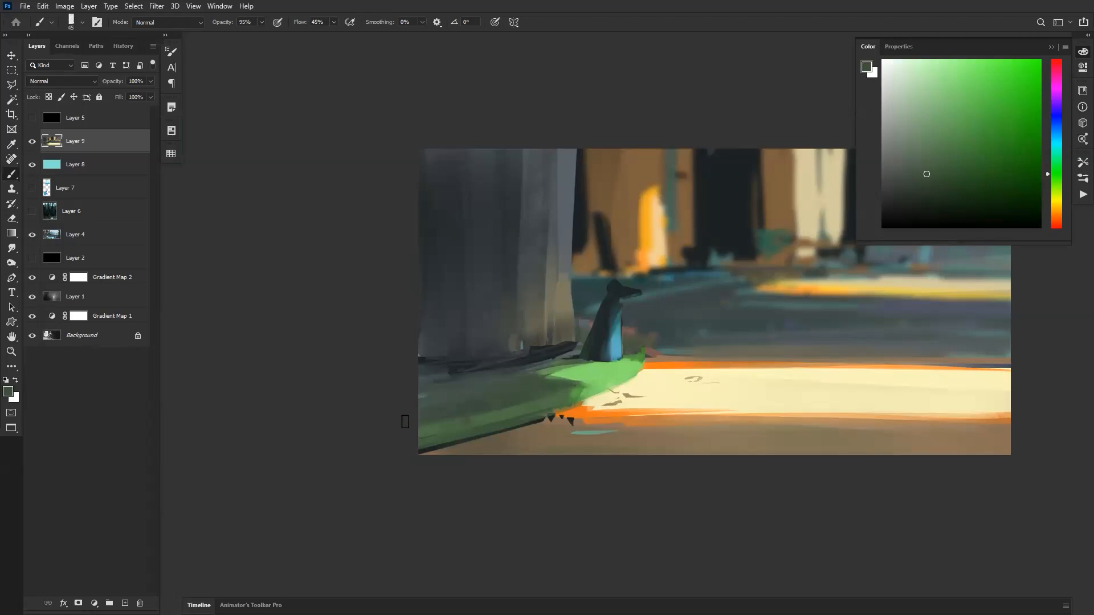
left_click(525, 415, "alt")
left_click_drag(495, 420, 601, 395)
key("ctrl+z")
key("ctrl+z")
Check the composition mirrored and at a very small size, restoring the original orientation.
key("z")
left_click(683, 334, "alt")
left_click(684, 334, "alt")
key("ctrl+h")
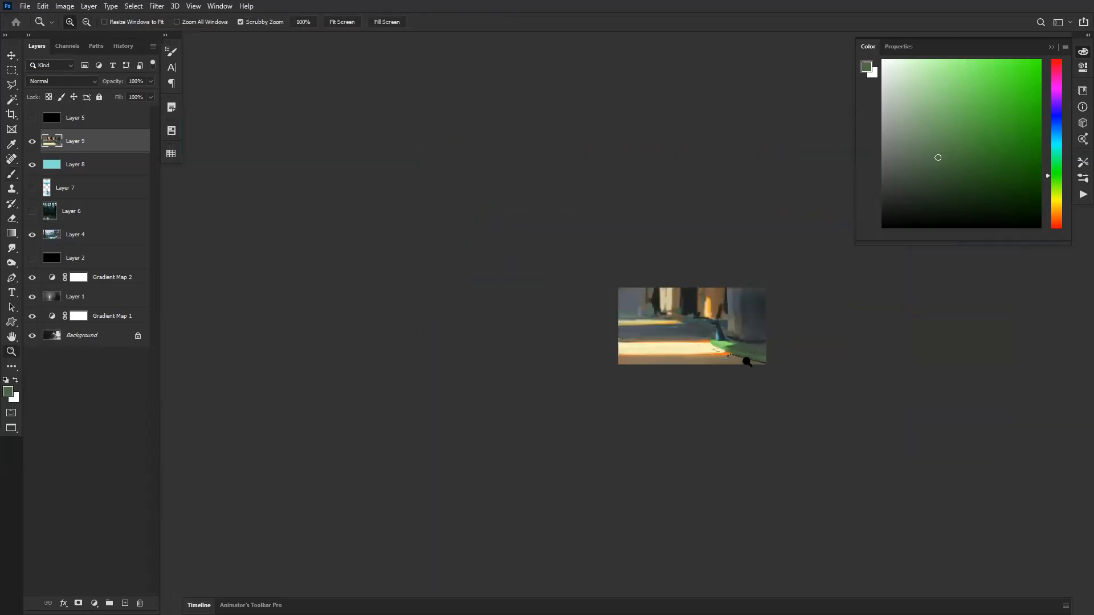
left_click(746, 361)
left_click(747, 366)
key("ctrl+h")
left_click_drag(671, 301, 686, 367)
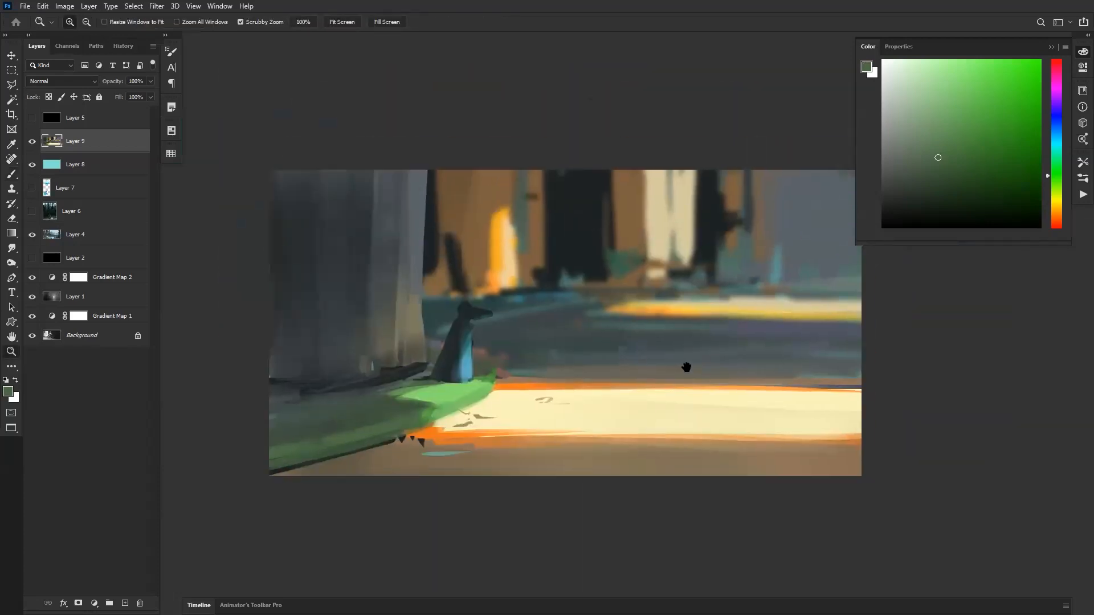
left_click(702, 356, "alt")
left_click(705, 355, "alt")
left_click(711, 355, "alt")
left_click(705, 374)
left_click(705, 378)
left_click(706, 378)
mouse_move(646, 353)
left_mouse_down()
mouse_move(674, 334)
mouse_move(667, 393)
mouse_move(623, 381)
left_mouse_up()
Try textured streaks over the background trunks with a 250 px Comic texture brush and sampled near-black.
key("b")
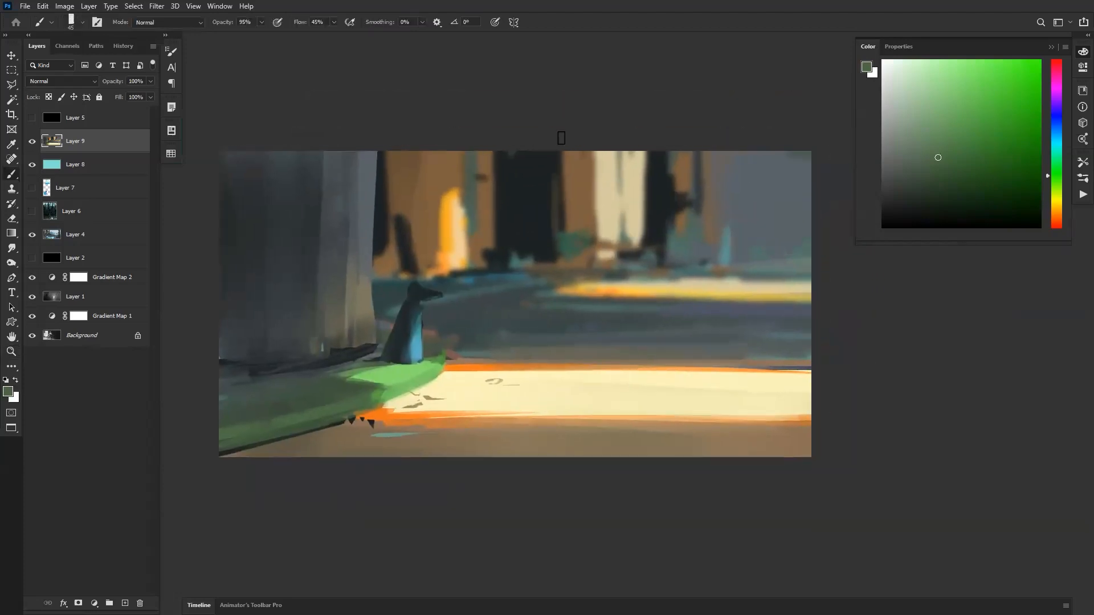
right_click(568, 230)
left_click(326, 414)
right_click(590, 296)
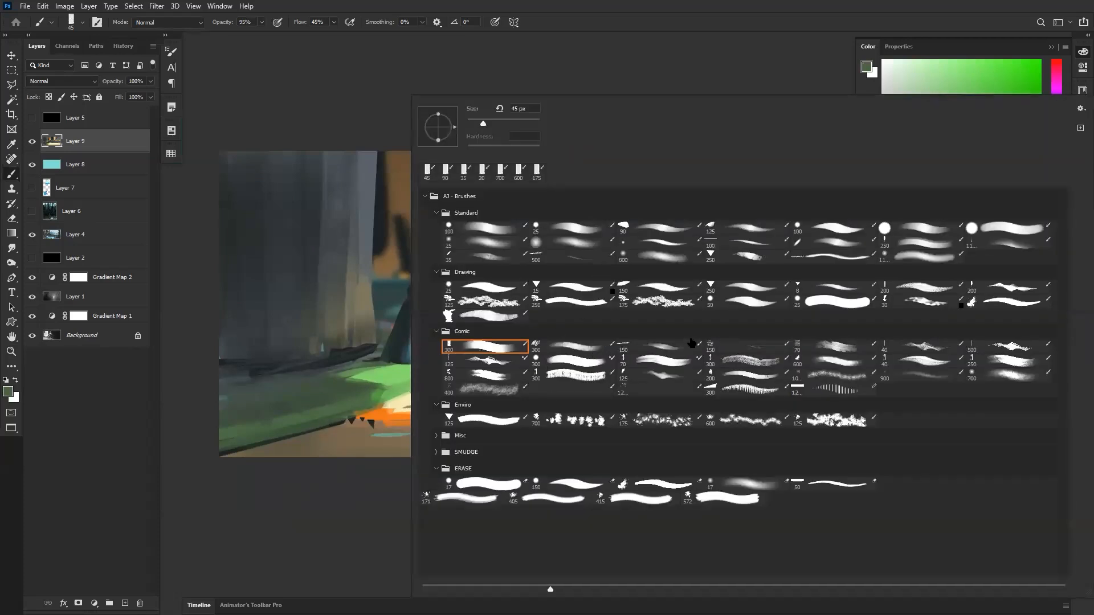
left_click(992, 364)
key("Return")
left_click_drag(704, 143, 688, 306)
left_click(651, 187, "alt")
left_click_drag(637, 141, 640, 292)
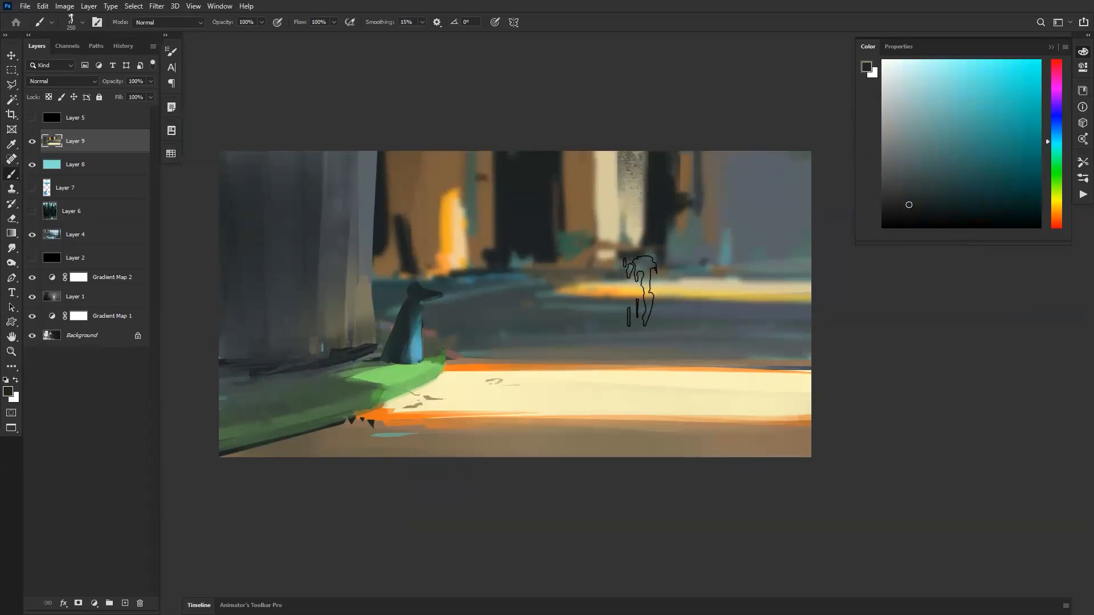
Switch to the 250 px soft round brush with 0% hardness from the Standard brushes.
right_click(570, 209)
left_click(572, 241)
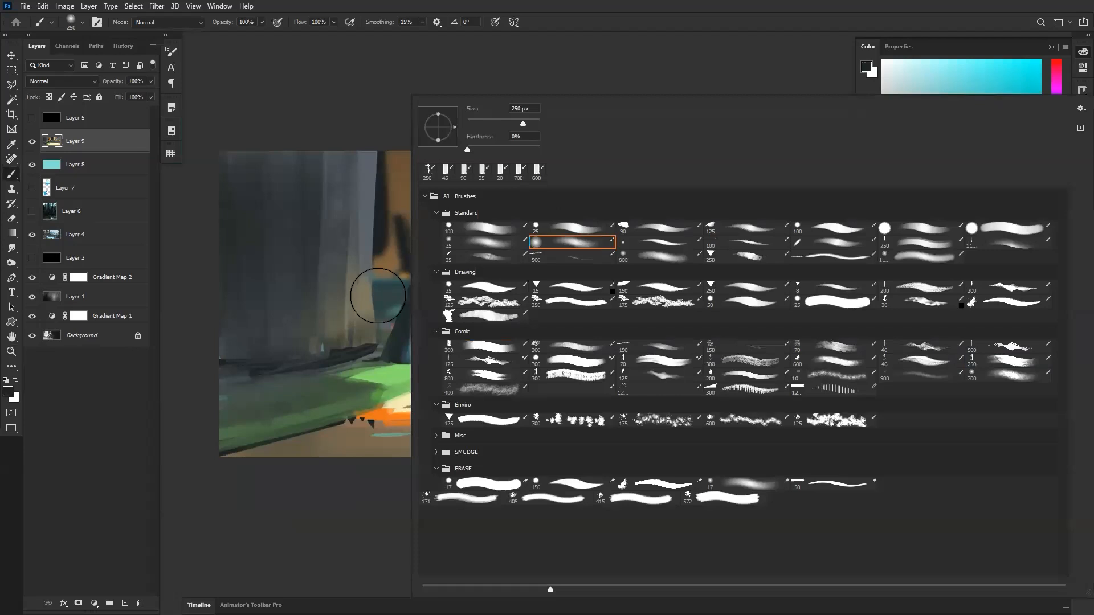
left_click(344, 317)
Try a large glow of sampled warm yellow over the central background trunks at 900 px.
left_click(460, 266, "alt")
key("bracketright")
key("bracketright")
key("bracketright")
key("bracketright")
key("bracketright")
key("bracketright")
key("bracketright")
key("bracketright")
key("bracketright")
key("bracketright")
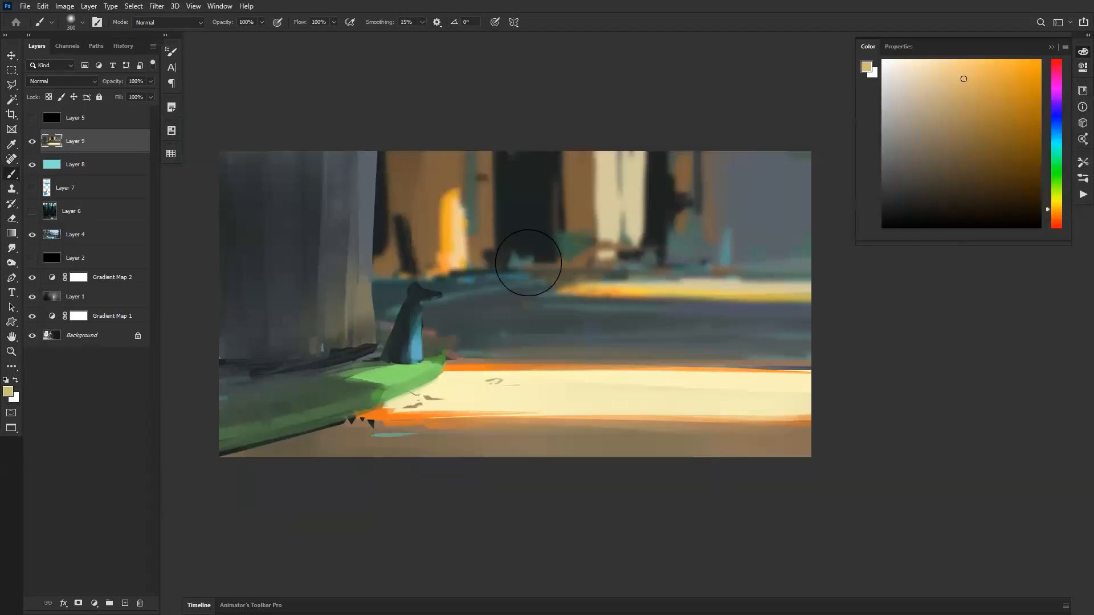
left_click_drag(605, 220, 602, 171)
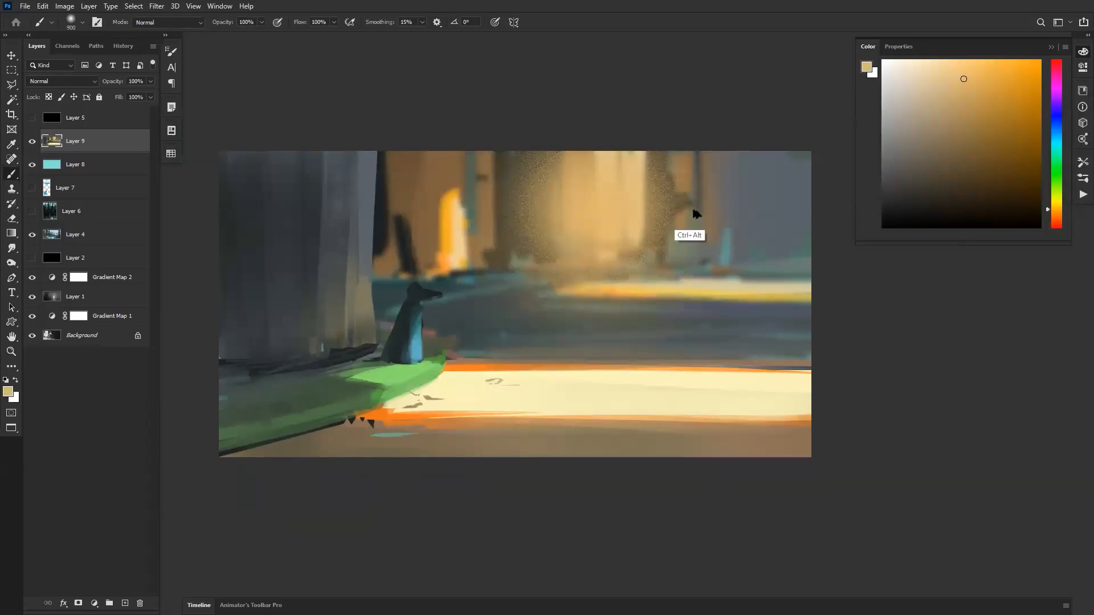
key("ctrl+z")
Soften the dark background trunks with light glazes of sampled near-black and grey tones at 900 px.
left_click(676, 224, "alt")
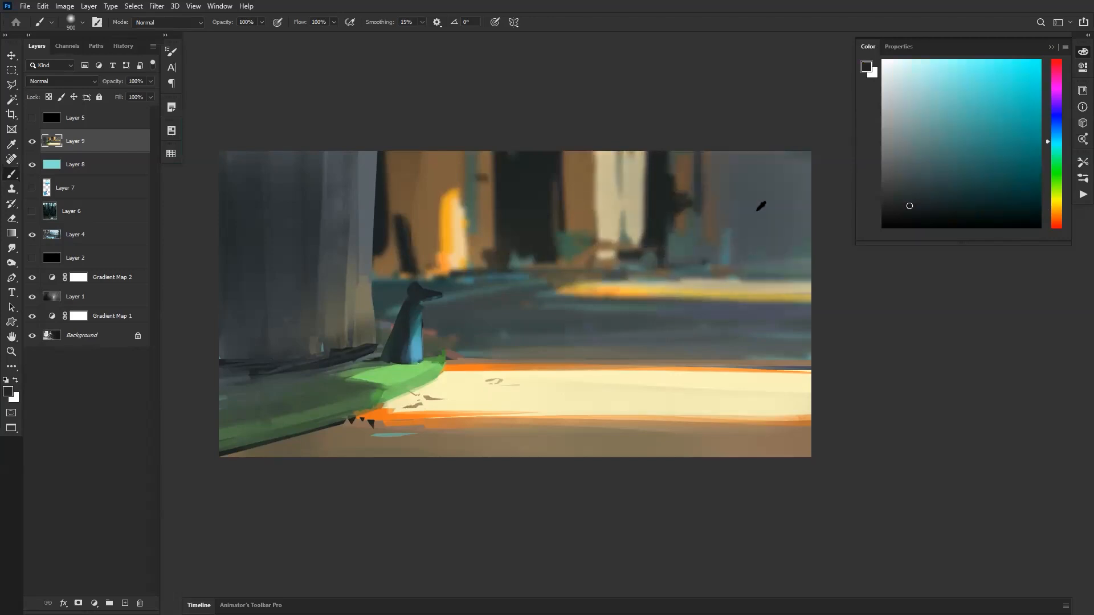
left_click(731, 278, "alt")
left_click(501, 209, "alt")
Glaze warm orange light over the middle ground behind the sunlit strip with a very large soft brush.
left_click(565, 371, "alt")
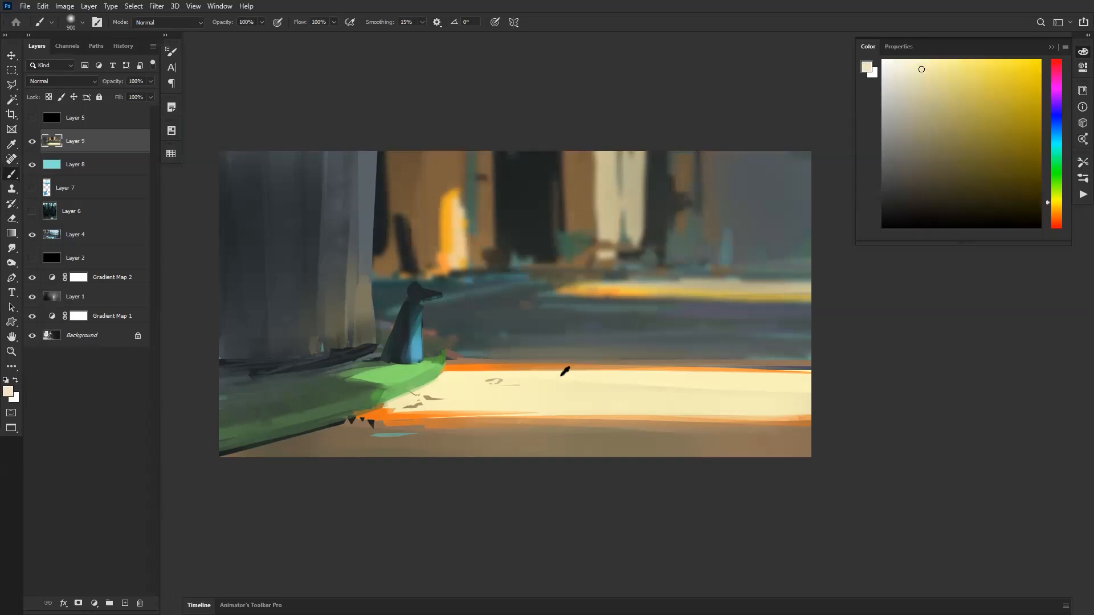
key("bracketright")
key("bracketright")
left_click_drag(1000, 105, 963, 103)
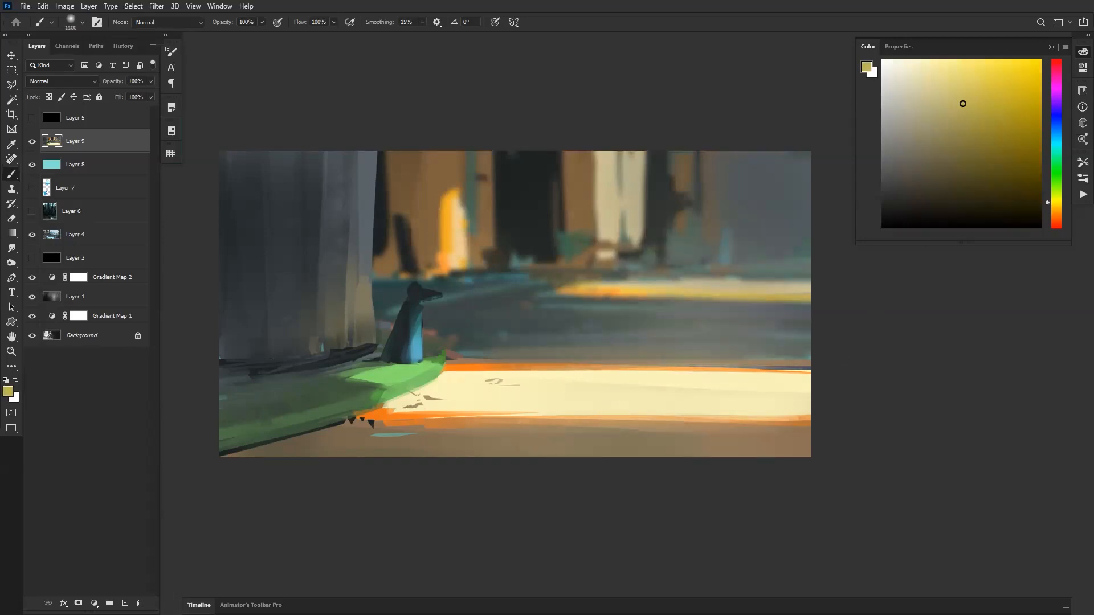
left_click(1058, 210)
left_click(1029, 73)
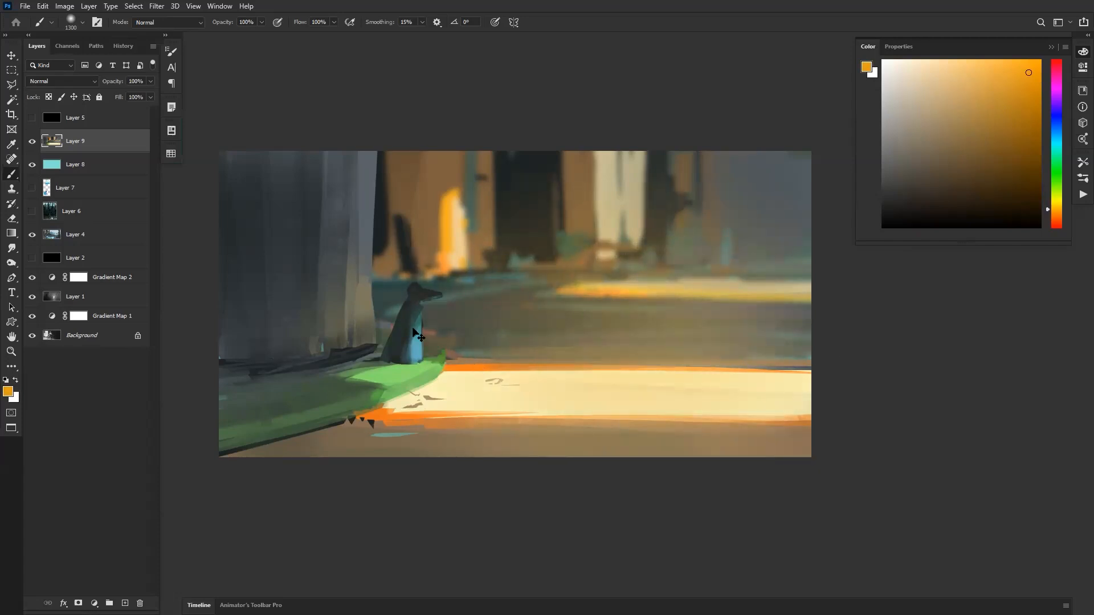
Mix a pale yellow and mist a soft glow around the figure's base and the adjoining ground with a smaller brush.
left_click_drag(931, 89, 938, 63)
left_click_drag(1050, 212, 1057, 206)
left_click(573, 341)
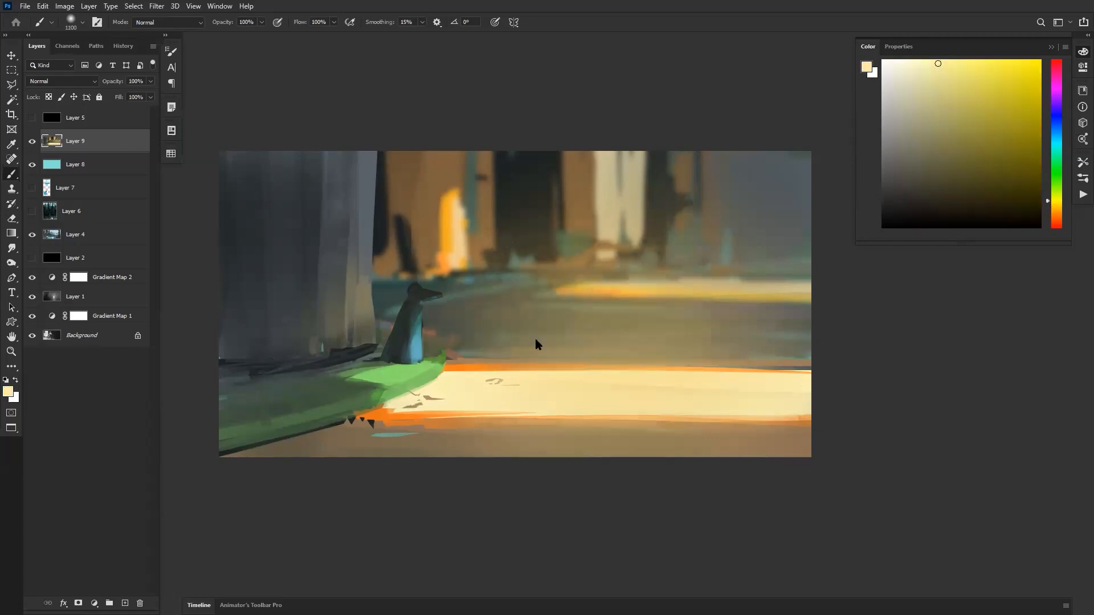
key("[")
key("[")
key("[")
key("[")
key("[")
key("[")
key("[")
key("[")
key("[")
key("[")
key("]")
key("bracketright")
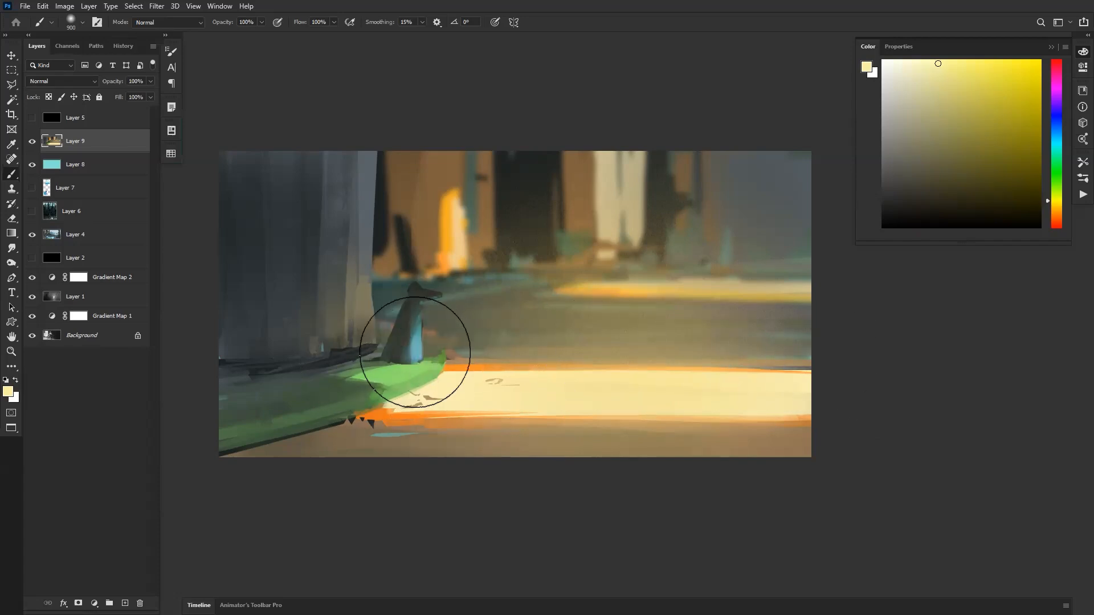
Sample the figure's blue, mix a more saturated blue, and touch up the figure's lit side with a soft brush reduced to about 200 px.
left_click(420, 343, "alt")
left_click_drag(991, 125, 1008, 88)
key("[")
key("[")
key("[")
key("[")
key("[")
key("[")
key("[")
left_click_drag(420, 340, 418, 360)
key("ctrl+z")
left_click_drag(984, 120, 1034, 132)
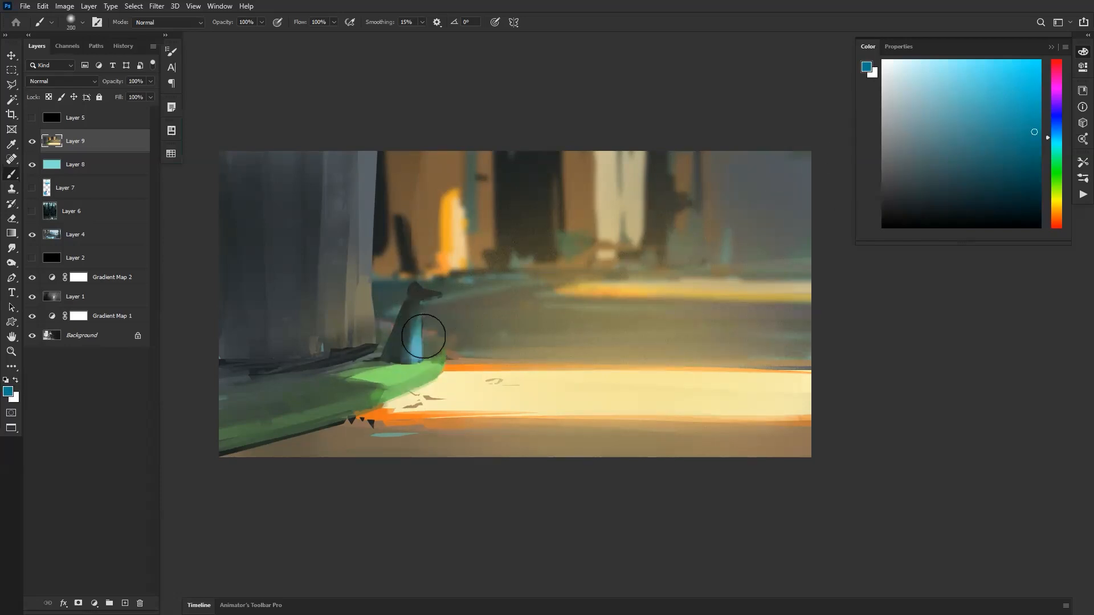
key("[")
key("[")
Brighten the sunlit ground strip and its surroundings with a white Color Dodge brush at 1000 px.
key("shift+alt+d")
key("d")
key("x")
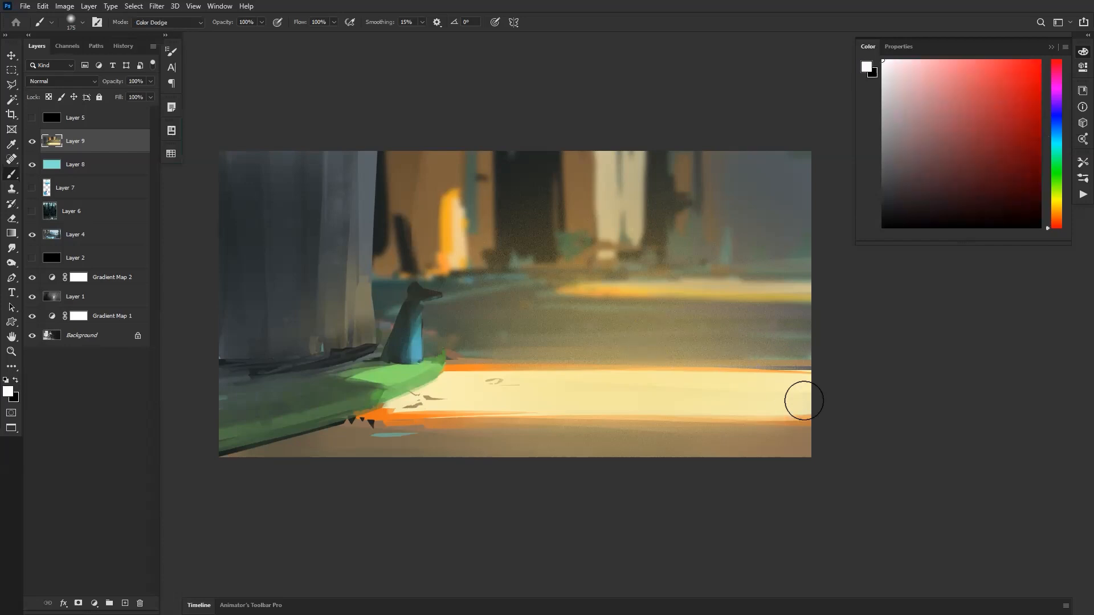
key("]")
key("]")
key("]")
key("]")
key("]")
key("]")
key("]")
key("]")
key("]")
key("]")
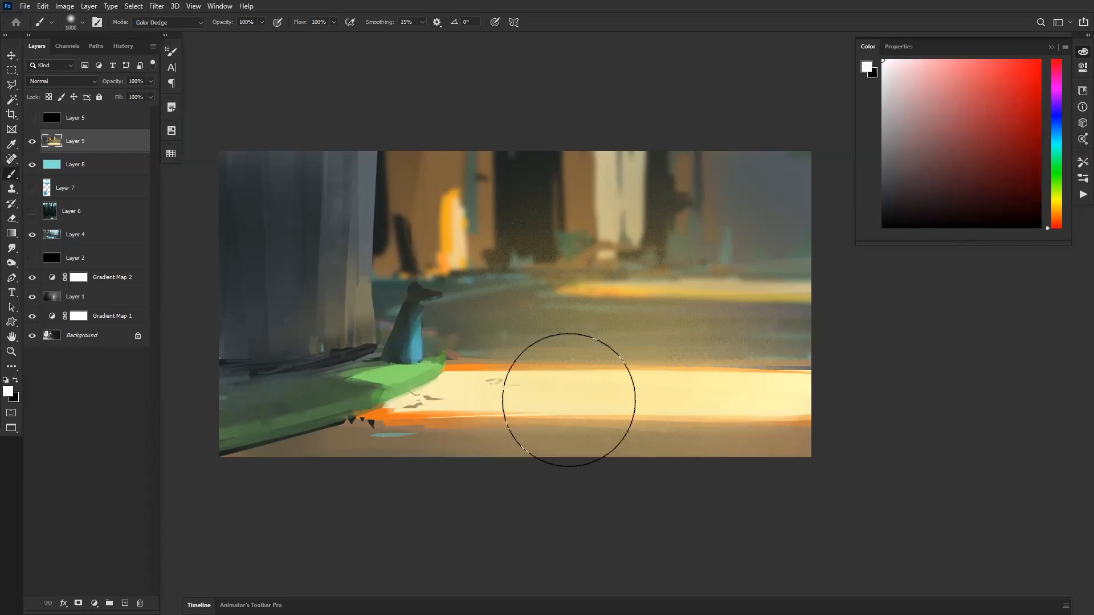
left_click_drag(460, 403, 911, 399)
key("ctrl+z")
left_click_drag(422, 391, 956, 364)
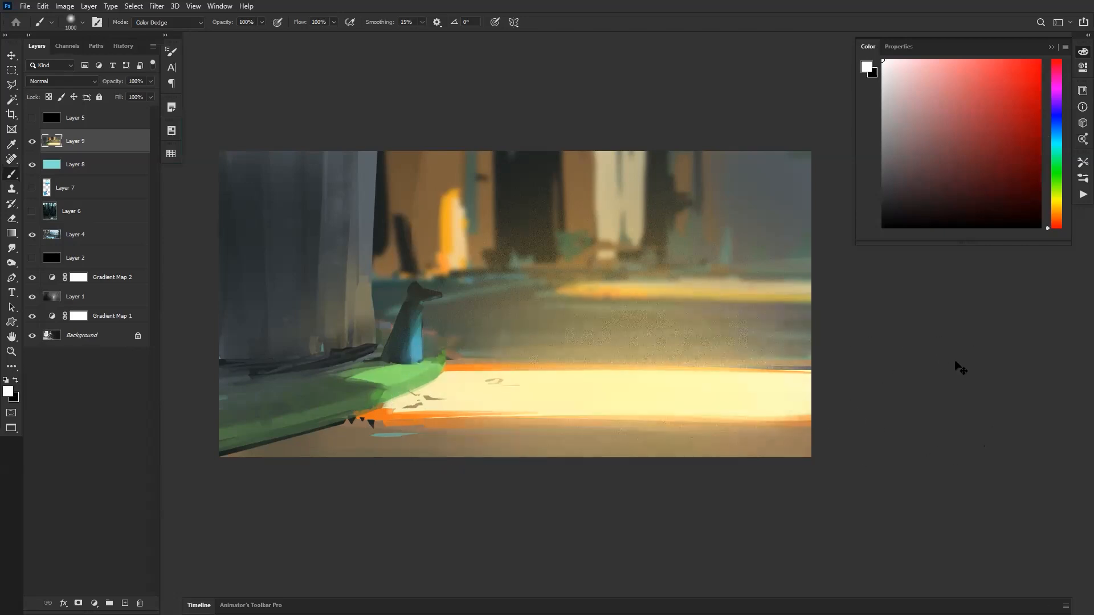
Try another white Color Dodge pass across the sunlit strip and a touch of glow on the figure.
left_click(1053, 212)
mouse_move(889, 408)
left_mouse_down()
mouse_move(908, 402)
mouse_move(203, 410)
left_mouse_up()
key("ctrl+z")
left_click(415, 343)
key("ctrl+z")
Mix a pale cyan and intensify the light on the figure and adjoining grass with the Color Dodge brush at 700 px.
left_click(1056, 202)
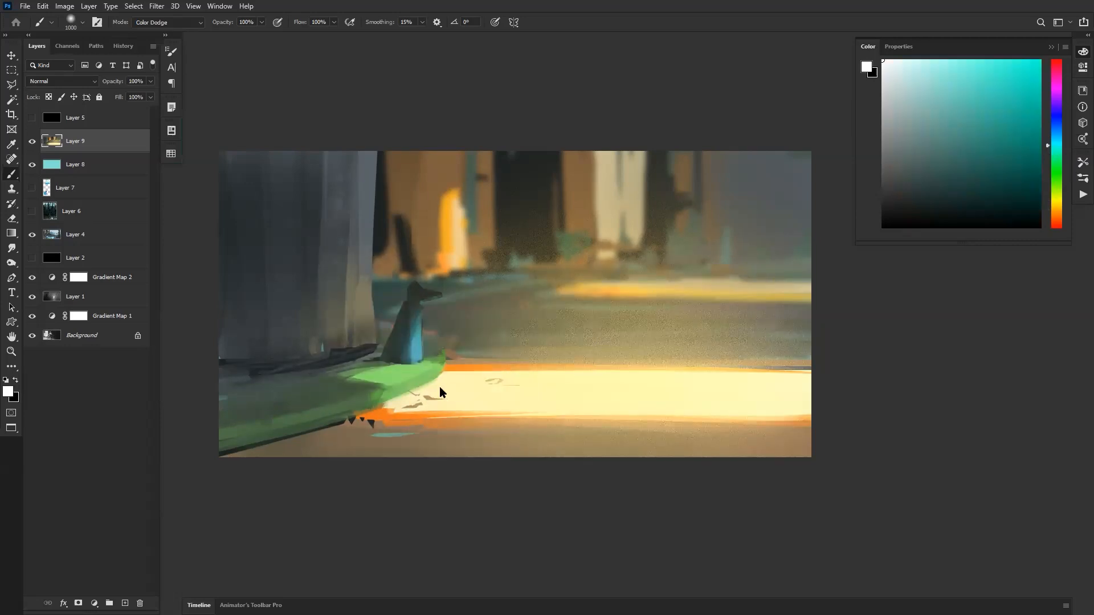
left_click_drag(971, 77, 929, 69)
key("[")
key("[")
left_click(455, 380)
left_click(418, 372)
key("ctrl+z")
key("ctrl+z")
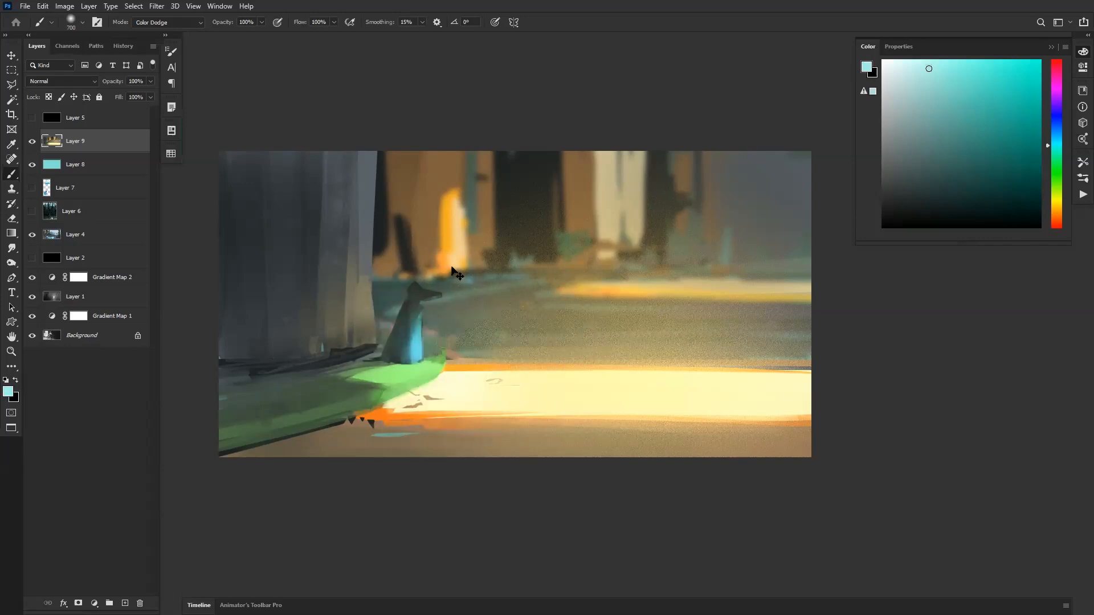
left_click(462, 194)
key("ctrl+z")
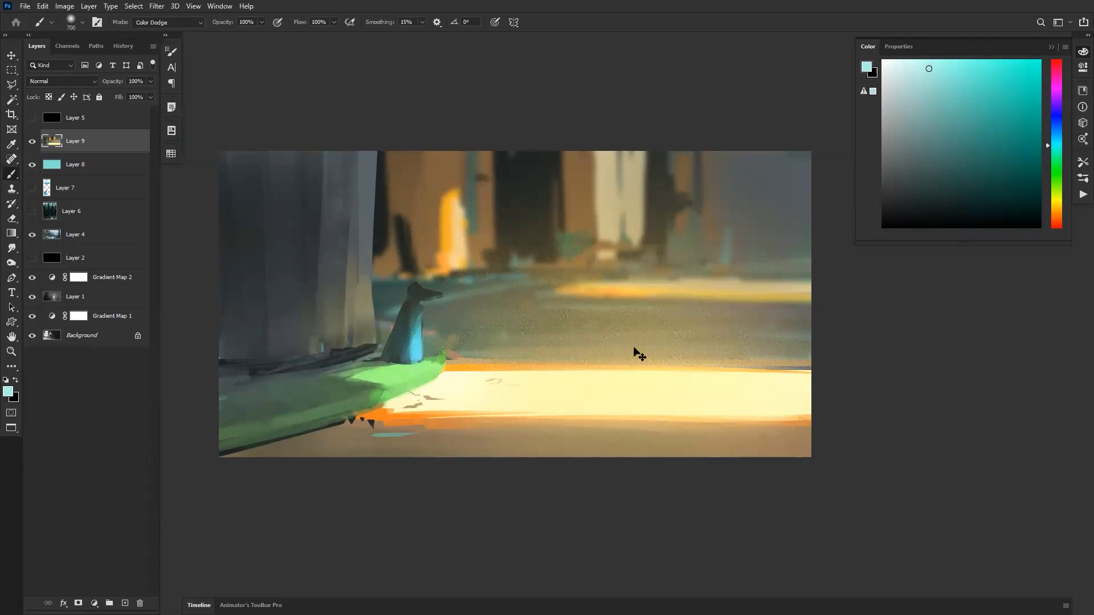
Review the whole painting in full-screen view, restore the standard screen mode with the colour picker collapsed, and show the full canvas.
key("z")
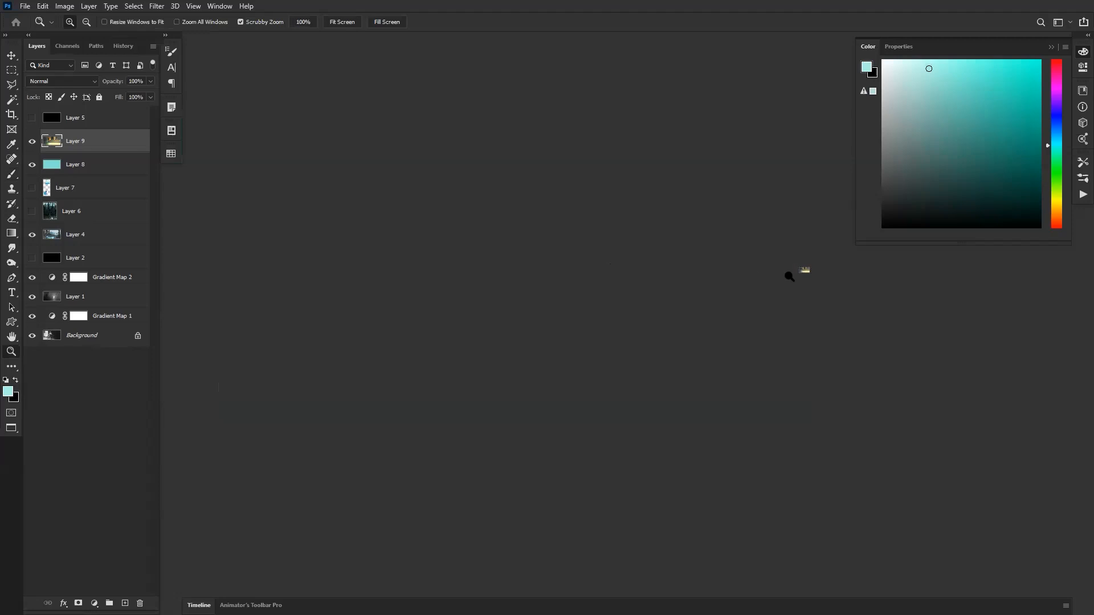
key("ctrl+0")
key("f")
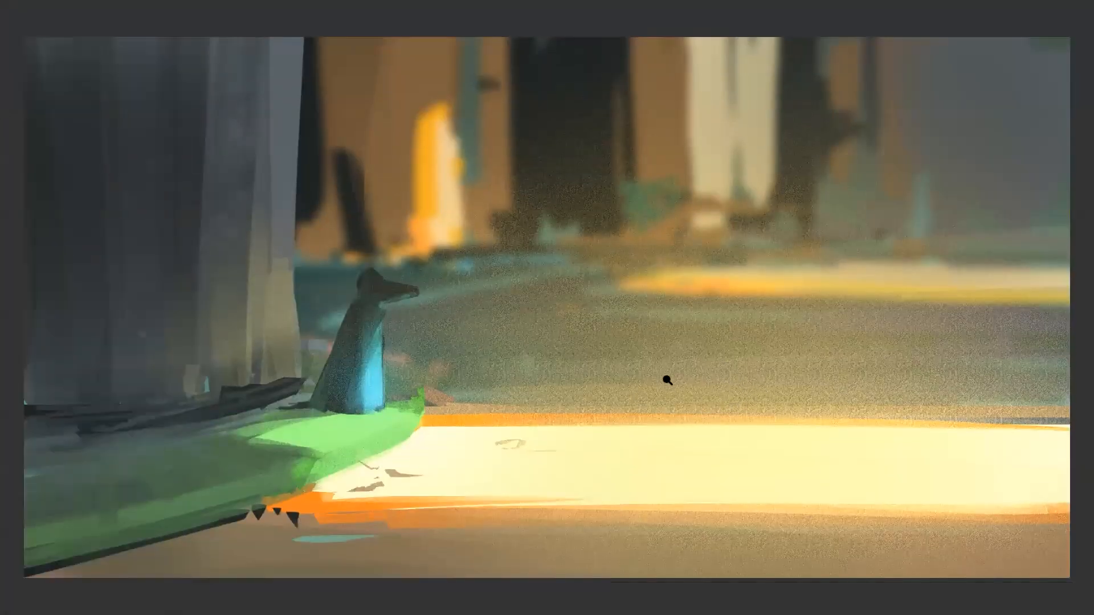
key("f")
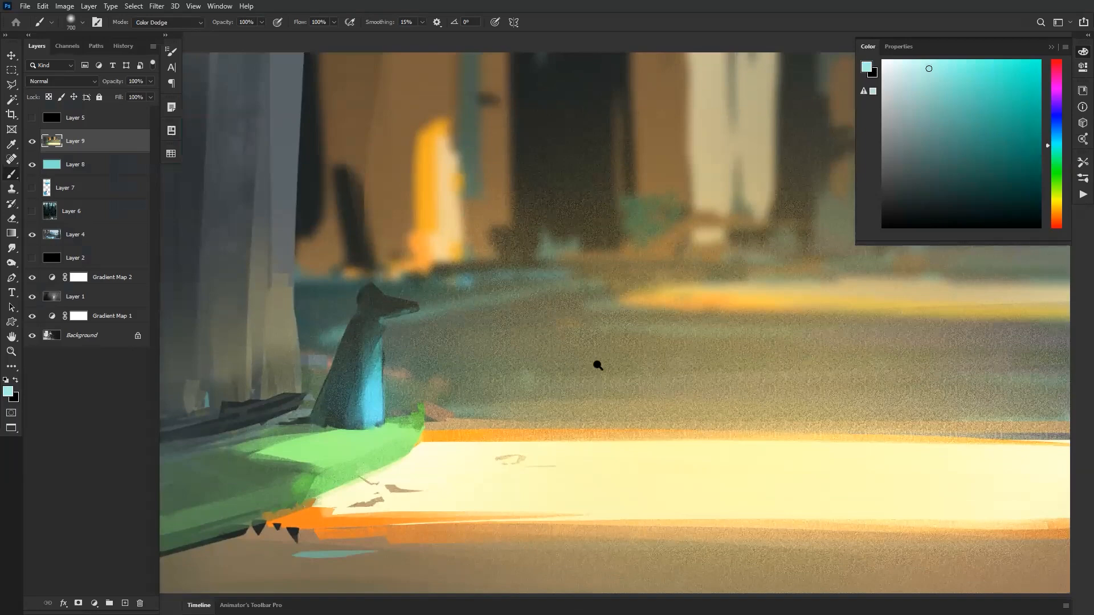
key("f")
key("f")
mouse_move(603, 378)
left_mouse_down()
mouse_move(573, 341)
mouse_move(564, 350)
left_mouse_up()
left_click(1079, 56)
key("z")
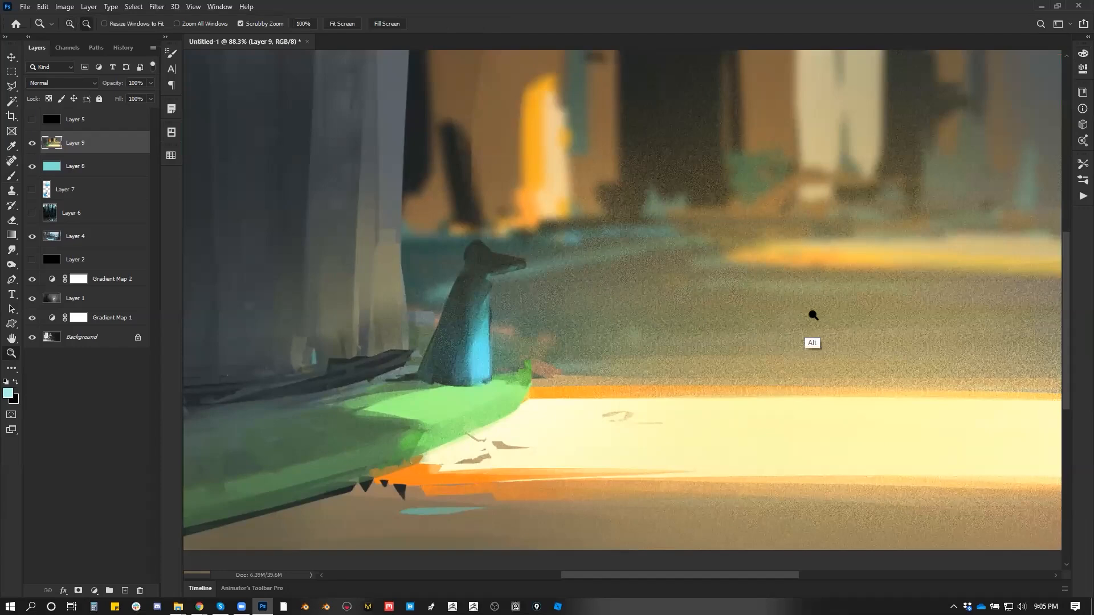
left_click(813, 315, "alt")
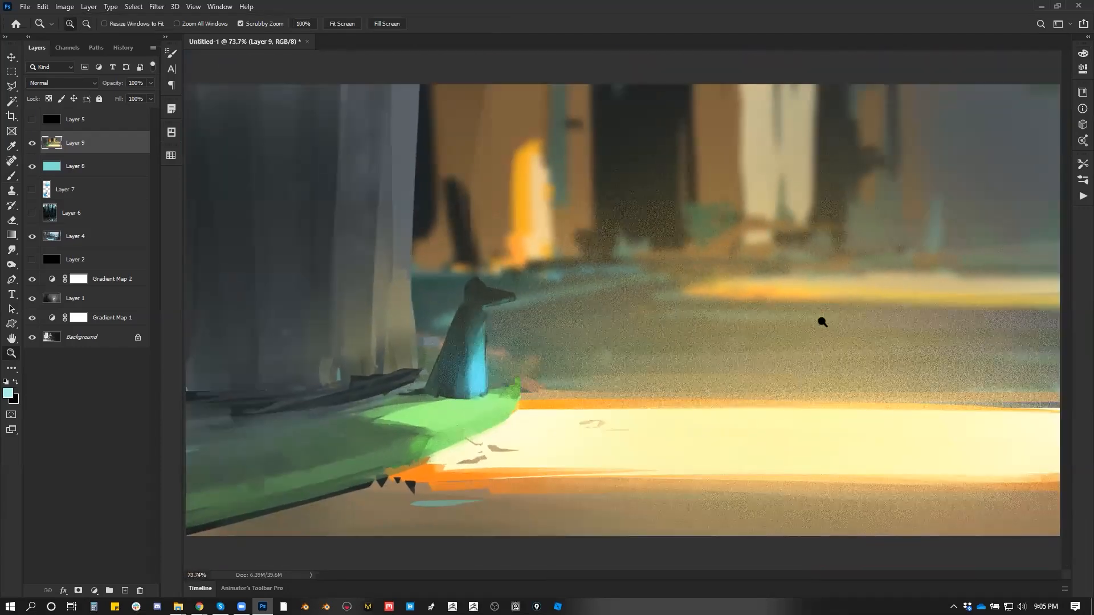
key("shift+ctrl+r")
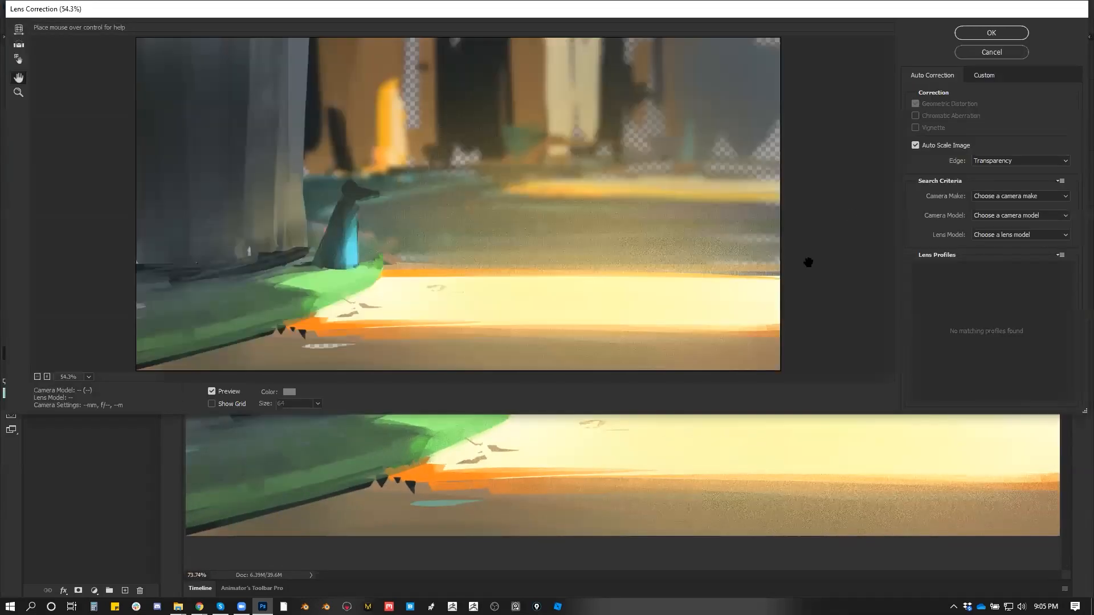
left_click(984, 74)
left_click(992, 52)
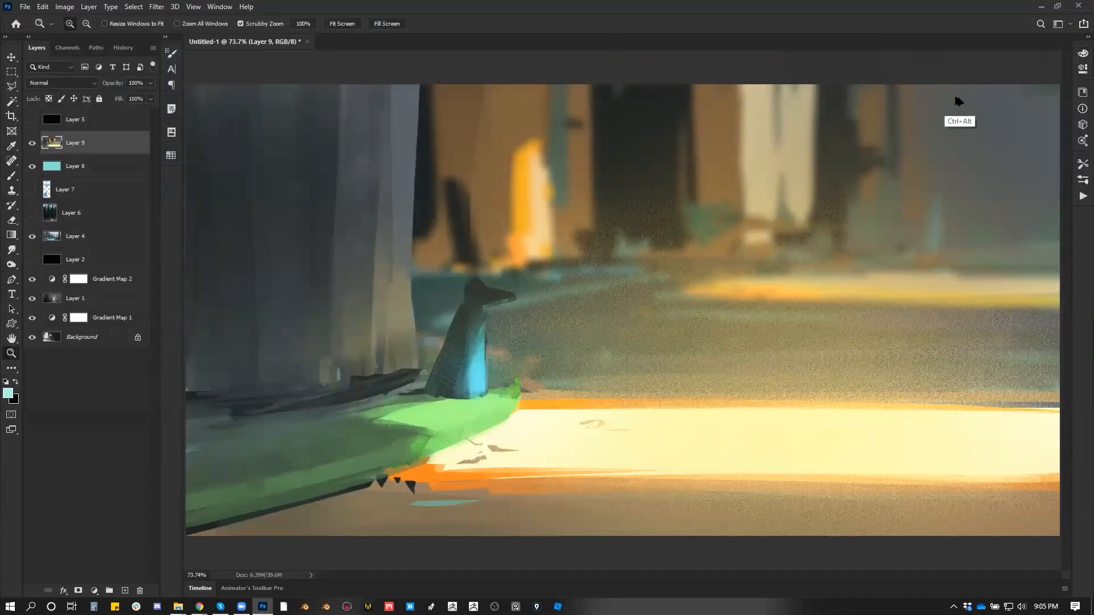
Apply a custom Lens Correction to Layer 9, with Blue/Yellow Fringe at -100 and Red/Cyan Fringe near its negative extreme.
key("shift+ctrl+r")
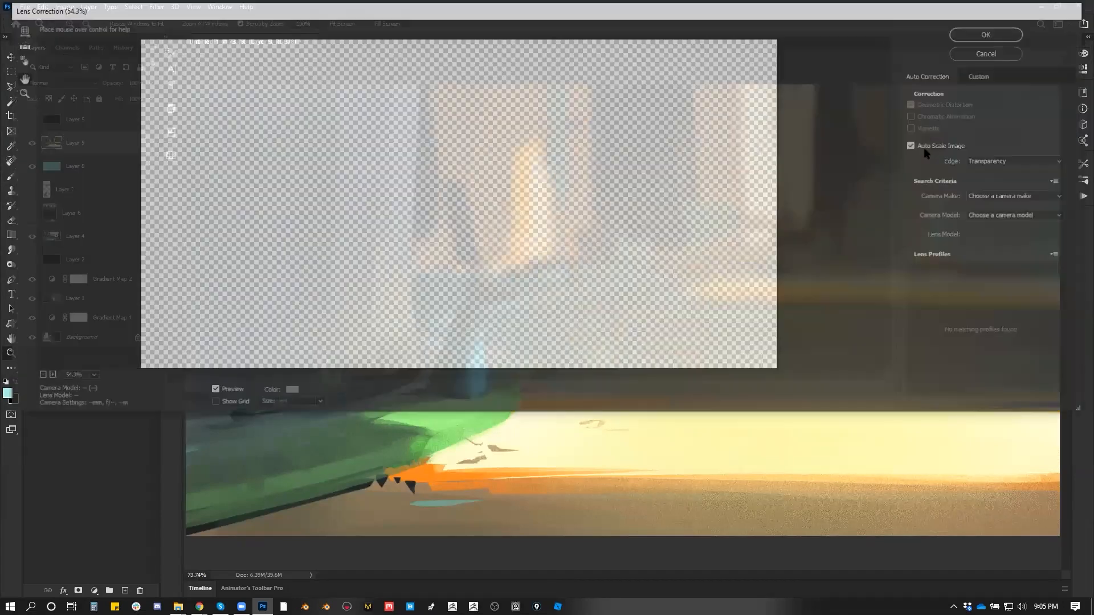
left_click(985, 74)
left_click(926, 174)
left_click(920, 216)
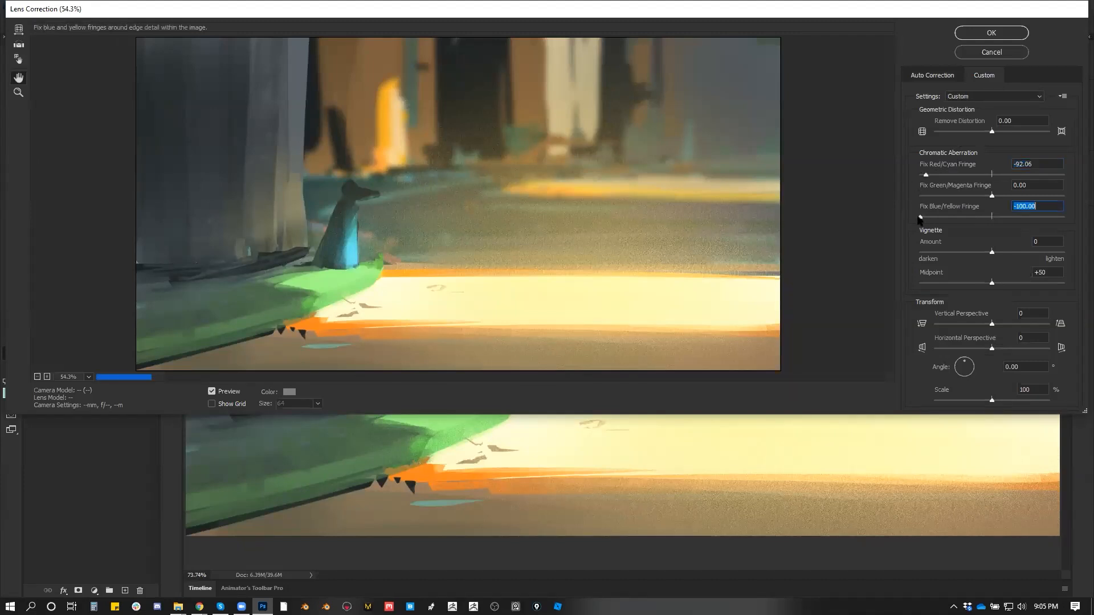
left_click(921, 174)
left_click(991, 32)
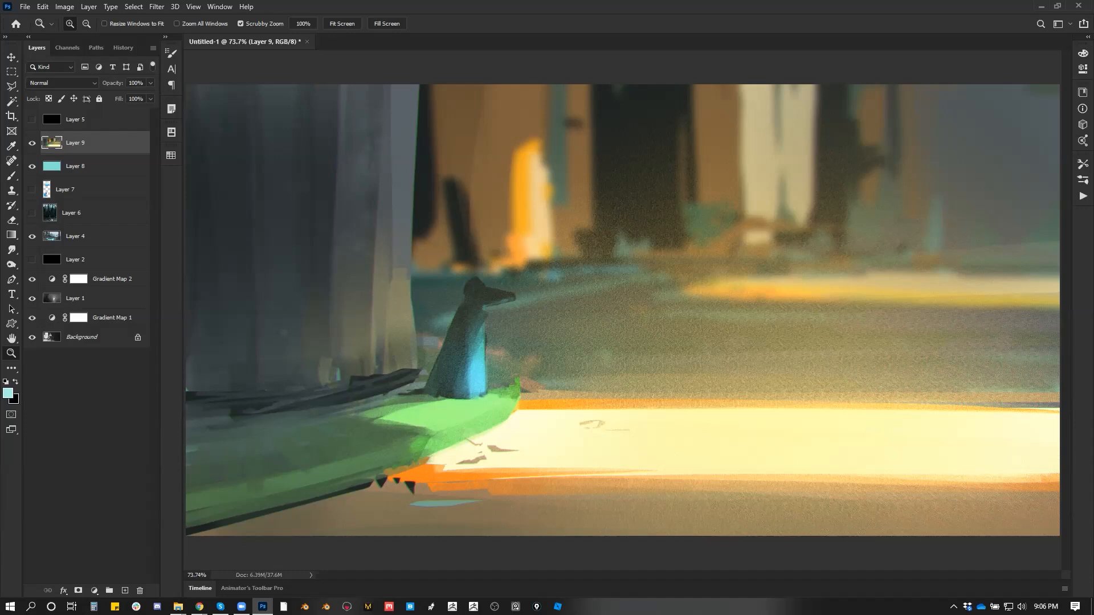
Switch to Chrome, return to the raccoon painting's Pinterest pin, and open its source article on designyoutrust.com.
key("alt+Tab")
left_click_drag(672, 613, 655, 1)
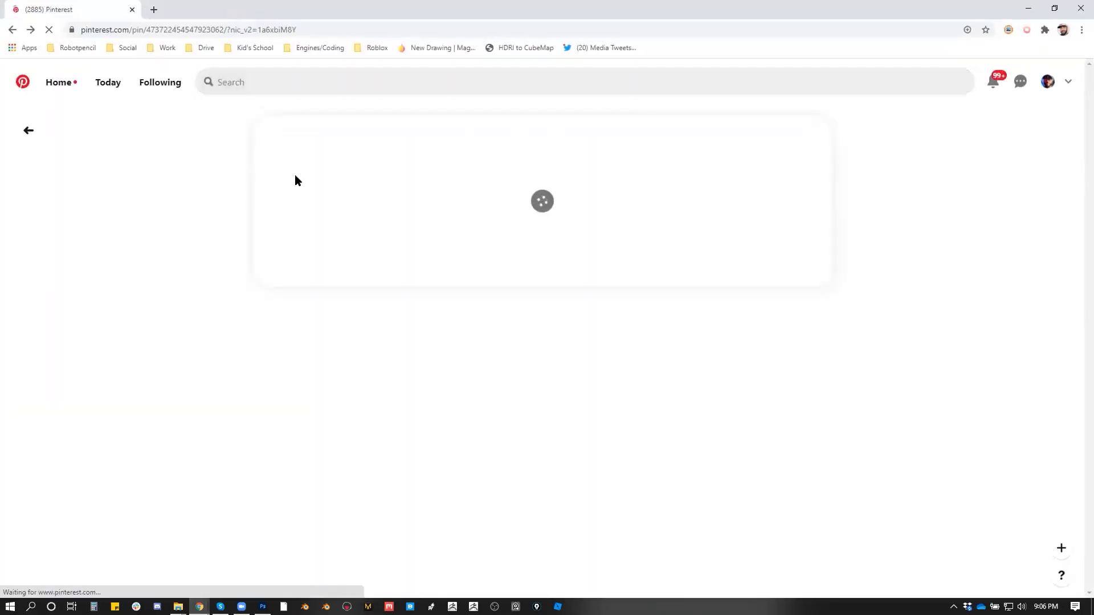
left_click(12, 29)
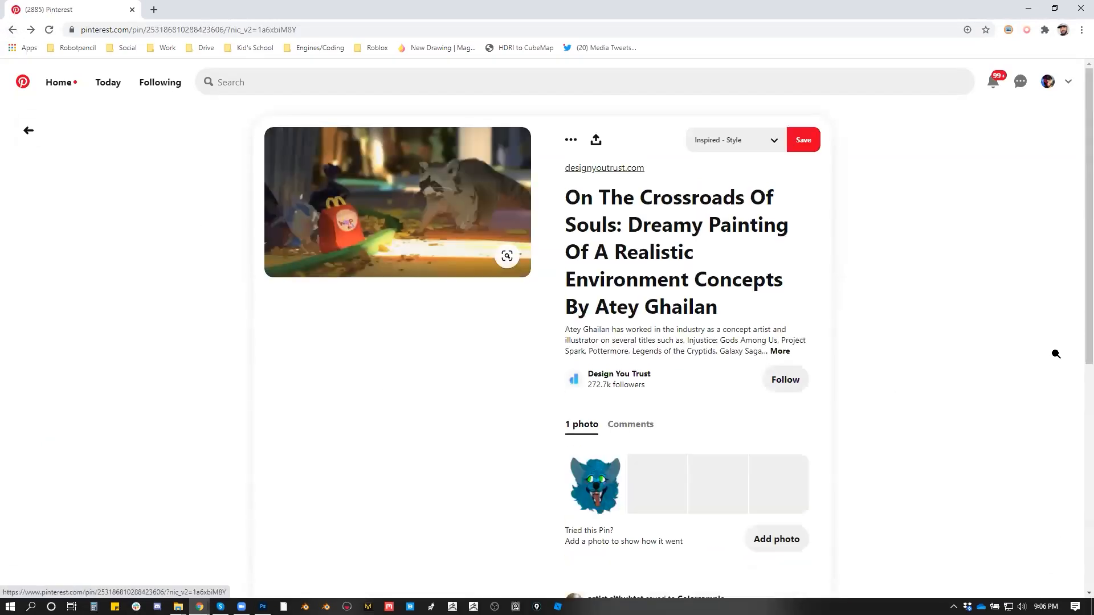
left_click(286, 29)
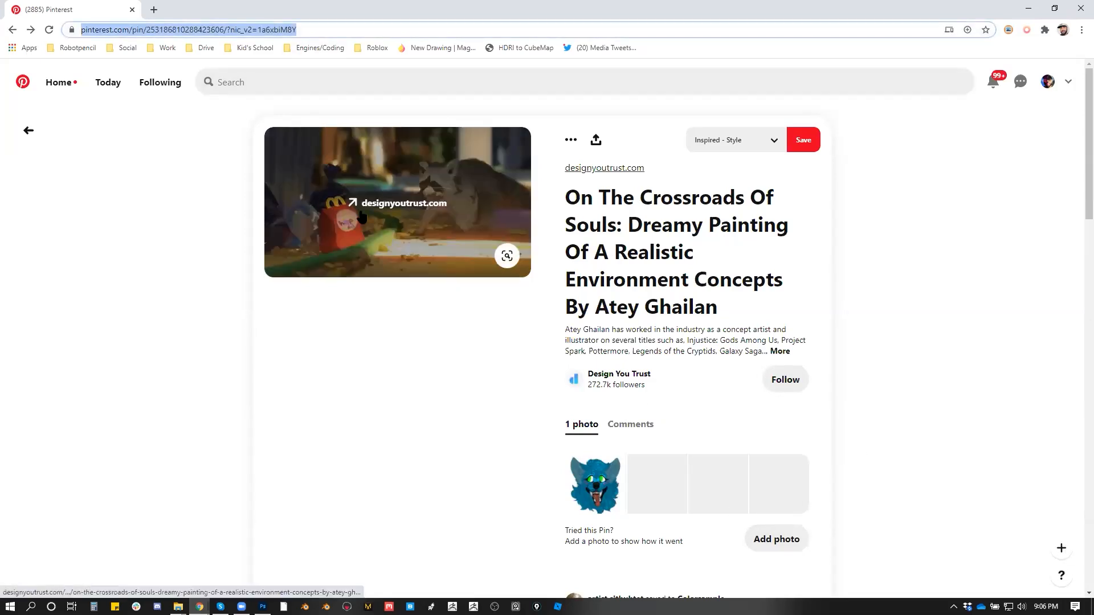
left_click(405, 237)
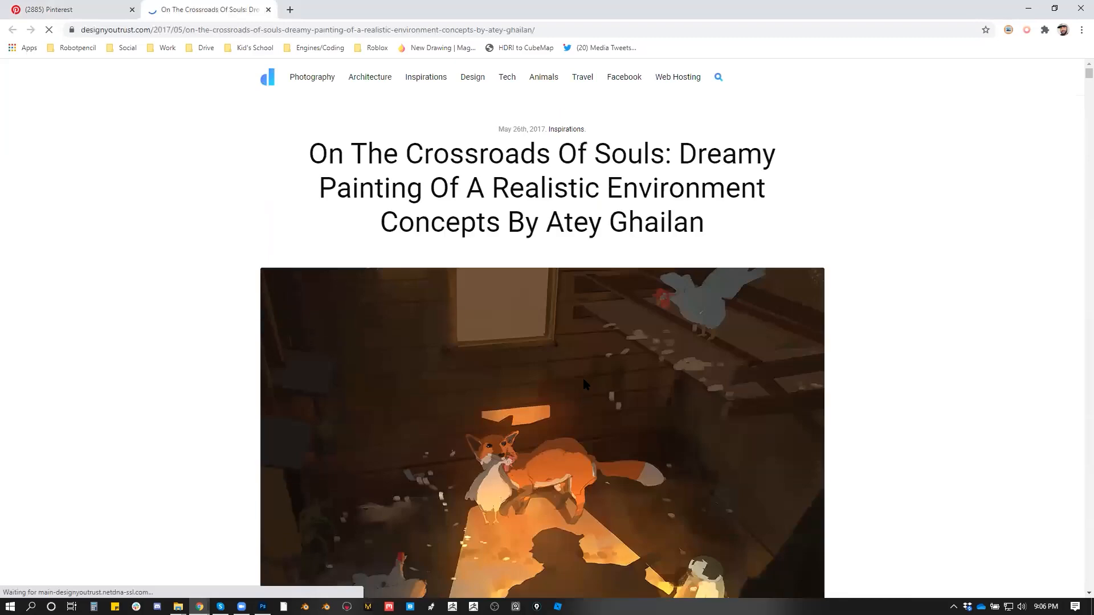
Browse the article's opening paintings, from the lantern-lit fox barn to the winter street scenes, comparing their light and colour palettes.
scroll(878, 365, "down", 15)
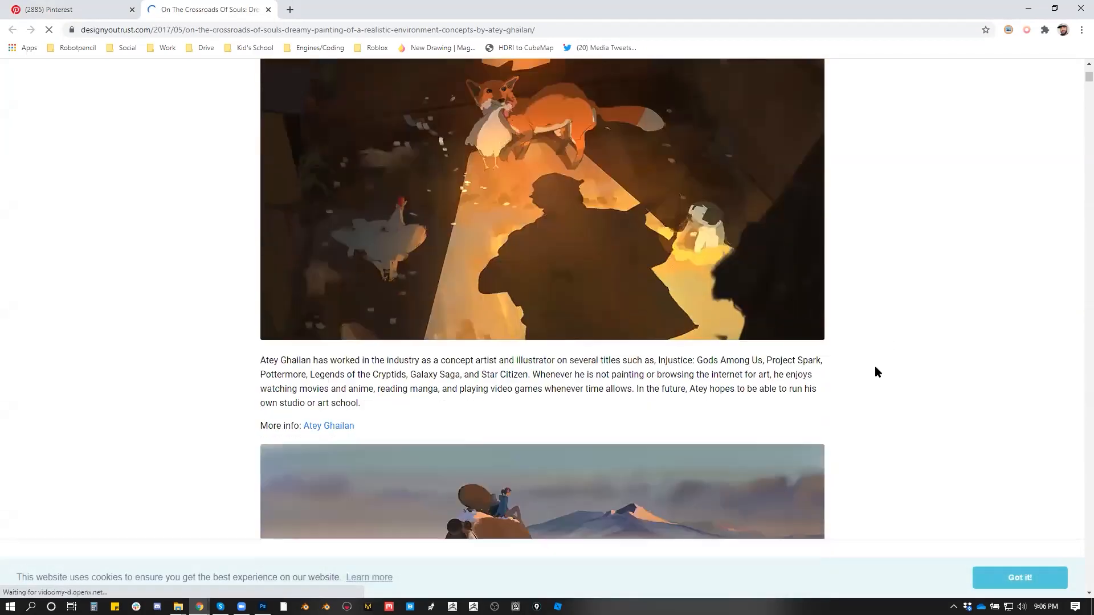
scroll(876, 371, "down", 15)
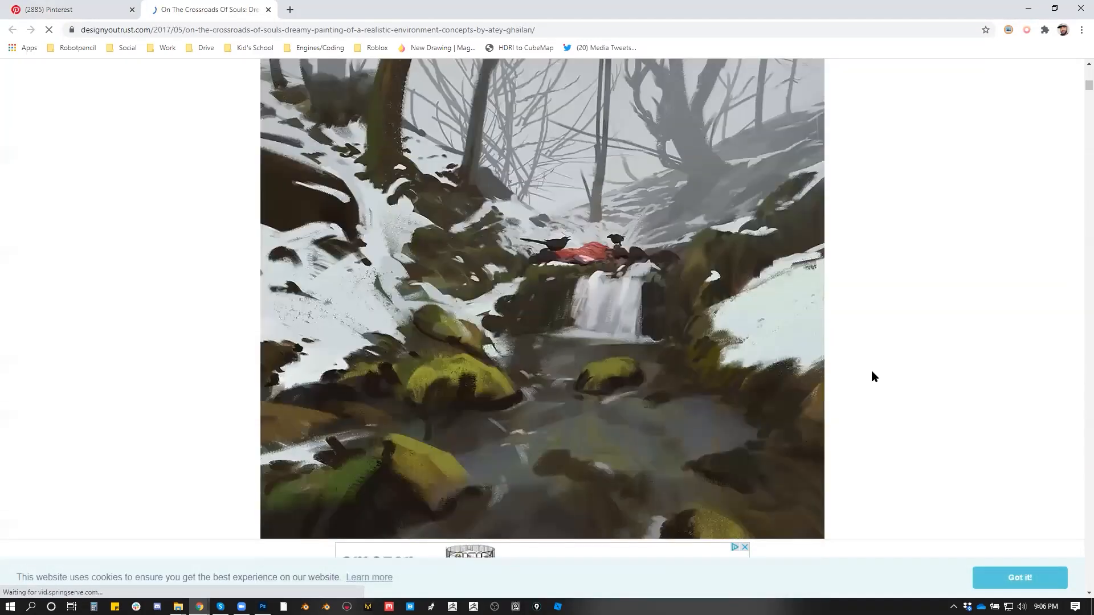
scroll(872, 371, "down", 15)
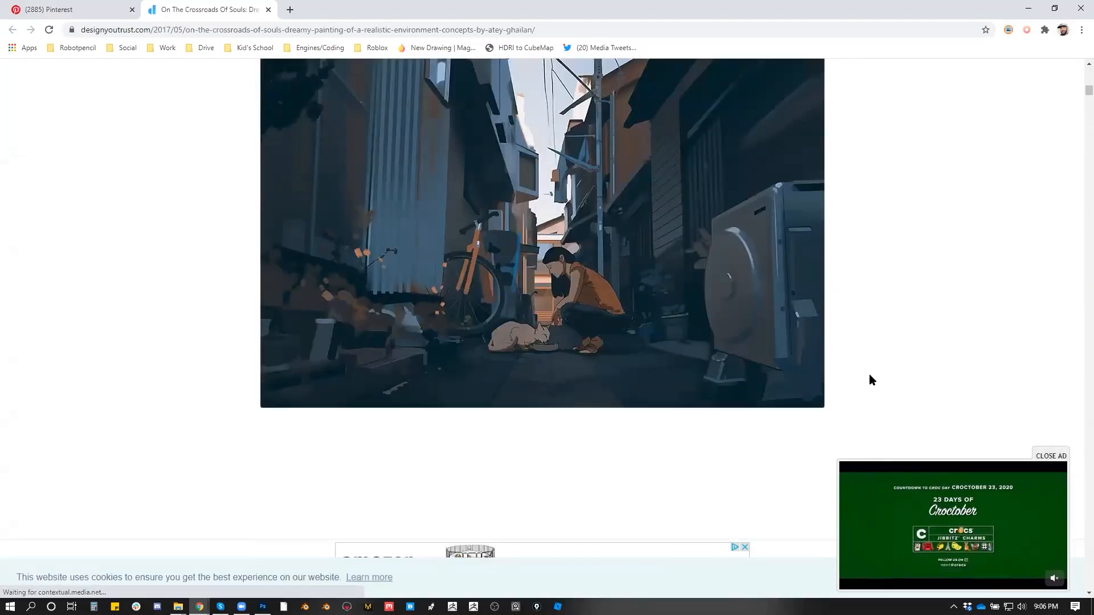
scroll(864, 382, "down", 15)
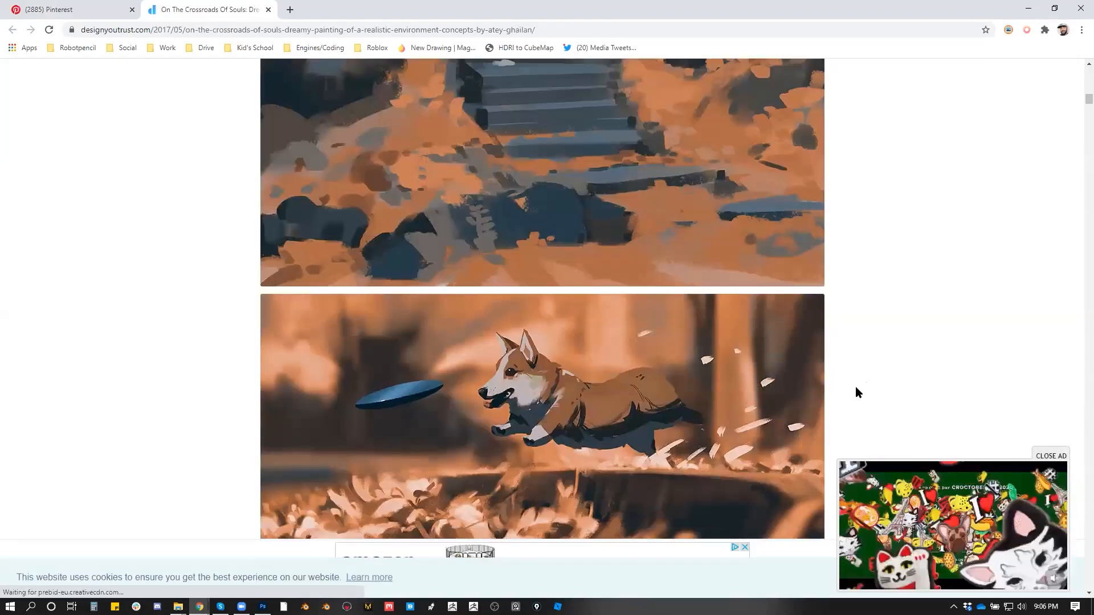
scroll(851, 396, "down", 13)
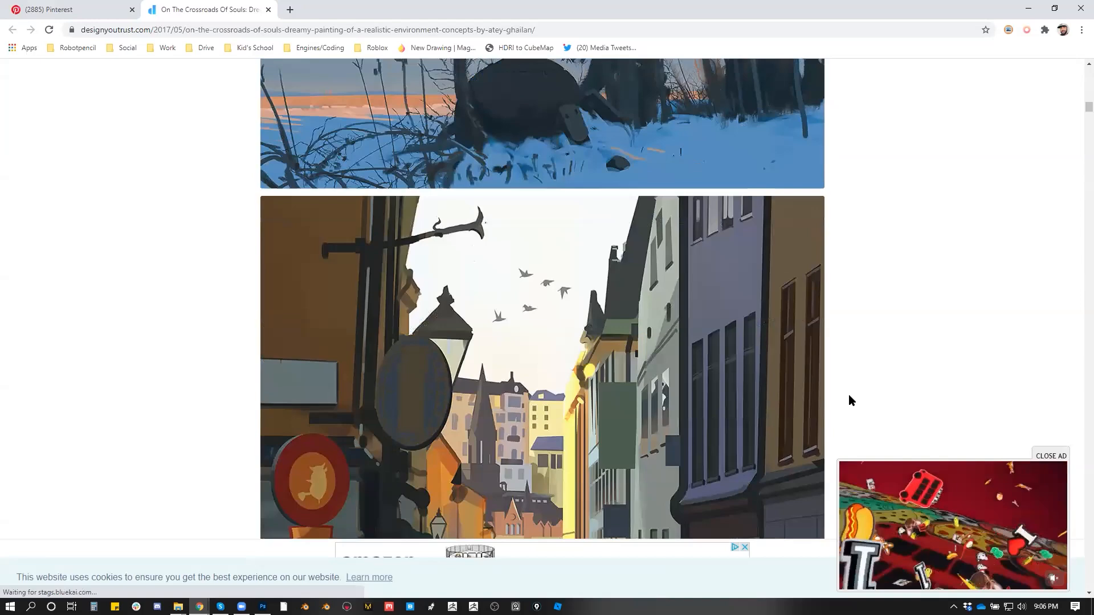
scroll(517, 201, "up", 6)
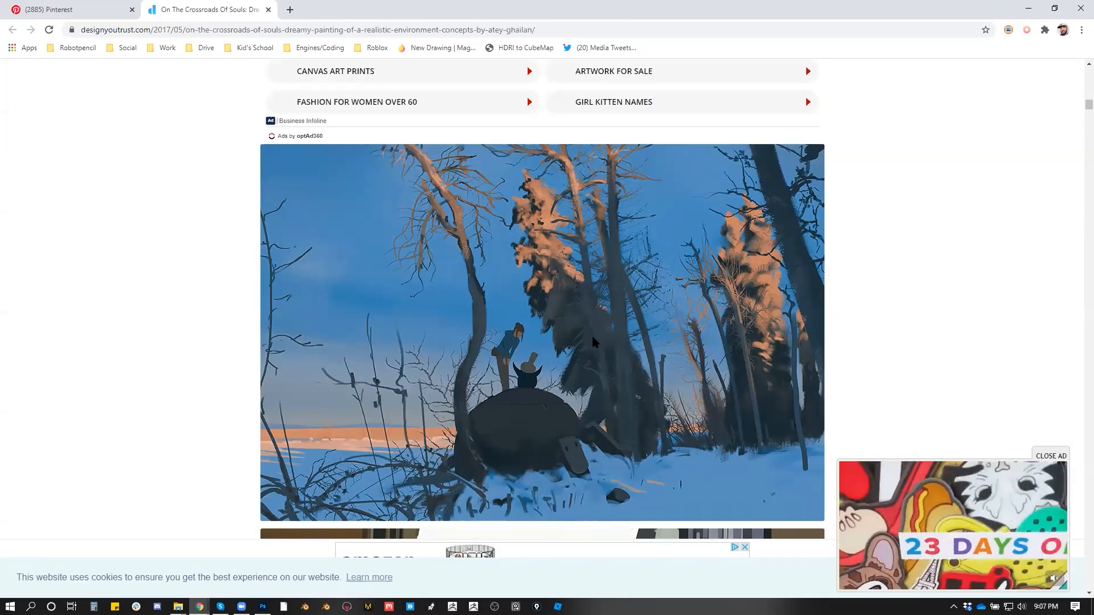
scroll(583, 343, "down", 1)
scroll(585, 343, "down", 15)
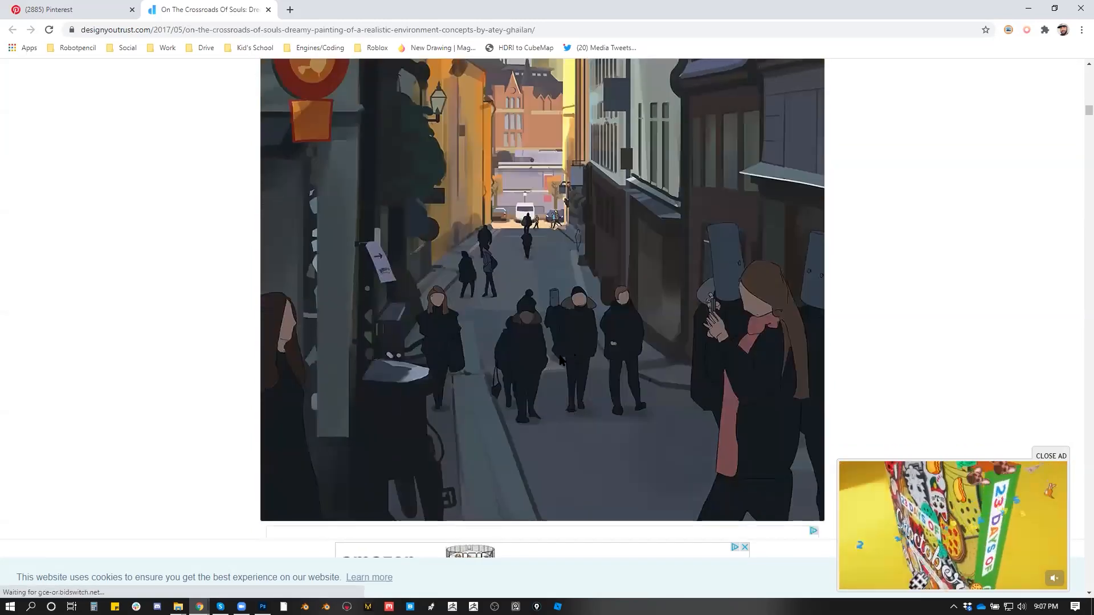
scroll(547, 373, "up", 10)
scroll(530, 388, "down", 12)
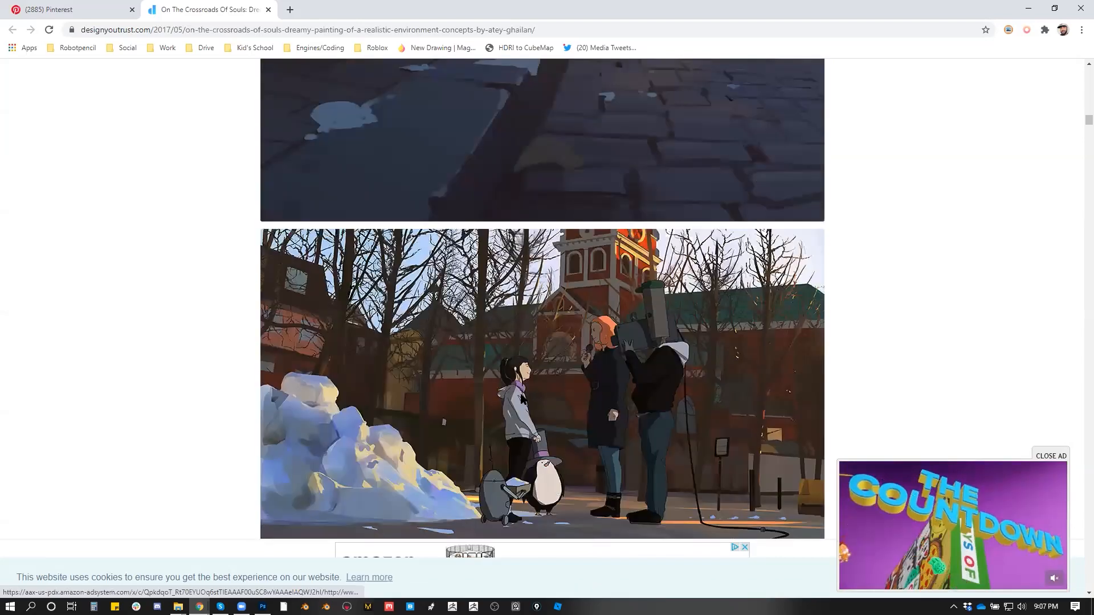
Examine the following paintings, from the statue square and rainy crossing through the portraits to the burning forest scenes.
scroll(519, 399, "down", 18)
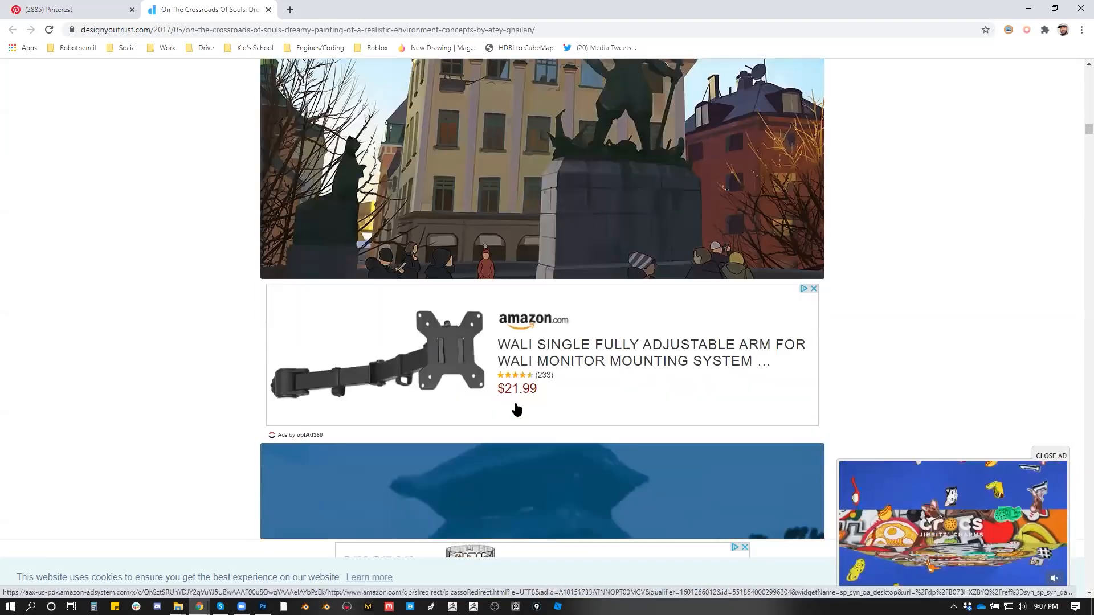
scroll(511, 415, "down", 20)
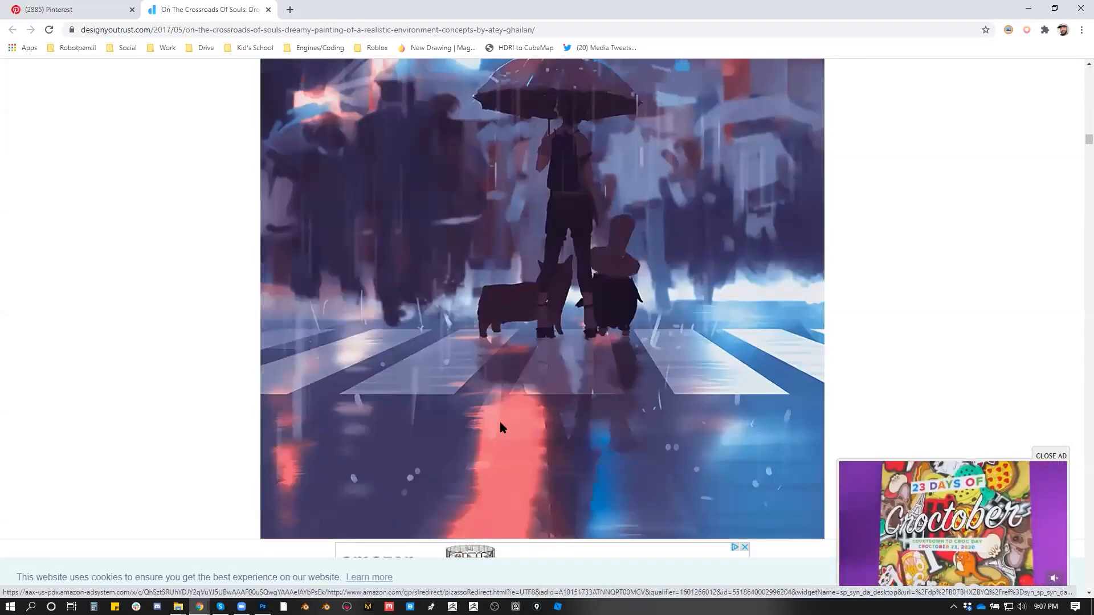
scroll(495, 427, "down", 15)
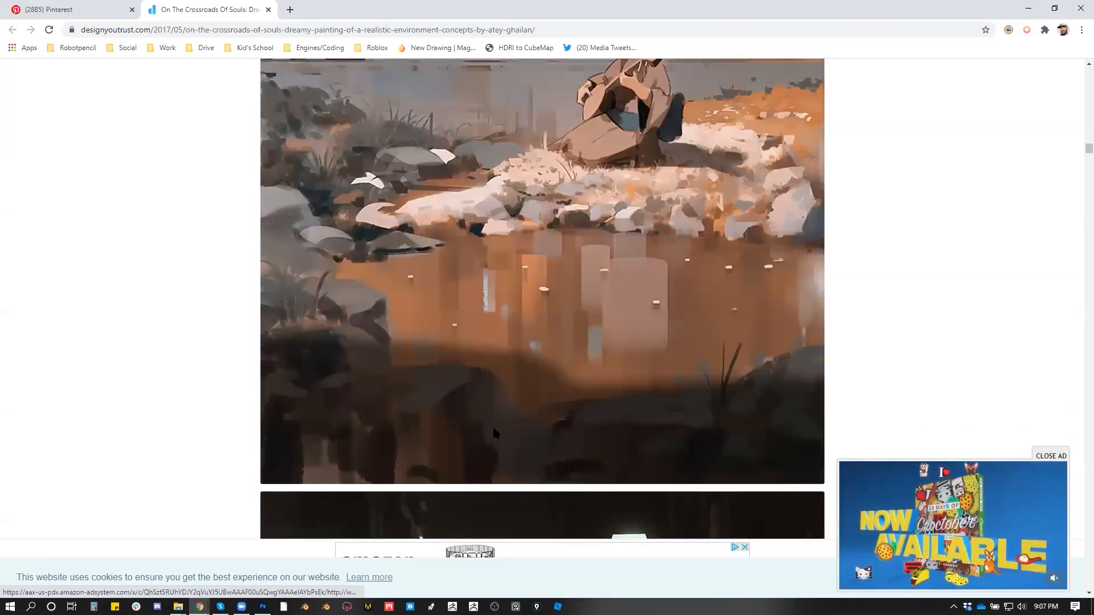
scroll(741, 330, "down", 11)
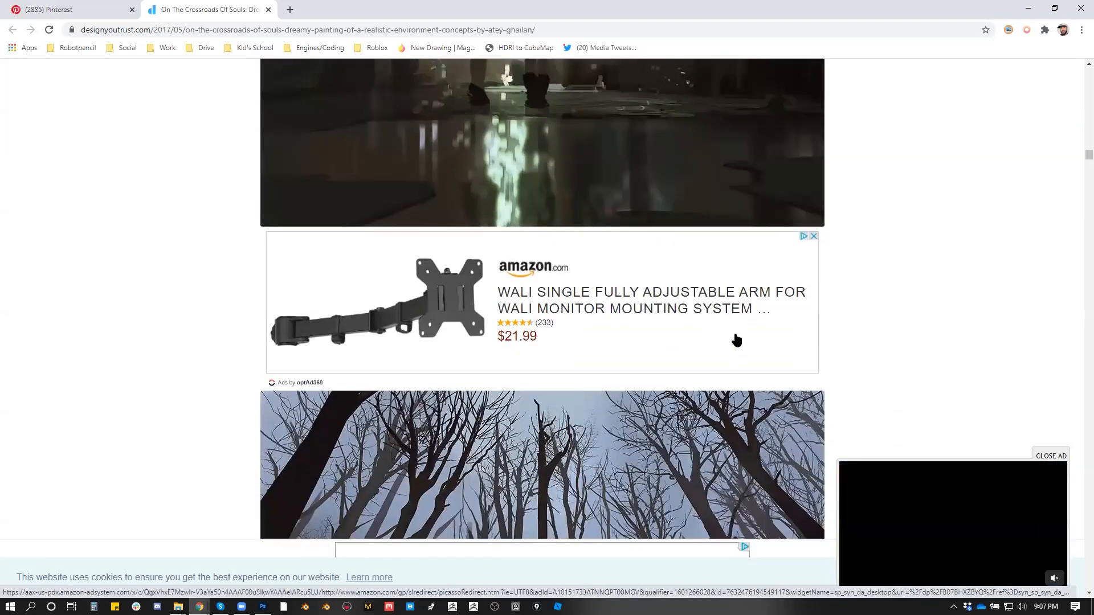
scroll(724, 342, "down", 15)
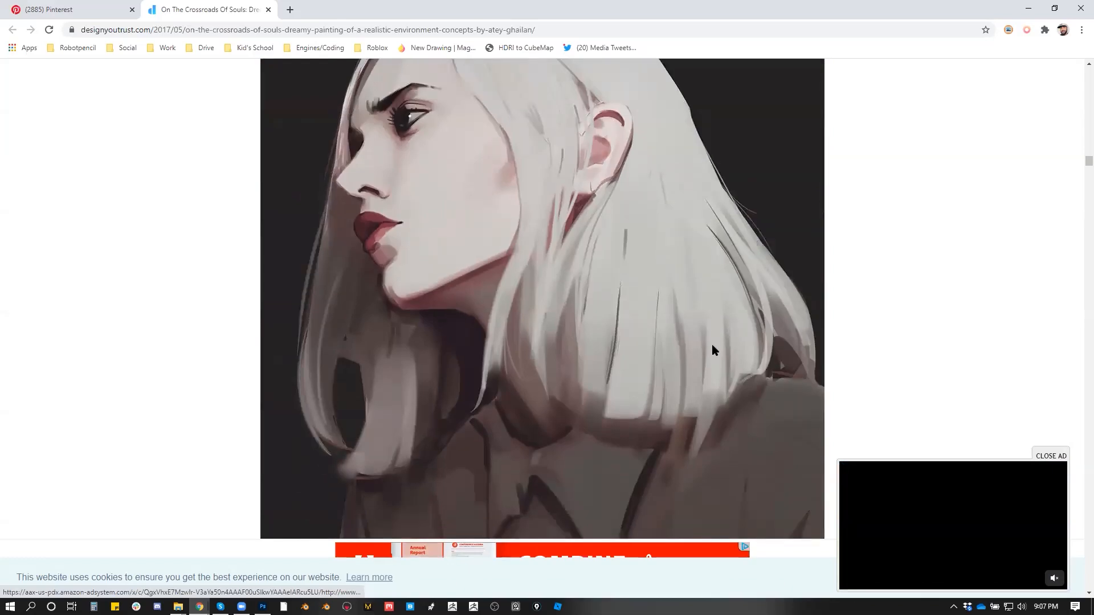
scroll(705, 350, "down", 18)
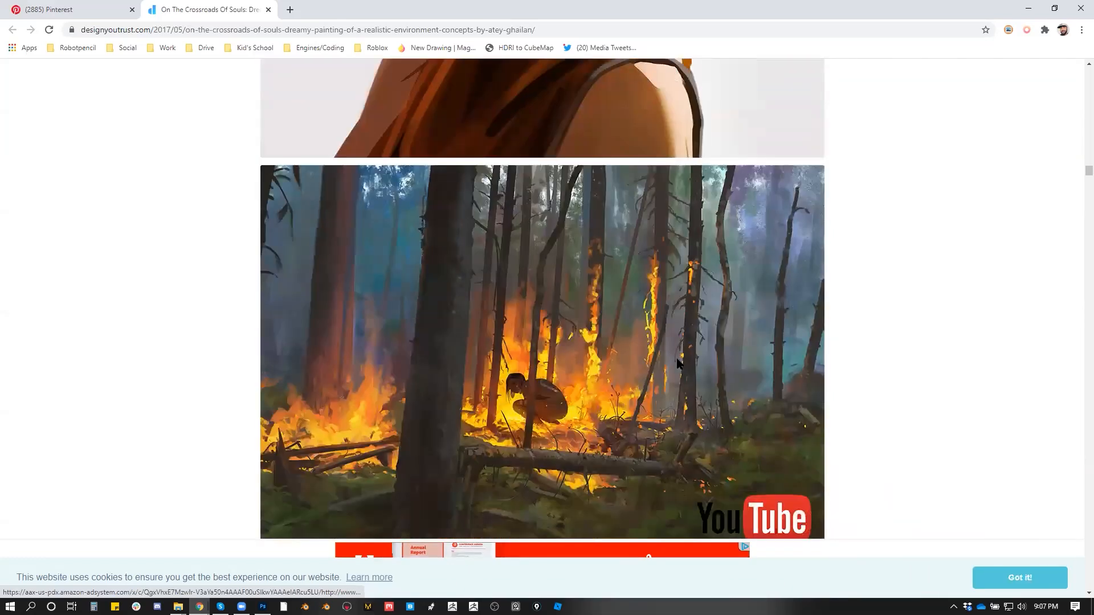
scroll(677, 360, "down", 6)
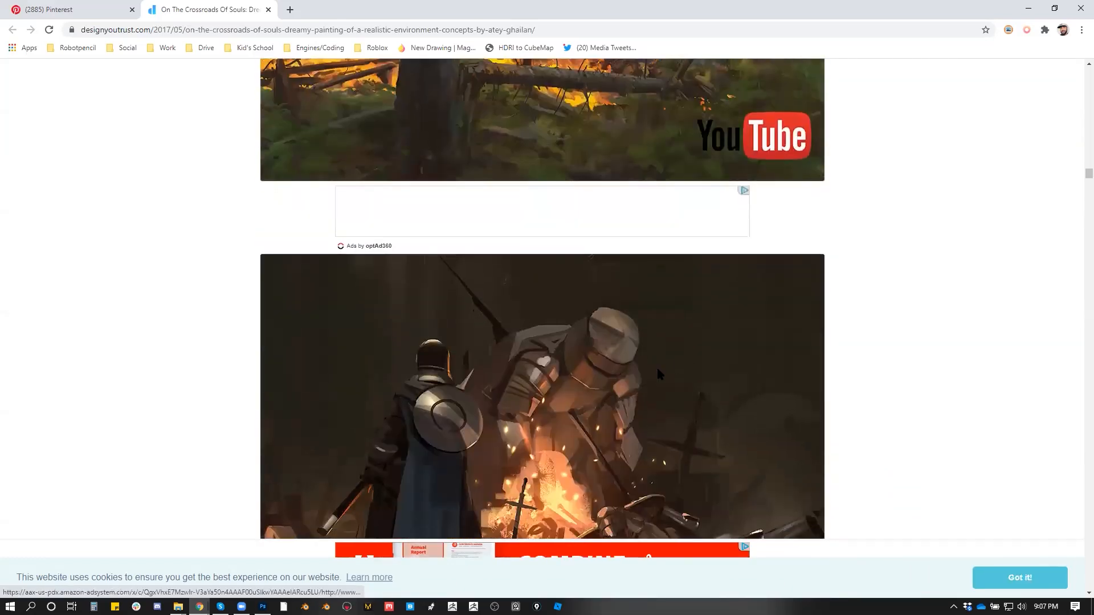
scroll(1026, 205, "down", 9)
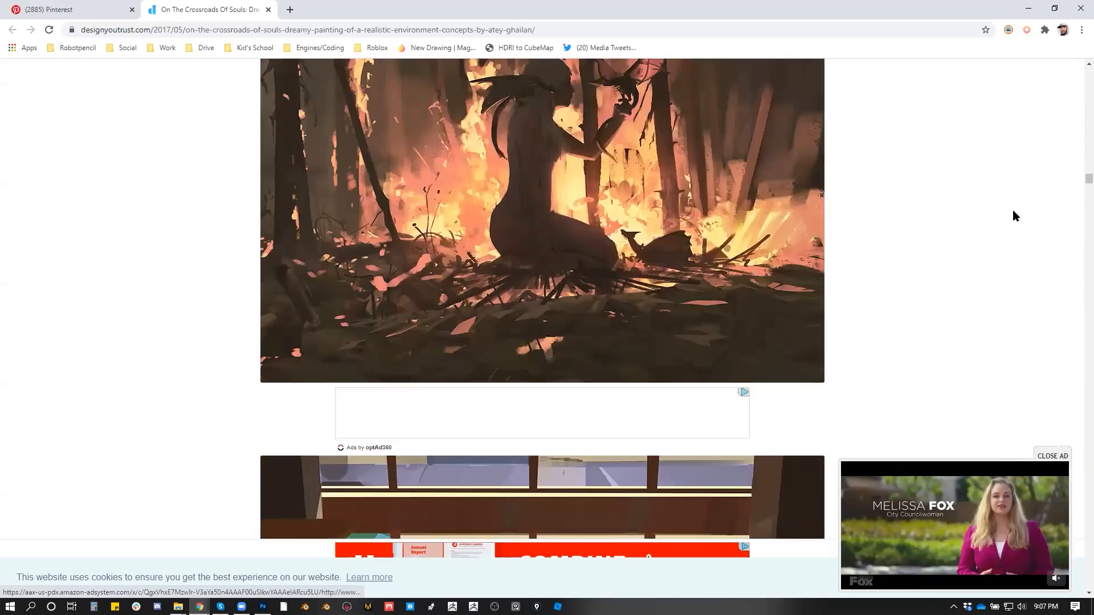
Study the lighting in the sunlit cat café, hospital corridor, dark classroom, yellow operating room and night rooftop paintings.
scroll(1009, 219, "down", 5)
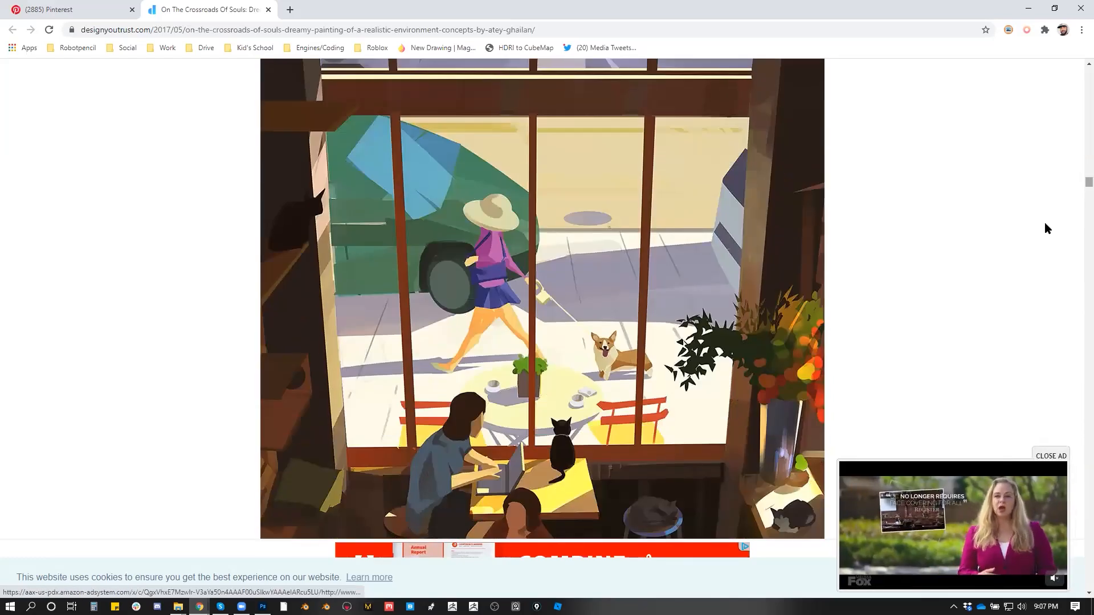
scroll(1043, 225, "down", 2)
scroll(1035, 236, "down", 1)
scroll(1033, 240, "down", 5)
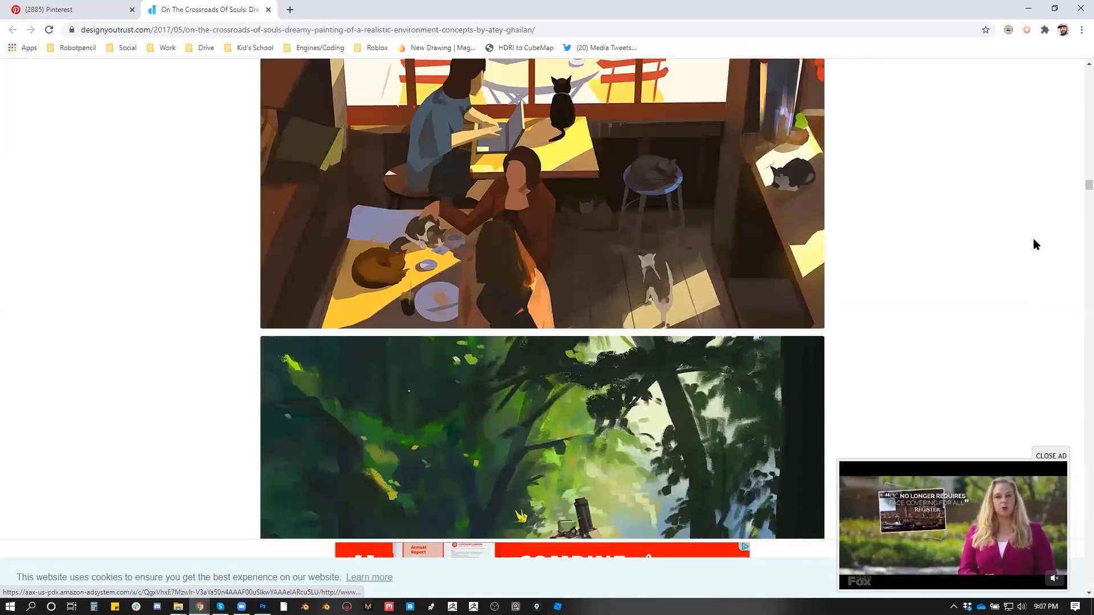
scroll(1077, 196, "down", 10)
scroll(1077, 196, "down", 1)
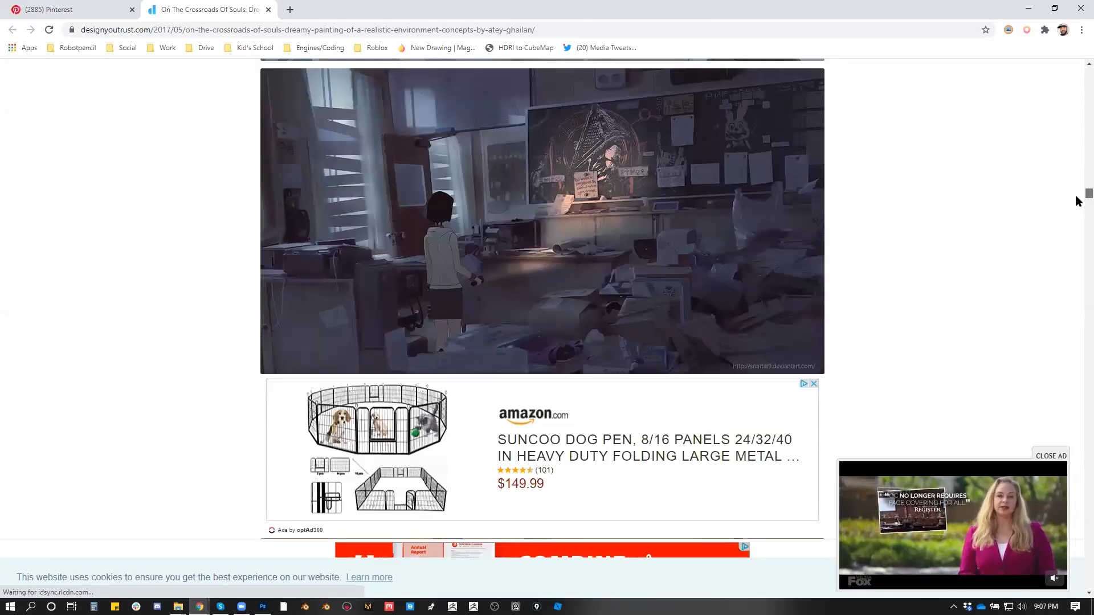
scroll(1077, 196, "up", 15)
scroll(1077, 196, "down", 10)
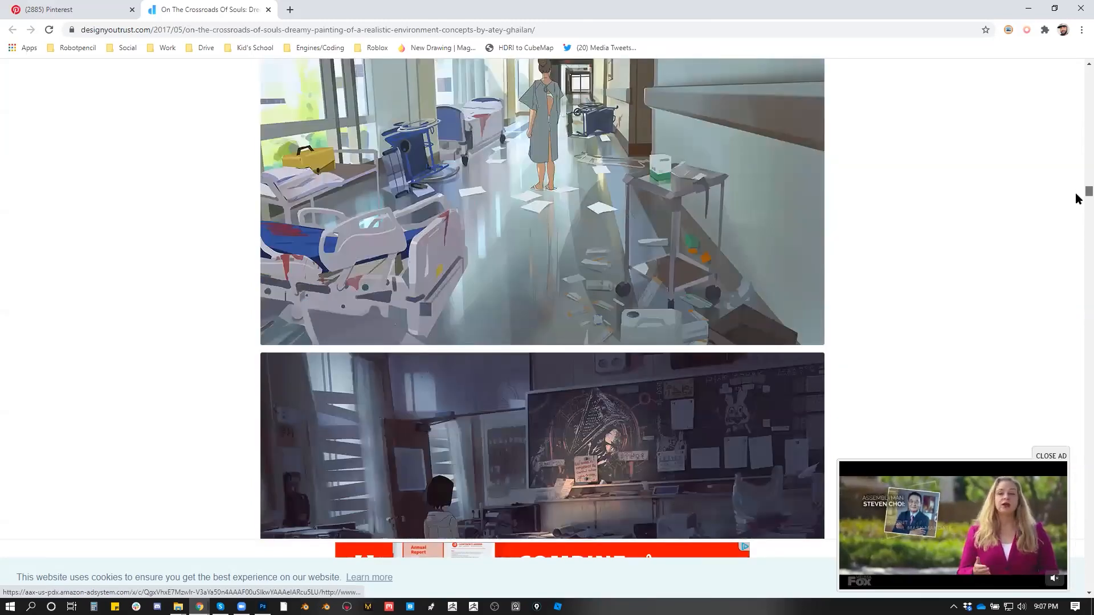
scroll(1077, 196, "up", 1)
scroll(1077, 197, "down", 12)
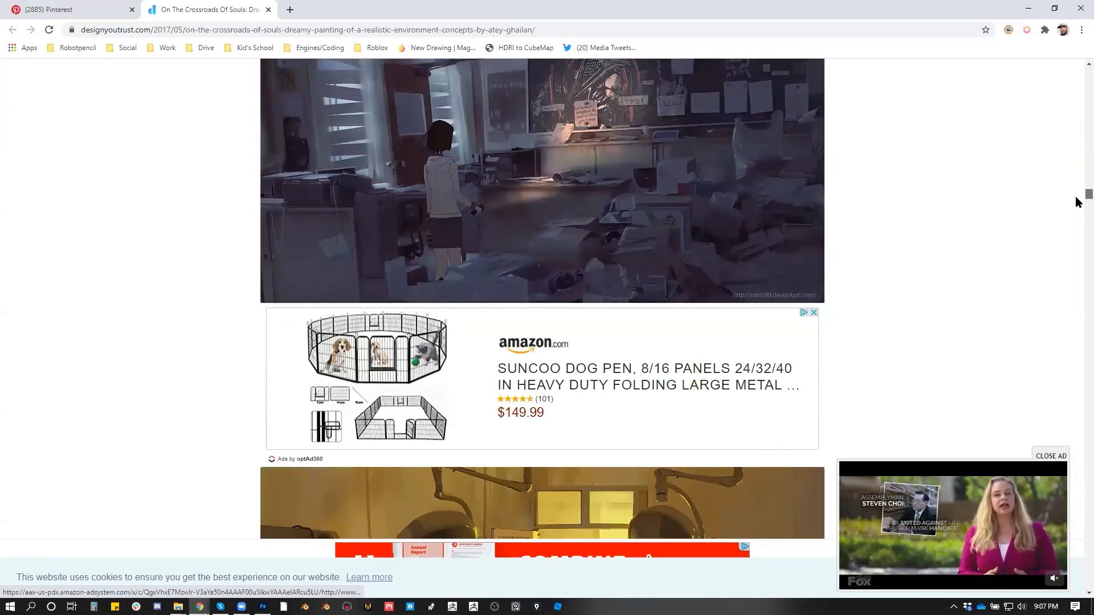
scroll(1077, 205, "down", 6)
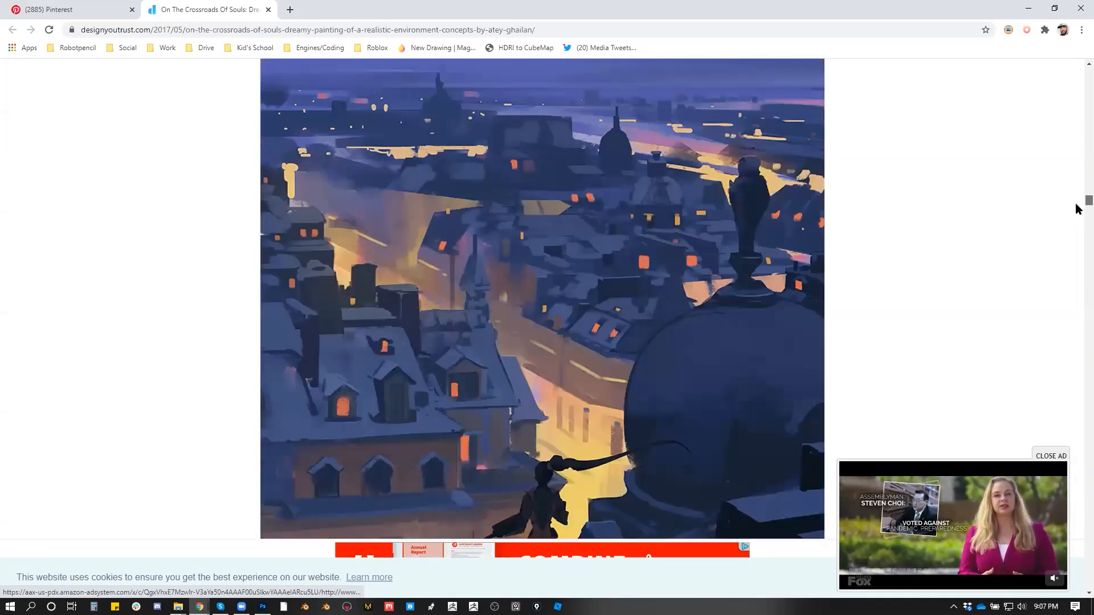
scroll(1077, 205, "up", 12)
scroll(1077, 205, "down", 7)
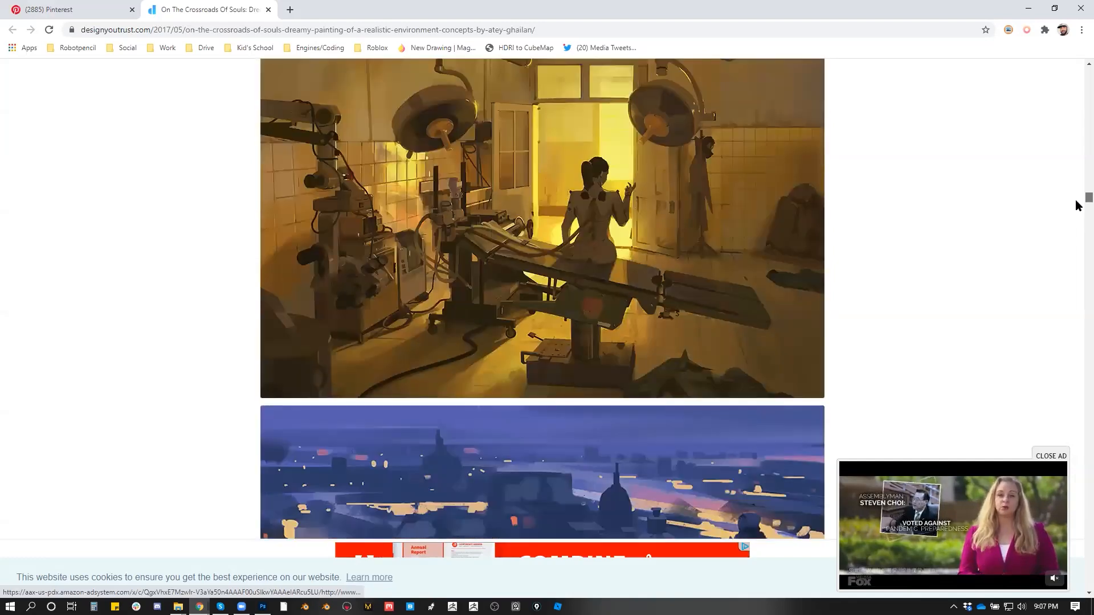
scroll(1077, 208, "down", 6)
Look through the autumn forest, backlit cat and mouse, dusk cityscape and underwater diver paintings further down the article.
scroll(1078, 228, "down", 15)
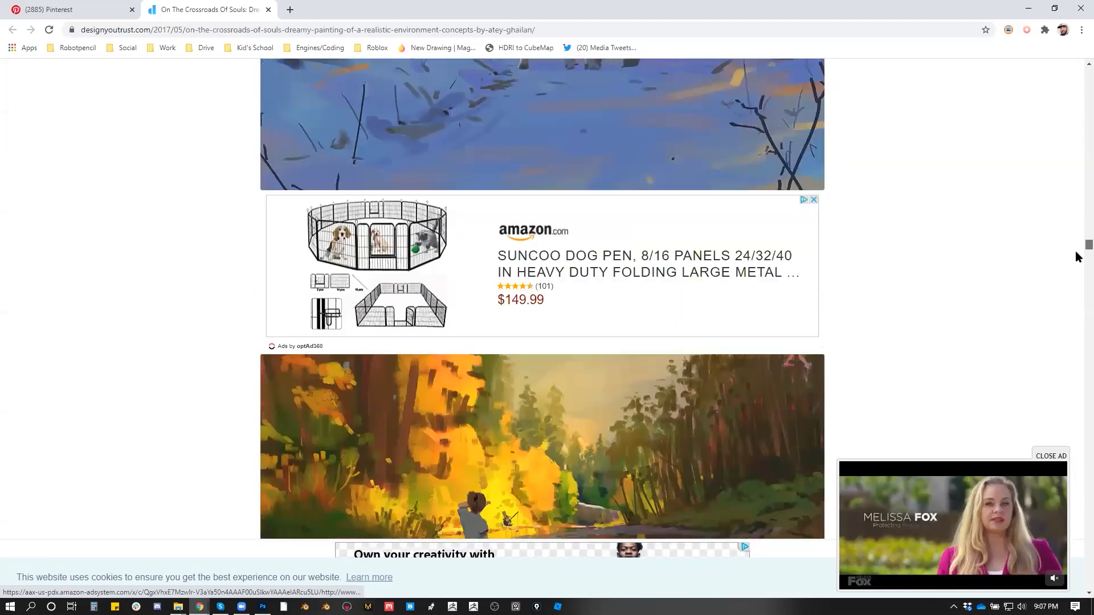
scroll(1077, 262, "down", 20)
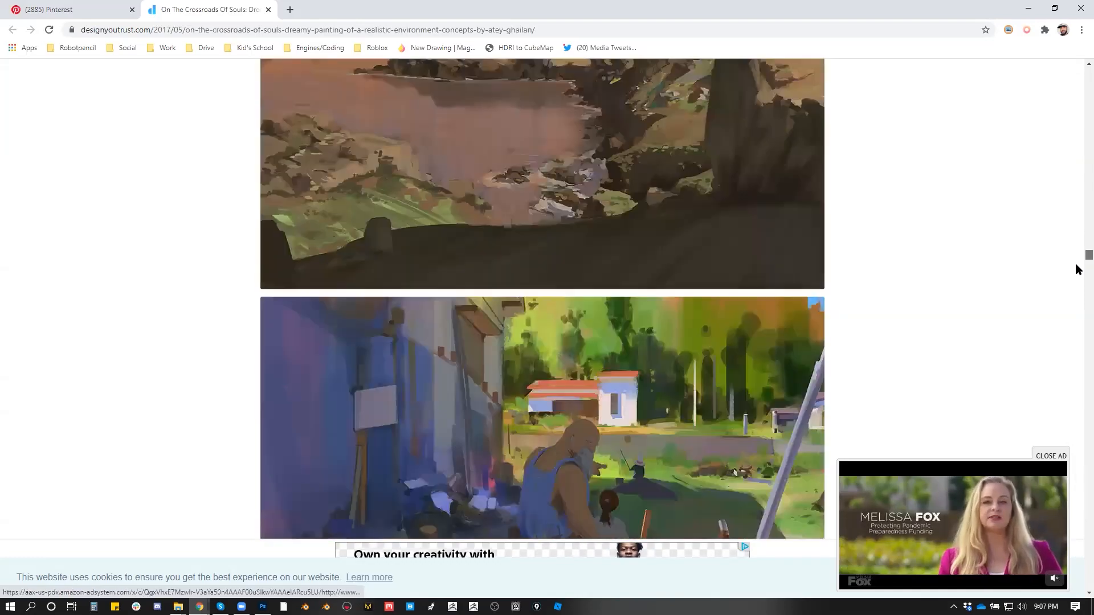
scroll(1078, 277, "down", 6)
scroll(1077, 276, "up", 7)
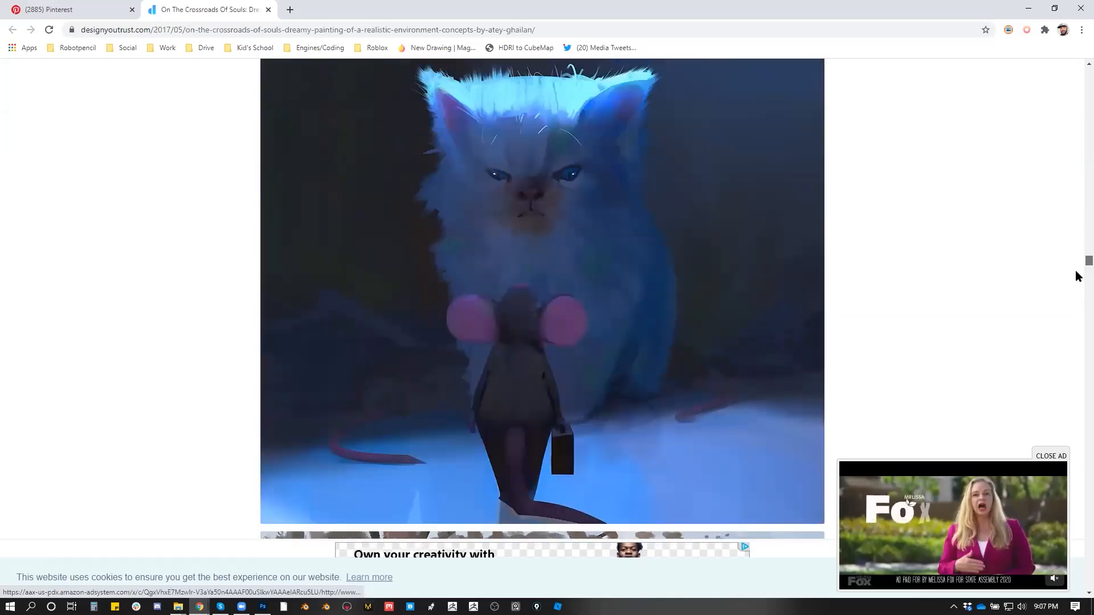
scroll(1077, 279, "down", 20)
scroll(1077, 285, "down", 3)
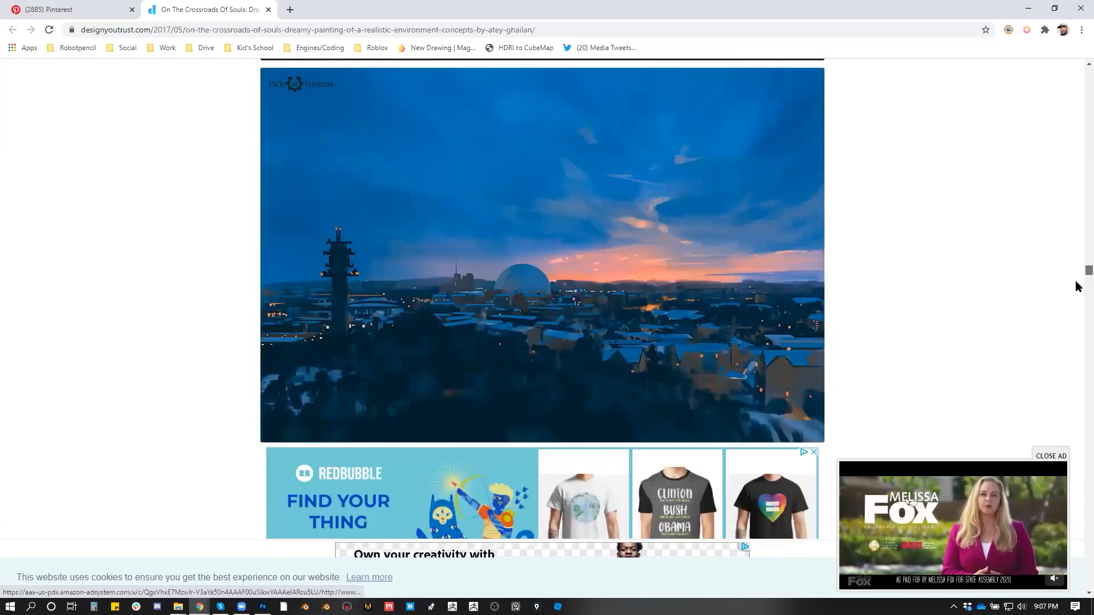
scroll(1078, 287, "down", 4)
scroll(1078, 288, "up", 5)
scroll(1079, 287, "down", 3)
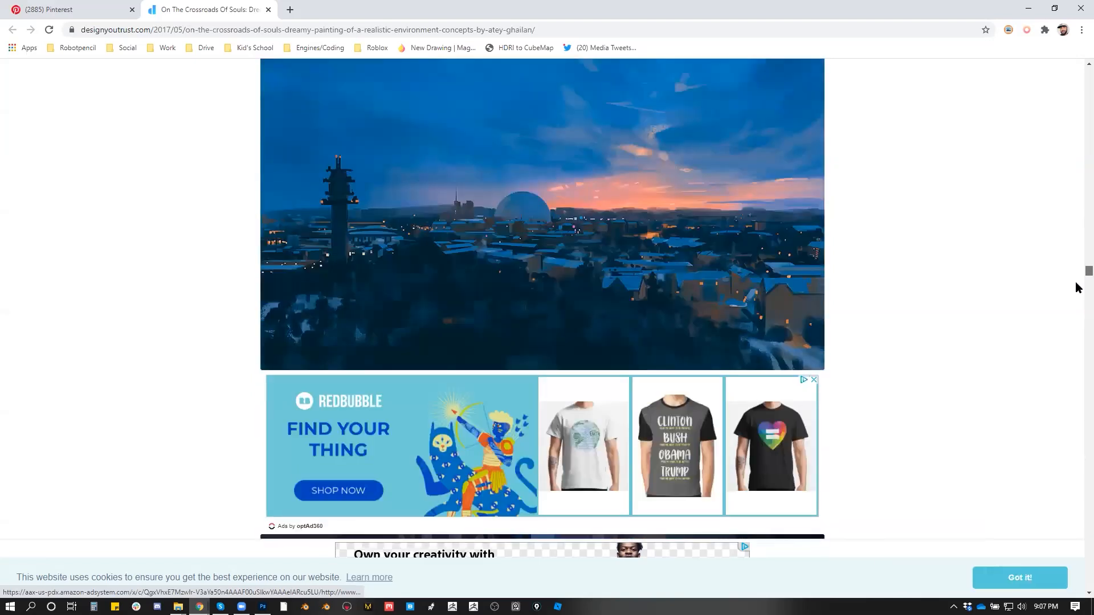
scroll(1078, 291, "down", 10)
scroll(1077, 302, "down", 20)
scroll(1077, 311, "down", 20)
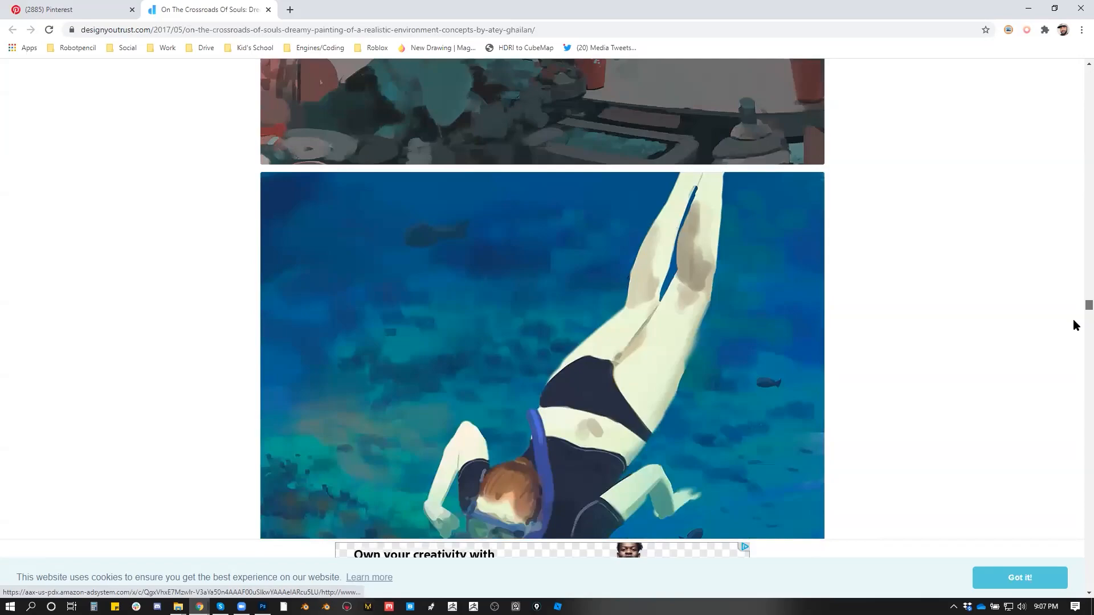
Review the giant footprint, sunlit doorway, shadowed alley, dim room and dark staircase paintings for their contrast of light and shadow.
scroll(1075, 330, "down", 20)
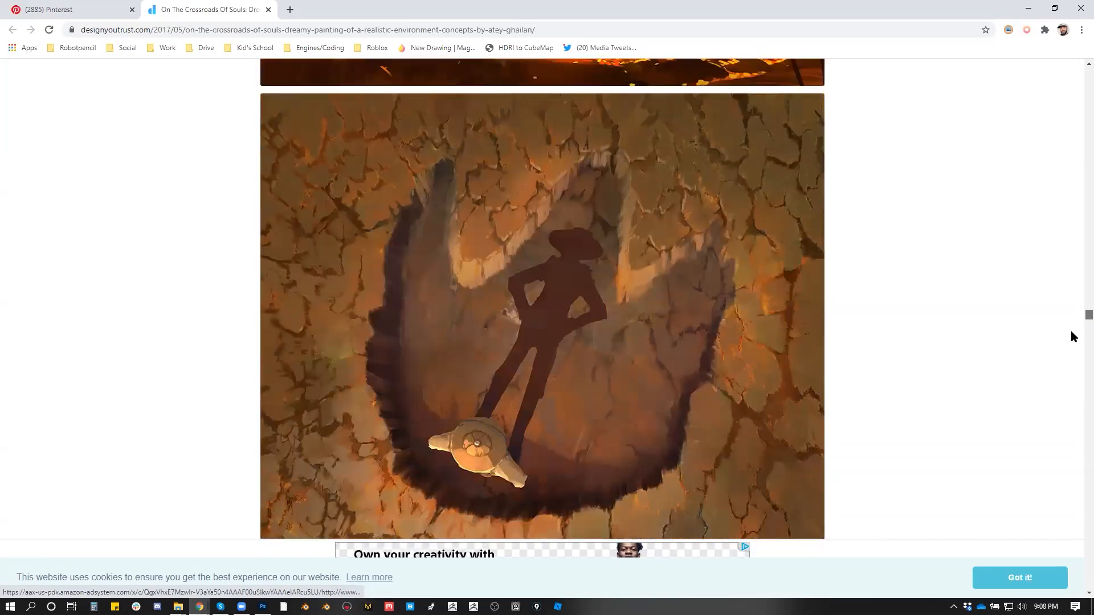
scroll(1070, 342, "down", 20)
scroll(1068, 349, "down", 2)
scroll(1068, 345, "up", 10)
scroll(1067, 347, "down", 9)
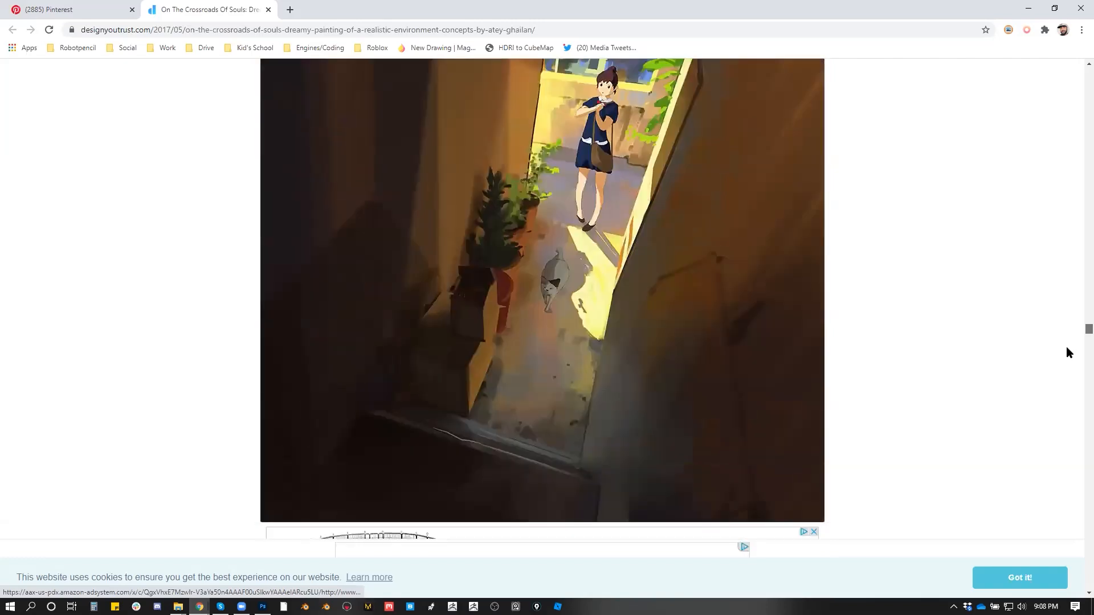
scroll(1068, 352, "down", 20)
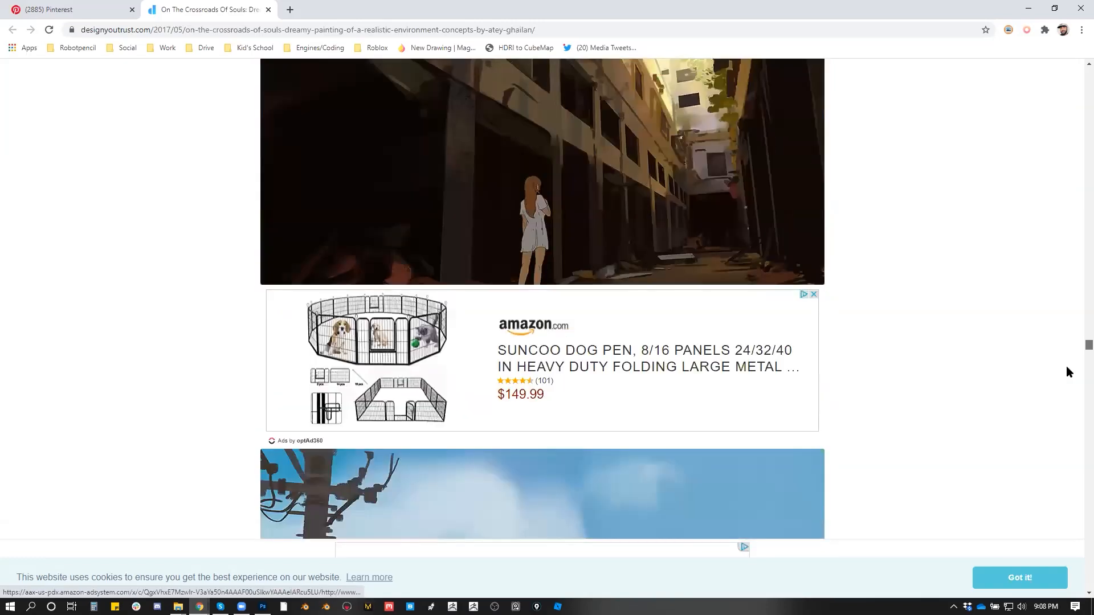
scroll(1066, 369, "up", 15)
scroll(1065, 365, "down", 7)
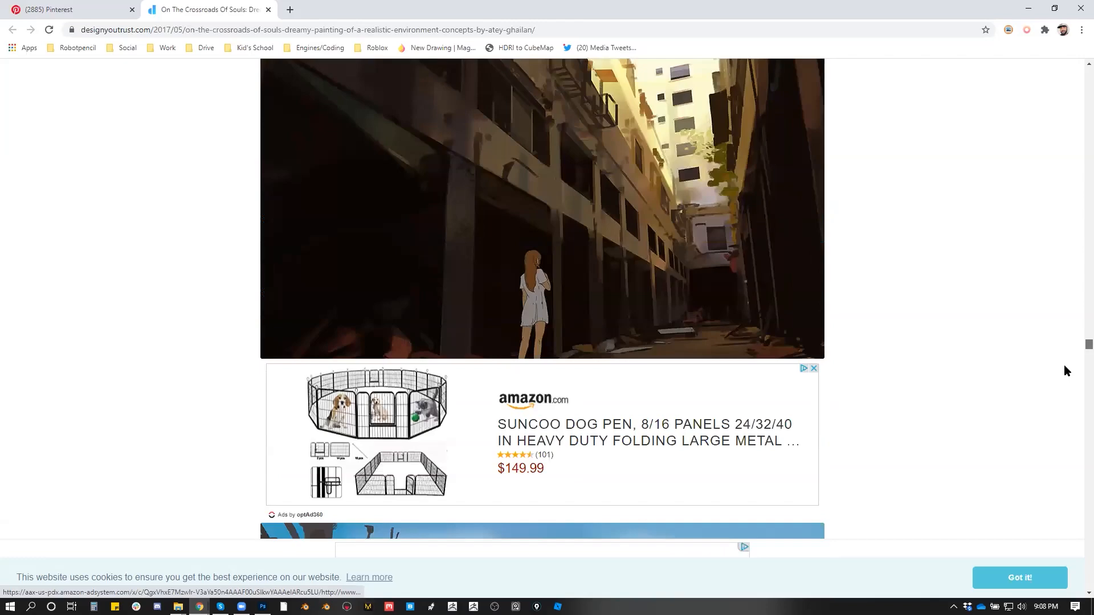
scroll(1065, 374, "down", 20)
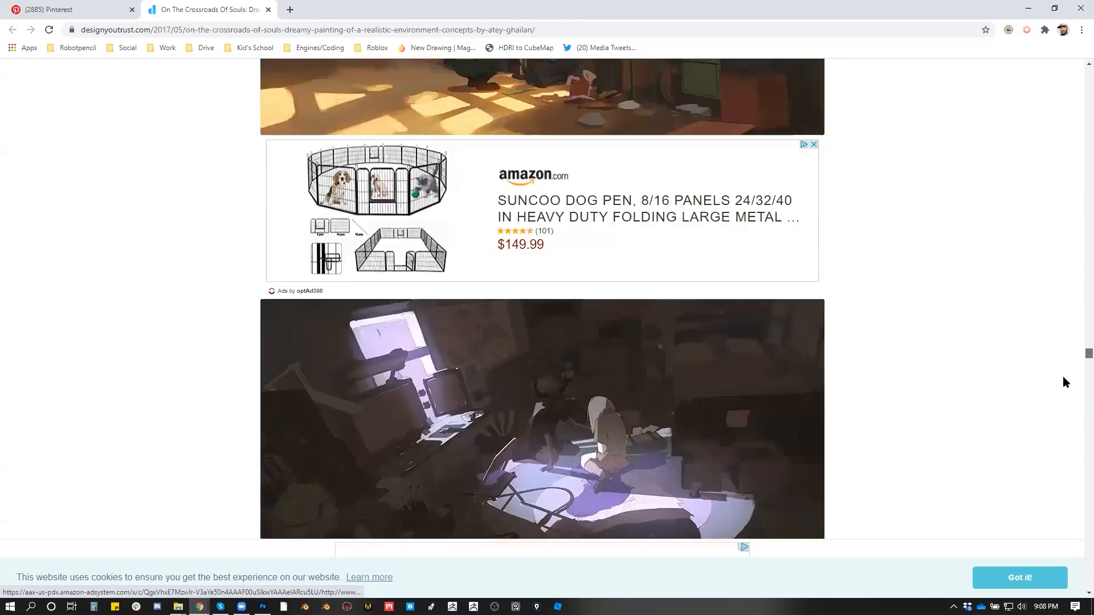
scroll(1064, 383, "down", 20)
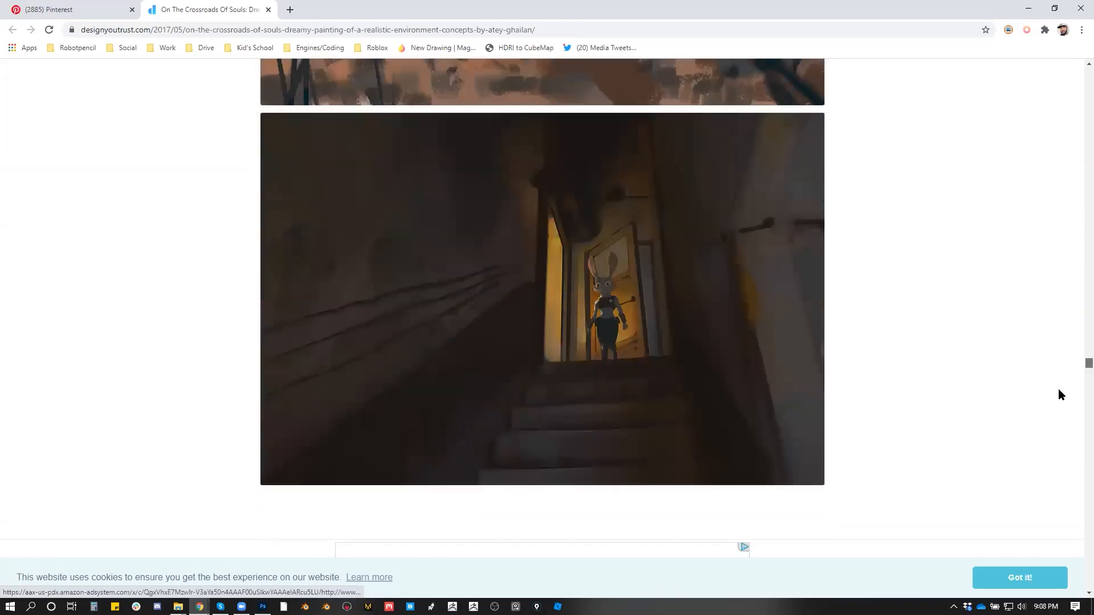
Study the light and colour in the forest road, shaded porch, orange beach, dark glowing forest and autumn mushroom paintings.
scroll(1061, 397, "down", 20)
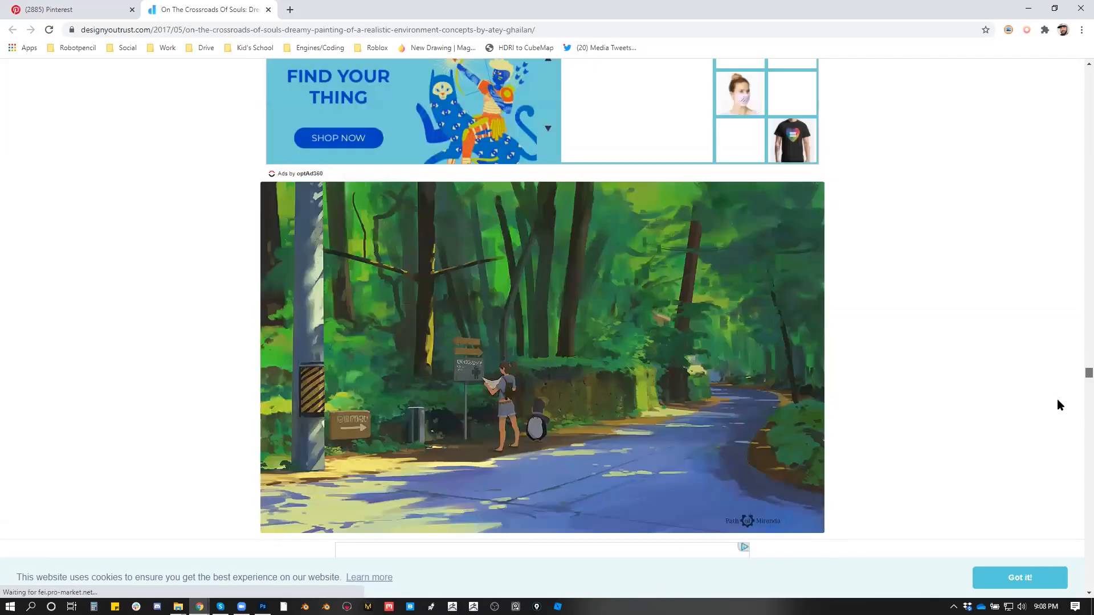
scroll(1058, 408, "down", 20)
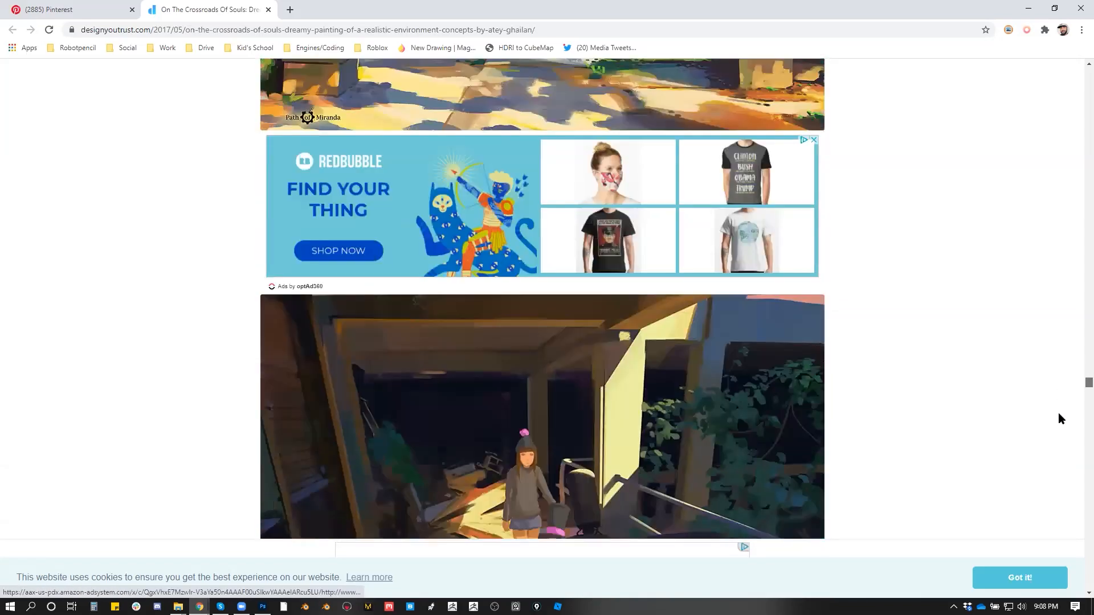
scroll(1058, 423, "down", 20)
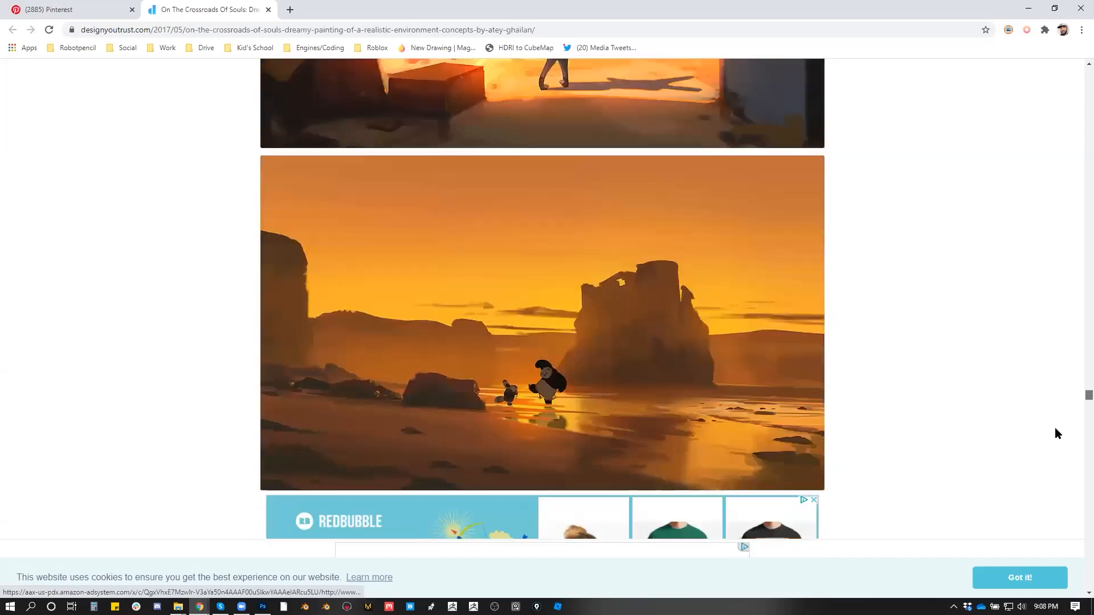
scroll(1055, 436, "down", 15)
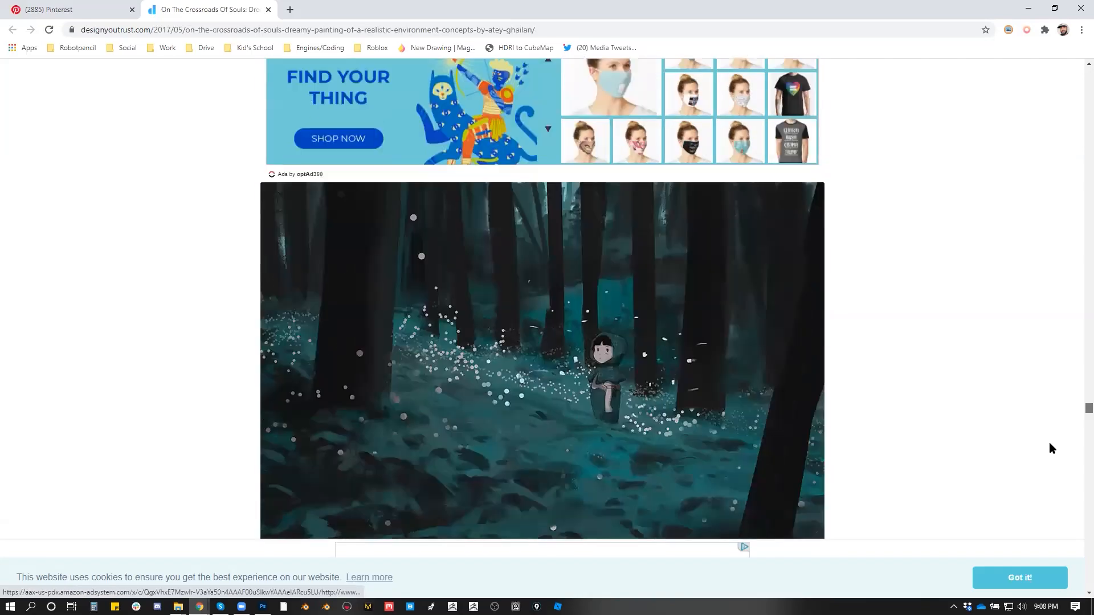
scroll(1047, 439, "down", 7)
scroll(1048, 439, "up", 6)
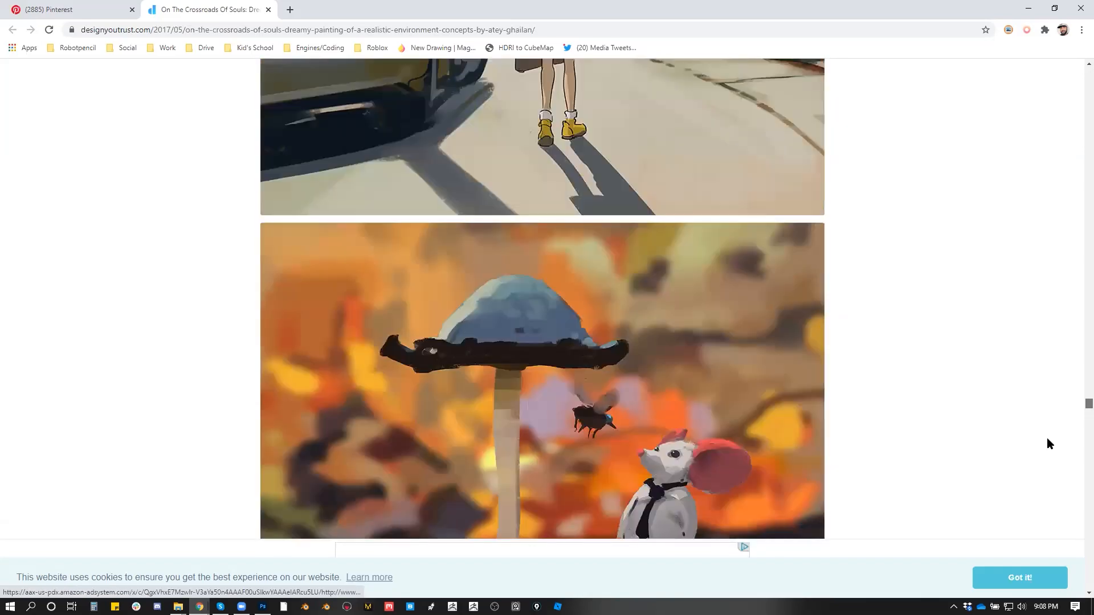
scroll(1047, 439, "down", 4)
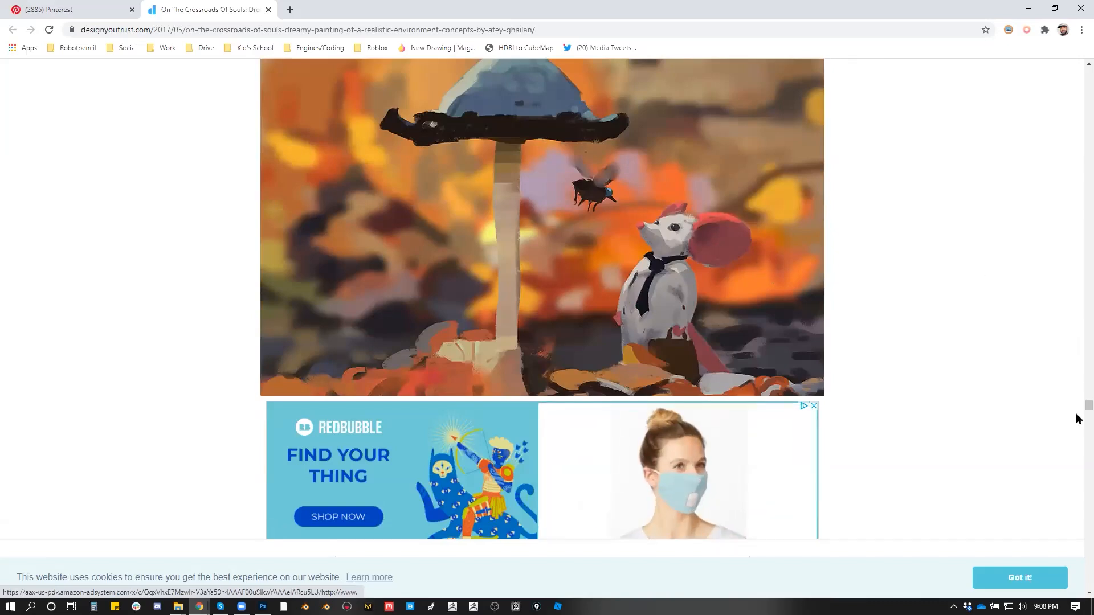
Review the fallen knight, cheese mouse, amber forest, glowing wreckage, red alley and raccoon paintings further down the article.
scroll(1077, 423, "down", 10)
scroll(1077, 433, "up", 4)
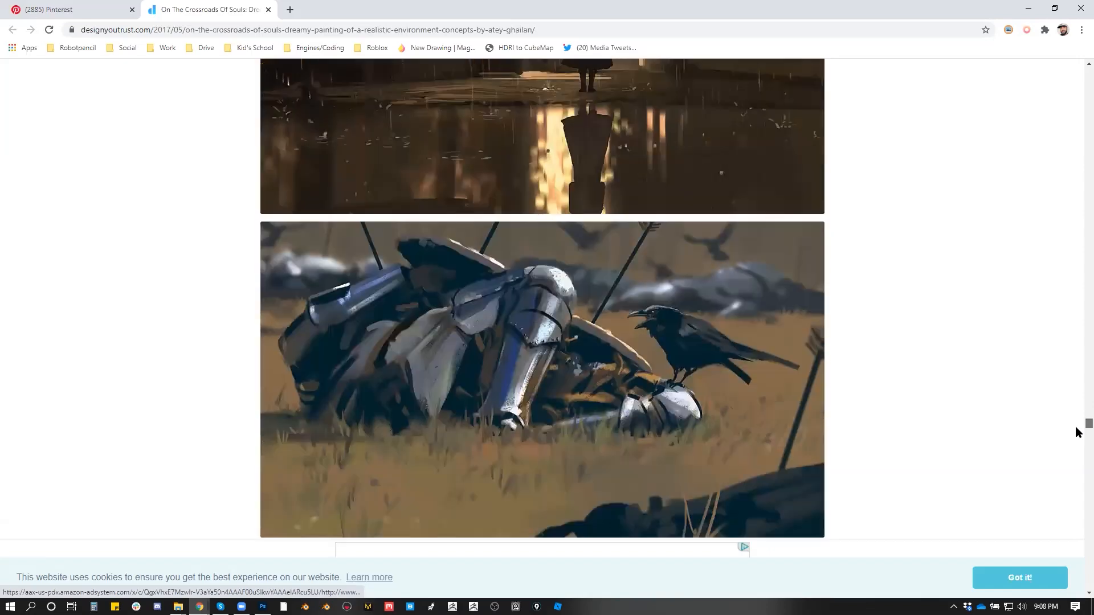
scroll(1078, 436, "down", 12)
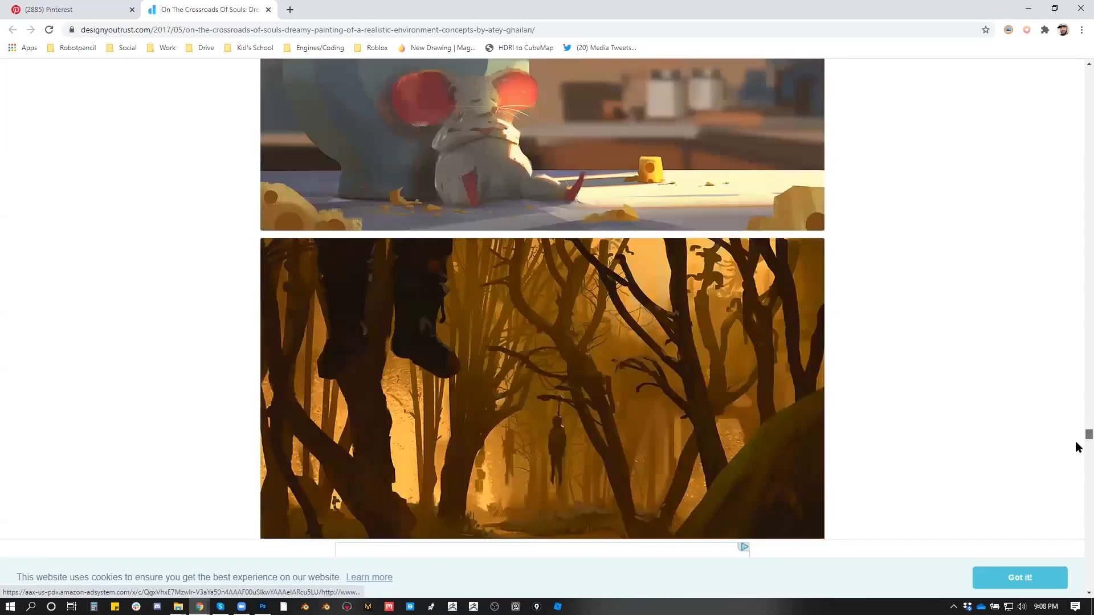
scroll(1077, 448, "down", 15)
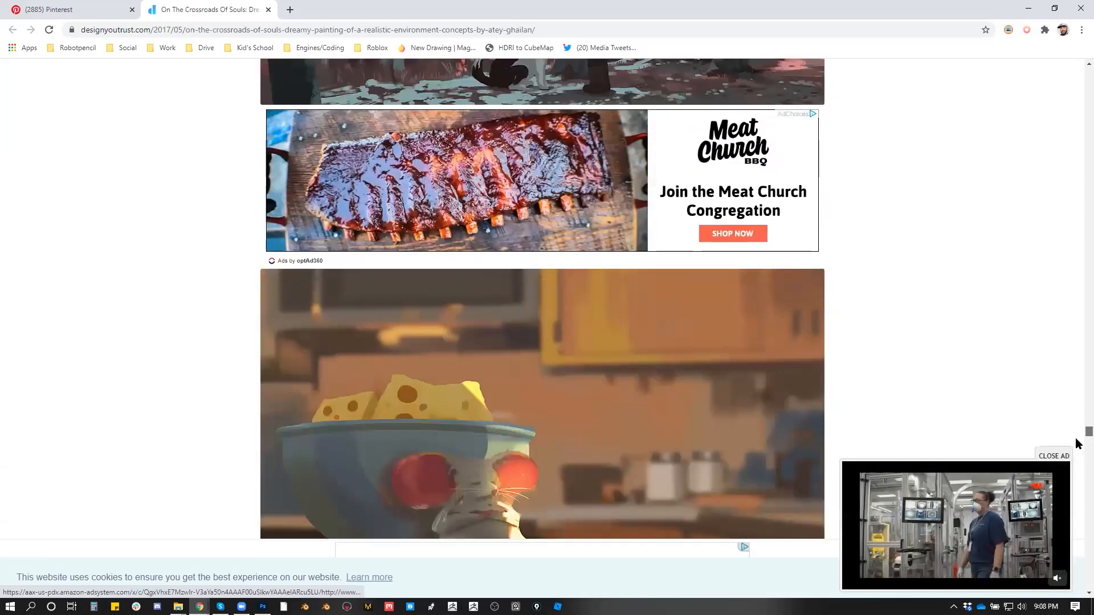
scroll(1079, 460, "down", 20)
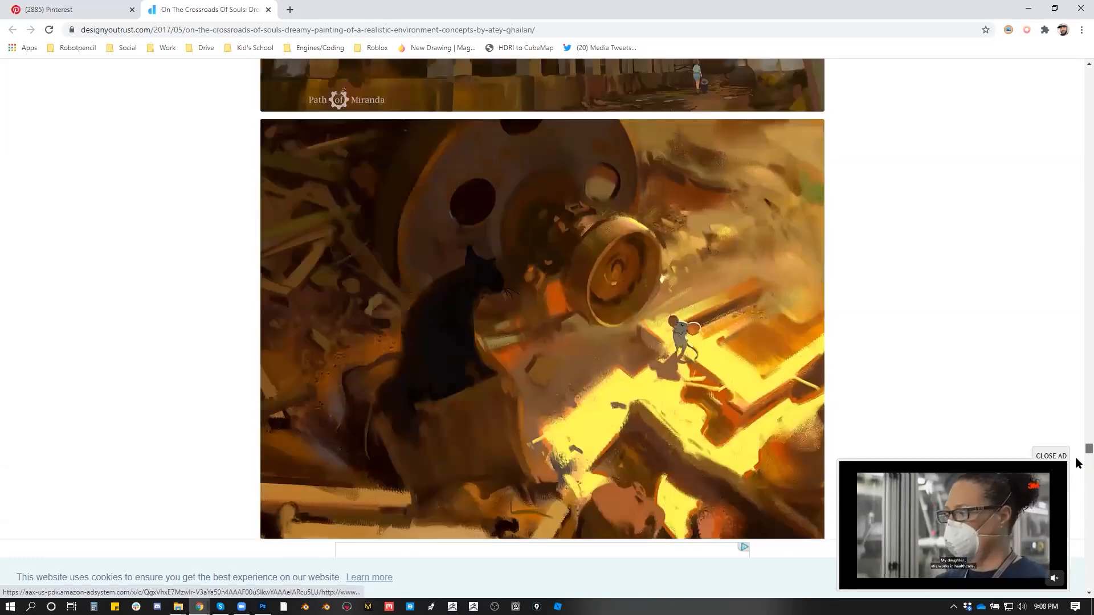
scroll(1079, 485, "down", 15)
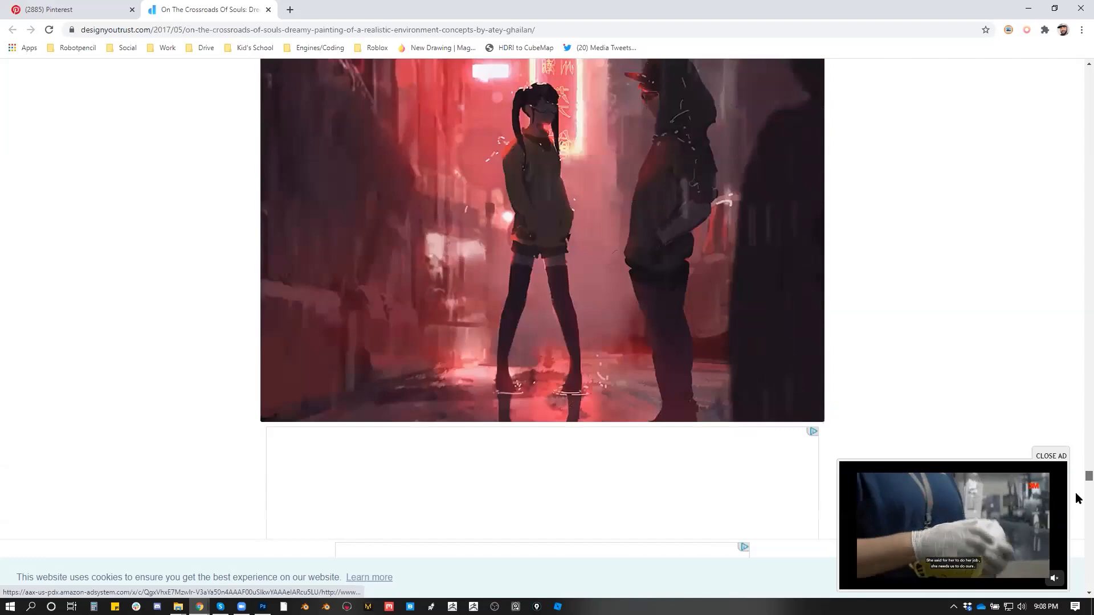
left_click_drag(1079, 498, 1077, 515)
scroll(898, 337, "up", 1)
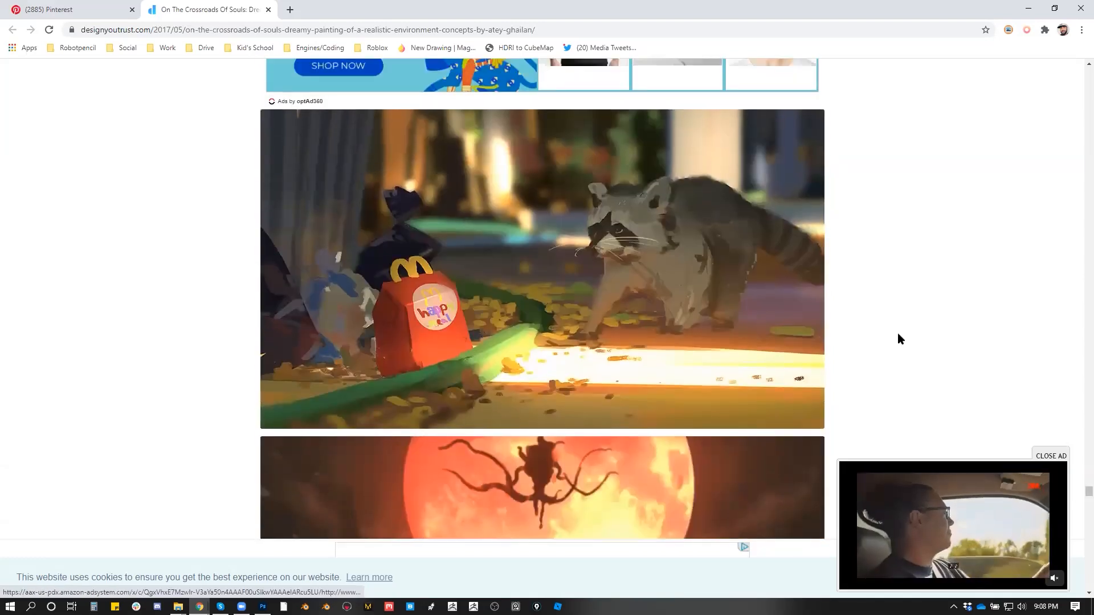
Switch to Photoshop and take a region screenshot of the sunlit street study on the canvas.
left_click(416, 29)
key("alt+Tab")
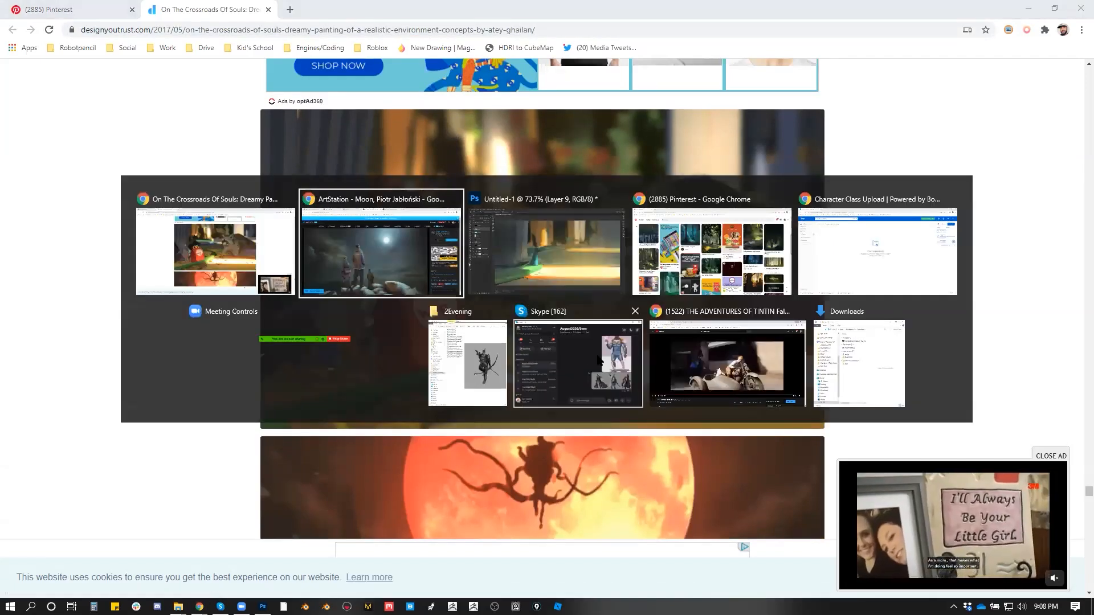
key("Escape")
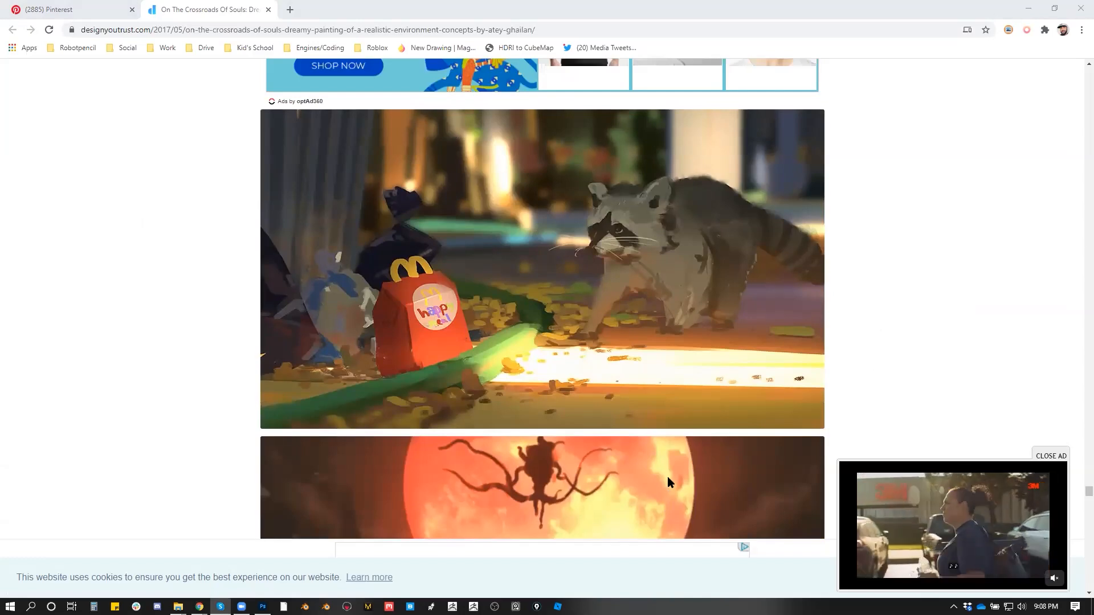
key("alt+Tab")
key("alt+Tab")
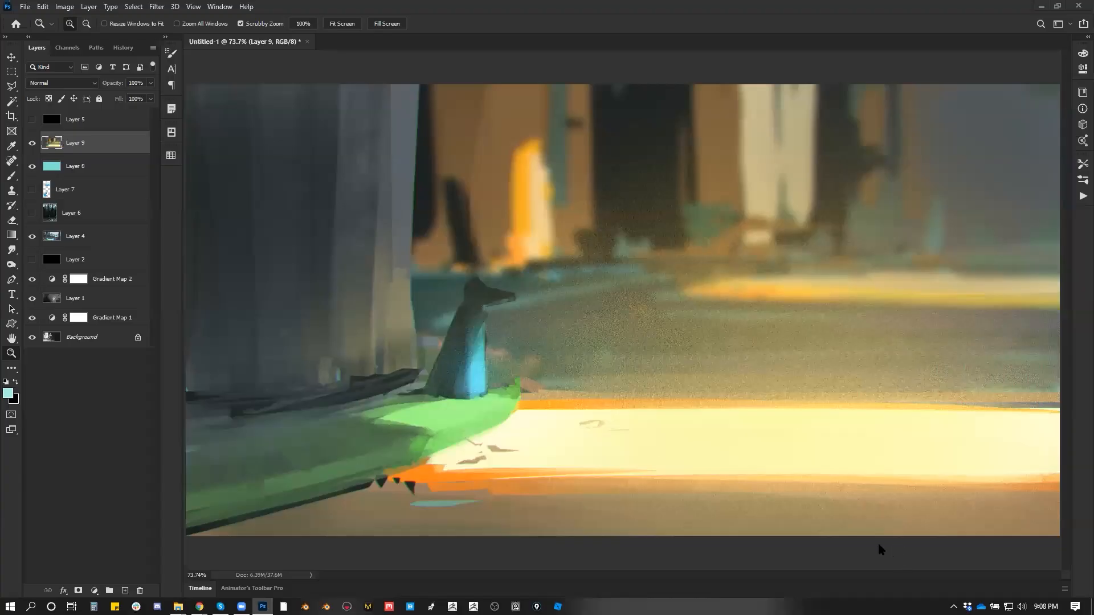
key("ctrl+Print")
left_click_drag(186, 86, 445, 246)
left_click_drag(690, 350, 1057, 528)
Hide Layer 9 and Layer 8, and take a region screenshot of the forest stream painting.
left_click_drag(32, 143, 32, 168)
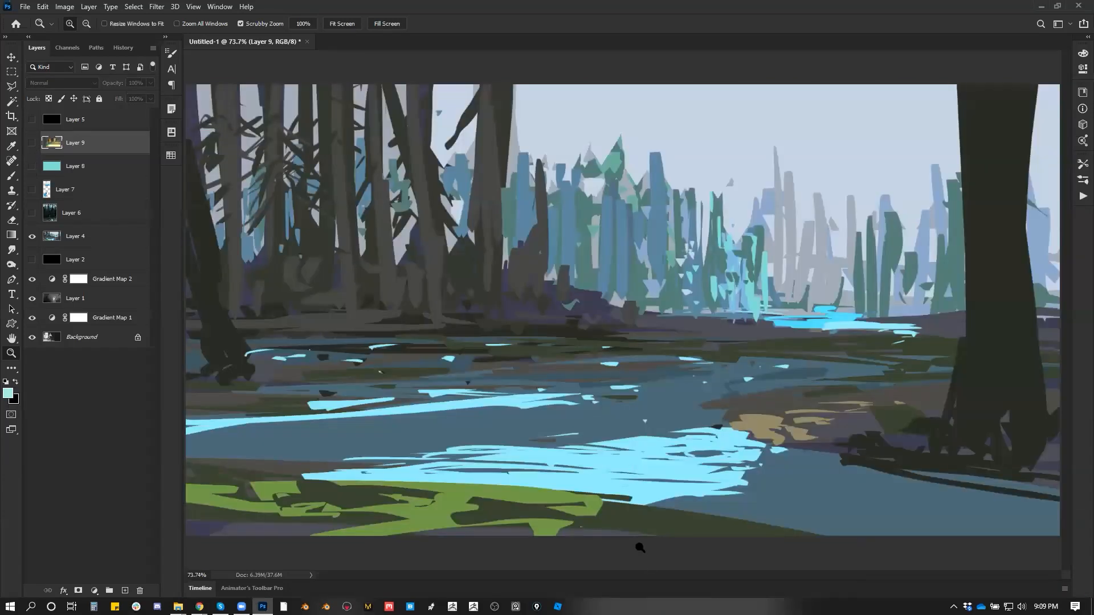
key("ctrl+Print")
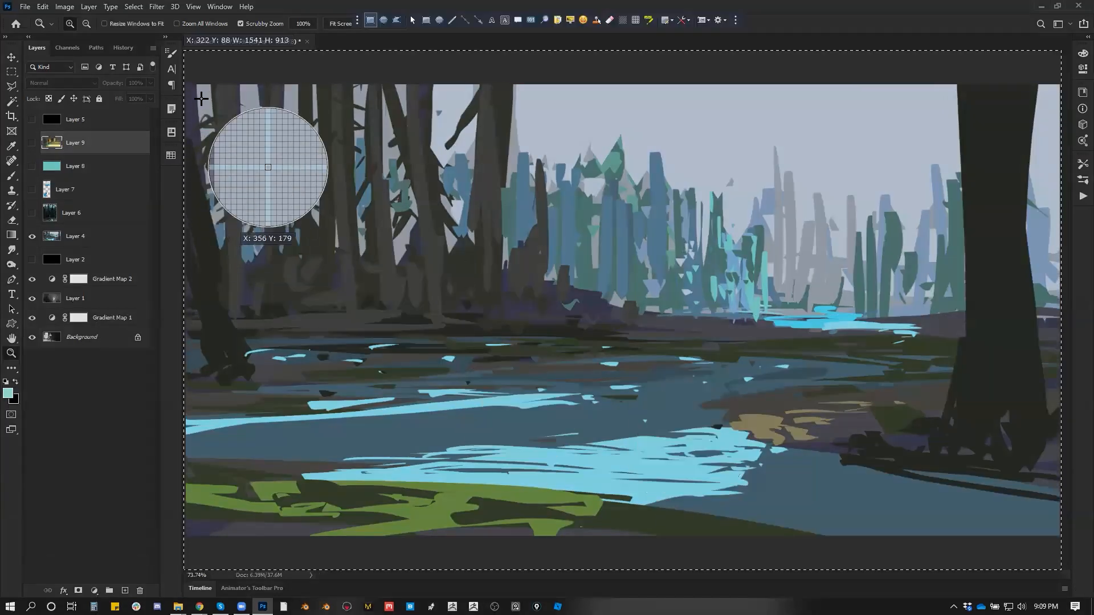
left_click_drag(187, 86, 1057, 534)
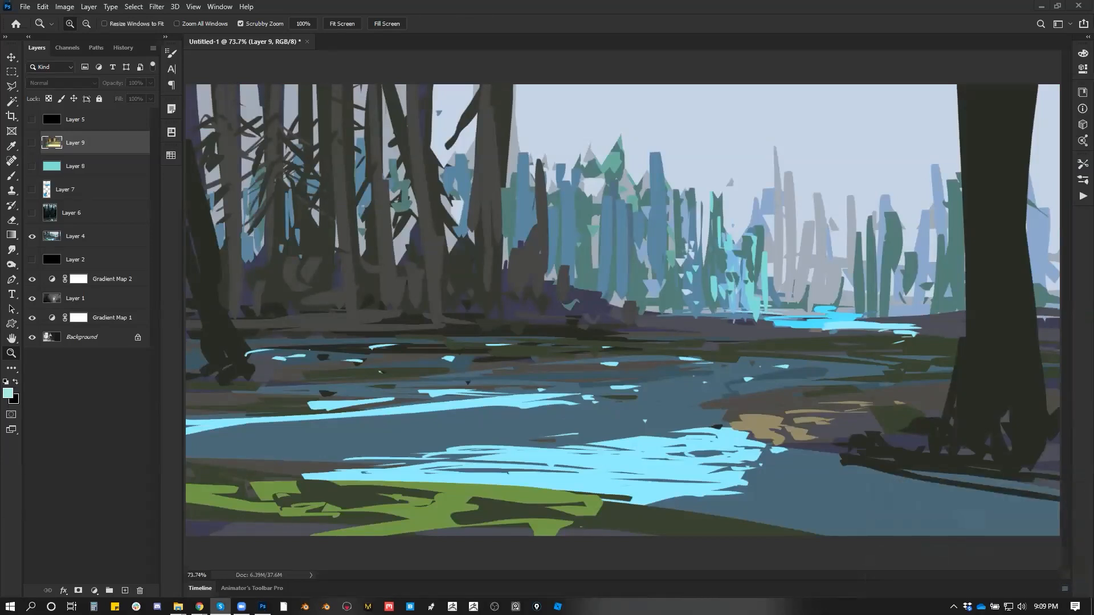
Hide Layer 4, Gradient Map 2 and Layer 1, and take a region screenshot of the orange-lit standing figure painting.
left_click(32, 236)
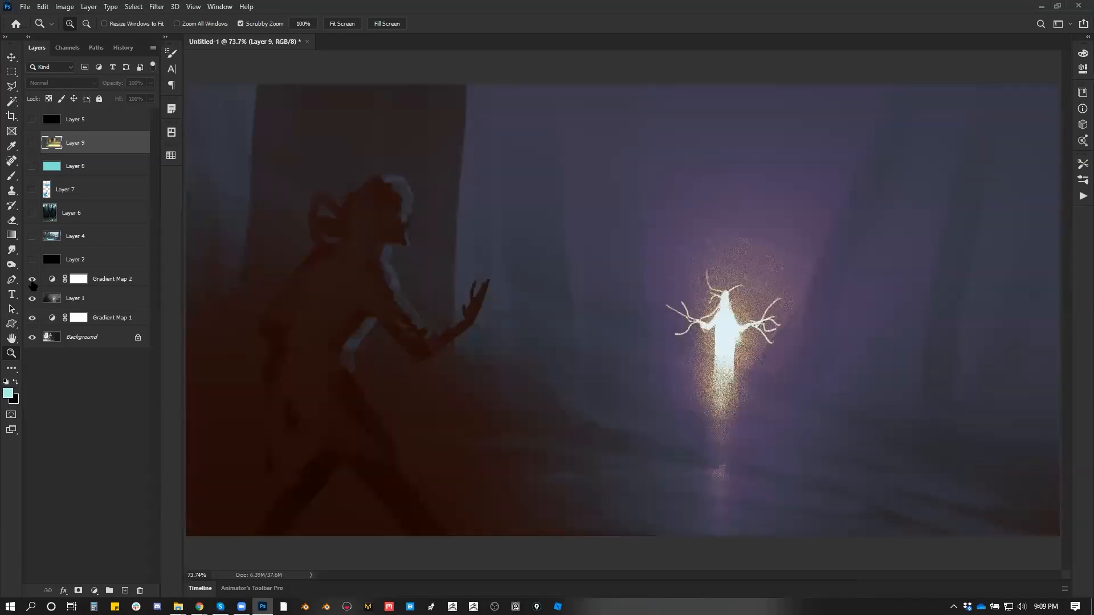
left_click(32, 279)
left_click(32, 298)
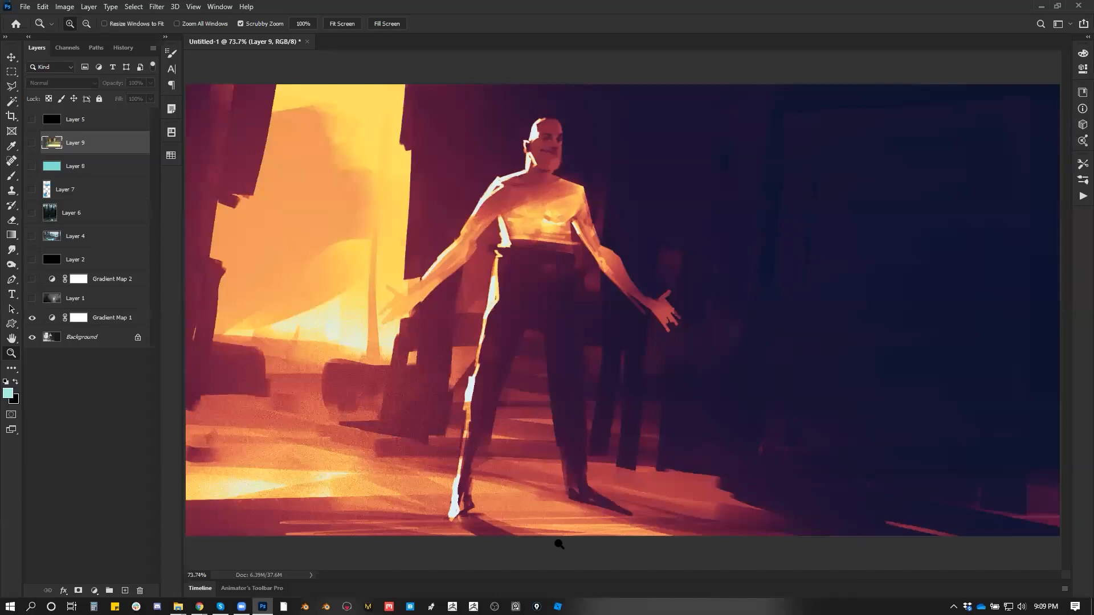
key("ctrl+Print")
left_click_drag(190, 89, 1057, 528)
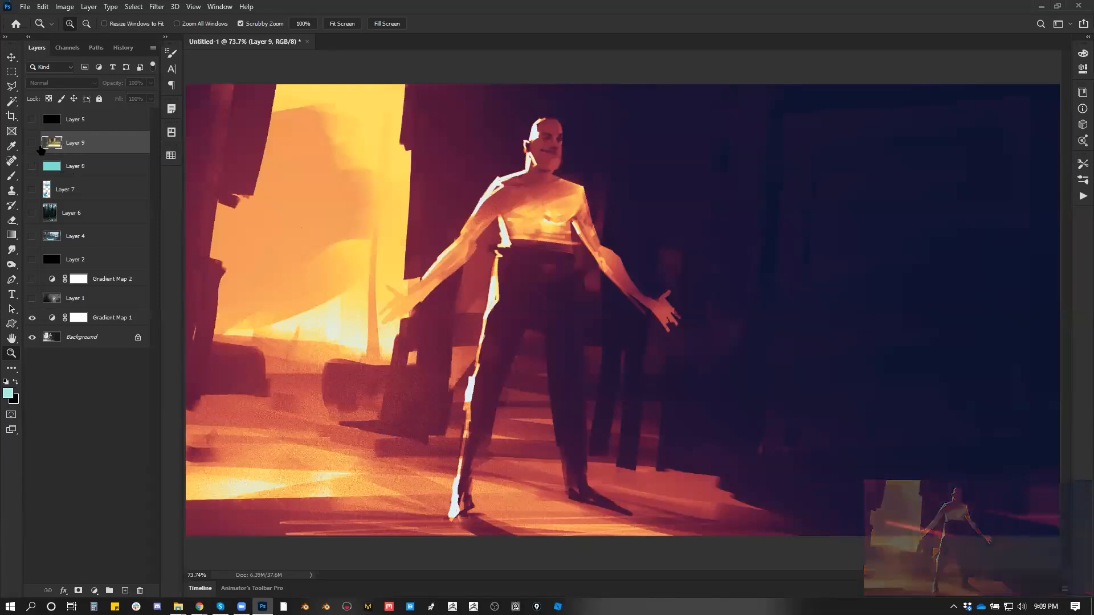
Show Layer 9 again, add an empty layer above it and flip the canvas horizontally.
left_click(33, 143)
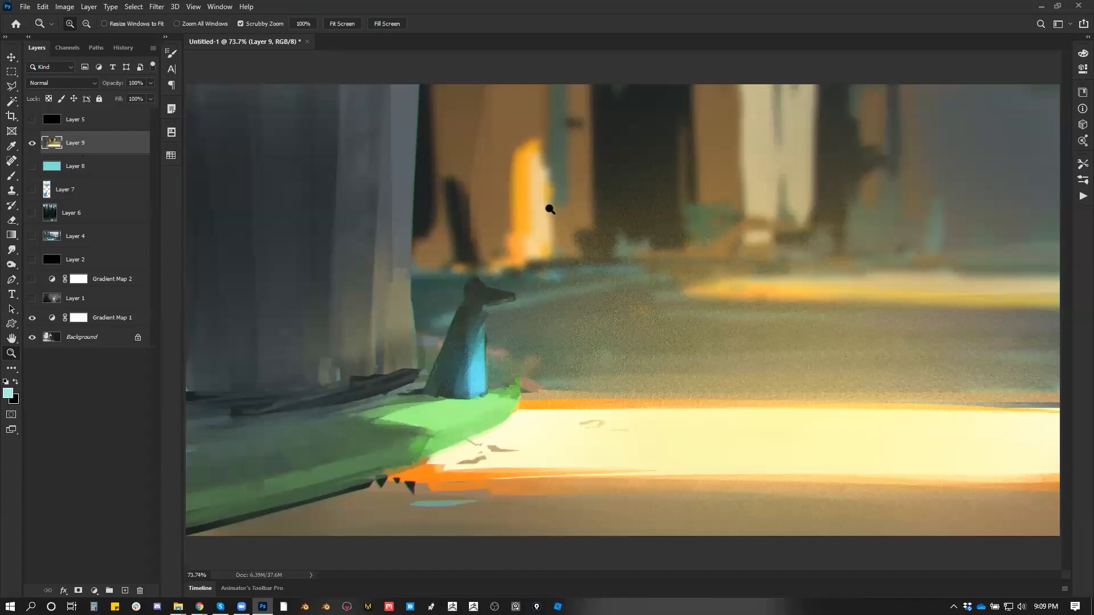
key("ctrl+shift+alt+n")
key("b")
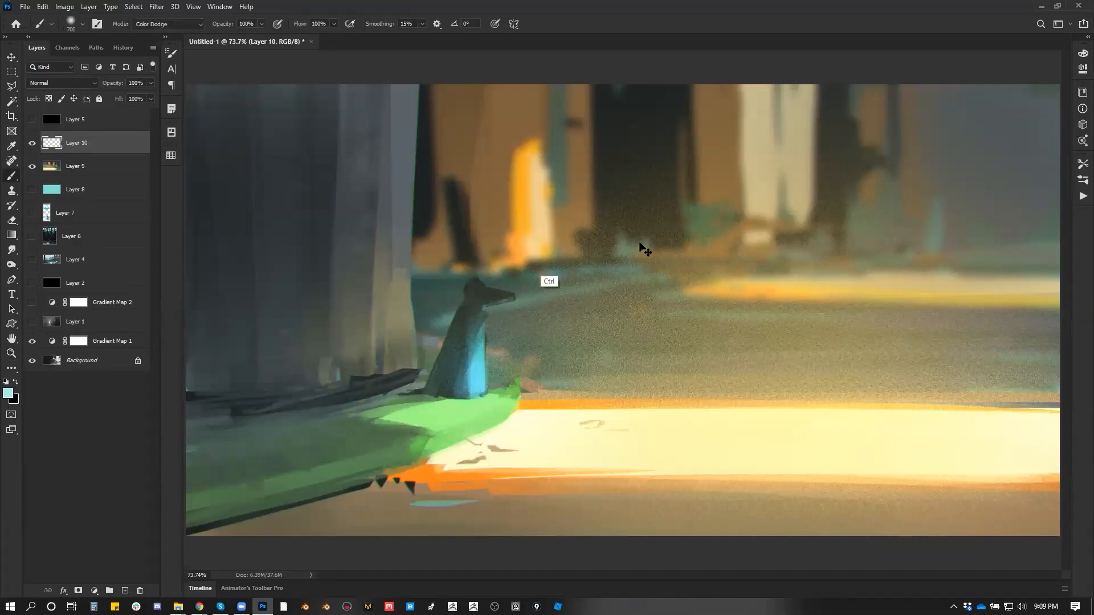
key("ctrl+h")
Choose a line-drawing brush in Normal mode with black paint, and undo the test stroke.
right_click(723, 255)
left_click(561, 287)
left_click(331, 296)
left_click_drag(385, 268, 433, 342)
key("ctrl+z")
key("z")
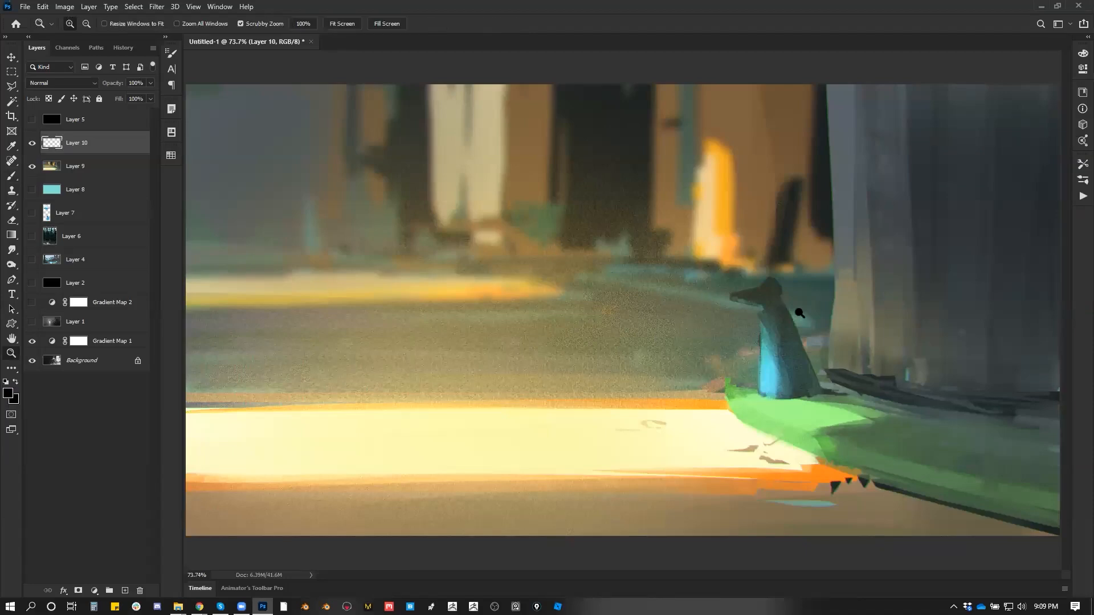
Sketch the creature's upper snout line, nose, eye and ear with thin black lines on Layer 10.
left_click(799, 313)
left_click(799, 313)
left_click(799, 313)
left_click_drag(733, 308, 710, 323)
left_click(710, 323, "alt")
key("b")
key("alt+d")
left_click(590, 276)
key("d")
key("[")
key("[")
mouse_move(571, 283)
left_mouse_down()
mouse_move(684, 250)
mouse_move(648, 273)
left_mouse_up()
left_click_drag(575, 287, 573, 294)
mouse_move(670, 252)
left_mouse_down()
mouse_move(698, 279)
mouse_move(668, 245)
mouse_move(722, 265)
mouse_move(701, 286)
mouse_move(713, 251)
left_mouse_up()
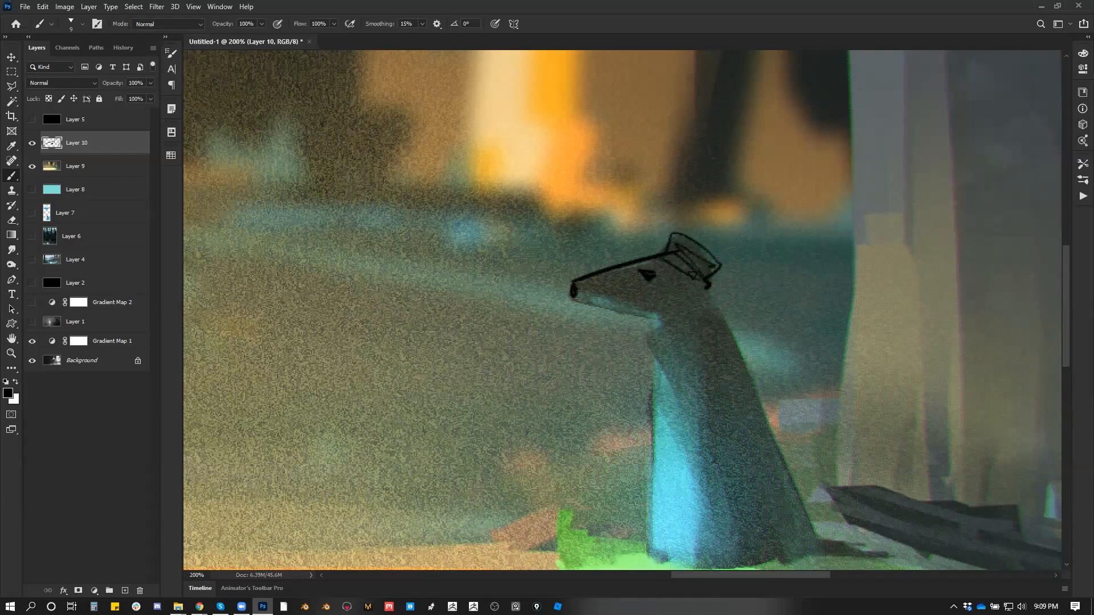
Draw the creature's lower jaw and cheek lines, and sample a grey-teal colour beside the neck.
mouse_move(581, 296)
left_mouse_down()
mouse_move(641, 306)
mouse_move(665, 297)
mouse_move(660, 312)
mouse_move(670, 301)
mouse_move(660, 295)
mouse_move(620, 298)
mouse_move(666, 288)
left_mouse_up()
key("ctrl+alt+z")
left_click_drag(574, 296, 662, 322)
mouse_move(692, 277)
left_mouse_down()
mouse_move(689, 301)
mouse_move(650, 311)
left_mouse_up()
left_click(655, 344, "alt")
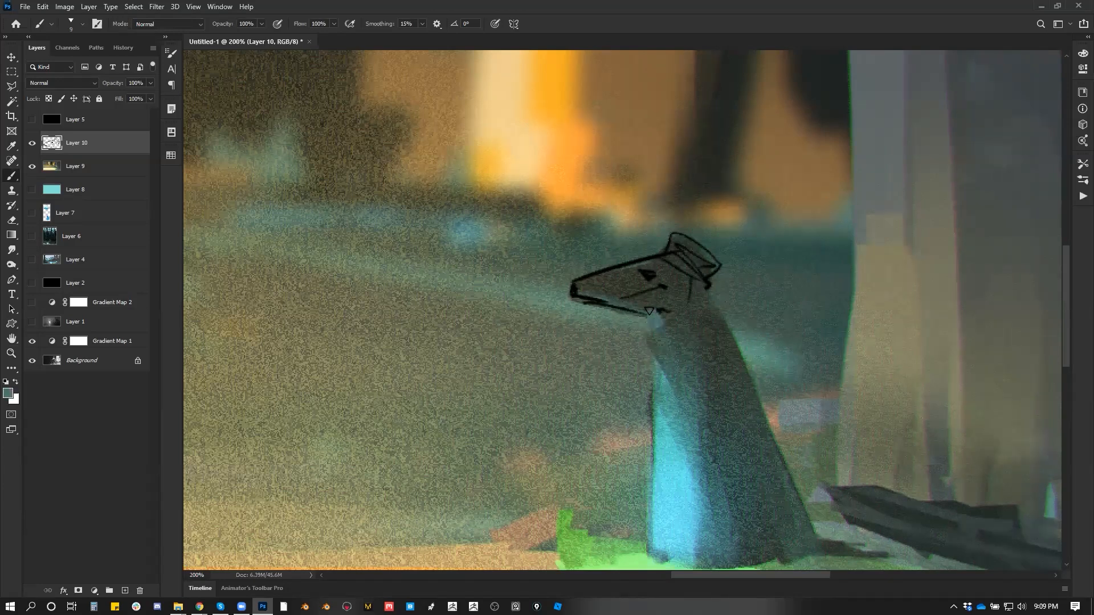
Paint sampled grey-teal accents on the creature's ear and neck.
left_click_drag(668, 245, 677, 262)
left_click_drag(693, 395, 666, 315)
mouse_move(673, 253)
left_mouse_down()
mouse_move(684, 283)
mouse_move(692, 251)
mouse_move(657, 286)
mouse_move(649, 388)
mouse_move(695, 285)
mouse_move(691, 249)
left_mouse_up()
Outline the creature's arms, chest, back and feet with thin black lines.
key("d")
key("ctrl+z")
left_click_drag(653, 344, 670, 356)
left_click_drag(623, 261, 617, 382)
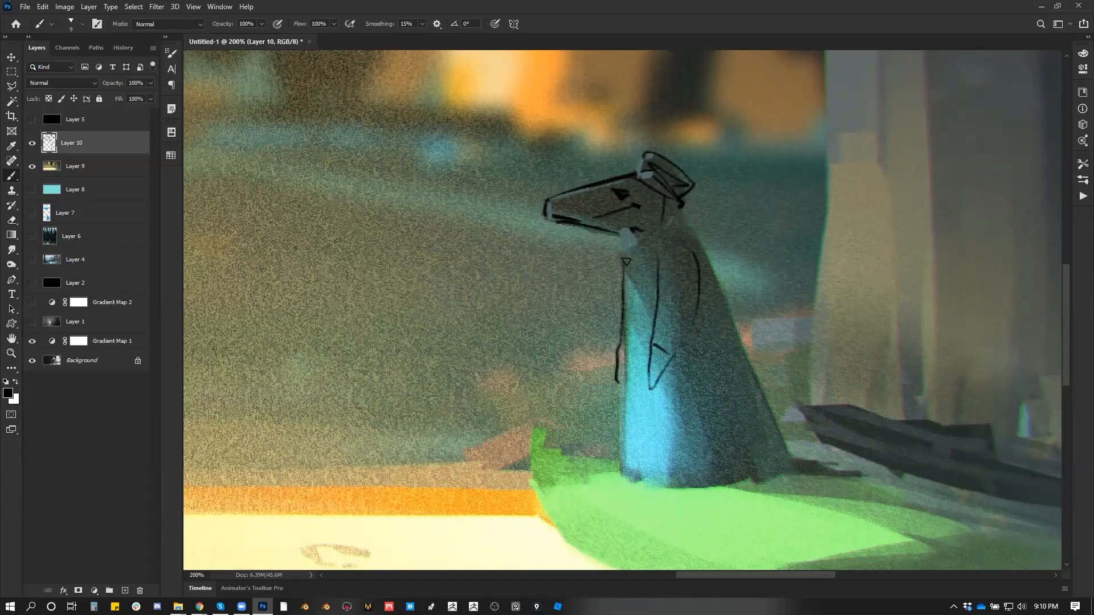
left_click_drag(698, 252, 734, 380)
key("ctrl+z")
left_click_drag(698, 236, 777, 449)
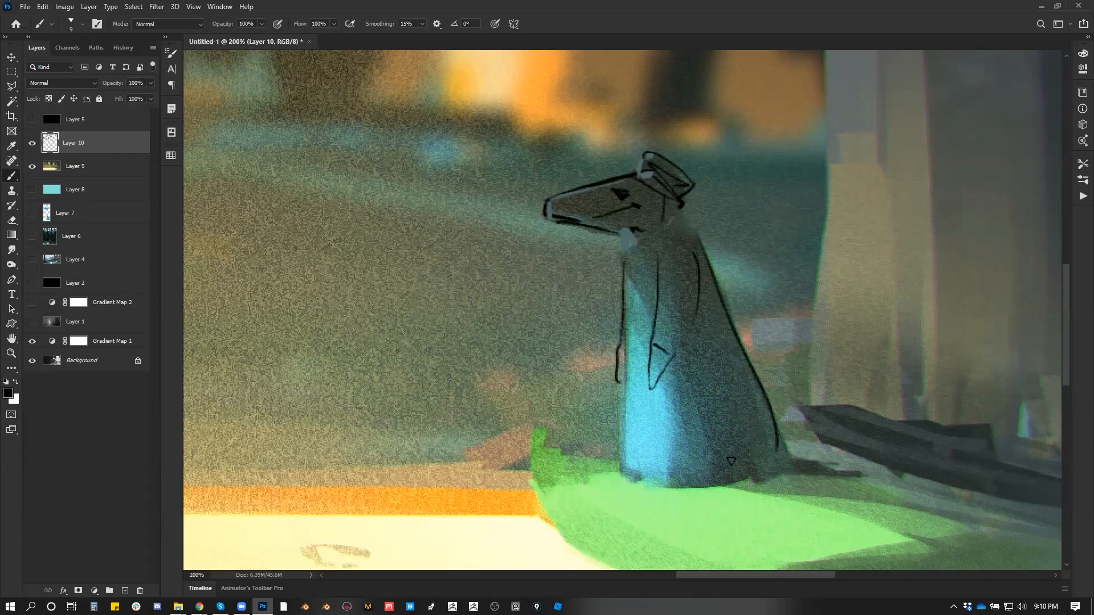
mouse_move(623, 483)
left_mouse_down()
mouse_move(714, 490)
mouse_move(773, 472)
mouse_move(591, 483)
mouse_move(618, 480)
left_mouse_up()
left_click_drag(655, 486, 657, 490)
Flip the canvas back to its original direction and erase the heavy outline along the creature's snout.
key("z")
key("ctrl+minus")
key("ctrl+minus")
key("ctrl+minus")
key("ctrl+minus")
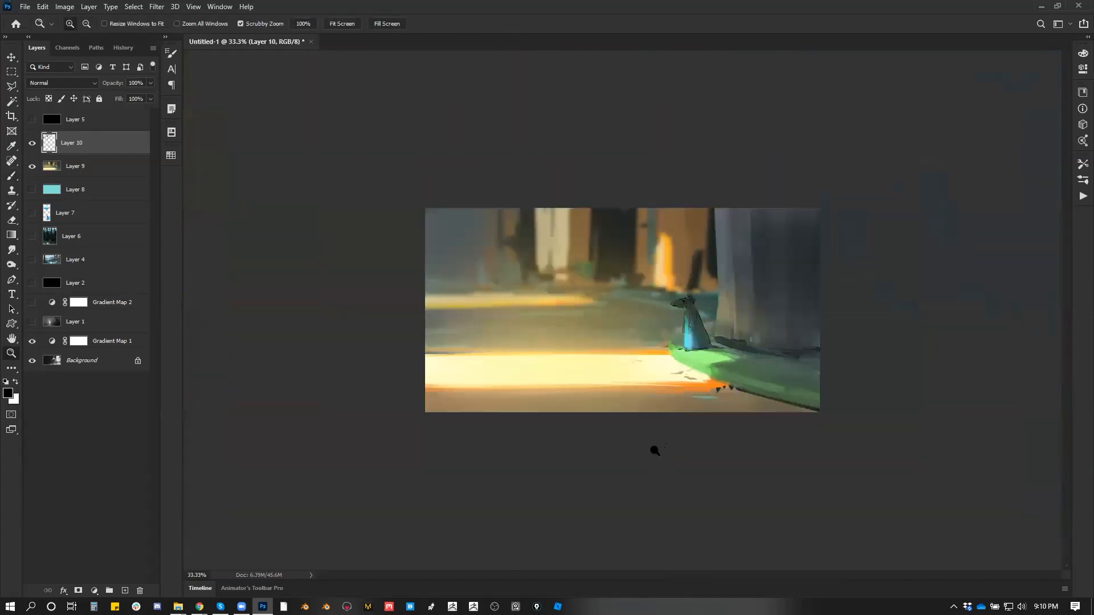
key("ctrl+f")
left_click(679, 341)
left_click(634, 338)
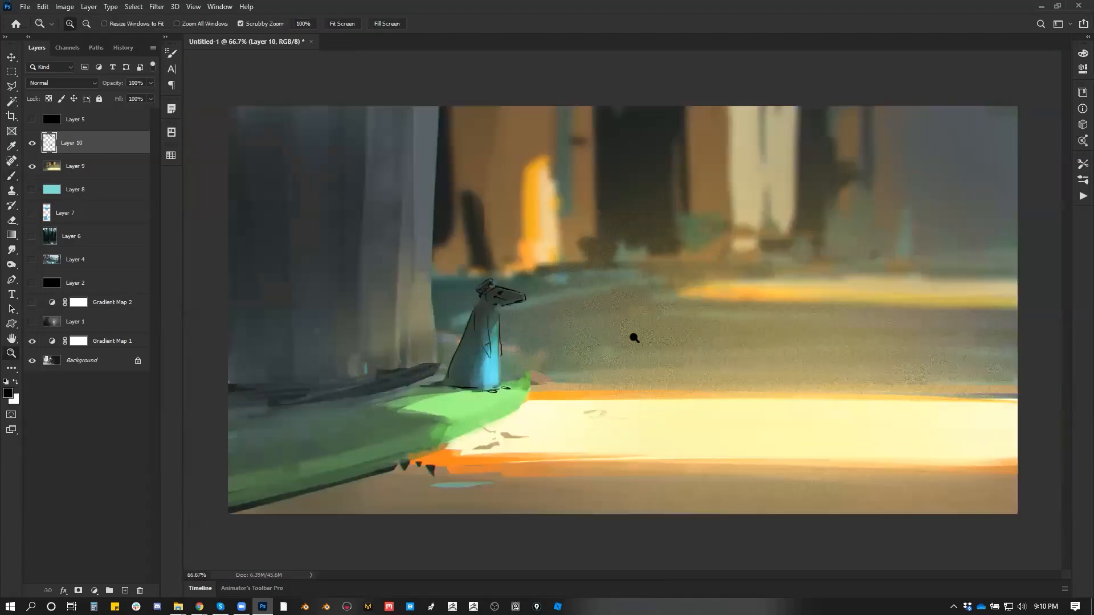
key("e")
left_click_drag(529, 291, 488, 290)
key("b")
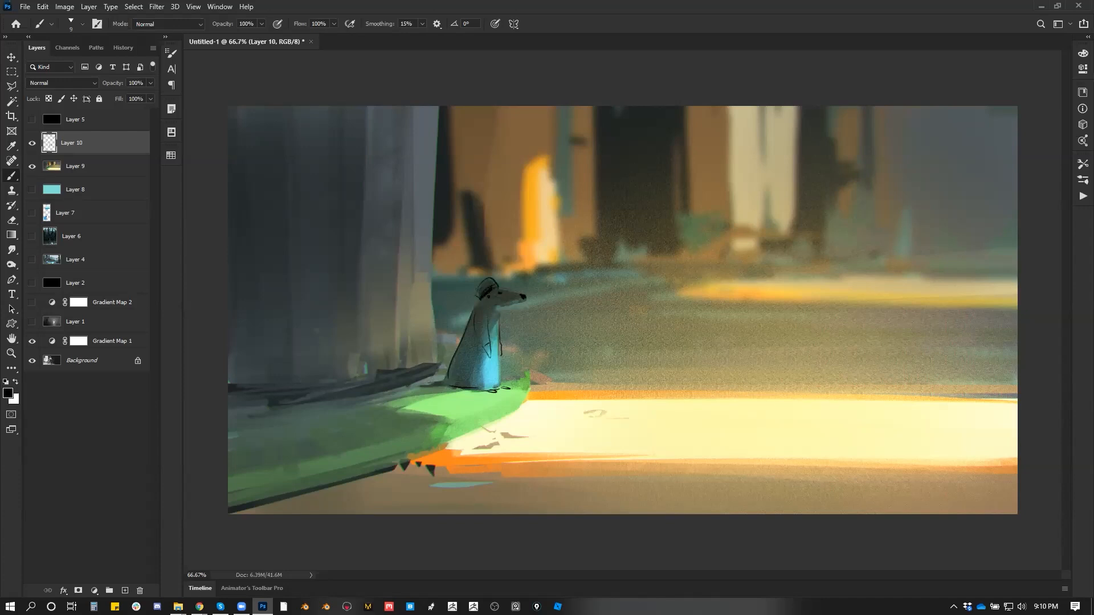
Add black contour lines to the creature's back, lower body and legs.
mouse_move(458, 388)
left_mouse_down()
mouse_move(475, 388)
mouse_move(447, 376)
left_mouse_up()
left_click_drag(465, 319, 463, 386)
mouse_move(453, 339)
left_mouse_down()
mouse_move(455, 382)
mouse_move(474, 386)
left_mouse_up()
left_click_drag(489, 369, 489, 386)
Recolour the Layer 10 line drawing to dark red with a Hue/Saturation adjustment.
key("z")
left_click_drag(598, 399, 616, 369)
key("ctrl+u")
left_click(991, 318)
left_click_drag(880, 309, 939, 273)
left_click(1014, 191)
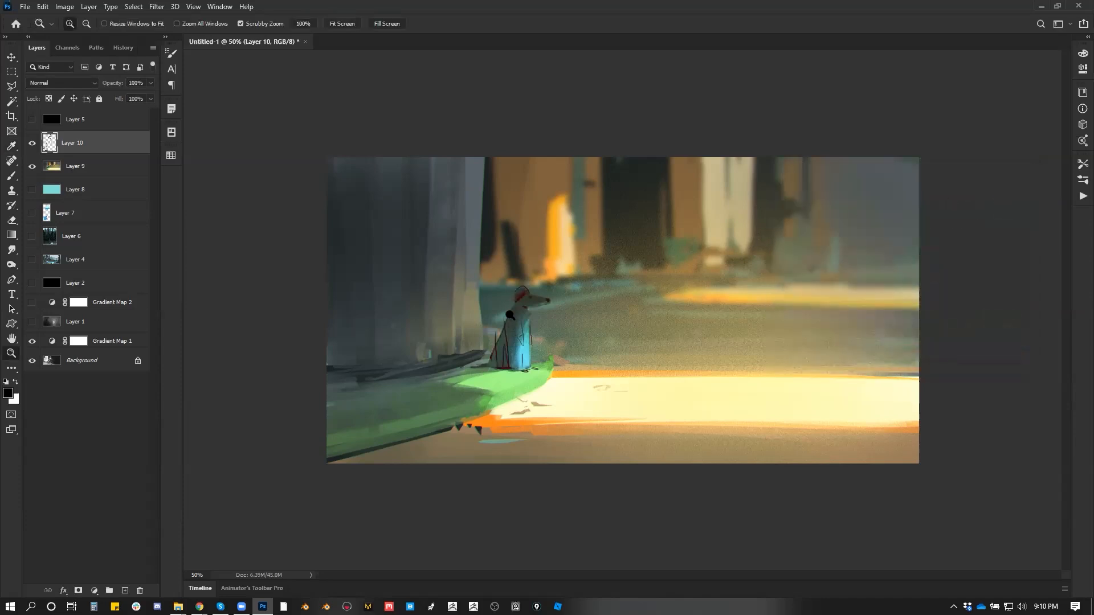
Hide Layer 10 and view the whole street study without the line drawing.
key("b")
key("z")
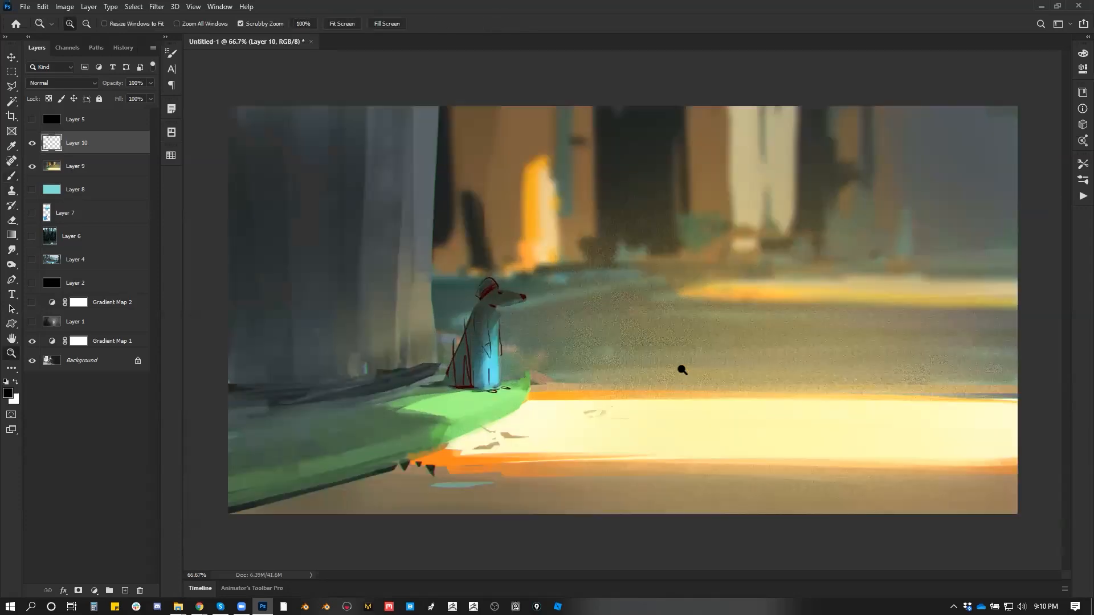
left_click(630, 341)
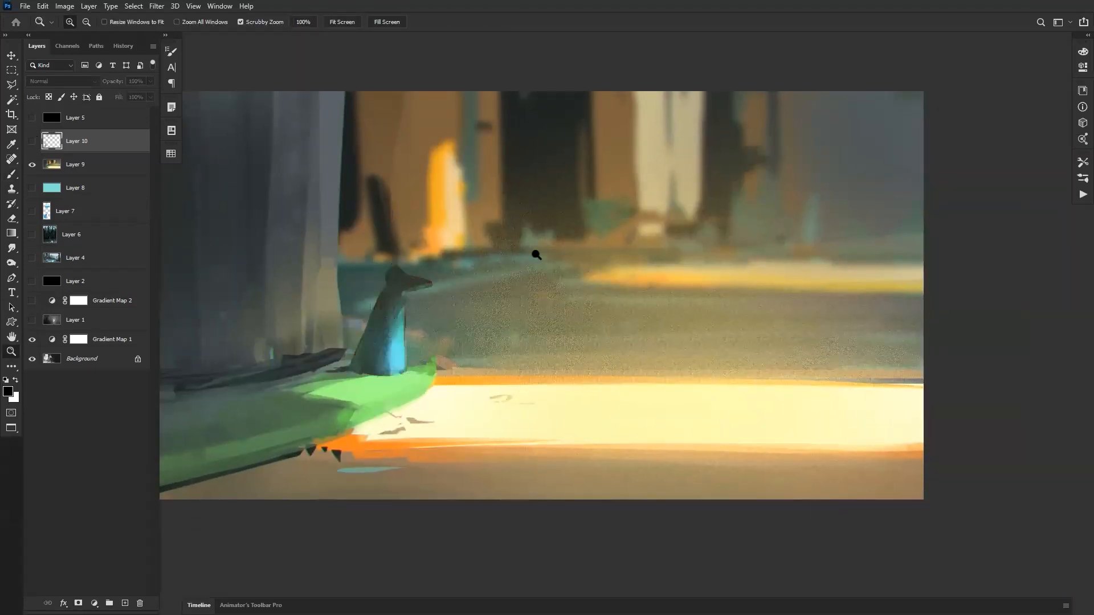
left_click(534, 273, "alt")
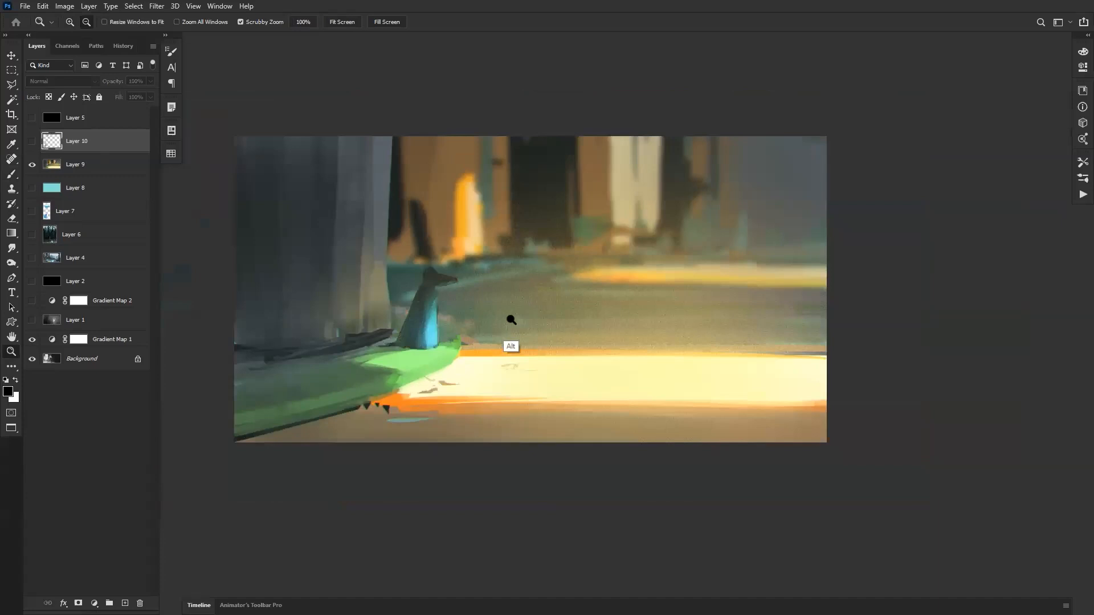
left_click(523, 321, "alt")
left_click(518, 341, "alt")
left_click(513, 359, "alt")
left_click(521, 337)
left_click(522, 341)
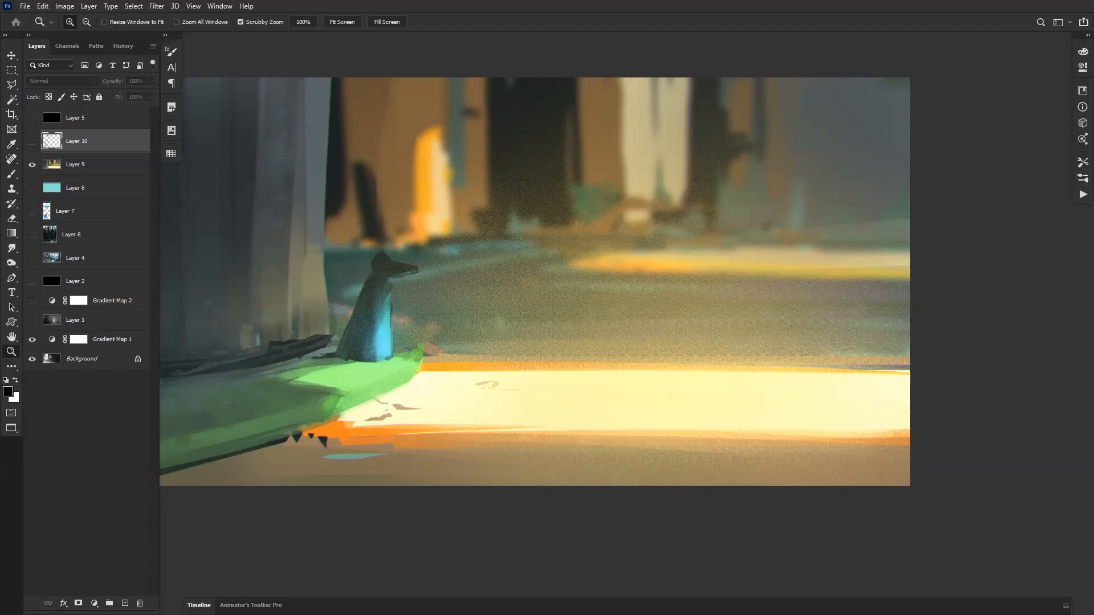
Switch to the browser, view the Moon artwork on ArtStation and open its artist's profile.
left_click_drag(473, 614, 463, 0)
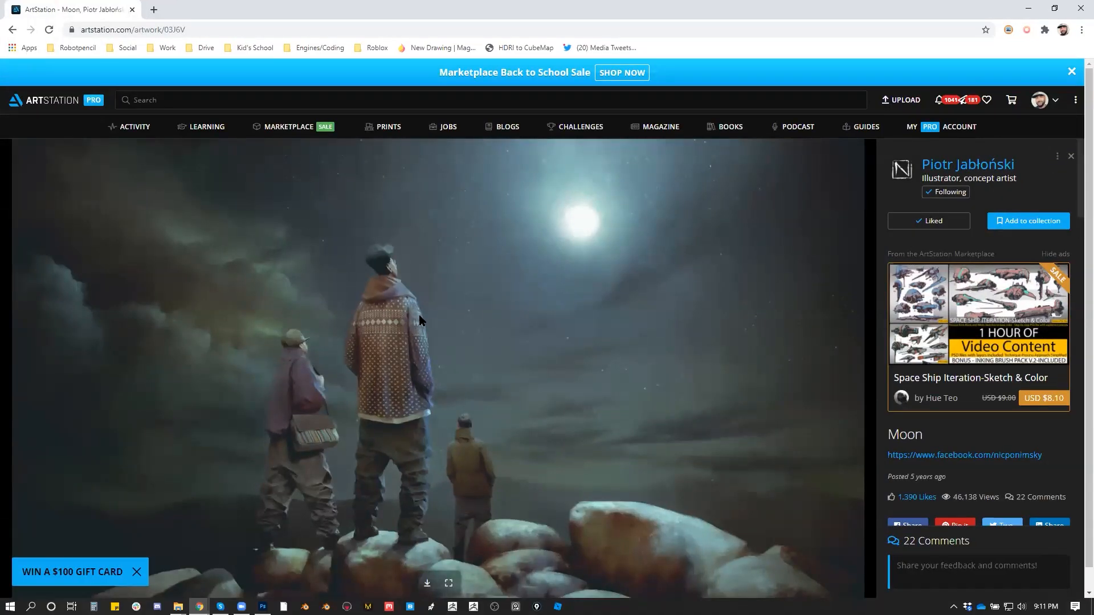
scroll(421, 314, "down", 1)
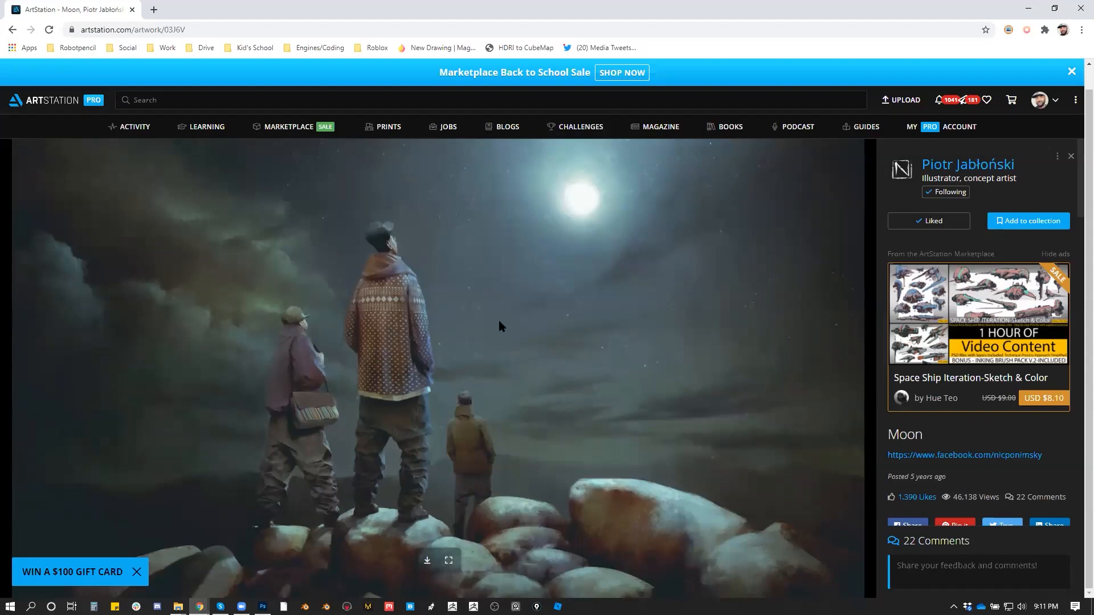
left_click(989, 167)
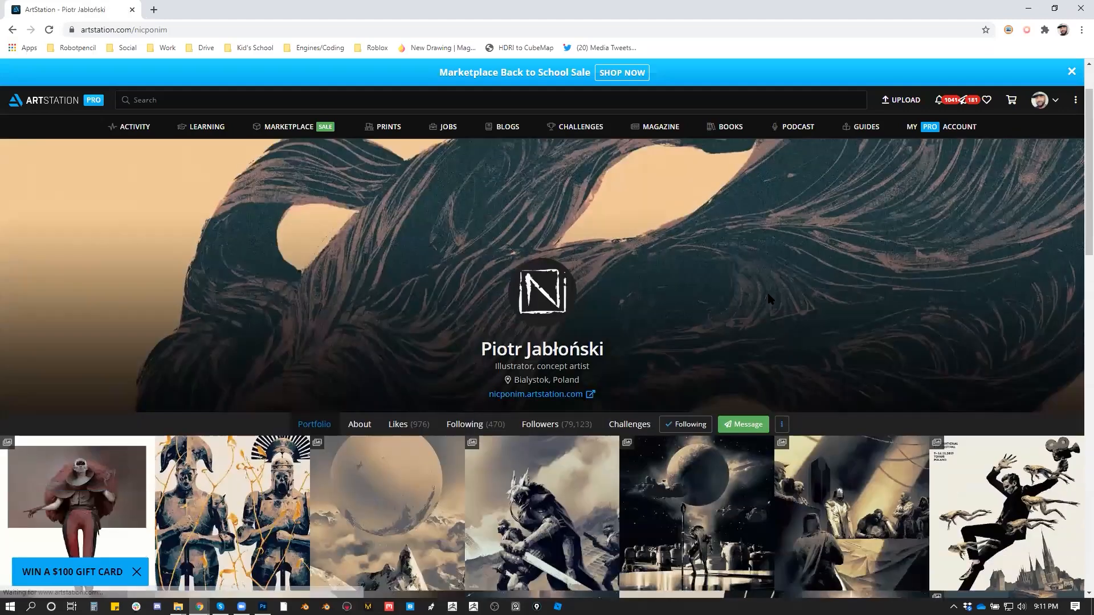
Open the Destiny IP artwork from the portfolio, look over its character designs and return to the artist's profile.
scroll(752, 311, "down", 2)
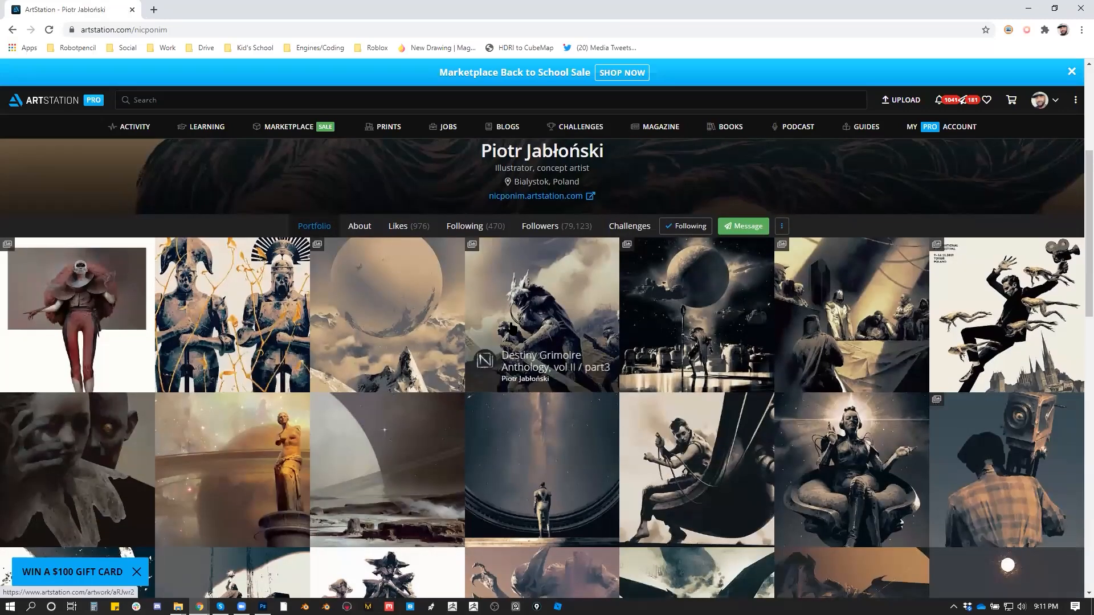
left_click(122, 344)
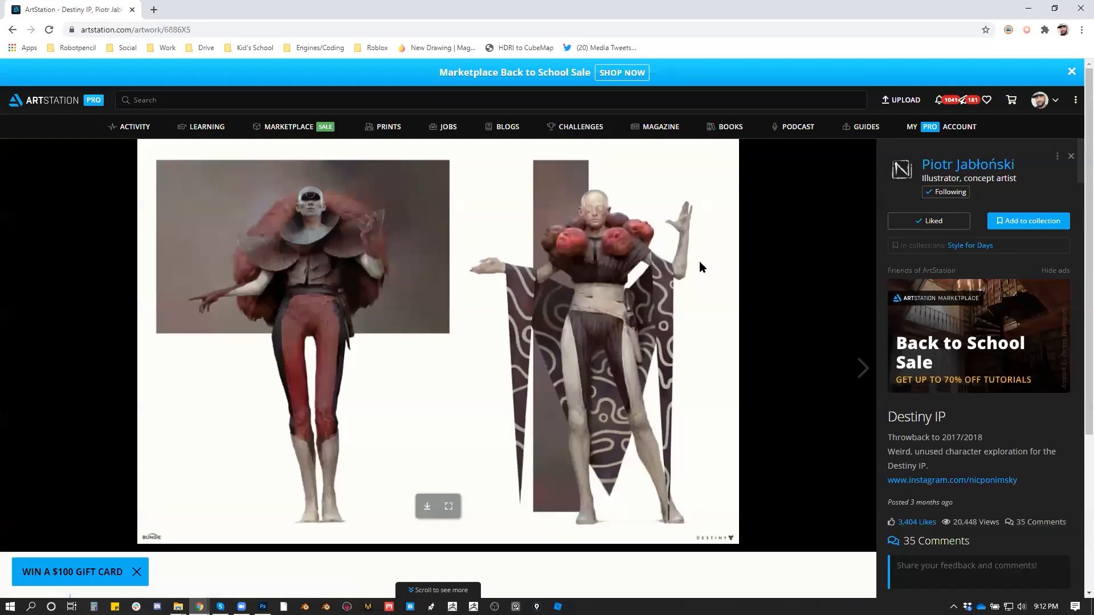
scroll(699, 261, "down", 4)
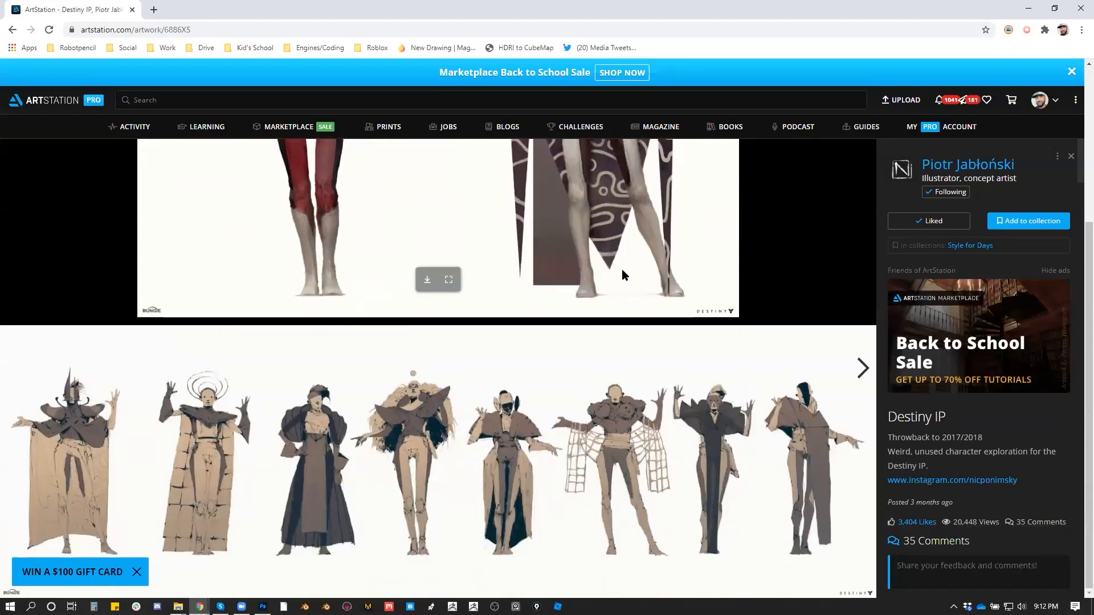
scroll(622, 275, "up", 3)
scroll(622, 276, "up", 1)
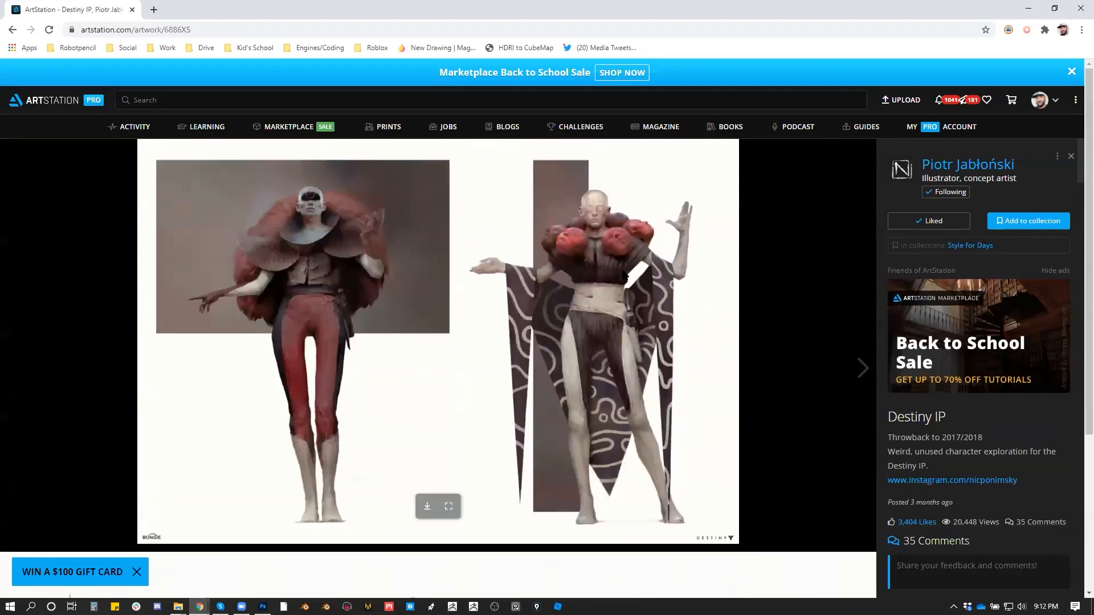
left_click(992, 164)
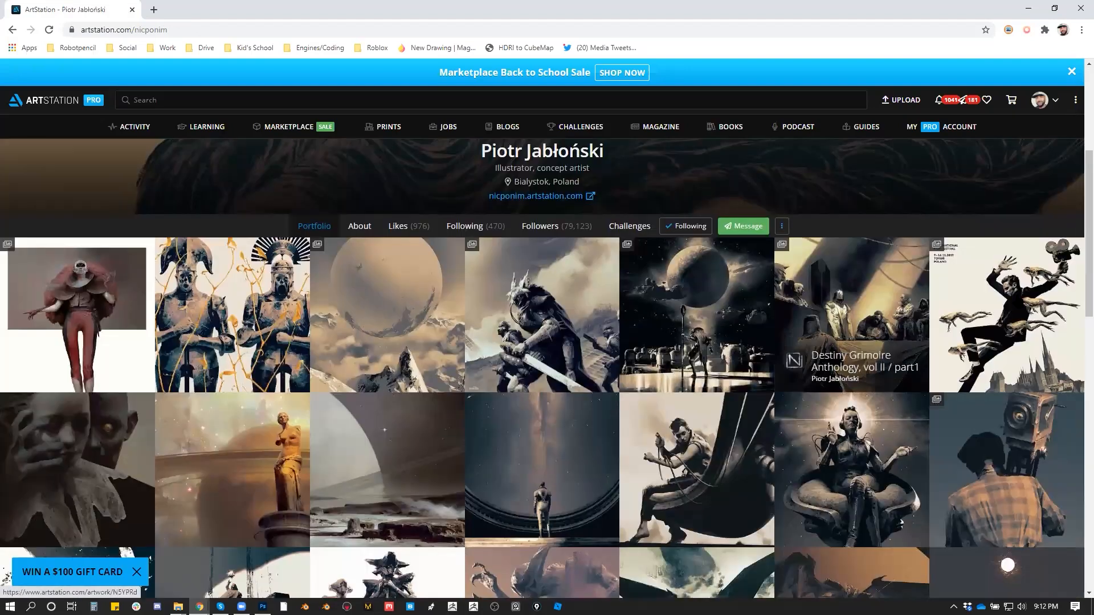
Browse the artist's portfolio down to the oldest street and wall-creature paintings and back up to the profile header.
scroll(1049, 301, "down", 15)
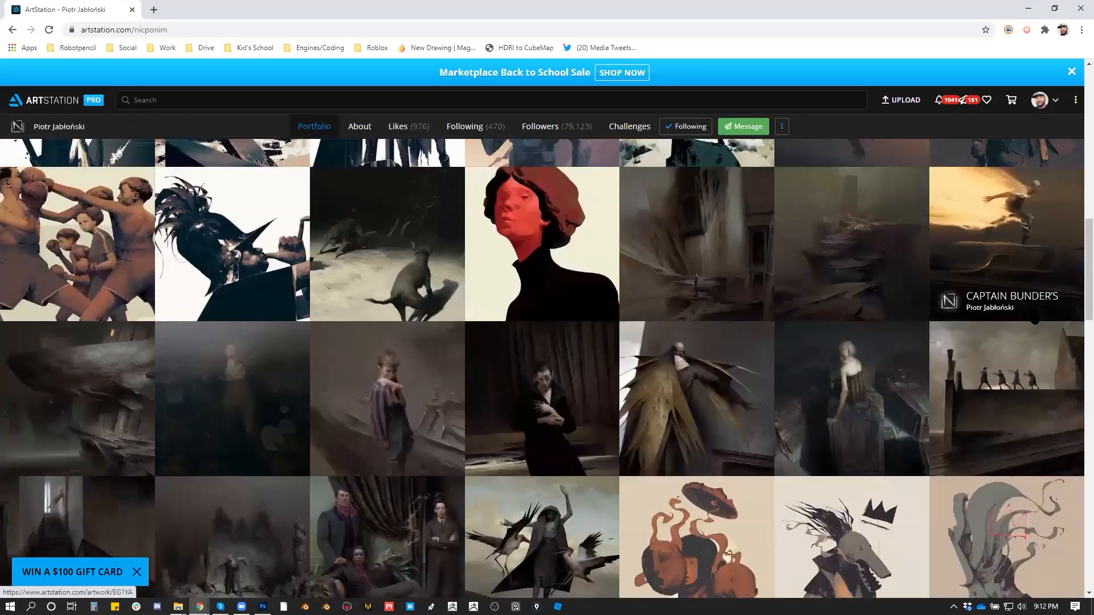
scroll(1033, 319, "down", 15)
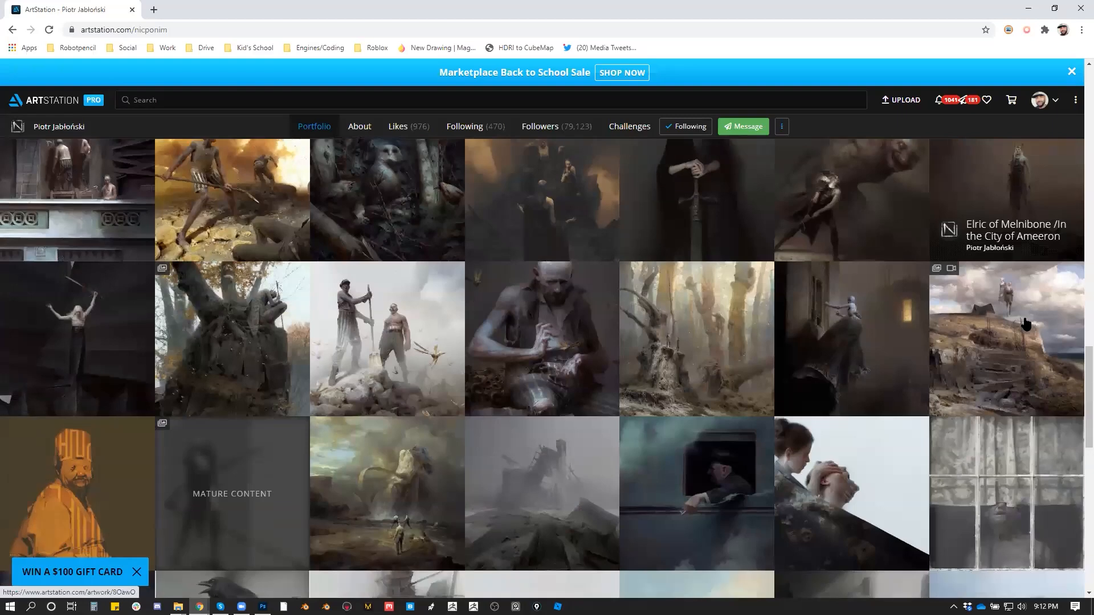
scroll(1020, 329, "down", 7)
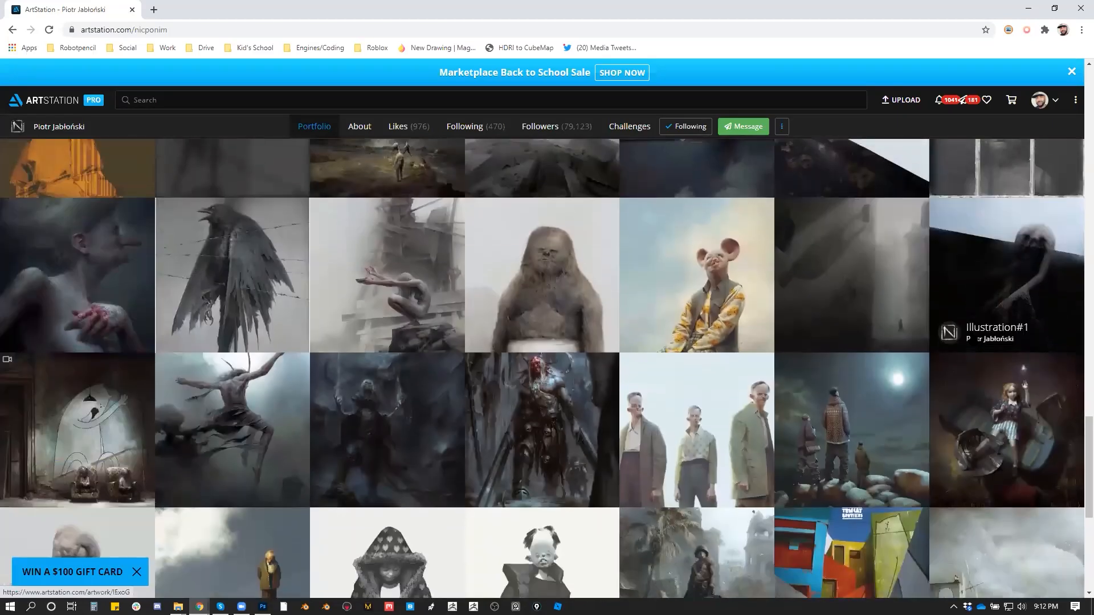
scroll(971, 338, "down", 5)
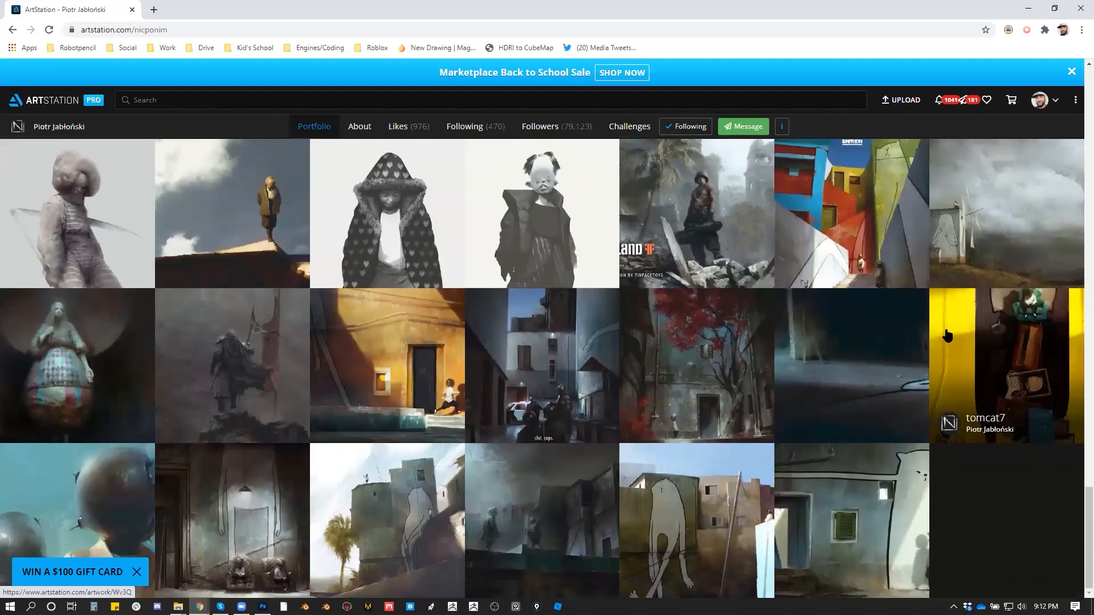
scroll(948, 335, "up", 9)
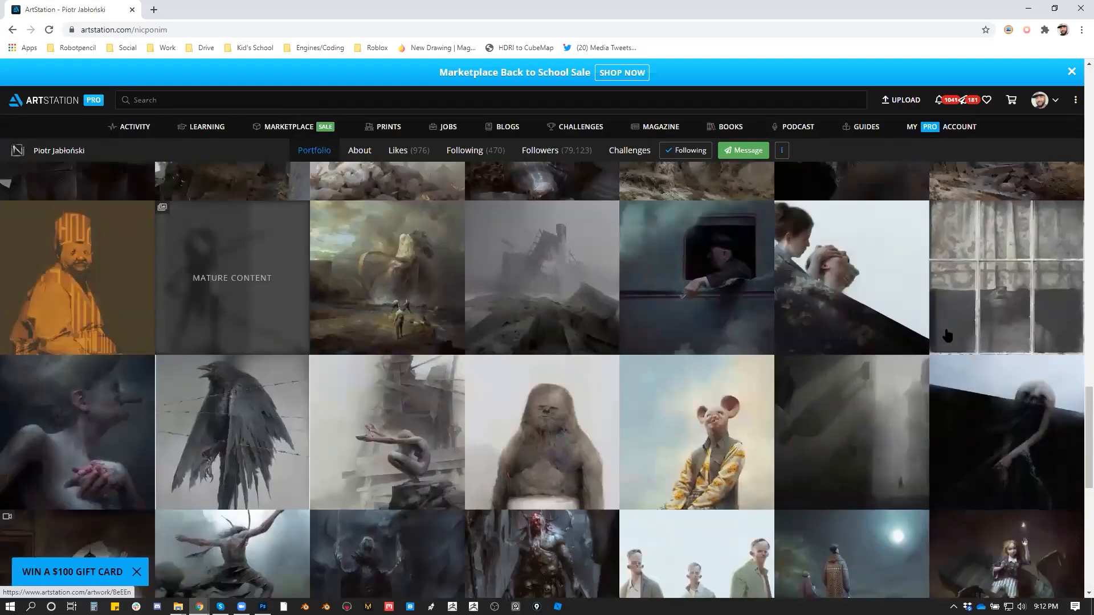
scroll(947, 335, "up", 10)
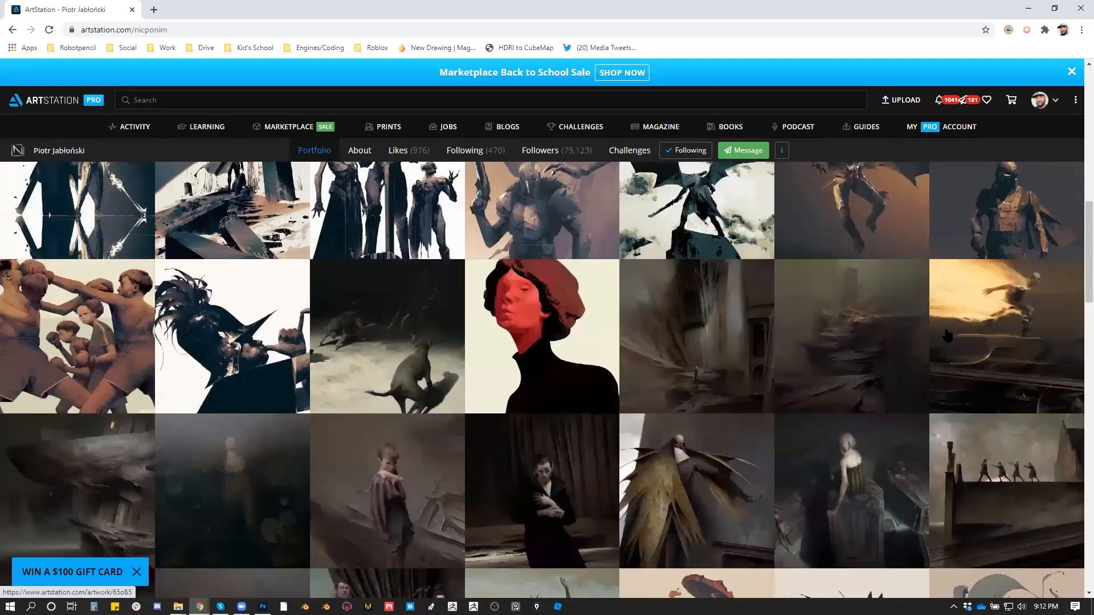
scroll(948, 335, "up", 15)
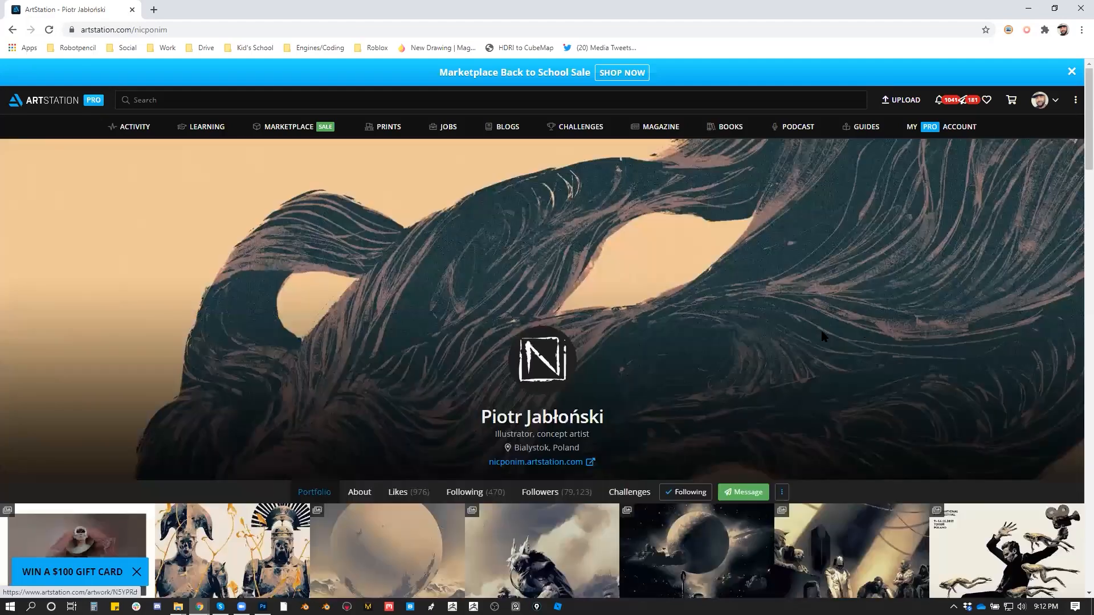
scroll(824, 336, "down", 3)
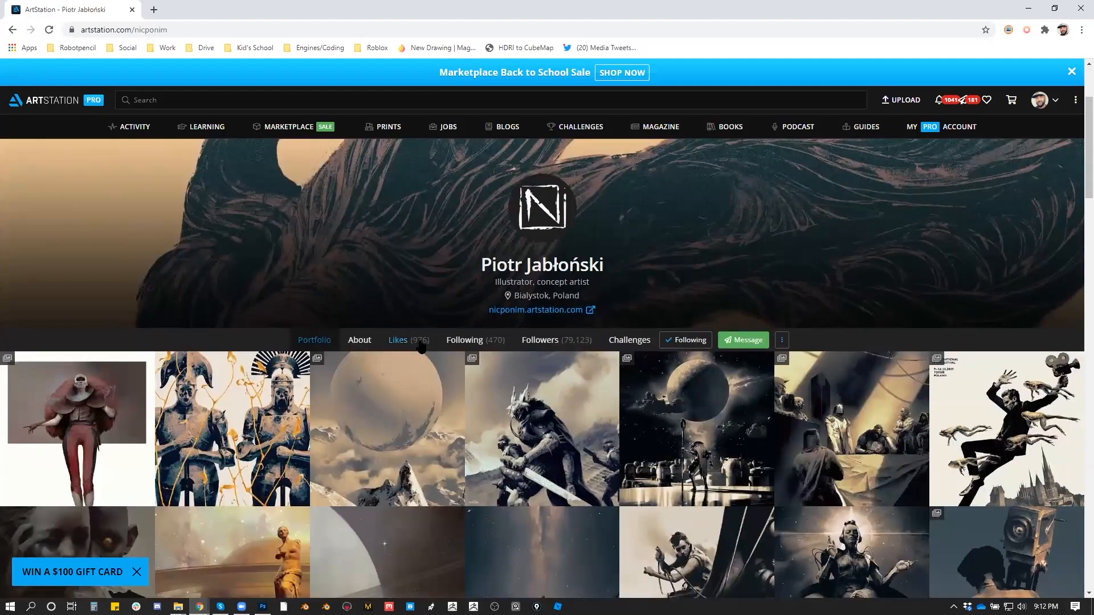
Look through the artworks the artist has liked and open the Sailing piece in a separate tab.
left_click(419, 343)
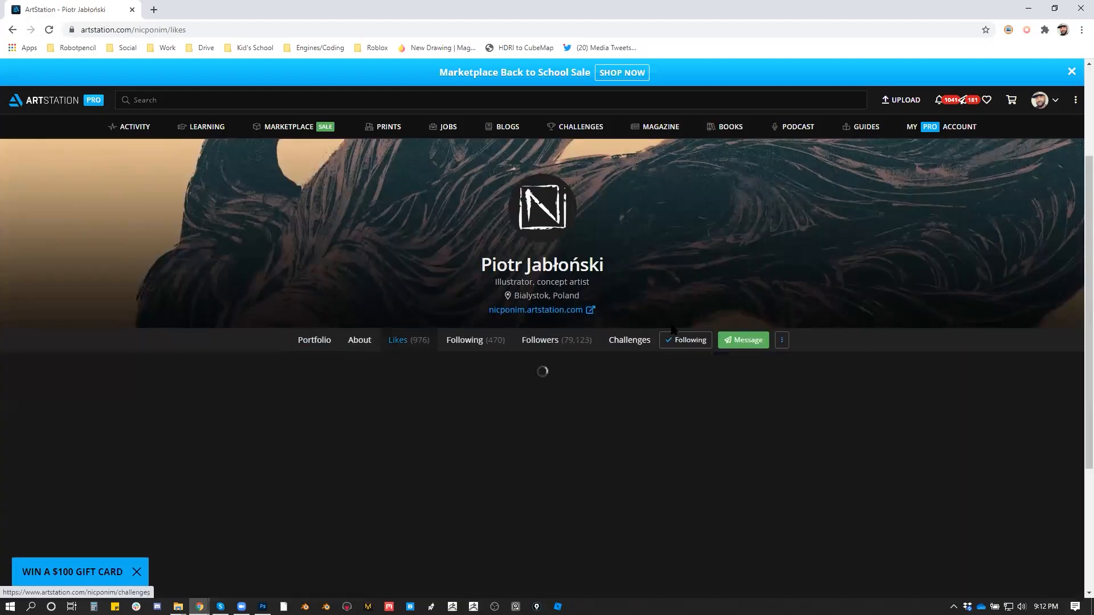
scroll(1079, 301, "down", 1)
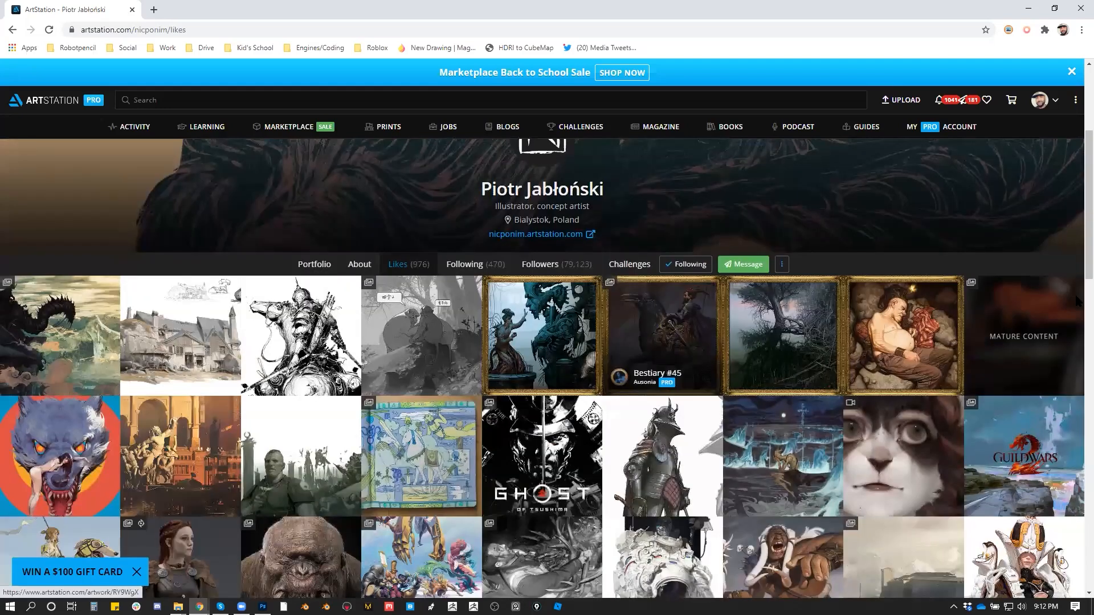
scroll(1078, 301, "down", 1)
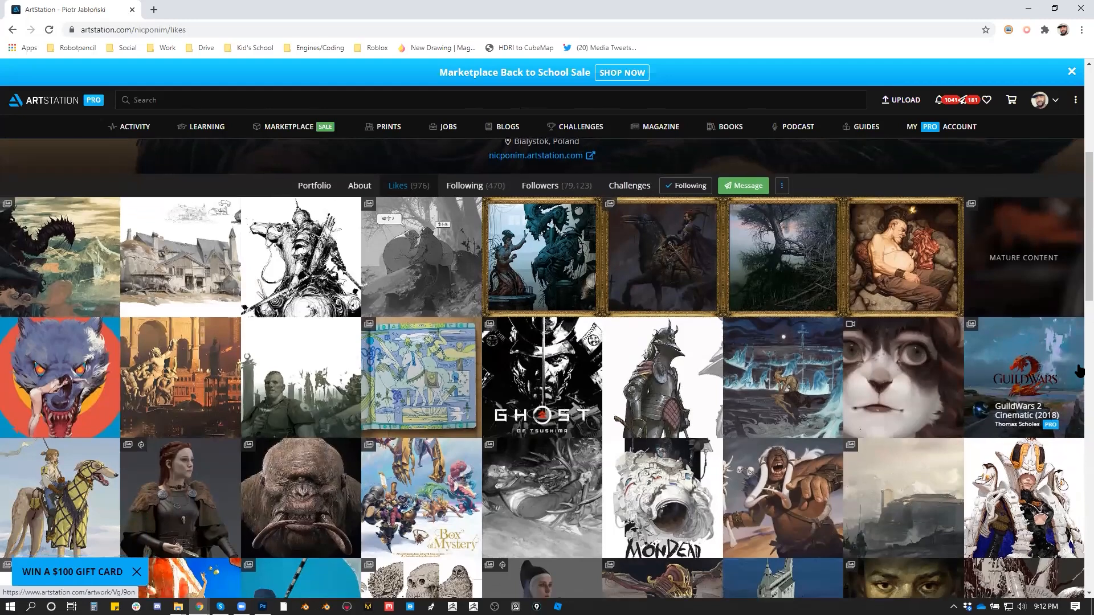
scroll(1081, 367, "down", 1)
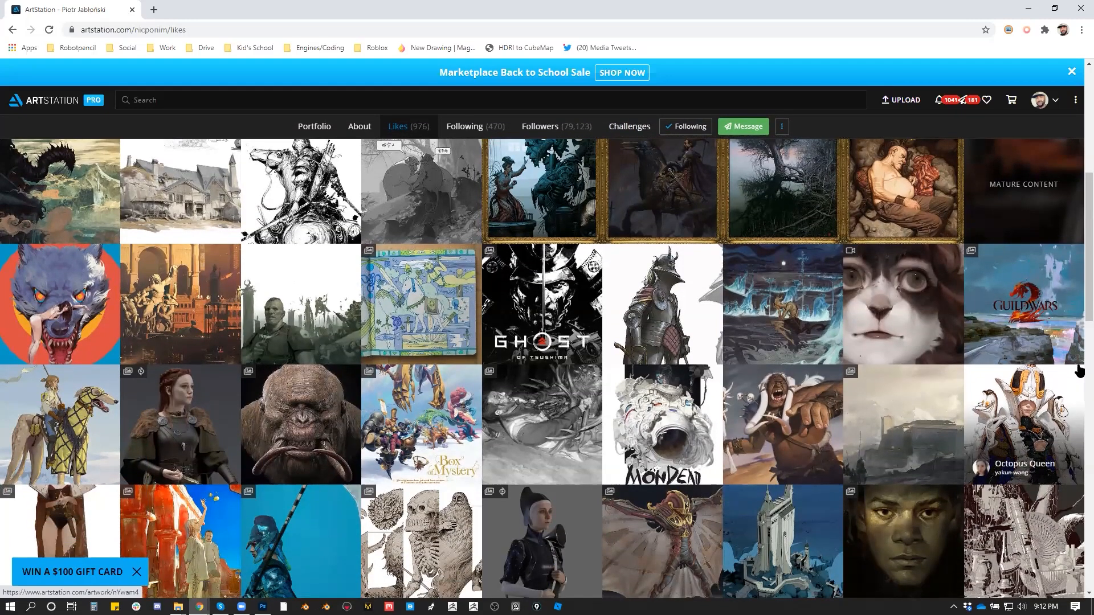
scroll(1079, 371, "down", 2)
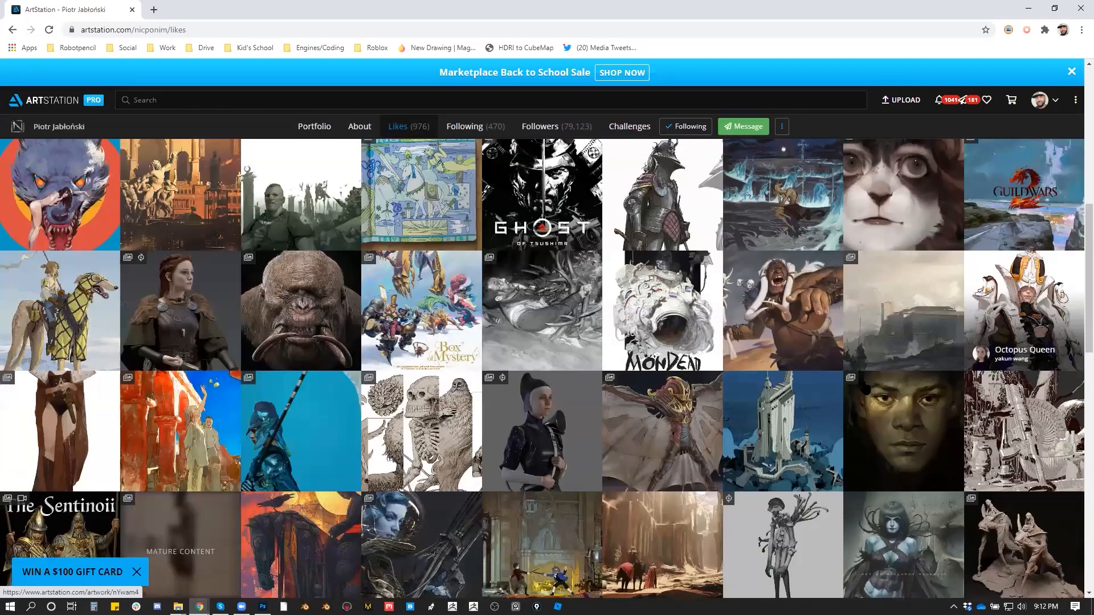
scroll(1080, 372, "down", 1)
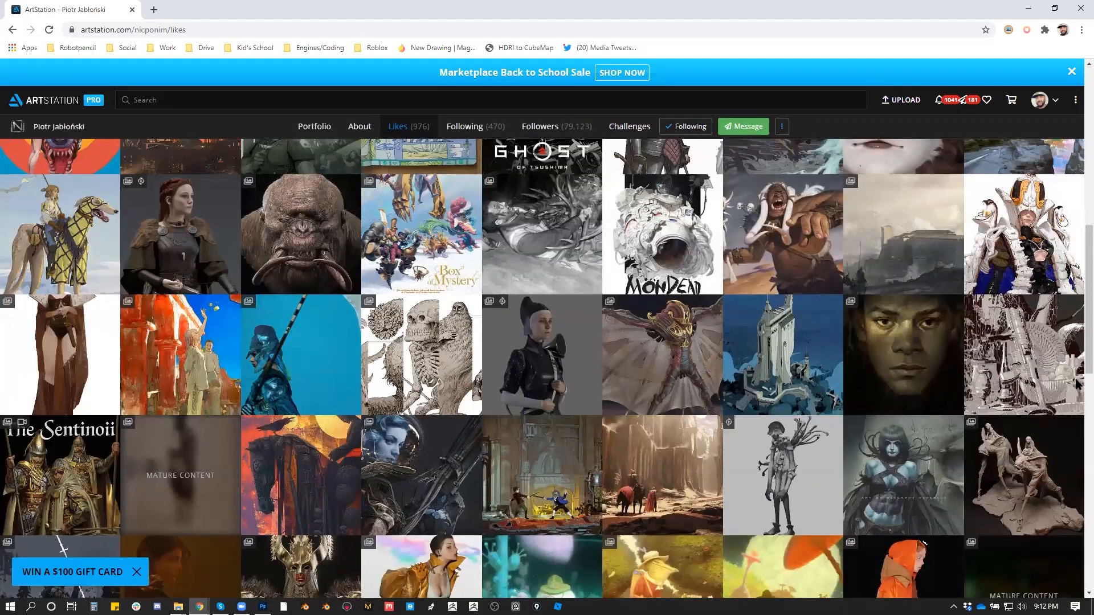
scroll(1077, 384, "down", 2)
scroll(1077, 385, "down", 2)
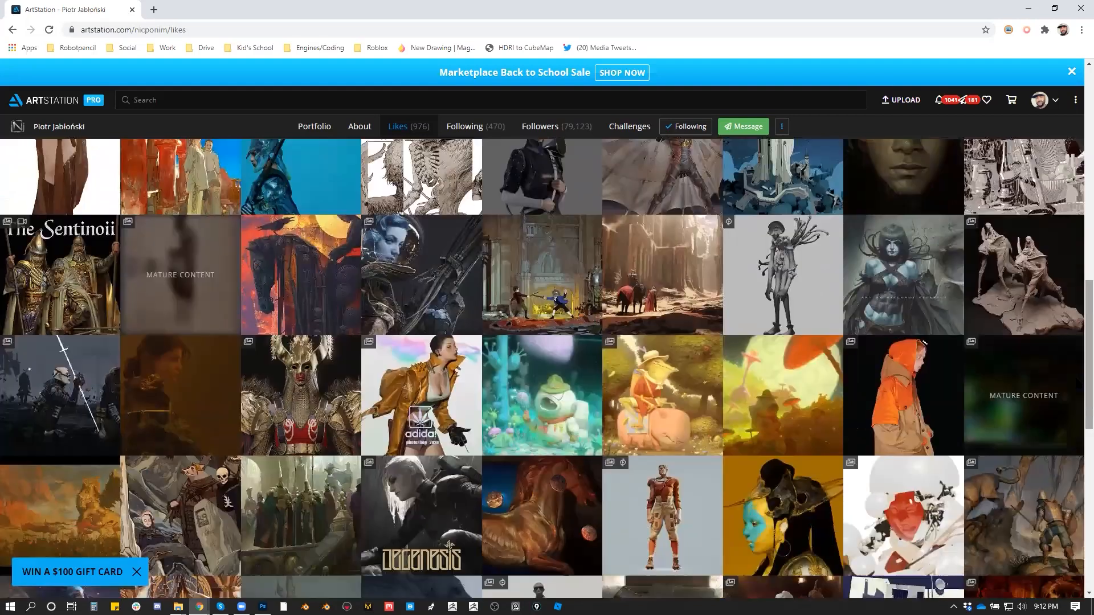
scroll(1078, 384, "down", 1)
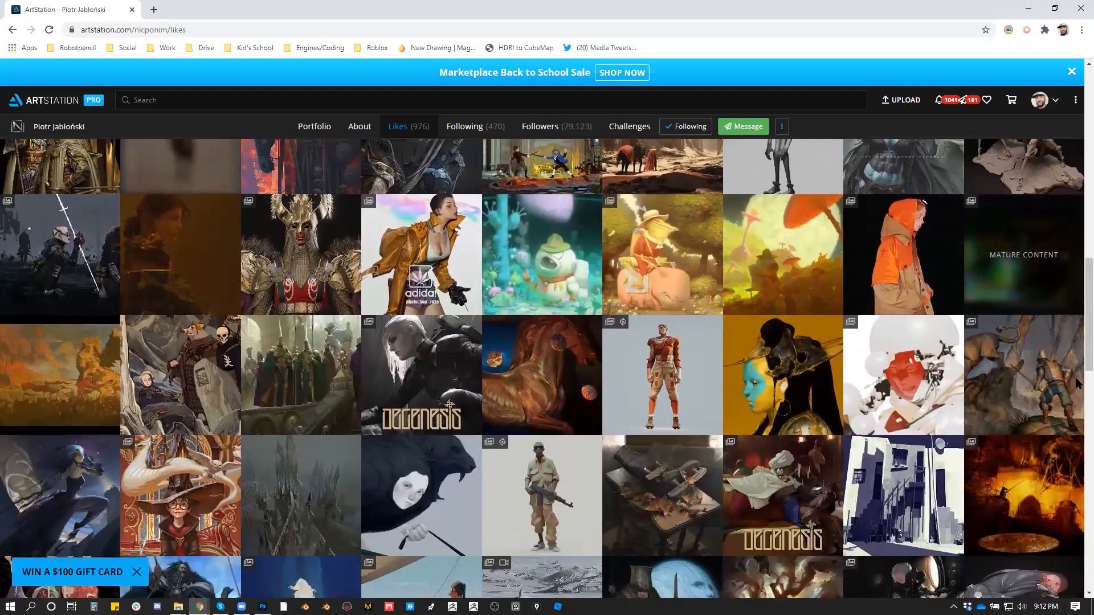
scroll(1078, 385, "down", 1)
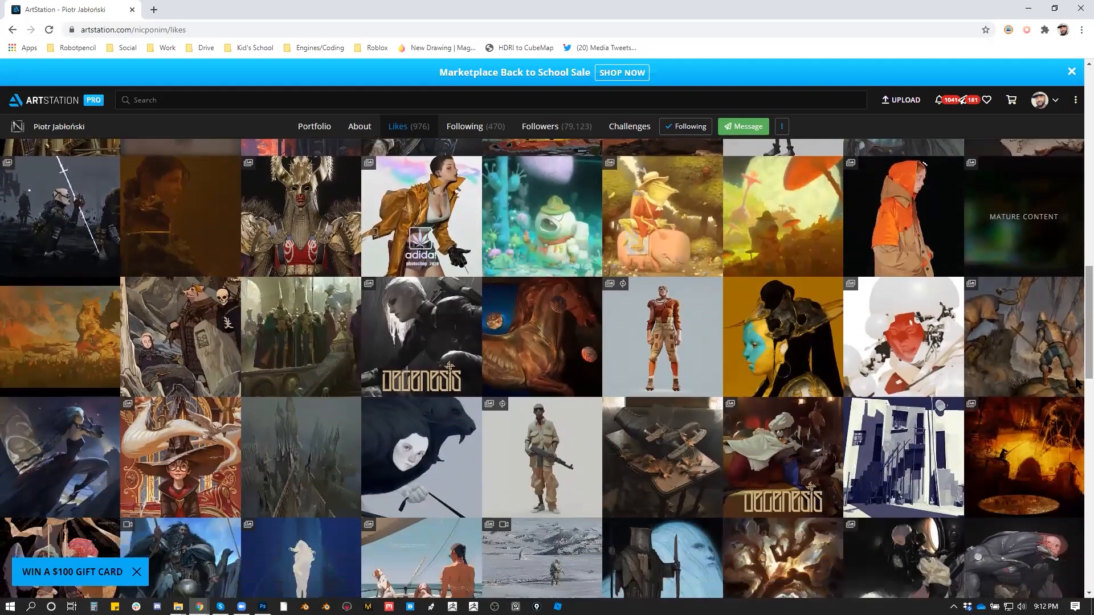
scroll(1078, 385, "down", 3)
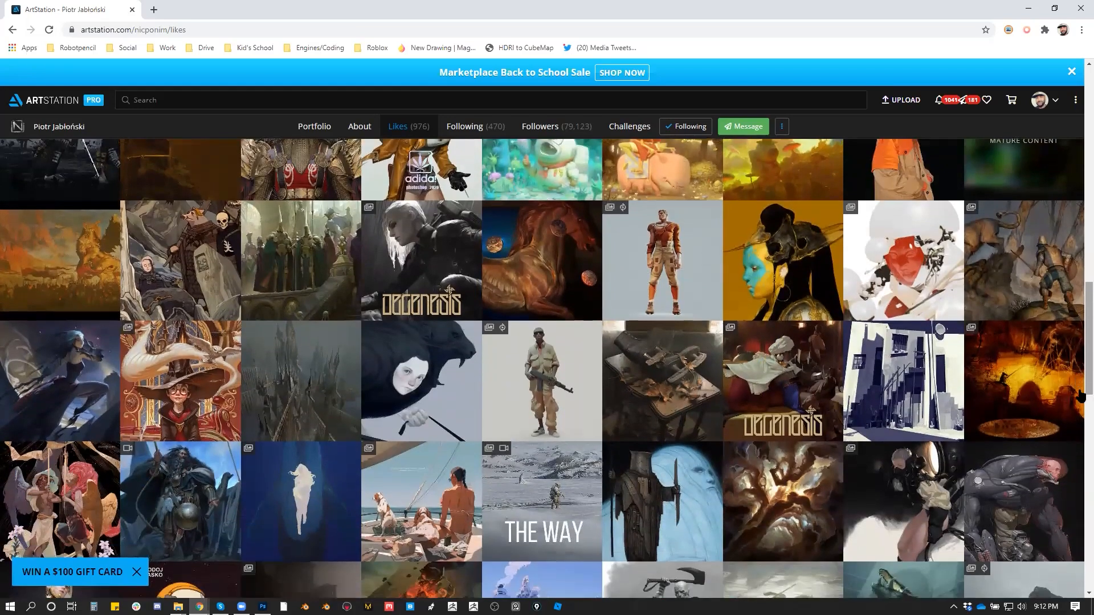
scroll(1081, 398, "down", 2)
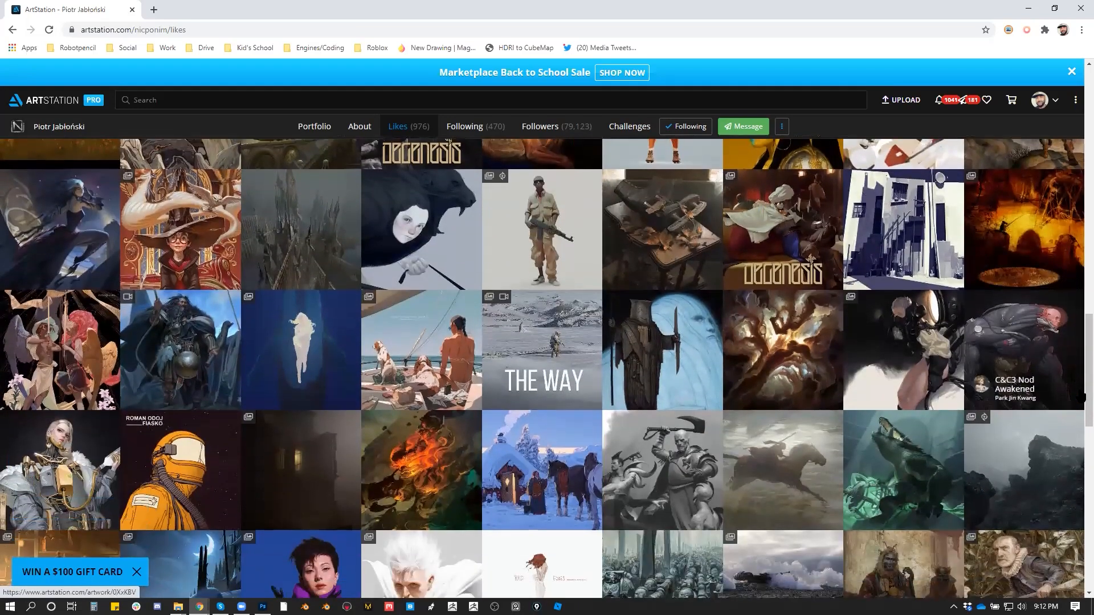
middle_click(424, 371)
Open the Memetics illustrations from the liked artworks and return to the list of likes.
scroll(655, 365, "up", 3)
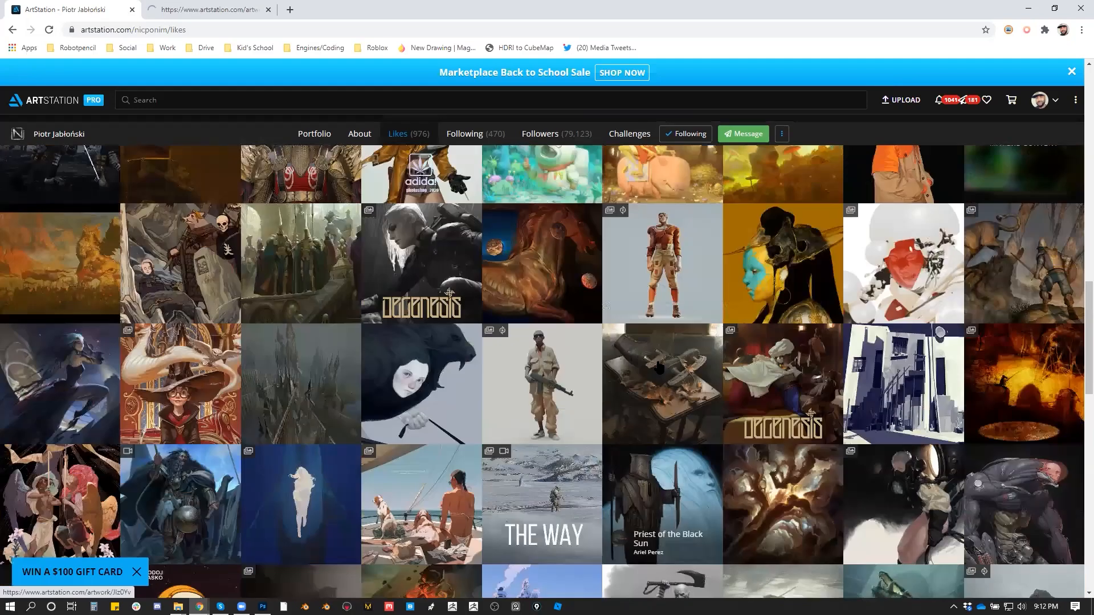
scroll(627, 353, "up", 2)
scroll(626, 352, "up", 3)
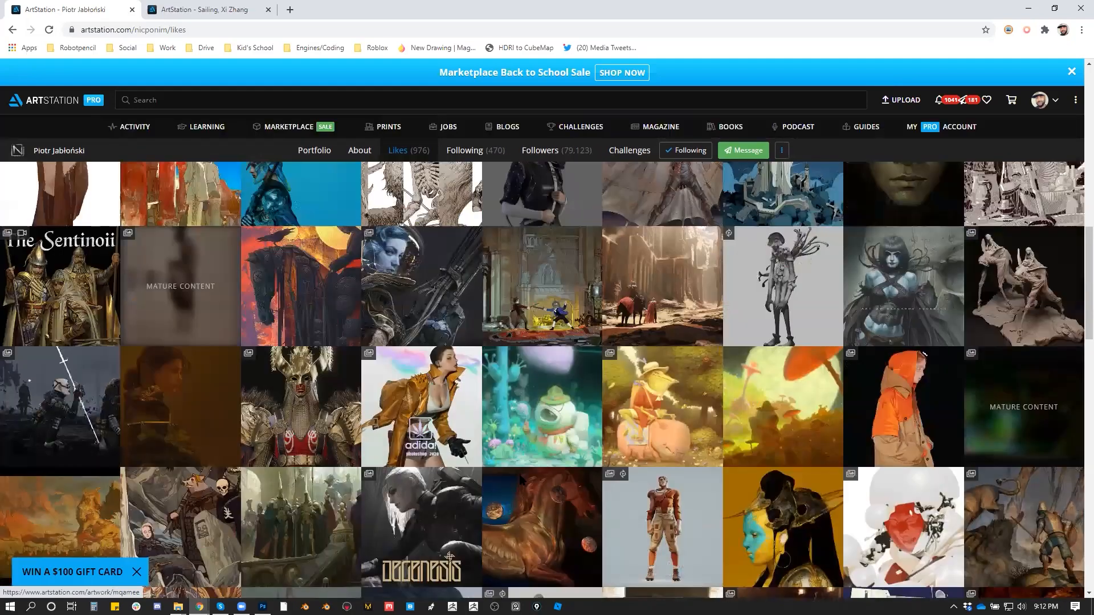
left_click(422, 510)
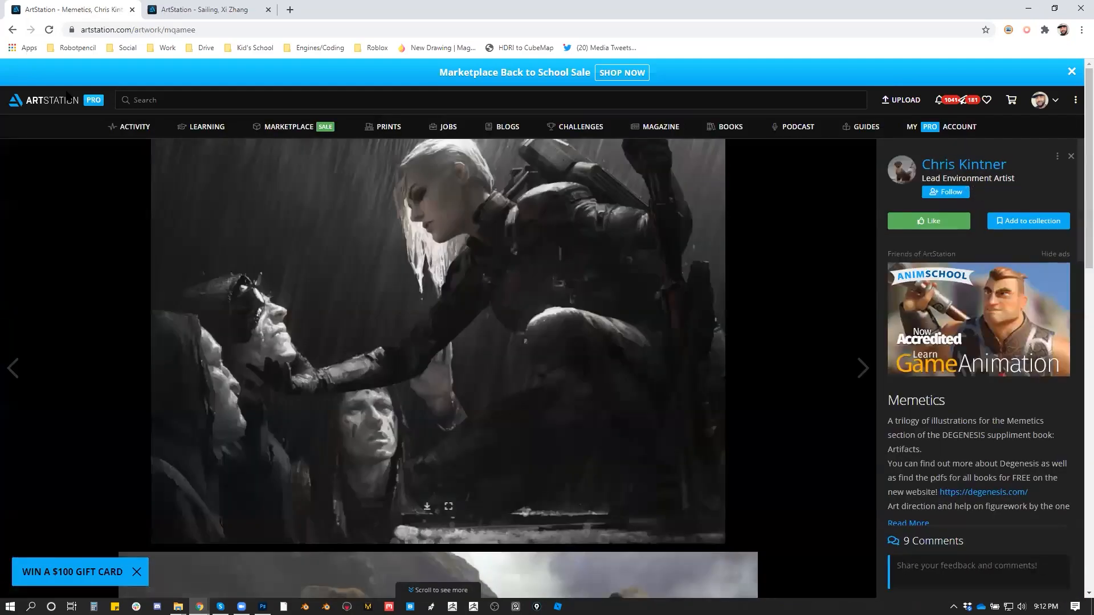
left_click(12, 30)
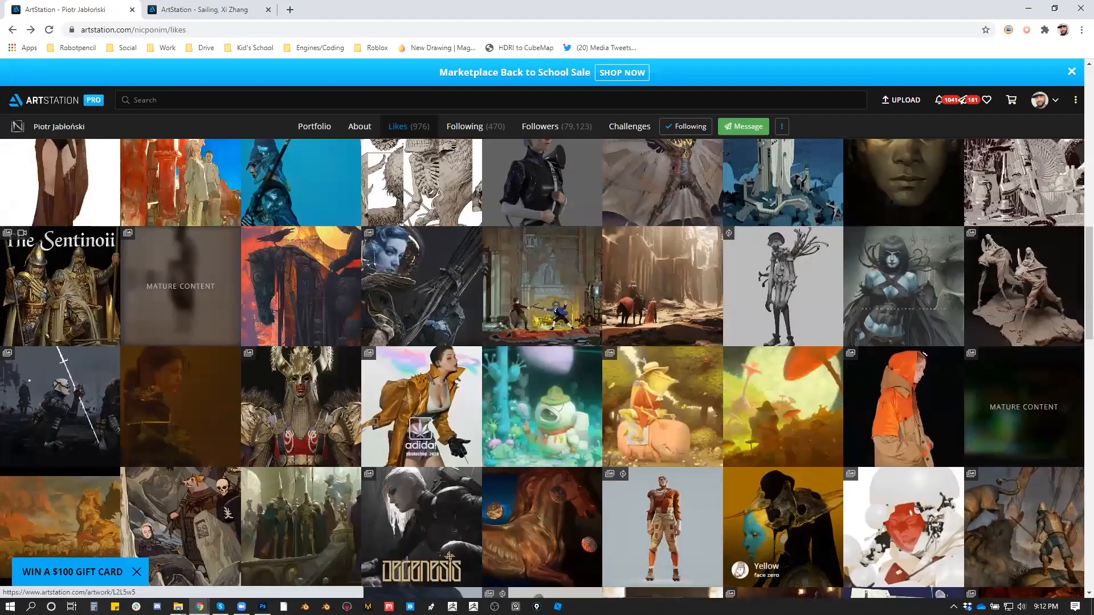
Look through the liked artworks and go to the profile of the artist behind the adida! yellow-jacket piece.
scroll(778, 504, "up", 2)
scroll(778, 504, "up", 1)
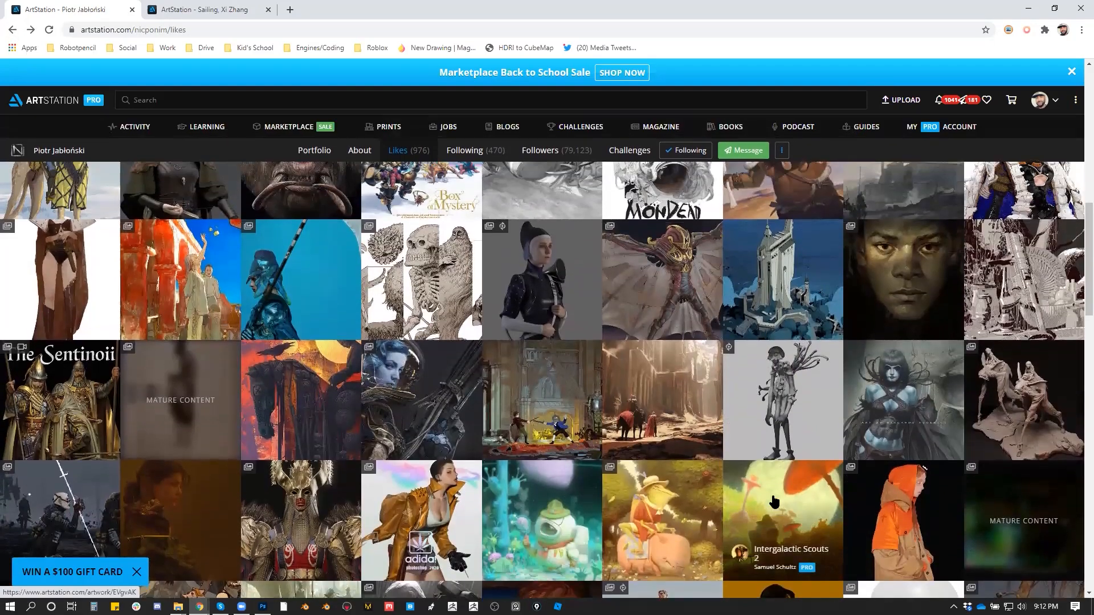
scroll(774, 501, "up", 3)
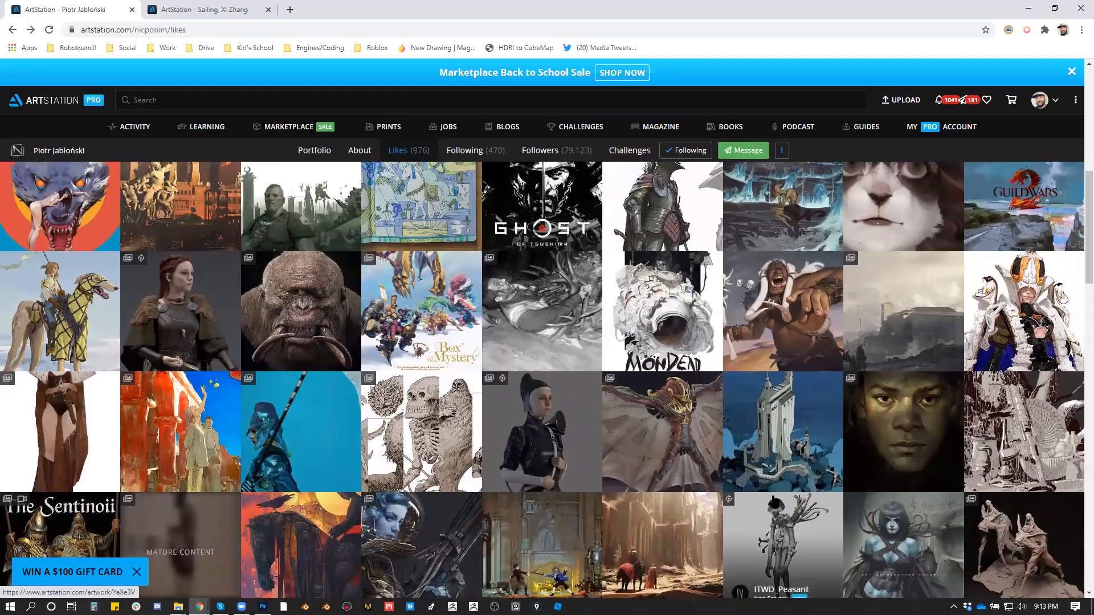
scroll(774, 501, "down", 3)
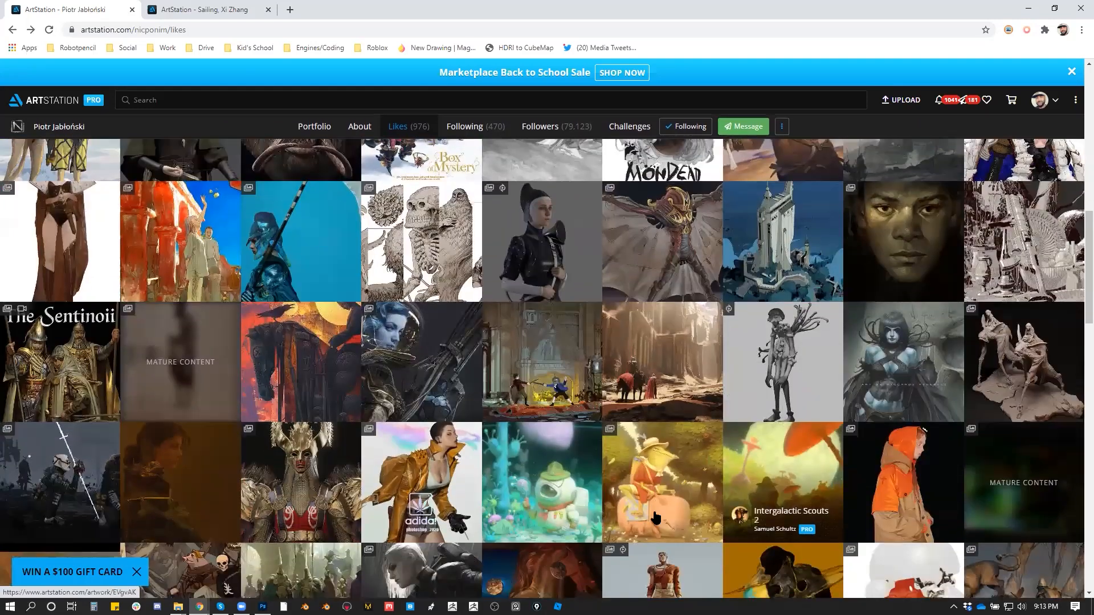
key("alt+Right")
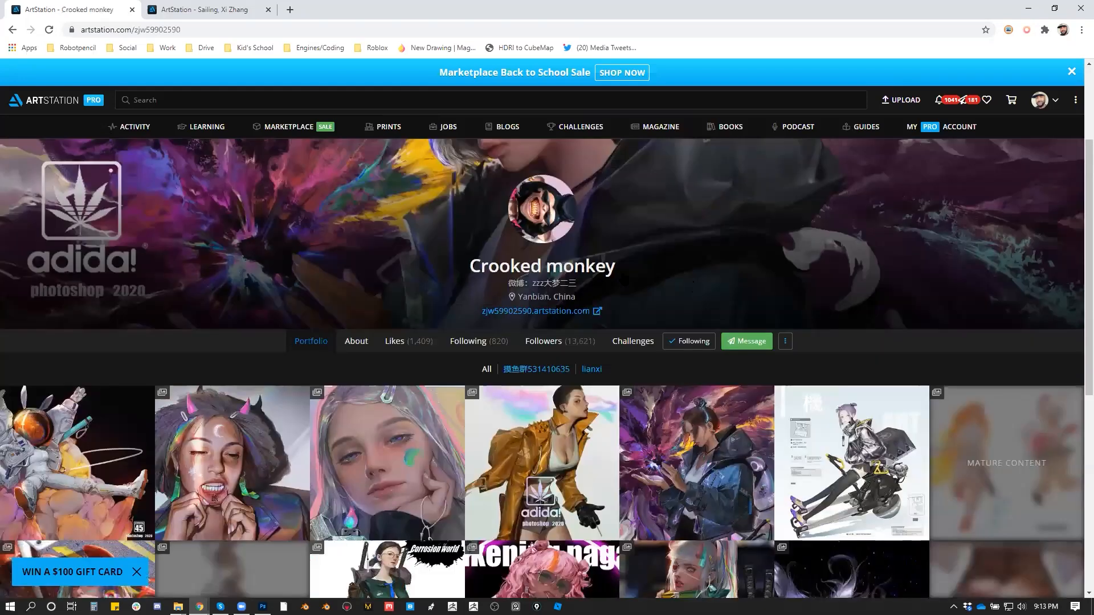
Open the adida! yellow-jacket artwork from the portfolio, add it to the Style for Days collection and return to the artist's profile.
scroll(770, 394, "down", 1)
scroll(769, 393, "down", 1)
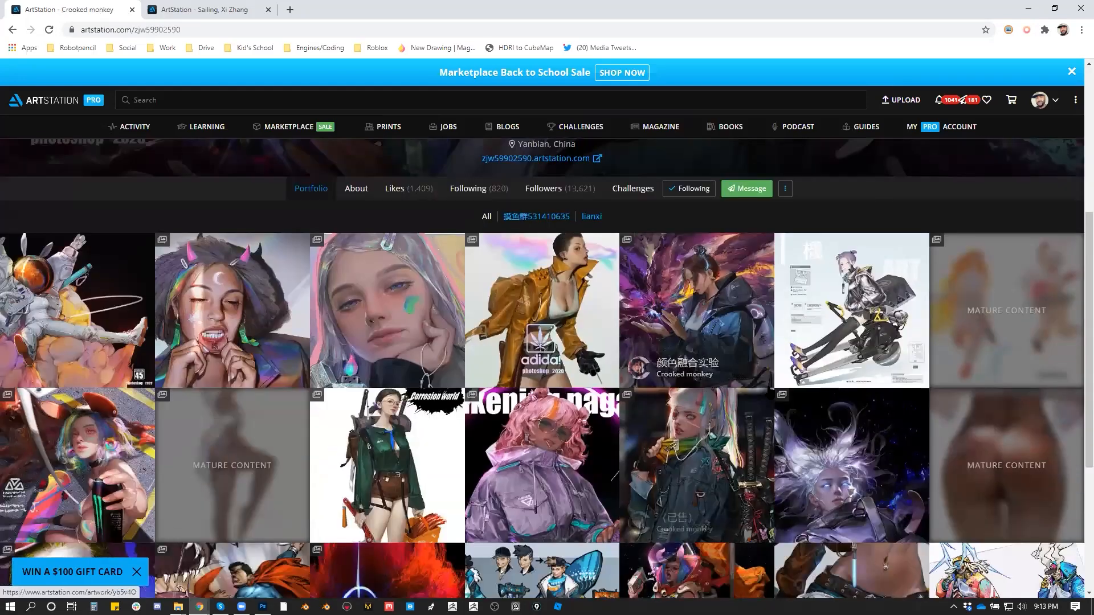
scroll(964, 288, "down", 2)
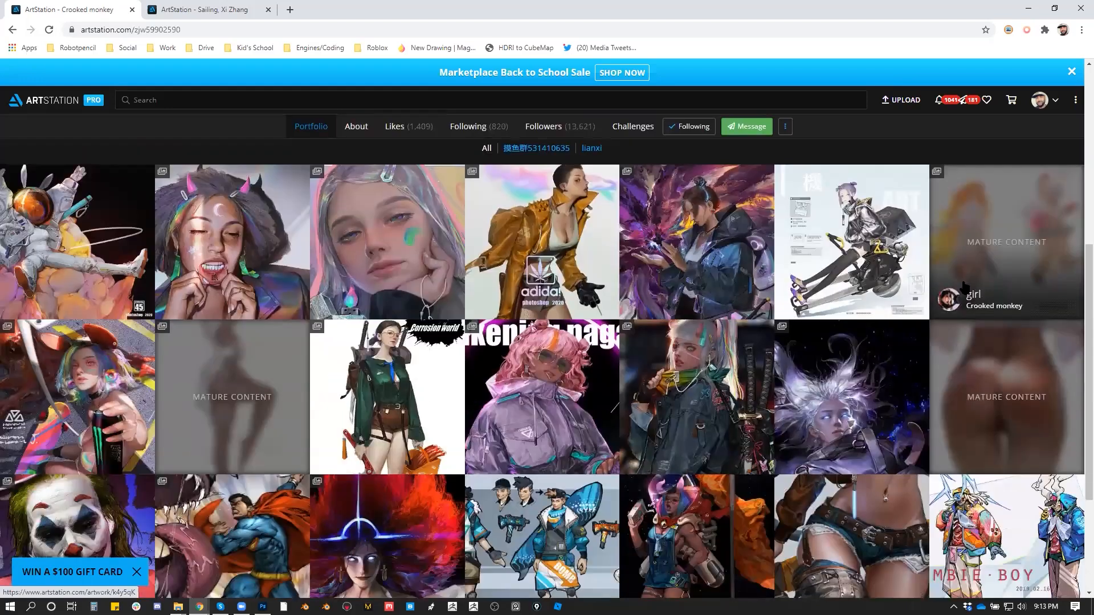
scroll(964, 287, "up", 2)
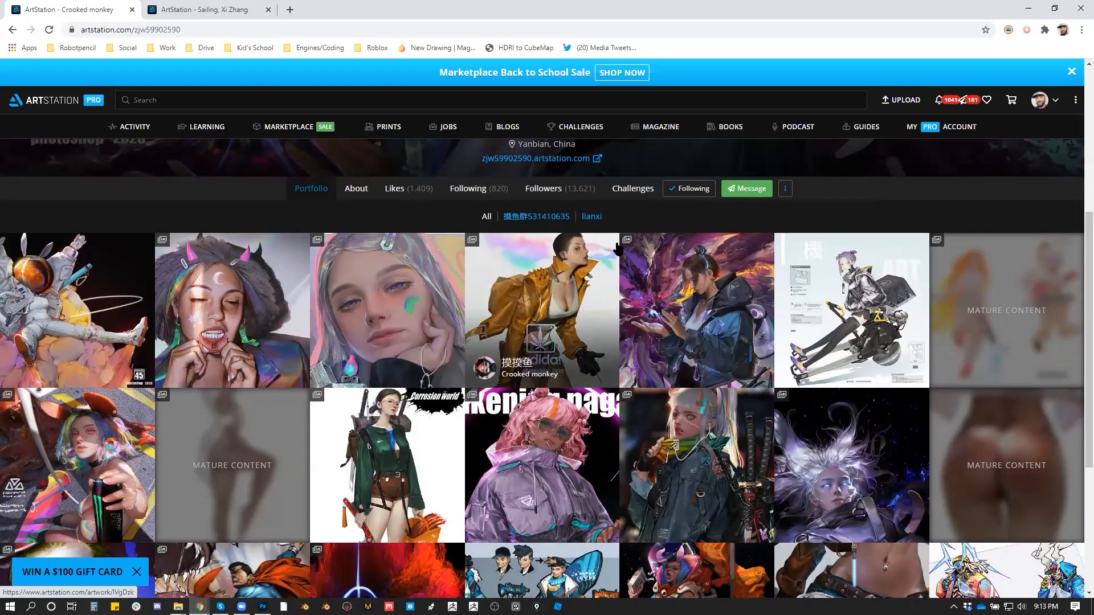
left_click(609, 279)
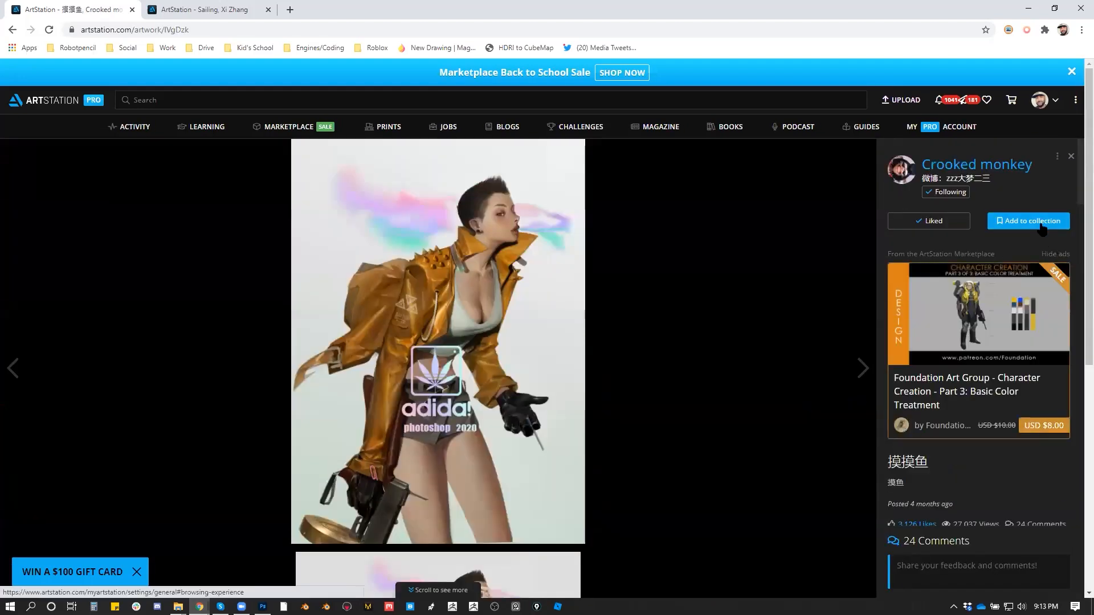
left_click(1042, 223)
scroll(648, 447, "down", 3)
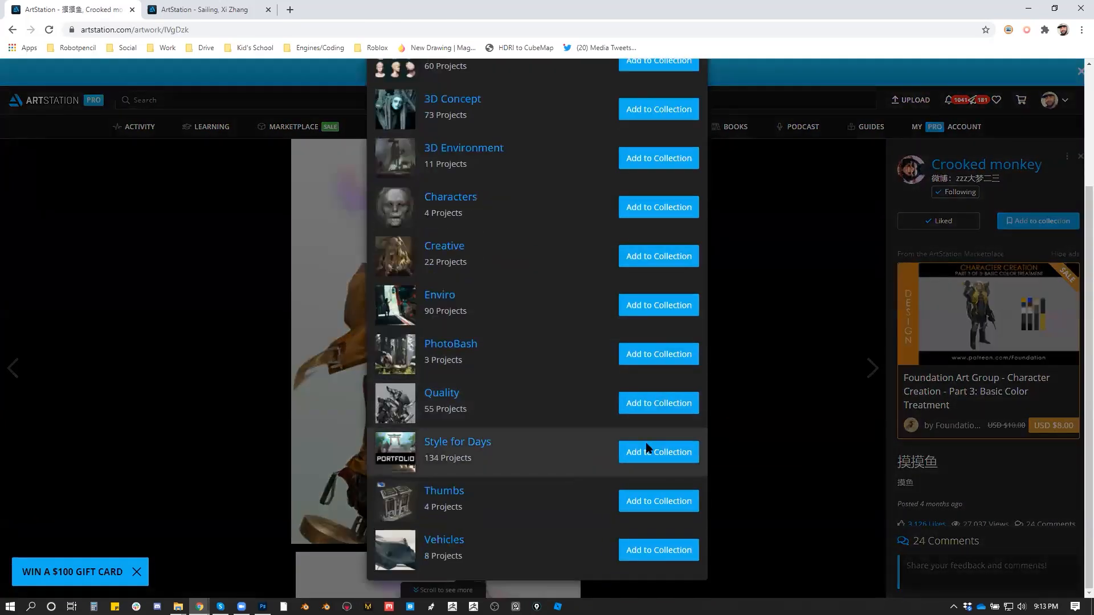
left_click(654, 453)
left_click(998, 166)
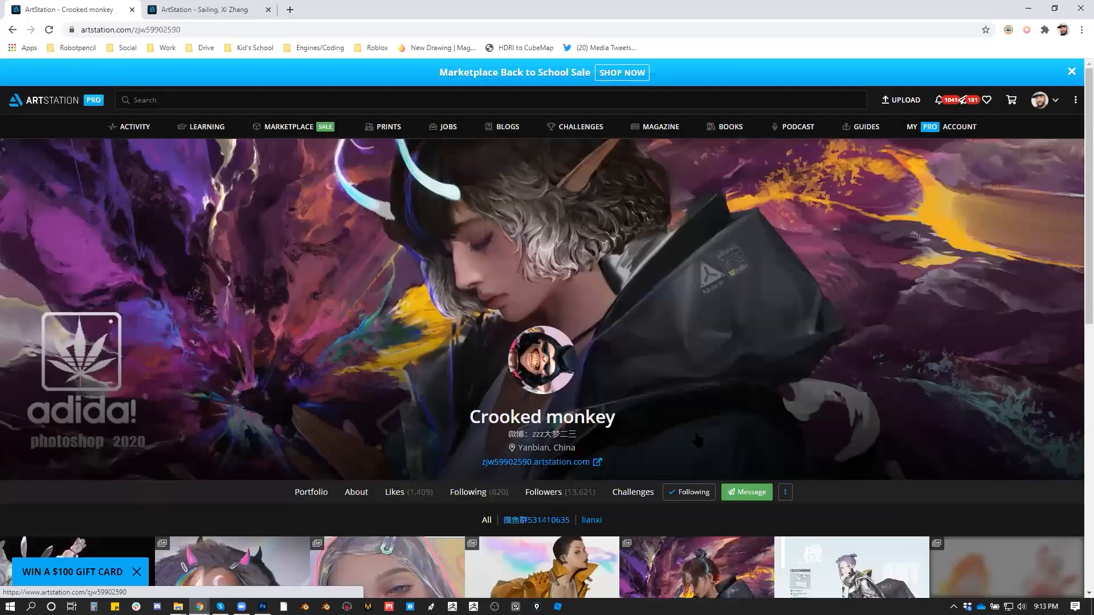
Open the portrait of the curly-haired woman with pink horns, look over its images, like it and return to the portfolio.
scroll(690, 445, "down", 10)
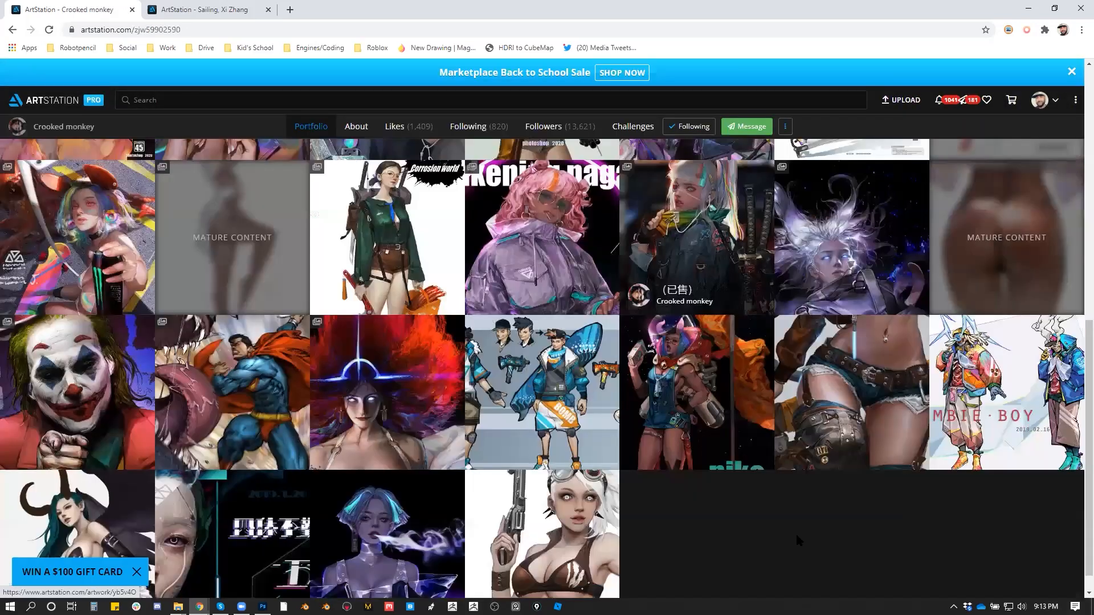
scroll(796, 541, "up", 3)
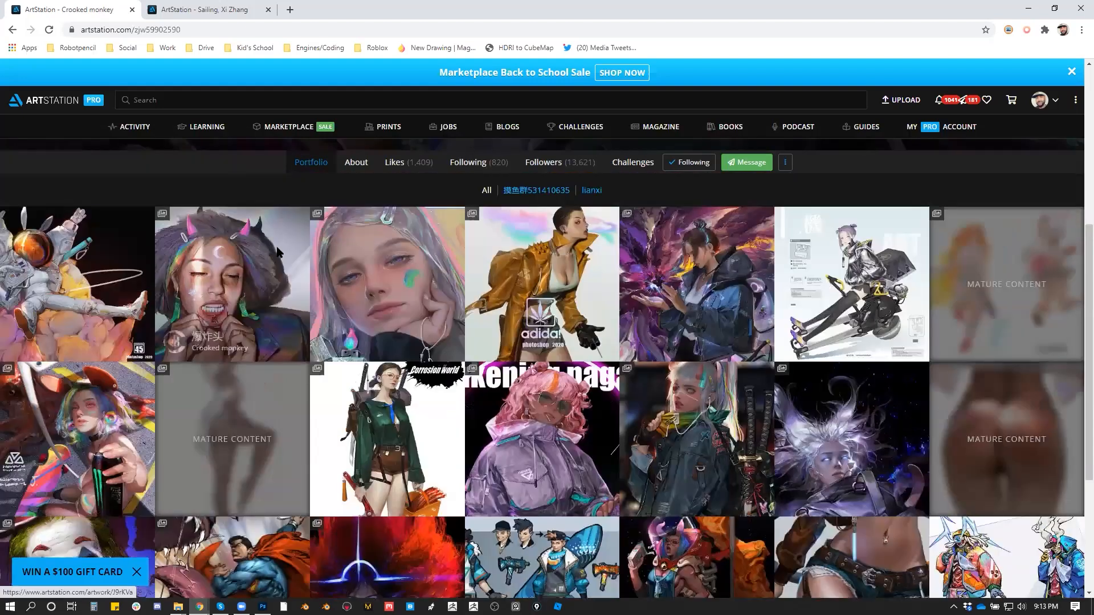
left_click(278, 250)
scroll(534, 386, "down", 7)
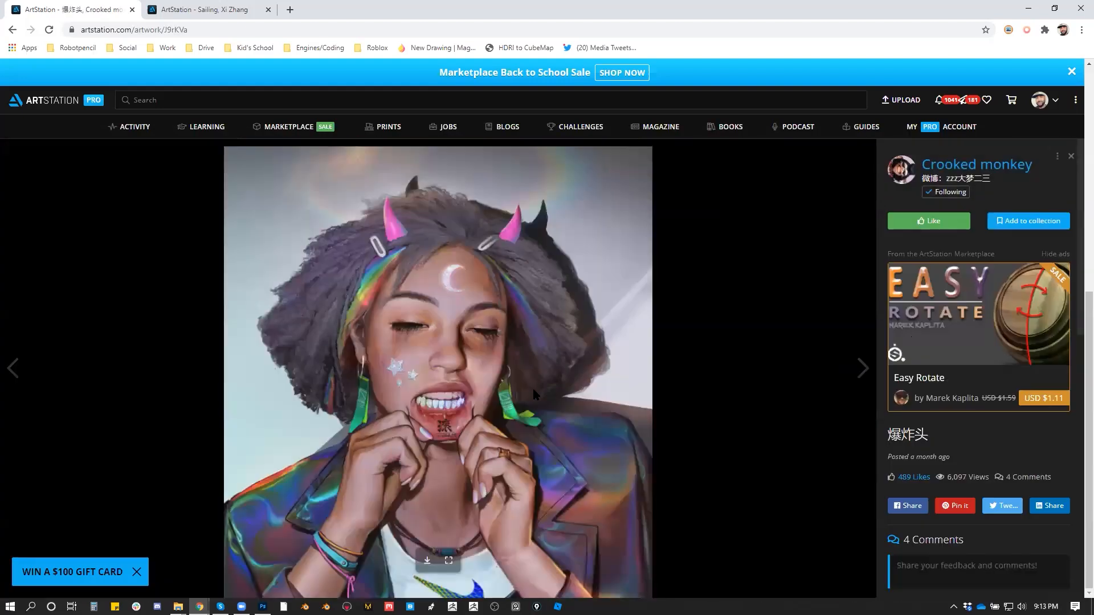
scroll(534, 388, "up", 5)
scroll(532, 388, "up", 2)
left_click(926, 222)
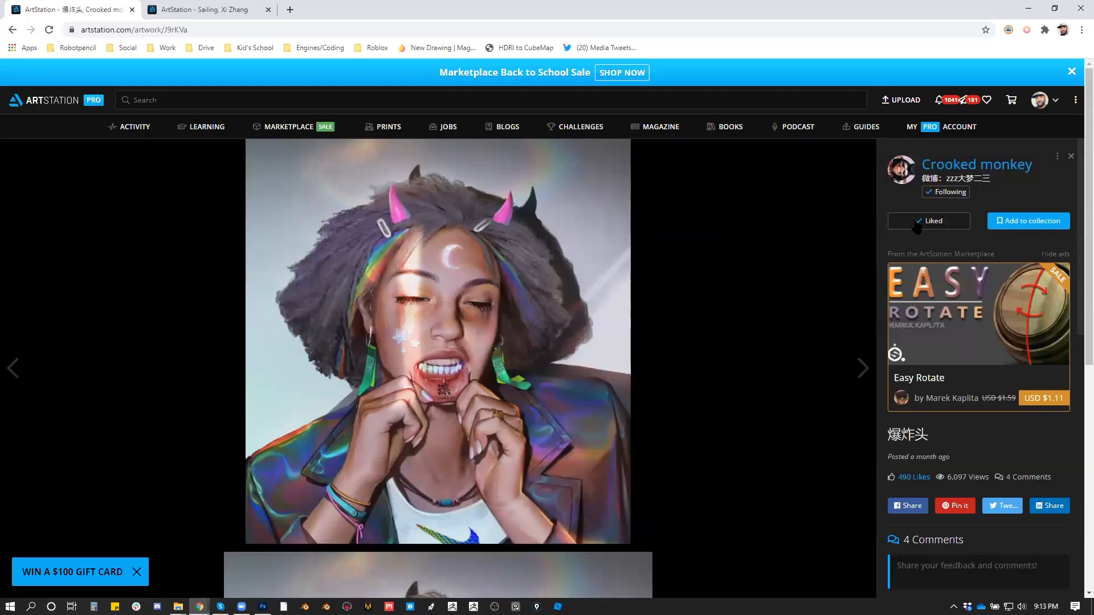
left_click(938, 166)
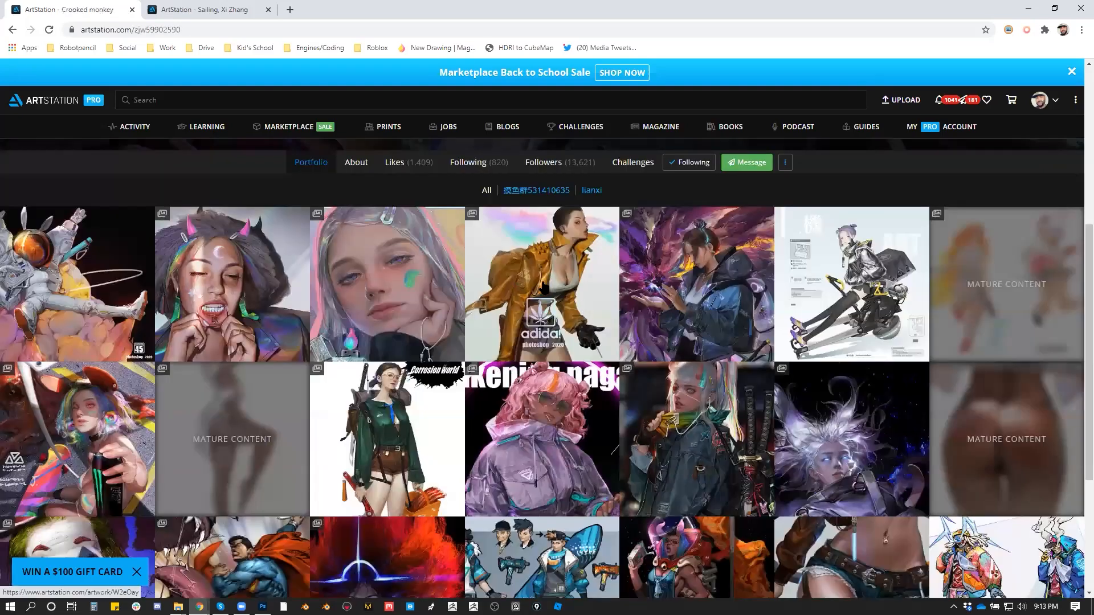
View The rebels artwork and the armed girl in blue overalls, returning to the portfolio after each.
scroll(534, 279, "up", 3)
scroll(616, 290, "down", 3)
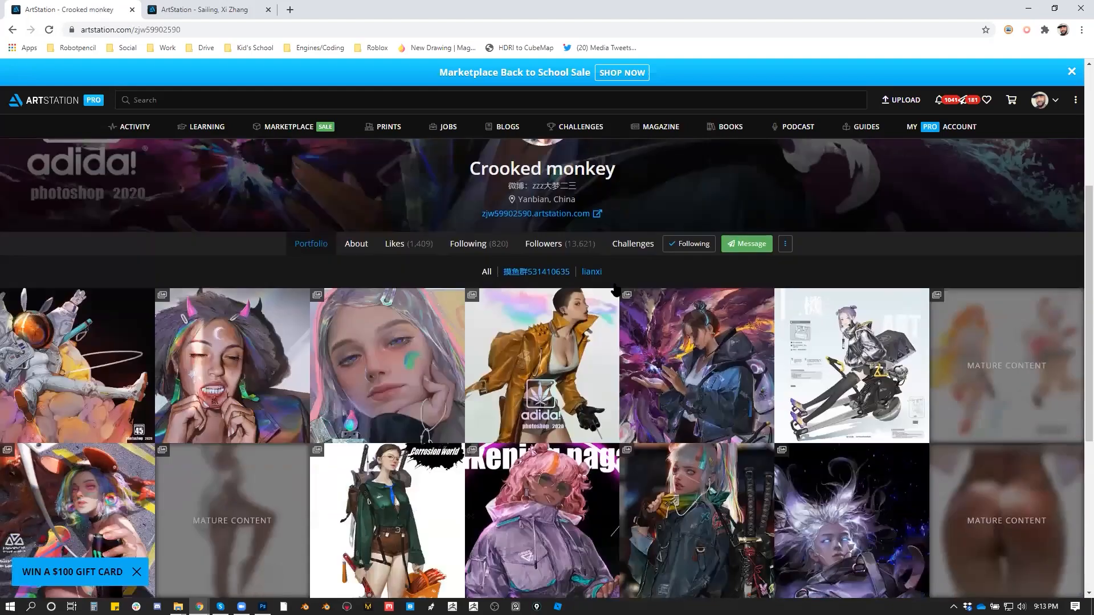
scroll(617, 290, "down", 3)
left_click(630, 290)
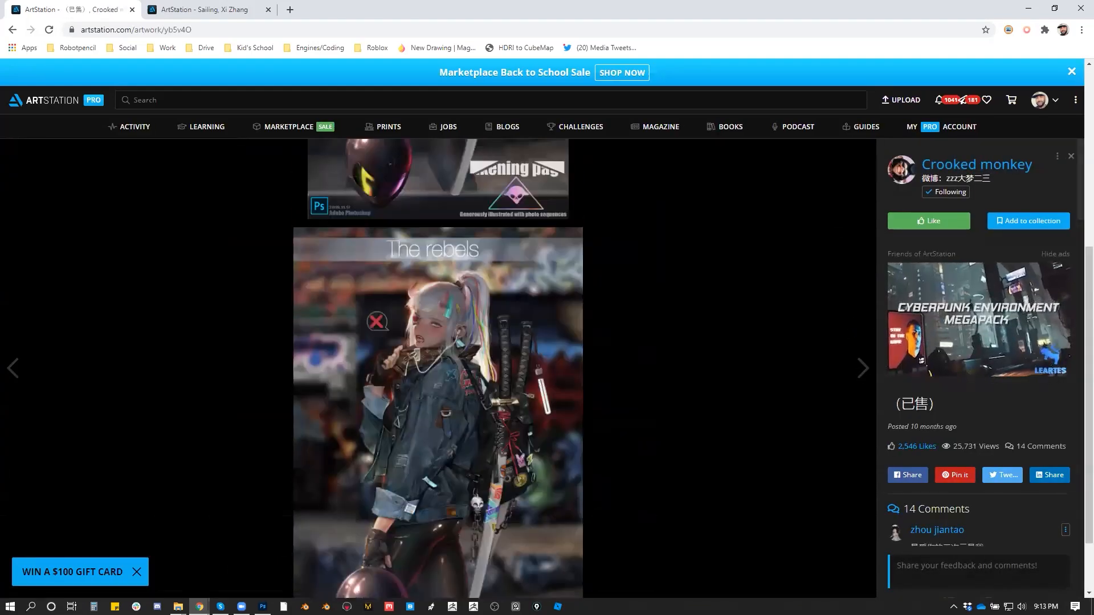
scroll(863, 368, "down", 8)
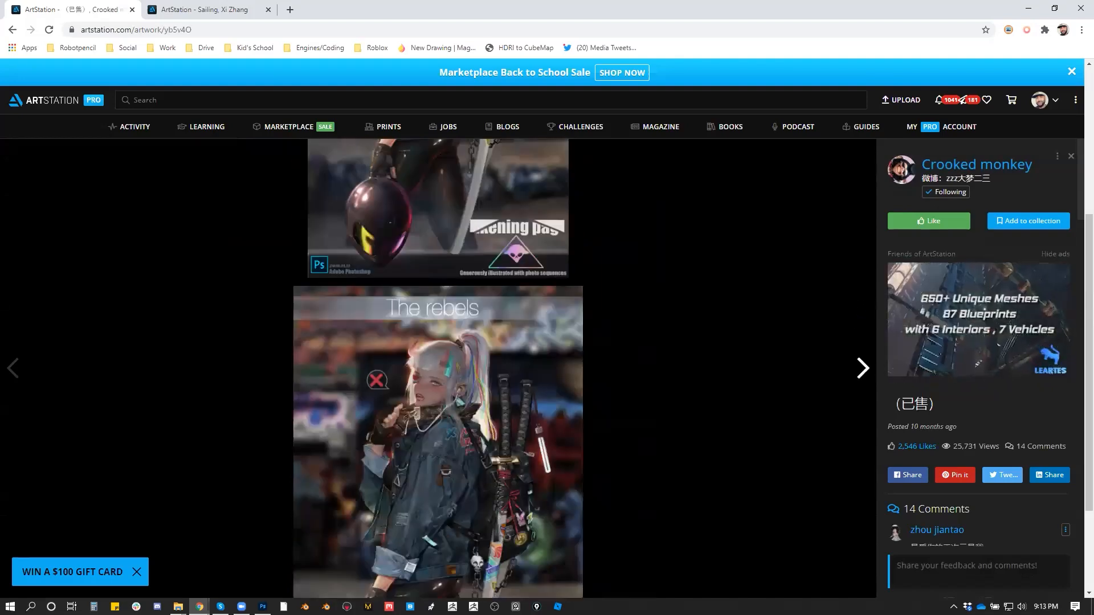
scroll(863, 368, "down", 8)
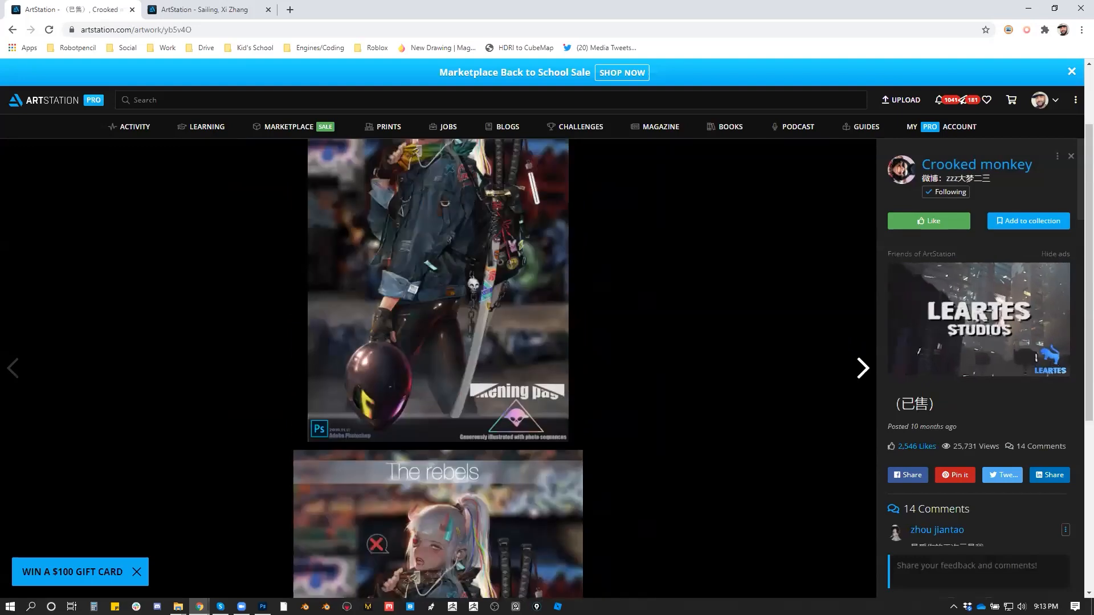
left_click(994, 167)
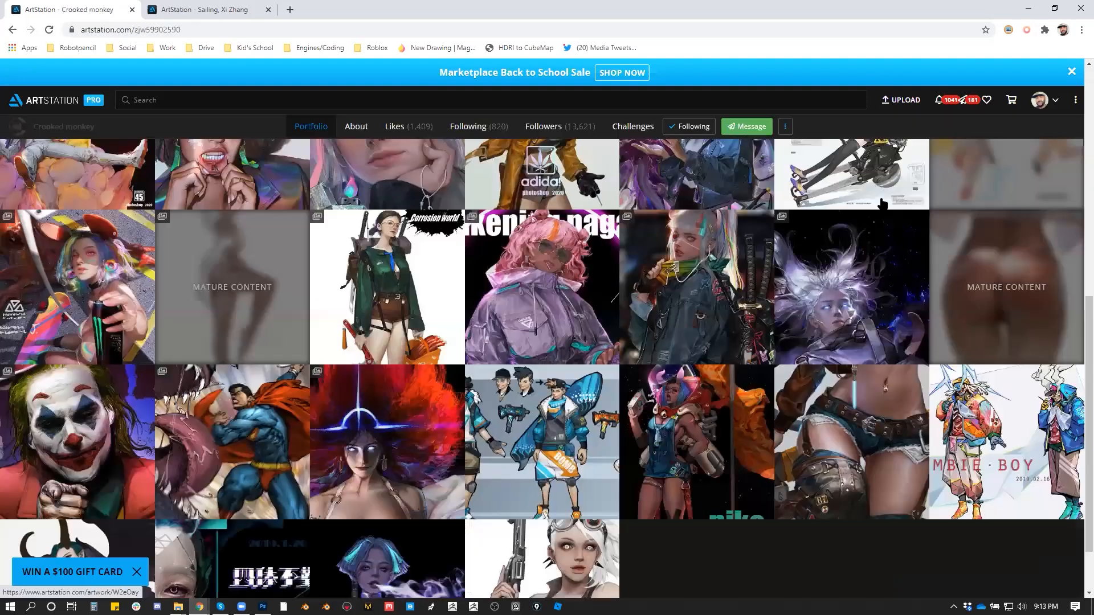
left_click(695, 450)
left_click(976, 163)
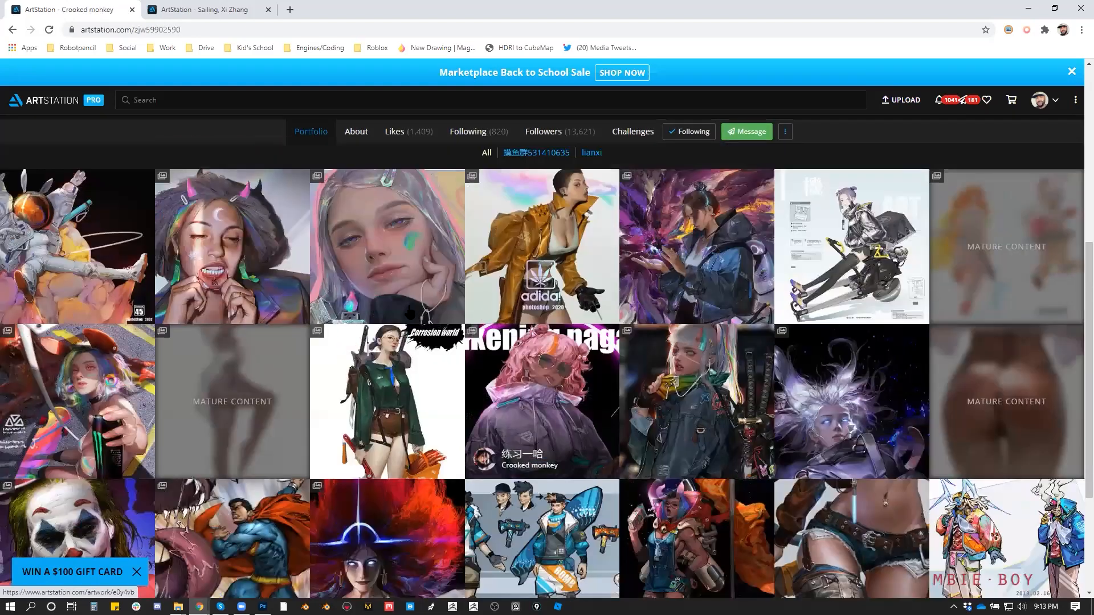
Open the artist's liked artworks in a separate tab and switch to it.
scroll(313, 152, "up", 3)
middle_click(394, 314)
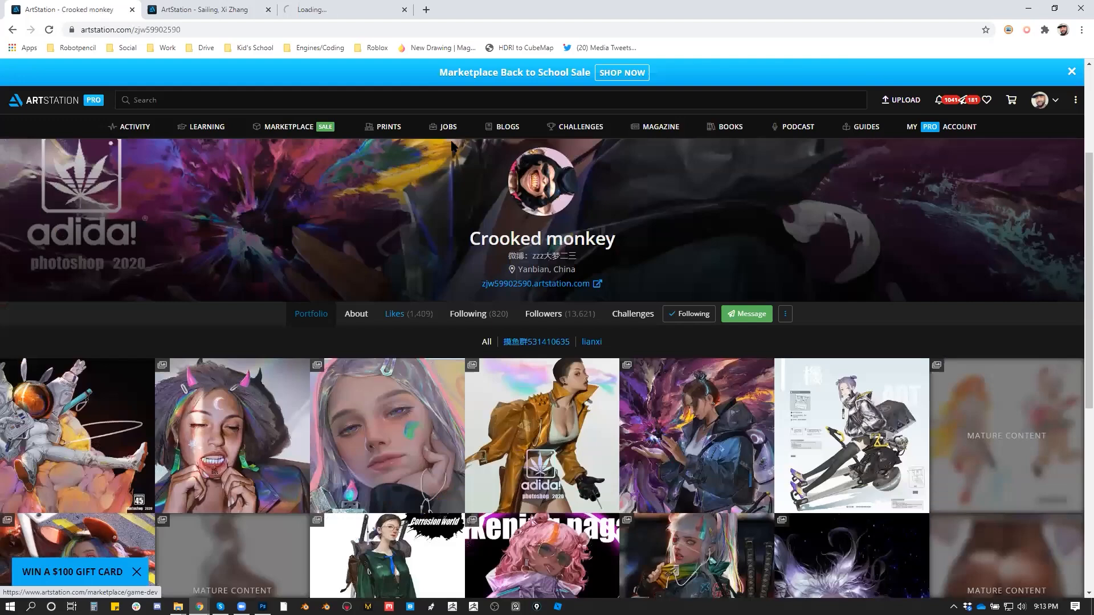
key("ctrl+Tab")
Open the dark, purple-lit techwear figure from the artist's likes in a separate tab.
scroll(756, 324, "down", 2)
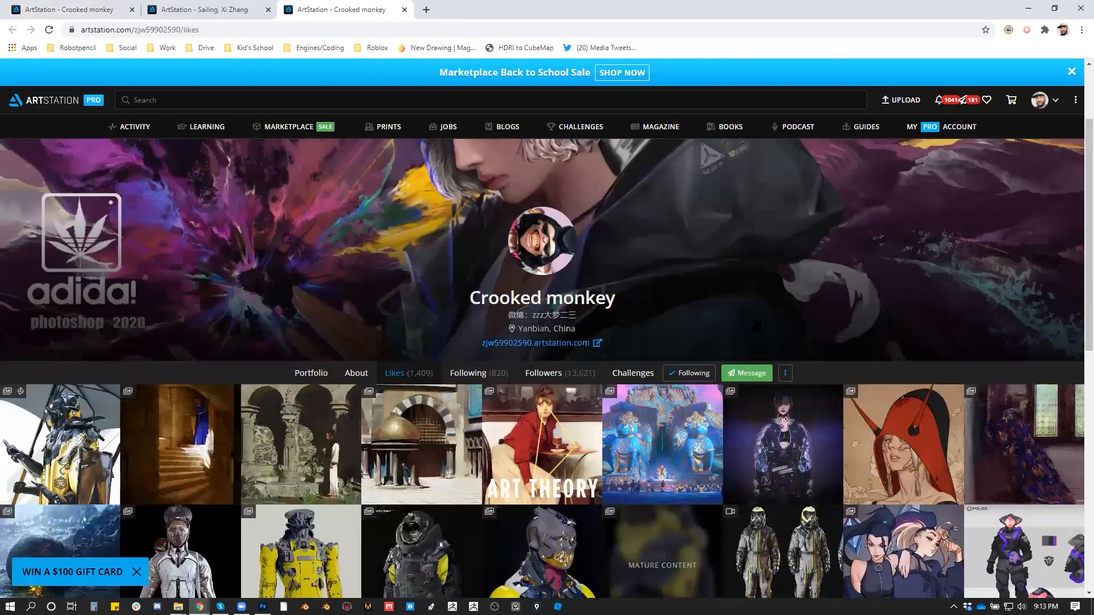
scroll(755, 324, "down", 3)
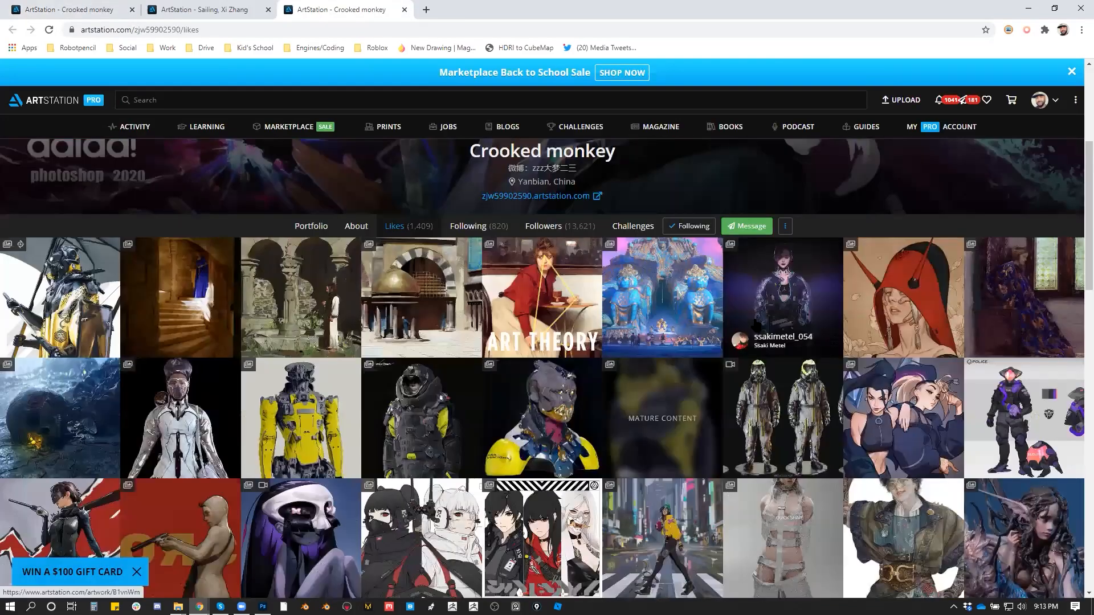
scroll(790, 260, "down", 1)
middle_click(791, 258)
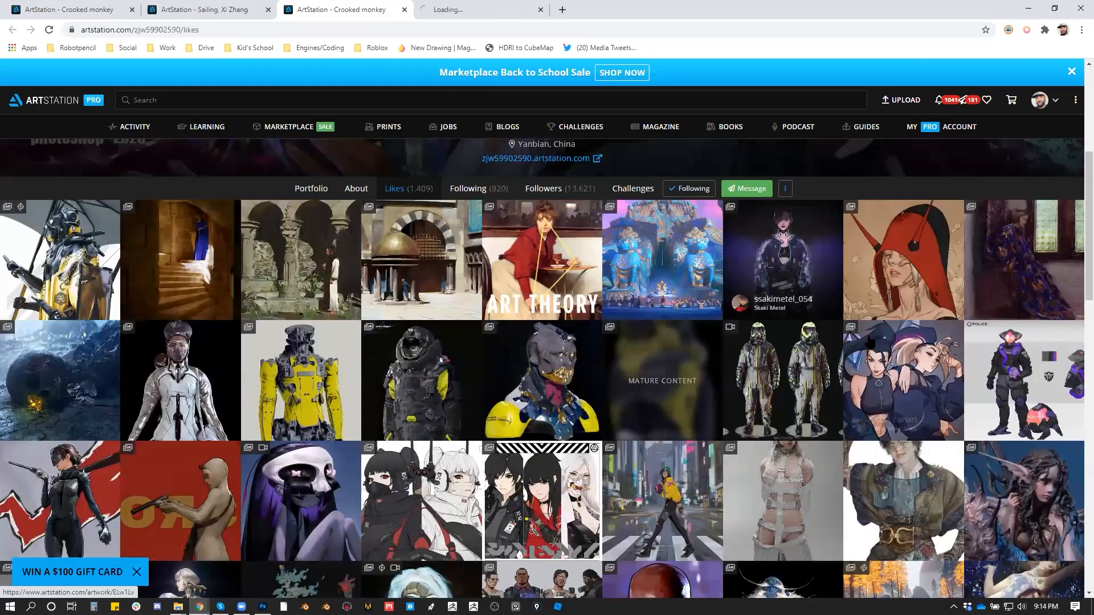
Browse further down the artist's likes and open the Photo Study piece with the stop sign in a separate tab.
scroll(838, 381, "down", 2)
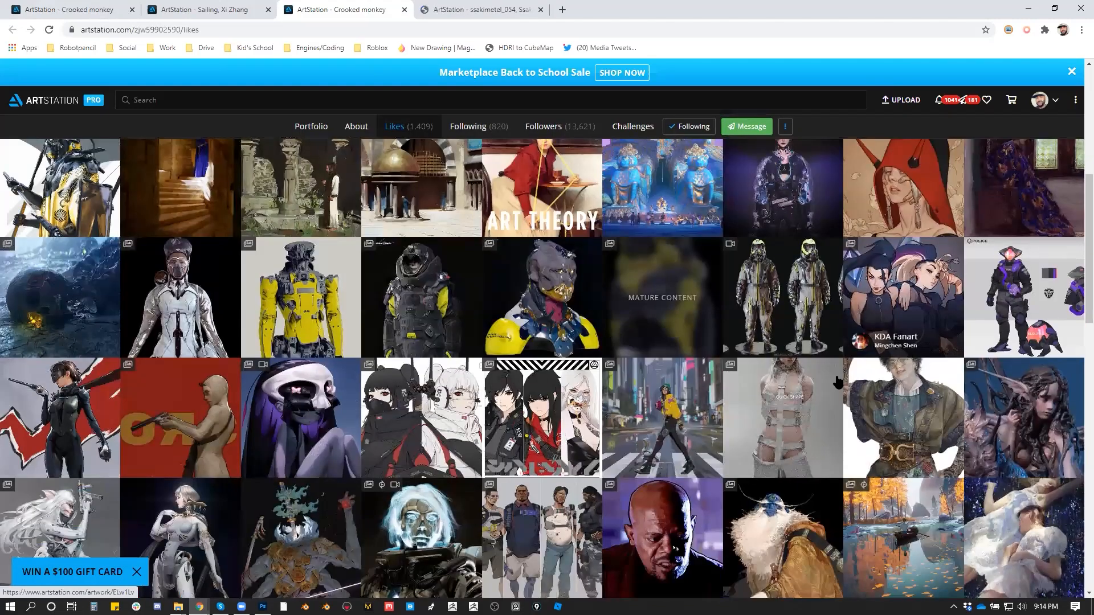
scroll(644, 382, "down", 2)
scroll(682, 307, "down", 3)
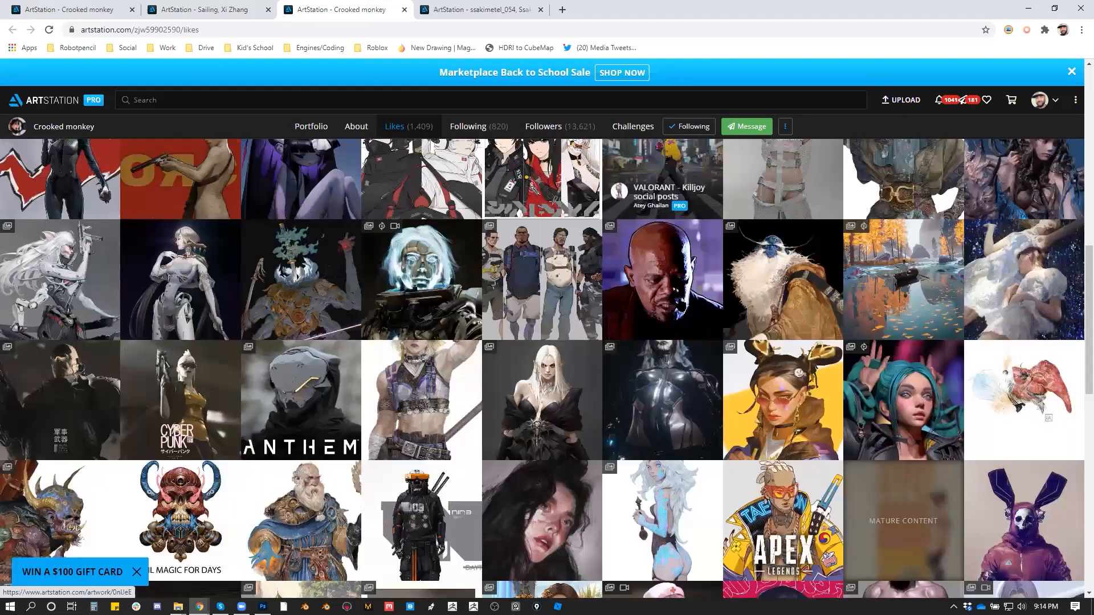
scroll(680, 302, "down", 3)
scroll(680, 302, "down", 4)
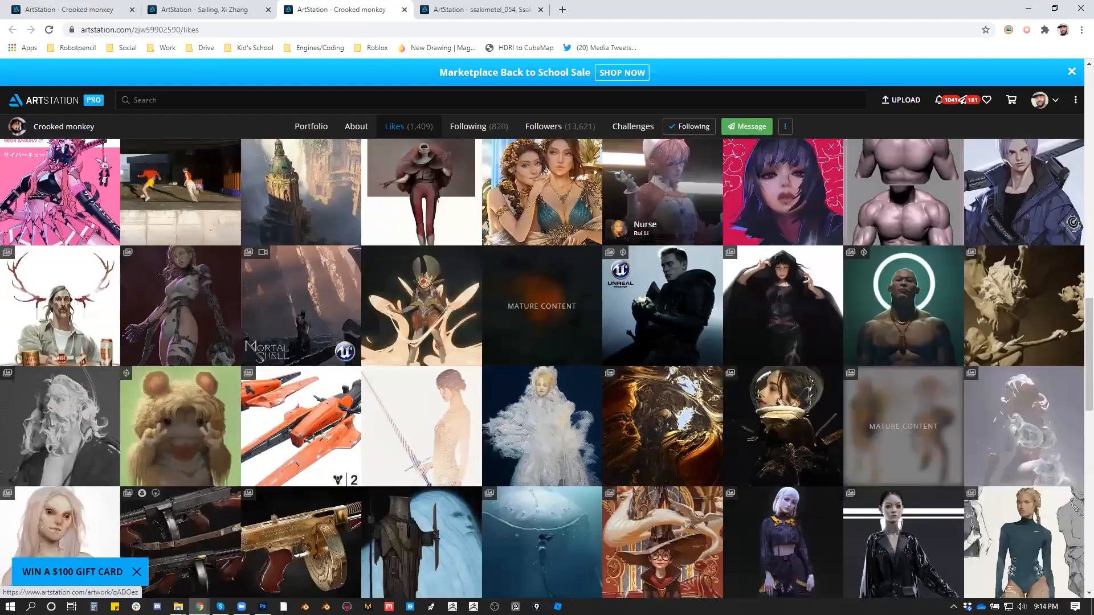
scroll(670, 275, "down", 2)
scroll(671, 276, "down", 3)
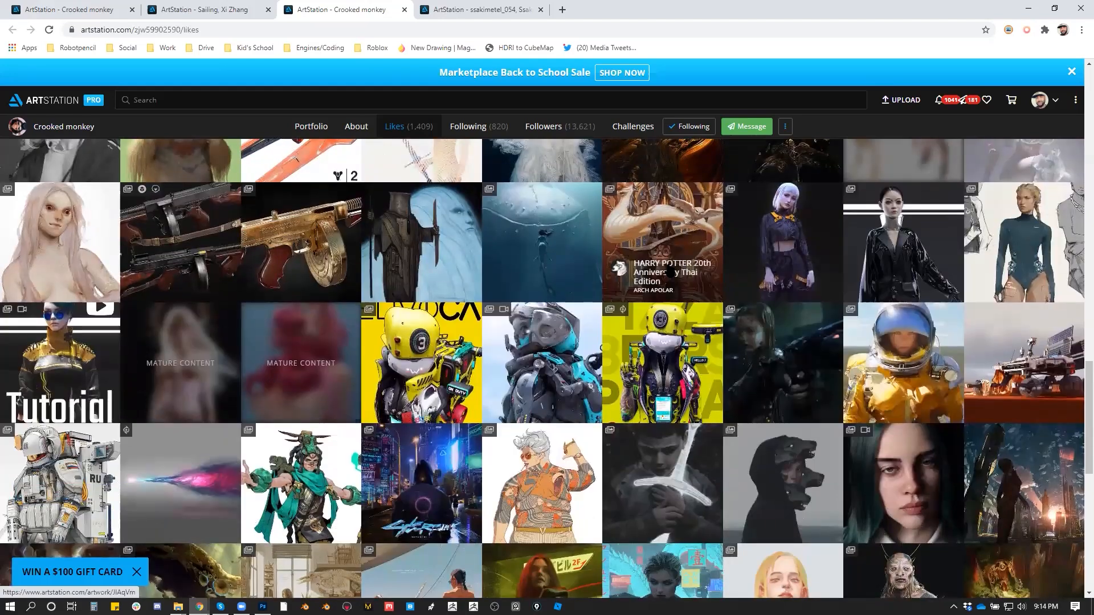
scroll(670, 271, "down", 4)
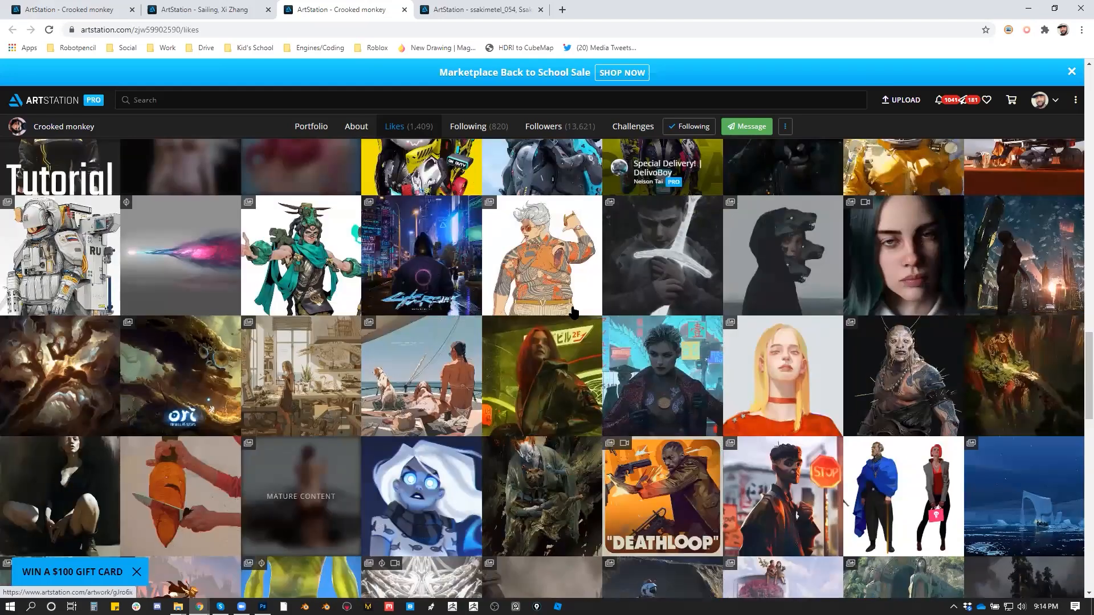
scroll(466, 331, "down", 1)
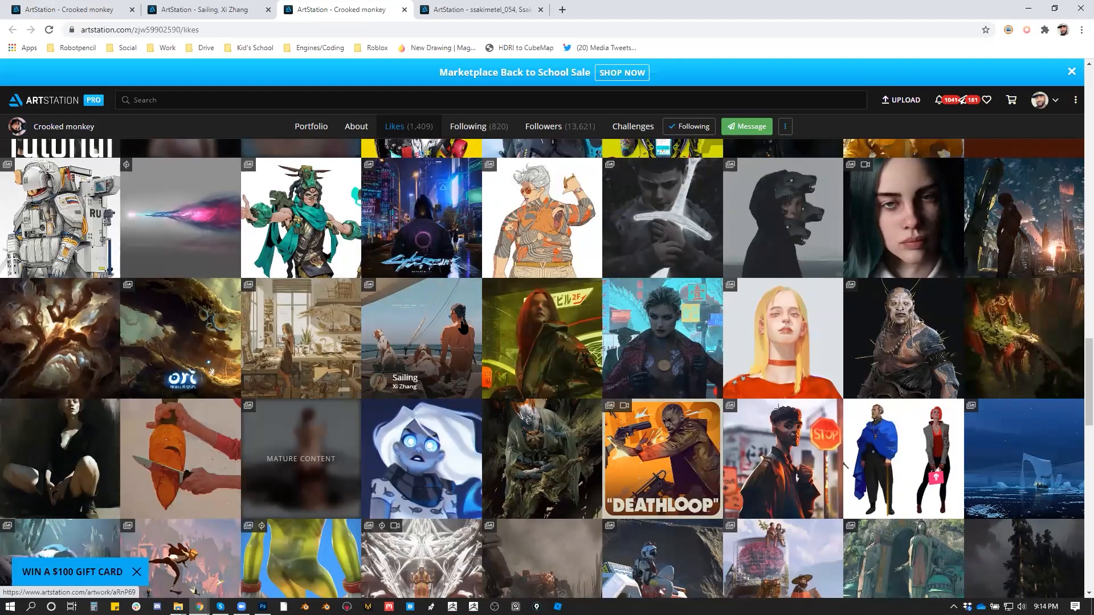
middle_click(797, 425)
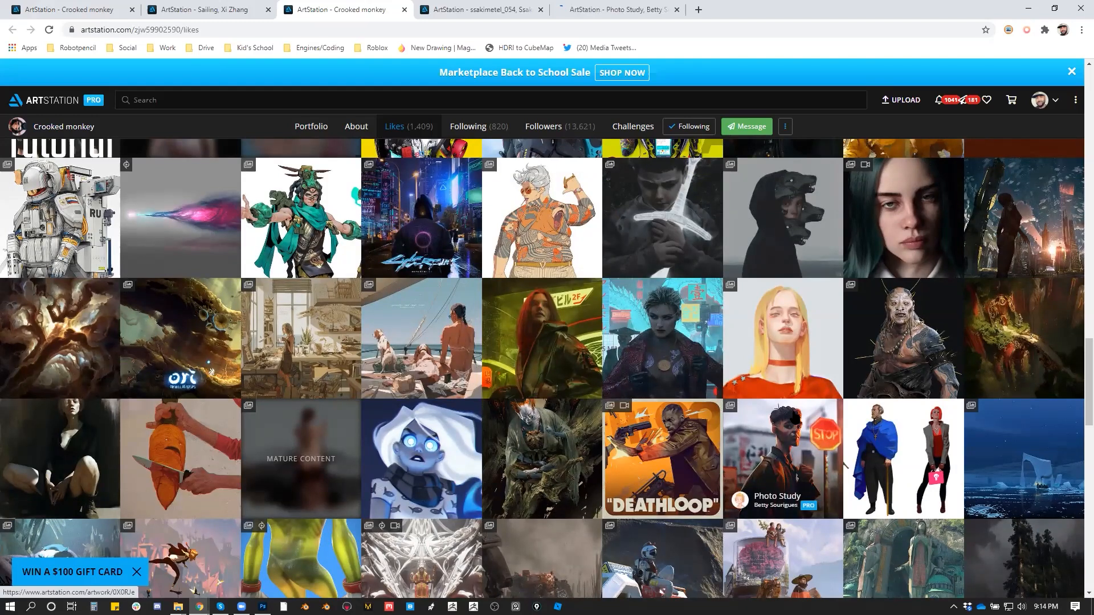
Browse past the Photo Study piece in the artist's likes and open The Eye of Karduhm - Elrend in a separate tab.
scroll(795, 419, "down", 4)
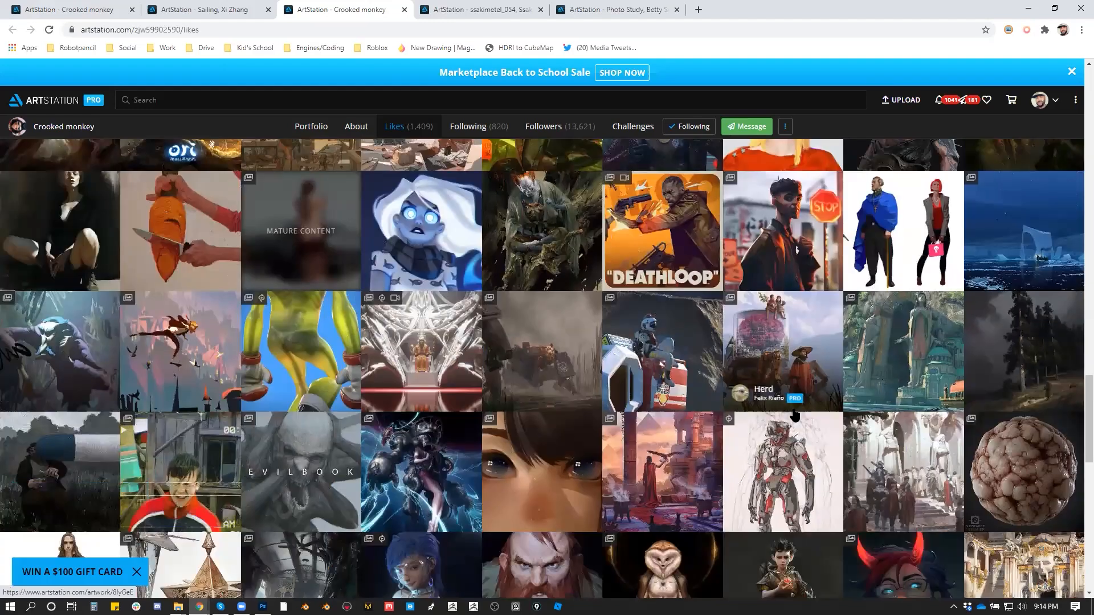
scroll(795, 417, "down", 4)
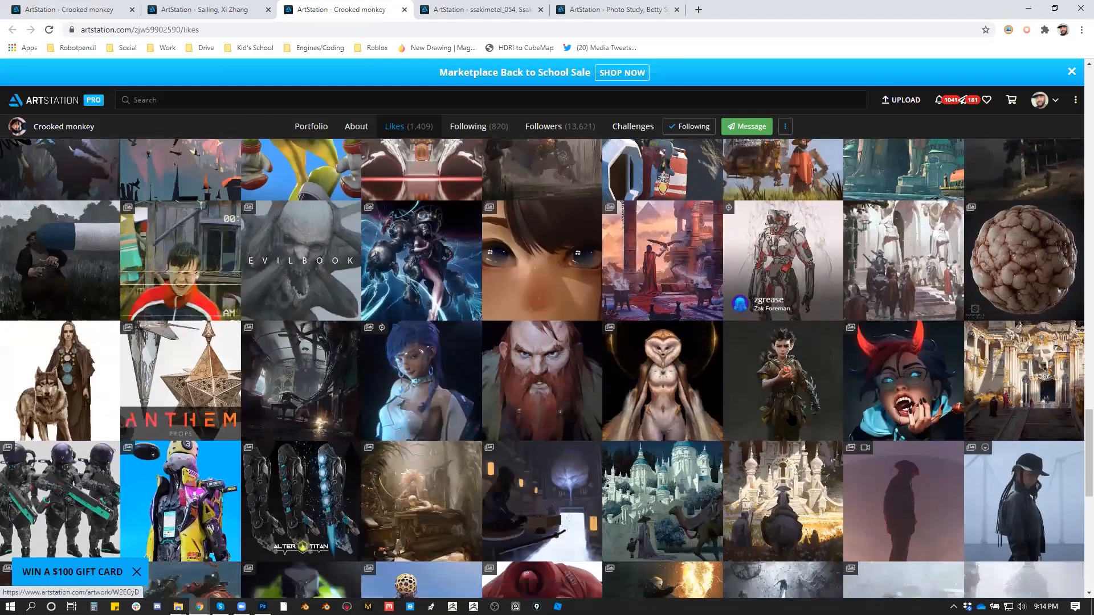
scroll(792, 419, "down", 1)
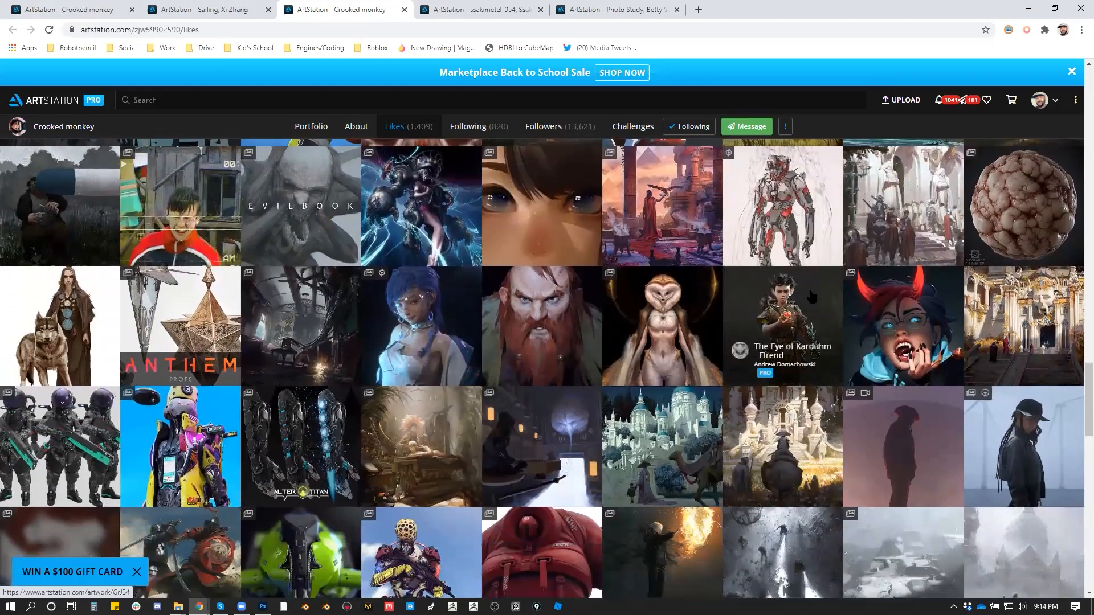
middle_click(802, 323)
Look further through the likes and open the practice drawing of the figure in a red jacket in a separate tab.
scroll(821, 439, "down", 2)
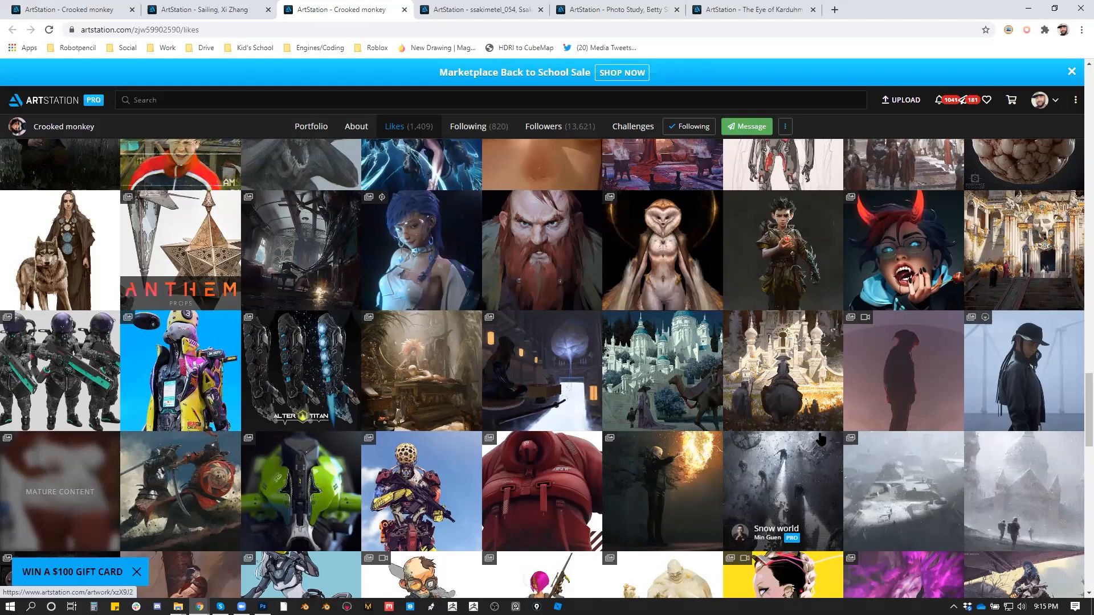
scroll(821, 439, "down", 3)
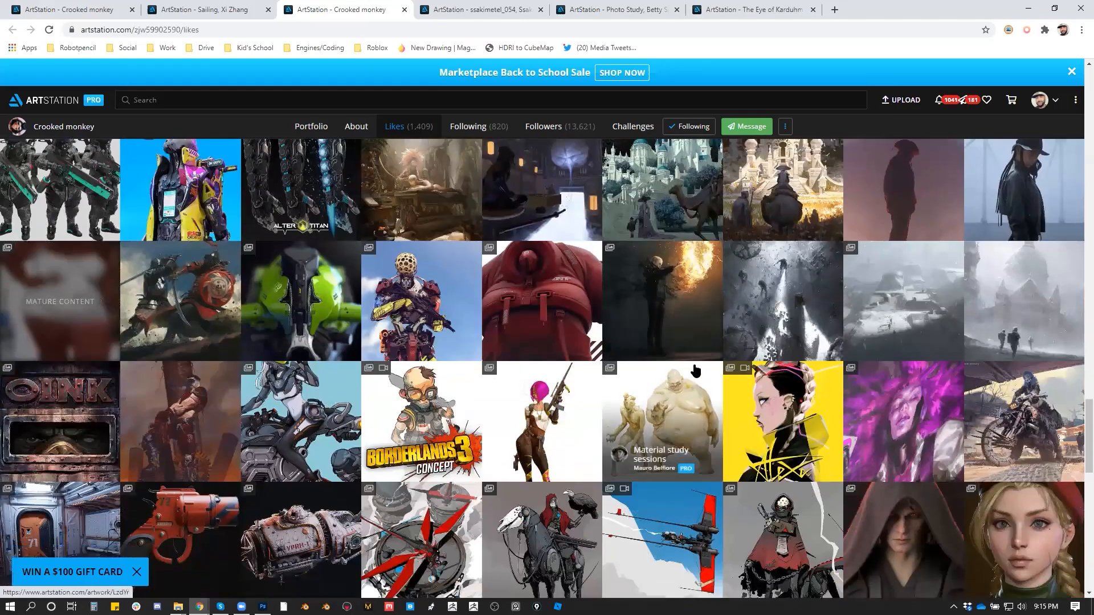
scroll(727, 409, "down", 4)
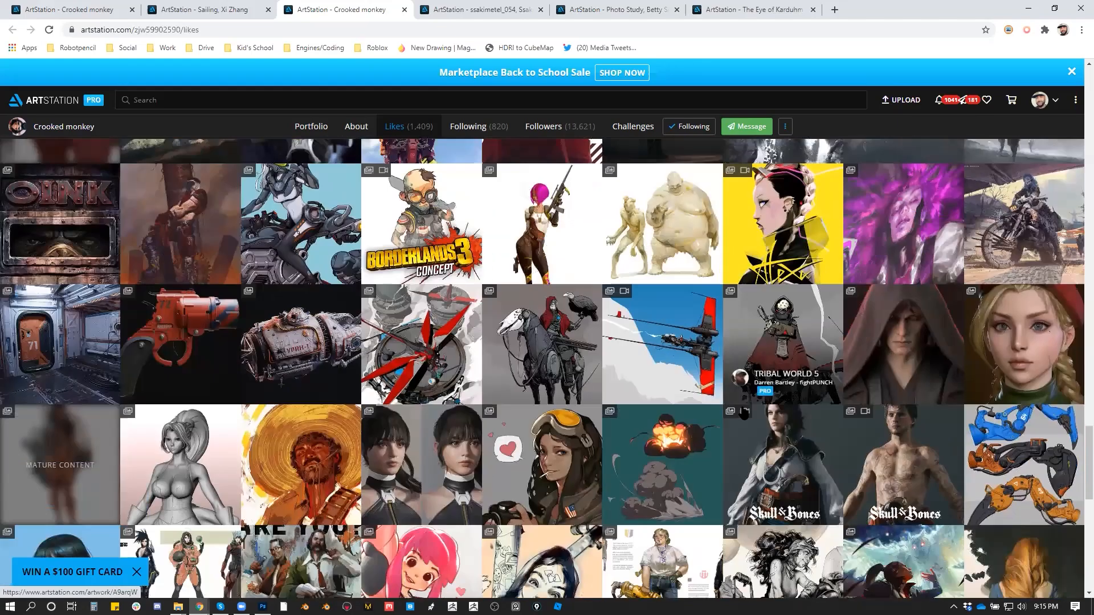
scroll(744, 408, "down", 3)
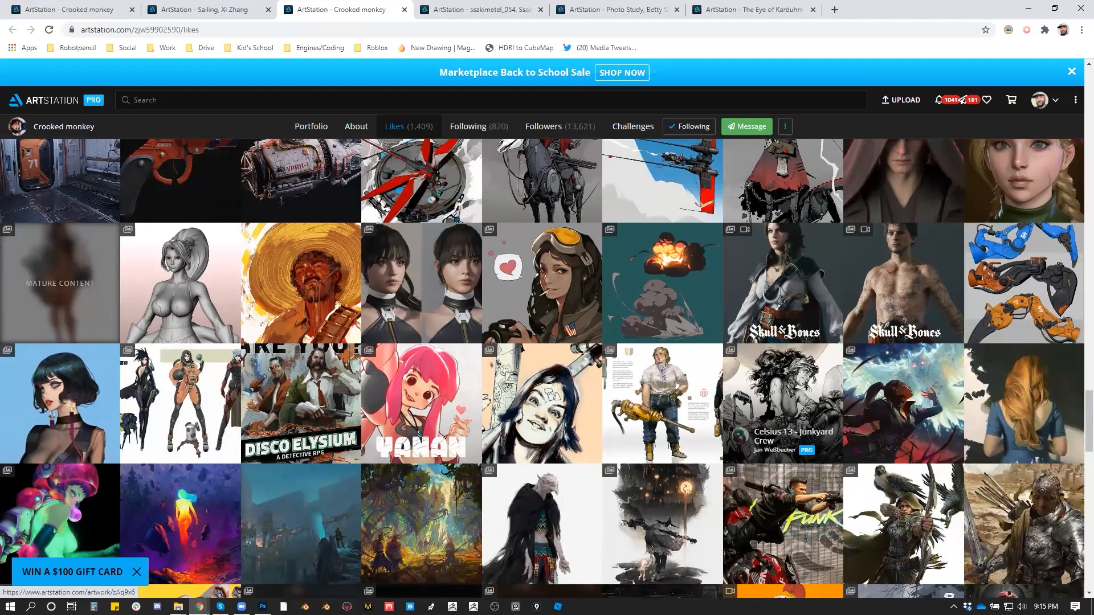
scroll(771, 409, "down", 1)
scroll(770, 406, "down", 1)
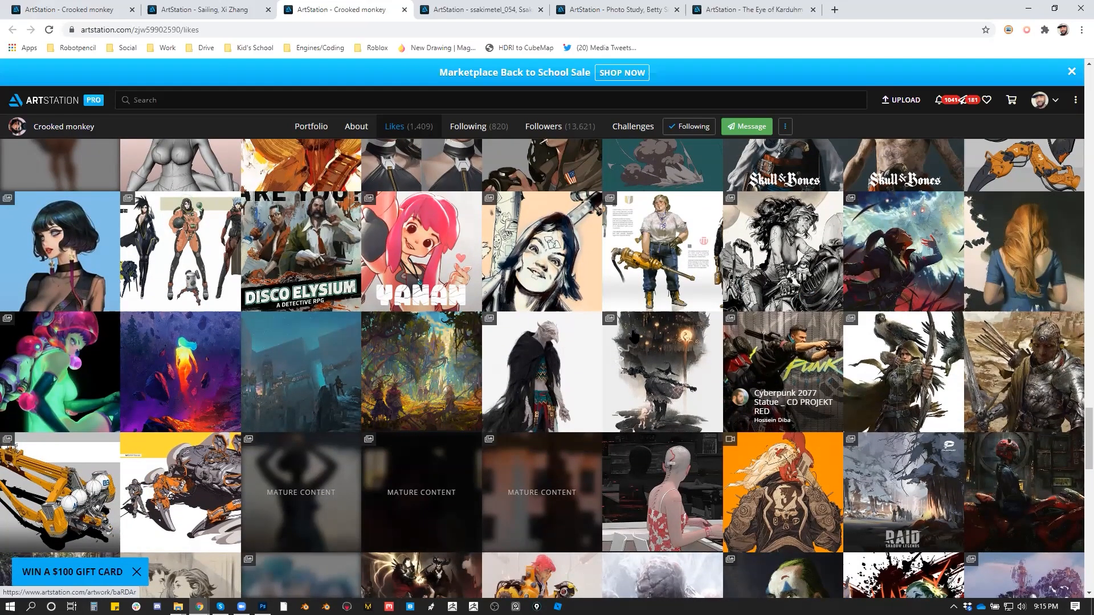
scroll(634, 338, "down", 4)
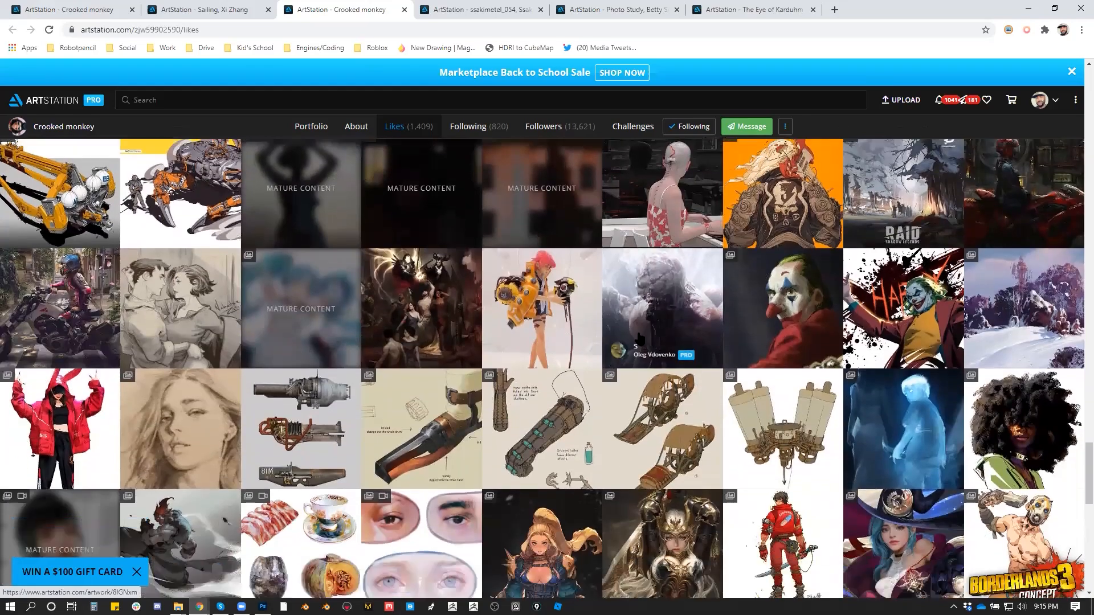
scroll(640, 338, "down", 3)
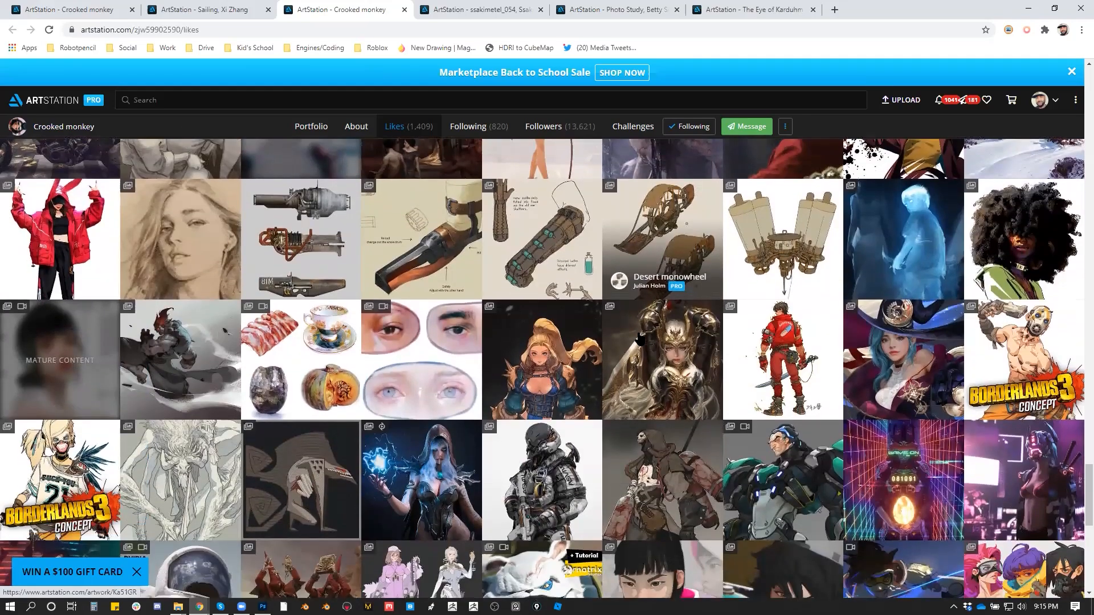
scroll(640, 338, "down", 1)
middle_click(90, 182)
Continue down the likes and open the Jozi Street Style figure in the pink jacket and teal trousers in a separate tab.
scroll(509, 364, "down", 3)
scroll(509, 364, "down", 2)
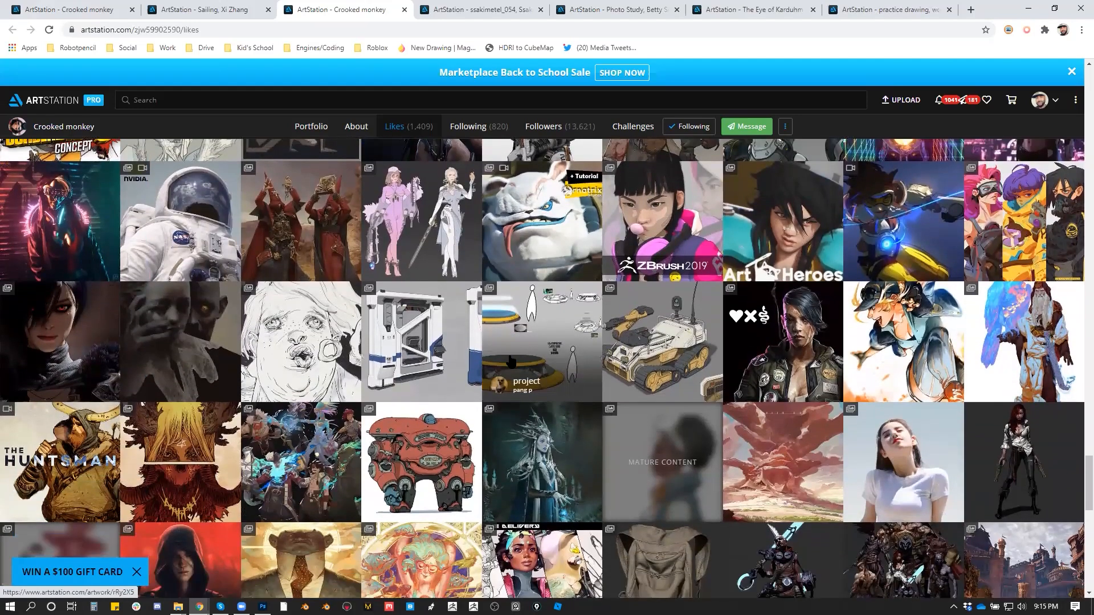
scroll(509, 363, "down", 4)
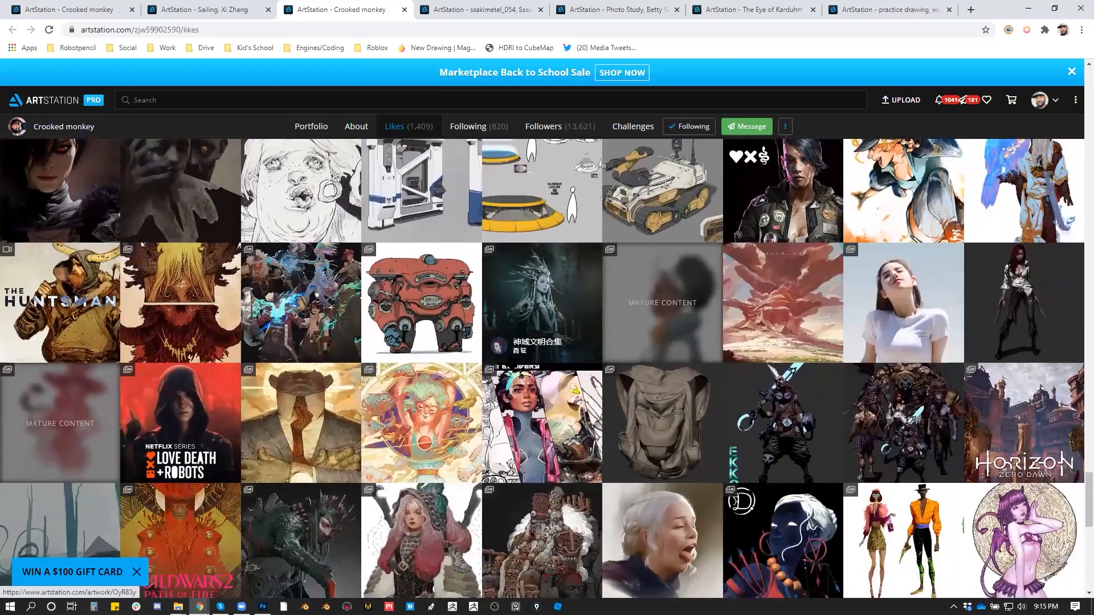
scroll(509, 364, "down", 1)
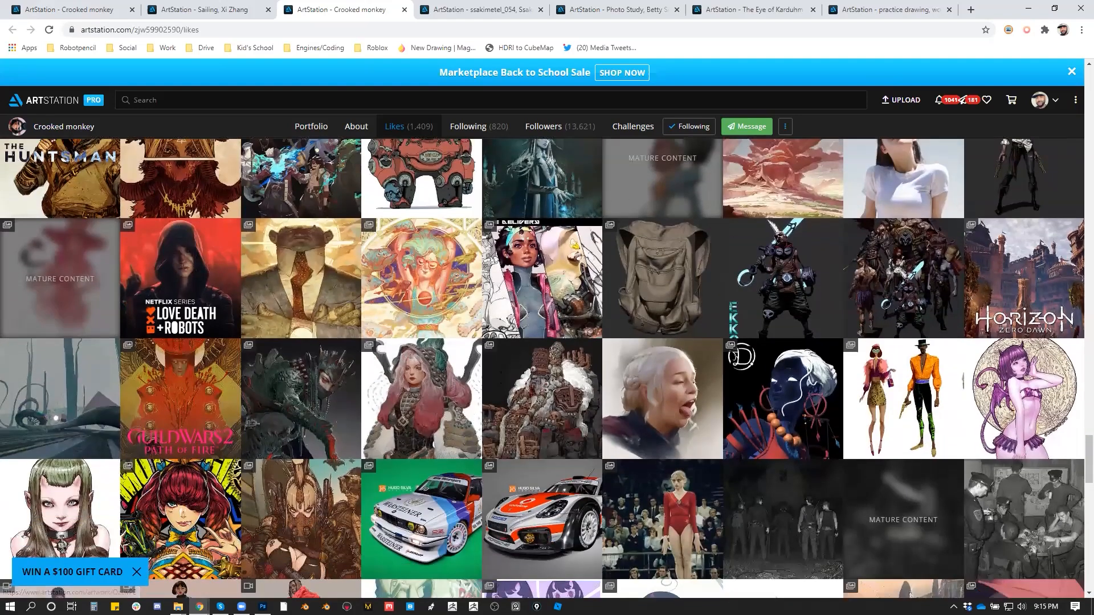
scroll(656, 428, "down", 3)
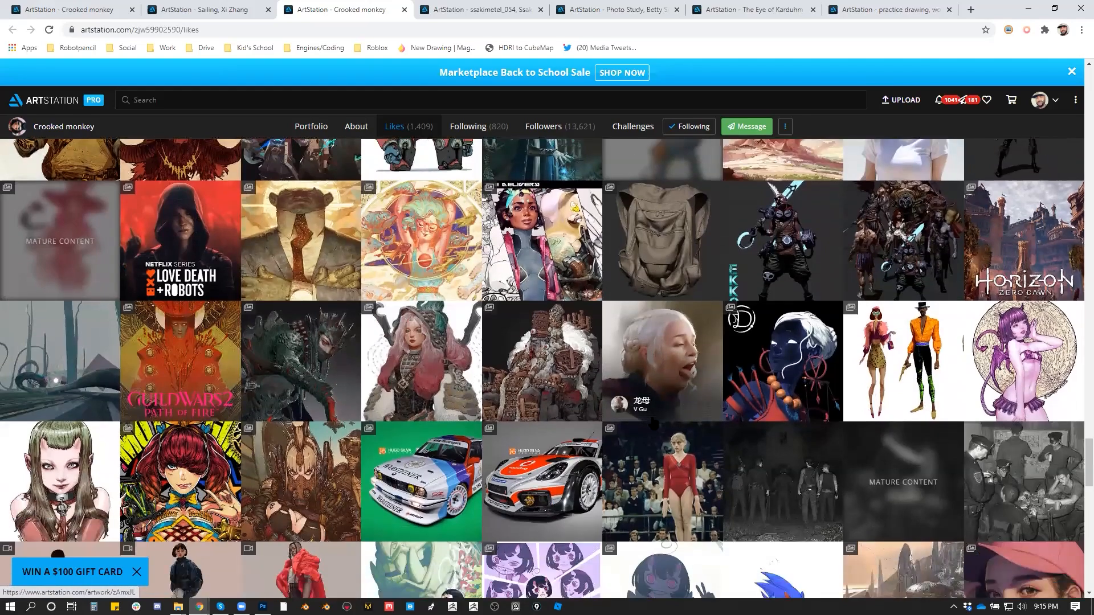
scroll(657, 430, "down", 2)
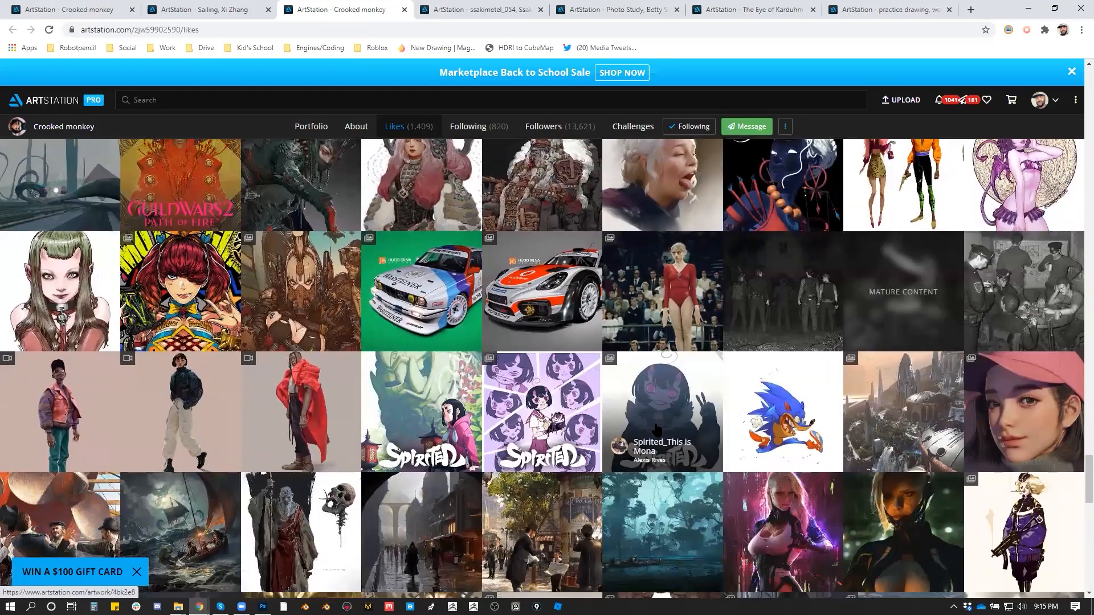
scroll(657, 431, "down", 1)
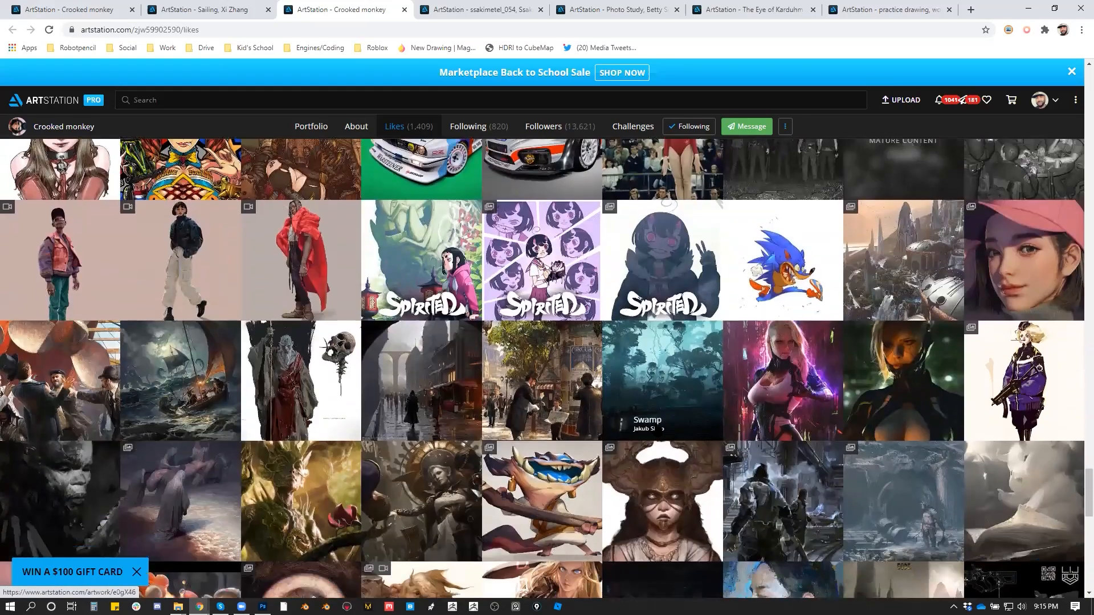
scroll(656, 431, "down", 1)
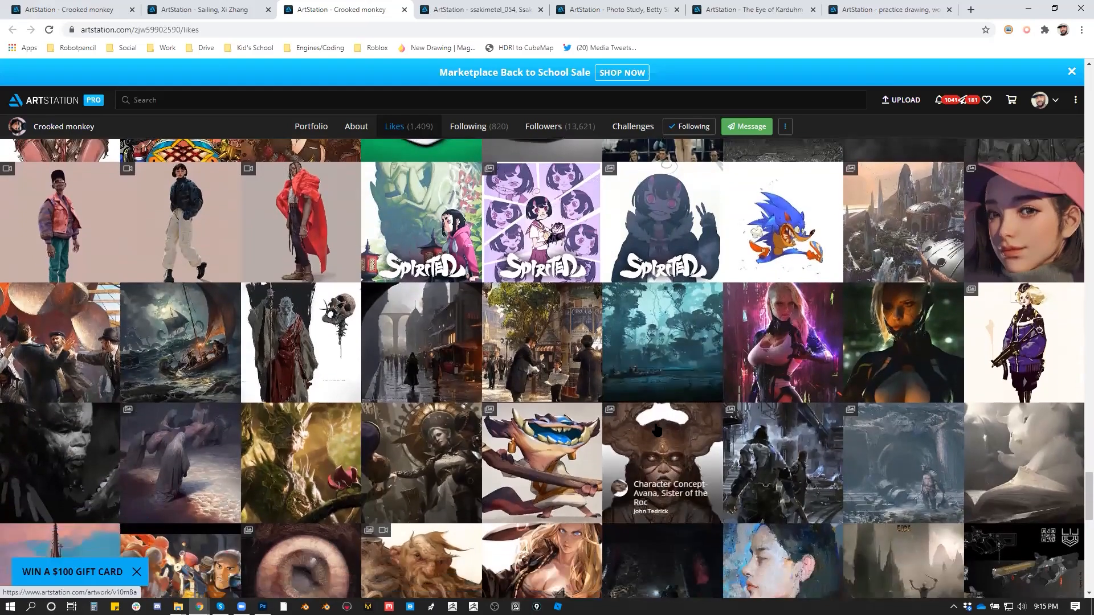
middle_click(60, 228)
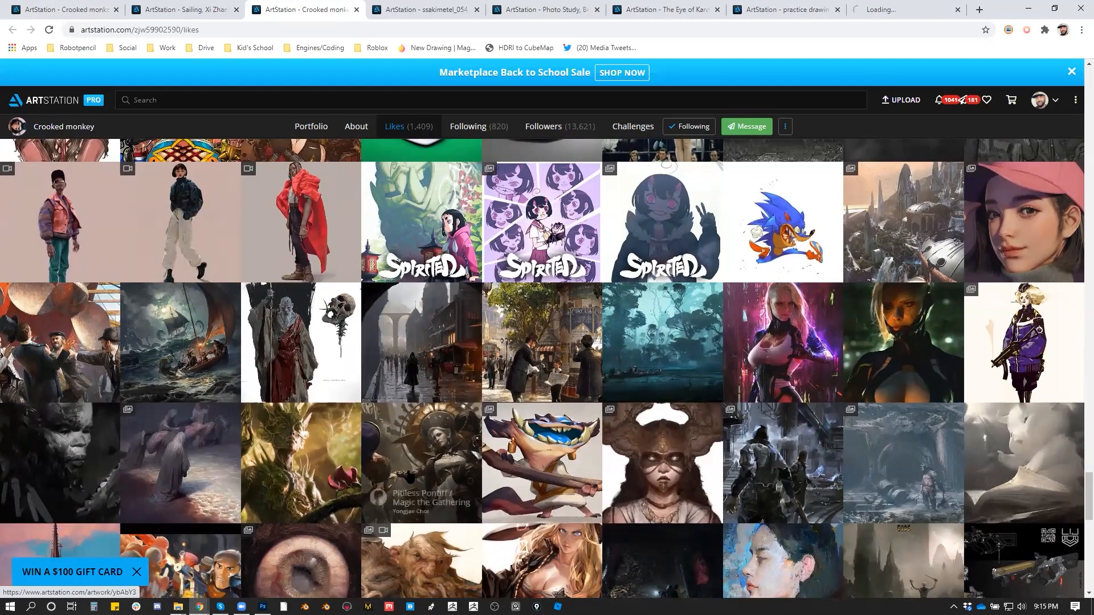
Search further down the likes and open the character design piece with the armoured, bearded man in a separate tab.
scroll(408, 476, "down", 3)
scroll(409, 476, "down", 4)
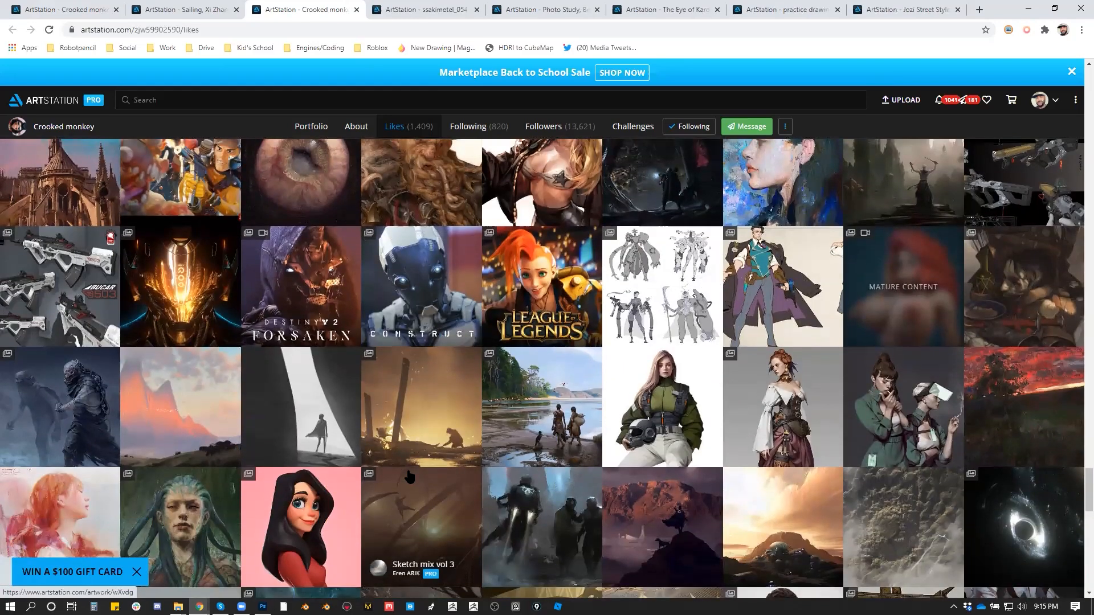
scroll(408, 476, "down", 6)
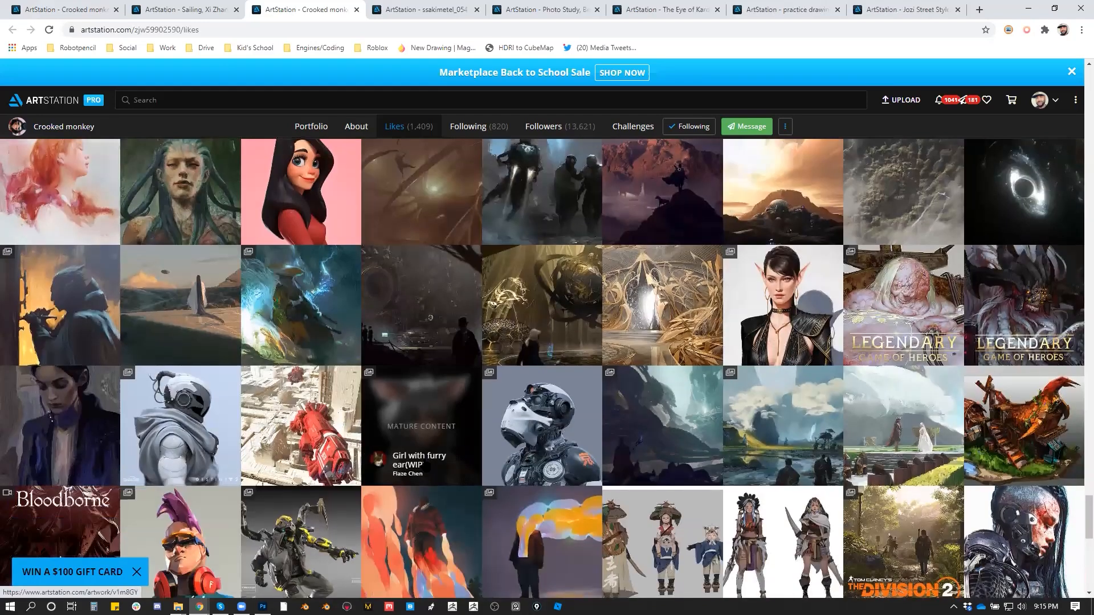
scroll(424, 465, "down", 3)
scroll(424, 465, "down", 2)
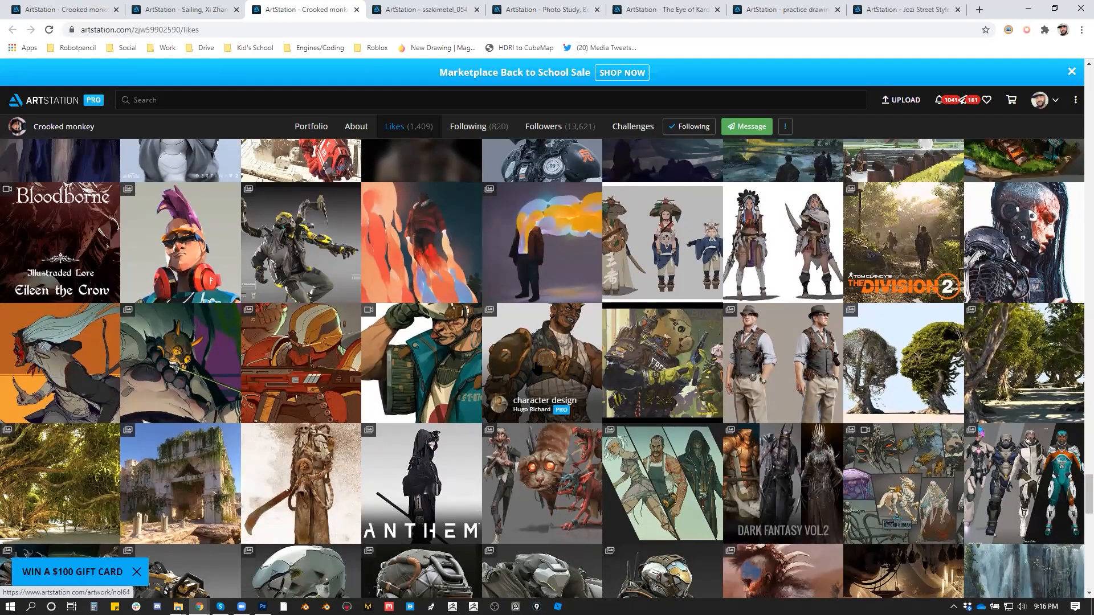
middle_click(536, 368)
Browse the likes past the Anthem, Life is Strange 2 and Witcher pieces and open the Girl_2 artwork in a separate tab.
scroll(570, 401, "down", 2)
scroll(579, 397, "down", 2)
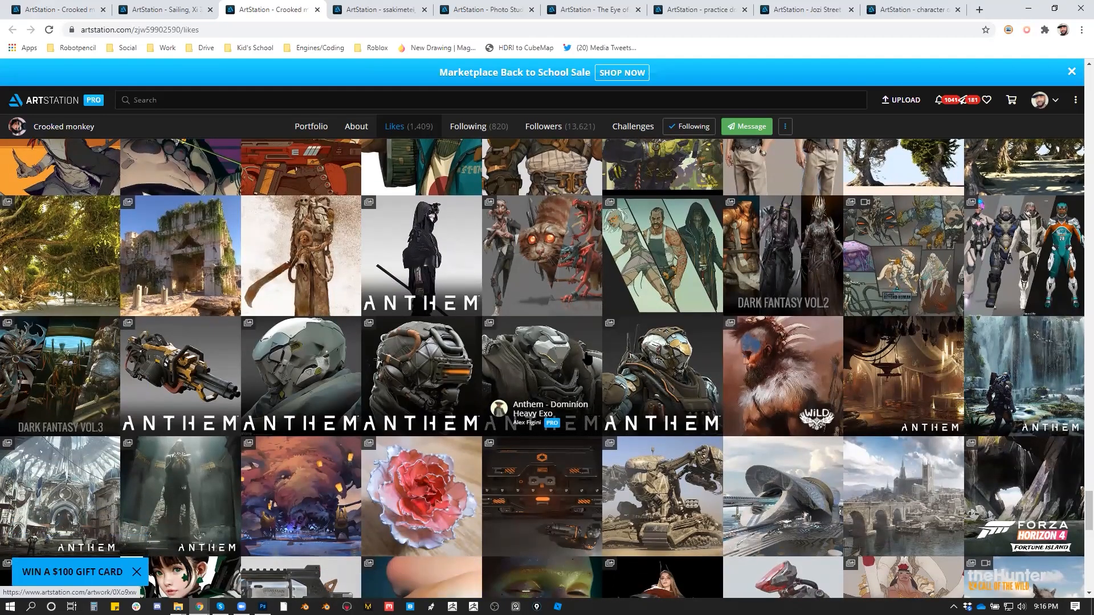
scroll(587, 359, "down", 3)
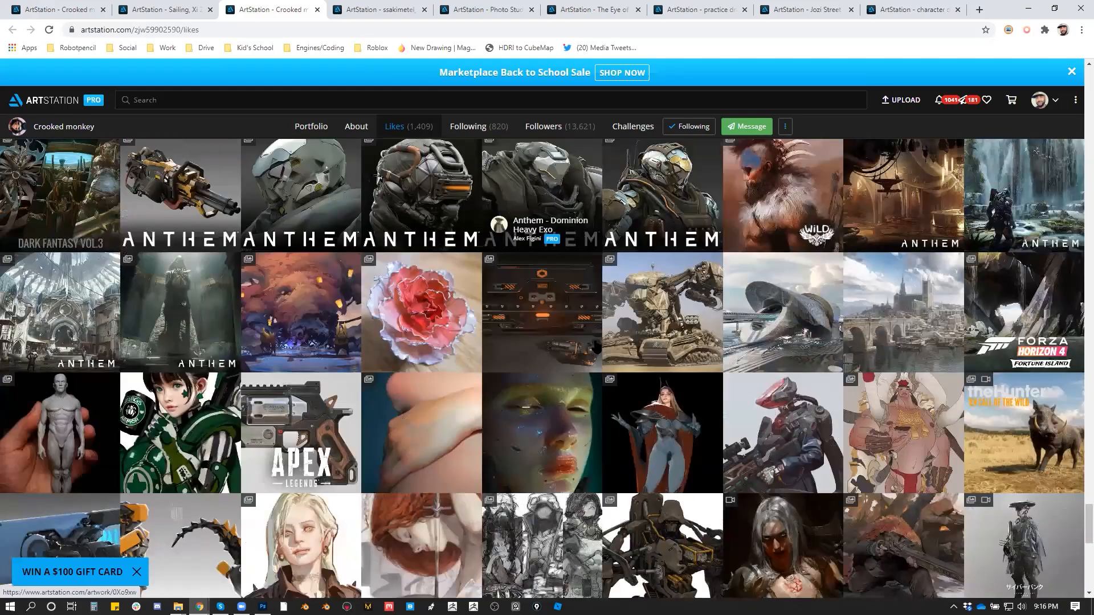
scroll(595, 348, "down", 2)
scroll(812, 365, "down", 2)
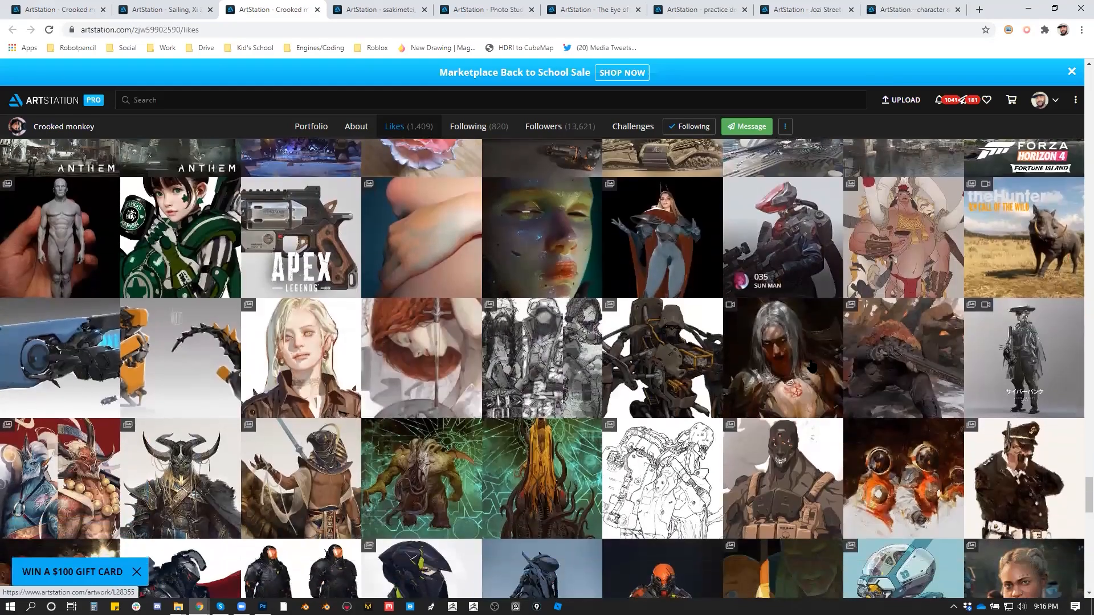
scroll(812, 364, "down", 2)
scroll(812, 364, "down", 6)
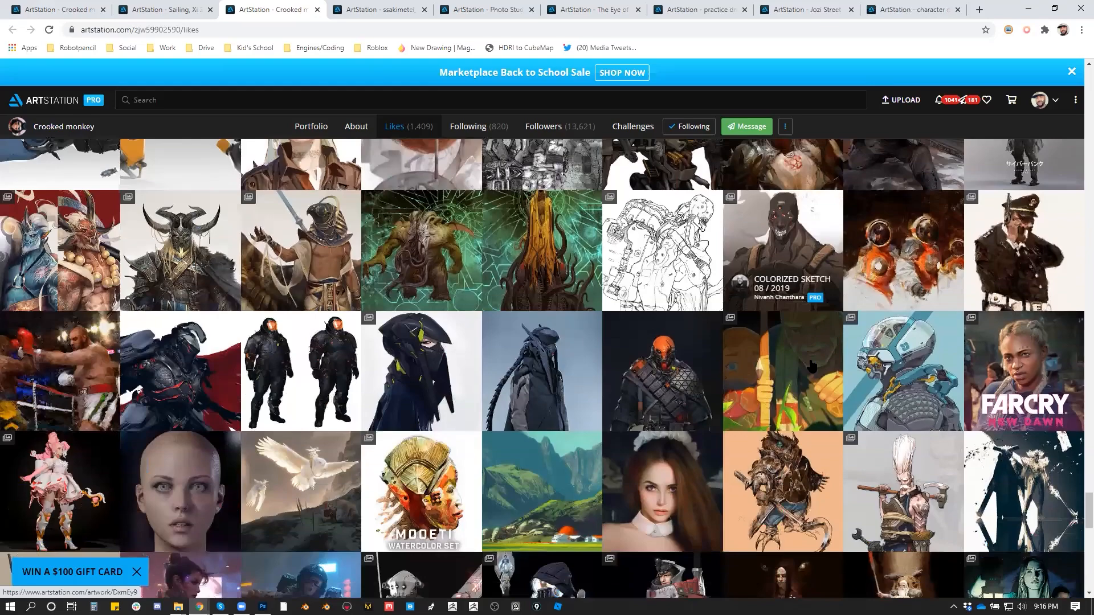
scroll(812, 365, "down", 1)
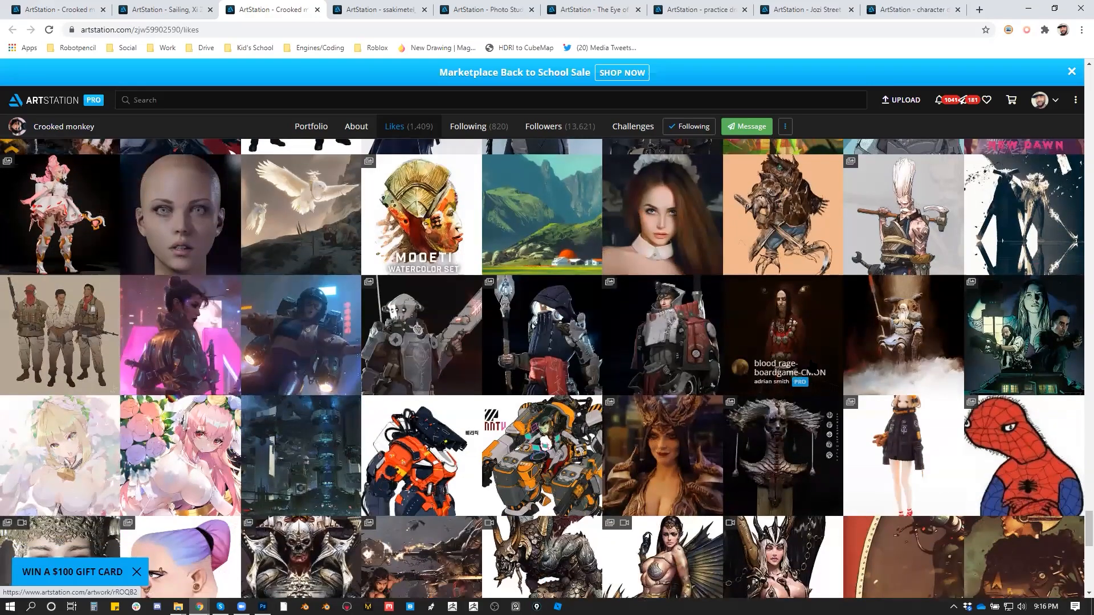
scroll(812, 365, "down", 2)
scroll(813, 365, "down", 3)
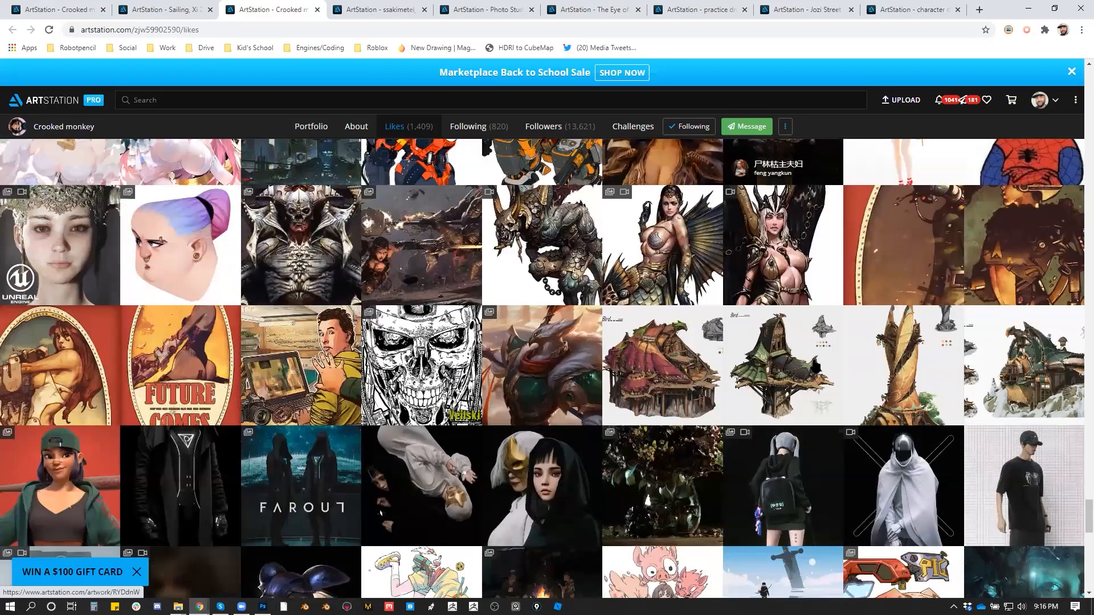
scroll(814, 370, "down", 2)
scroll(812, 372, "down", 3)
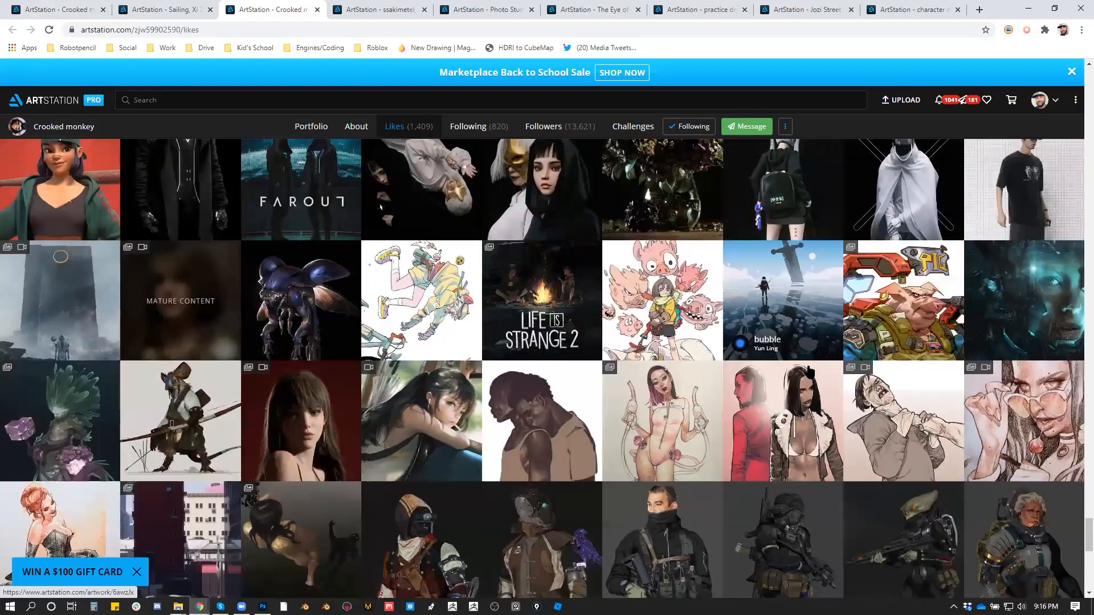
scroll(809, 372, "down", 2)
scroll(809, 371, "down", 1)
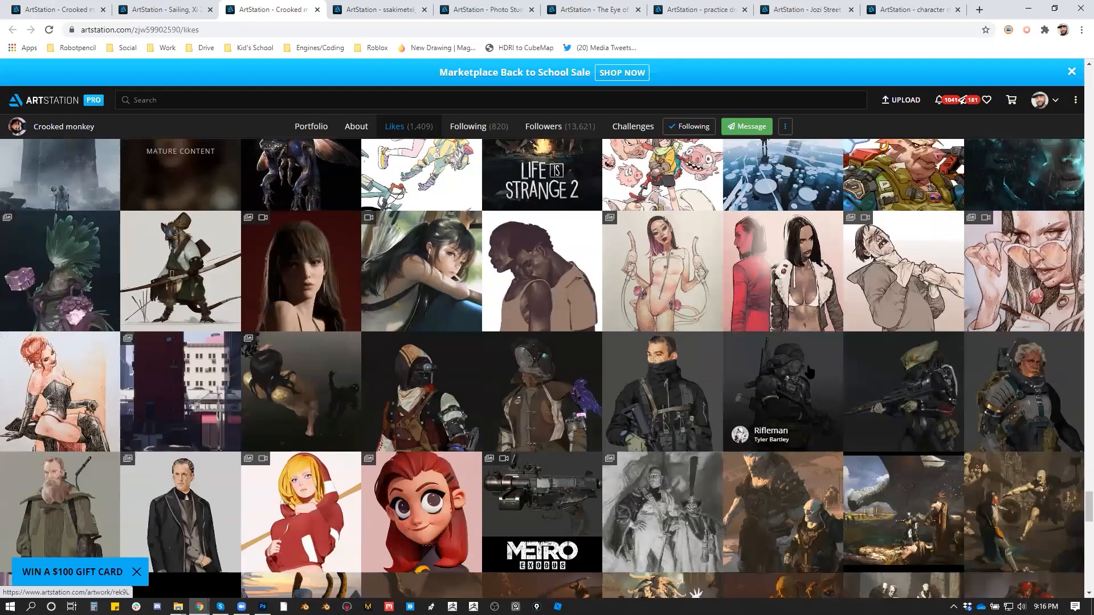
scroll(809, 371, "down", 3)
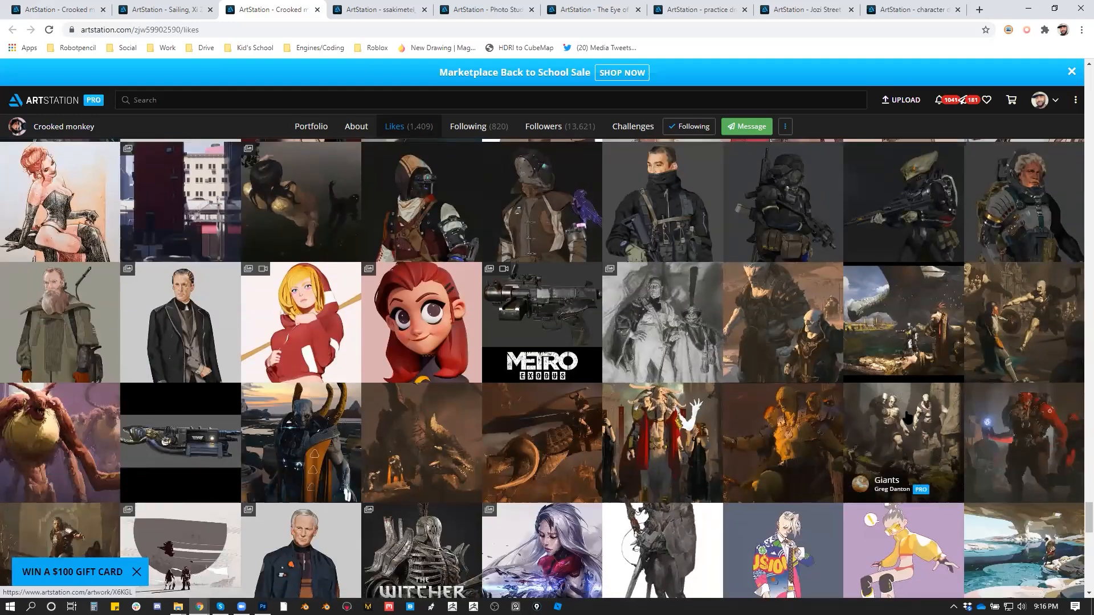
scroll(899, 417, "down", 6)
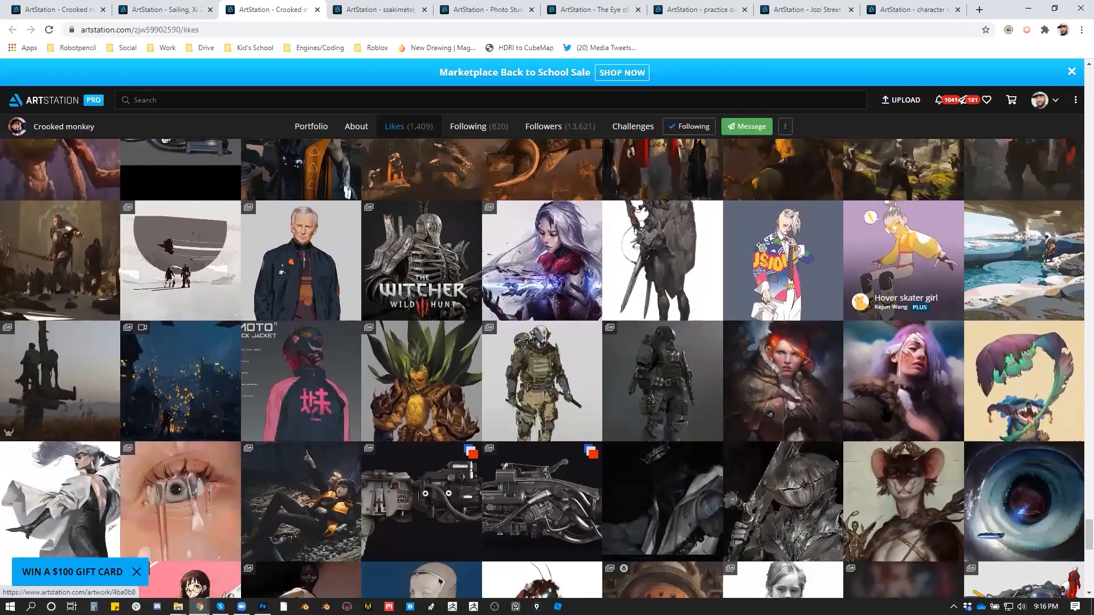
scroll(886, 418, "down", 2)
scroll(885, 413, "down", 3)
scroll(882, 415, "down", 2)
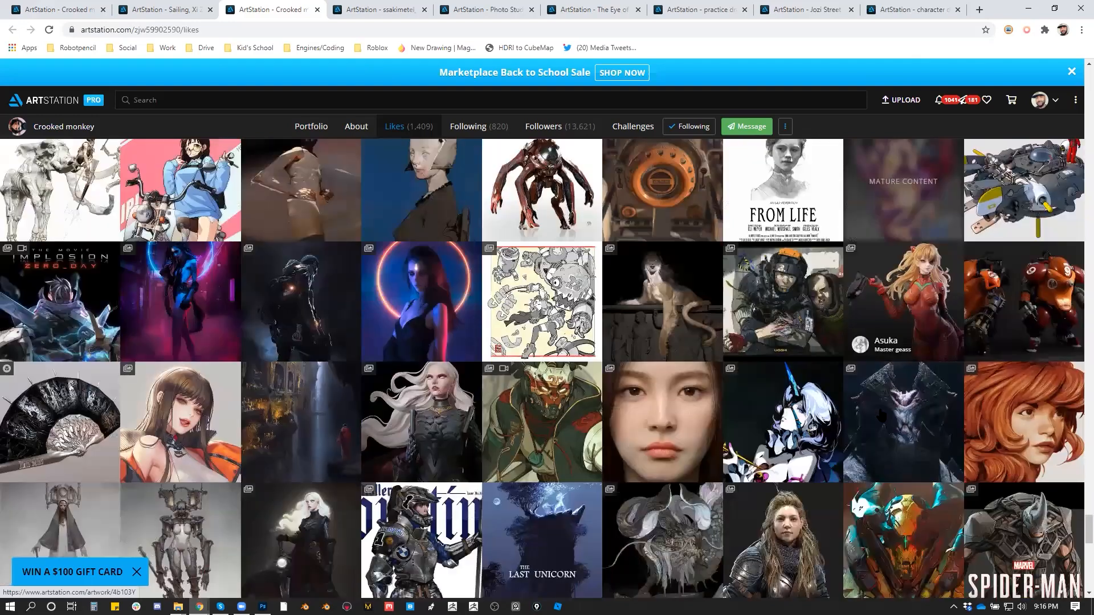
scroll(881, 414, "down", 4)
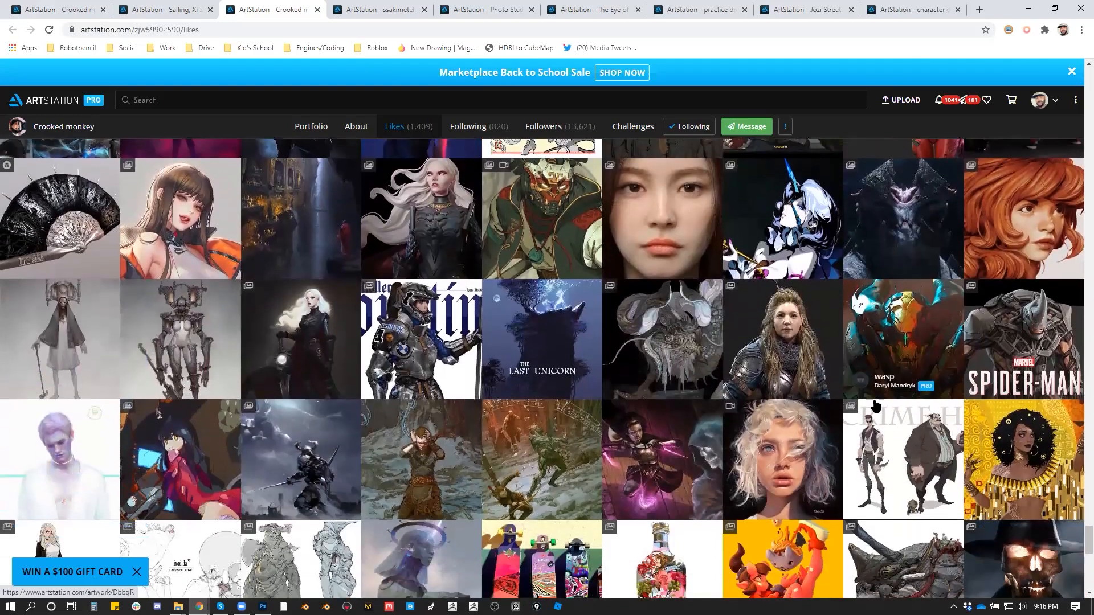
middle_click(180, 342)
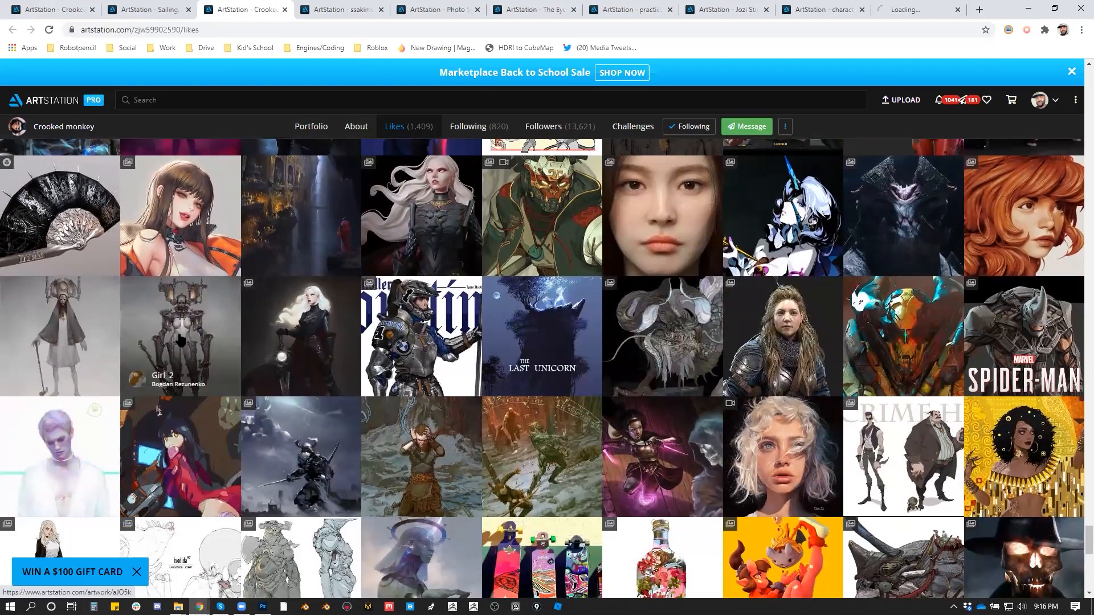
Look further down the likes, and in the opened Girl_2 artwork follow the artist and like the piece.
scroll(180, 342, "down", 1)
scroll(180, 342, "down", 2)
scroll(790, 316, "down", 1)
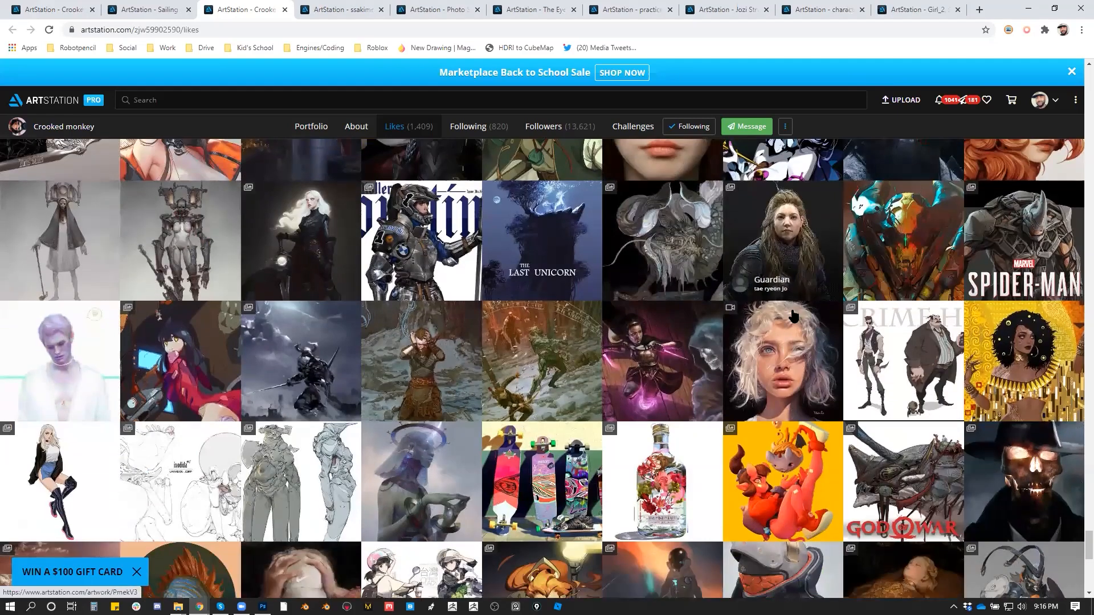
scroll(790, 317, "down", 1)
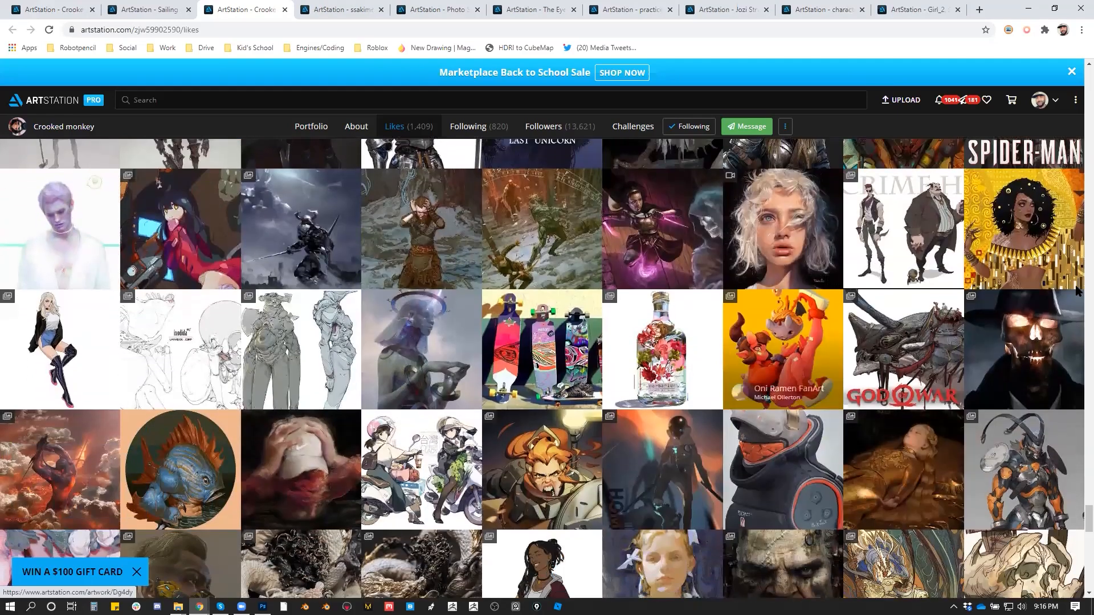
scroll(903, 456, "down", 1)
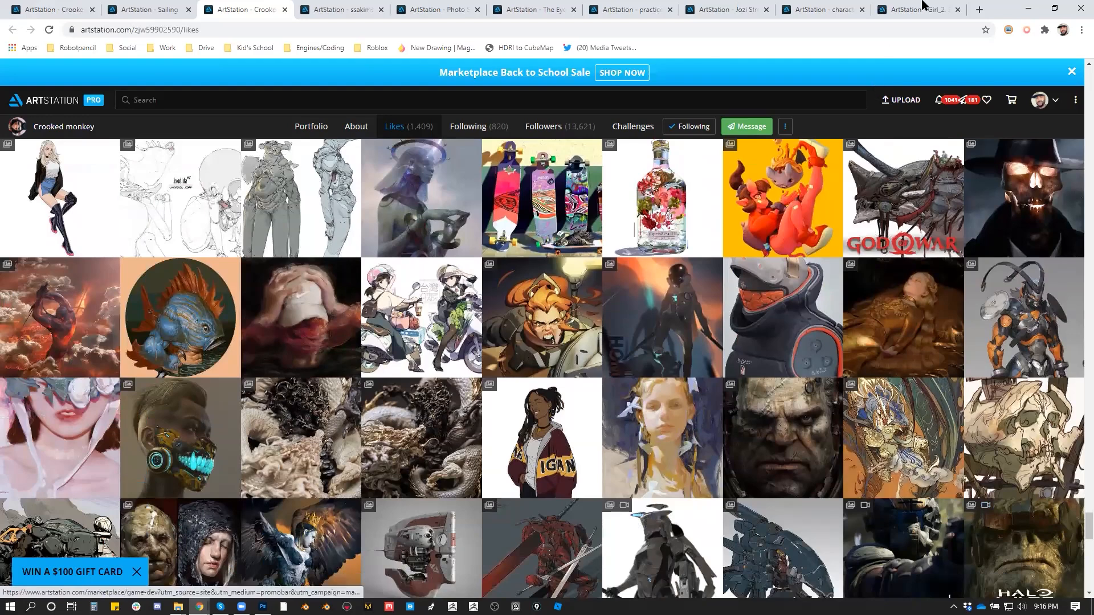
left_click(923, 9)
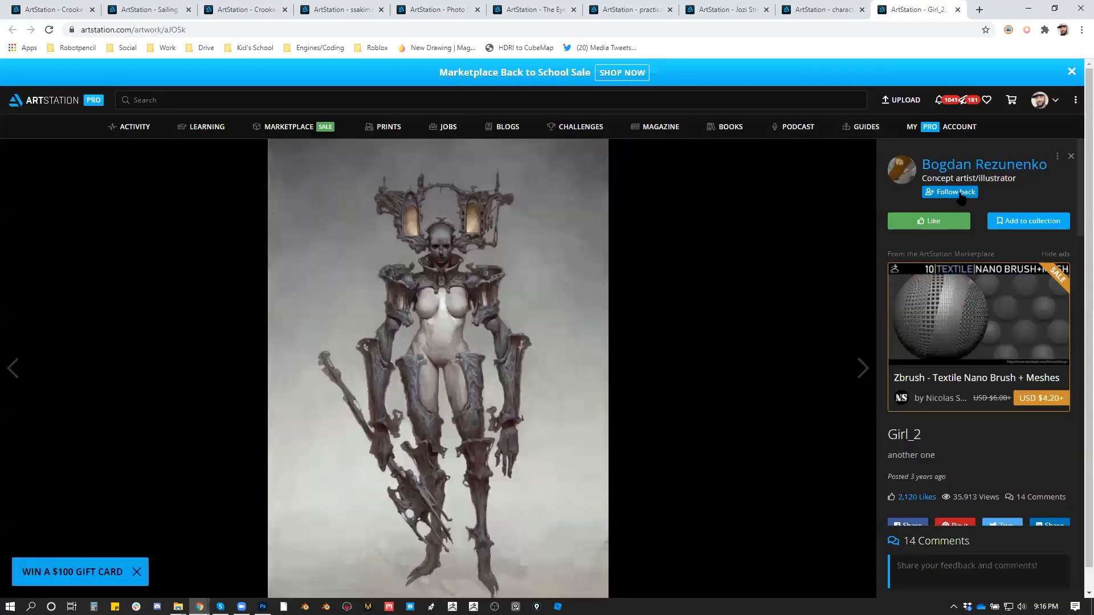
left_click(950, 194)
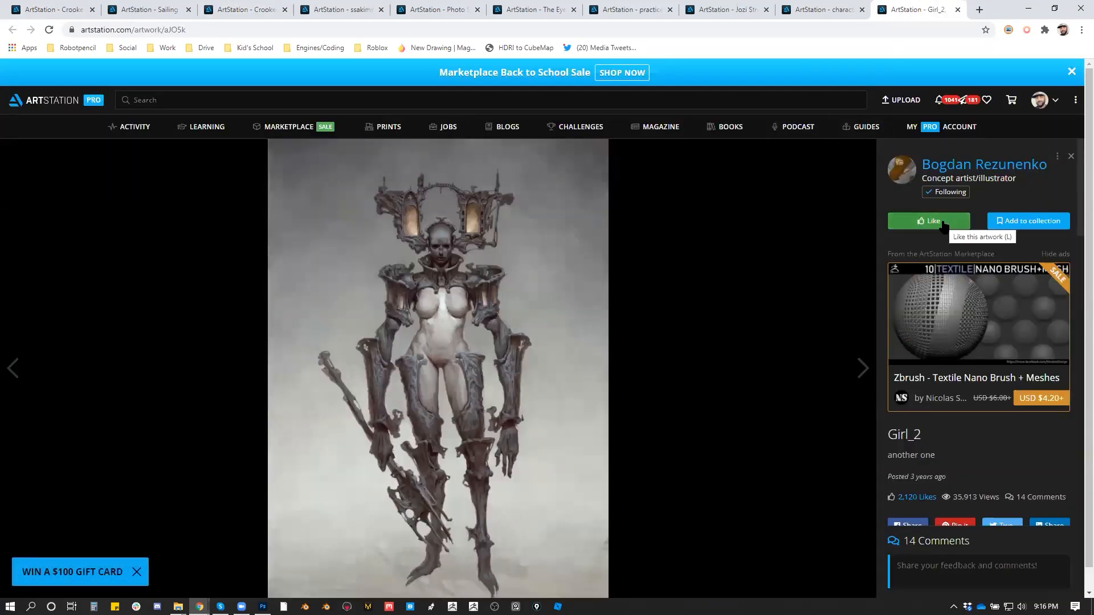
left_click(941, 223)
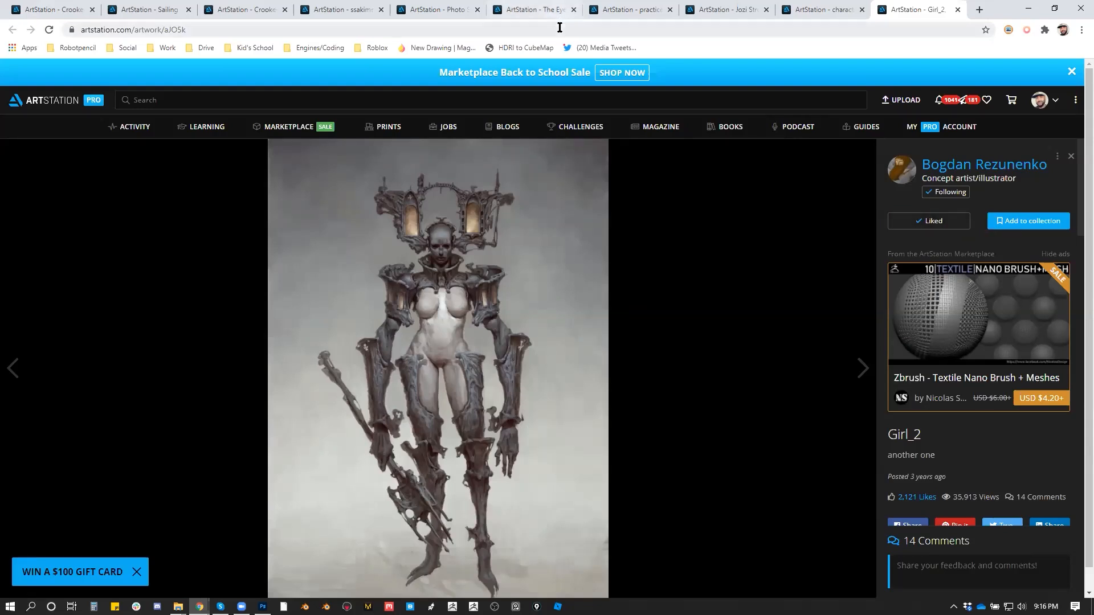
Open the portfolio of the Girl_2 artist, look through its dark character and creature paintings, and close that tab.
left_click(560, 16)
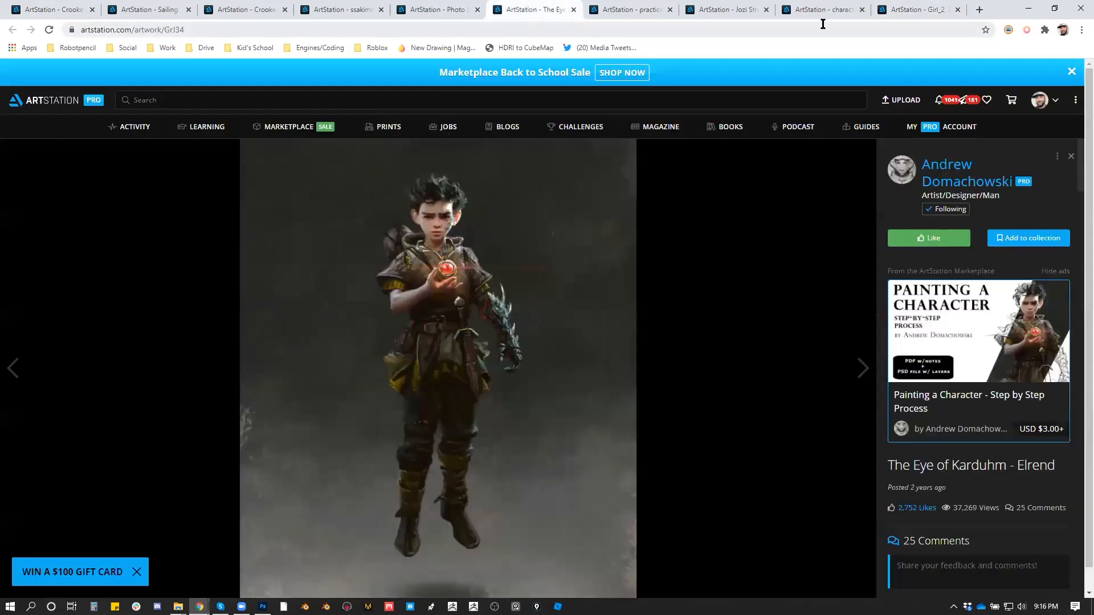
left_click(902, 12)
left_click(948, 166)
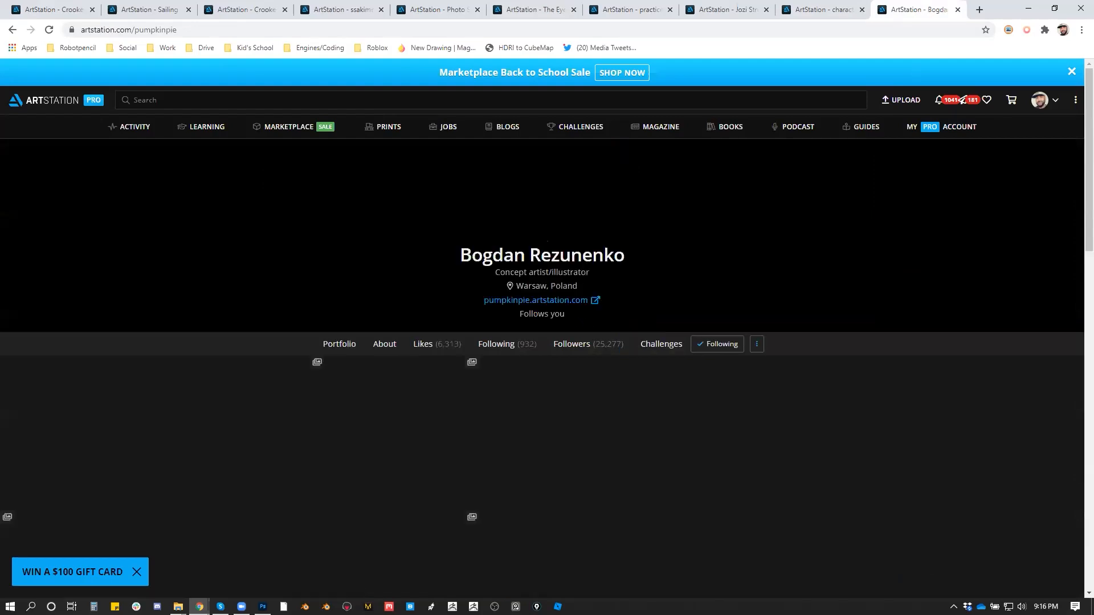
scroll(732, 302, "down", 3)
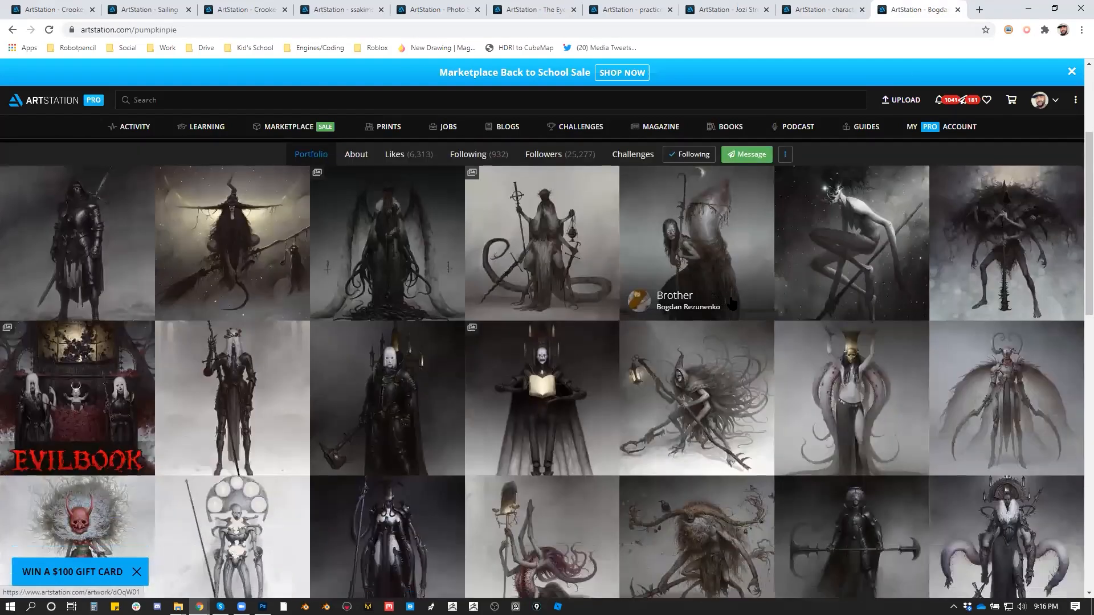
scroll(732, 302, "down", 10)
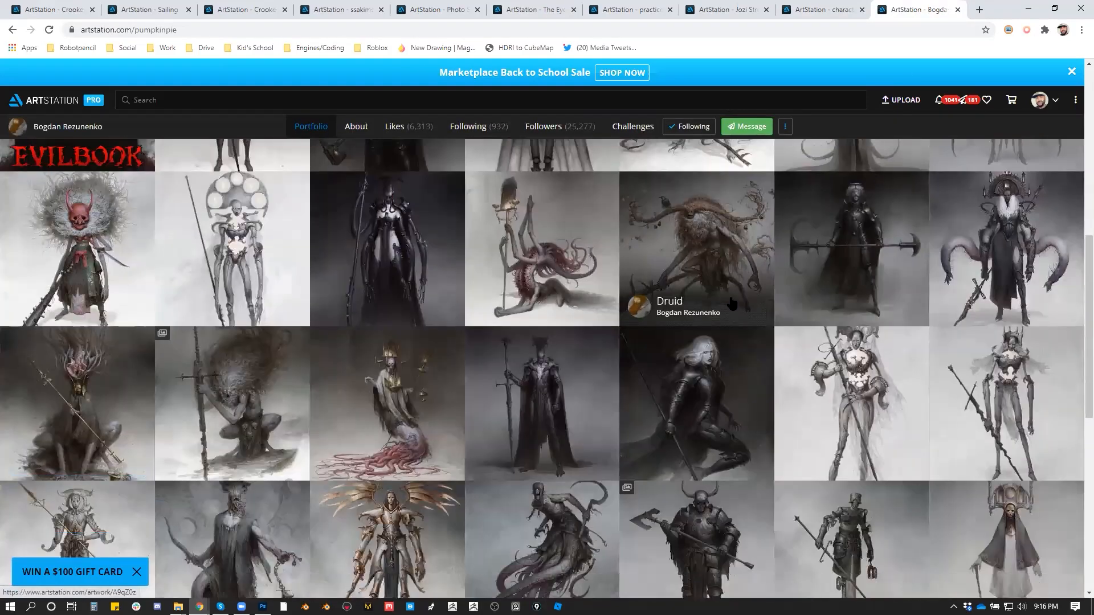
scroll(732, 305, "down", 3)
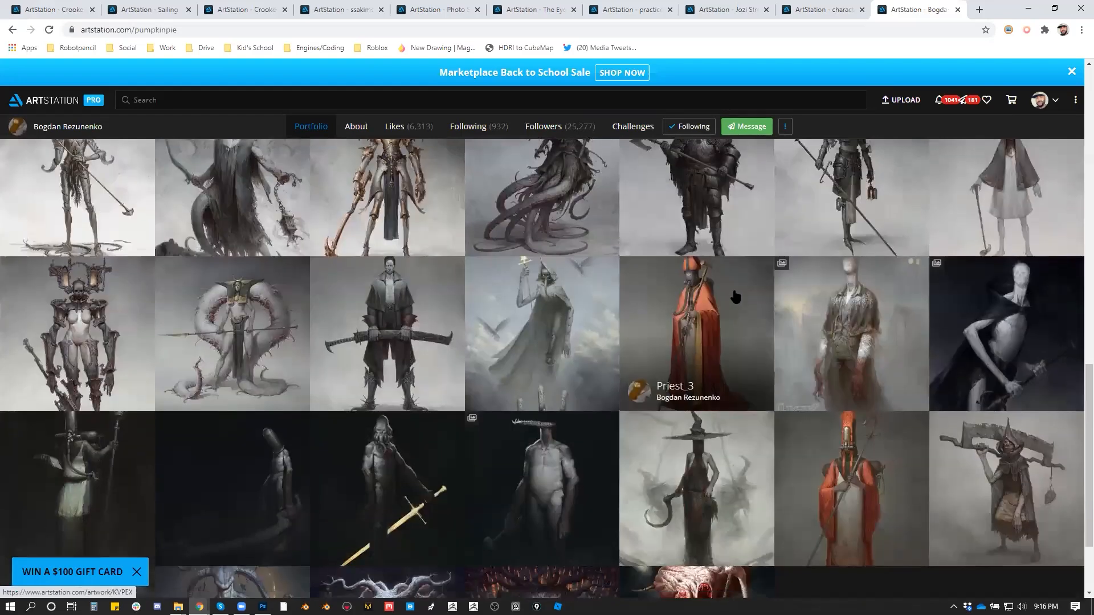
scroll(735, 296, "down", 2)
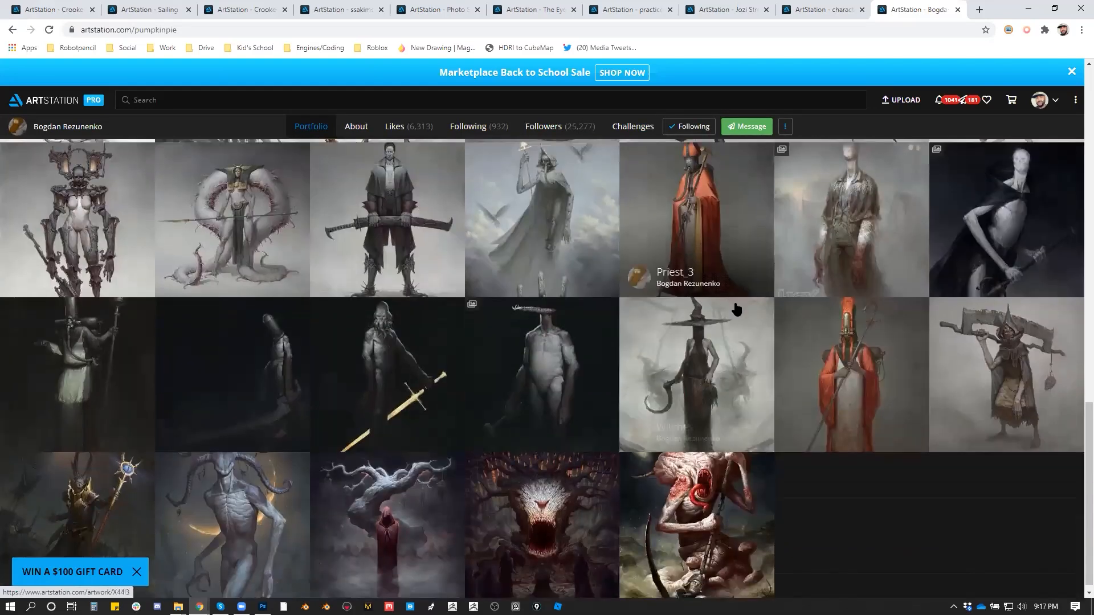
scroll(473, 311, "up", 10)
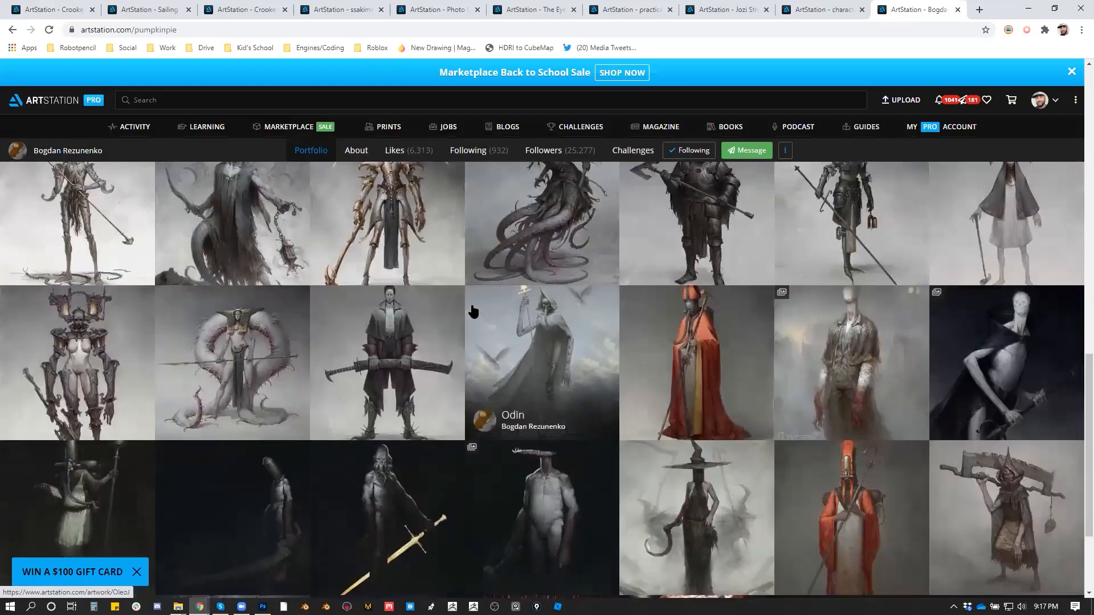
scroll(473, 311, "up", 6)
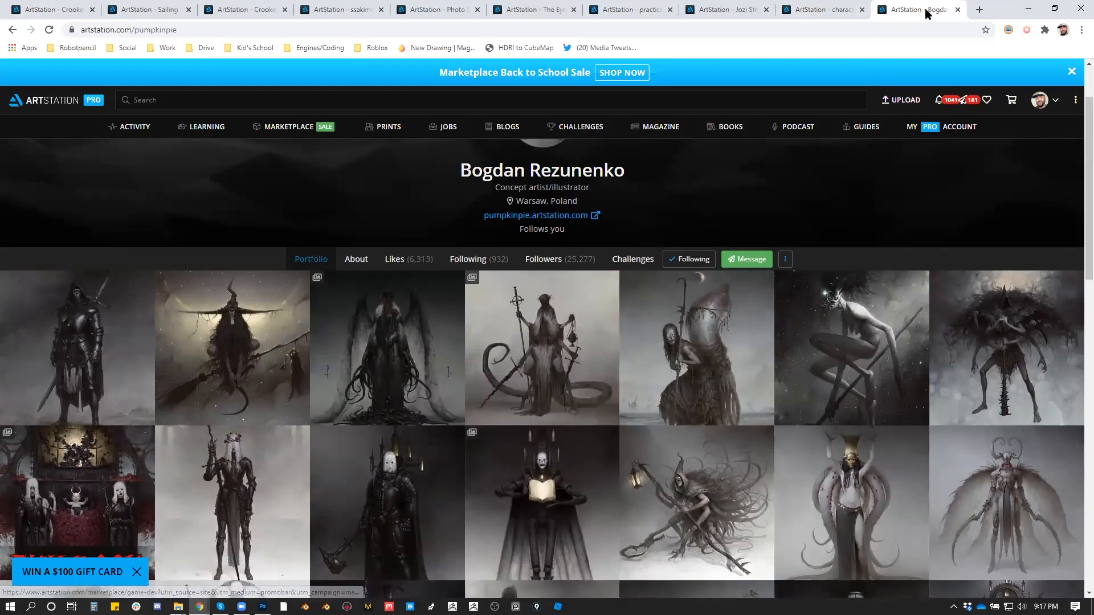
left_click(958, 10)
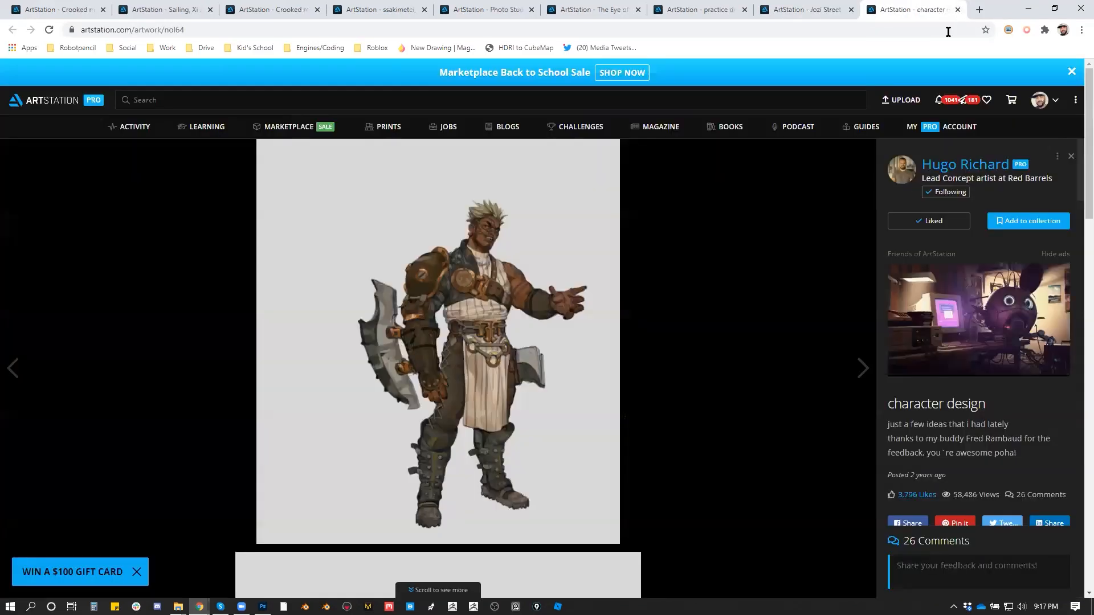
Open the portfolio of the artist behind the character design piece and look through the works down the page.
left_click(912, 178)
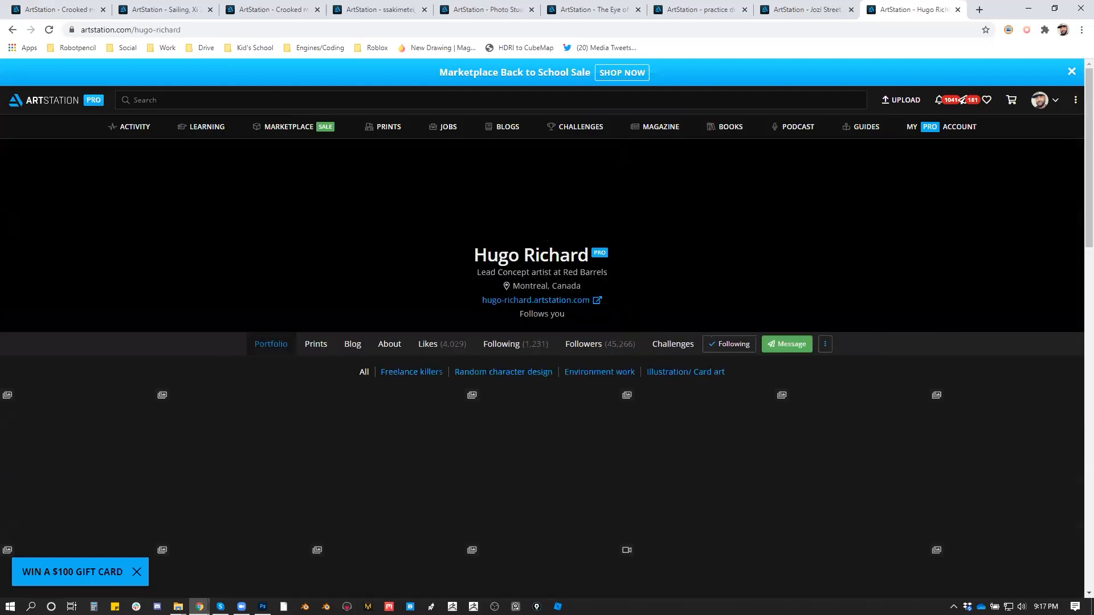
scroll(696, 305, "down", 3)
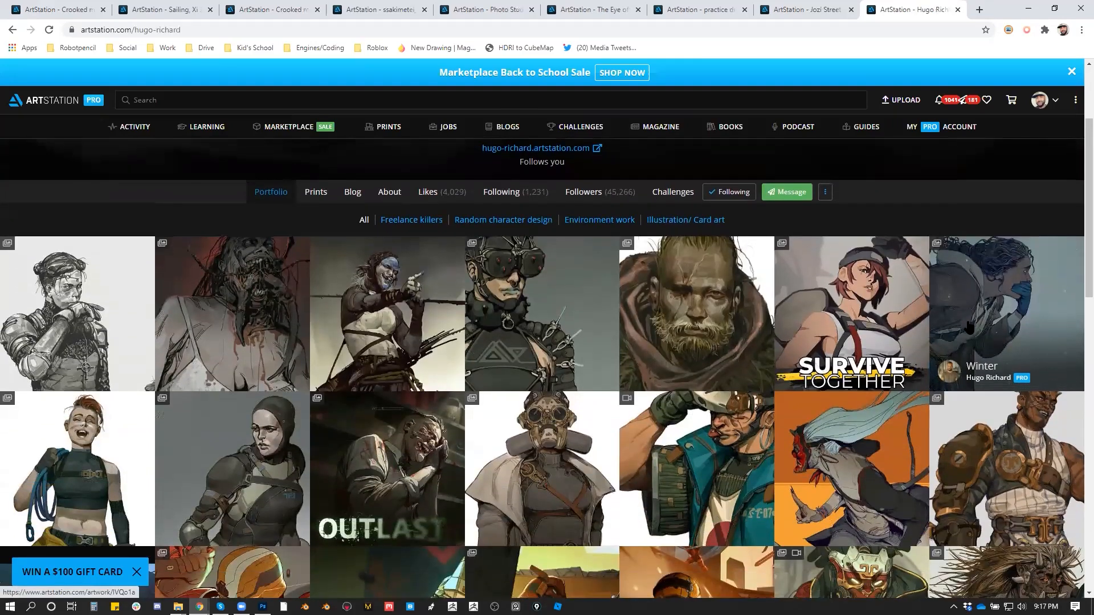
scroll(969, 328, "down", 5)
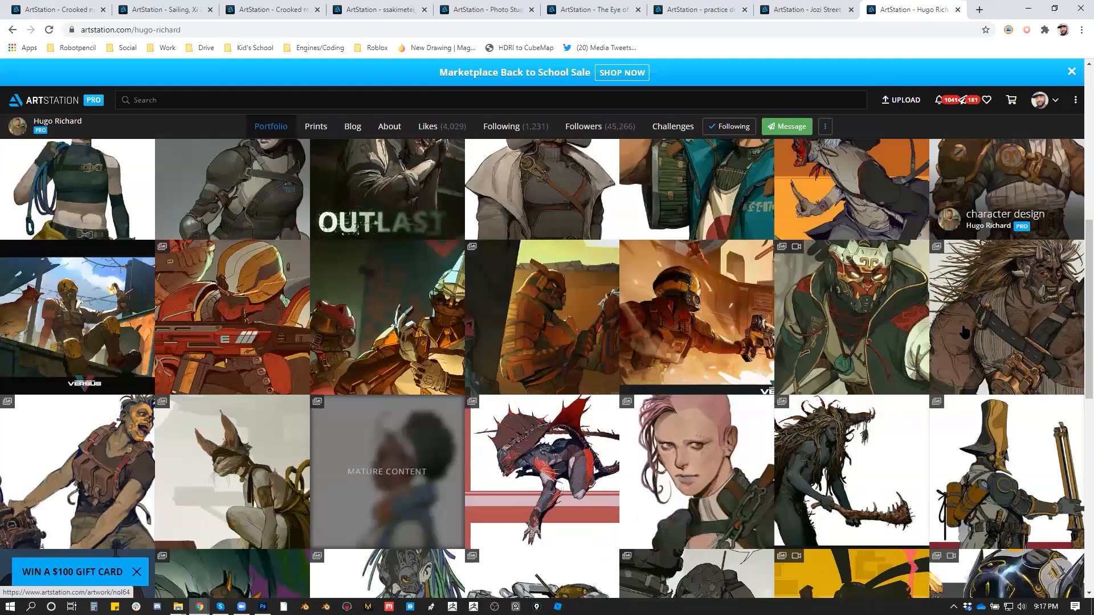
scroll(963, 332, "down", 9)
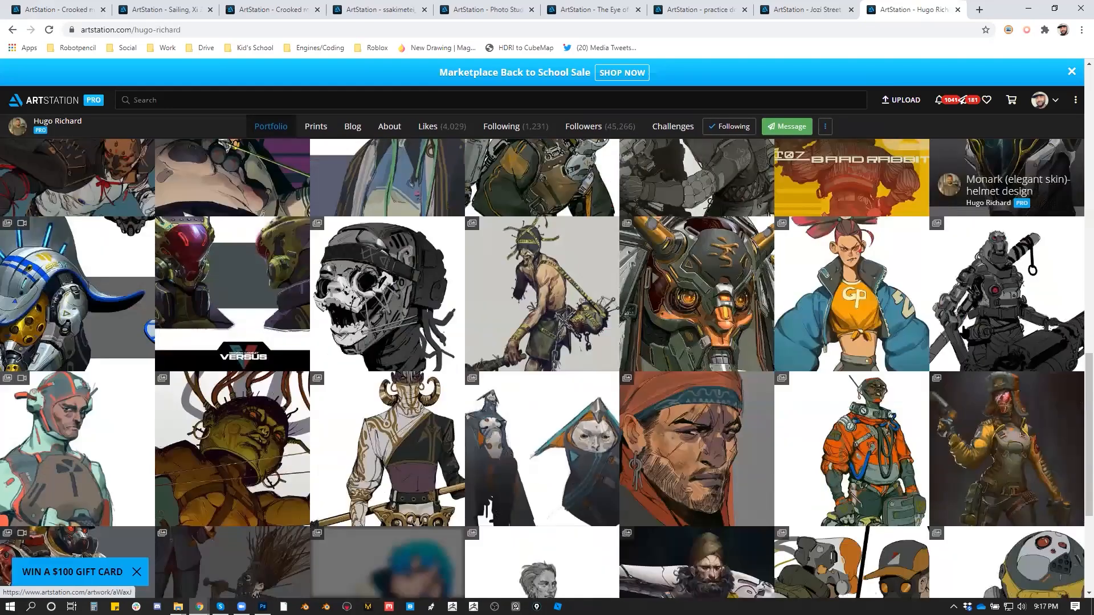
scroll(964, 332, "down", 4)
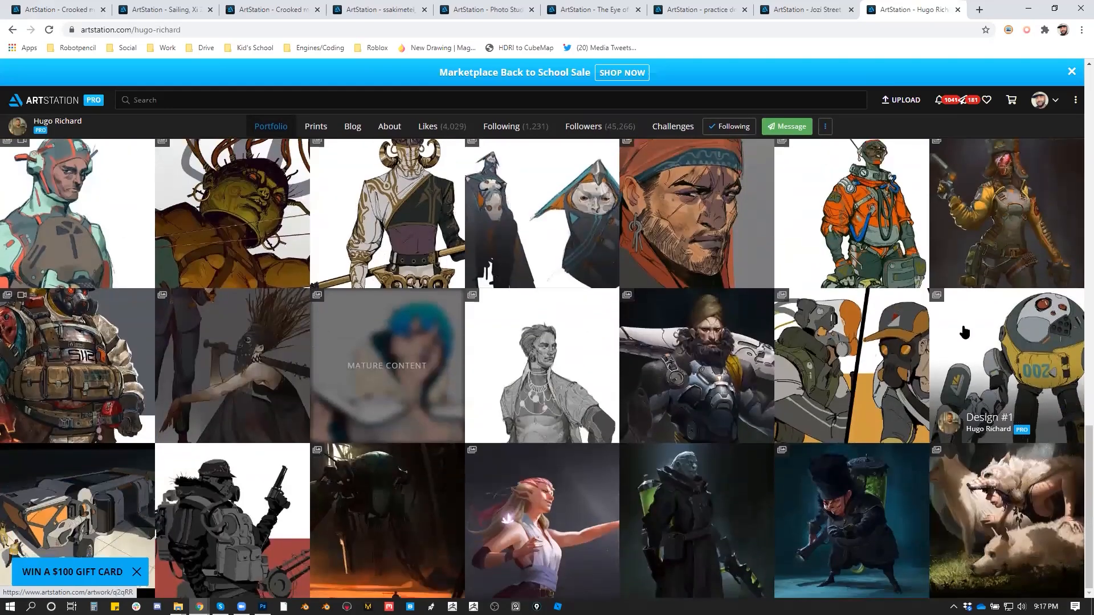